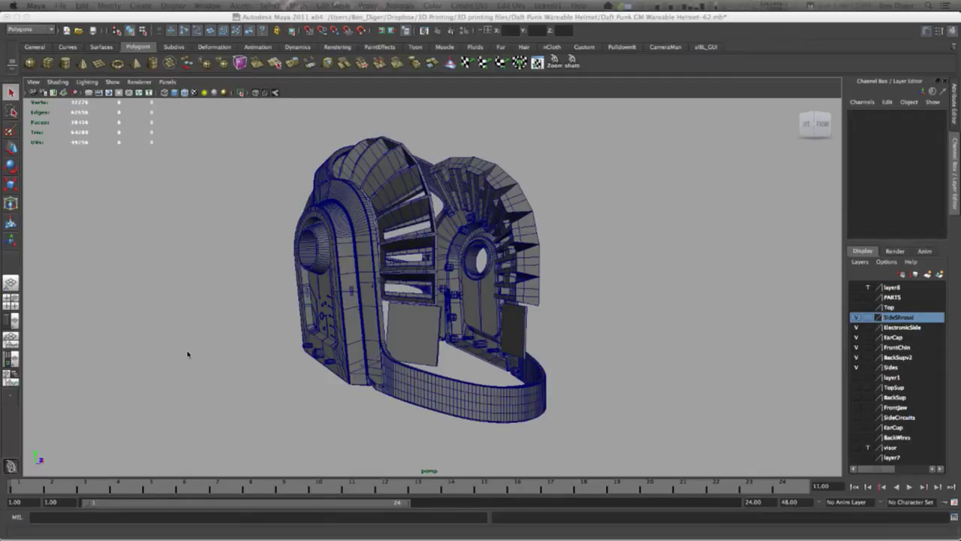
Delete one of the two mirrored side halves of the helmet assembly, keeping only a single side.
{"action": "left_click", "coordinate": [501, 193]}
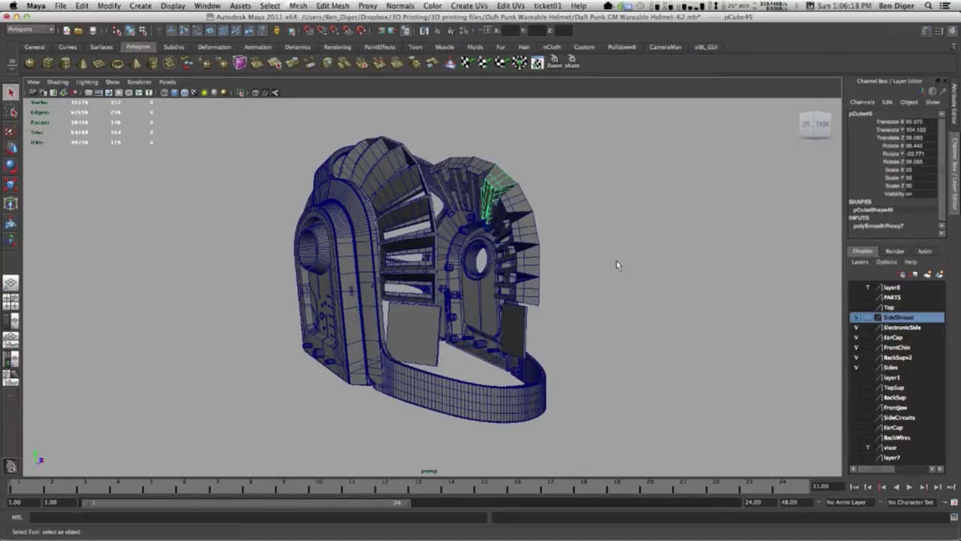
{"action": "left_click_drag", "start_coordinate": [618, 265], "coordinate": [425, 137], "text": "alt"}
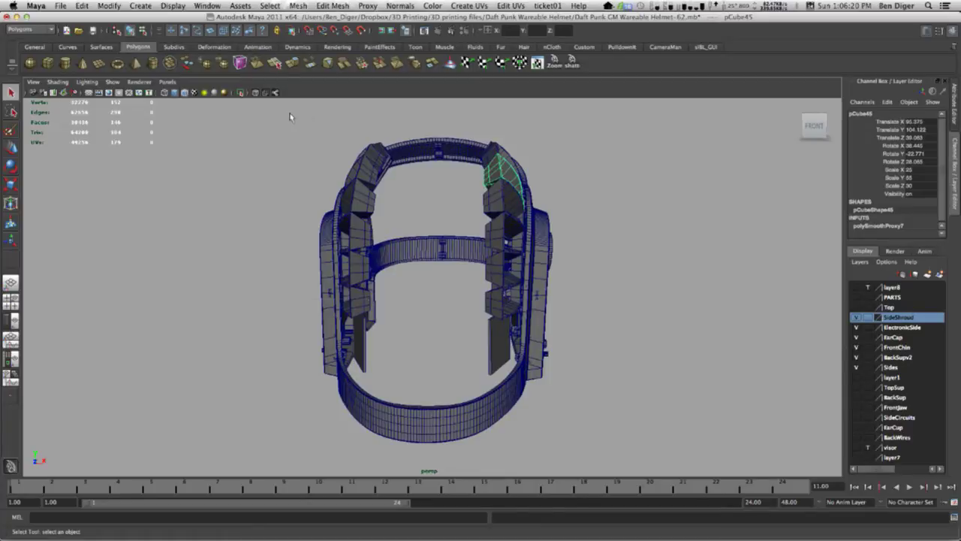
{"action": "left_click_drag", "start_coordinate": [290, 116], "coordinate": [624, 333]}
{"action": "key", "text": "Delete"}
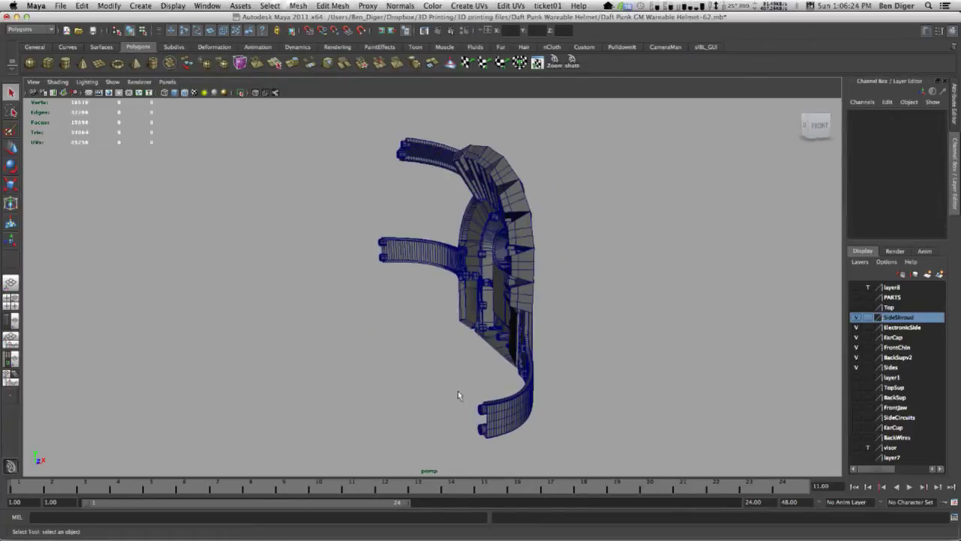
Delete the leftover connector pieces at the open ends of the chin band and rear support strap.
{"action": "left_click_drag", "start_coordinate": [459, 396], "coordinate": [454, 439], "text": "alt"}
{"action": "key", "text": "Delete"}
{"action": "left_click_drag", "start_coordinate": [380, 225], "coordinate": [410, 261]}
{"action": "key", "text": "Delete"}
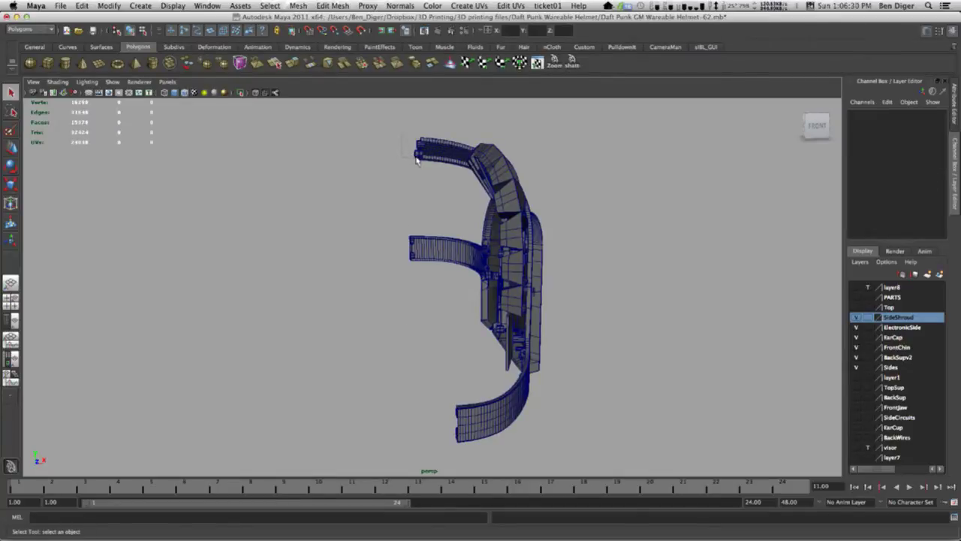
Select two neighbouring vent fins and examine how they fit together from the outside and inside, clearing the selection at the end.
{"action": "left_click_drag", "start_coordinate": [436, 195], "coordinate": [471, 278], "text": "alt"}
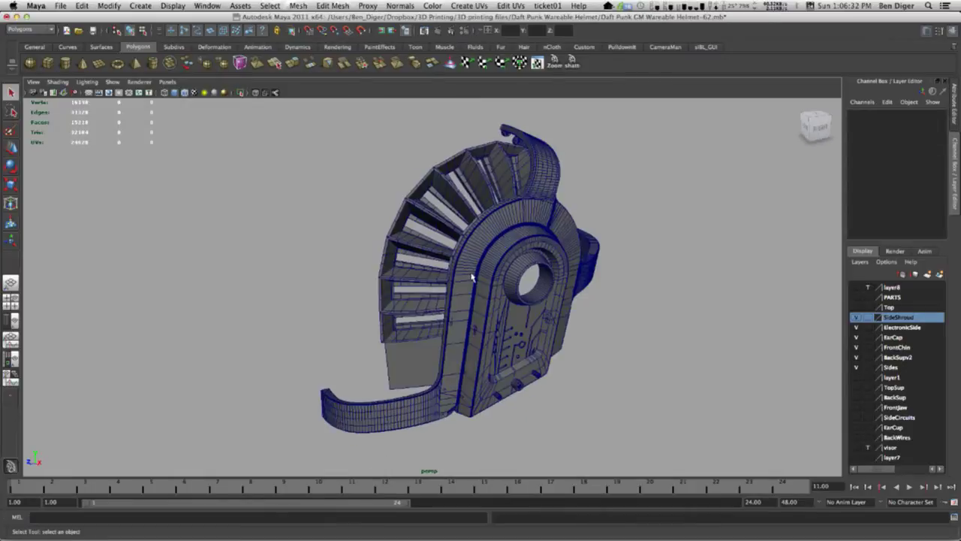
{"action": "left_click", "coordinate": [412, 263]}
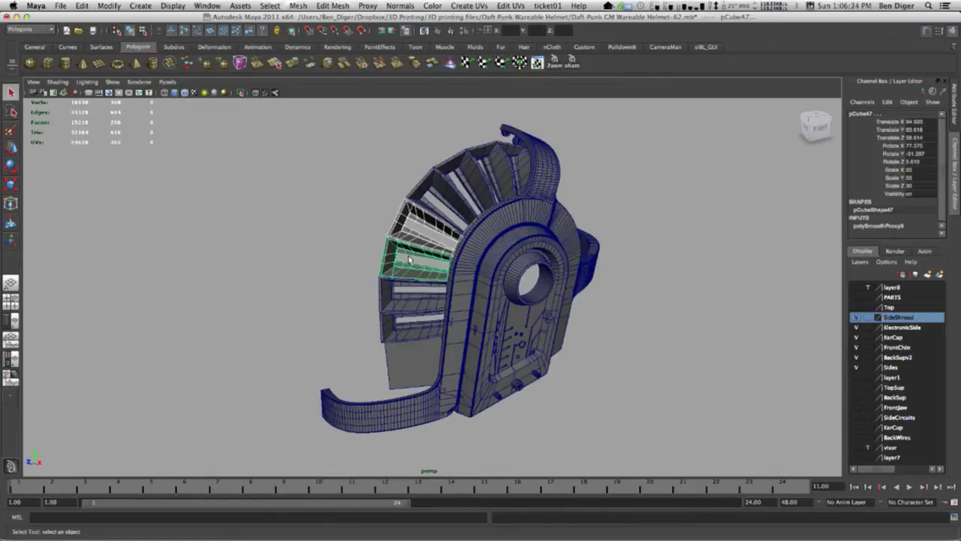
{"action": "scroll", "coordinate": [410, 260], "scroll_direction": "up", "scroll_amount": 3}
{"action": "scroll", "coordinate": [410, 259], "scroll_direction": "up", "scroll_amount": 3}
{"action": "left_click_drag", "start_coordinate": [364, 264], "coordinate": [539, 266], "text": "alt"}
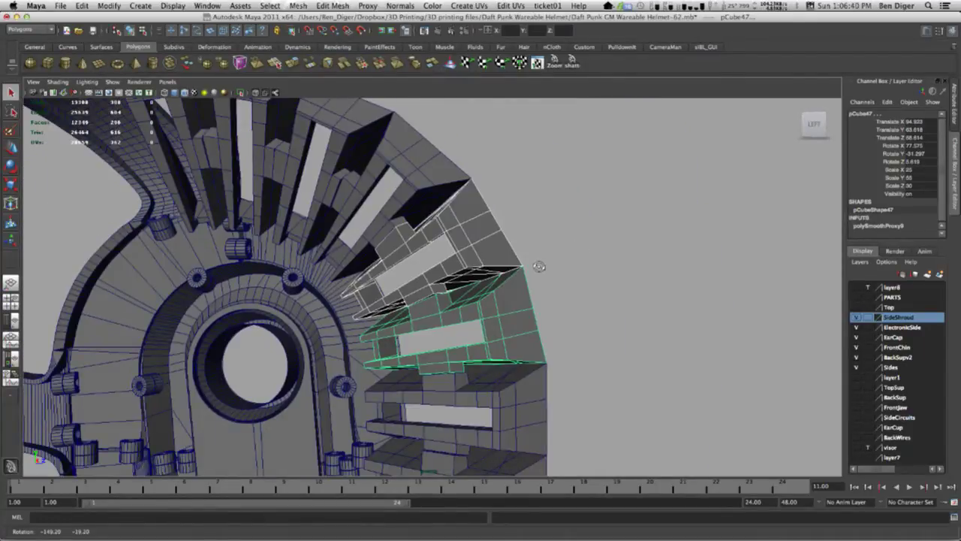
{"action": "left_click_drag", "start_coordinate": [386, 281], "coordinate": [406, 277], "text": "alt"}
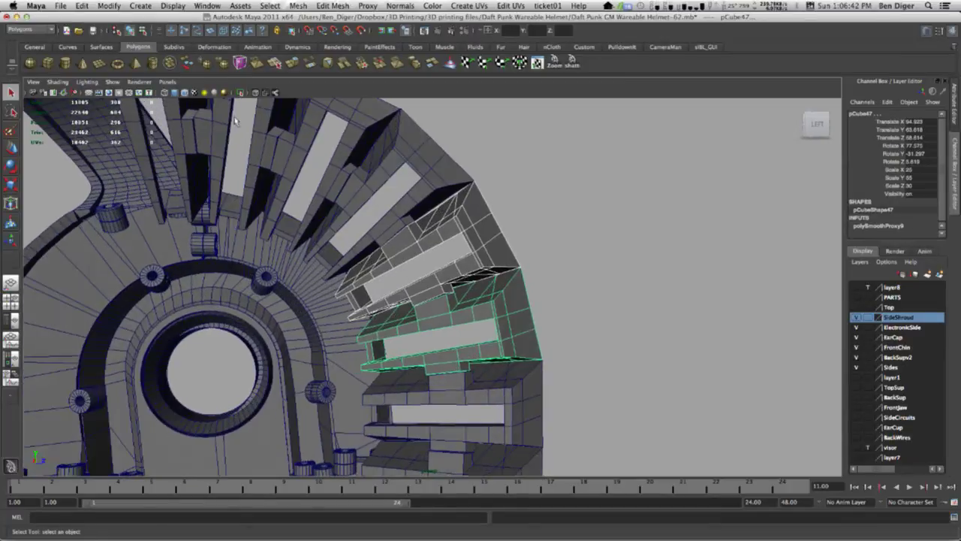
{"action": "middle_click_drag", "start_coordinate": [215, 136], "coordinate": [277, 178], "text": "alt"}
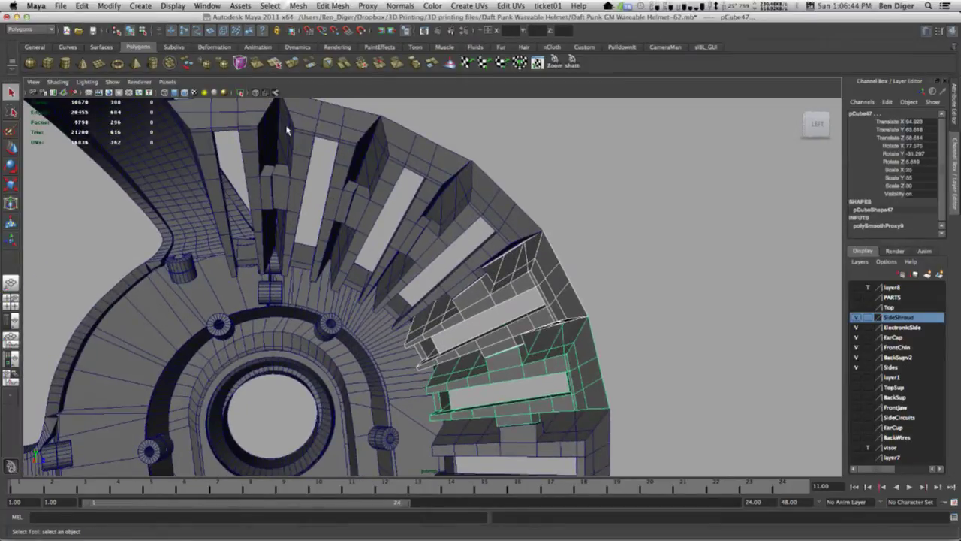
{"action": "left_click_drag", "start_coordinate": [301, 176], "coordinate": [213, 116], "text": "alt"}
{"action": "left_click_drag", "start_coordinate": [451, 253], "coordinate": [324, 212], "text": "alt"}
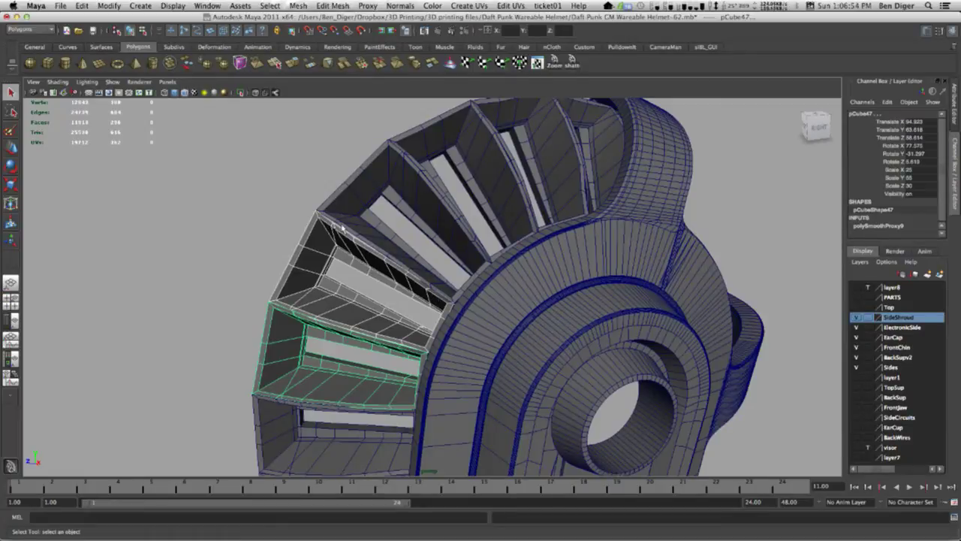
{"action": "left_click_drag", "start_coordinate": [392, 339], "coordinate": [393, 258], "text": "alt"}
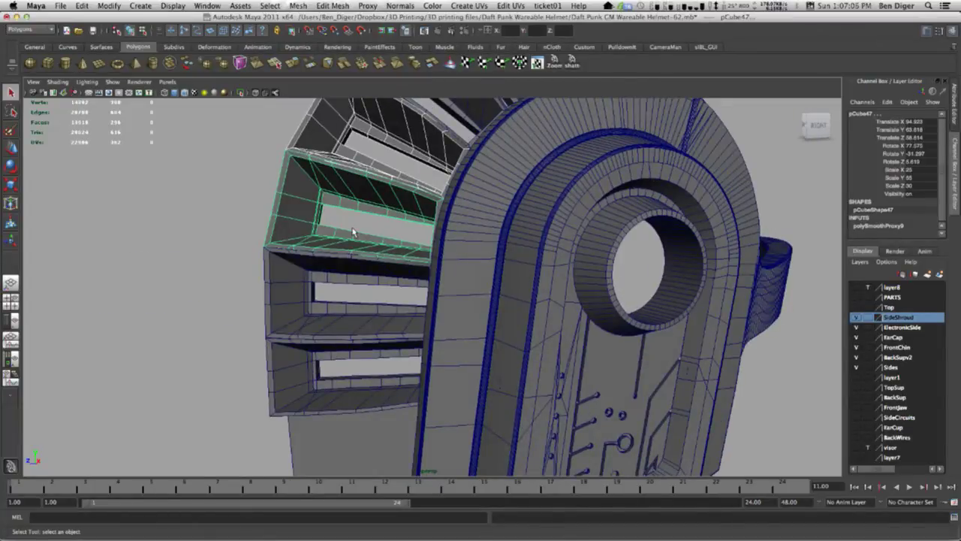
{"action": "left_click_drag", "start_coordinate": [368, 220], "coordinate": [321, 272], "text": "alt"}
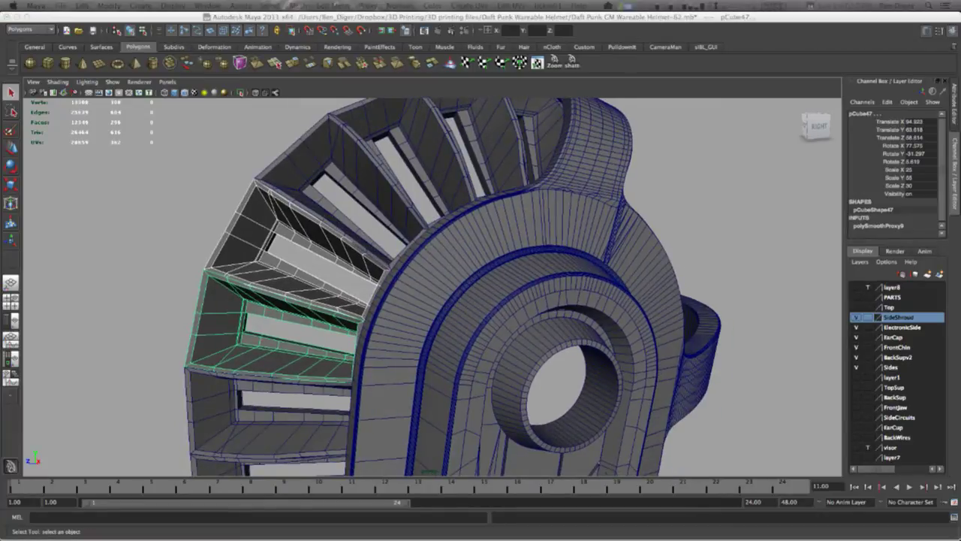
{"action": "left_click", "coordinate": [143, 180]}
{"action": "left_click", "coordinate": [143, 179]}
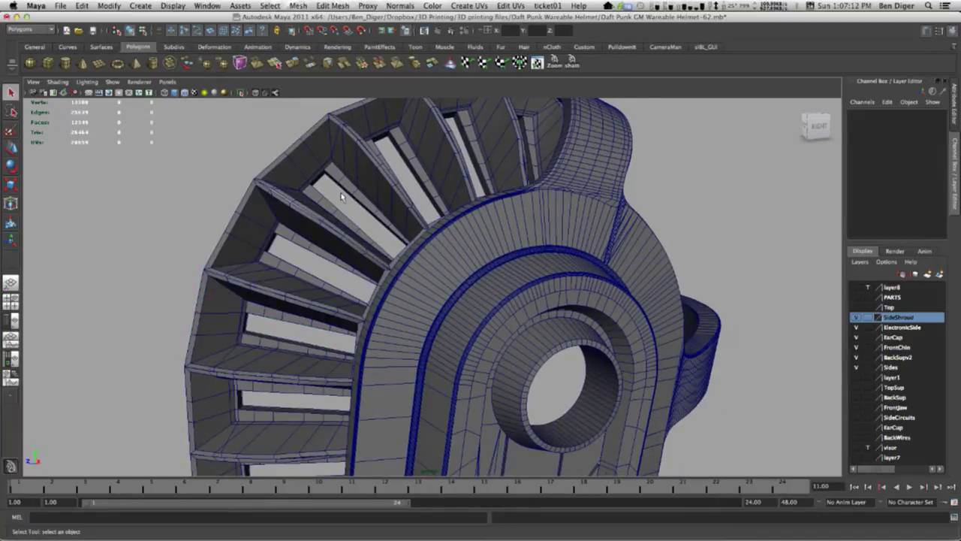
Examine the inner face of the fin row with its mounting pegs and the overall shape of the side assembly.
{"action": "left_click_drag", "start_coordinate": [401, 182], "coordinate": [509, 191], "text": "alt"}
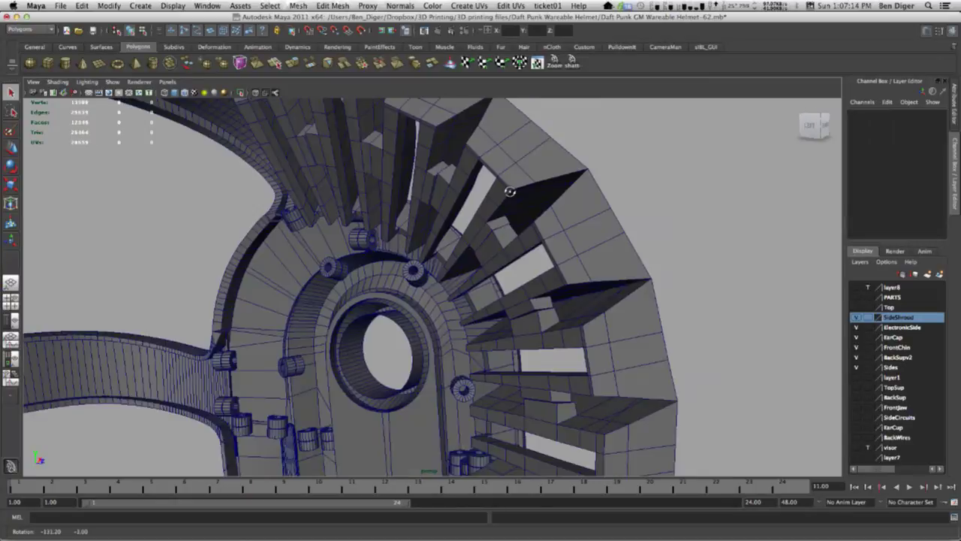
{"action": "scroll", "coordinate": [526, 192], "scroll_direction": "up", "scroll_amount": 2}
{"action": "scroll", "coordinate": [431, 228], "scroll_direction": "up", "scroll_amount": 2}
{"action": "scroll", "coordinate": [431, 227], "scroll_direction": "down", "scroll_amount": 1}
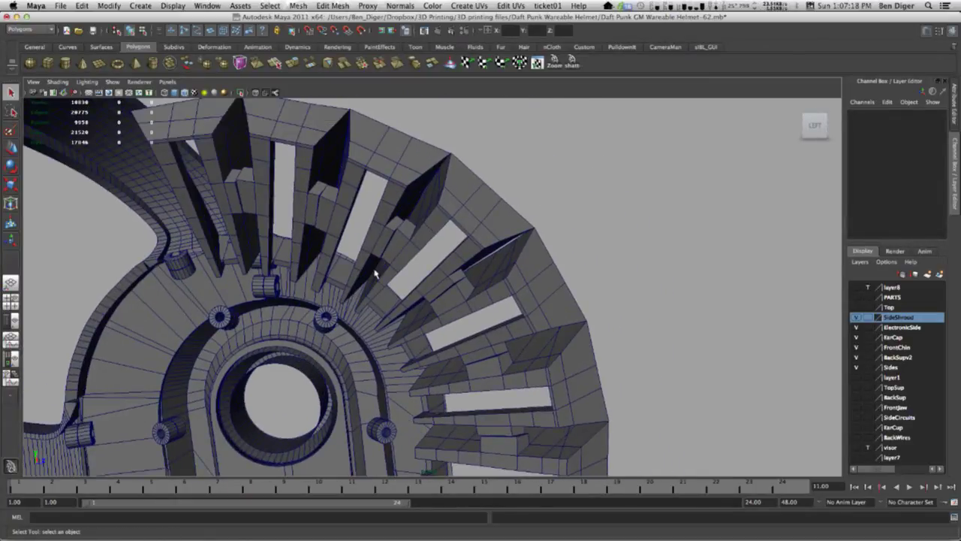
{"action": "scroll", "coordinate": [376, 273], "scroll_direction": "down", "scroll_amount": 5}
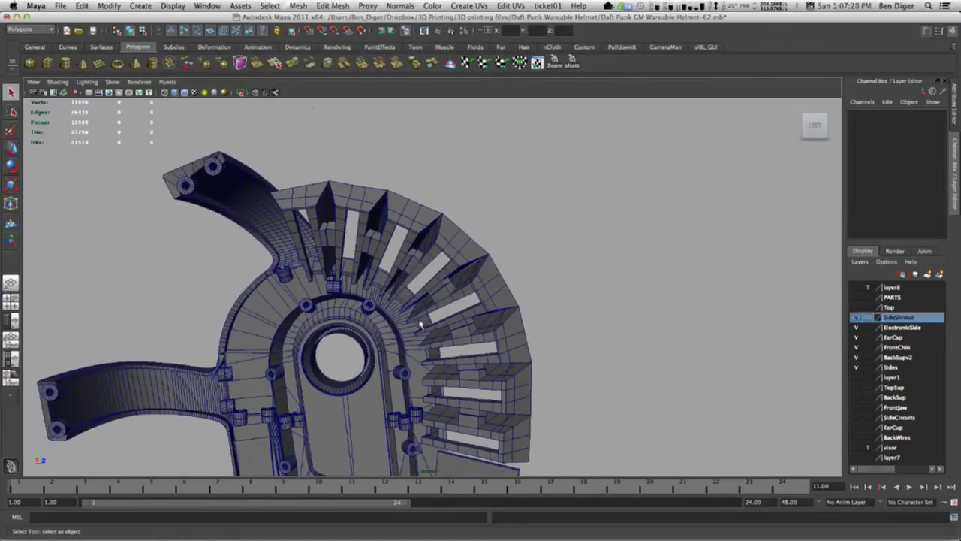
{"action": "middle_click_drag", "start_coordinate": [478, 346], "coordinate": [453, 304], "text": "alt"}
{"action": "left_click_drag", "start_coordinate": [453, 304], "coordinate": [393, 310], "text": "alt"}
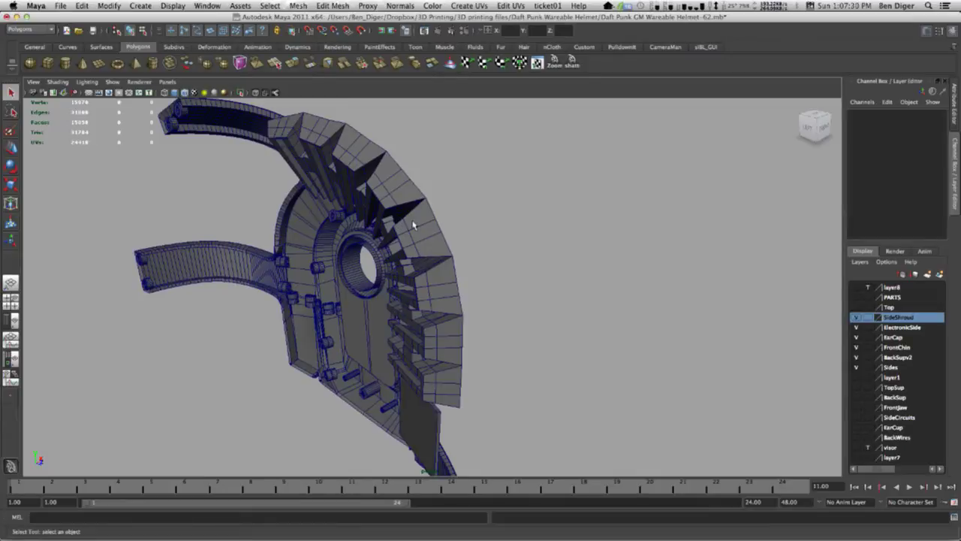
{"action": "left_click_drag", "start_coordinate": [416, 226], "coordinate": [381, 245], "text": "alt"}
{"action": "scroll", "coordinate": [379, 241], "scroll_direction": "down", "scroll_amount": 5}
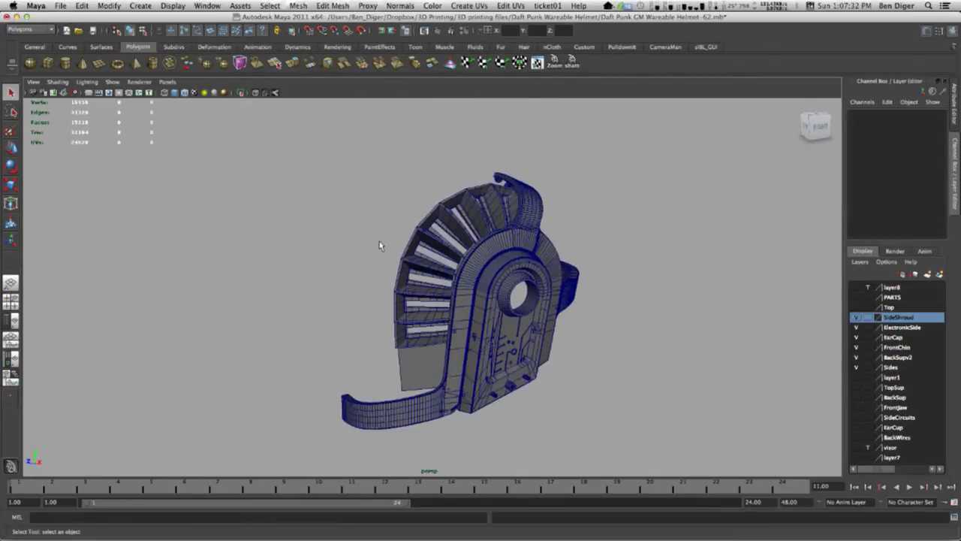
{"action": "scroll", "coordinate": [431, 276], "scroll_direction": "up", "scroll_amount": 3}
{"action": "middle_click_drag", "start_coordinate": [454, 300], "coordinate": [414, 286], "text": "alt"}
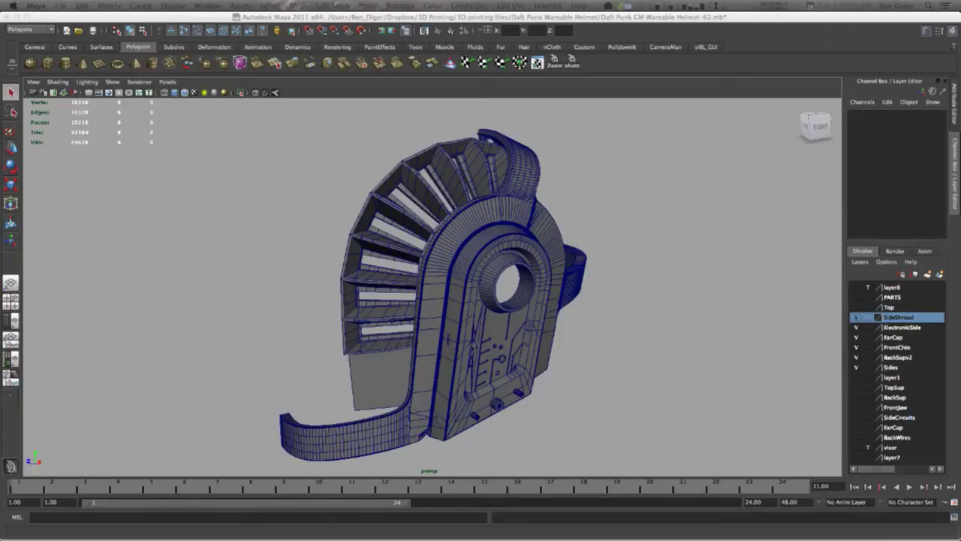
Switch to Chrome, browse the image gallery of the Thingiverse wearable helmet page, and return to Maya.
{"action": "left_click_drag", "start_coordinate": [0, 150], "coordinate": [591, 19]}
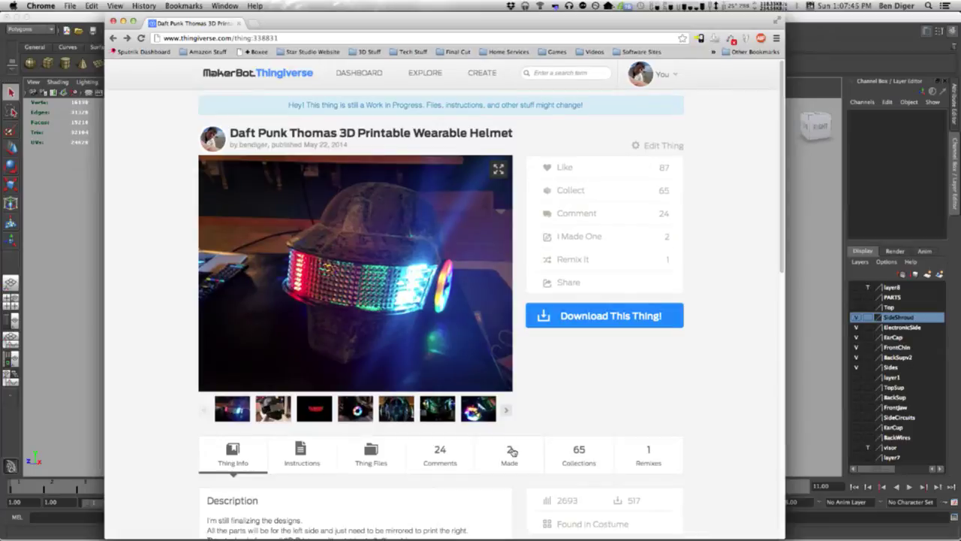
{"action": "left_click", "coordinate": [507, 410]}
{"action": "left_click", "coordinate": [403, 411]}
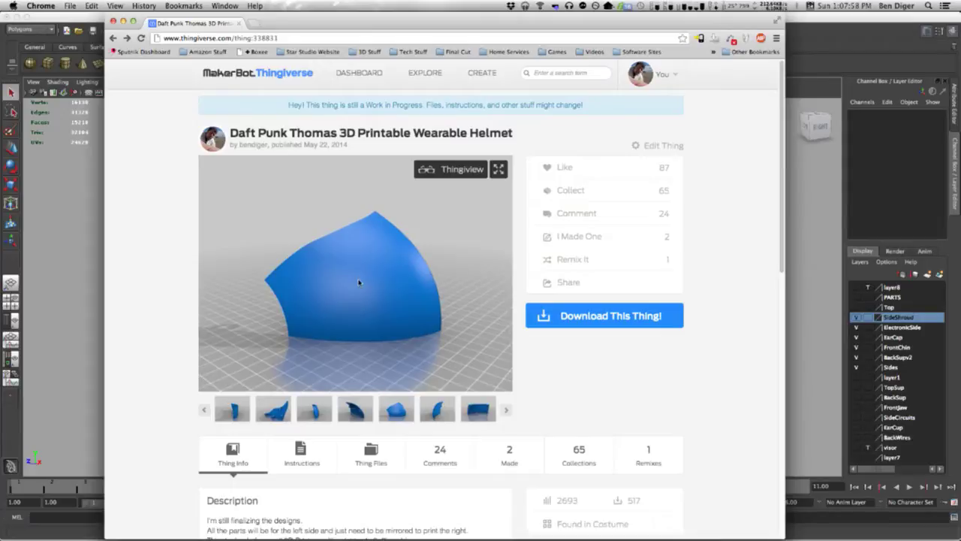
{"action": "left_click", "coordinate": [205, 410]}
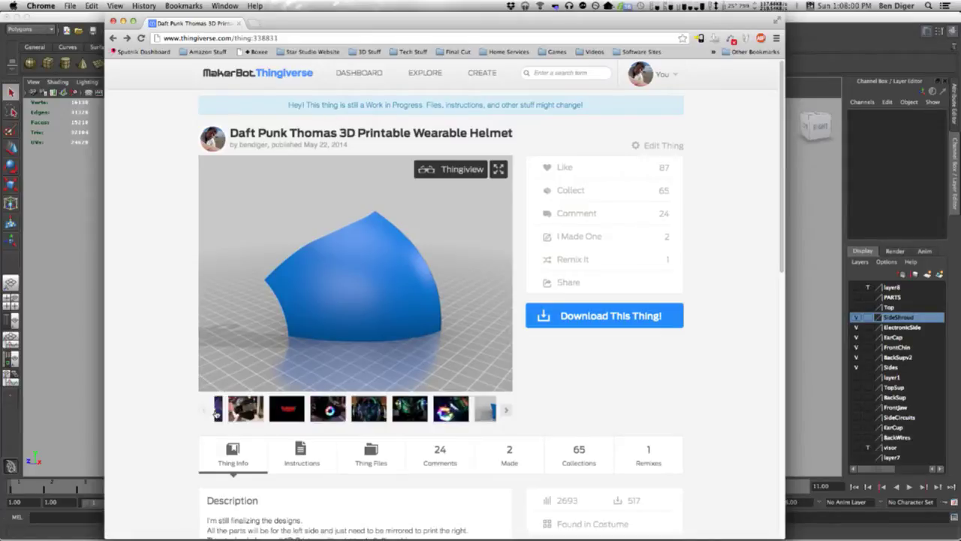
{"action": "left_click", "coordinate": [229, 412]}
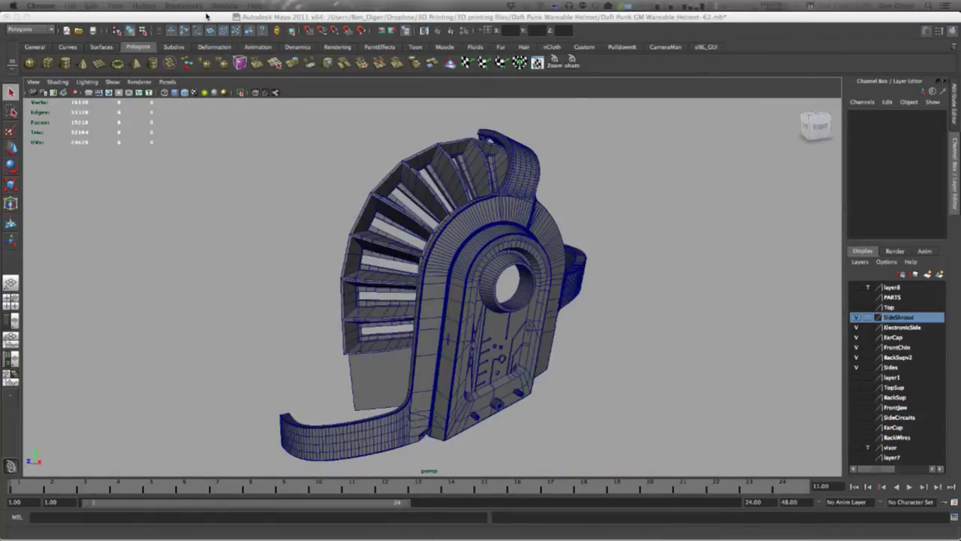
{"action": "left_click", "coordinate": [207, 15]}
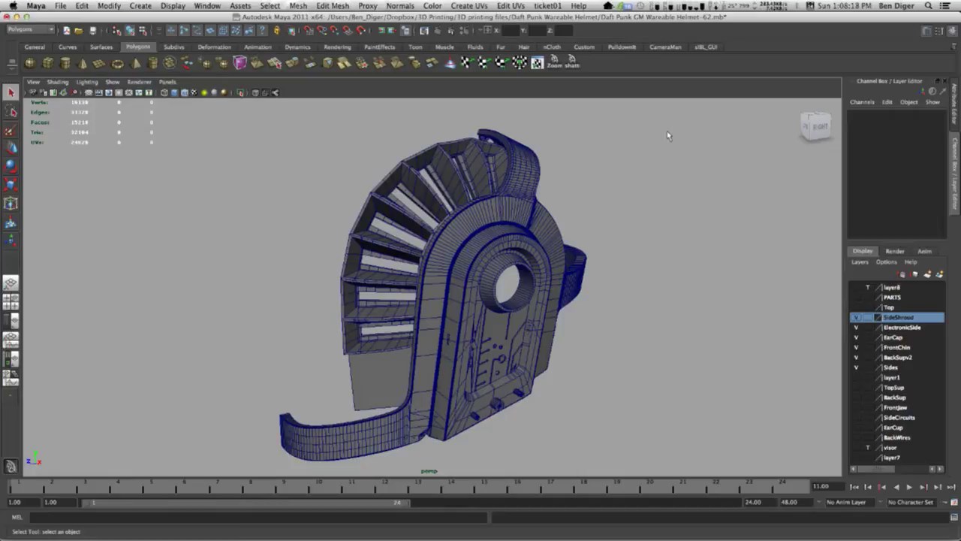
Select the flat plate below the lowest vent fin and examine its placement against the chin band and side shell.
{"action": "left_click_drag", "start_coordinate": [633, 210], "coordinate": [679, 216], "text": "alt"}
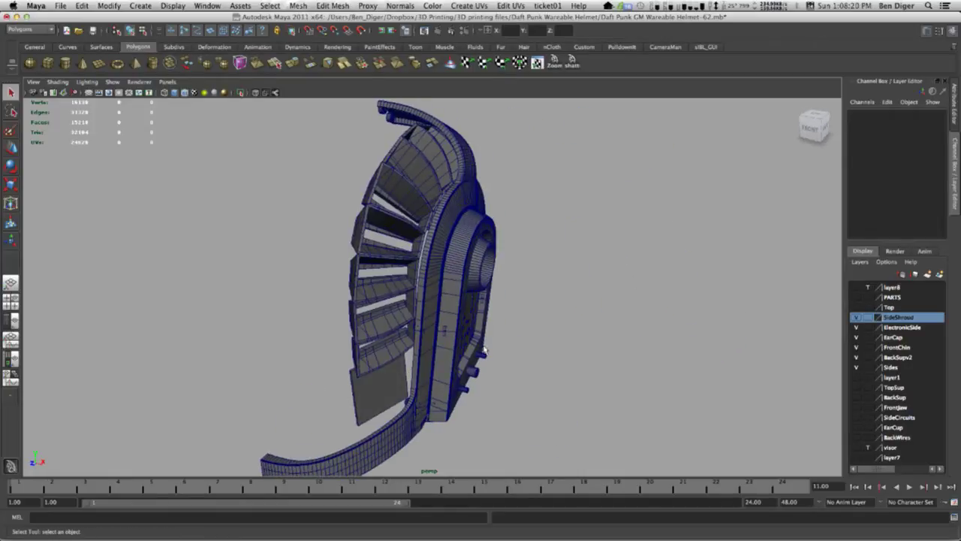
{"action": "left_click", "coordinate": [403, 371]}
{"action": "middle_click_drag", "start_coordinate": [409, 413], "coordinate": [399, 291], "text": "alt"}
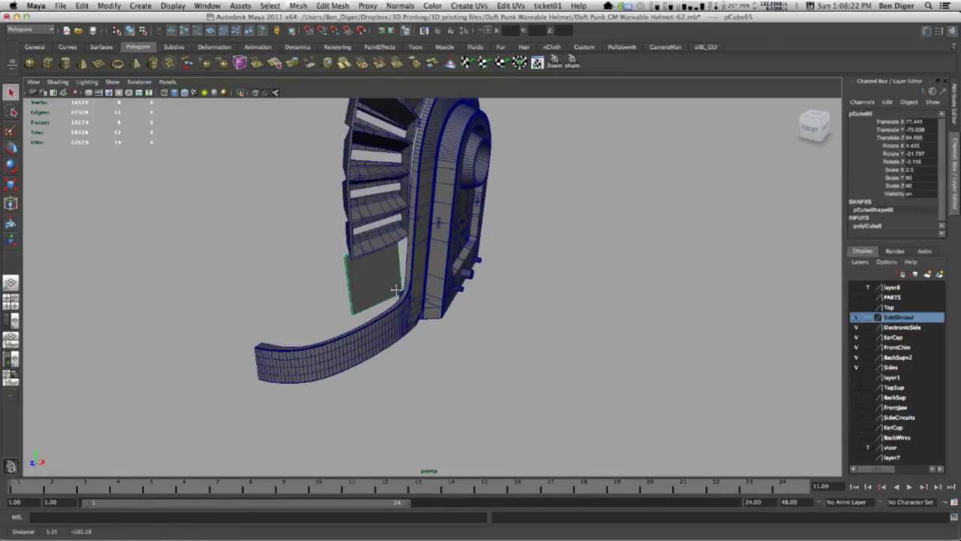
{"action": "left_click_drag", "start_coordinate": [399, 291], "coordinate": [382, 288], "text": "alt"}
{"action": "scroll", "coordinate": [381, 292], "scroll_direction": "up", "scroll_amount": 8}
{"action": "middle_click_drag", "start_coordinate": [381, 292], "coordinate": [488, 289], "text": "alt"}
{"action": "left_click_drag", "start_coordinate": [488, 289], "coordinate": [502, 306], "text": "alt"}
{"action": "scroll", "coordinate": [420, 271], "scroll_direction": "down", "scroll_amount": 8}
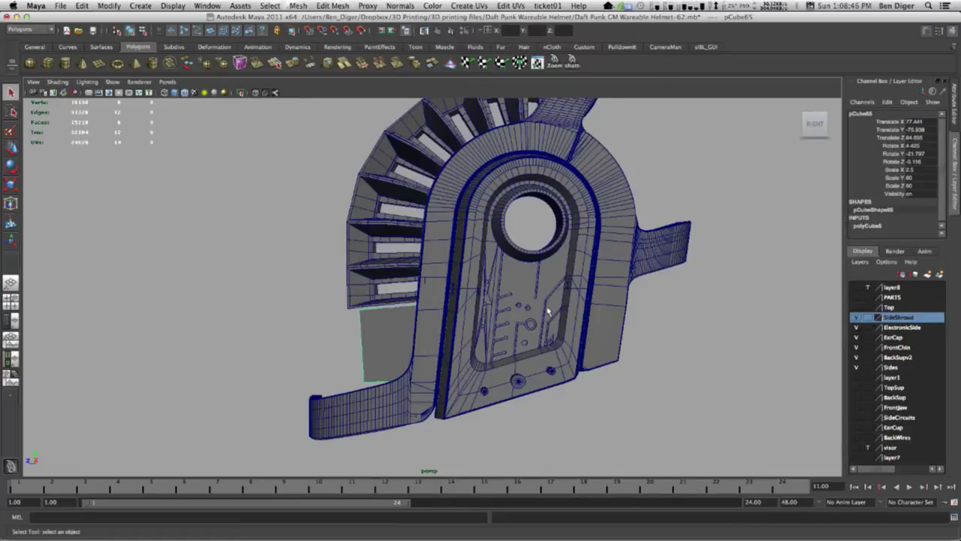
{"action": "left_click_drag", "start_coordinate": [559, 282], "coordinate": [520, 309], "text": "alt"}
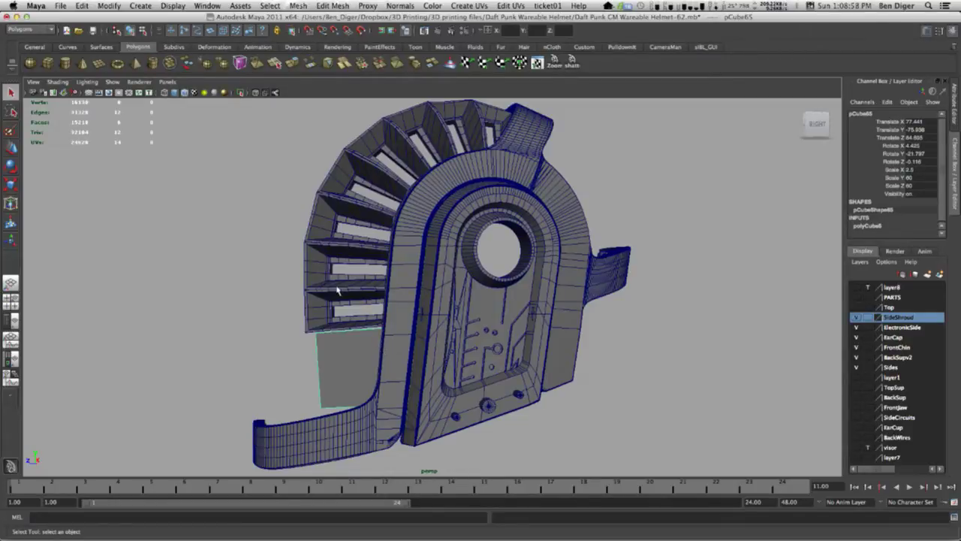
{"action": "left_click_drag", "start_coordinate": [340, 291], "coordinate": [317, 287], "text": "alt"}
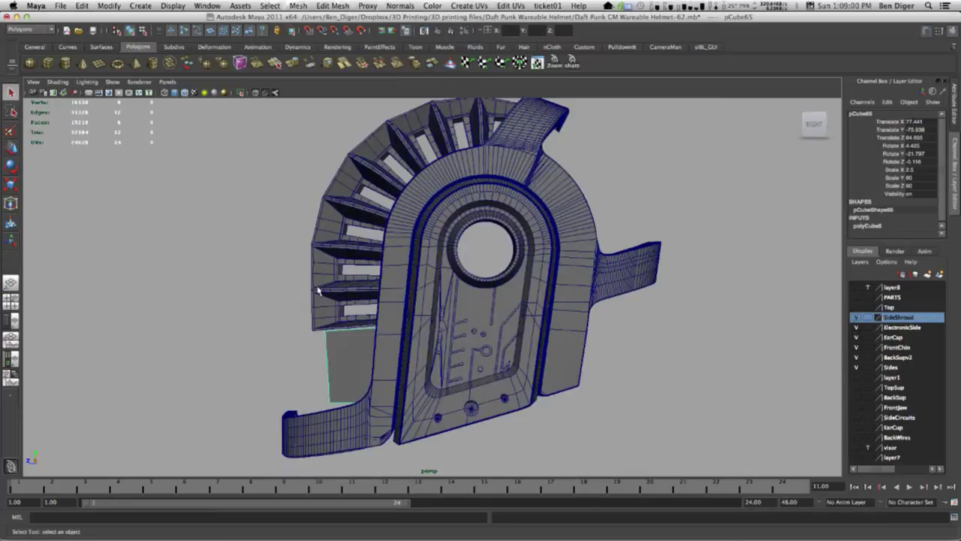
Select the lower rear side piece, the electronics side panel and the lower front side piece in turn to inspect them.
{"action": "left_click", "coordinate": [565, 355]}
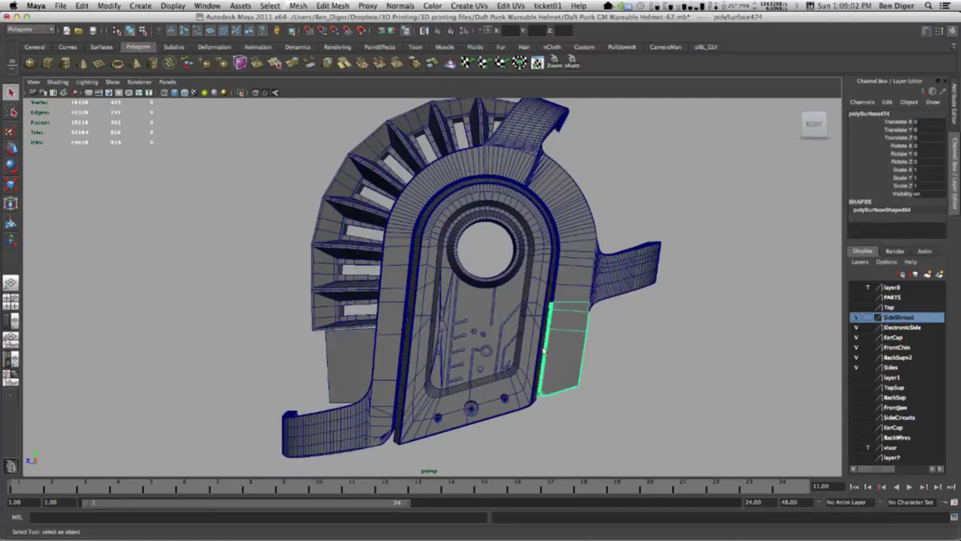
{"action": "left_click", "coordinate": [505, 359]}
{"action": "left_click", "coordinate": [383, 368]}
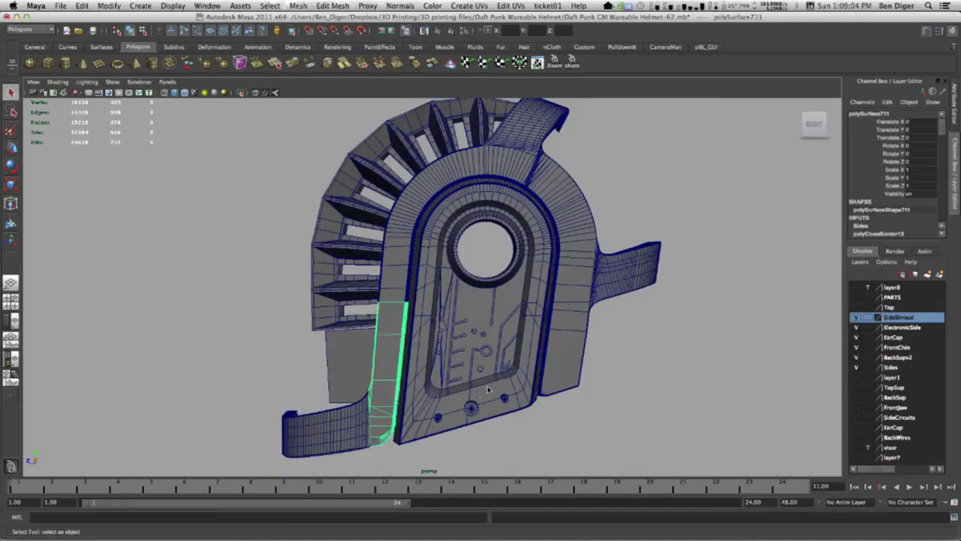
Try to shorten the electronics side panel by moving its lower vertices up about 17 units, and undo the move.
{"action": "right_click", "coordinate": [488, 388]}
{"action": "right_click_drag", "start_coordinate": [488, 389], "coordinate": [413, 381]}
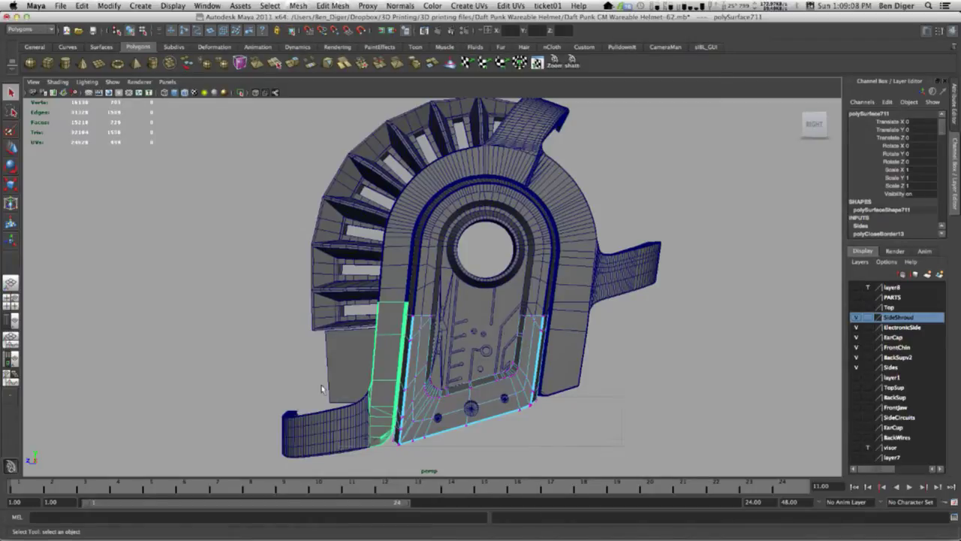
{"action": "left_click_drag", "start_coordinate": [321, 389], "coordinate": [289, 354]}
{"action": "key", "text": "w"}
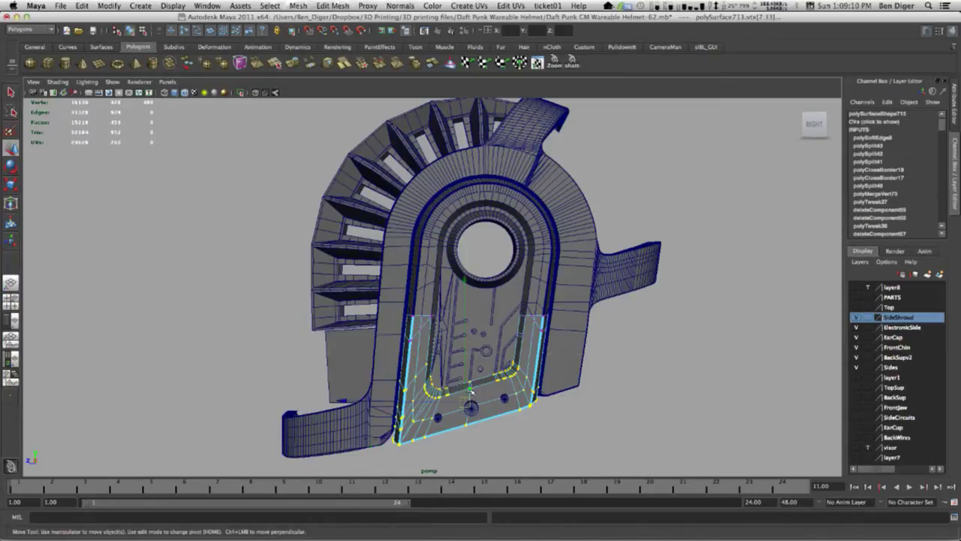
{"action": "left_click_drag", "start_coordinate": [466, 385], "coordinate": [466, 364]}
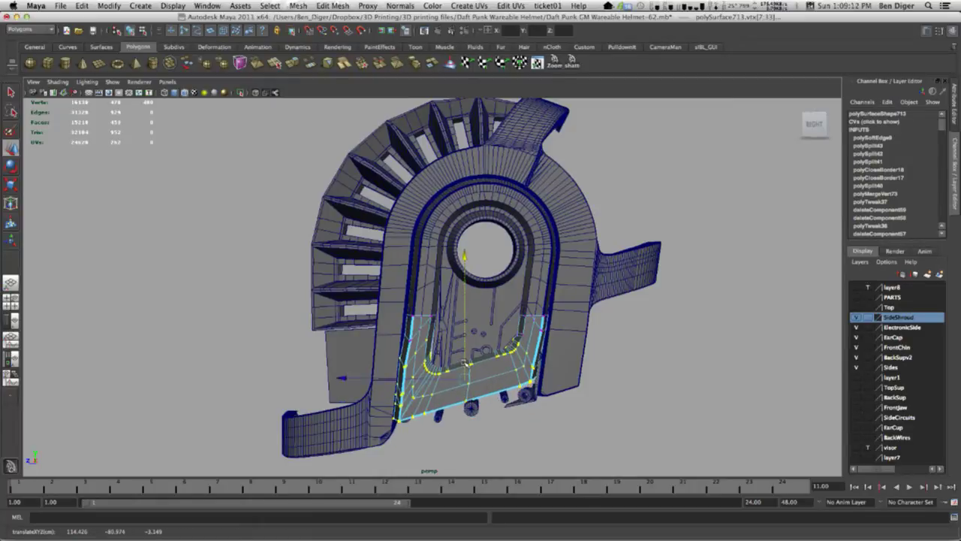
{"action": "key", "text": "z"}
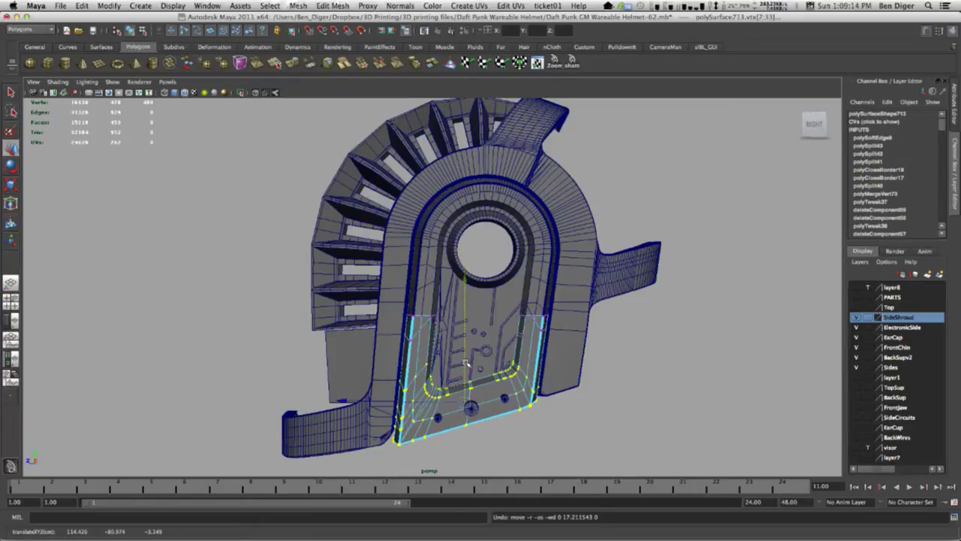
Select the lower front side piece and examine the side assembly from the front and the outer side.
{"action": "left_click", "coordinate": [577, 356]}
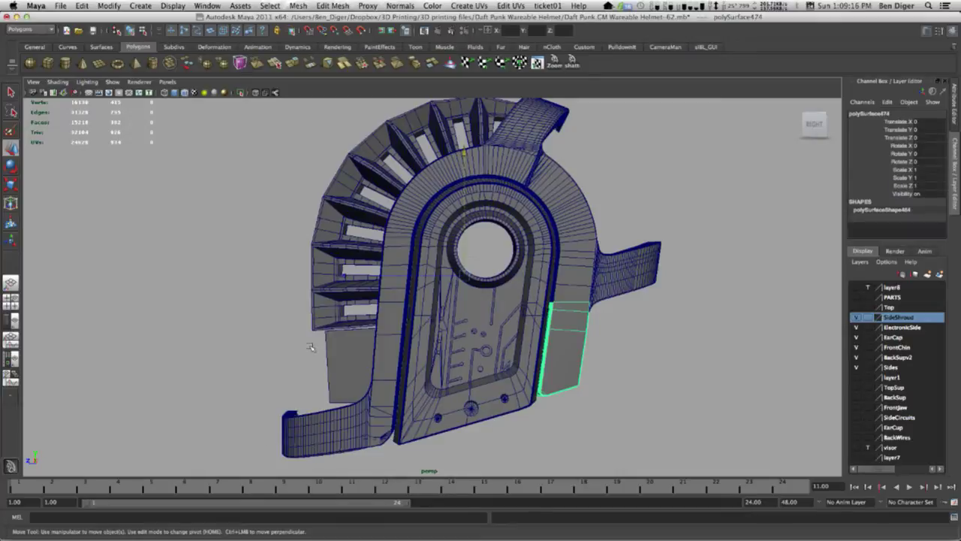
{"action": "left_click_drag", "start_coordinate": [313, 346], "coordinate": [392, 344], "text": "alt"}
{"action": "middle_click_drag", "start_coordinate": [391, 364], "coordinate": [433, 325], "text": "alt"}
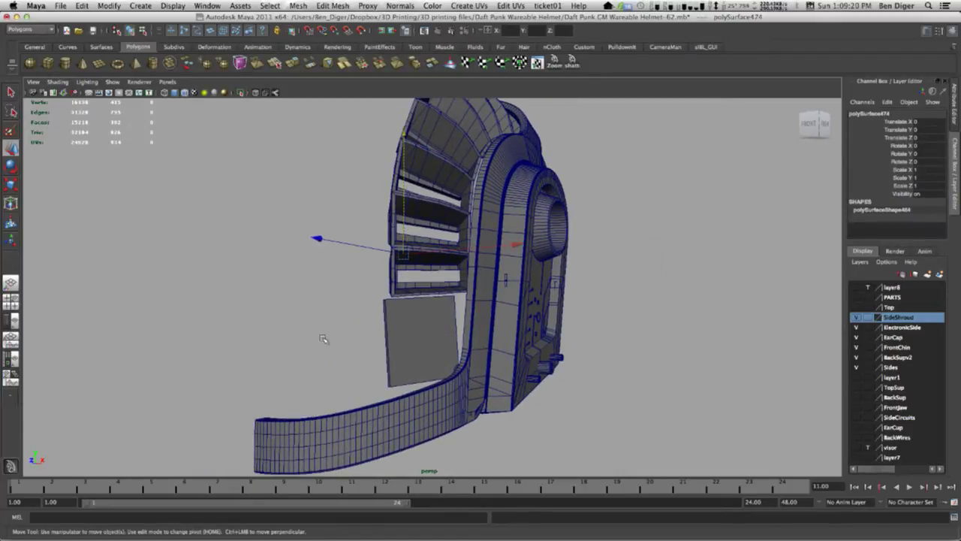
{"action": "left_click_drag", "start_coordinate": [491, 329], "coordinate": [437, 330], "text": "alt"}
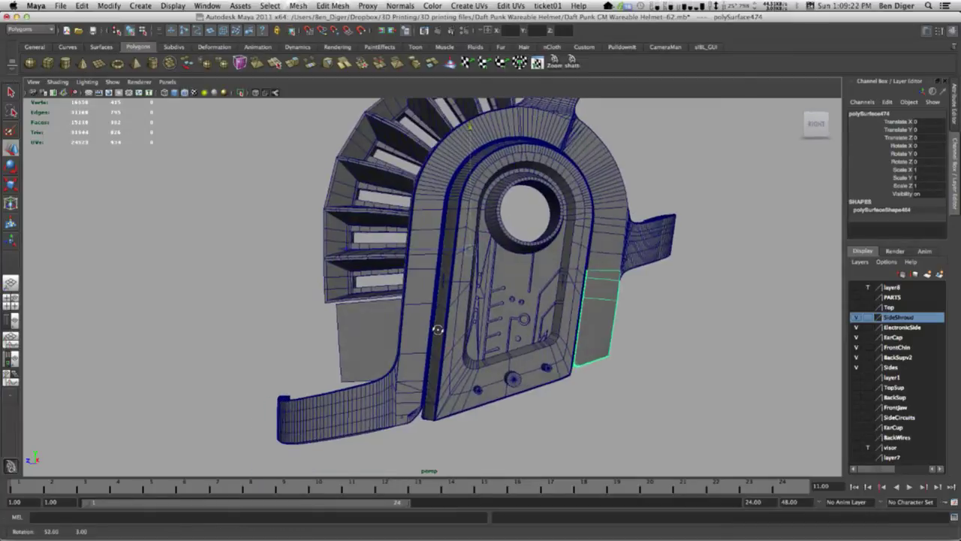
{"action": "key", "text": "w"}
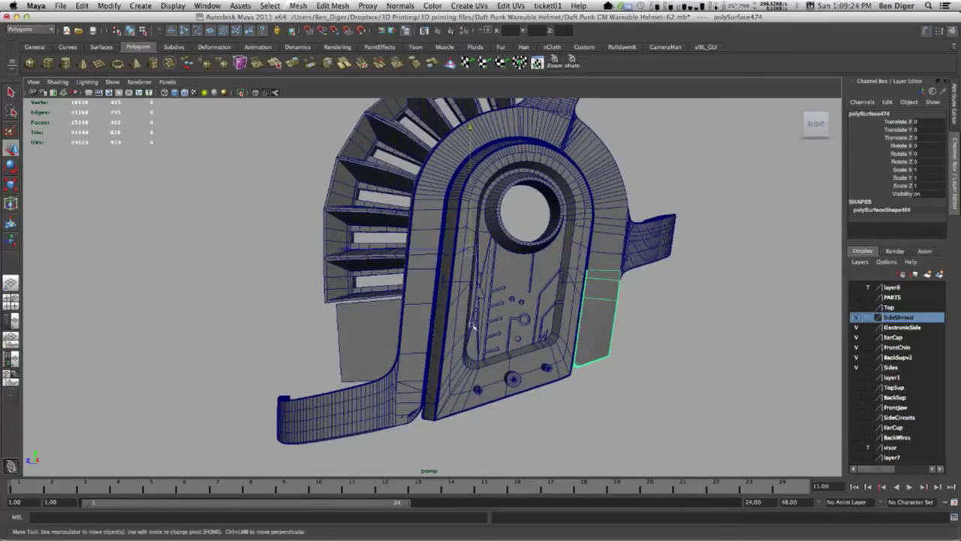
{"action": "left_click_drag", "start_coordinate": [501, 342], "coordinate": [511, 314], "text": "alt"}
{"action": "right_click_drag", "start_coordinate": [511, 314], "coordinate": [490, 314], "text": "alt"}
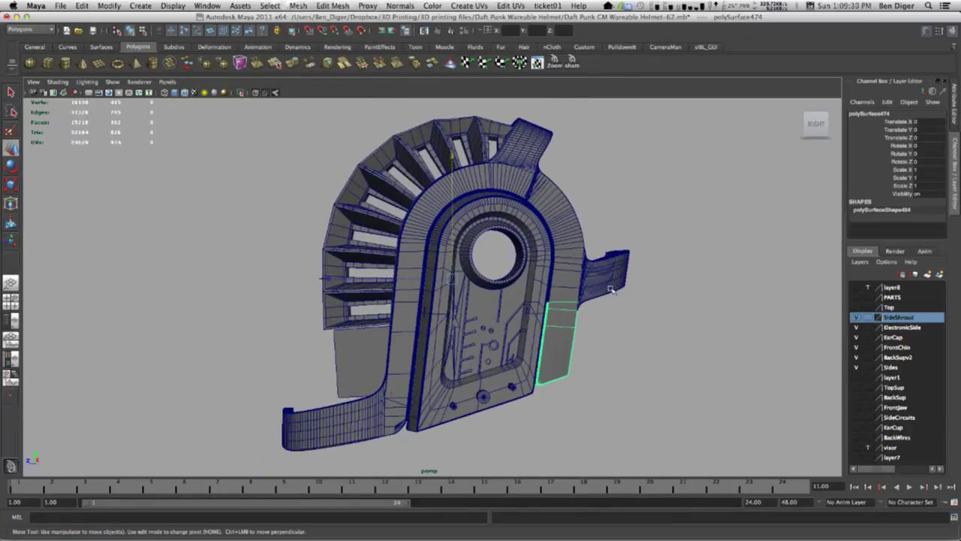
Examine the vent fins and their attachment points from the inner side of the helmet's side assembly.
{"action": "left_click_drag", "start_coordinate": [612, 290], "coordinate": [522, 200], "text": "alt"}
{"action": "middle_click_drag", "start_coordinate": [494, 200], "coordinate": [493, 236], "text": "alt"}
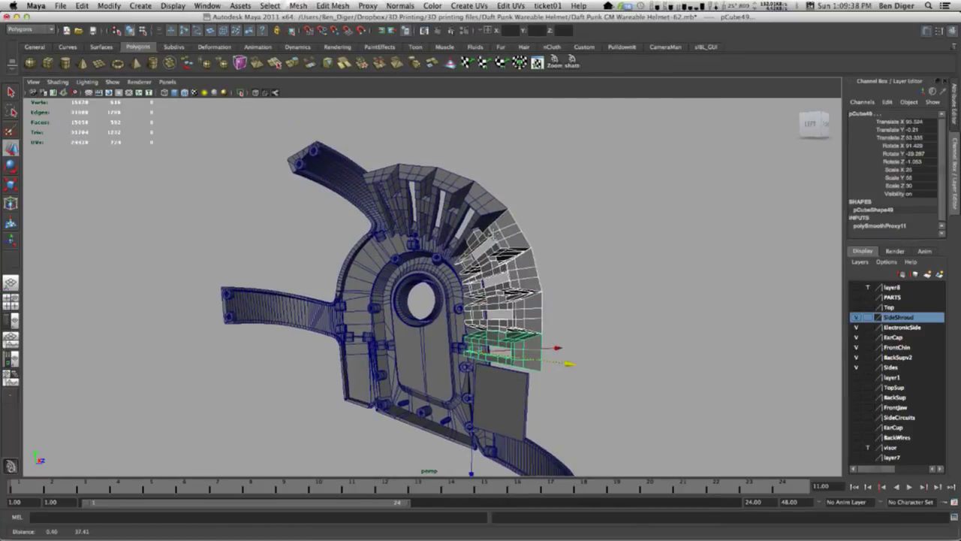
{"action": "left_click_drag", "start_coordinate": [493, 236], "coordinate": [535, 228], "text": "alt"}
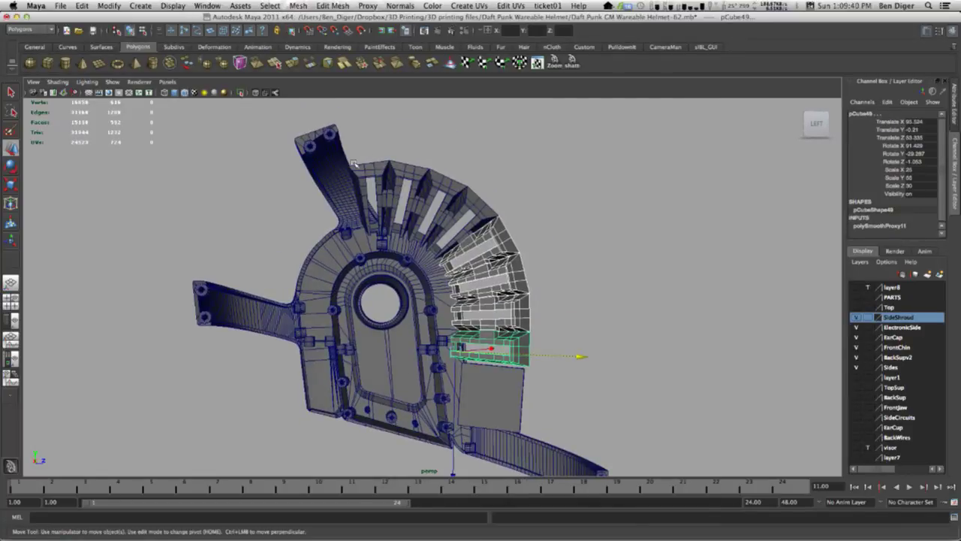
{"action": "left_click_drag", "start_coordinate": [355, 164], "coordinate": [498, 201], "text": "alt"}
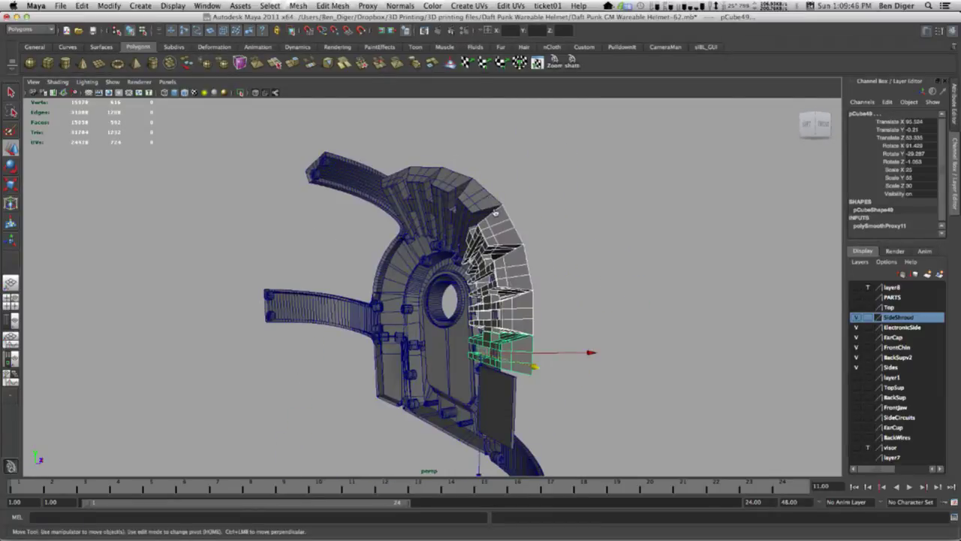
Switch to Repetier-Host and examine the placement of the Fan-1_TopL-v1.1.stl and Fan-2L-v1.1.stl parts on the print bed.
{"action": "key", "text": "super+Tab"}
{"action": "key", "text": "super+Tab"}
{"action": "key", "text": "super+Tab"}
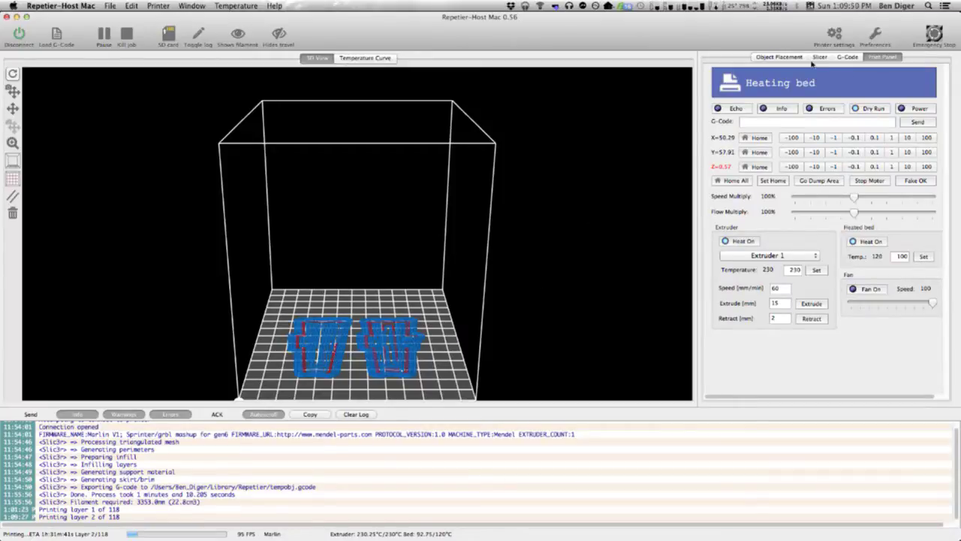
{"action": "left_click", "coordinate": [779, 57]}
{"action": "left_click_drag", "start_coordinate": [467, 312], "coordinate": [507, 324]}
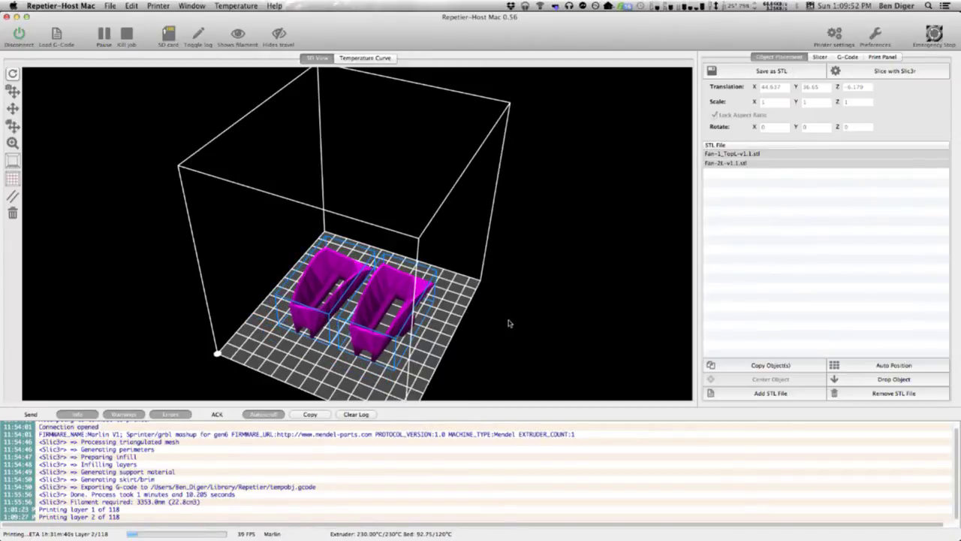
{"action": "left_click_drag", "start_coordinate": [541, 364], "coordinate": [556, 300]}
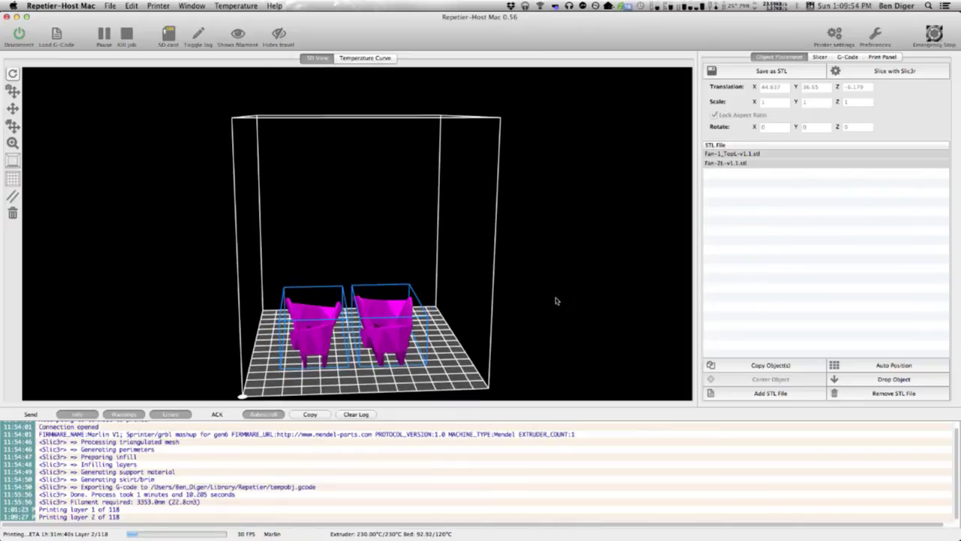
{"action": "middle_click_drag", "start_coordinate": [556, 300], "coordinate": [509, 264]}
{"action": "scroll", "coordinate": [445, 259], "scroll_direction": "up", "scroll_amount": 10}
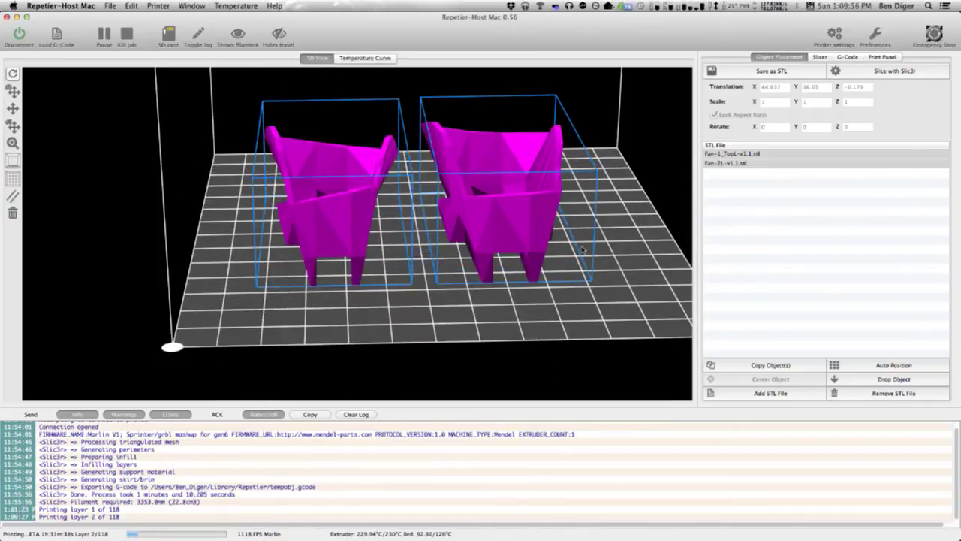
{"action": "left_click_drag", "start_coordinate": [582, 251], "coordinate": [516, 316]}
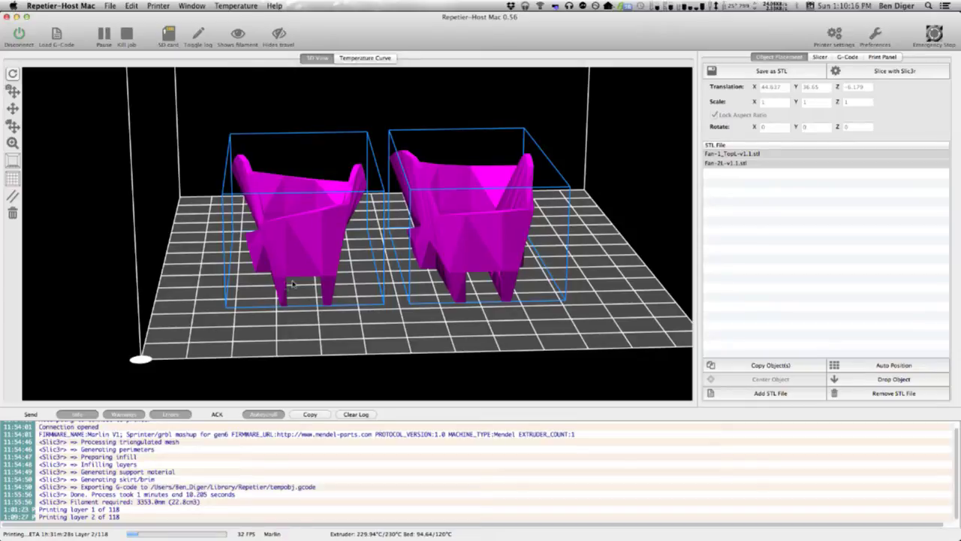
{"action": "left_click_drag", "start_coordinate": [629, 182], "coordinate": [550, 202]}
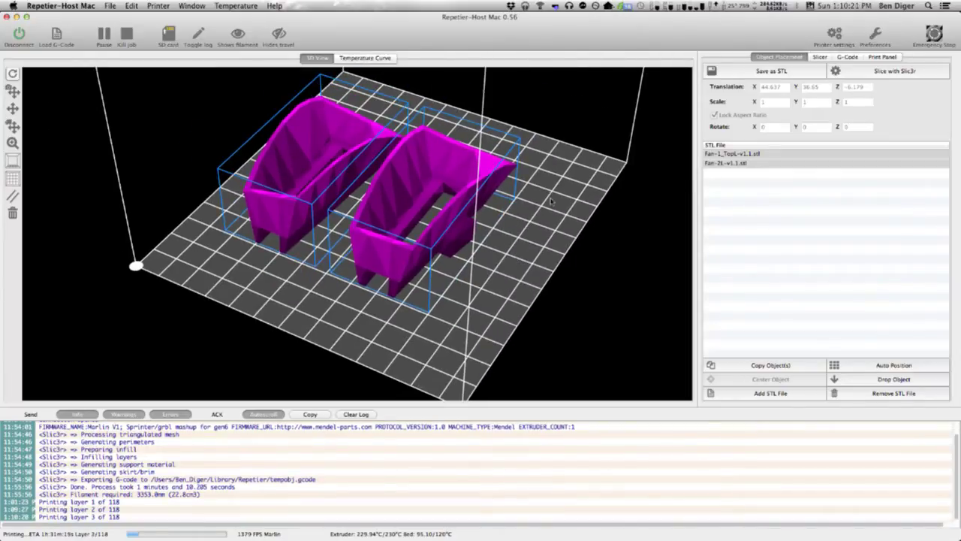
Bring back the printer controls and the sliced toolpath preview, and switch back to Maya.
{"action": "left_click", "coordinate": [847, 57]}
{"action": "left_click", "coordinate": [881, 58]}
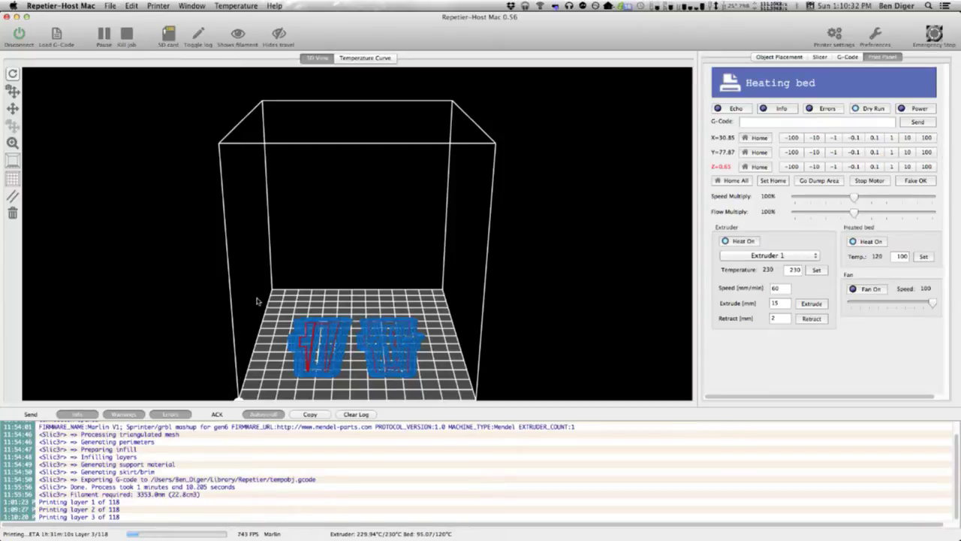
{"action": "key", "text": "super+Tab"}
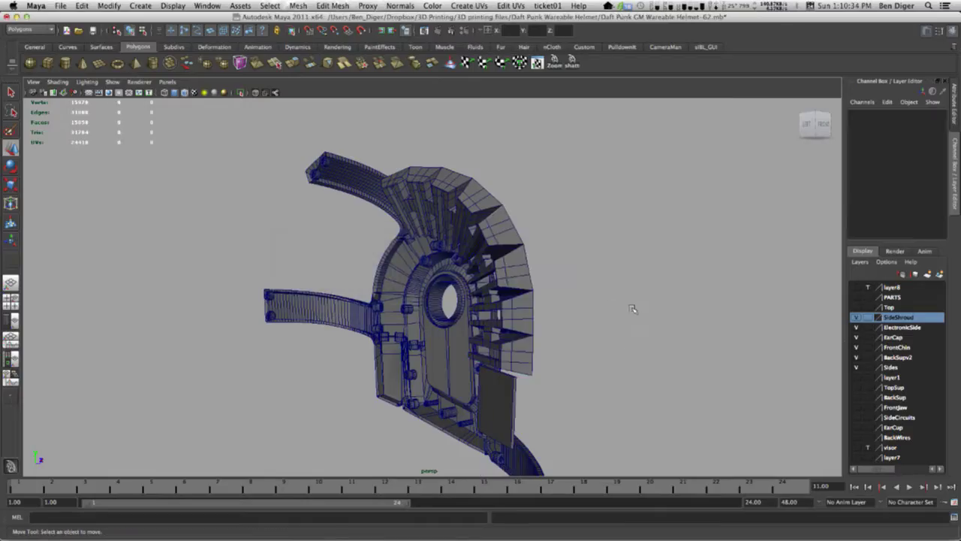
Select and frame the flat plate below the lowest vent fin, and set its Y scale to 49.5.
{"action": "left_click_drag", "start_coordinate": [632, 309], "coordinate": [447, 403], "text": "alt"}
{"action": "left_click", "coordinate": [399, 411]}
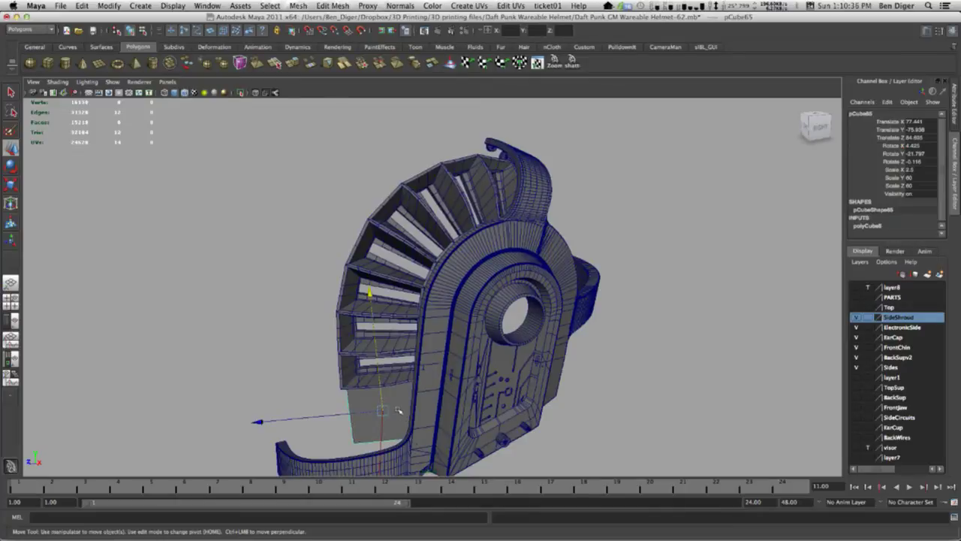
{"action": "key", "text": "f"}
{"action": "left_click_drag", "start_coordinate": [483, 382], "coordinate": [546, 363], "text": "alt"}
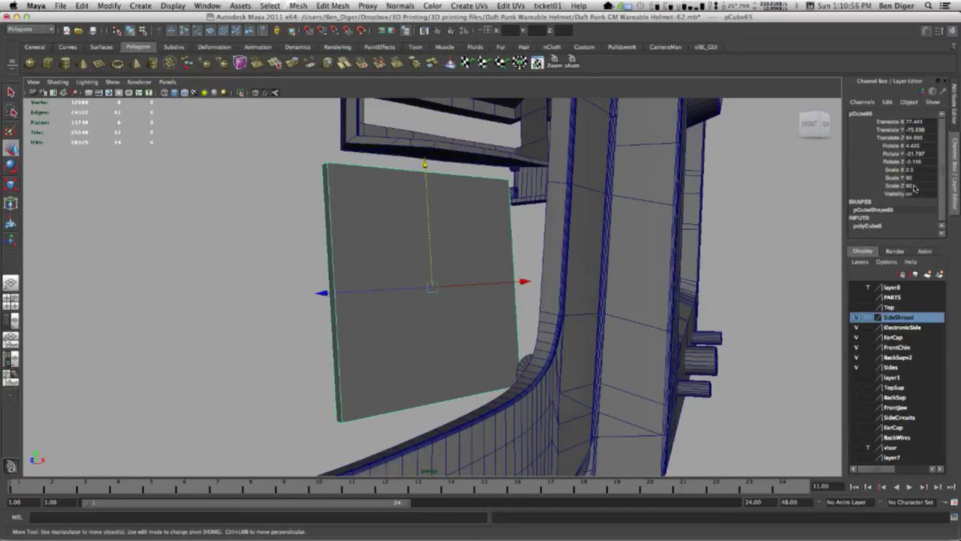
{"action": "left_click", "coordinate": [912, 178]}
{"action": "type", "text": "49.5"}
{"action": "key", "text": "Return"}
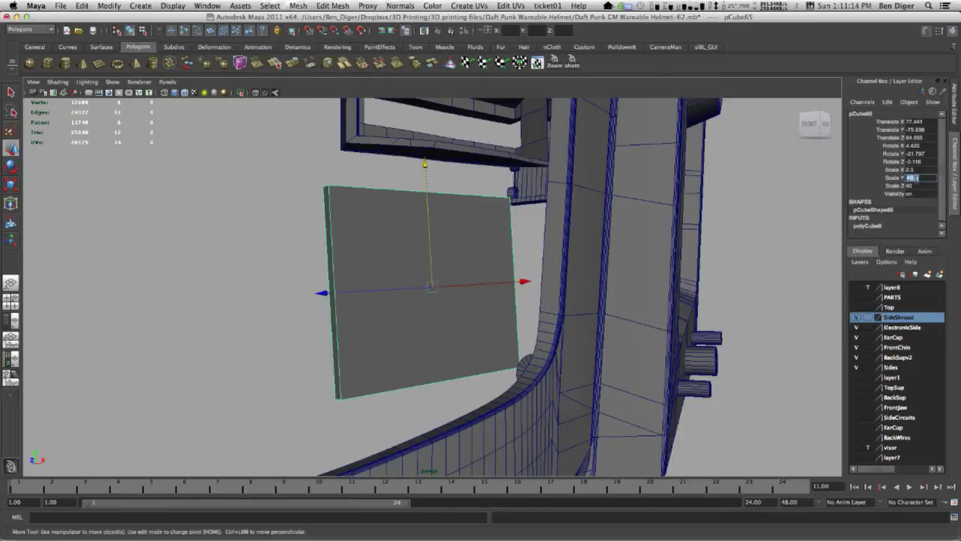
Set the flat plate's X scale to 1.5 to make it thinner, and deselect it.
{"action": "left_click", "coordinate": [915, 169]}
{"action": "left_click", "coordinate": [910, 170]}
{"action": "key", "text": "Return"}
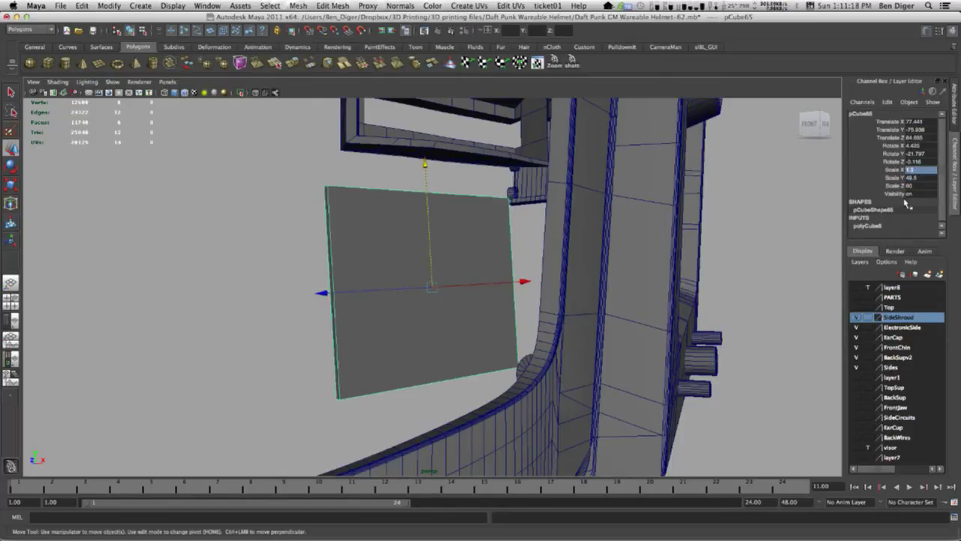
{"action": "left_click", "coordinate": [278, 273]}
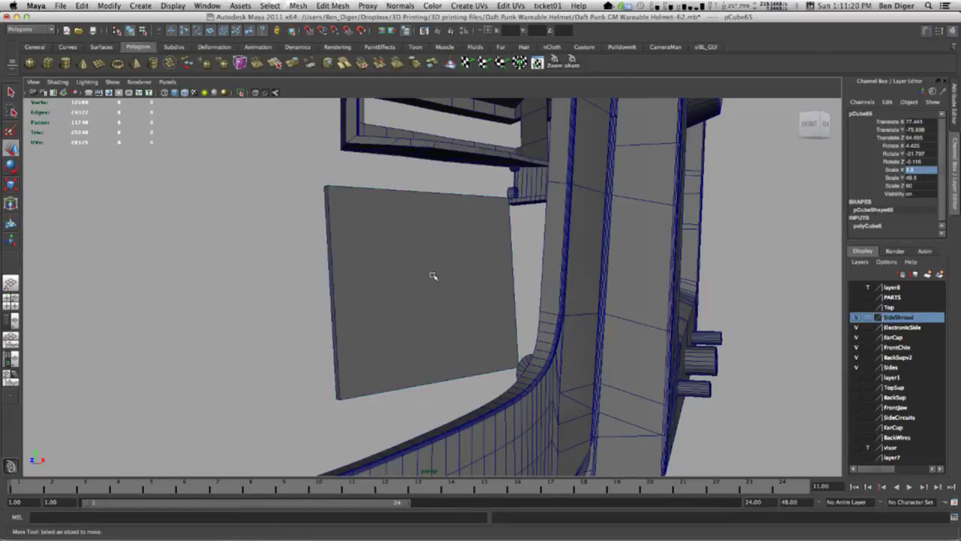
Reset the flat plate's X, Y and Z rotation to 0 and deselect it.
{"action": "left_click_drag", "start_coordinate": [431, 275], "coordinate": [522, 302], "text": "alt"}
{"action": "left_click", "coordinate": [473, 316]}
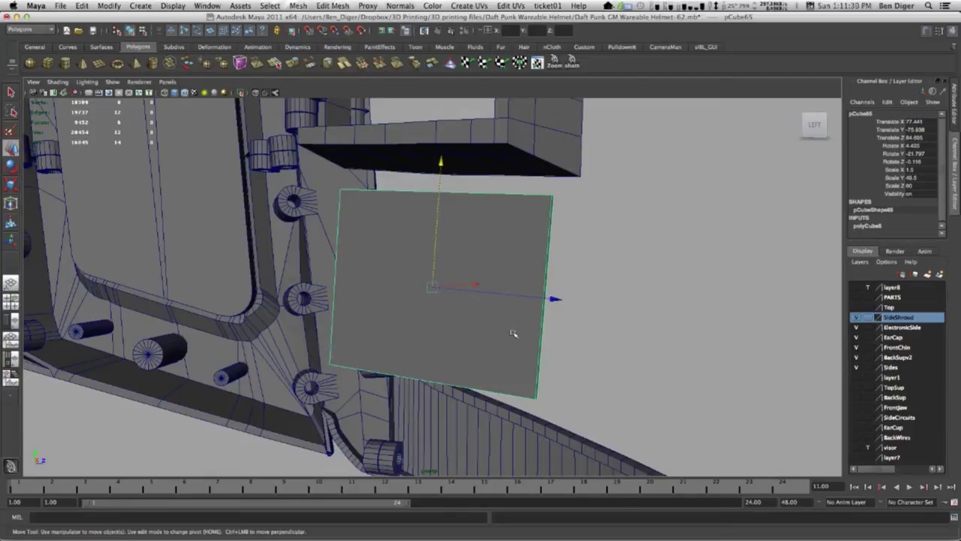
{"action": "left_click", "coordinate": [702, 276]}
{"action": "left_click_drag", "start_coordinate": [584, 301], "coordinate": [446, 278], "text": "alt"}
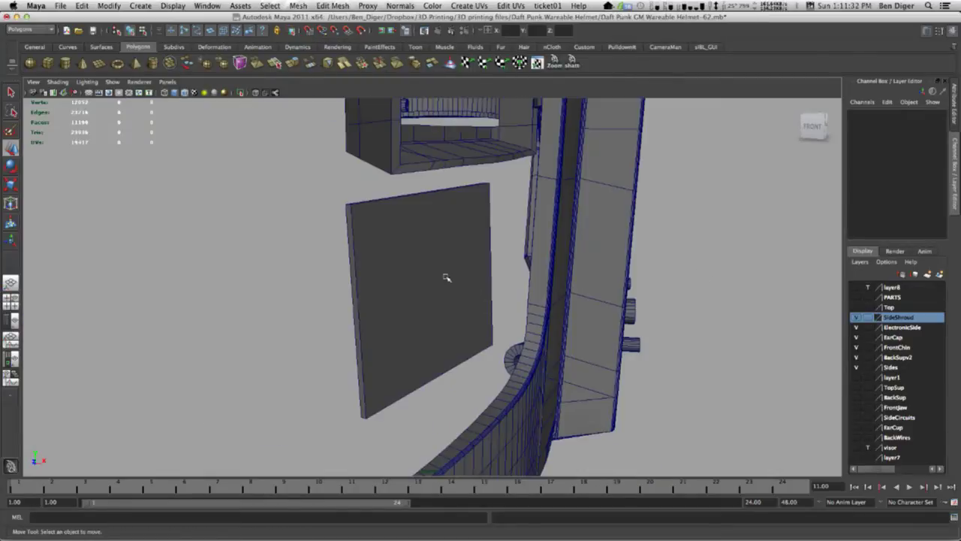
{"action": "left_click", "coordinate": [446, 278]}
{"action": "left_click_drag", "start_coordinate": [928, 144], "coordinate": [929, 154]}
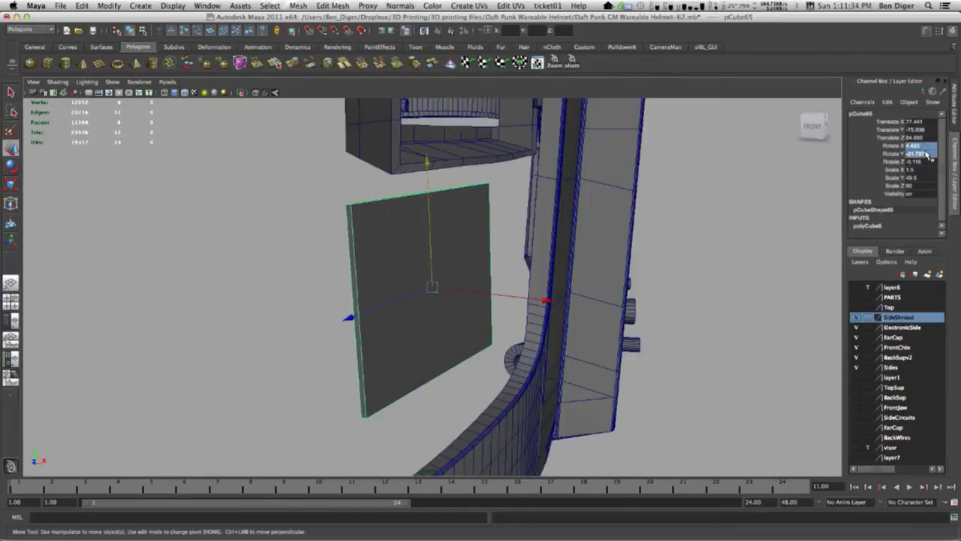
{"action": "left_click", "coordinate": [922, 161]}
{"action": "type", "text": "0"}
{"action": "key", "text": "Return"}
{"action": "left_click", "coordinate": [784, 296]}
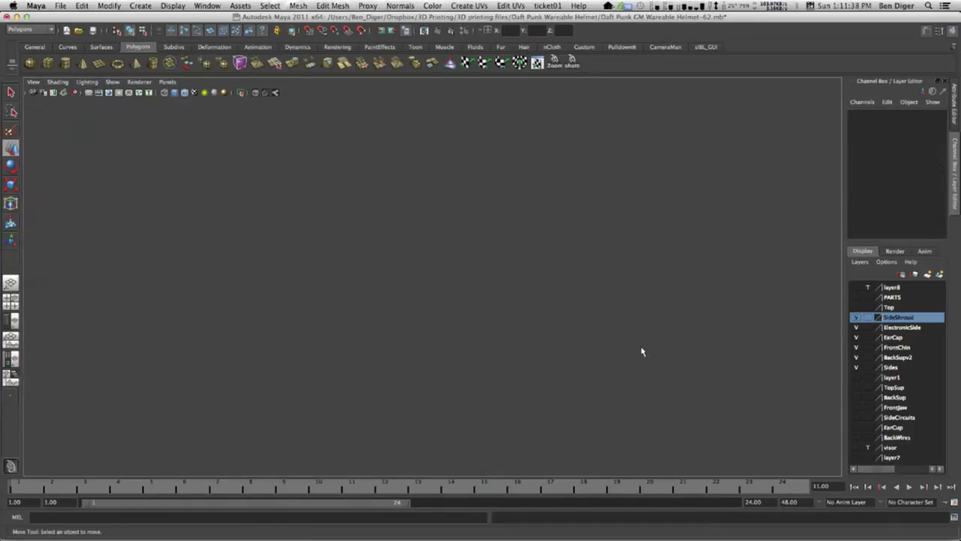
In the side view, move the flat plate clear of the helmet into empty space and frame it.
{"action": "key", "text": "space"}
{"action": "key", "text": "space"}
{"action": "key", "text": "space"}
{"action": "key", "text": "space"}
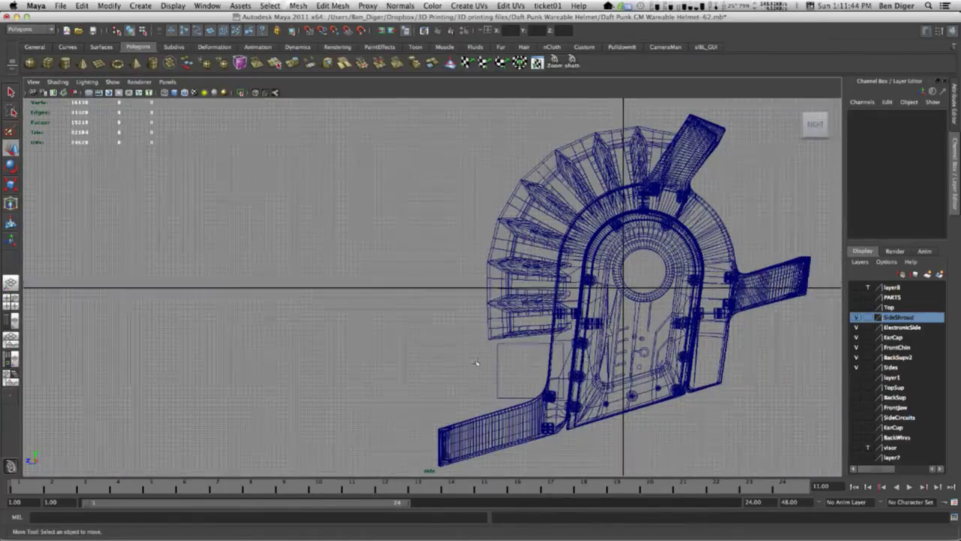
{"action": "left_click", "coordinate": [505, 361]}
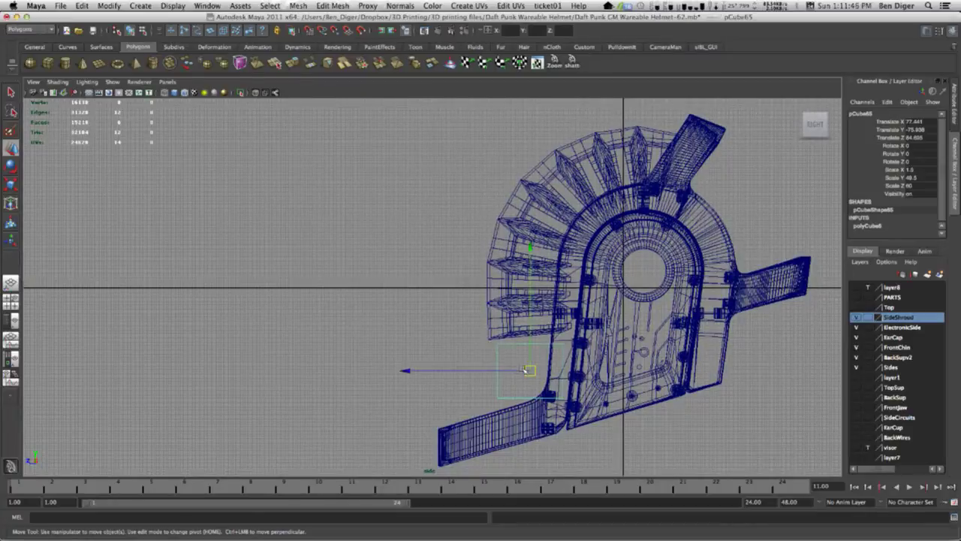
{"action": "left_click_drag", "start_coordinate": [526, 368], "coordinate": [380, 335]}
{"action": "key", "text": "f"}
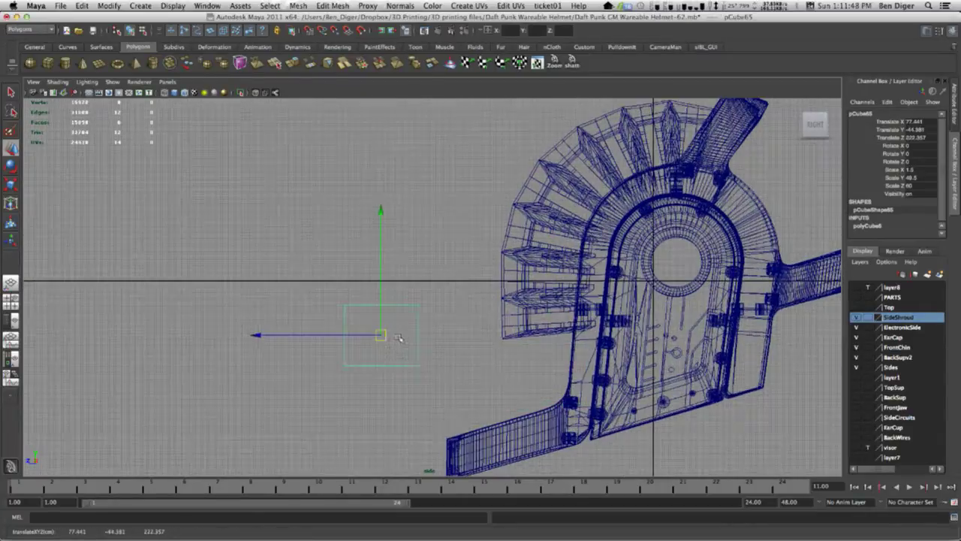
{"action": "left_click", "coordinate": [661, 240]}
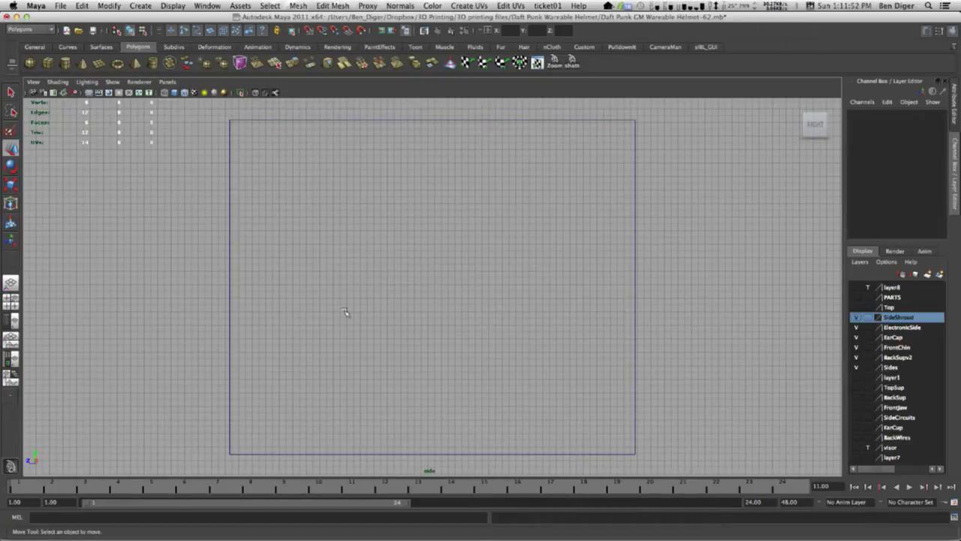
Snap the flat plate to the grid at Y -44, Z 222 and deselect it.
{"action": "left_click_drag", "start_coordinate": [178, 250], "coordinate": [304, 320]}
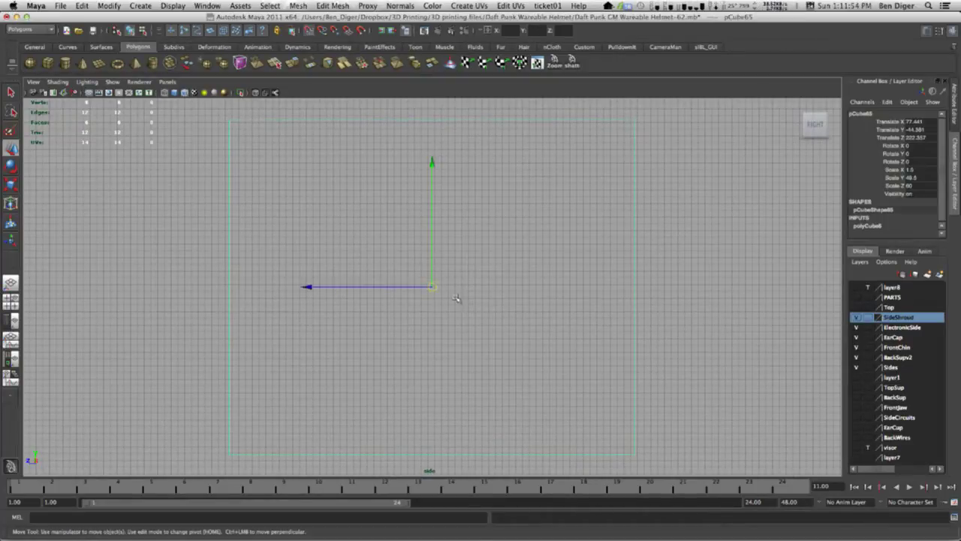
{"action": "left_click_drag", "start_coordinate": [432, 286], "coordinate": [436, 285]}
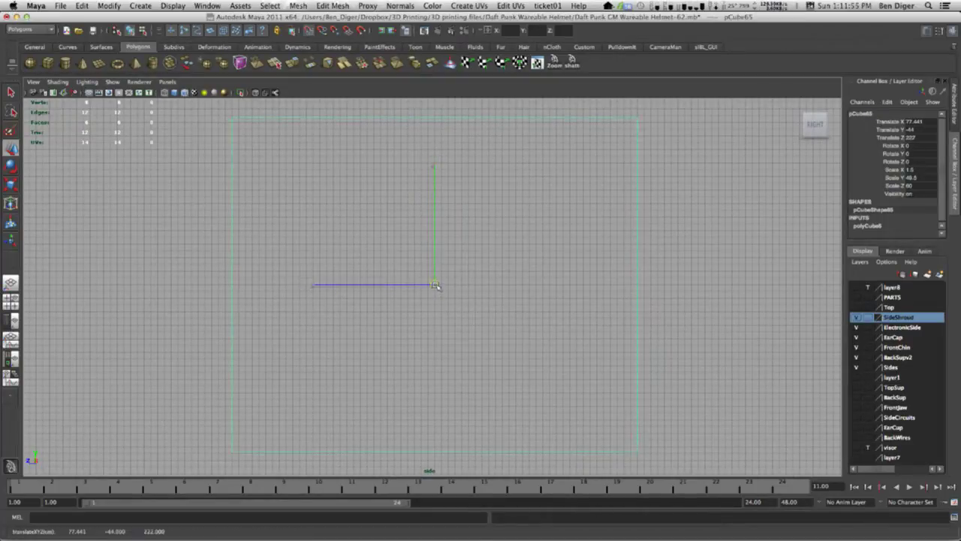
{"action": "left_click", "coordinate": [740, 281]}
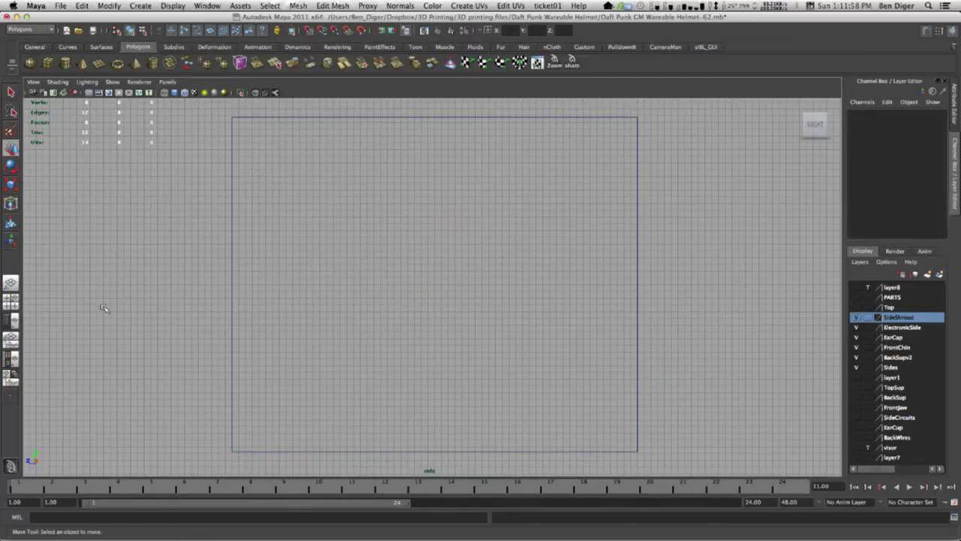
Create a polygon cube beside the flat plate's lower corner and set its Y scale to 10.
{"action": "left_click", "coordinate": [47, 63]}
{"action": "left_click", "coordinate": [159, 357]}
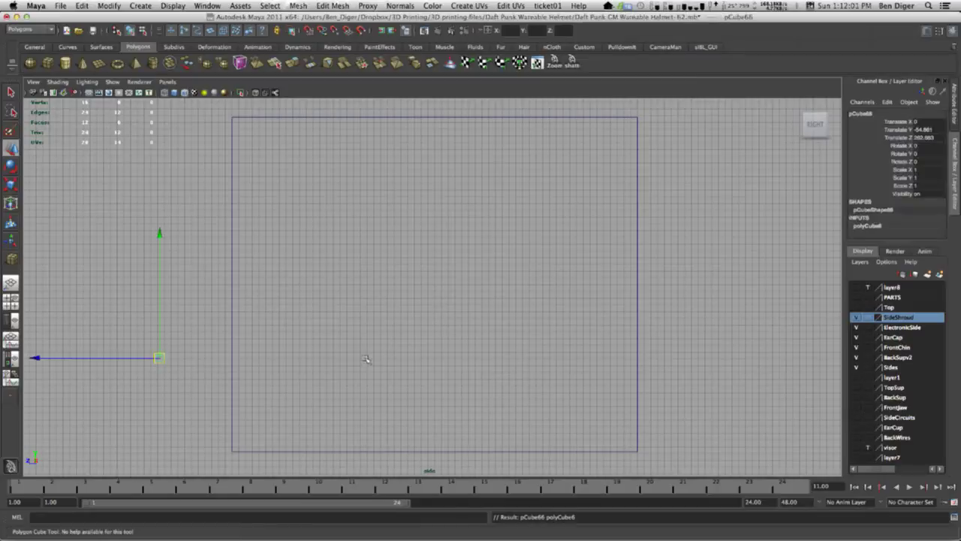
{"action": "left_click", "coordinate": [915, 178]}
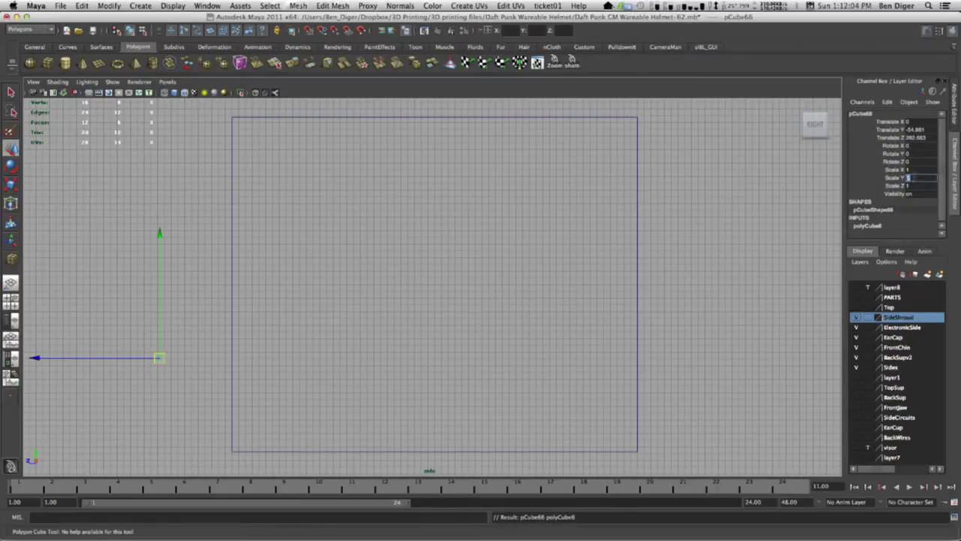
{"action": "type", "text": "10"}
{"action": "key", "text": "Return"}
{"action": "key", "text": "w"}
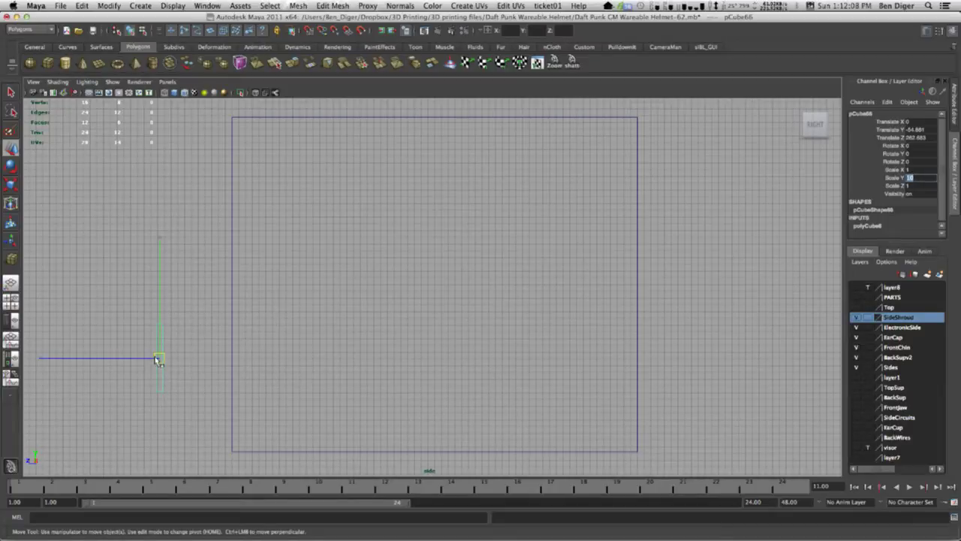
Move the 10-unit measuring cube onto the plate's lower corner, flush with its bottom edge, and select the plate.
{"action": "left_click_drag", "start_coordinate": [160, 358], "coordinate": [240, 418]}
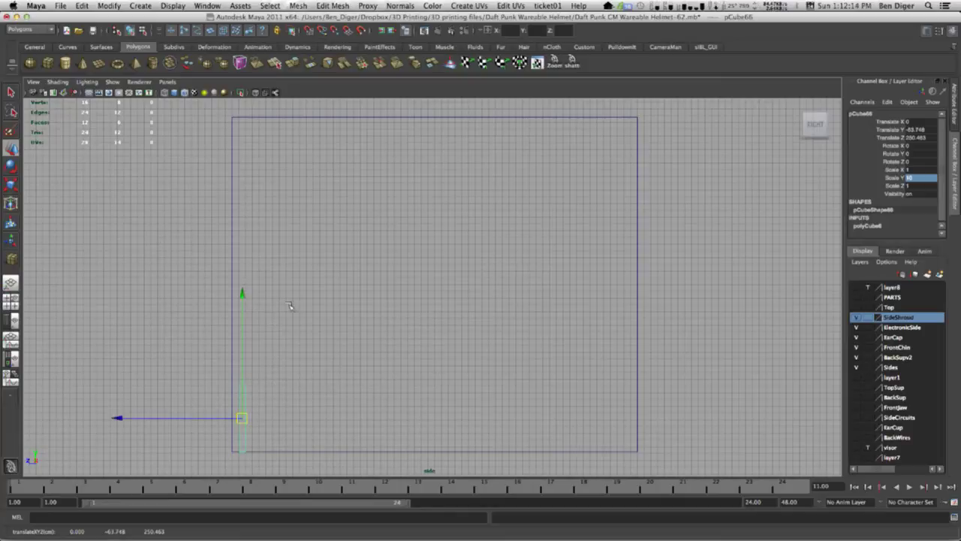
{"action": "left_click_drag", "start_coordinate": [195, 178], "coordinate": [275, 217]}
{"action": "left_click", "coordinate": [309, 5]}
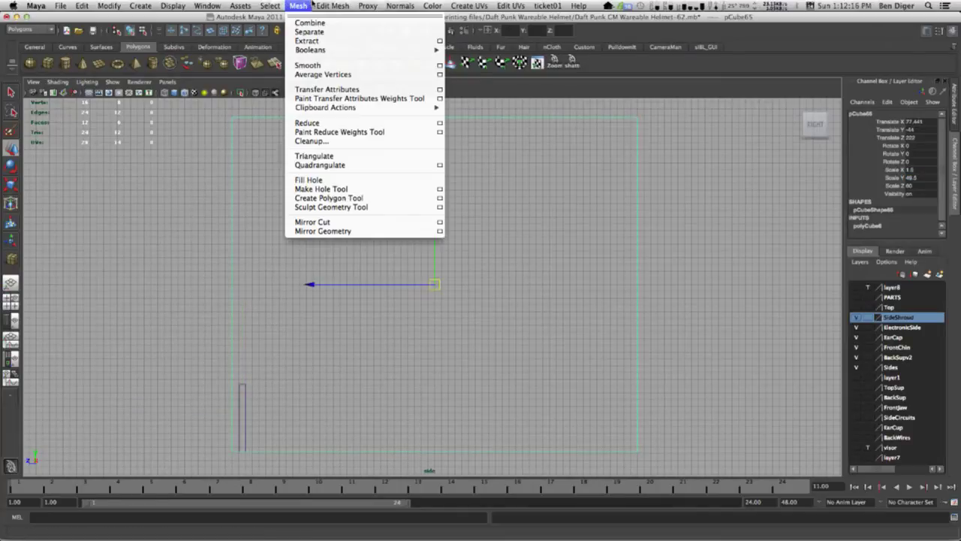
{"action": "mouse_move", "coordinate": [341, 5]}
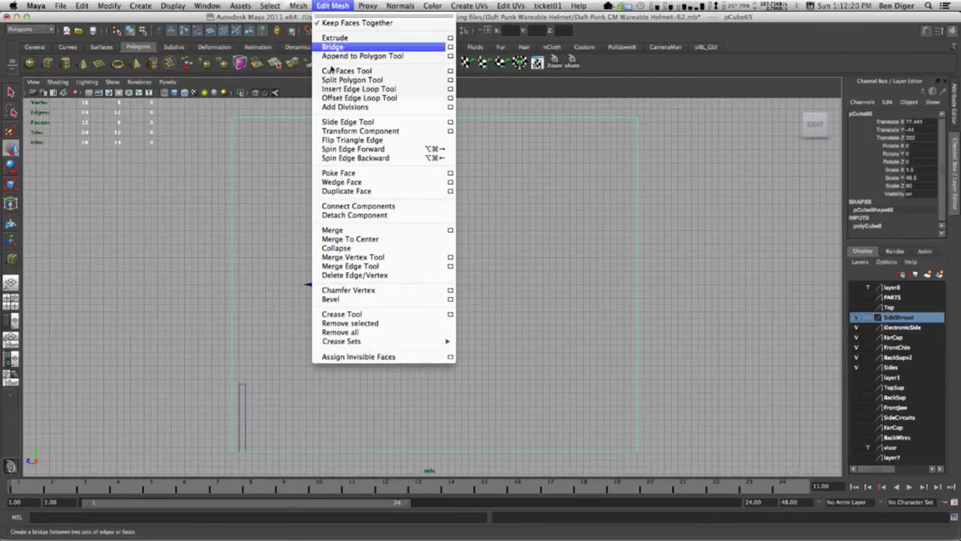
{"action": "left_click", "coordinate": [331, 80]}
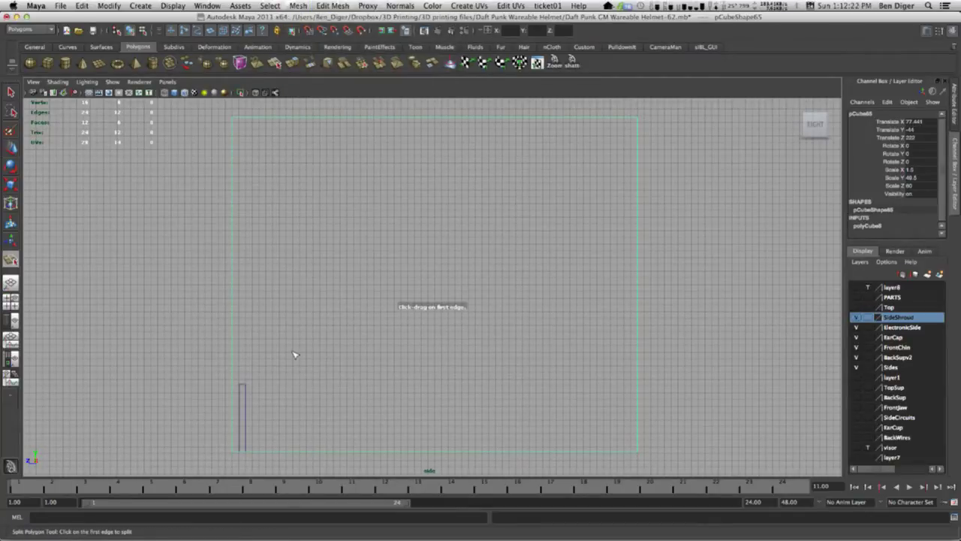
{"action": "left_click", "coordinate": [236, 388]}
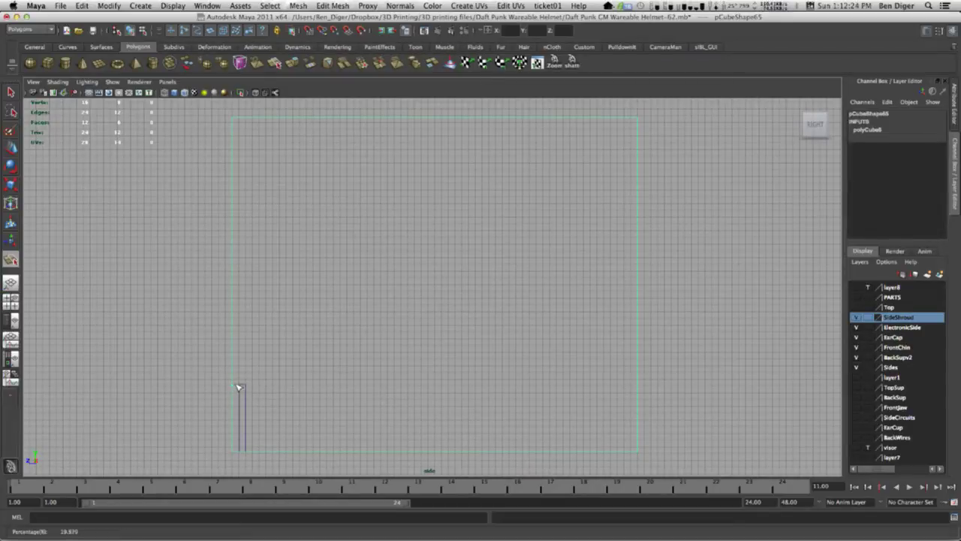
{"action": "key", "text": "Return"}
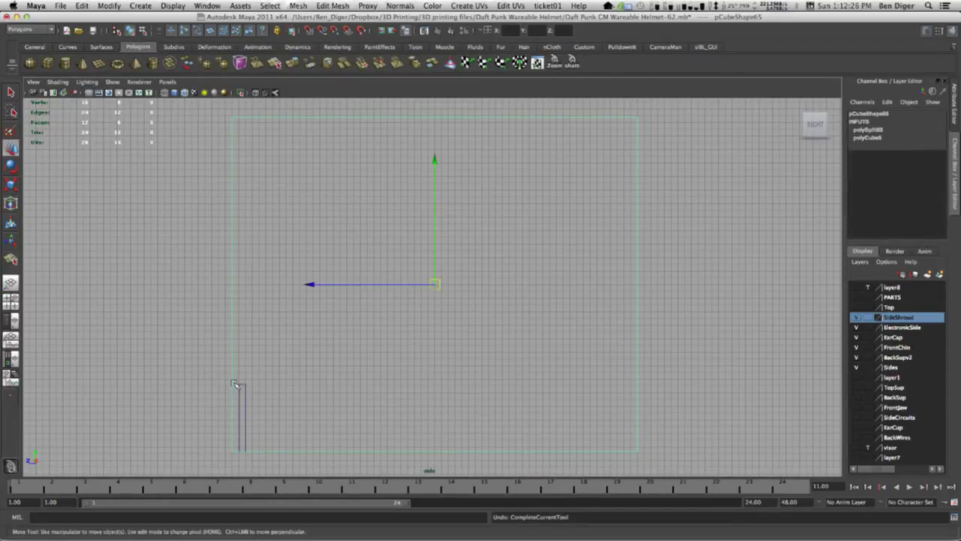
Cut the plate's faces horizontally across its full width, level with the measuring cube's upper end, undoing any stray extra cut.
{"action": "left_click", "coordinate": [333, 6]}
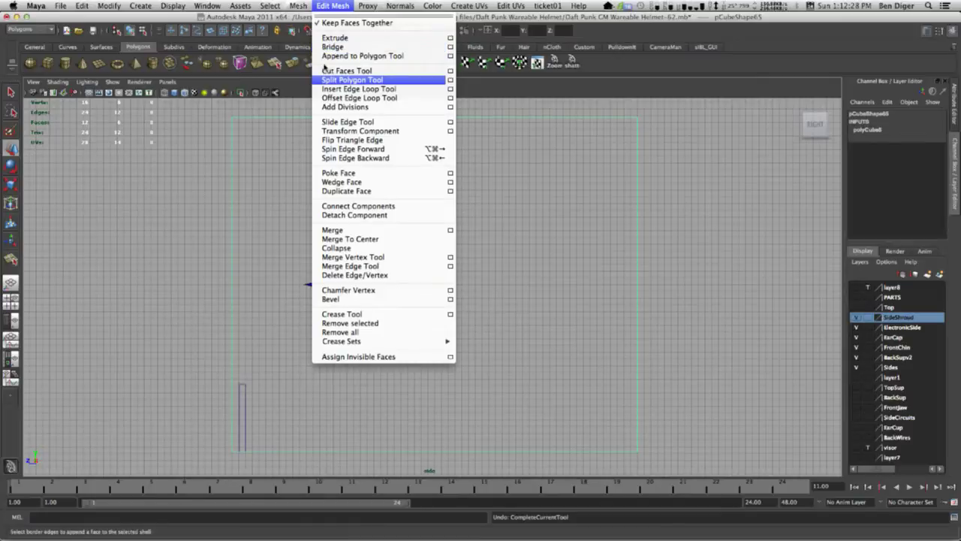
{"action": "left_click", "coordinate": [327, 71]}
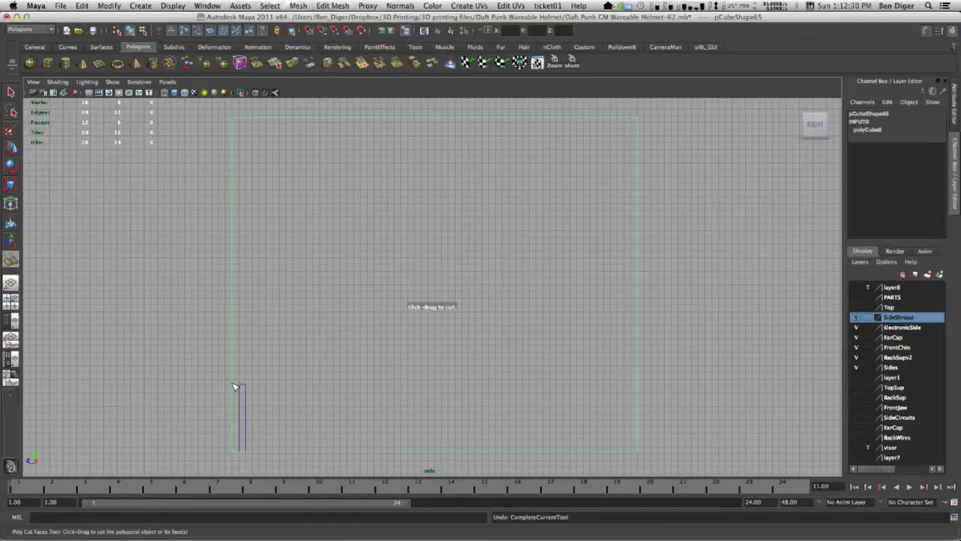
{"action": "left_click_drag", "start_coordinate": [235, 388], "coordinate": [607, 388]}
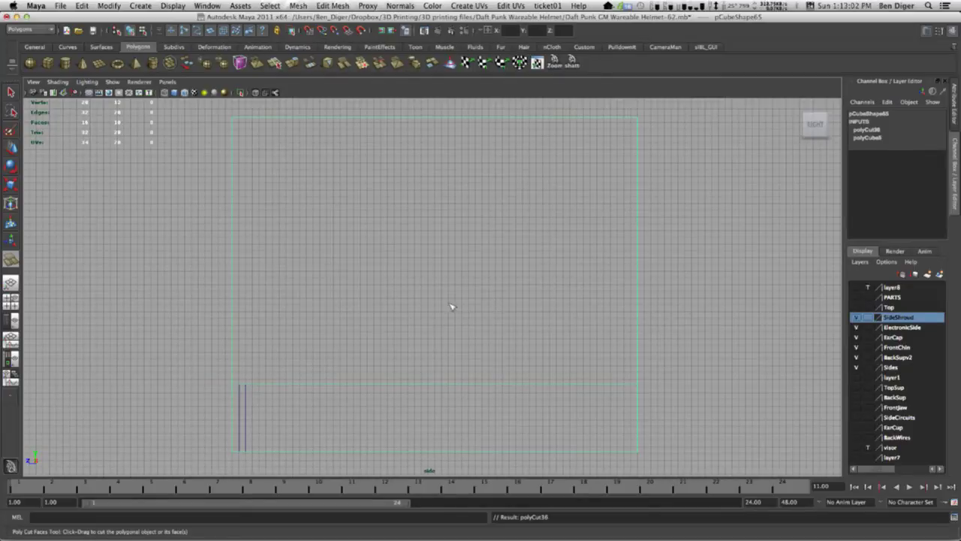
{"action": "left_click_drag", "start_coordinate": [363, 394], "coordinate": [380, 411]}
{"action": "key", "text": "z"}
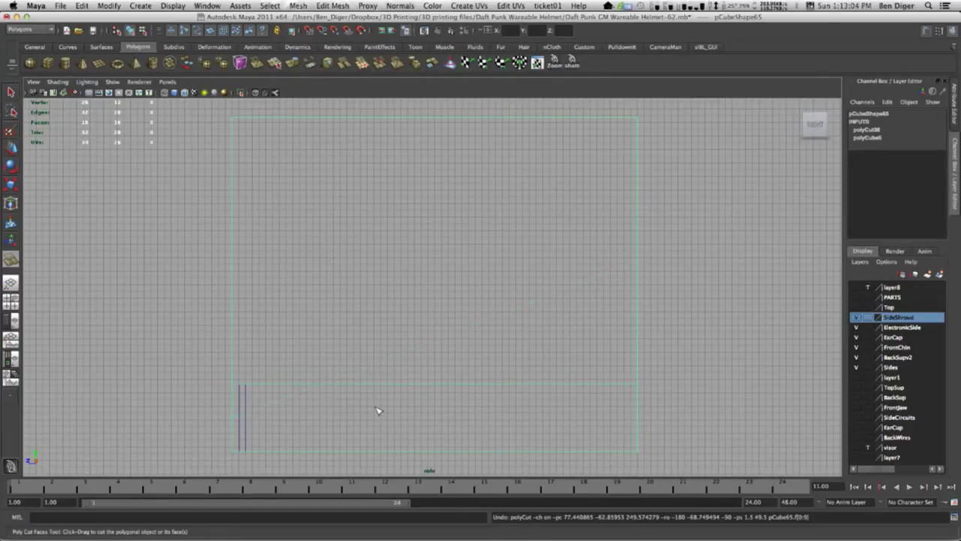
Set the measuring cube's Y scale to 21 and move it up so its lower end rests on the plate's cut line.
{"action": "scroll", "coordinate": [345, 408], "scroll_direction": "down", "scroll_amount": 6}
{"action": "key", "text": "q"}
{"action": "left_click_drag", "start_coordinate": [329, 332], "coordinate": [386, 399]}
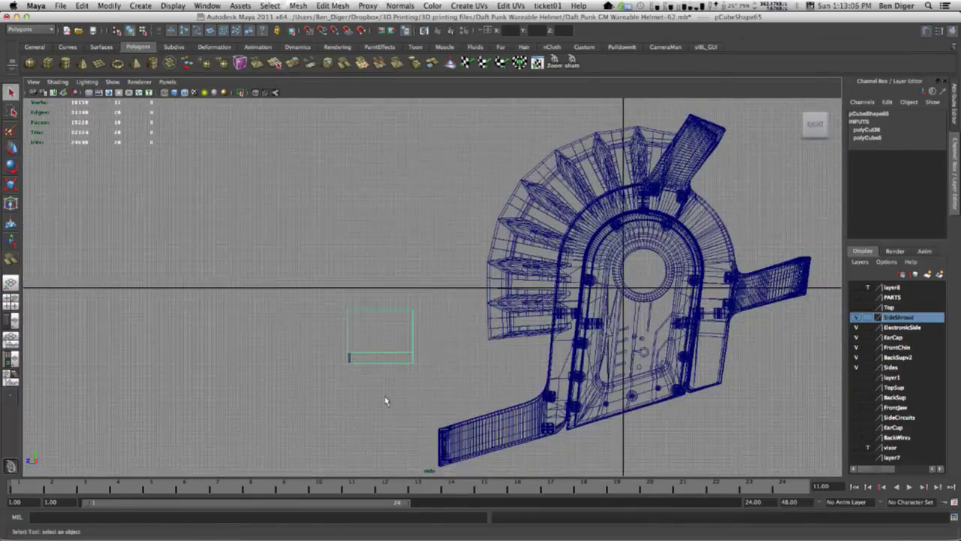
{"action": "key", "text": "f"}
{"action": "left_click", "coordinate": [260, 429]}
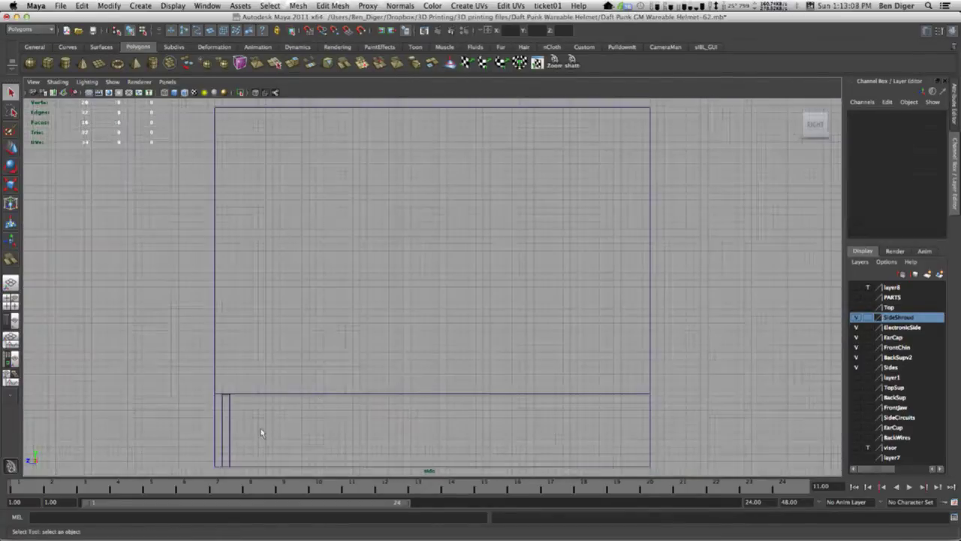
{"action": "left_click", "coordinate": [225, 447]}
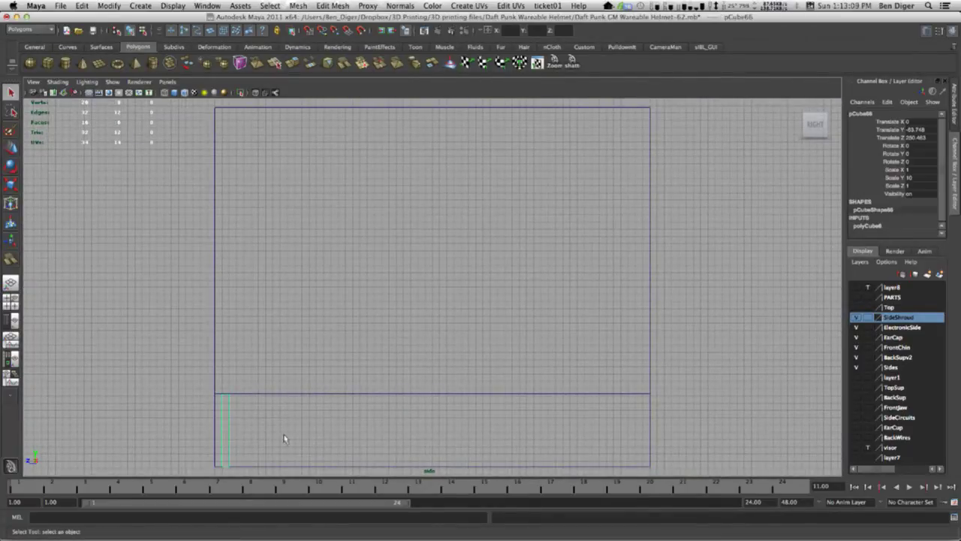
{"action": "double_click", "coordinate": [921, 177]}
{"action": "key", "text": "Return"}
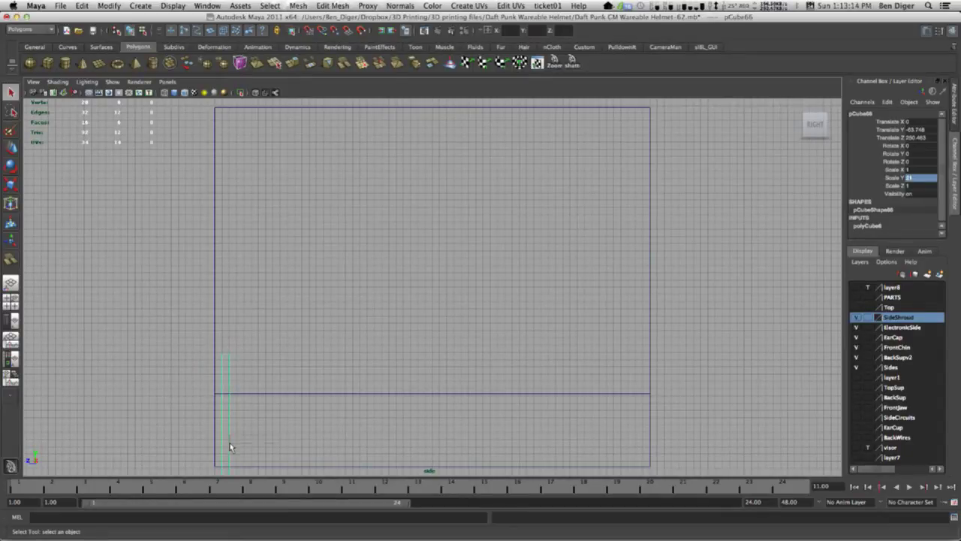
{"action": "key", "text": "w"}
{"action": "left_click_drag", "start_coordinate": [224, 429], "coordinate": [222, 316]}
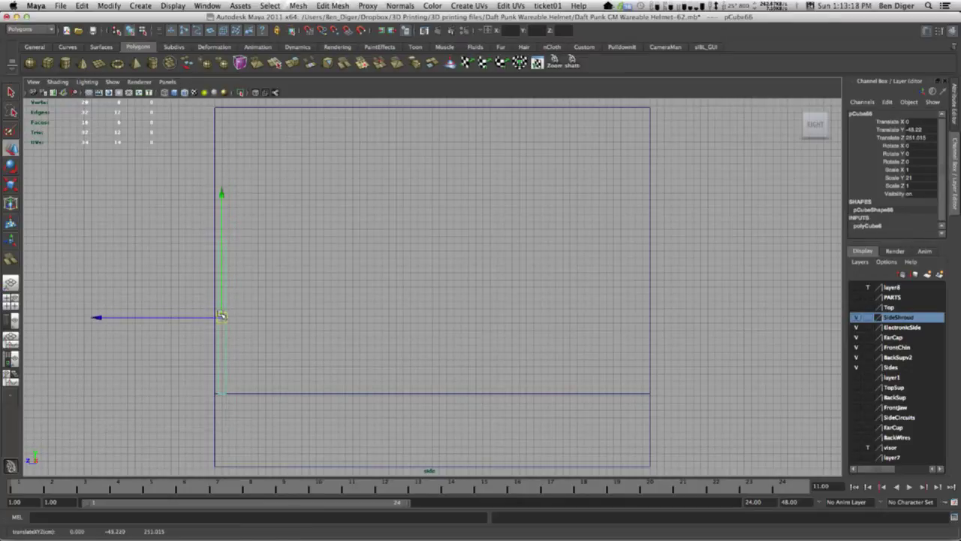
{"action": "key", "text": "g"}
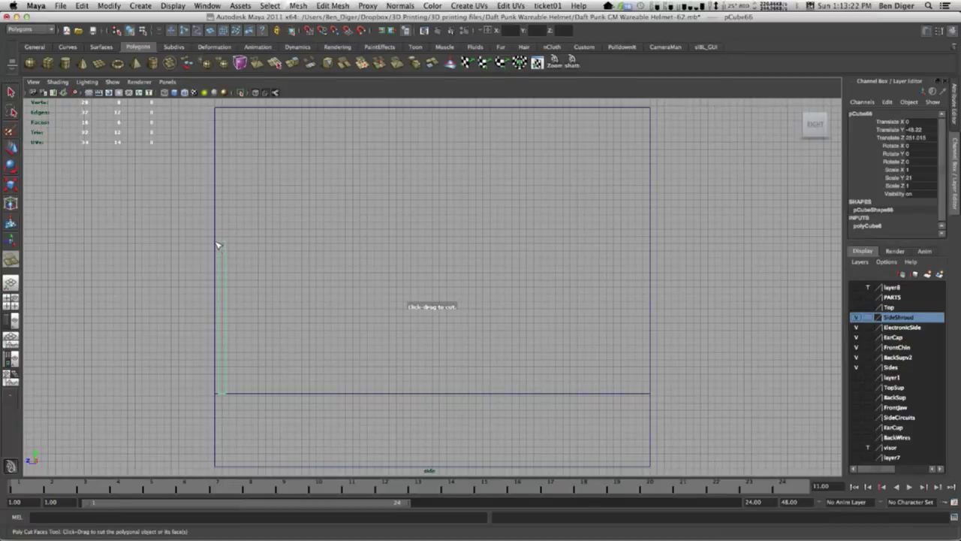
{"action": "left_click_drag", "start_coordinate": [218, 246], "coordinate": [567, 256]}
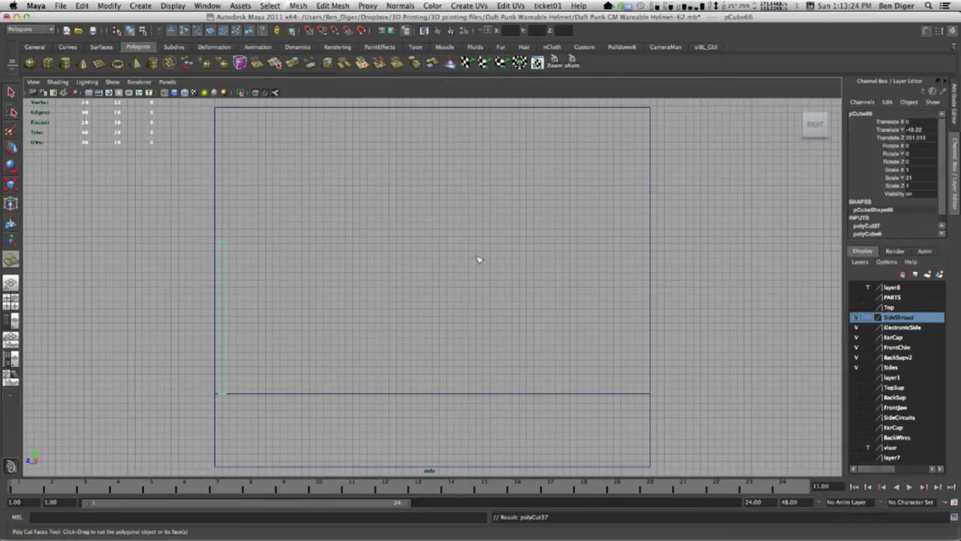
{"action": "key", "text": "z"}
{"action": "key", "text": "q"}
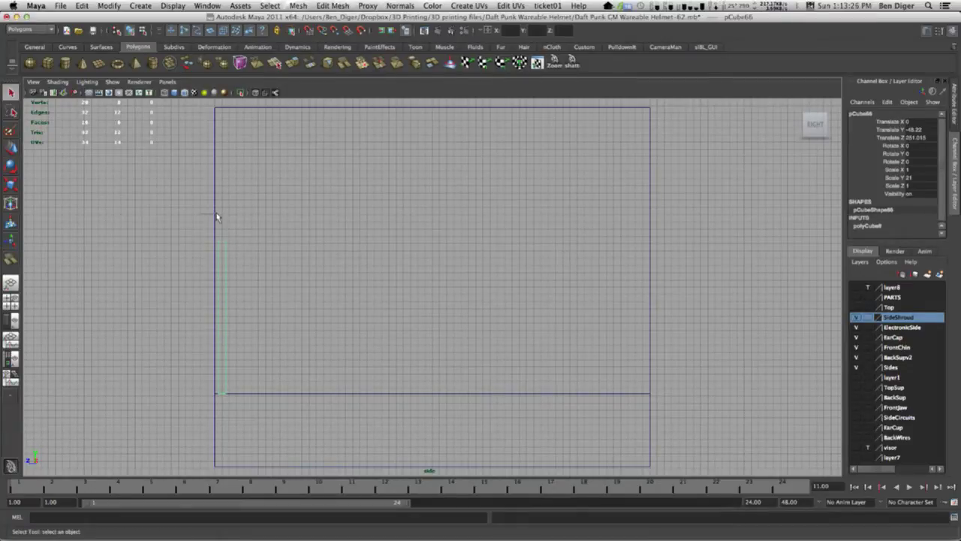
Cut the plate's faces horizontally across its full width, level with the upper end of the 21-unit measuring cube.
{"action": "left_click", "coordinate": [215, 215]}
{"action": "key", "text": "g"}
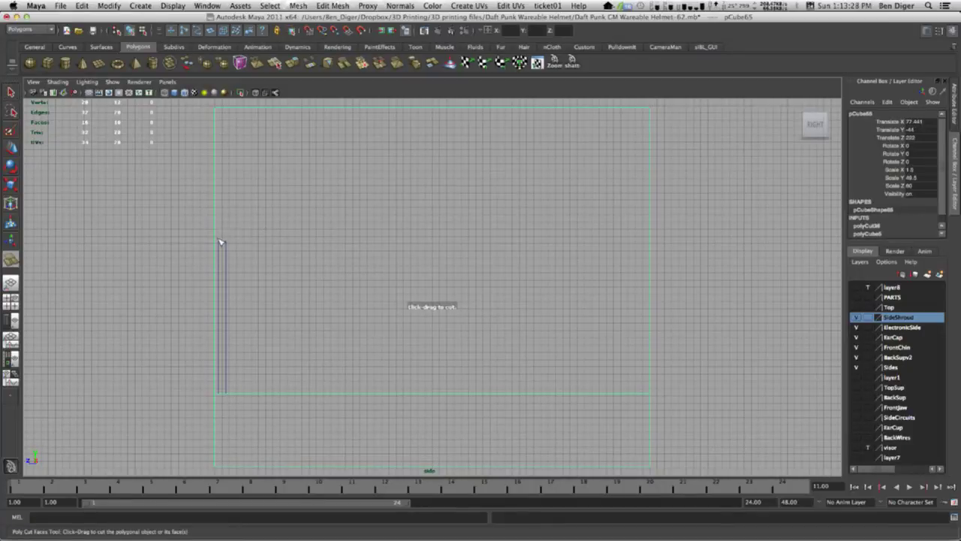
{"action": "left_click_drag", "start_coordinate": [219, 244], "coordinate": [337, 245]}
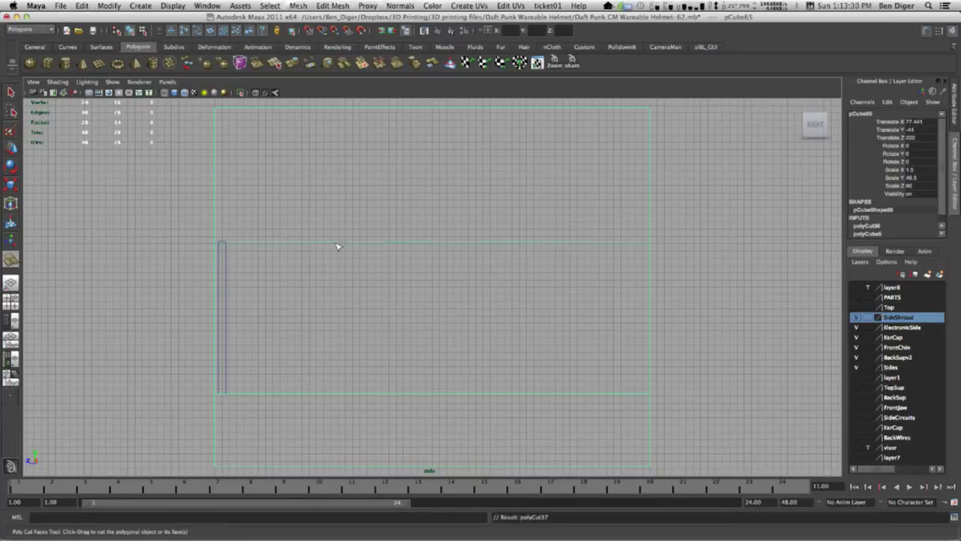
Nudge the vertices of the plate's upper cut line vertically to match the measuring cube's upper end, and return to object selection.
{"action": "key", "text": "w"}
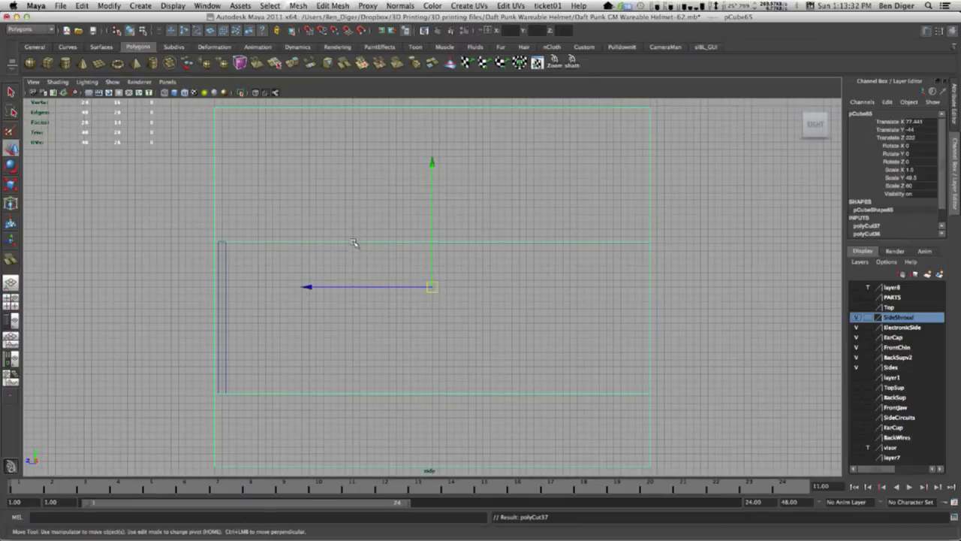
{"action": "right_click_drag", "start_coordinate": [353, 242], "coordinate": [305, 239]}
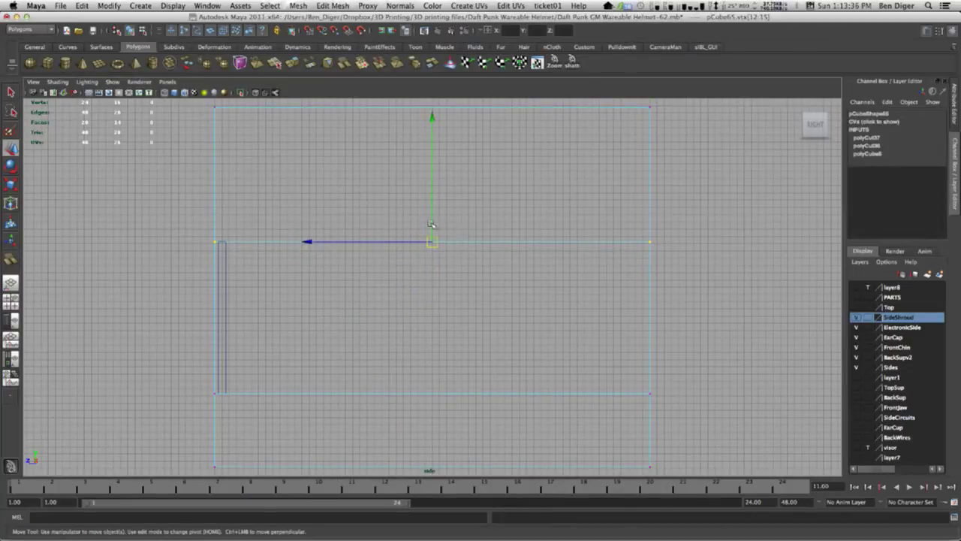
{"action": "left_click_drag", "start_coordinate": [432, 226], "coordinate": [432, 224]}
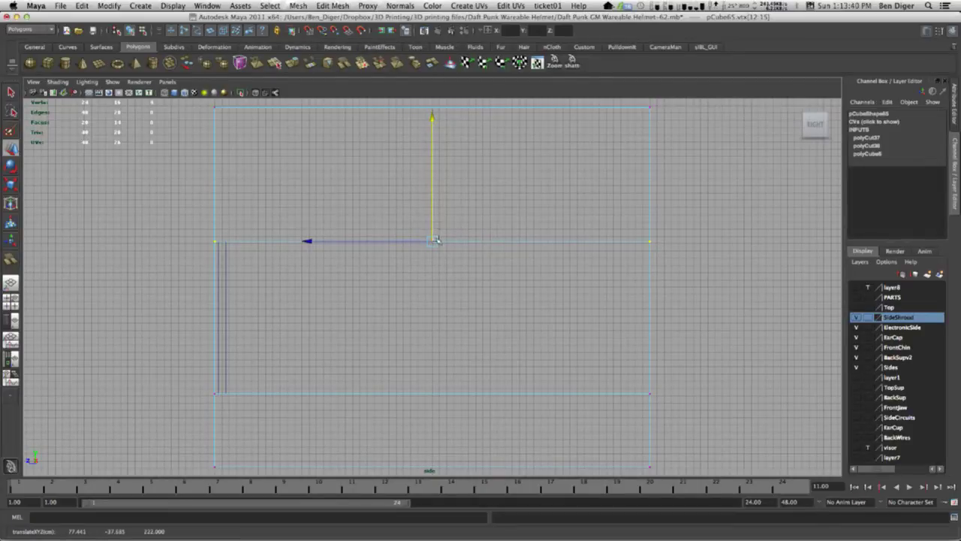
{"action": "right_click_drag", "start_coordinate": [649, 242], "coordinate": [676, 230]}
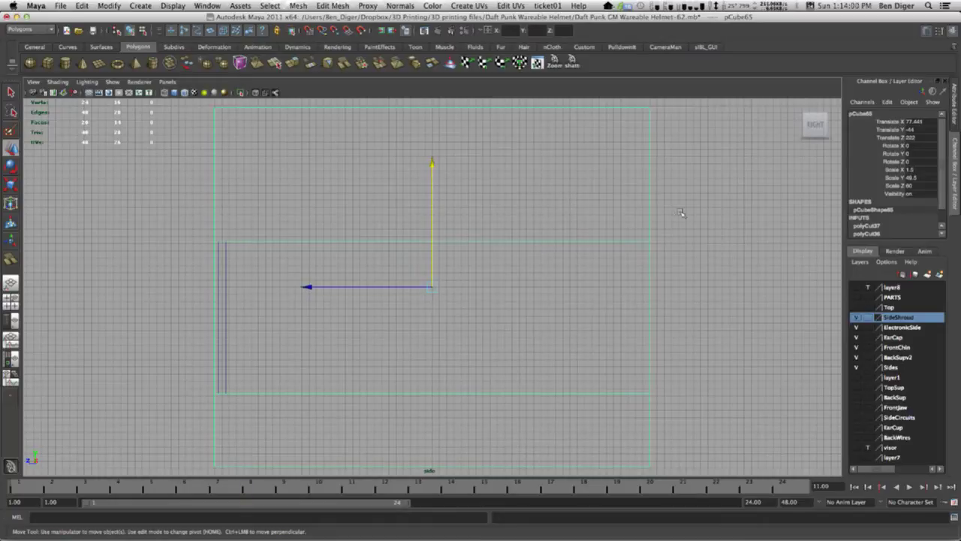
Set the measuring cube's Y scale to 12 and move it to the plate's upper corner, slightly below the top edge.
{"action": "left_click", "coordinate": [222, 288]}
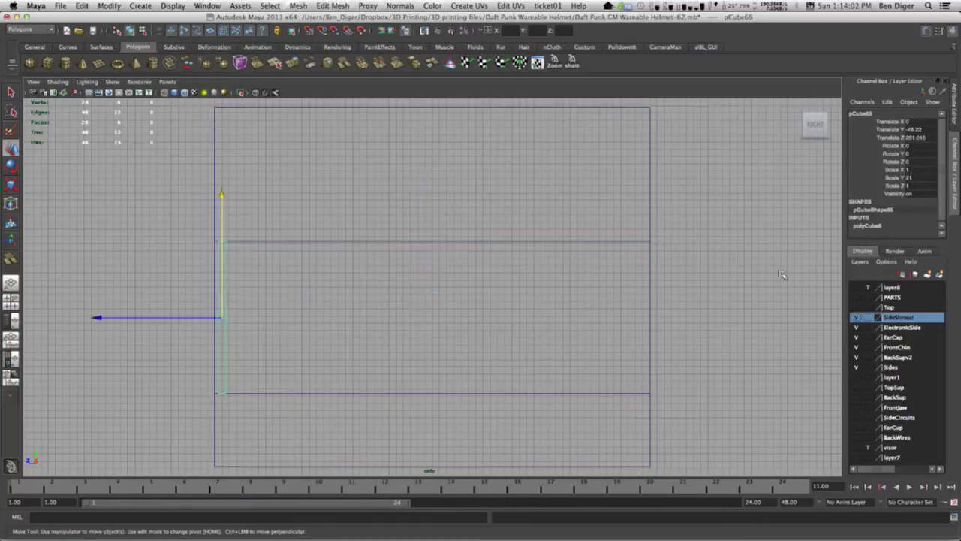
{"action": "double_click", "coordinate": [912, 179]}
{"action": "left_click_drag", "start_coordinate": [223, 318], "coordinate": [220, 150]}
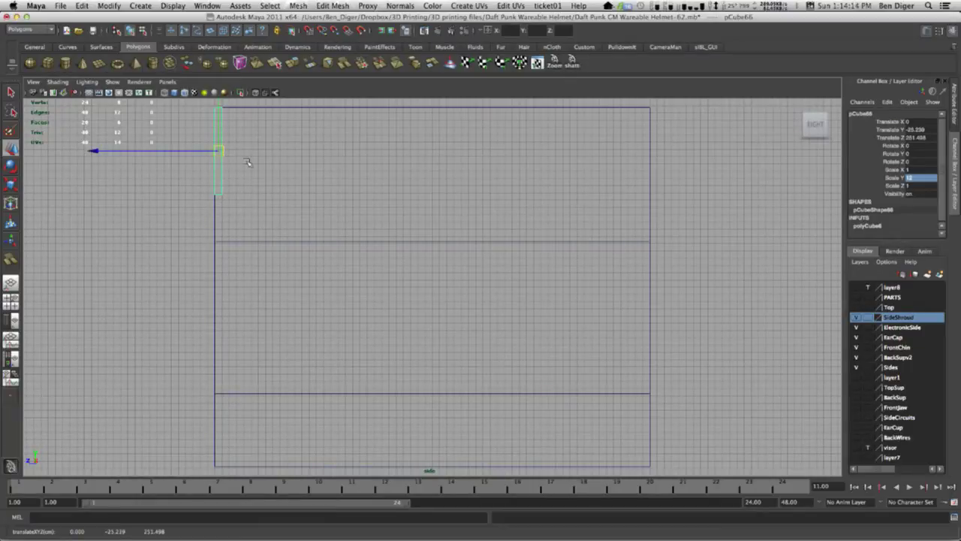
{"action": "left_click_drag", "start_coordinate": [218, 119], "coordinate": [219, 126]}
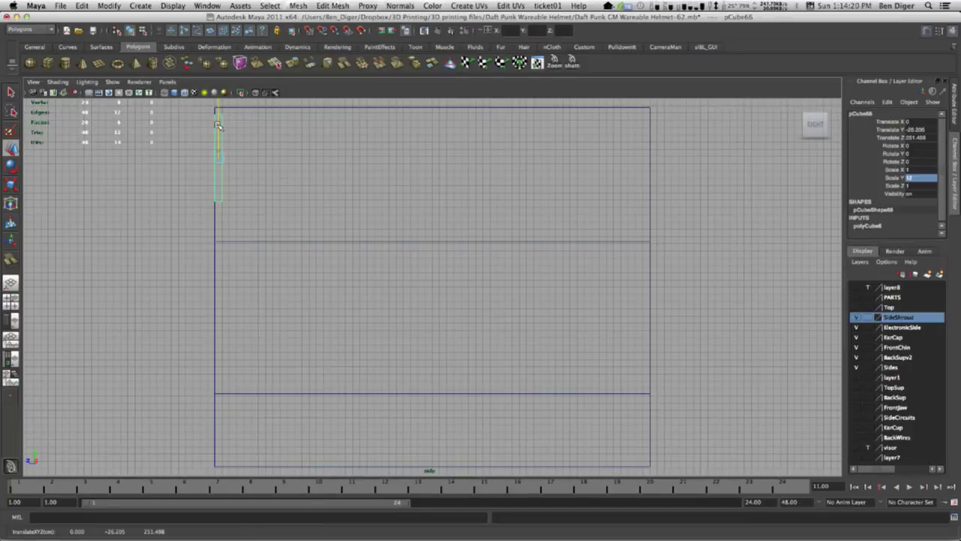
Cut the plate's faces horizontally across its full width, level with the lower end of the 12-unit measuring cube.
{"action": "left_click", "coordinate": [242, 241]}
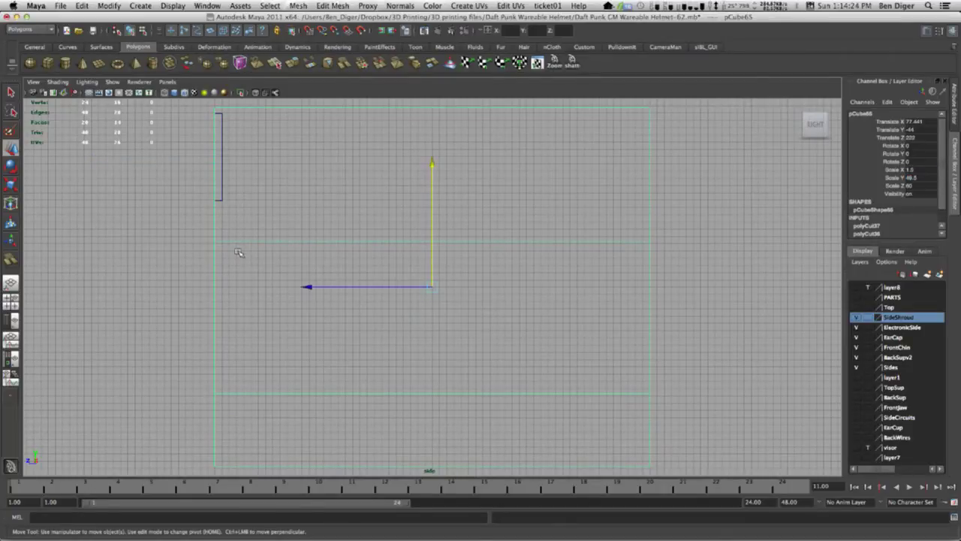
{"action": "key", "text": "g"}
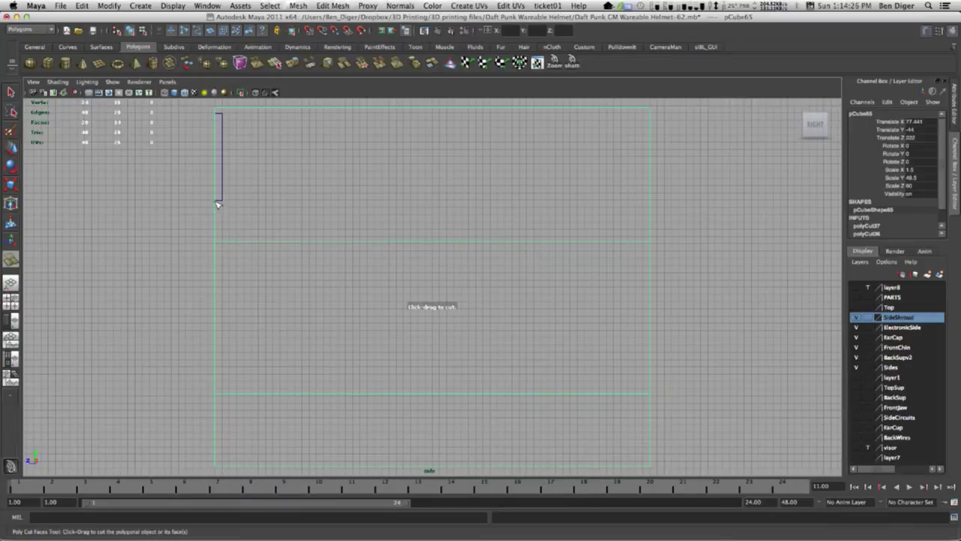
{"action": "left_click_drag", "start_coordinate": [218, 205], "coordinate": [489, 208]}
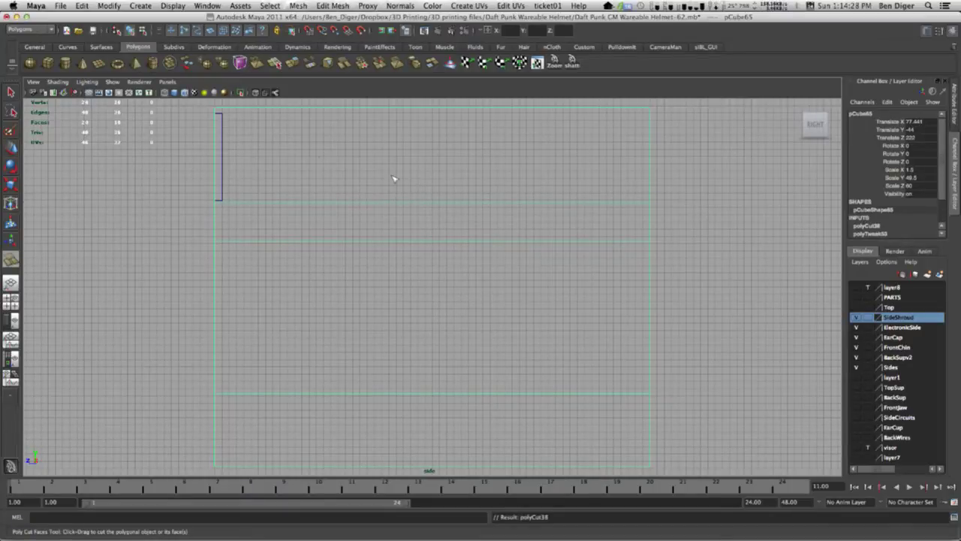
Frame the plate in the perspective view and examine its horizontal cut lines from several angles.
{"action": "key", "text": "space"}
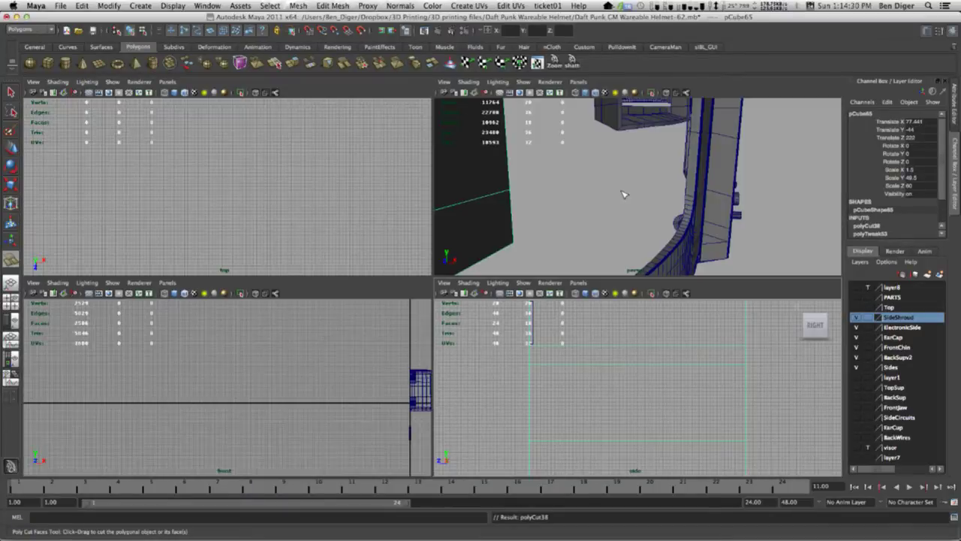
{"action": "key", "text": "space"}
{"action": "key", "text": "f"}
{"action": "key", "text": "q"}
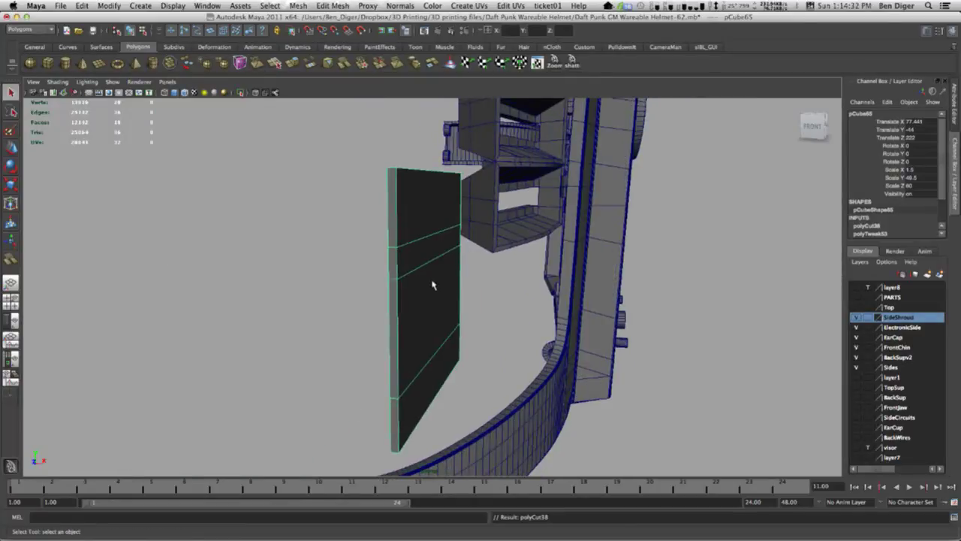
{"action": "mouse_move", "coordinate": [440, 290]}
{"action": "left_mouse_down", "text": "alt"}
{"action": "mouse_move", "coordinate": [410, 300]}
{"action": "mouse_move", "coordinate": [453, 302]}
{"action": "mouse_move", "coordinate": [435, 290]}
{"action": "mouse_move", "coordinate": [437, 299]}
{"action": "left_mouse_up", "text": "alt"}
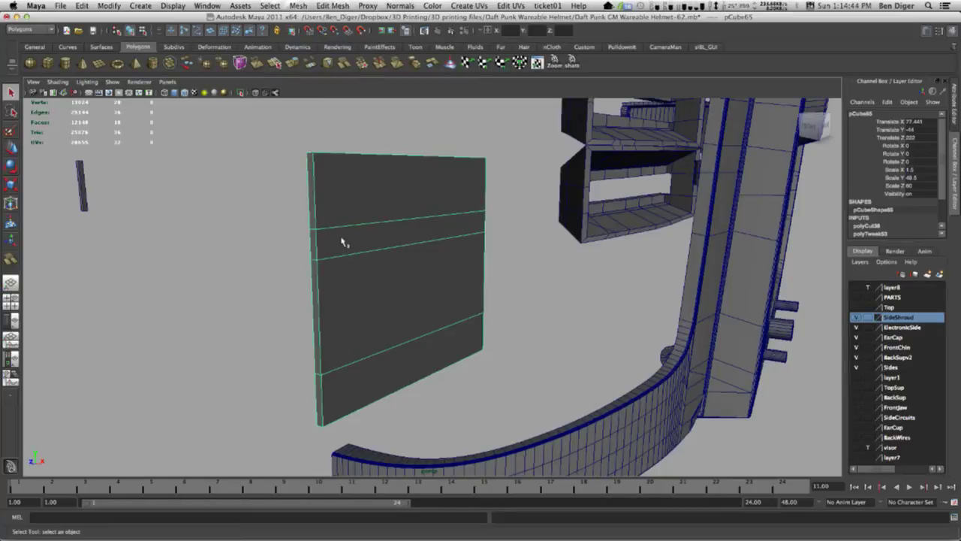
{"action": "left_click_drag", "start_coordinate": [434, 260], "coordinate": [389, 279], "text": "alt"}
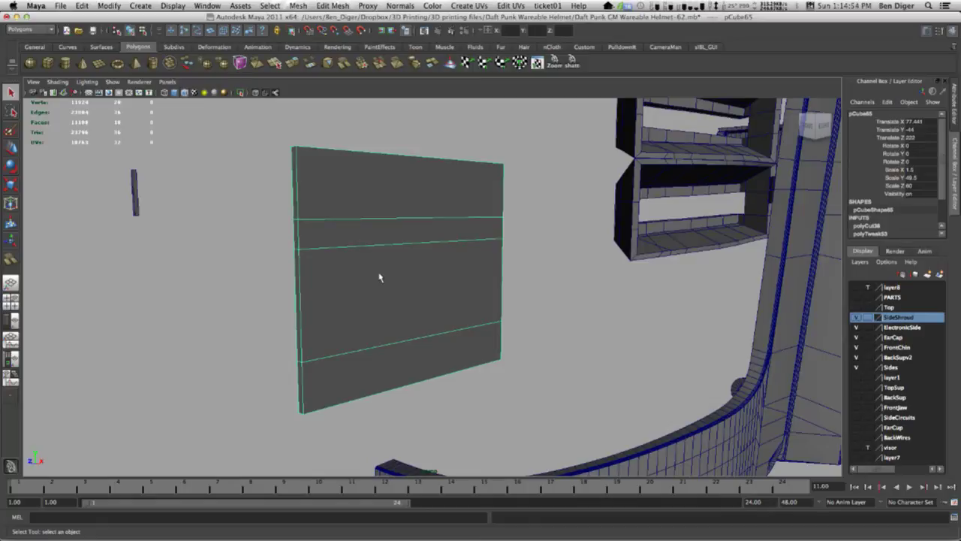
{"action": "right_click_drag", "start_coordinate": [392, 284], "coordinate": [391, 323]}
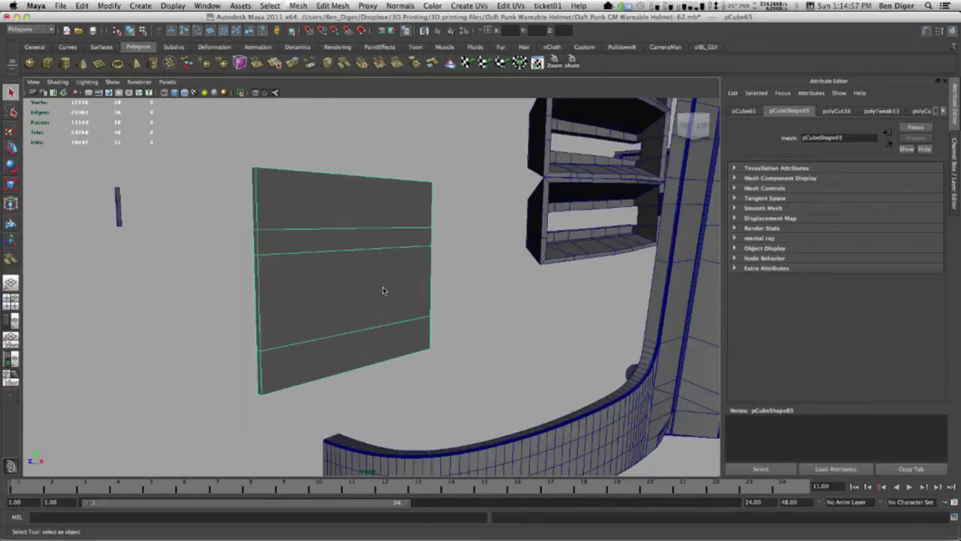
Extrude the front face of the plate's tall middle band outward with a Local Translate Z of 7.62, and deselect it.
{"action": "right_click_drag", "start_coordinate": [383, 290], "coordinate": [384, 310]}
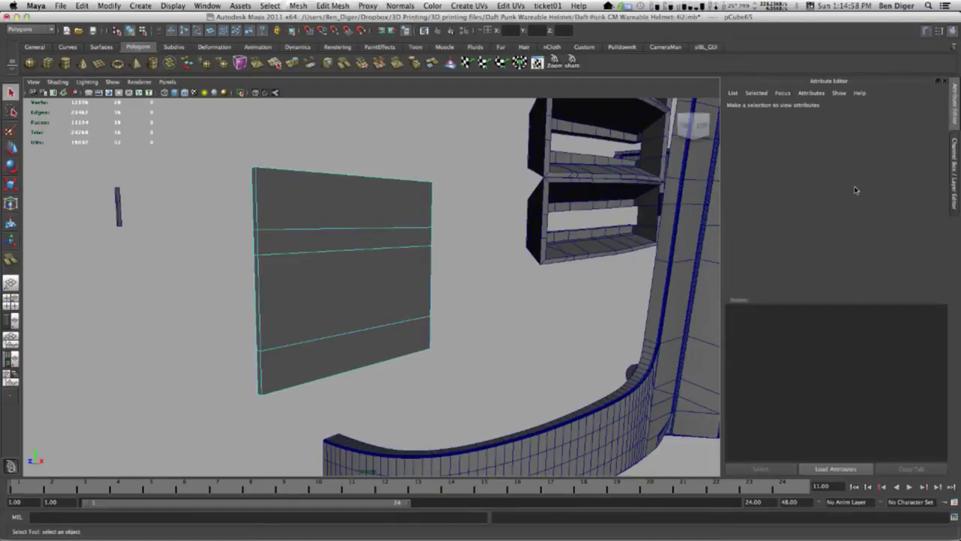
{"action": "left_click", "coordinate": [955, 160]}
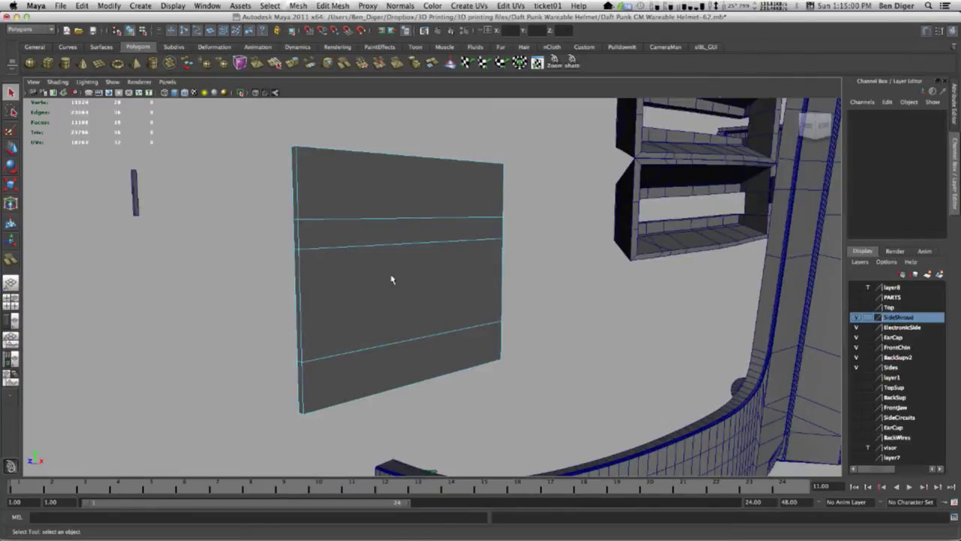
{"action": "left_click_drag", "start_coordinate": [434, 300], "coordinate": [539, 291], "text": "alt"}
{"action": "left_click", "coordinate": [422, 280]}
{"action": "left_click", "coordinate": [422, 280]}
{"action": "left_click", "coordinate": [309, 65]}
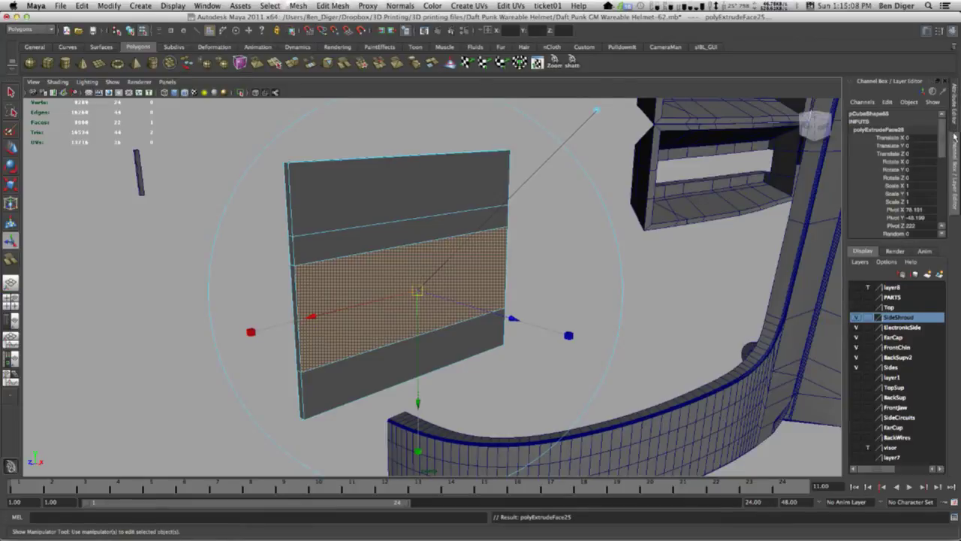
{"action": "left_click", "coordinate": [954, 121]}
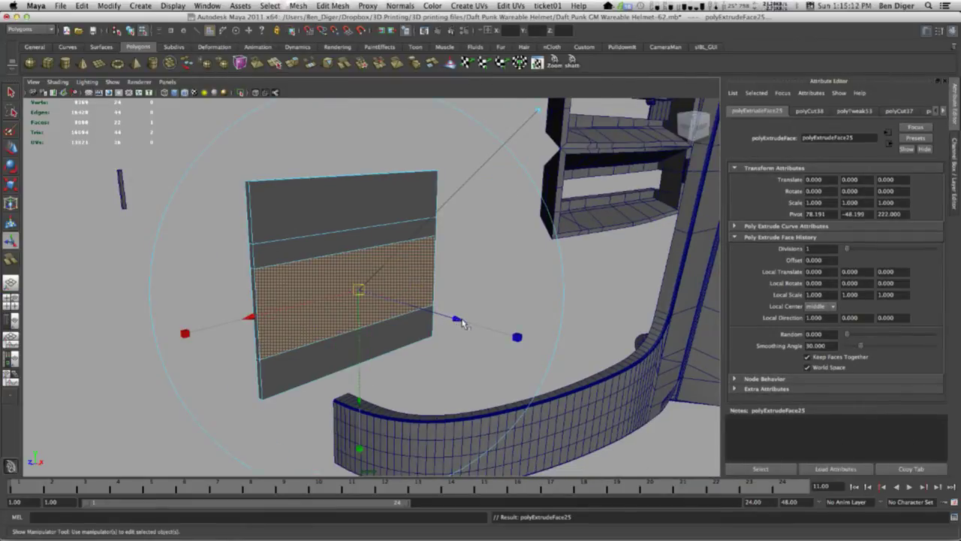
{"action": "left_click_drag", "start_coordinate": [448, 338], "coordinate": [473, 284], "text": "alt"}
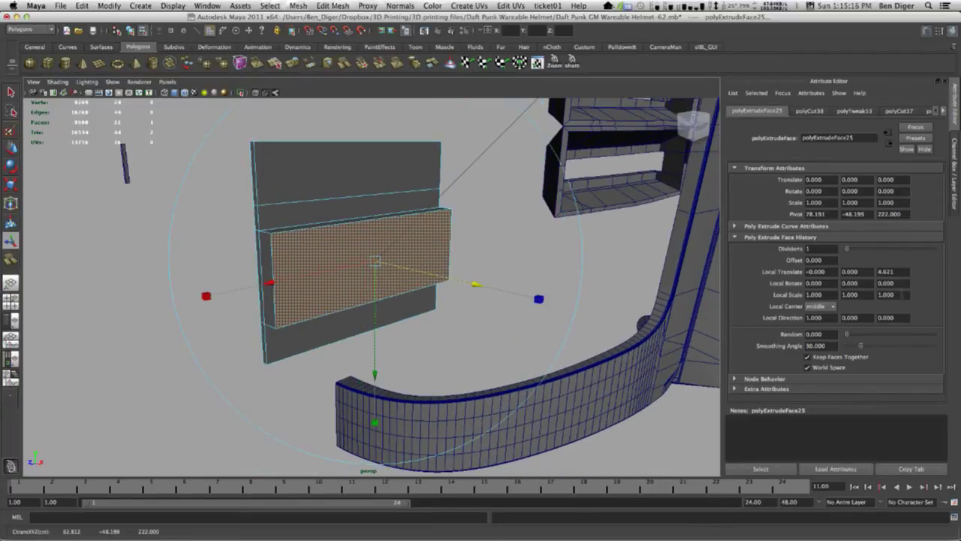
{"action": "double_click", "coordinate": [887, 271]}
{"action": "type", "text": "7.62"}
{"action": "key", "text": "Return"}
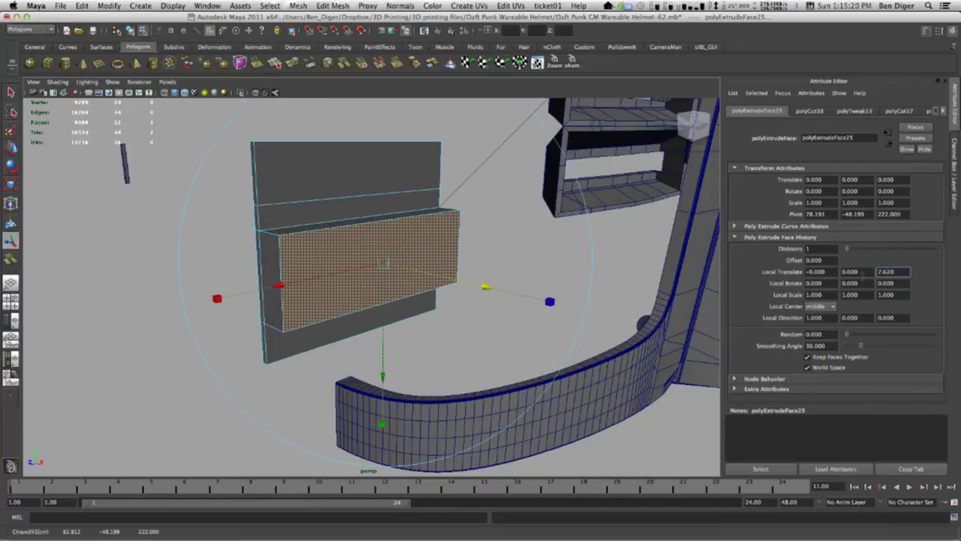
{"action": "left_click", "coordinate": [143, 259]}
Cut the plate's faces horizontally across its full width, level with the upper end of the measuring cube near the top edge.
{"action": "left_click_drag", "start_coordinate": [188, 293], "coordinate": [217, 290], "text": "alt"}
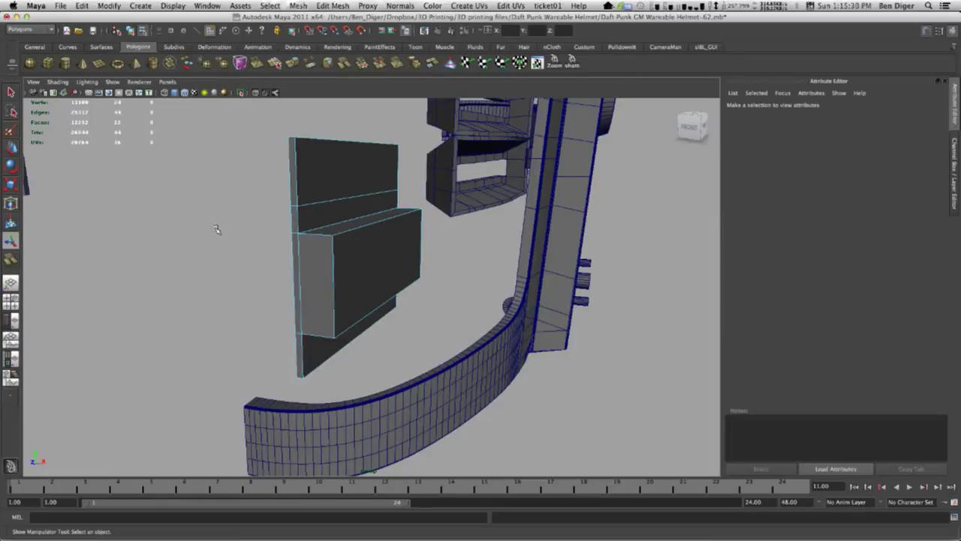
{"action": "left_click", "coordinate": [313, 178]}
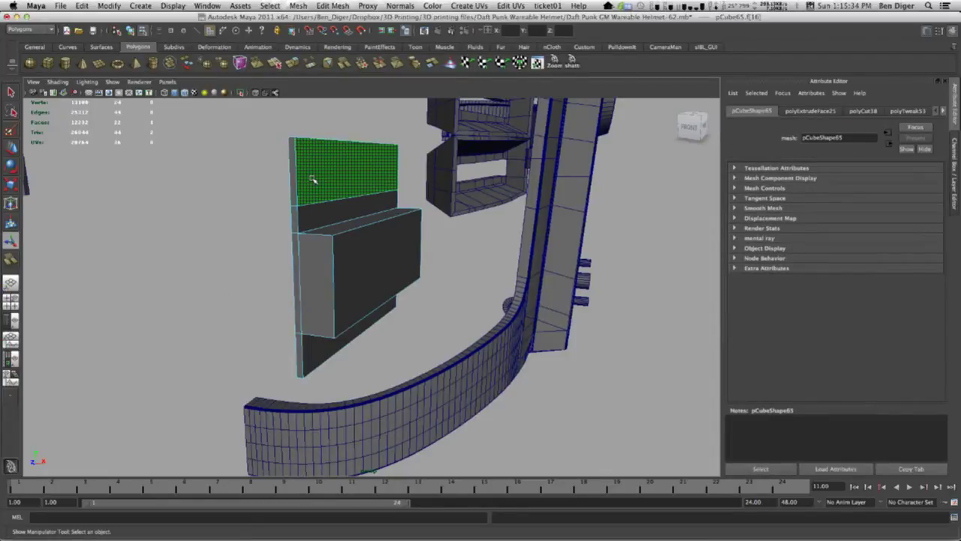
{"action": "right_click_drag", "start_coordinate": [350, 220], "coordinate": [387, 197]}
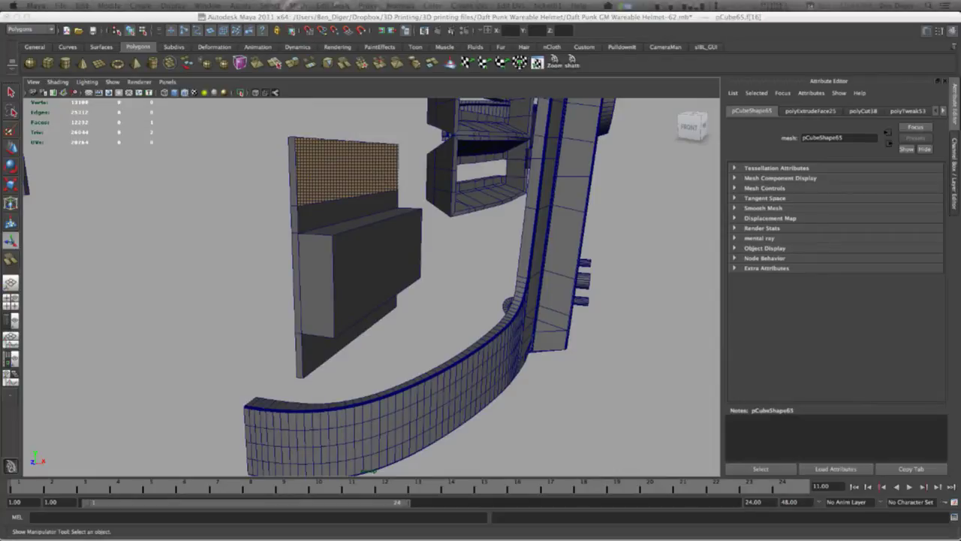
{"action": "left_click_drag", "start_coordinate": [367, 167], "coordinate": [401, 203], "text": "alt"}
{"action": "left_click", "coordinate": [335, 216]}
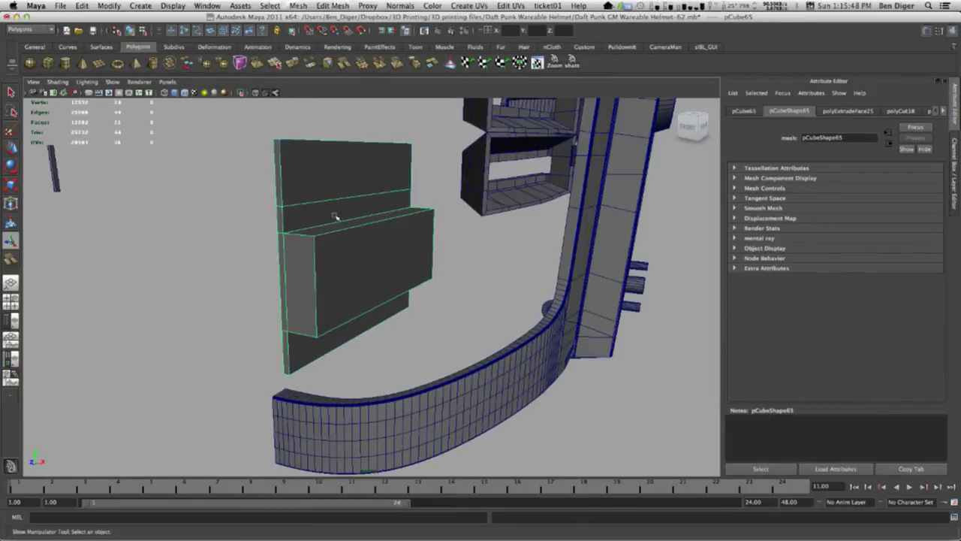
{"action": "left_click", "coordinate": [299, 6]}
{"action": "left_click", "coordinate": [298, 6]}
{"action": "key", "text": "space"}
{"action": "key", "text": "space"}
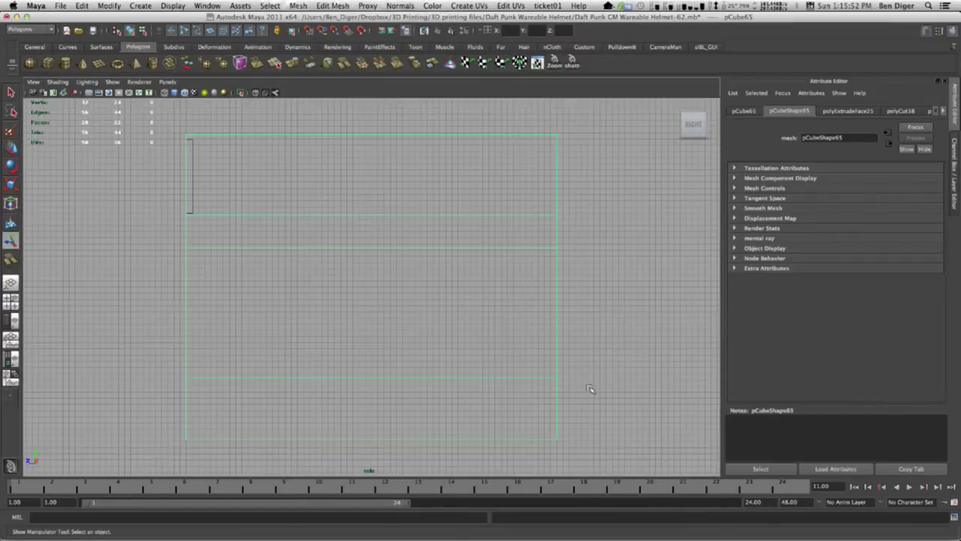
{"action": "left_click", "coordinate": [333, 5]}
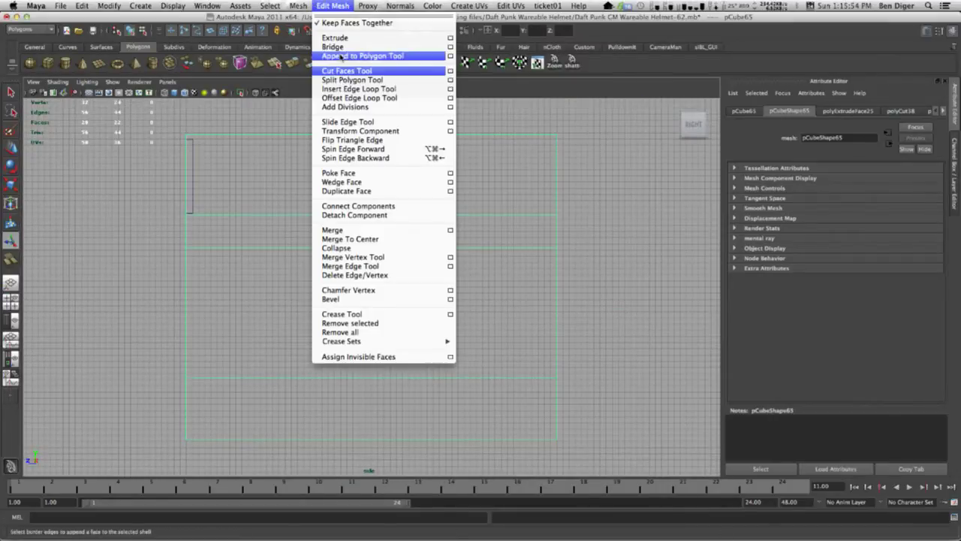
{"action": "left_click", "coordinate": [344, 70]}
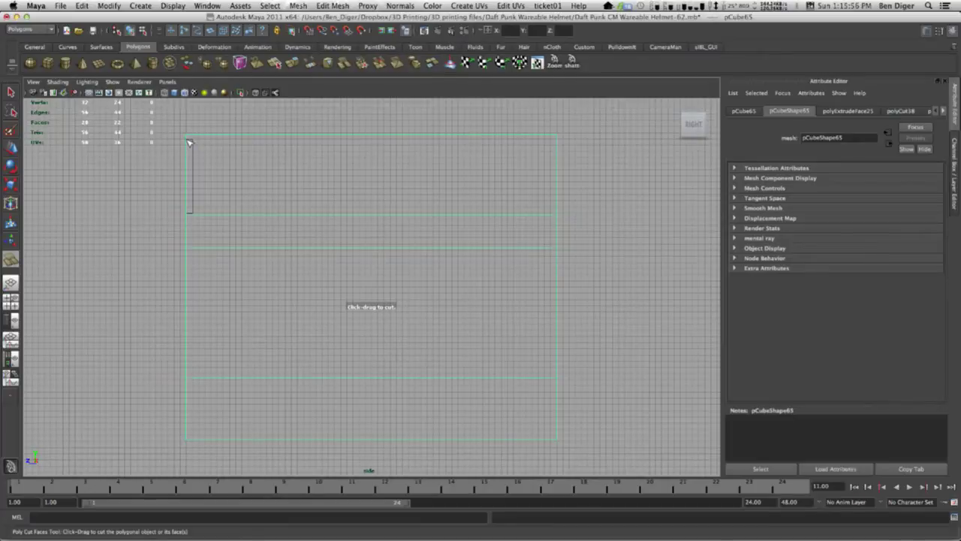
{"action": "left_click_drag", "start_coordinate": [190, 143], "coordinate": [202, 144]}
{"action": "key", "text": "space"}
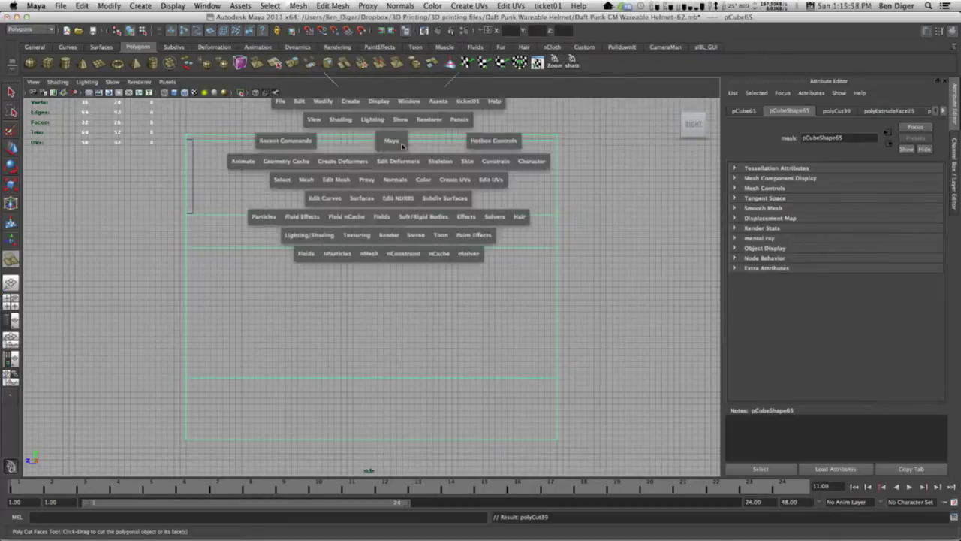
{"action": "key", "text": "space"}
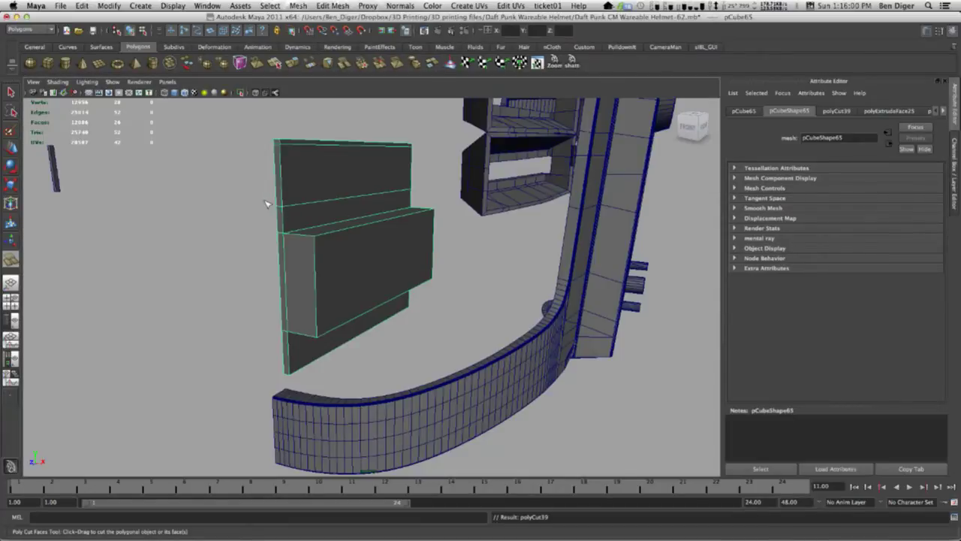
Extrude the front face of the upper band, below the thin top strip, outward with a Local Translate Z of 4.5.
{"action": "right_click_drag", "start_coordinate": [359, 200], "coordinate": [354, 218]}
{"action": "left_click", "coordinate": [365, 198]}
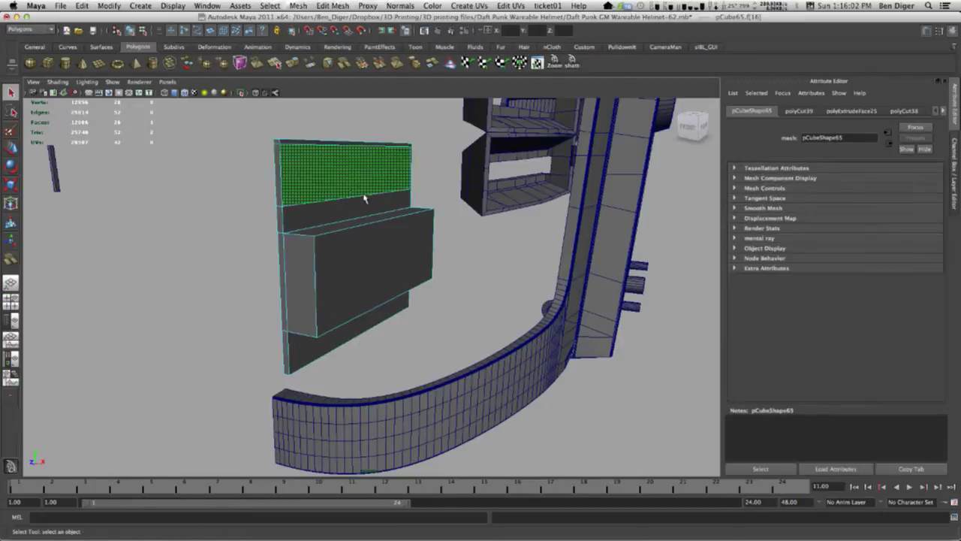
{"action": "left_click", "coordinate": [363, 185]}
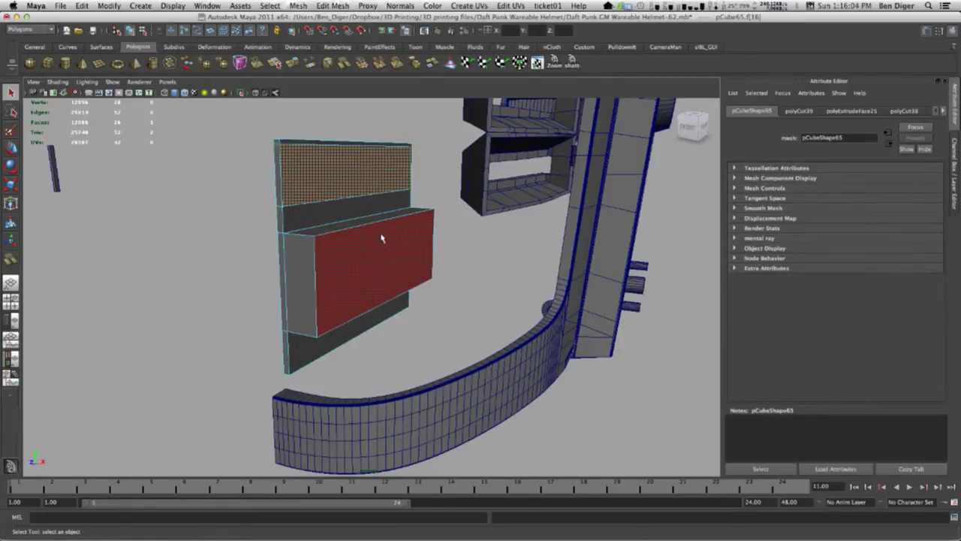
{"action": "left_click", "coordinate": [292, 60]}
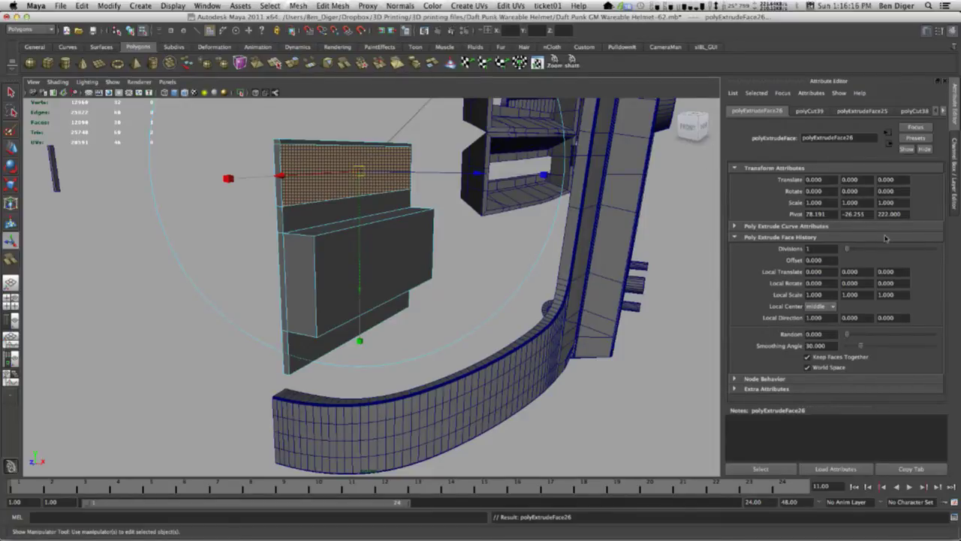
{"action": "left_click_drag", "start_coordinate": [477, 175], "coordinate": [504, 180]}
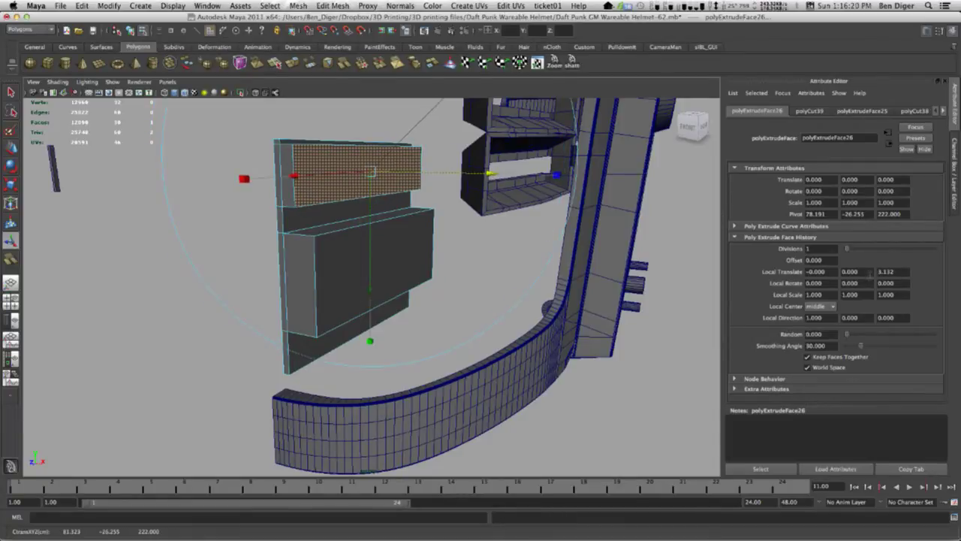
{"action": "double_click", "coordinate": [887, 273]}
{"action": "type", "text": "4.59"}
{"action": "key", "text": "Return"}
{"action": "left_click_drag", "start_coordinate": [404, 331], "coordinate": [455, 316], "text": "alt"}
{"action": "left_click", "coordinate": [399, 300]}
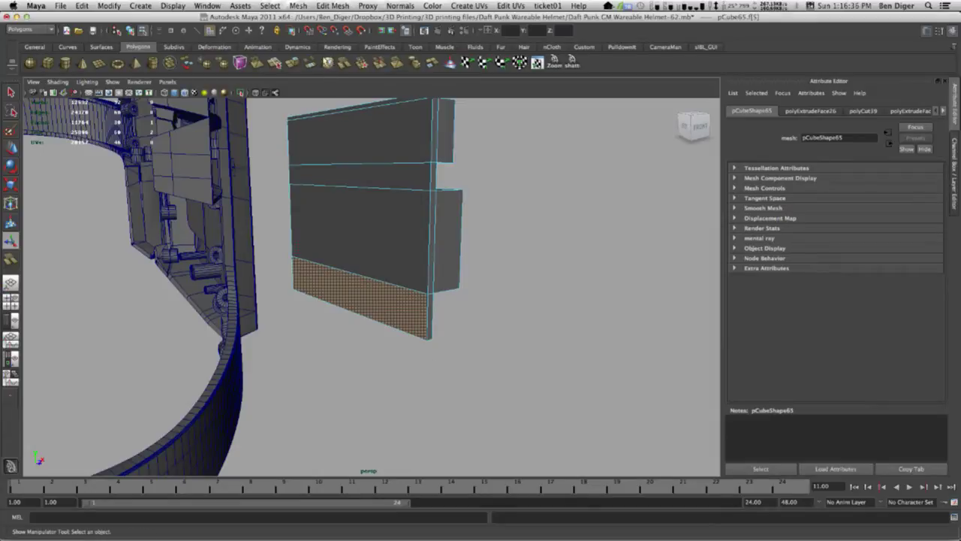
{"action": "left_click", "coordinate": [298, 65]}
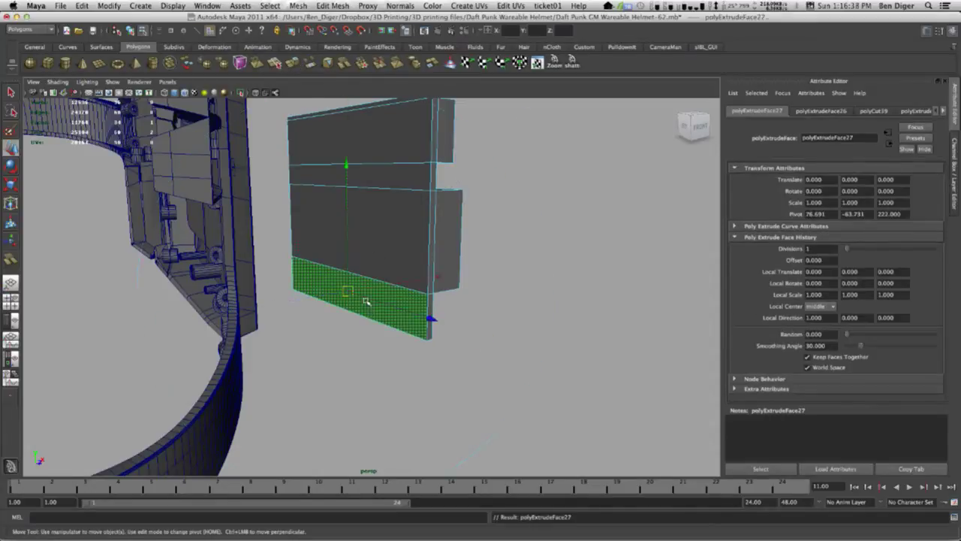
{"action": "key", "text": "ctrl+z"}
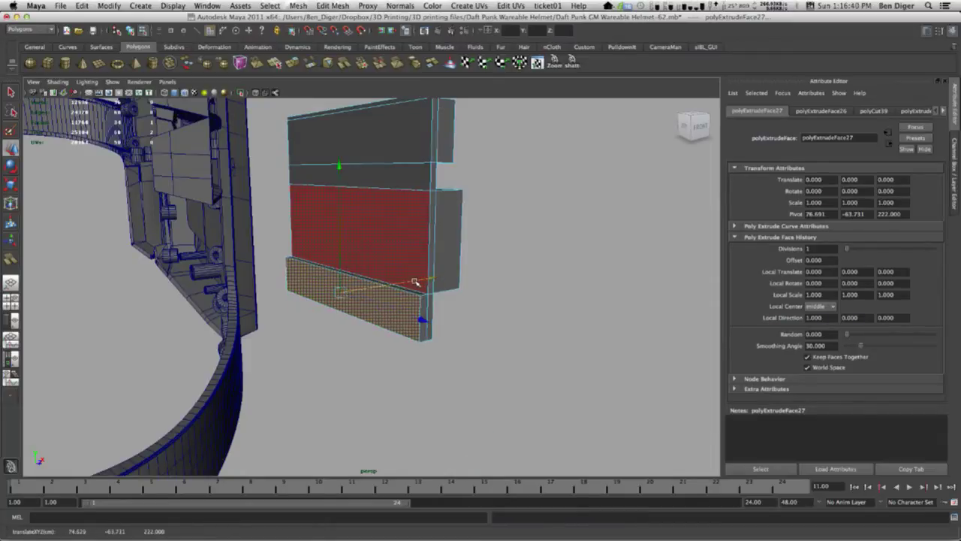
{"action": "key", "text": "ctrl+z"}
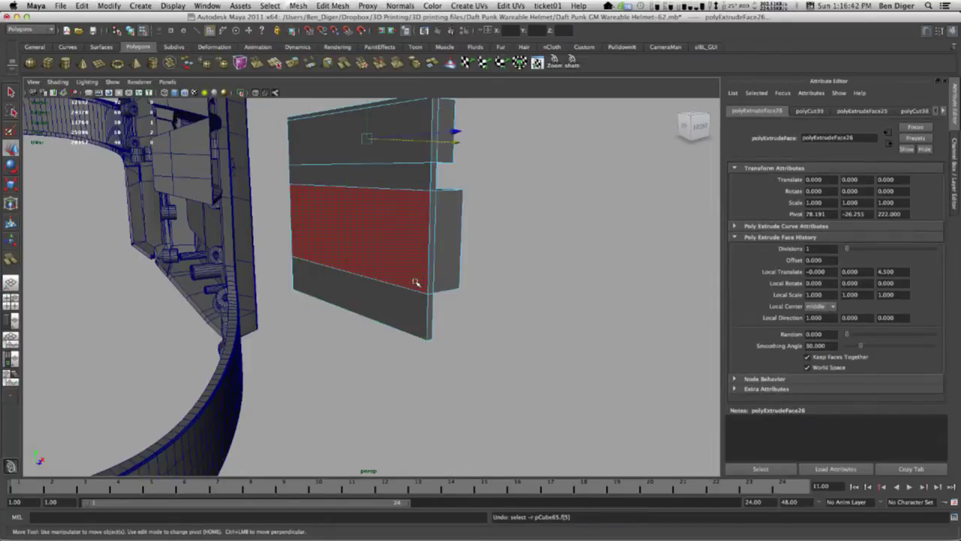
Extrude the back face of the plate's lowest band outward with a Local Translate Z of 4, and deselect it.
{"action": "left_click", "coordinate": [396, 301]}
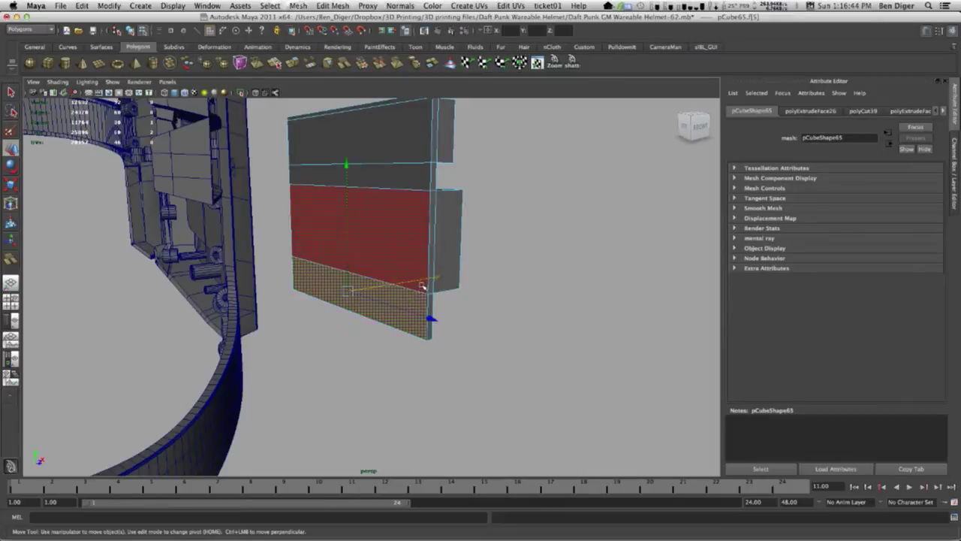
{"action": "key", "text": "ctrl+e"}
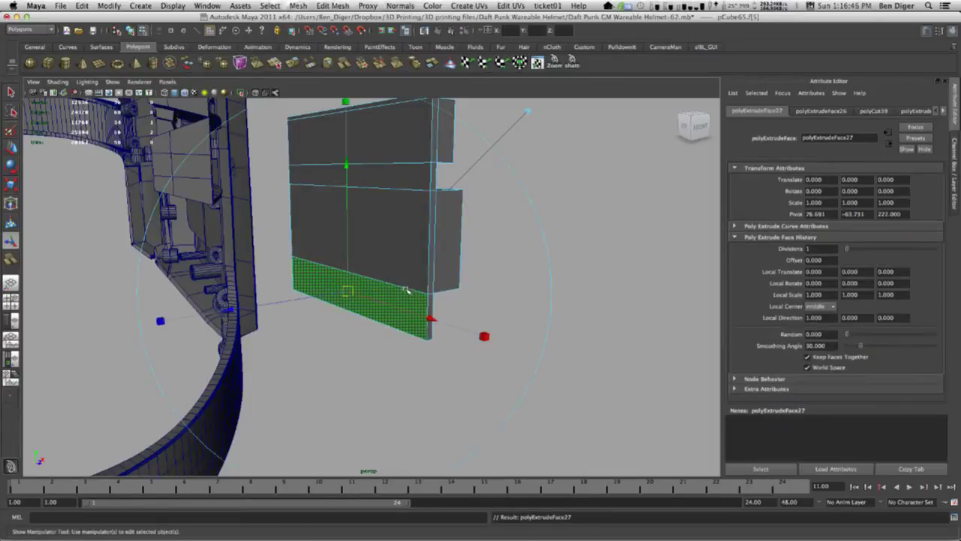
{"action": "left_click_drag", "start_coordinate": [279, 300], "coordinate": [265, 304]}
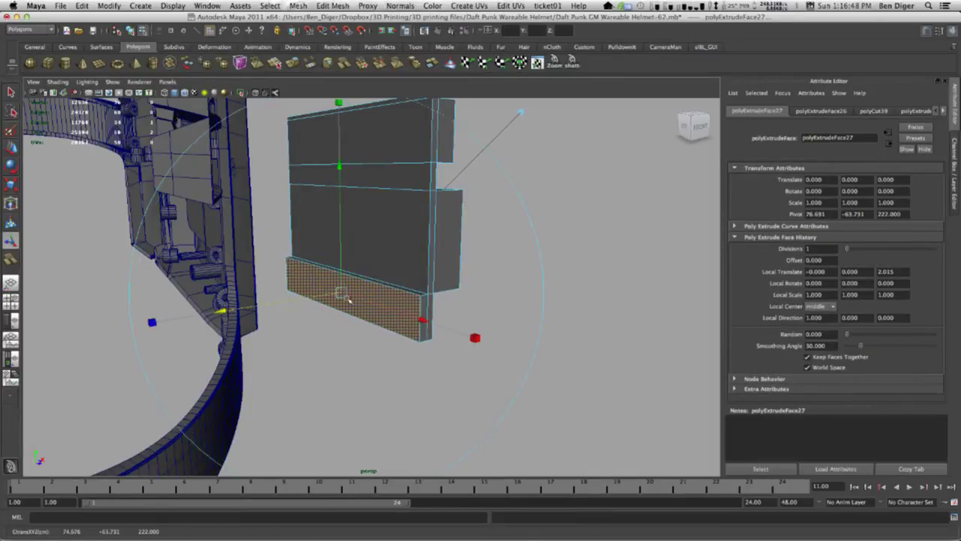
{"action": "double_click", "coordinate": [892, 271]}
{"action": "type", "text": "4"}
{"action": "key", "text": "Return"}
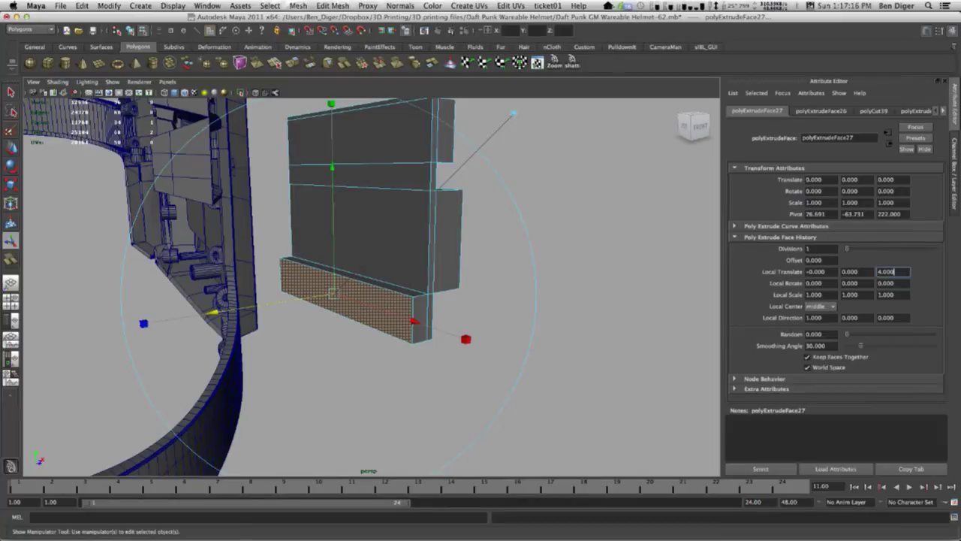
{"action": "left_click", "coordinate": [556, 278]}
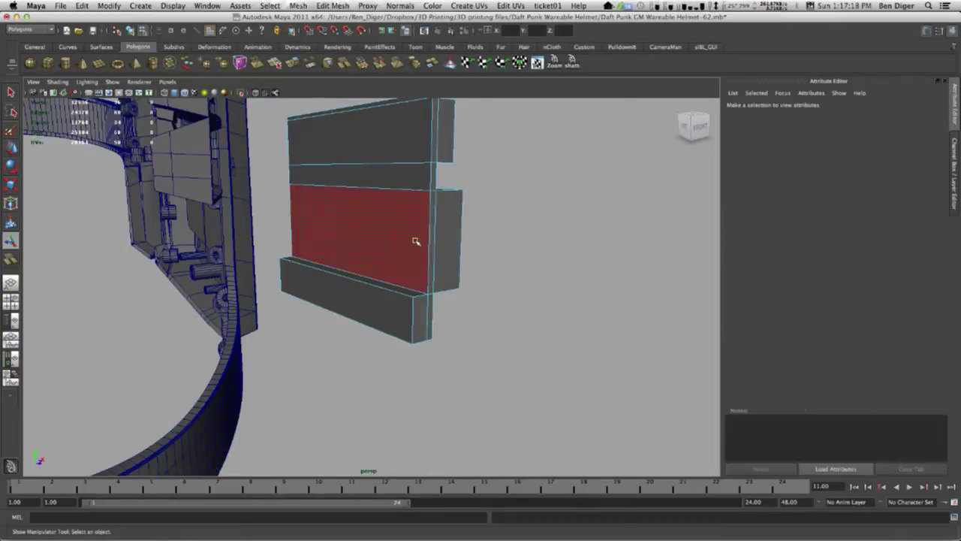
Cut the plate's faces vertically over its full height in the side view, a little under a third in from the measuring cube's side.
{"action": "right_click_drag", "start_coordinate": [415, 241], "coordinate": [440, 228]}
{"action": "left_click", "coordinate": [408, 236]}
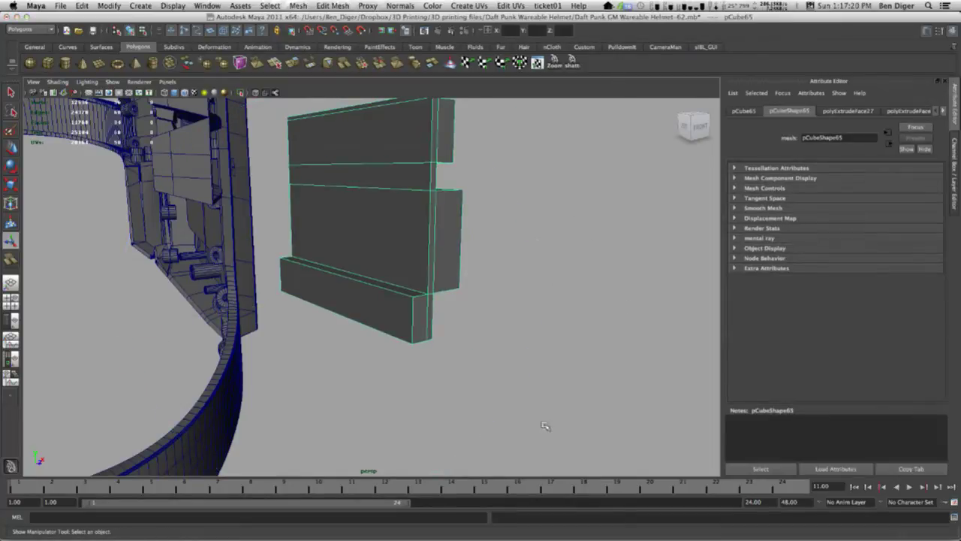
{"action": "key", "text": "space"}
{"action": "key", "text": "space"}
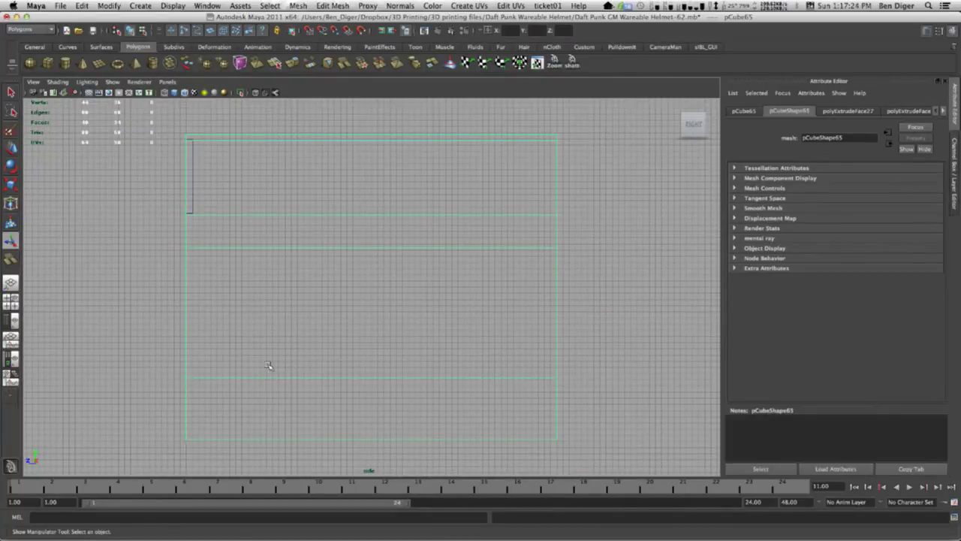
{"action": "left_click", "coordinate": [297, 6]}
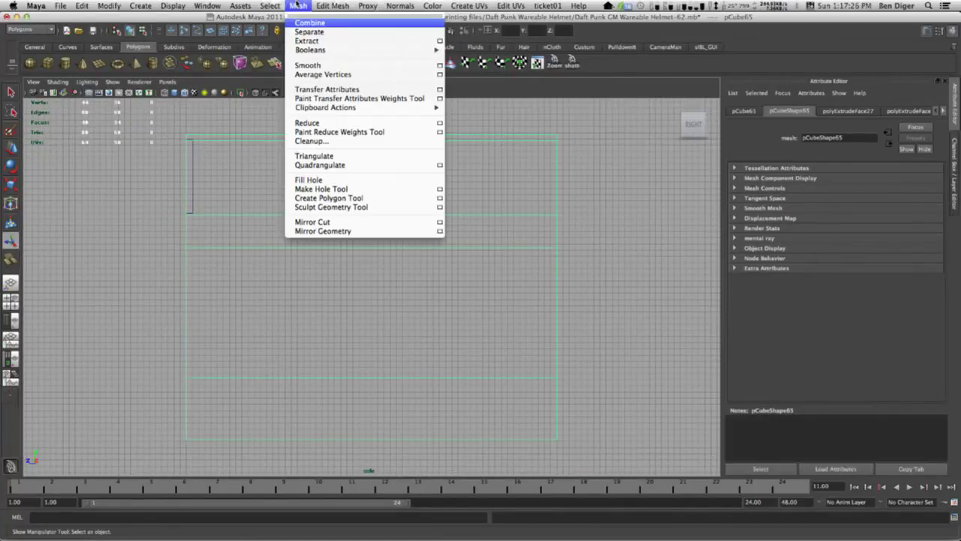
{"action": "left_click", "coordinate": [330, 67]}
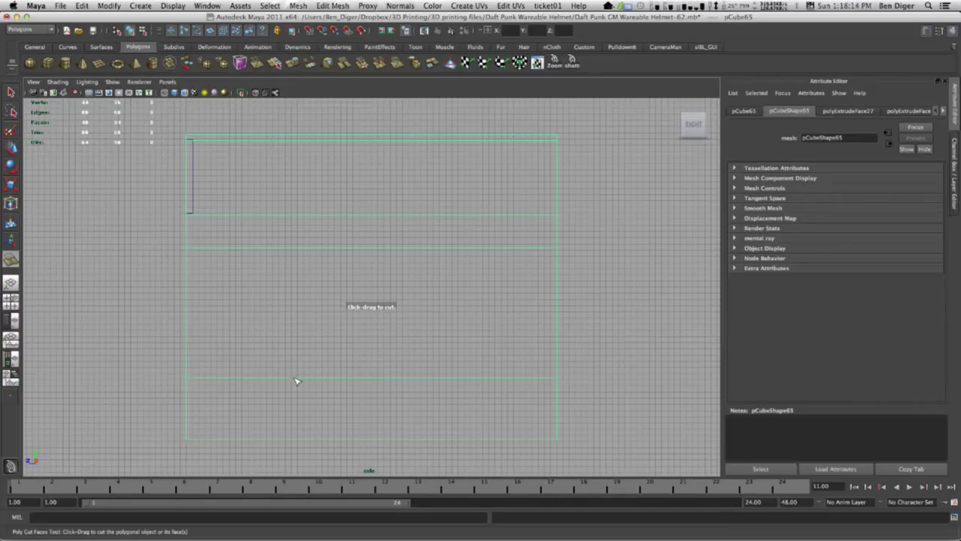
{"action": "left_click_drag", "start_coordinate": [296, 380], "coordinate": [294, 460]}
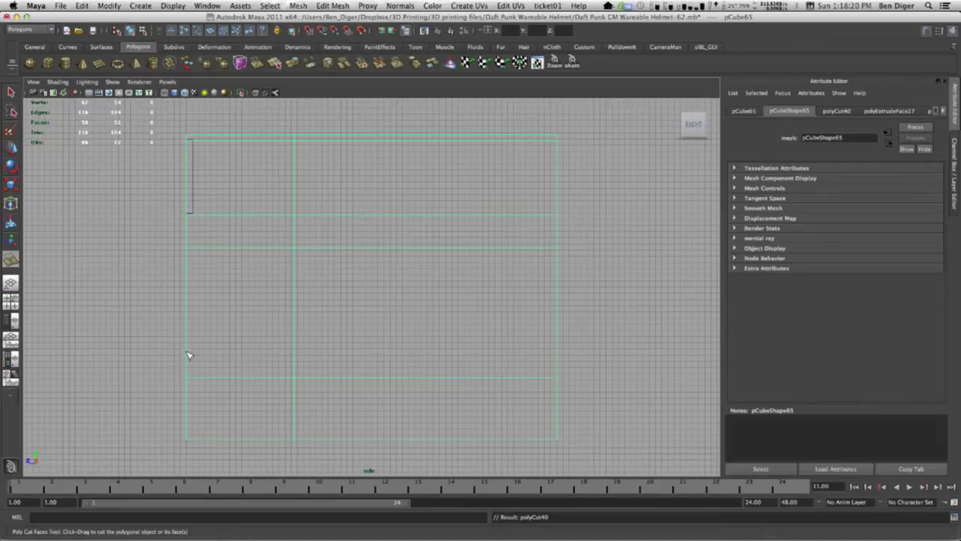
Cut the plate's faces horizontally slightly above the lowest band, and return to object selection in the perspective view.
{"action": "left_click_drag", "start_coordinate": [188, 355], "coordinate": [444, 353]}
{"action": "key", "text": "space"}
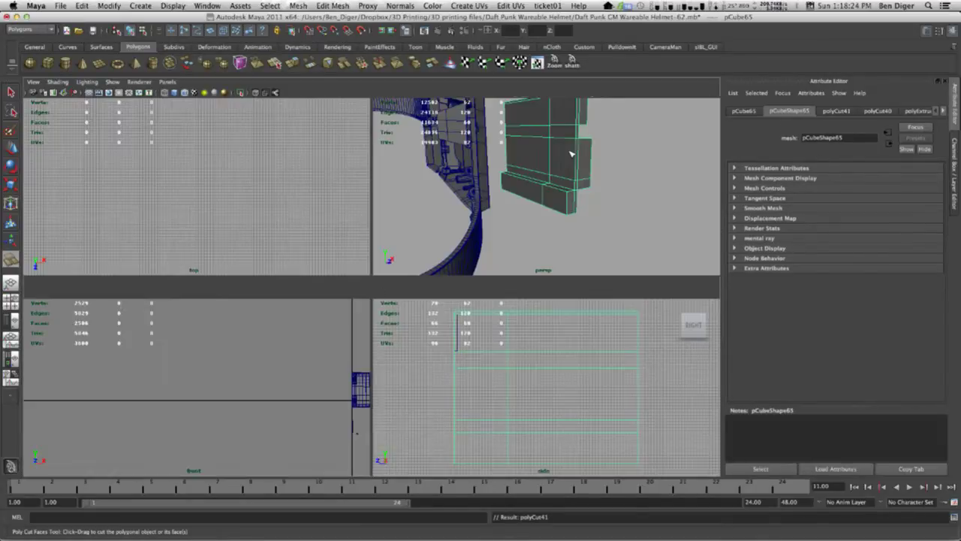
{"action": "key", "text": "space"}
{"action": "left_click_drag", "start_coordinate": [466, 270], "coordinate": [397, 285], "text": "alt"}
{"action": "key", "text": "q"}
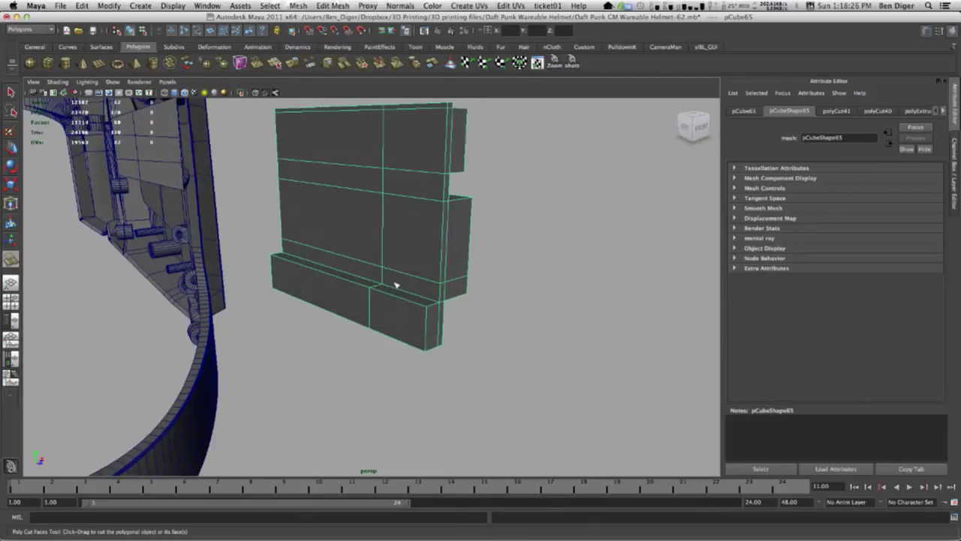
Extrude the back face of the narrow strip above the lowest band's shorter section outward with a Local Translate Z of 3.962, and deselect it.
{"action": "right_click_drag", "start_coordinate": [415, 286], "coordinate": [417, 309]}
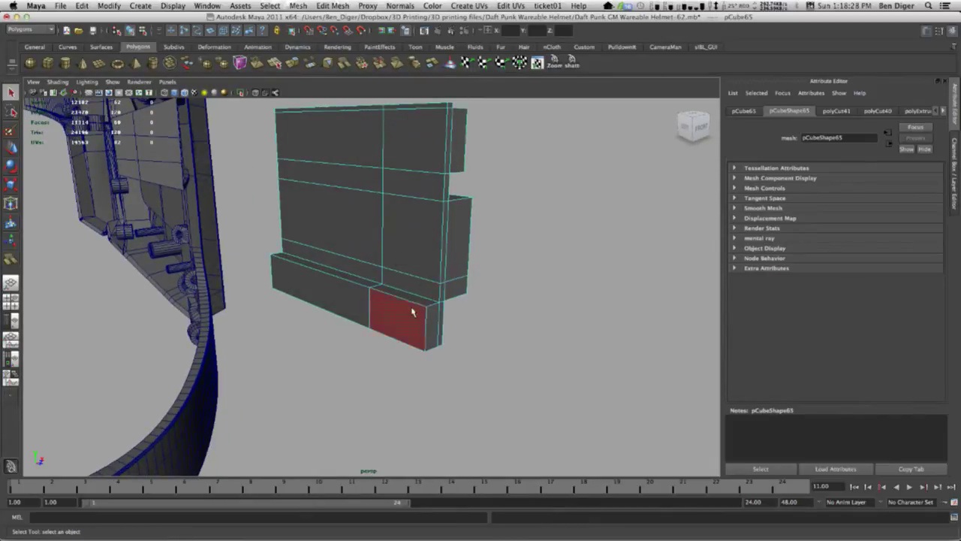
{"action": "left_click", "coordinate": [419, 297]}
{"action": "left_click_drag", "start_coordinate": [394, 320], "coordinate": [332, 297], "text": "alt"}
{"action": "left_click", "coordinate": [297, 64]}
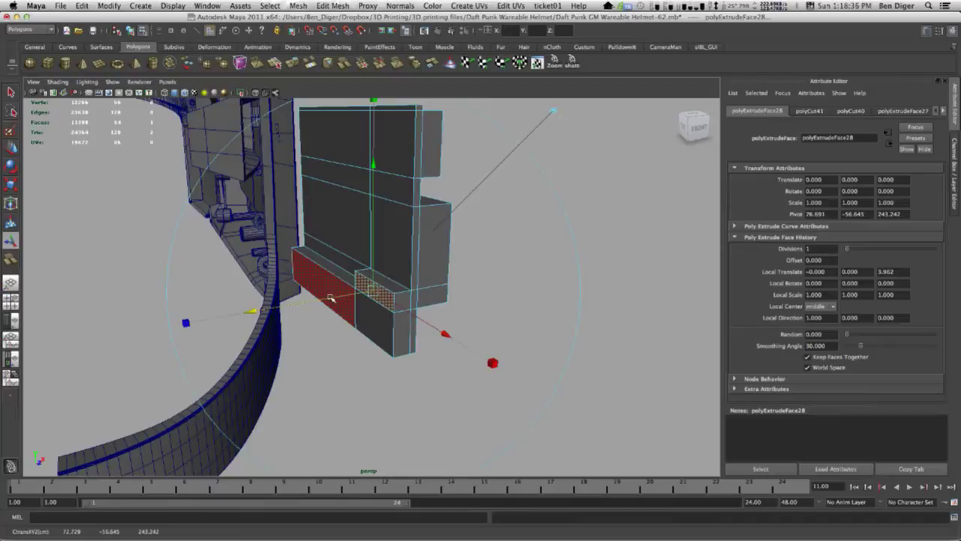
{"action": "right_click", "coordinate": [383, 313]}
{"action": "left_click", "coordinate": [425, 300]}
{"action": "left_click", "coordinate": [484, 266]}
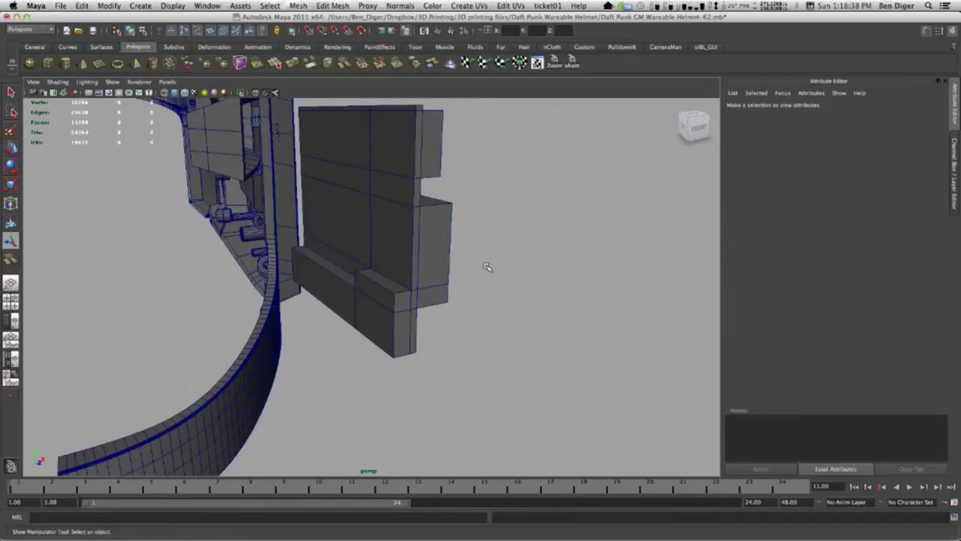
Preview the side plate in smooth mesh display, and return it to the unsmoothed display.
{"action": "left_click_drag", "start_coordinate": [430, 316], "coordinate": [460, 302], "text": "alt"}
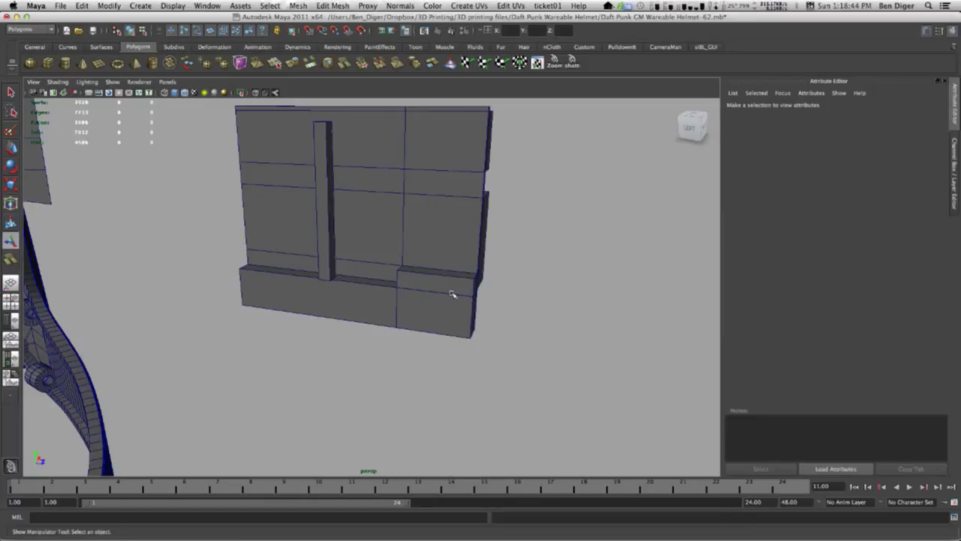
{"action": "mouse_move", "coordinate": [440, 281]}
{"action": "left_mouse_down", "text": "alt"}
{"action": "mouse_move", "coordinate": [408, 281]}
{"action": "mouse_move", "coordinate": [420, 293]}
{"action": "mouse_move", "coordinate": [376, 296]}
{"action": "mouse_move", "coordinate": [386, 286]}
{"action": "mouse_move", "coordinate": [434, 287]}
{"action": "left_mouse_up", "text": "alt"}
{"action": "left_click", "coordinate": [413, 254]}
{"action": "key", "text": "3"}
{"action": "left_click", "coordinate": [516, 304]}
{"action": "left_click", "coordinate": [429, 224]}
{"action": "key", "text": "1"}
{"action": "left_click", "coordinate": [532, 265]}
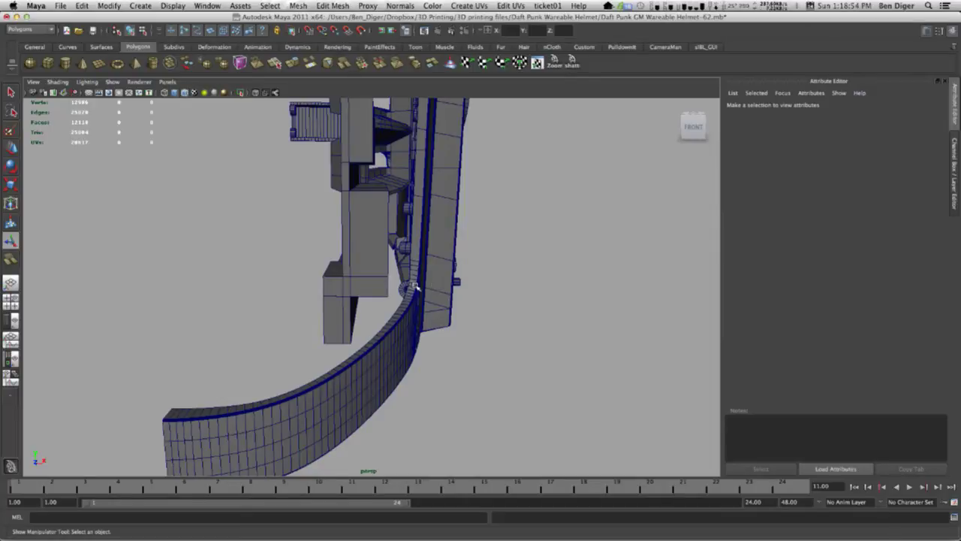
Extrude the front face of the lowest band's shorter section outward with a Local Translate Z of 2.965, and return to object selection.
{"action": "left_click_drag", "start_coordinate": [403, 292], "coordinate": [307, 294], "text": "alt"}
{"action": "left_click", "coordinate": [307, 297]}
{"action": "right_click_drag", "start_coordinate": [308, 296], "coordinate": [309, 314]}
{"action": "left_click", "coordinate": [299, 297]}
{"action": "left_click_drag", "start_coordinate": [356, 251], "coordinate": [322, 241], "text": "alt"}
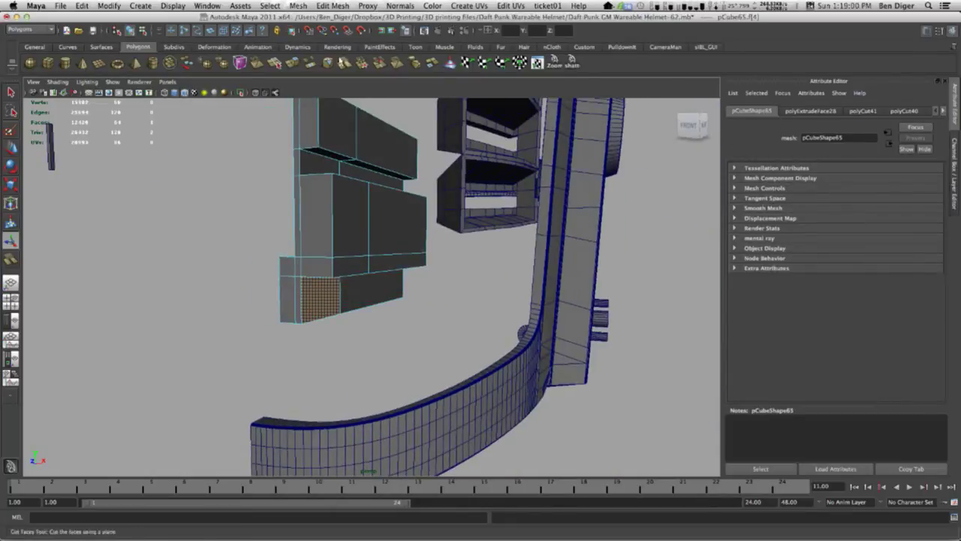
{"action": "left_click", "coordinate": [293, 64]}
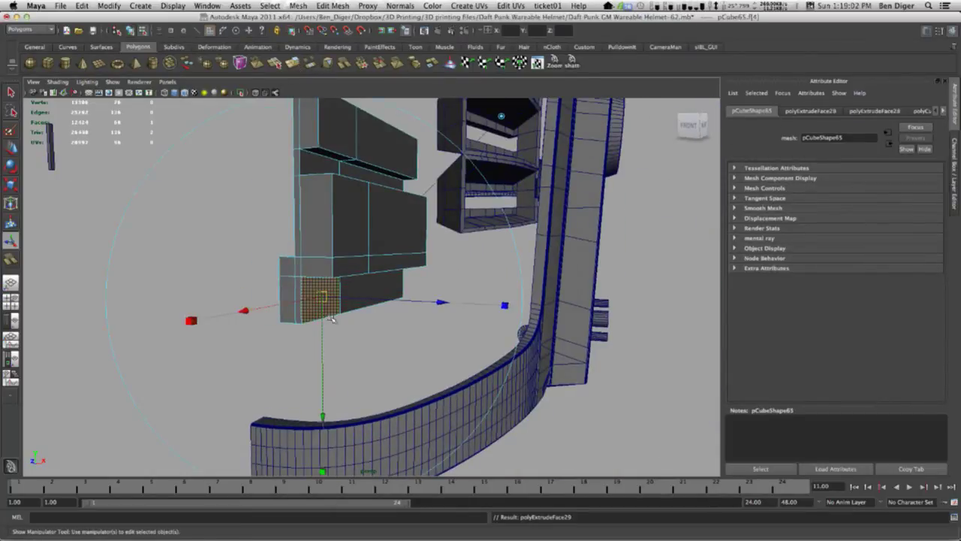
{"action": "left_click_drag", "start_coordinate": [426, 304], "coordinate": [441, 301]}
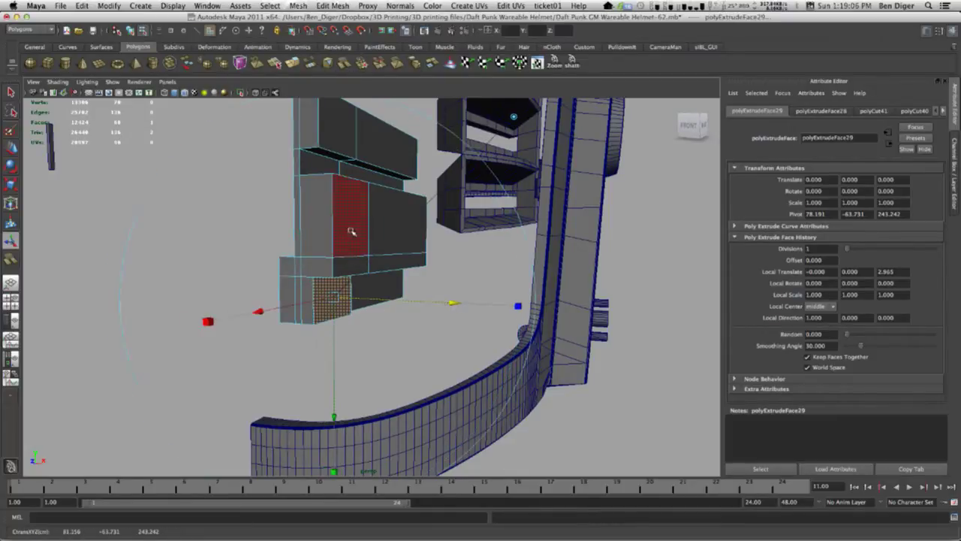
{"action": "right_click_drag", "start_coordinate": [352, 231], "coordinate": [402, 209]}
{"action": "left_click", "coordinate": [260, 212]}
Delete the thin measuring cube beside the side plate.
{"action": "mouse_move", "coordinate": [403, 301]}
{"action": "left_mouse_down", "text": "alt"}
{"action": "mouse_move", "coordinate": [307, 303]}
{"action": "mouse_move", "coordinate": [343, 273]}
{"action": "mouse_move", "coordinate": [332, 226]}
{"action": "mouse_move", "coordinate": [333, 285]}
{"action": "mouse_move", "coordinate": [408, 298]}
{"action": "mouse_move", "coordinate": [407, 312]}
{"action": "left_mouse_up", "text": "alt"}
{"action": "left_click", "coordinate": [370, 253]}
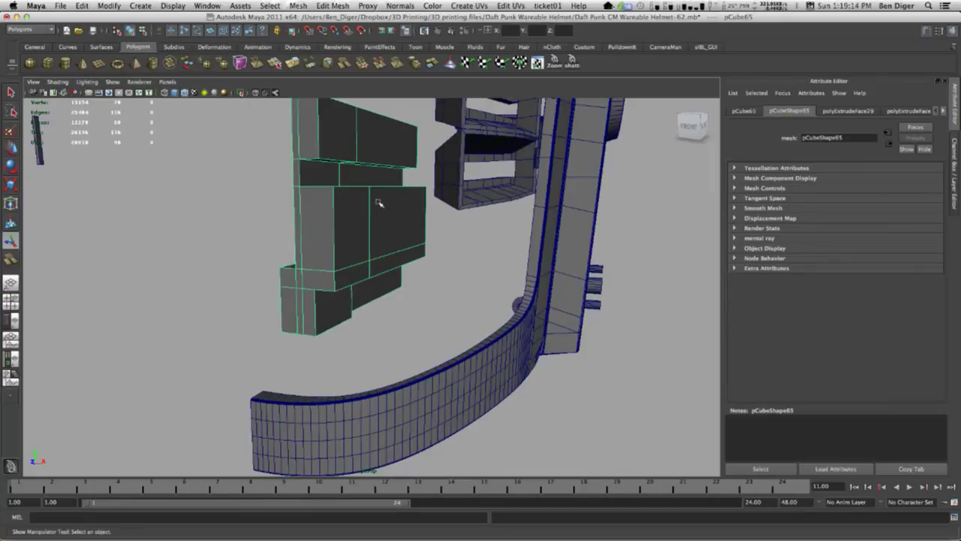
{"action": "key", "text": "f"}
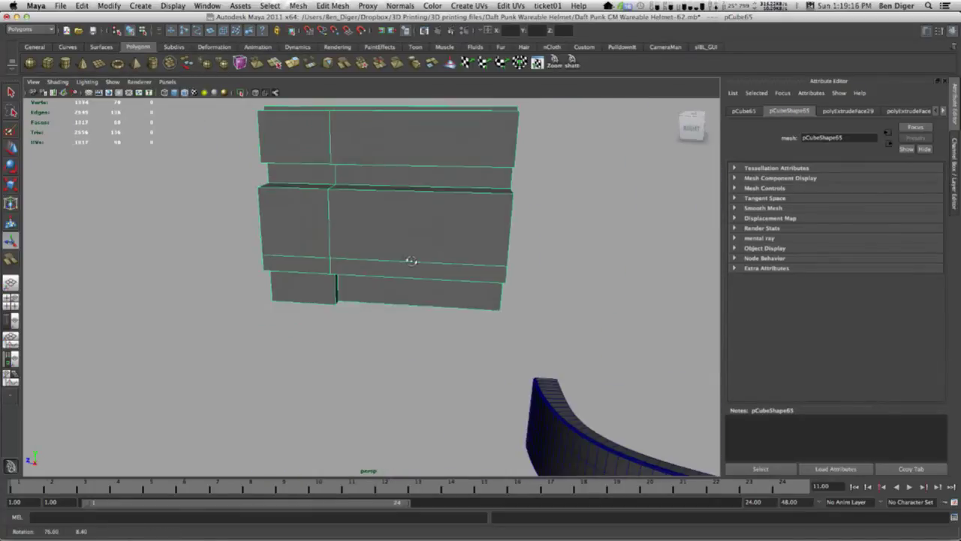
{"action": "left_click_drag", "start_coordinate": [409, 261], "coordinate": [464, 265], "text": "alt"}
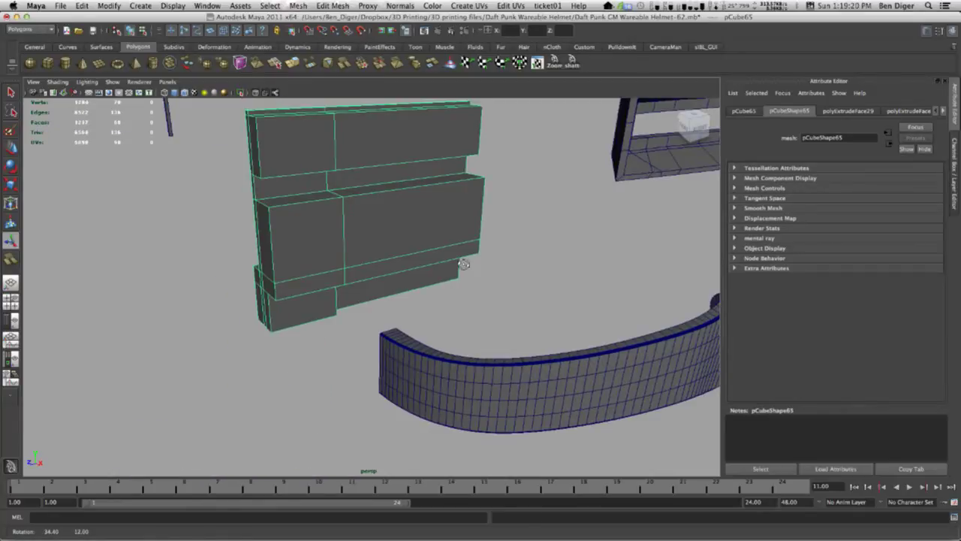
{"action": "left_click_drag", "start_coordinate": [645, 252], "coordinate": [497, 292], "text": "alt"}
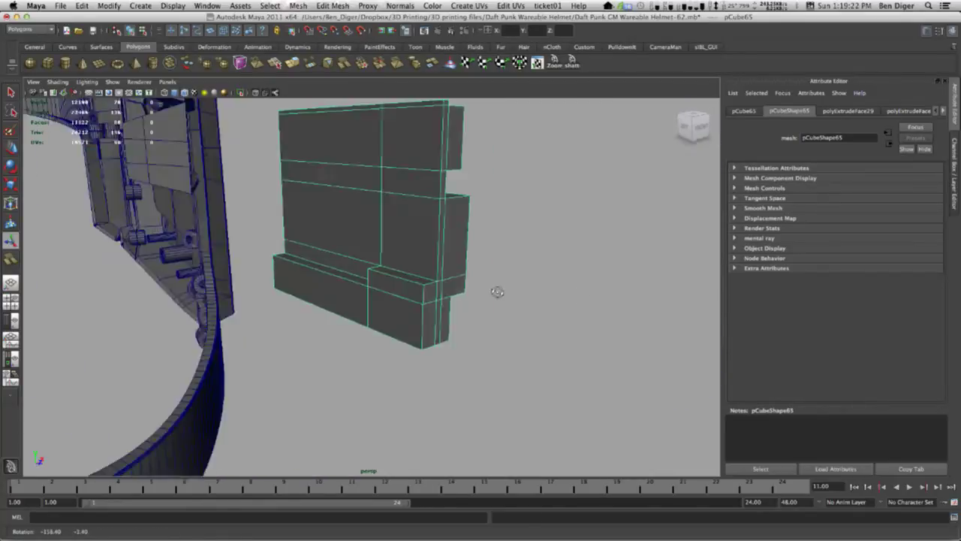
{"action": "scroll", "coordinate": [361, 283], "scroll_direction": "down", "scroll_amount": 5}
{"action": "left_click_drag", "start_coordinate": [335, 306], "coordinate": [481, 318], "text": "alt"}
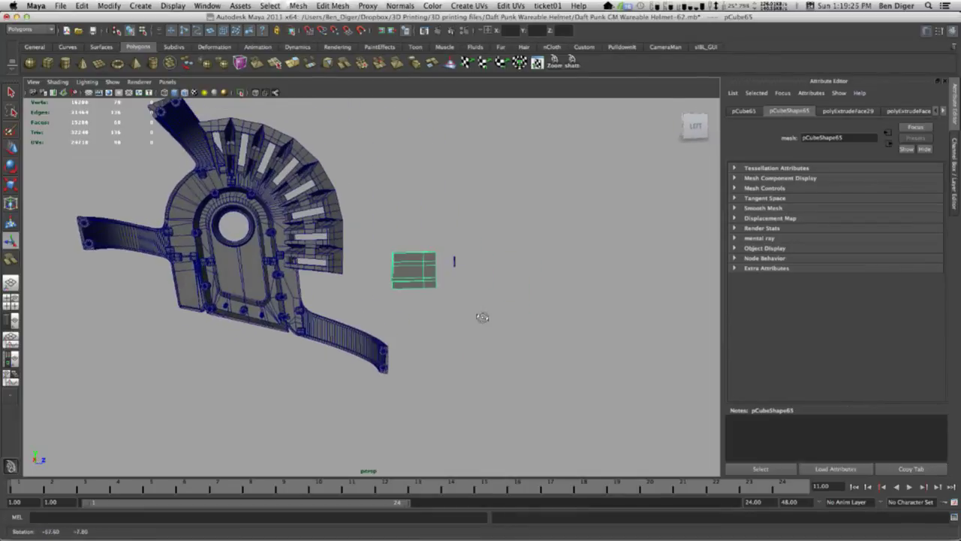
{"action": "left_click", "coordinate": [445, 276]}
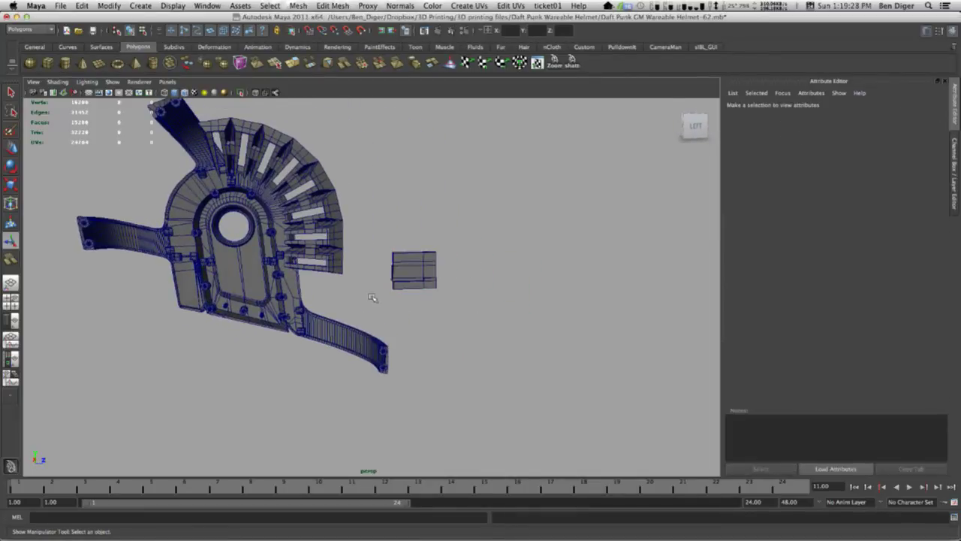
Move the side plate in the side view into the gap between the lowest fin and the lower curved arm of the helmet side.
{"action": "left_click_drag", "start_coordinate": [417, 281], "coordinate": [405, 289], "text": "alt"}
{"action": "left_click", "coordinate": [430, 264]}
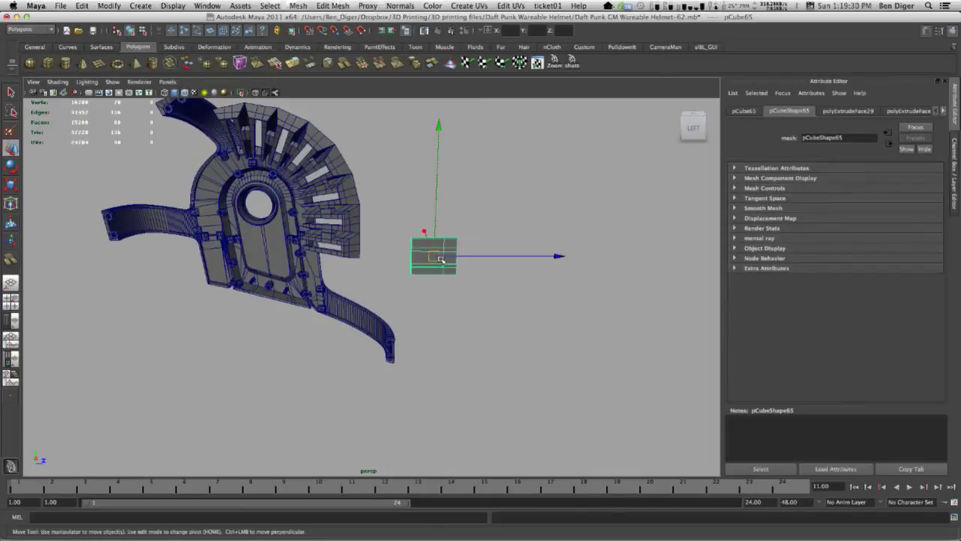
{"action": "key", "text": "space"}
{"action": "key", "text": "space"}
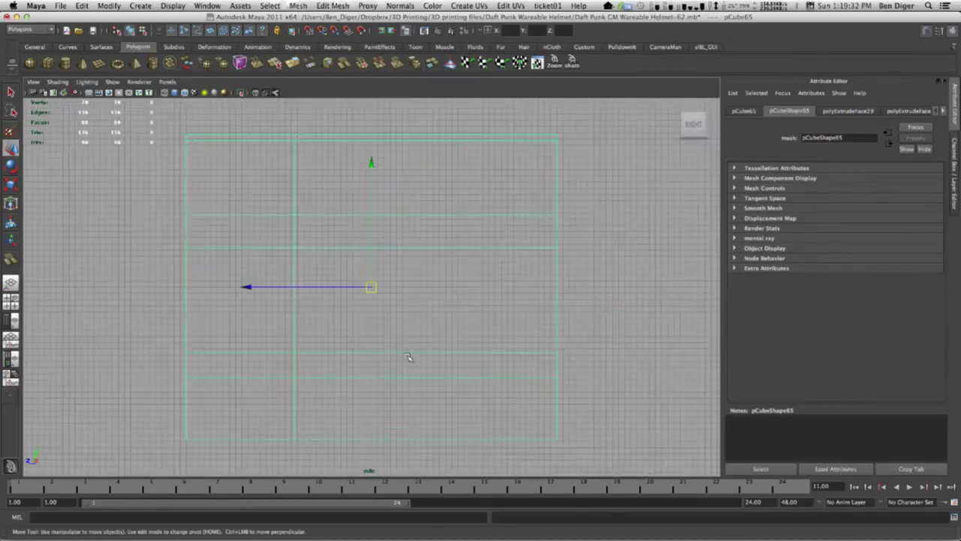
{"action": "scroll", "coordinate": [405, 353], "scroll_direction": "down", "scroll_amount": 5}
{"action": "left_click", "coordinate": [366, 287]}
{"action": "left_click_drag", "start_coordinate": [366, 288], "coordinate": [570, 332]}
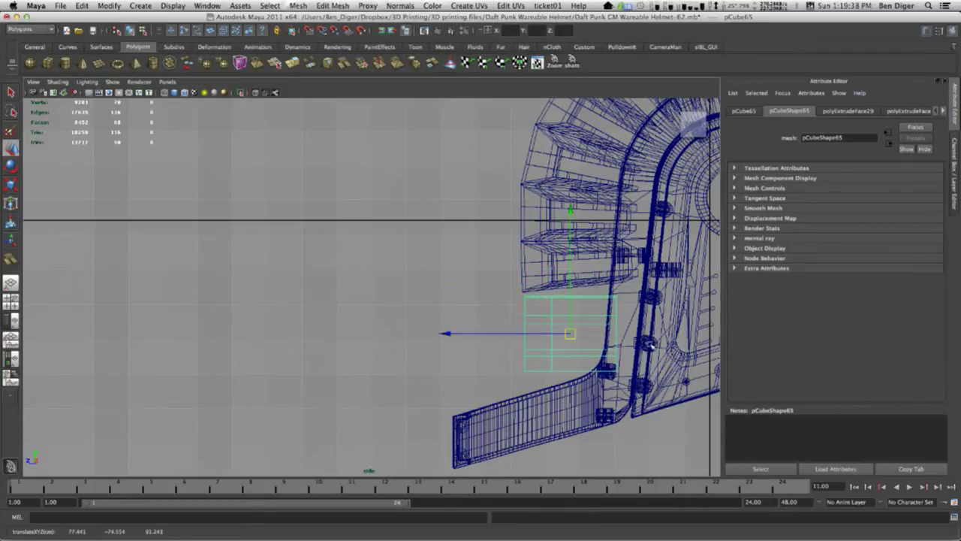
Rotate the side plate about 7 degrees in the side view and nudge it to fit between the fins, rim and lower arm.
{"action": "middle_click_drag", "start_coordinate": [592, 366], "coordinate": [425, 362], "text": "alt"}
{"action": "key", "text": "e"}
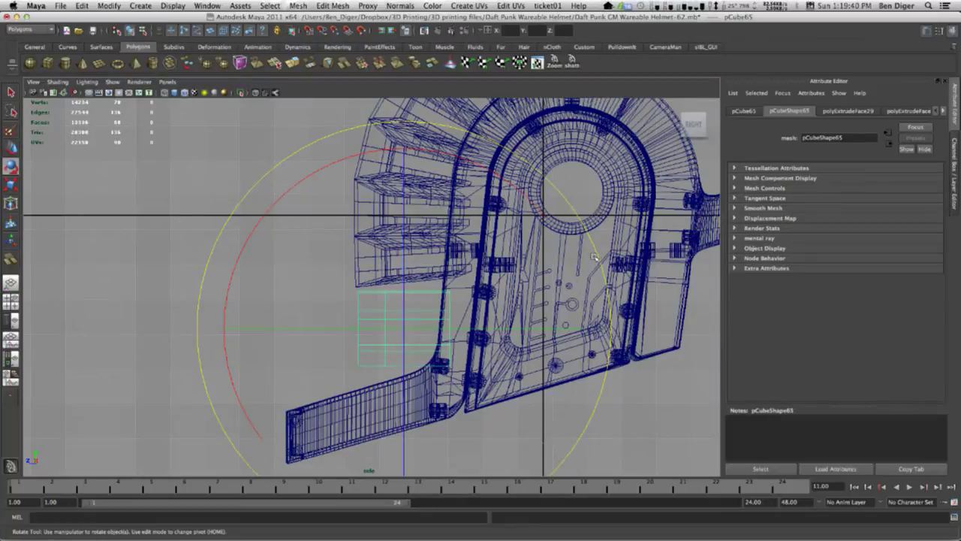
{"action": "left_click_drag", "start_coordinate": [595, 257], "coordinate": [599, 226]}
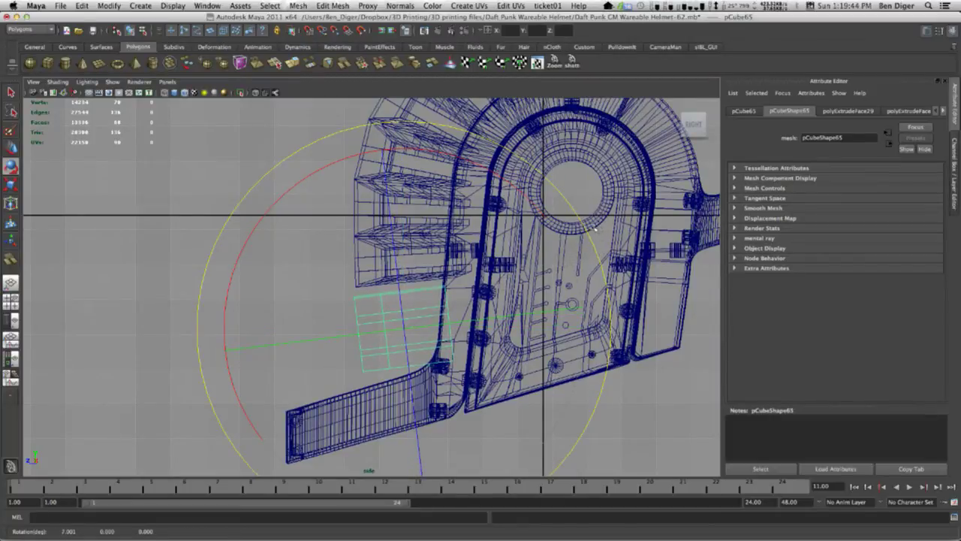
{"action": "key", "text": "w"}
{"action": "left_click", "coordinate": [403, 329]}
{"action": "left_click_drag", "start_coordinate": [403, 329], "coordinate": [405, 332]}
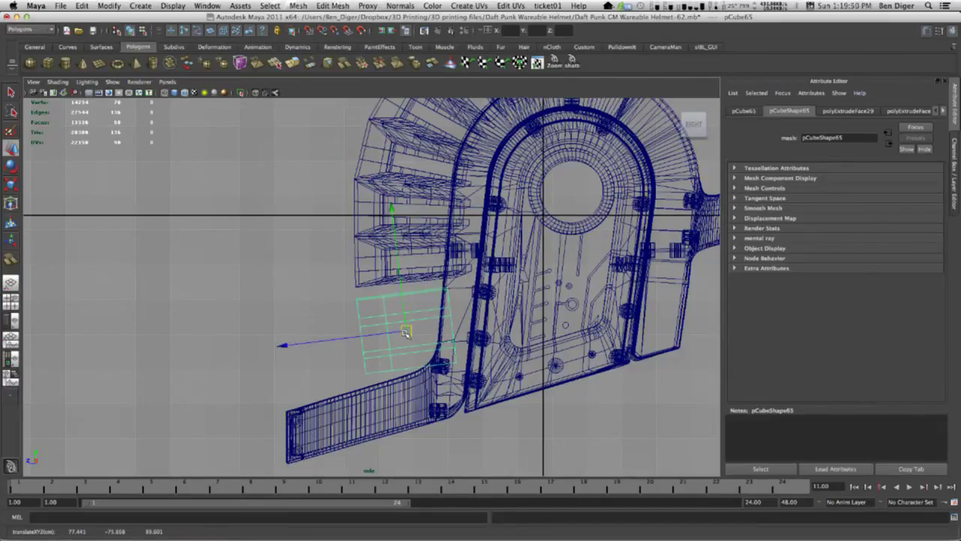
{"action": "left_click_drag", "start_coordinate": [406, 333], "coordinate": [398, 332]}
Rotate the side plate in the top view to follow the slanted line of the helmet side, and return to the perspective view.
{"action": "key", "text": "space"}
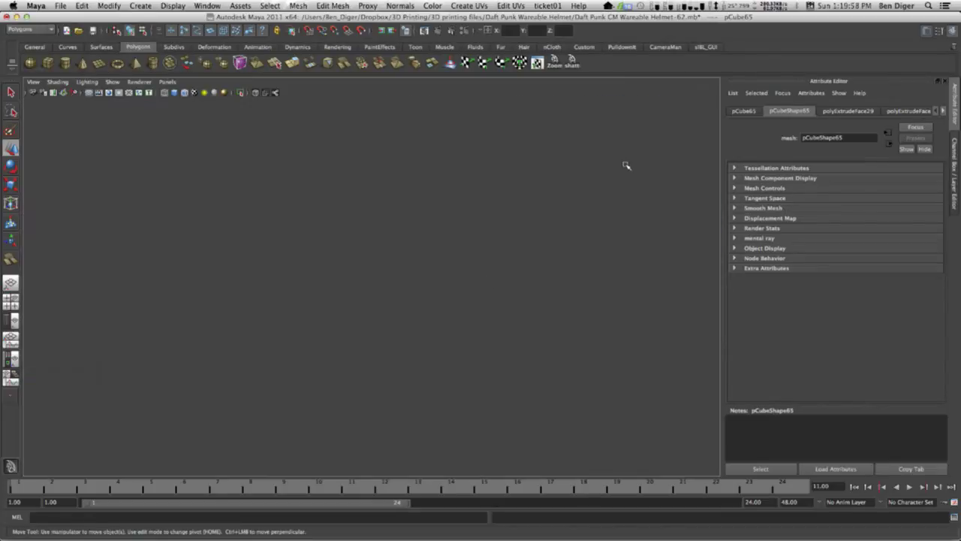
{"action": "key", "text": "f"}
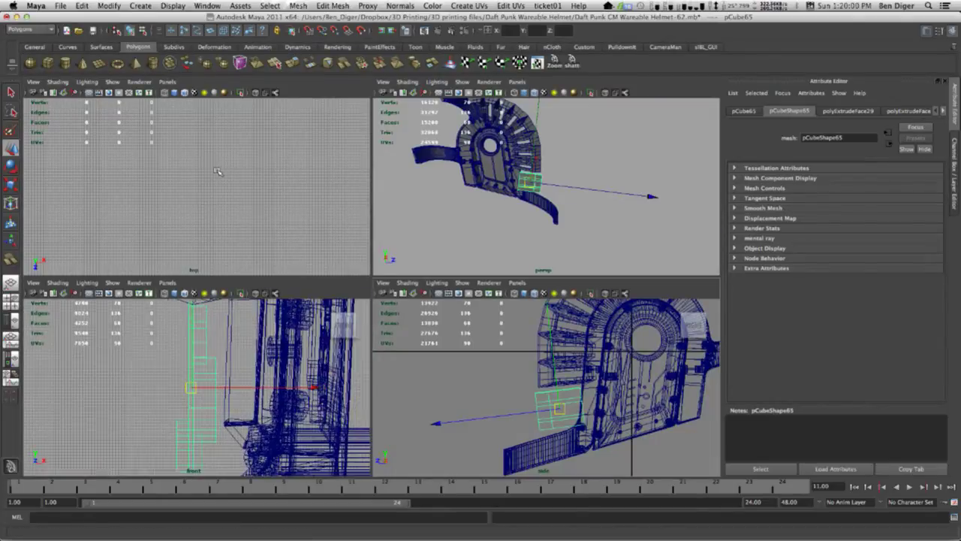
{"action": "key", "text": "f"}
{"action": "key", "text": "e"}
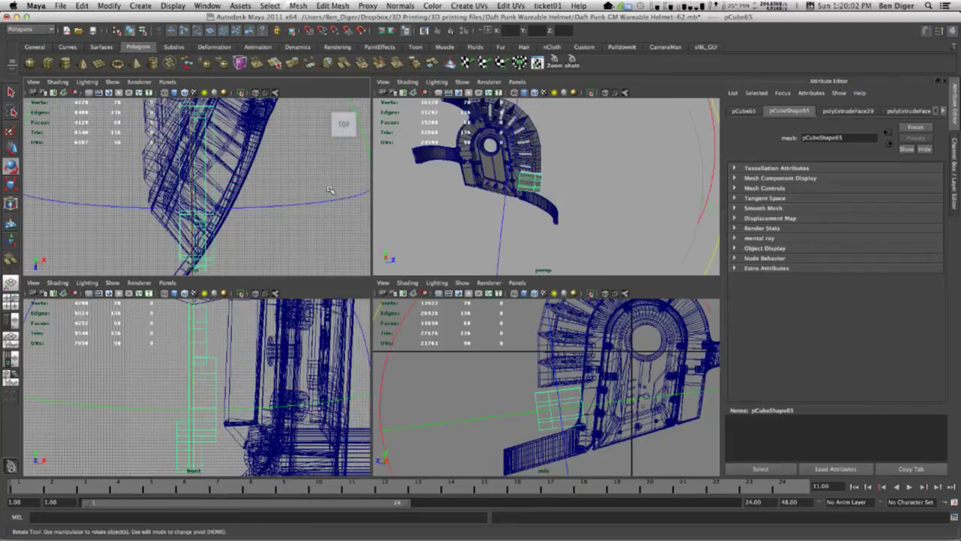
{"action": "scroll", "coordinate": [252, 186], "scroll_direction": "down", "scroll_amount": 3}
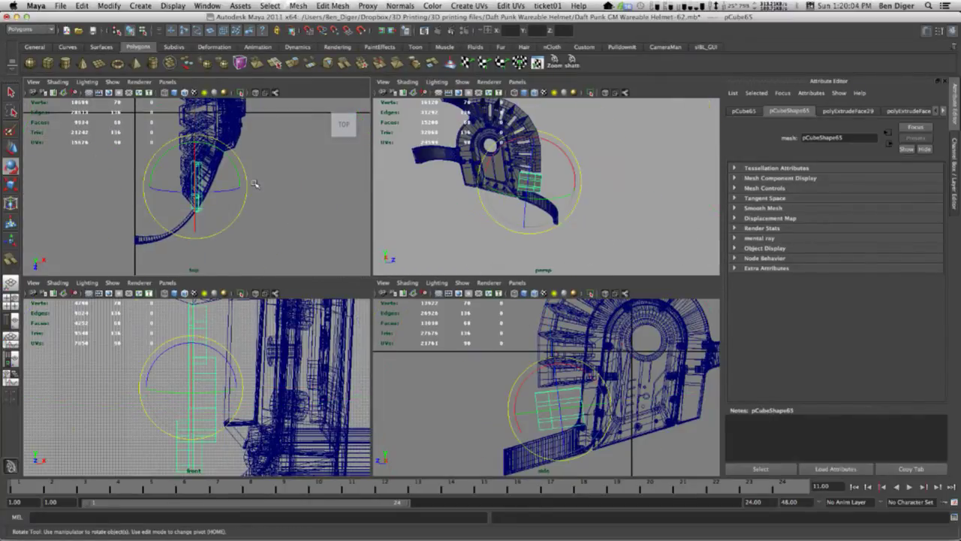
{"action": "left_click_drag", "start_coordinate": [252, 187], "coordinate": [245, 212]}
{"action": "key", "text": "space"}
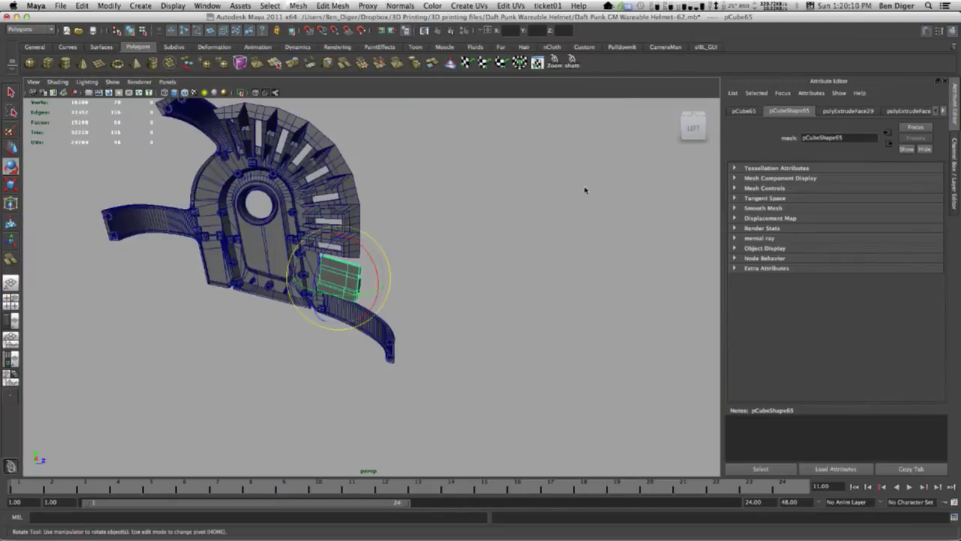
Shift the side plate slightly in the perspective view to line it up beside the helmet's curved rim.
{"action": "key", "text": "space"}
{"action": "key", "text": "space"}
{"action": "key", "text": "f"}
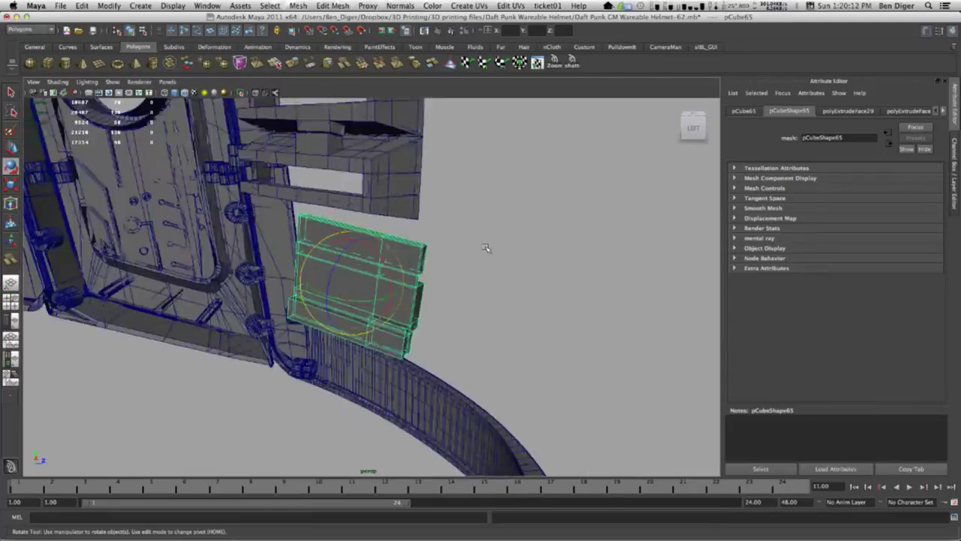
{"action": "left_click_drag", "start_coordinate": [627, 303], "coordinate": [435, 282], "text": "alt"}
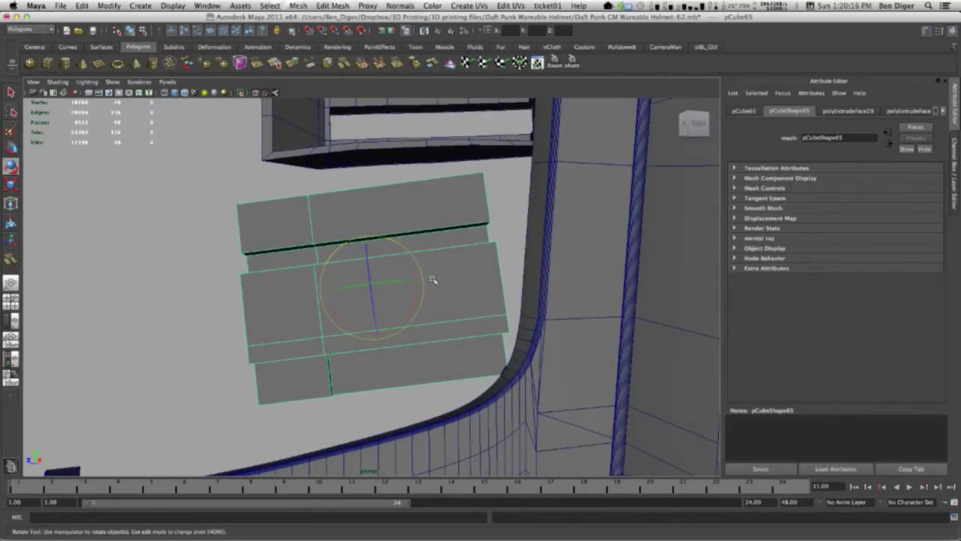
{"action": "key", "text": "w"}
{"action": "mouse_move", "coordinate": [345, 289]}
{"action": "left_mouse_down"}
{"action": "mouse_move", "coordinate": [368, 286]}
{"action": "mouse_move", "coordinate": [361, 292]}
{"action": "left_mouse_up"}
{"action": "left_click_drag", "start_coordinate": [386, 255], "coordinate": [497, 285]}
Lower the side plate so its bottom edge tucks behind the helmet's lower curved arm.
{"action": "scroll", "coordinate": [386, 285], "scroll_direction": "down", "scroll_amount": 10}
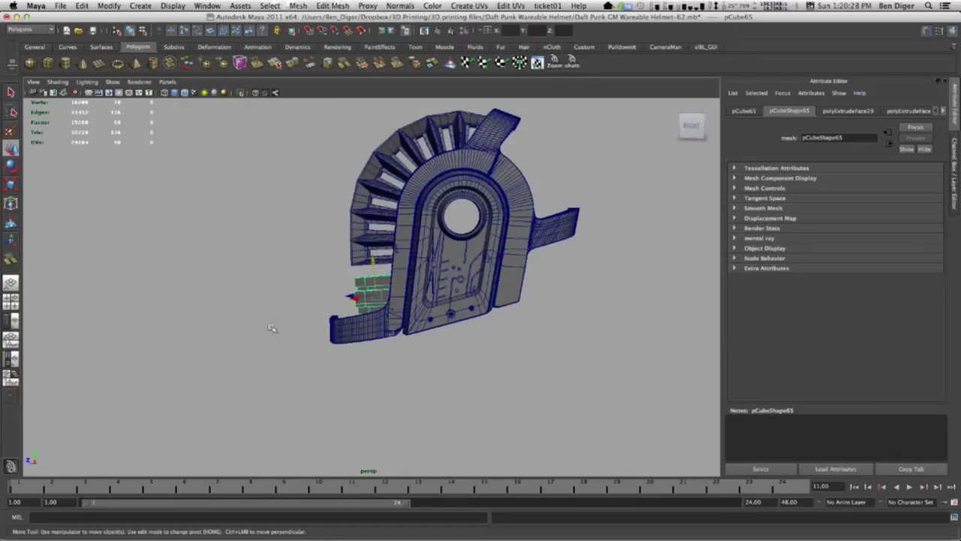
{"action": "left_click_drag", "start_coordinate": [331, 317], "coordinate": [391, 281], "text": "alt"}
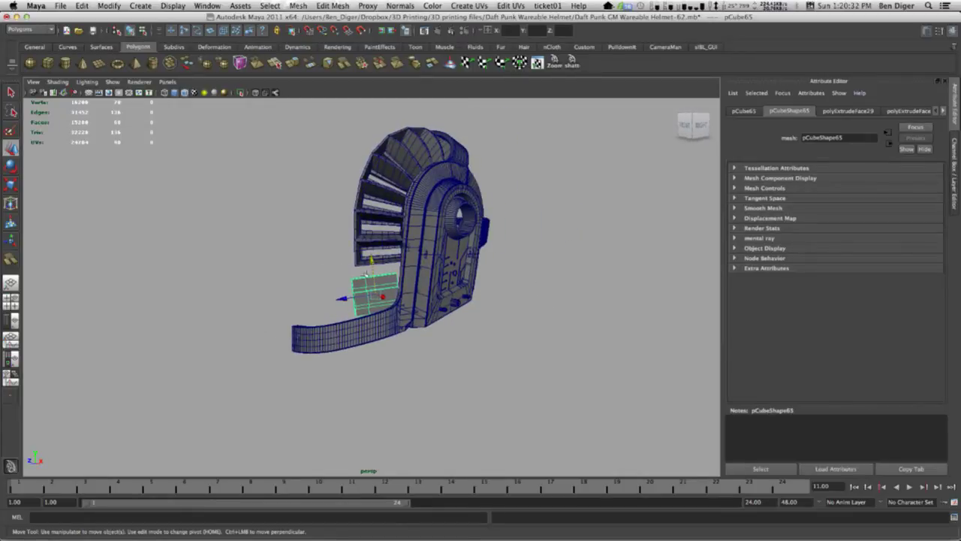
{"action": "right_click_drag", "start_coordinate": [342, 268], "coordinate": [449, 336], "text": "alt"}
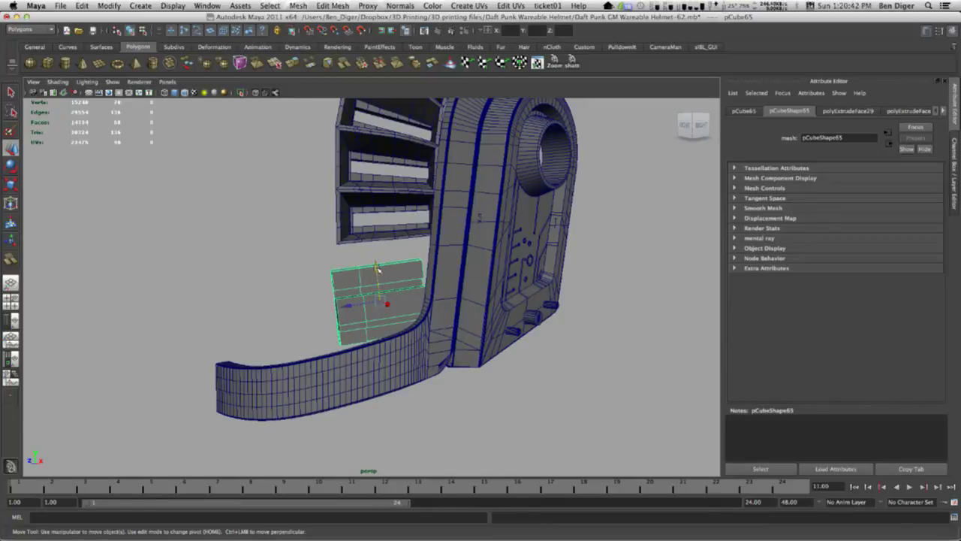
{"action": "mouse_move", "coordinate": [375, 275]}
{"action": "left_mouse_down"}
{"action": "mouse_move", "coordinate": [380, 309]}
{"action": "mouse_move", "coordinate": [360, 307]}
{"action": "mouse_move", "coordinate": [374, 293]}
{"action": "left_mouse_up"}
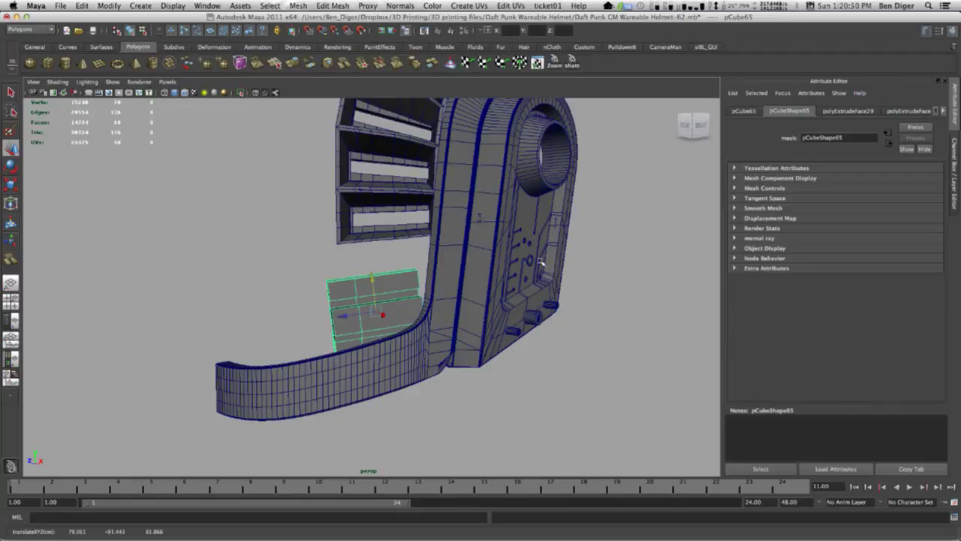
{"action": "left_click_drag", "start_coordinate": [566, 250], "coordinate": [489, 289], "text": "alt"}
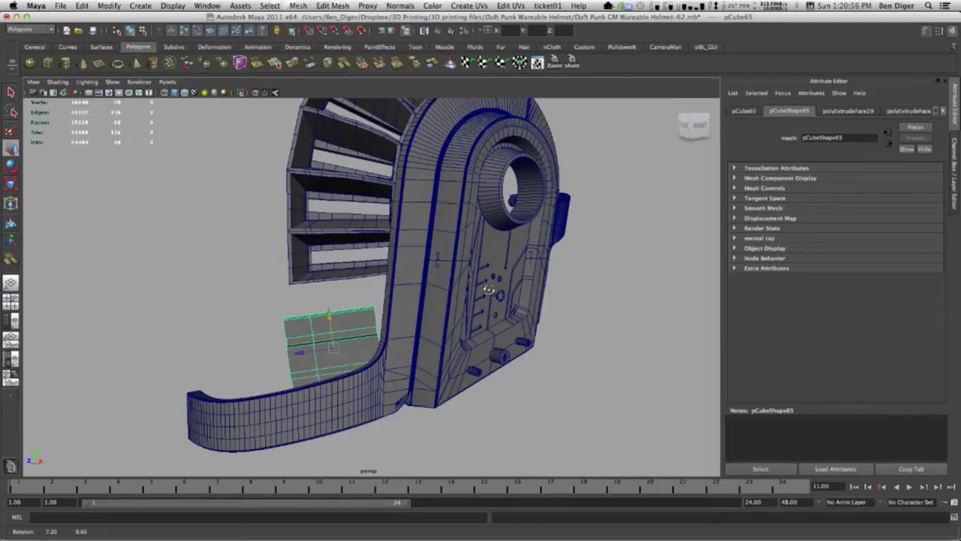
{"action": "left_click_drag", "start_coordinate": [489, 289], "coordinate": [328, 296], "text": "alt"}
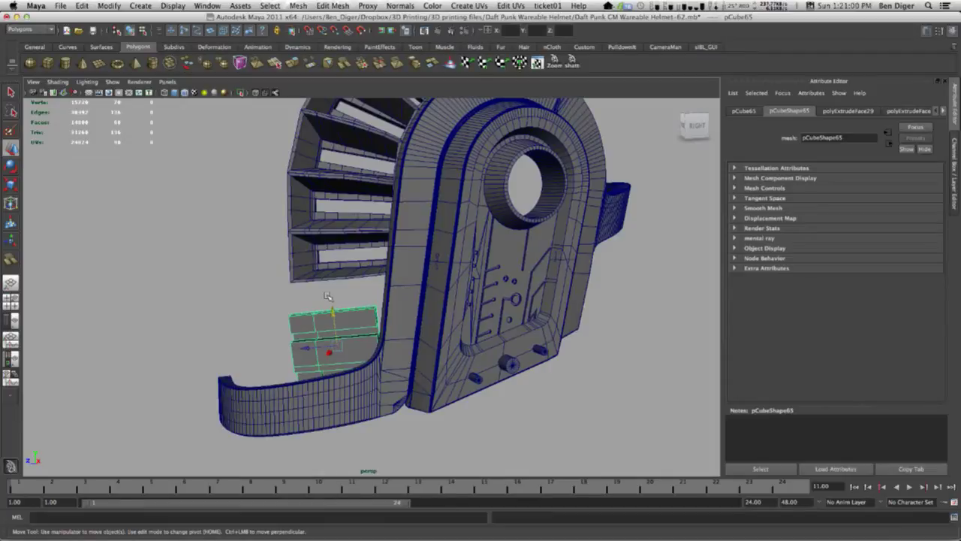
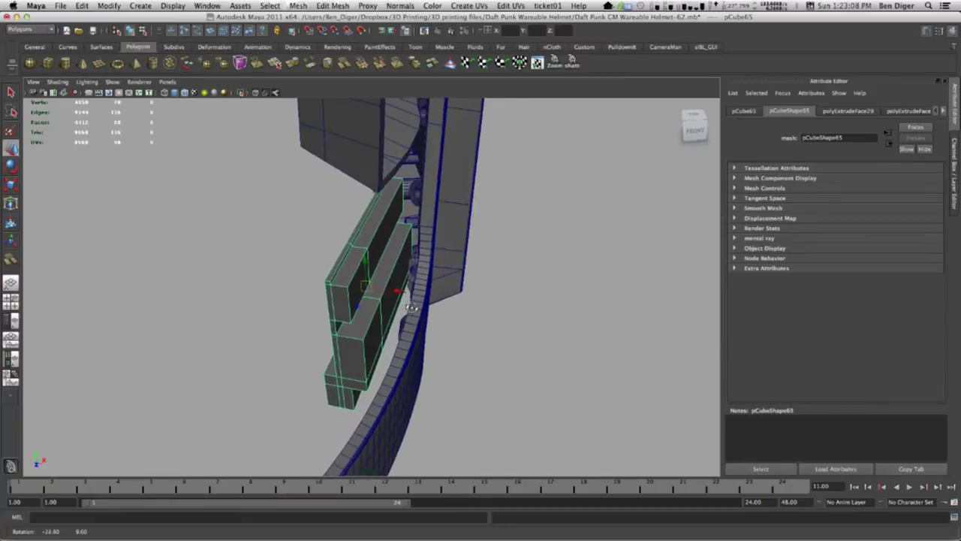
Examine the gap between the side plate, the curved rim and the lower arm from the back, front and outer side.
{"action": "key", "text": "e"}
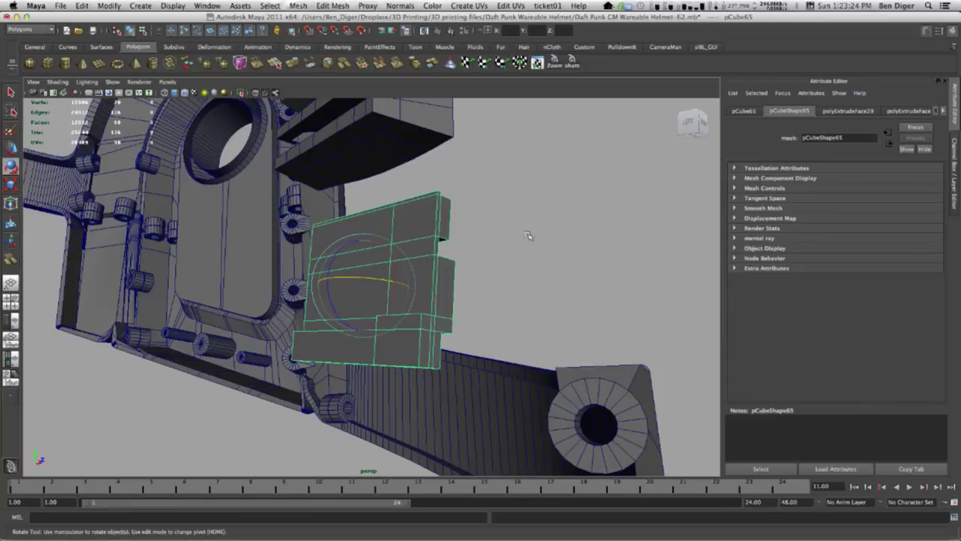
{"action": "left_click", "coordinate": [553, 268]}
{"action": "left_click_drag", "start_coordinate": [554, 268], "coordinate": [377, 282], "text": "alt"}
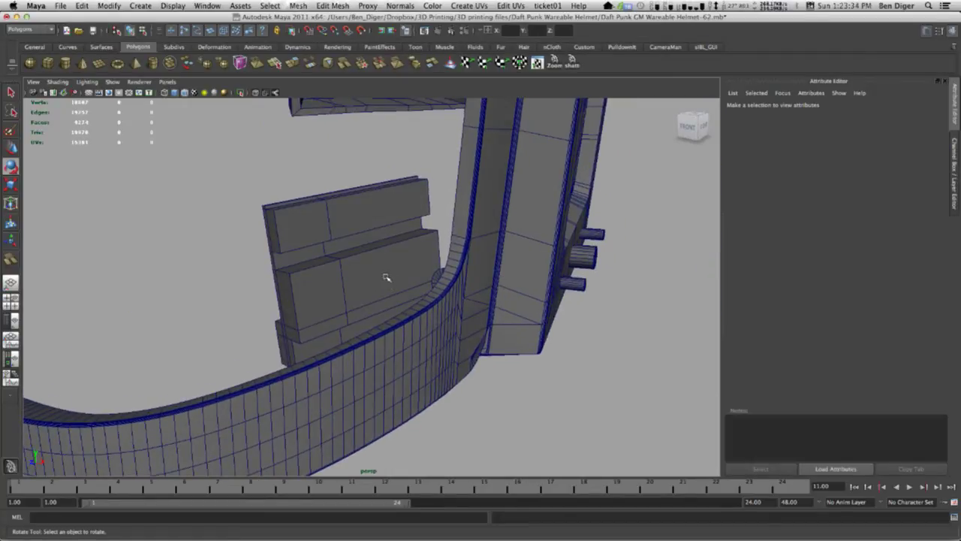
{"action": "left_click_drag", "start_coordinate": [386, 277], "coordinate": [410, 337], "text": "alt"}
{"action": "middle_click_drag", "start_coordinate": [410, 337], "coordinate": [364, 344], "text": "alt"}
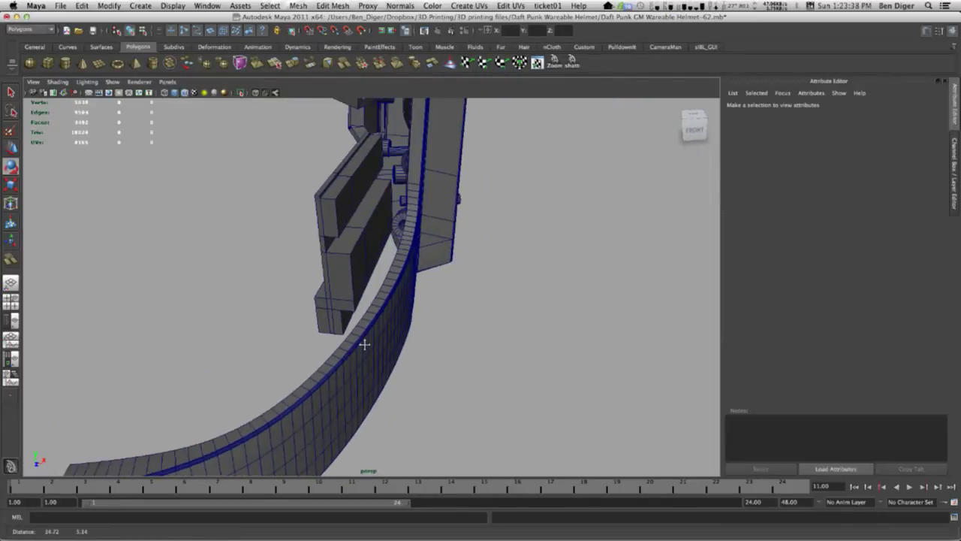
{"action": "left_click_drag", "start_coordinate": [365, 344], "coordinate": [361, 322], "text": "alt"}
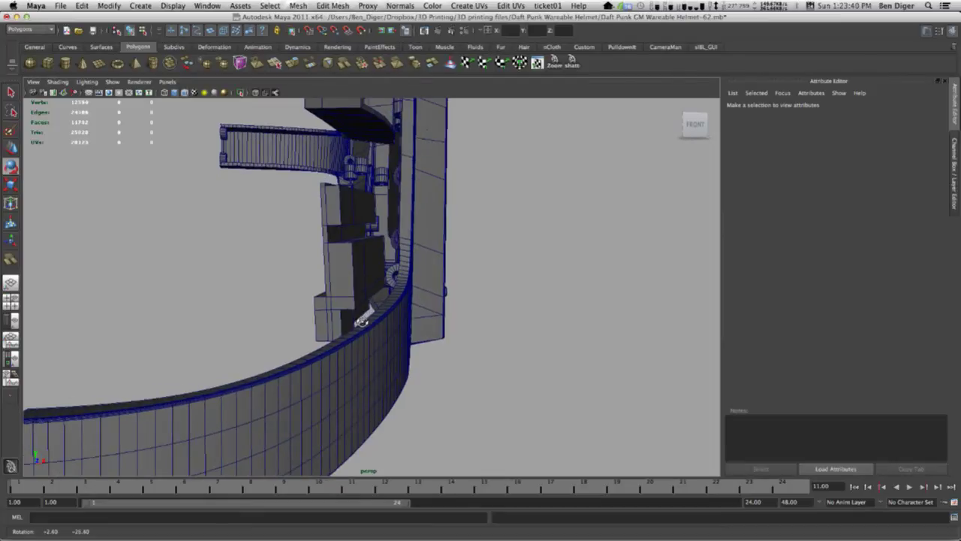
{"action": "left_click", "coordinate": [361, 275]}
{"action": "right_click_drag", "start_coordinate": [361, 275], "coordinate": [485, 365], "text": "alt"}
{"action": "left_click_drag", "start_coordinate": [485, 365], "coordinate": [466, 335], "text": "alt"}
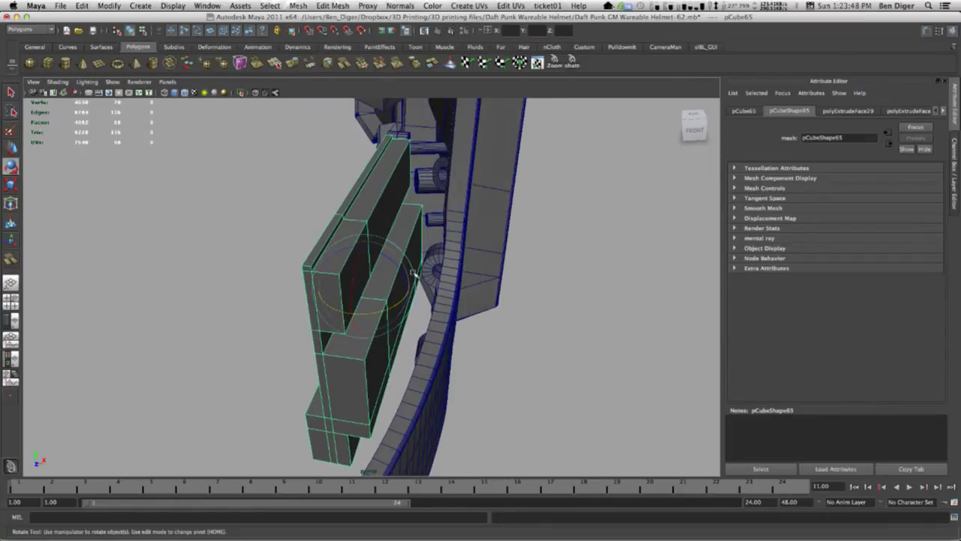
{"action": "left_click_drag", "start_coordinate": [462, 302], "coordinate": [410, 289], "text": "alt"}
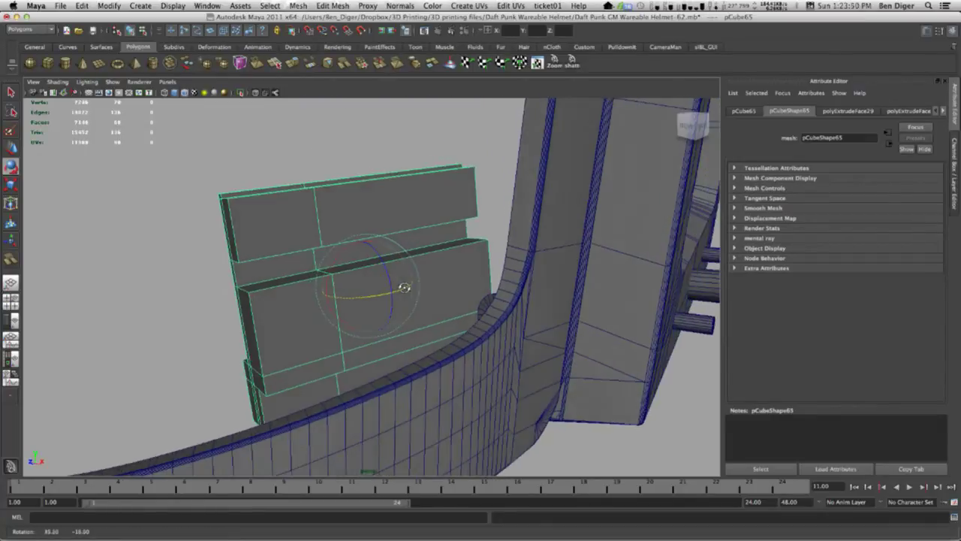
Raise the side plate slightly behind the lower arm and check its clearance from the front and outer side.
{"action": "key", "text": "w"}
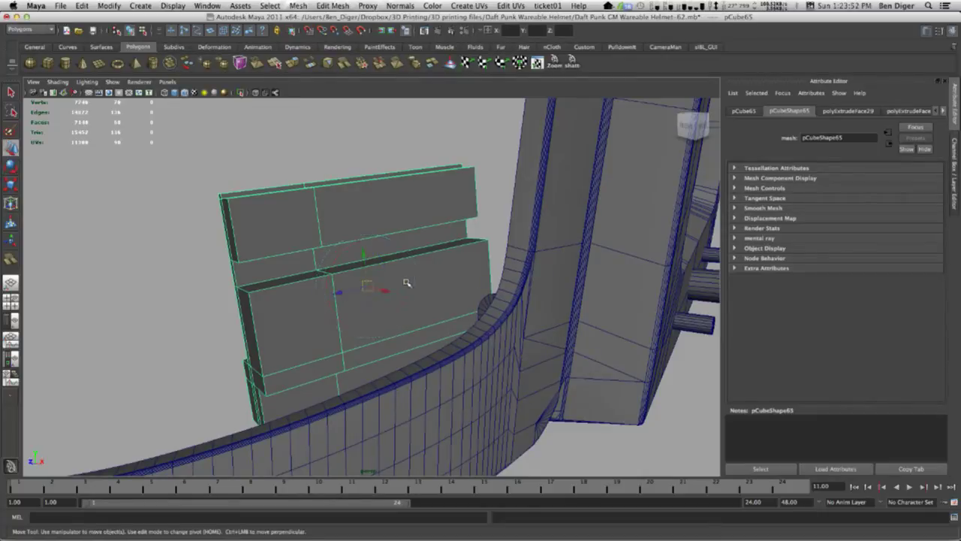
{"action": "left_click_drag", "start_coordinate": [367, 260], "coordinate": [424, 314], "text": "alt"}
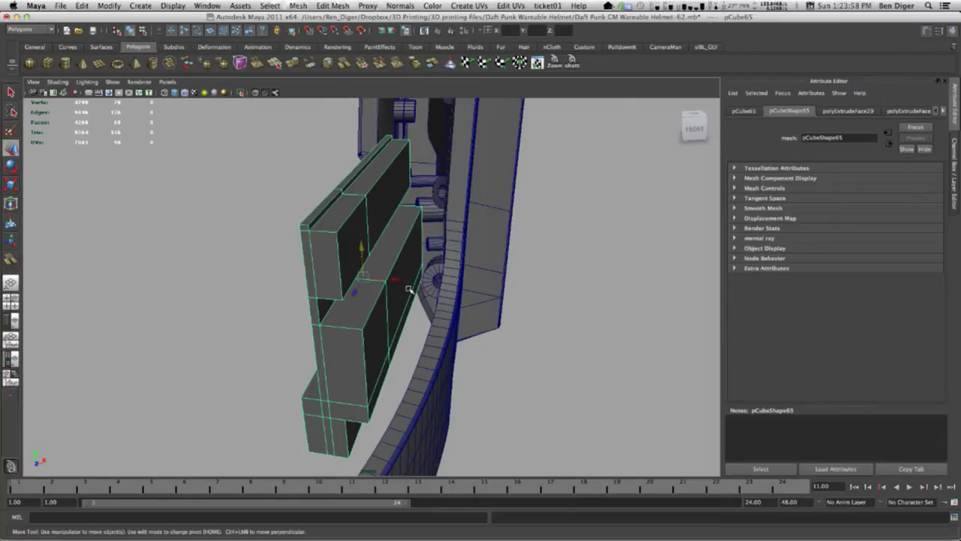
{"action": "left_click_drag", "start_coordinate": [409, 289], "coordinate": [346, 275], "text": "alt"}
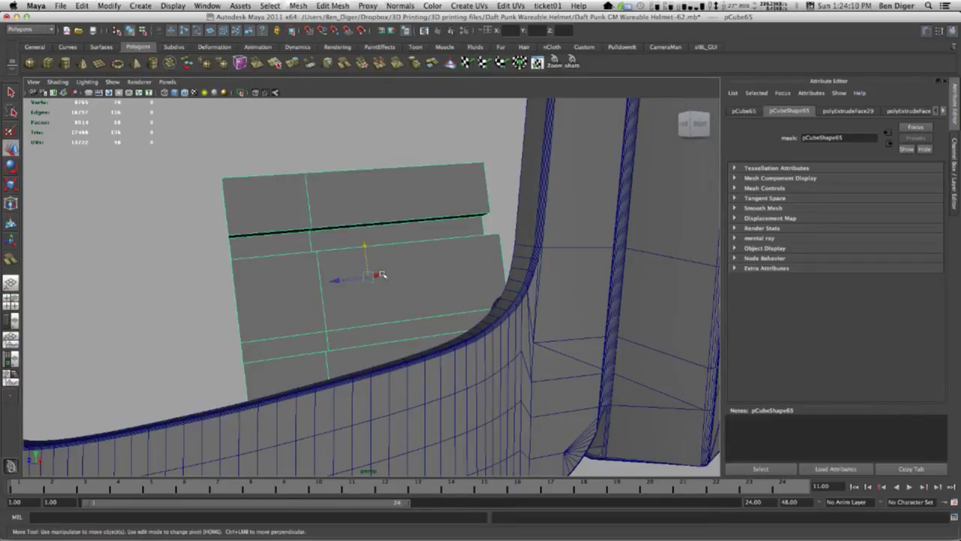
{"action": "left_click_drag", "start_coordinate": [381, 275], "coordinate": [435, 149], "text": "alt"}
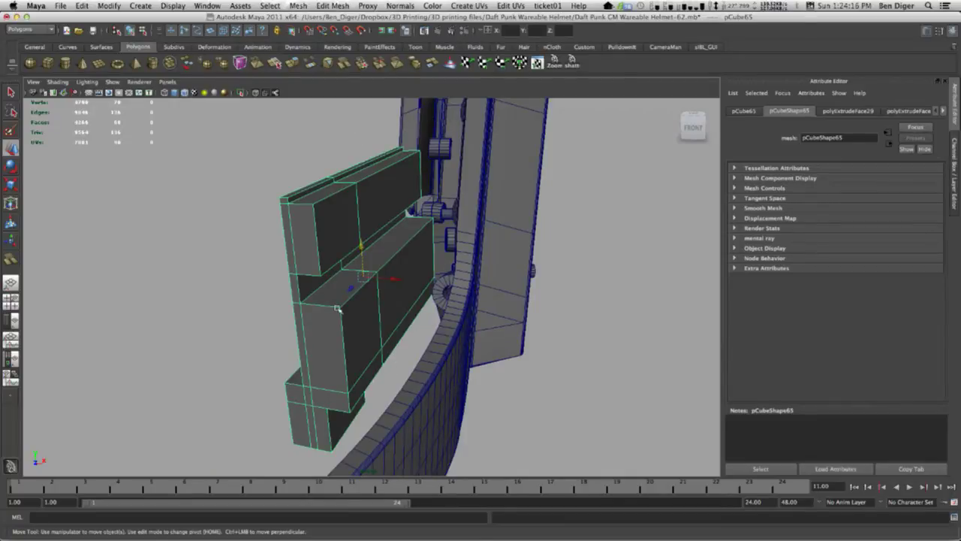
{"action": "left_click_drag", "start_coordinate": [449, 308], "coordinate": [393, 301], "text": "alt"}
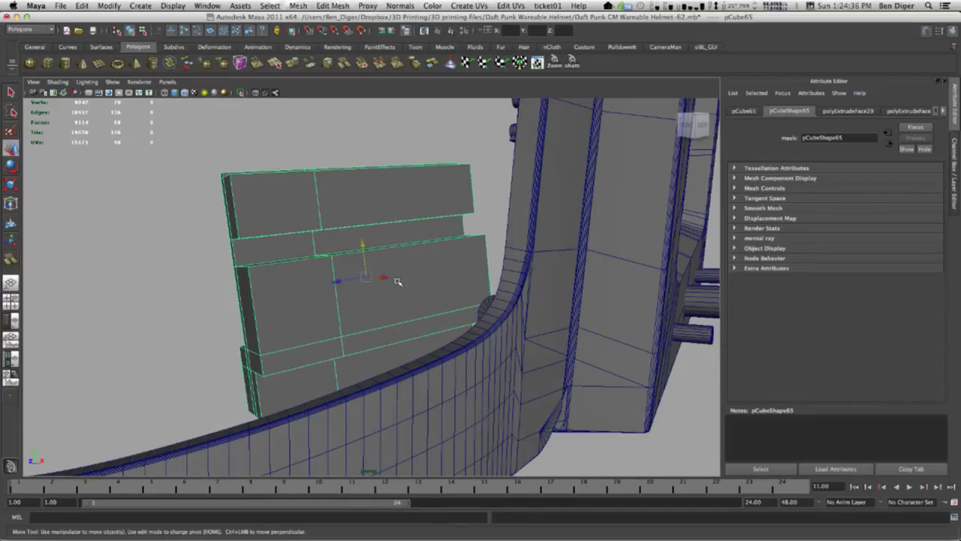
{"action": "left_click_drag", "start_coordinate": [371, 312], "coordinate": [322, 288], "text": "alt"}
Try to move the lower helmet side parts upward together with the side plate.
{"action": "scroll", "coordinate": [332, 274], "scroll_direction": "down", "scroll_amount": 10}
{"action": "scroll", "coordinate": [332, 275], "scroll_direction": "up", "scroll_amount": 5}
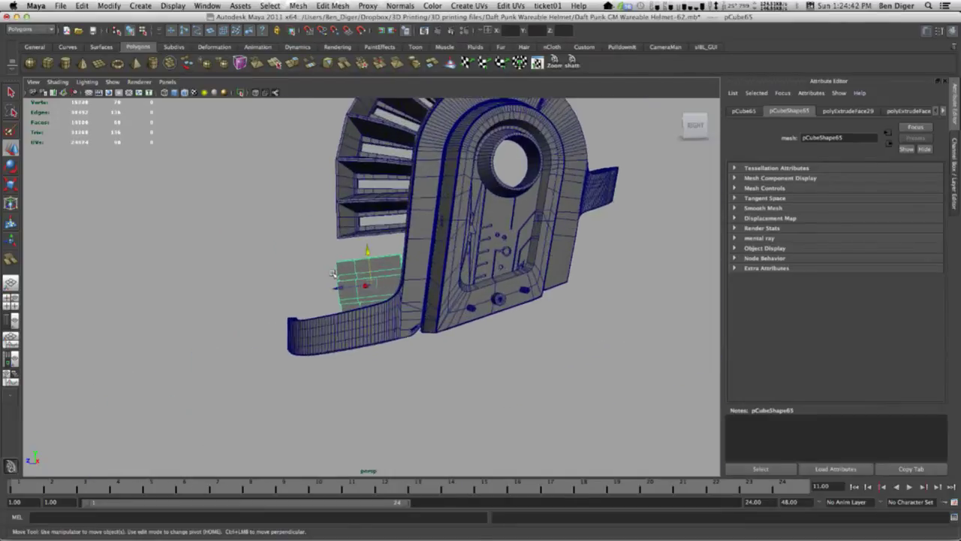
{"action": "middle_click_drag", "start_coordinate": [440, 238], "coordinate": [415, 253], "text": "alt"}
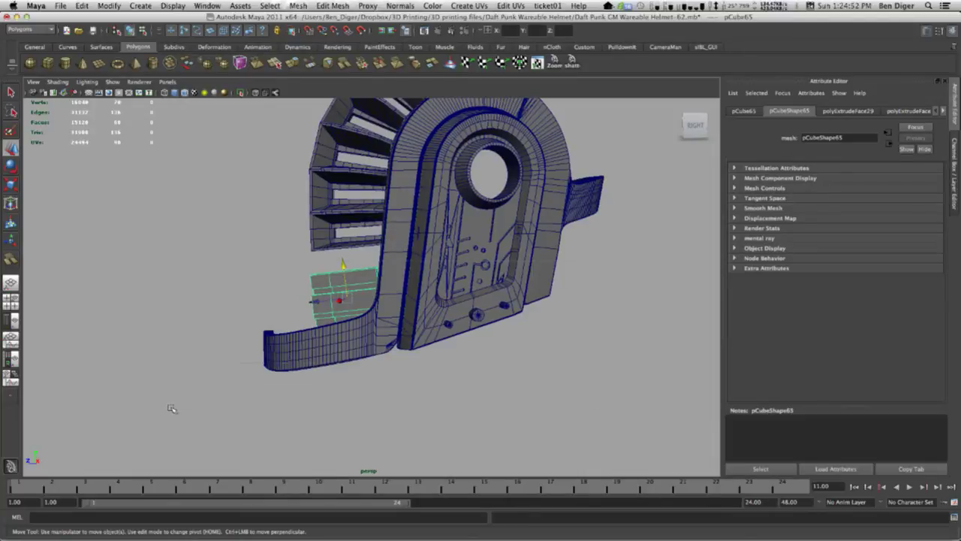
{"action": "left_click_drag", "start_coordinate": [173, 409], "coordinate": [542, 289]}
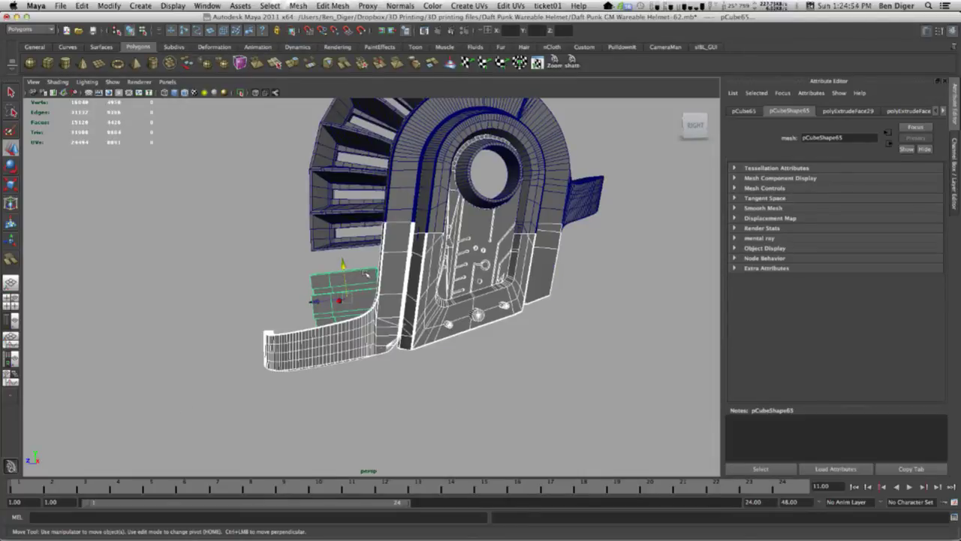
{"action": "left_click_drag", "start_coordinate": [342, 264], "coordinate": [343, 248]}
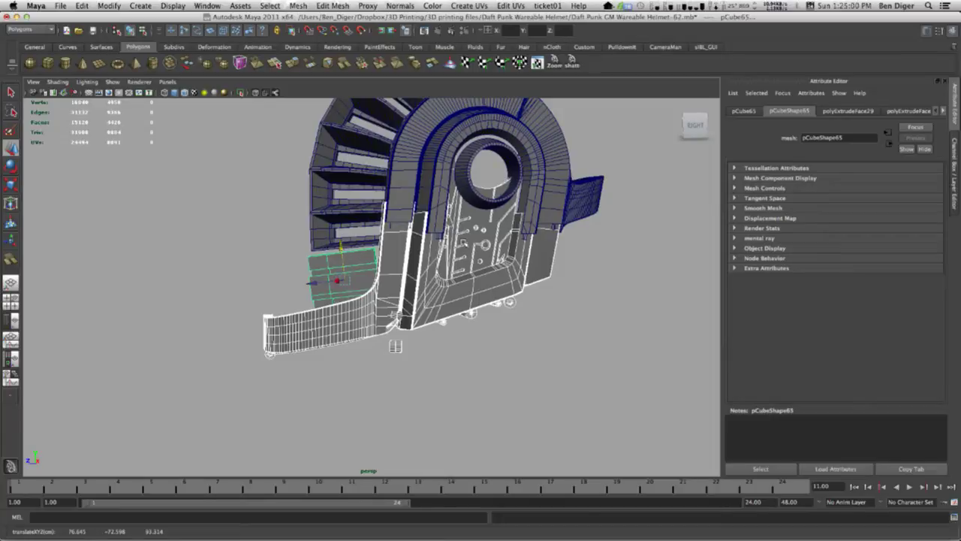
{"action": "key", "text": "ctrl+z"}
{"action": "left_click", "coordinate": [575, 329]}
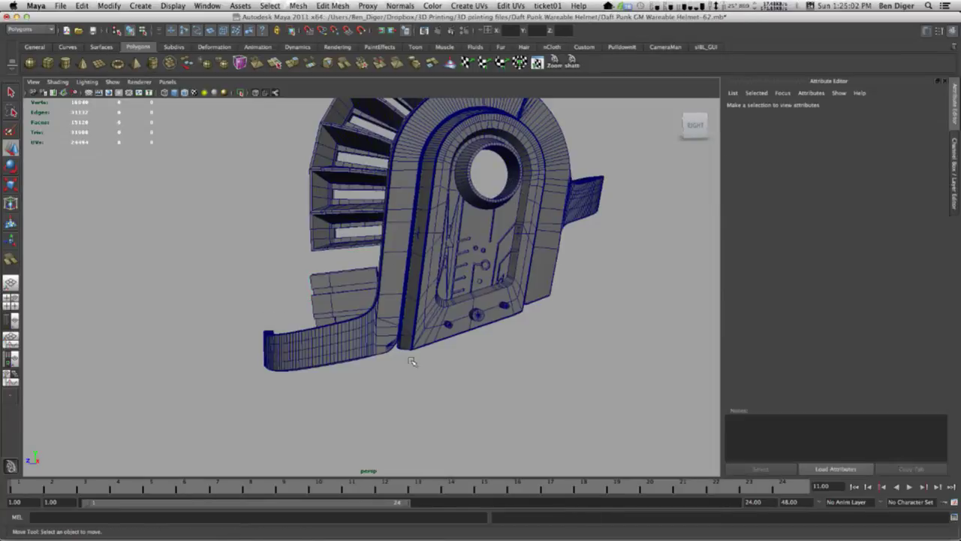
Hide the Sides, BackSupv2, EarCap, ElectronicSide and SideShroud layers, keeping the FrontChin layer displayed.
{"action": "mouse_move", "coordinate": [412, 361]}
{"action": "left_mouse_down", "text": "alt"}
{"action": "mouse_move", "coordinate": [465, 362]}
{"action": "mouse_move", "coordinate": [402, 360]}
{"action": "left_mouse_up", "text": "alt"}
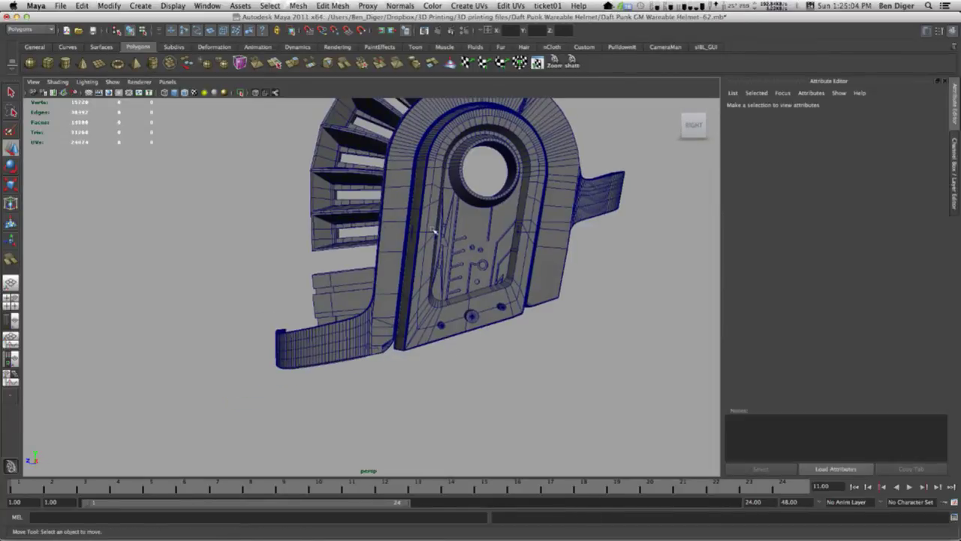
{"action": "left_click_drag", "start_coordinate": [338, 301], "coordinate": [302, 316], "text": "alt"}
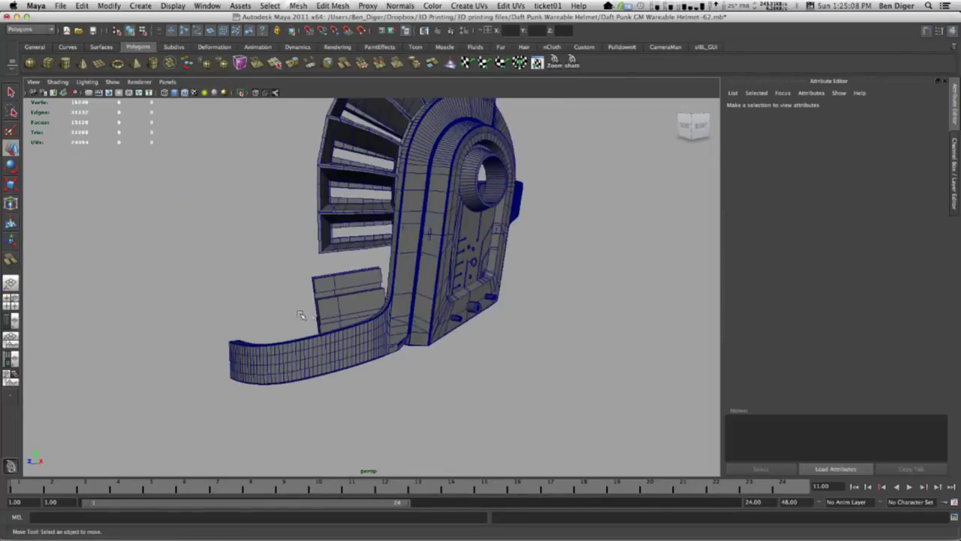
{"action": "left_click_drag", "start_coordinate": [376, 318], "coordinate": [481, 328], "text": "alt"}
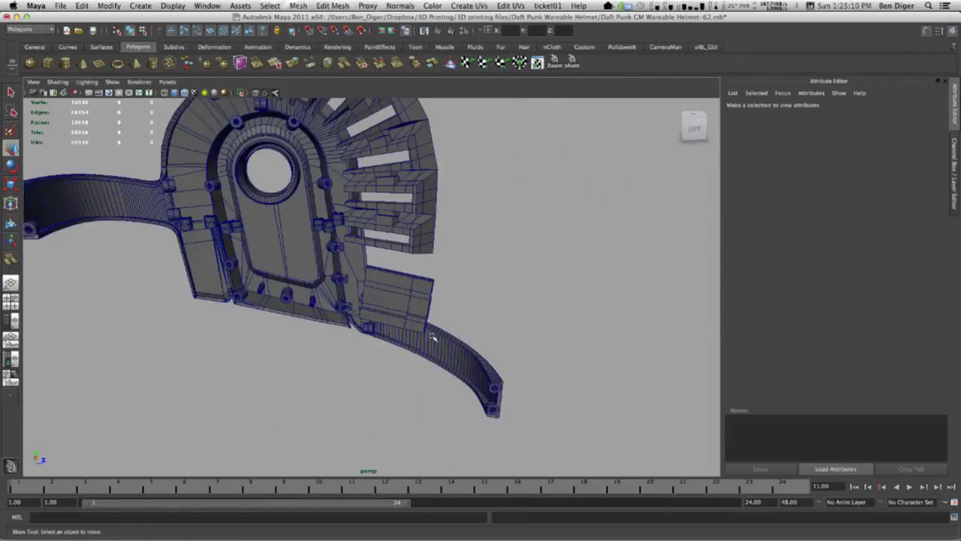
{"action": "left_click", "coordinate": [954, 144]}
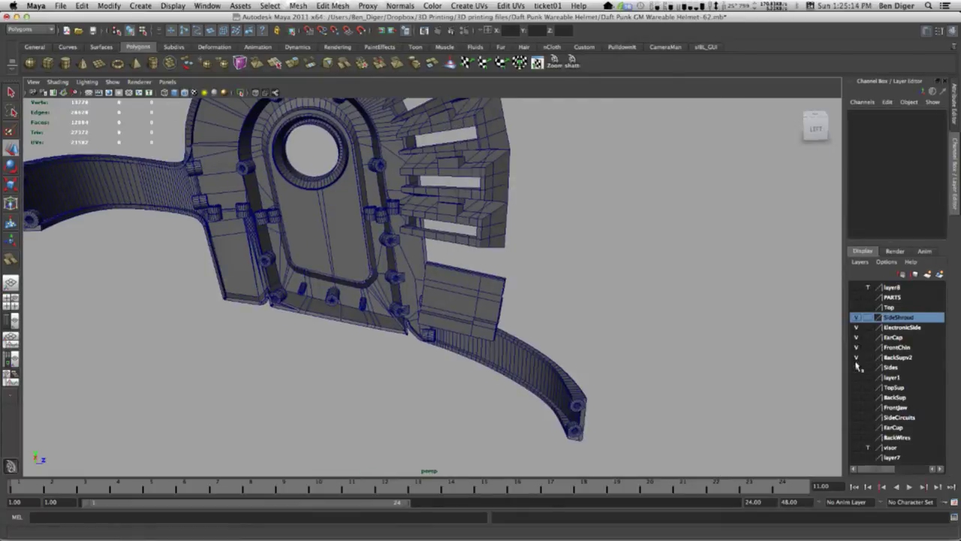
{"action": "left_click", "coordinate": [857, 367]}
{"action": "left_click", "coordinate": [858, 357]}
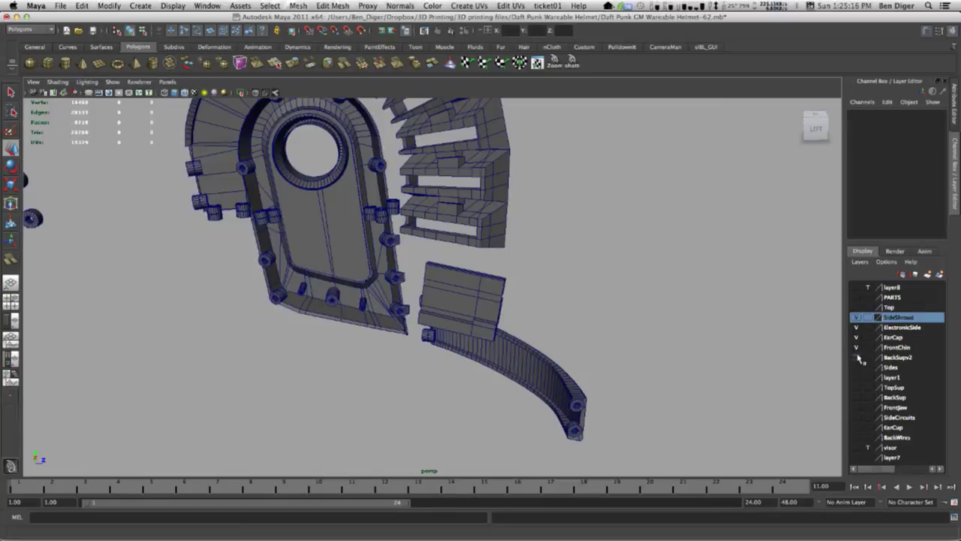
{"action": "left_click", "coordinate": [857, 338]}
{"action": "left_click", "coordinate": [861, 328]}
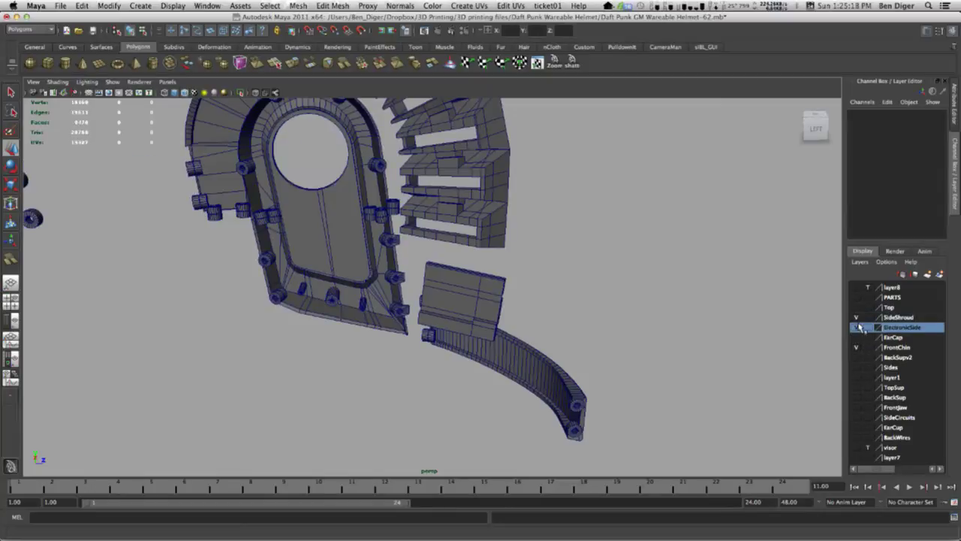
{"action": "left_click", "coordinate": [857, 317]}
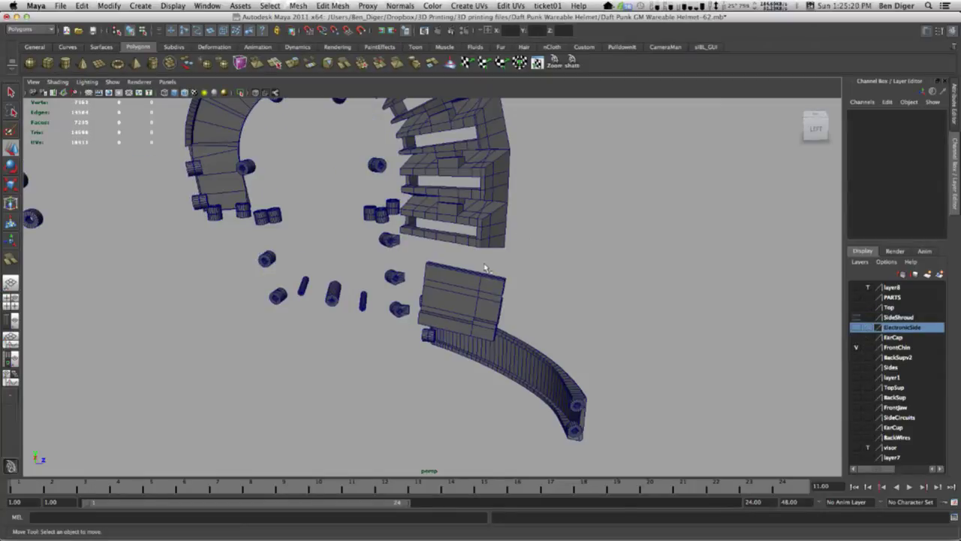
Delete the fins, the arched parts and the loose pegs, keeping only the side plate and the lower arm with its pegs.
{"action": "left_click_drag", "start_coordinate": [463, 293], "coordinate": [332, 247], "text": "alt"}
{"action": "scroll", "coordinate": [333, 247], "scroll_direction": "down", "scroll_amount": 5}
{"action": "left_click_drag", "start_coordinate": [459, 296], "coordinate": [413, 317], "text": "alt"}
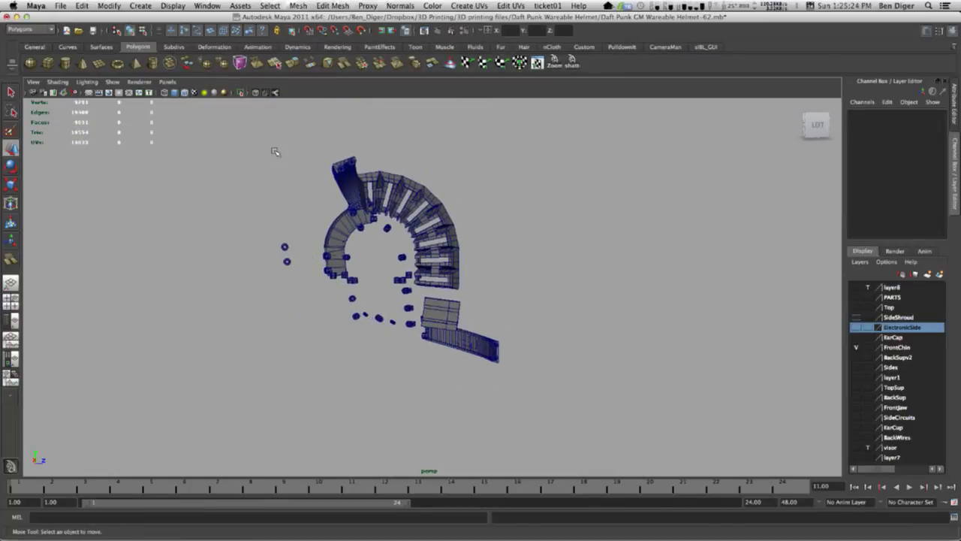
{"action": "left_click_drag", "start_coordinate": [275, 152], "coordinate": [386, 338]}
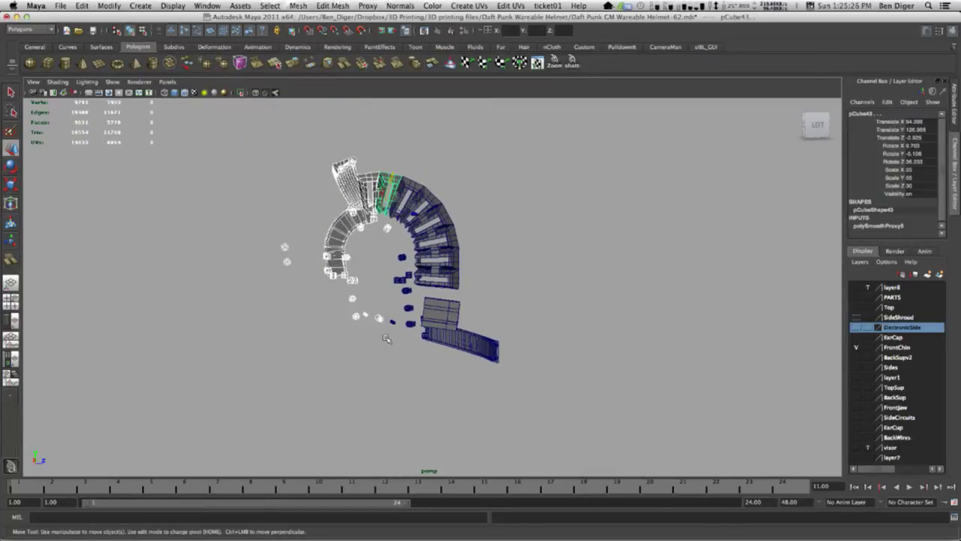
{"action": "key", "text": "Delete"}
{"action": "left_click_drag", "start_coordinate": [375, 176], "coordinate": [497, 294]}
{"action": "key", "text": "Delete"}
{"action": "left_click_drag", "start_coordinate": [413, 348], "coordinate": [413, 348]}
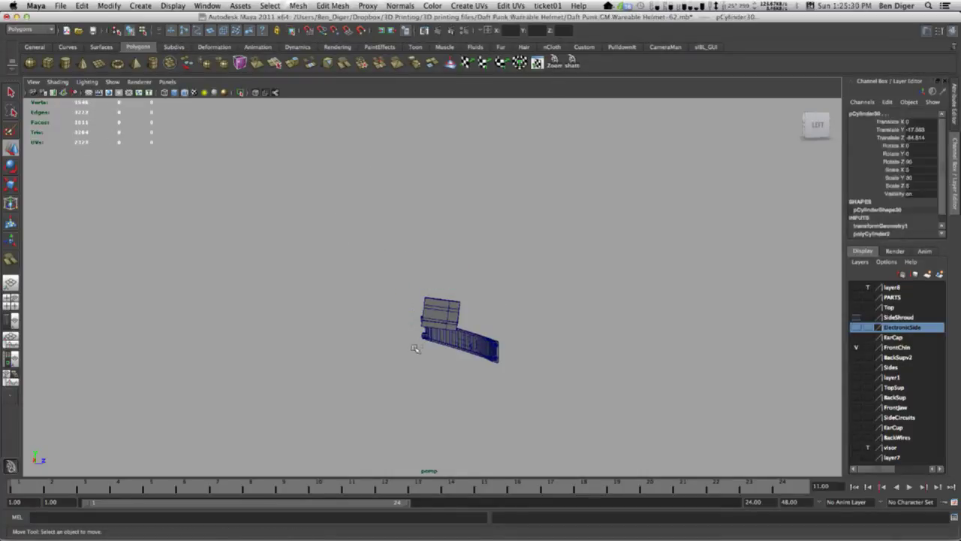
{"action": "key", "text": "Delete"}
Frame the side plate and lower arm and examine how they sit together from behind, in front and below.
{"action": "scroll", "coordinate": [490, 332], "scroll_direction": "up", "scroll_amount": 6}
{"action": "left_click_drag", "start_coordinate": [389, 304], "coordinate": [509, 406]}
{"action": "key", "text": "f"}
{"action": "left_click", "coordinate": [557, 298]}
{"action": "left_click_drag", "start_coordinate": [557, 298], "coordinate": [495, 334], "text": "alt"}
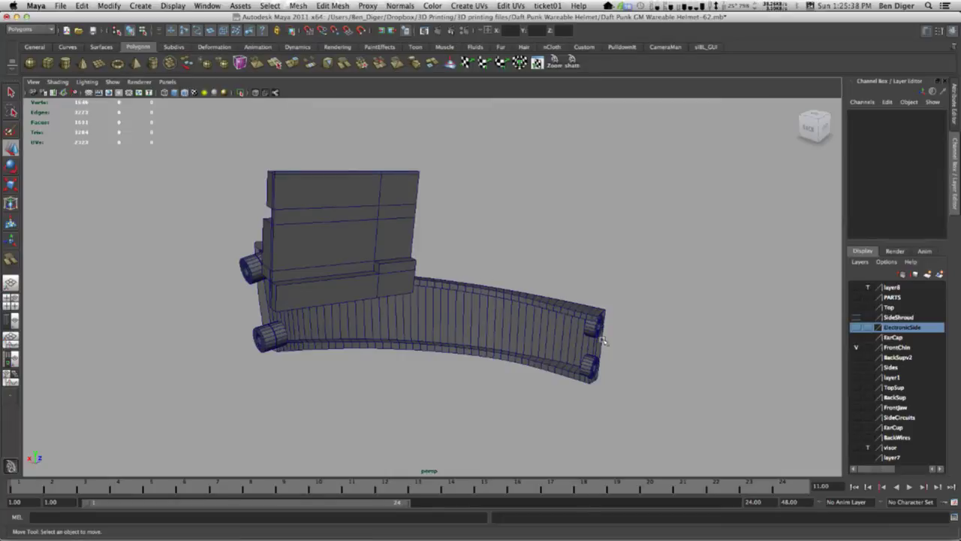
{"action": "left_click_drag", "start_coordinate": [623, 289], "coordinate": [456, 290], "text": "alt"}
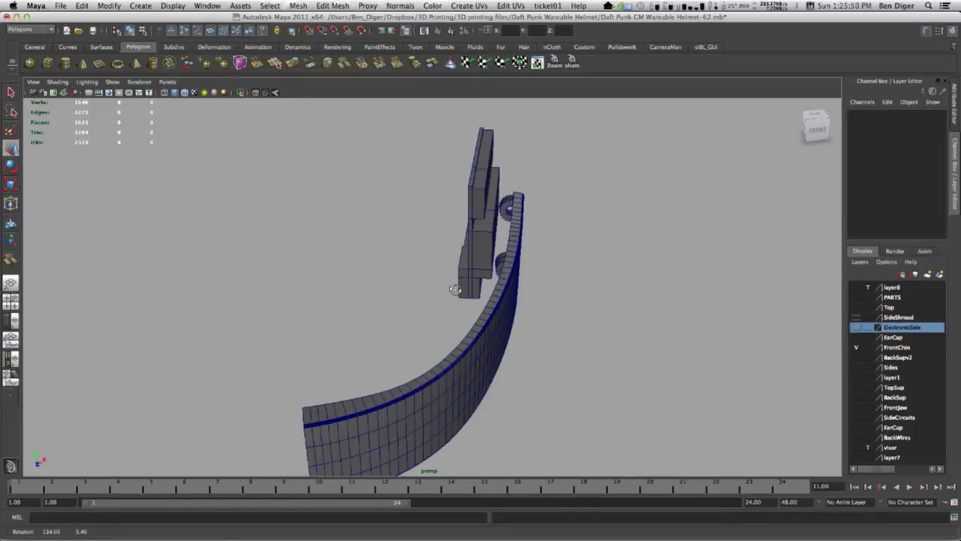
{"action": "left_click_drag", "start_coordinate": [468, 268], "coordinate": [297, 252], "text": "alt"}
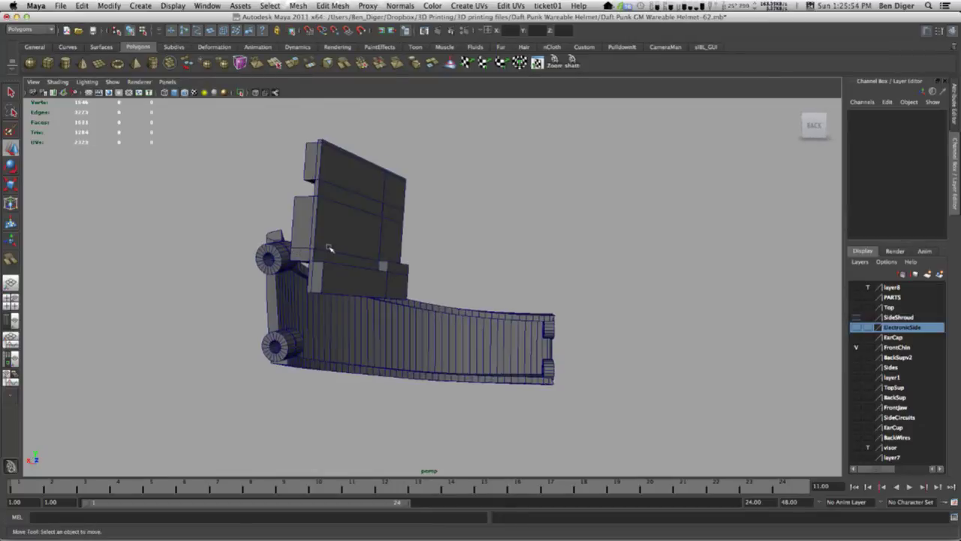
{"action": "left_click_drag", "start_coordinate": [442, 258], "coordinate": [458, 228], "text": "alt"}
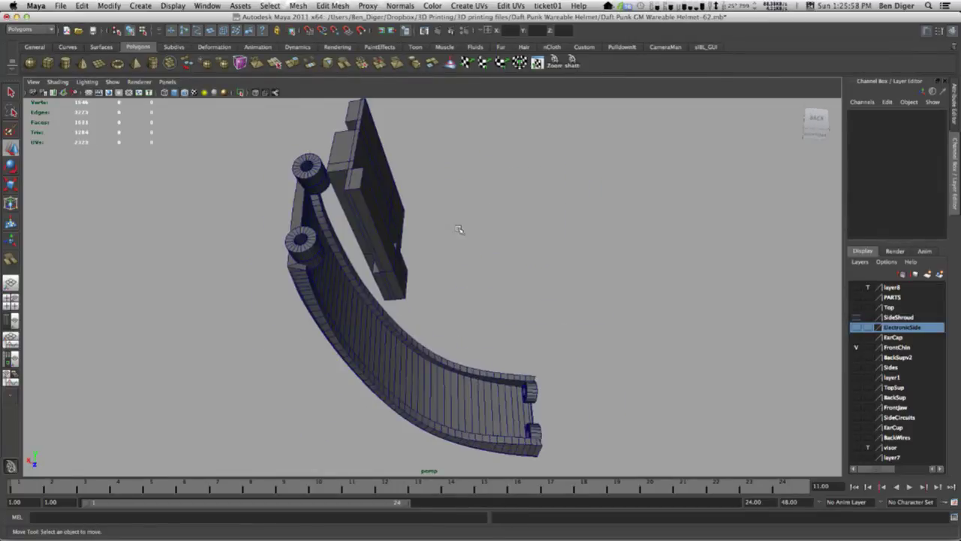
Switch to the top view, frame the side plate and lower arm, and turn the view by 180 degrees.
{"action": "key", "text": "space"}
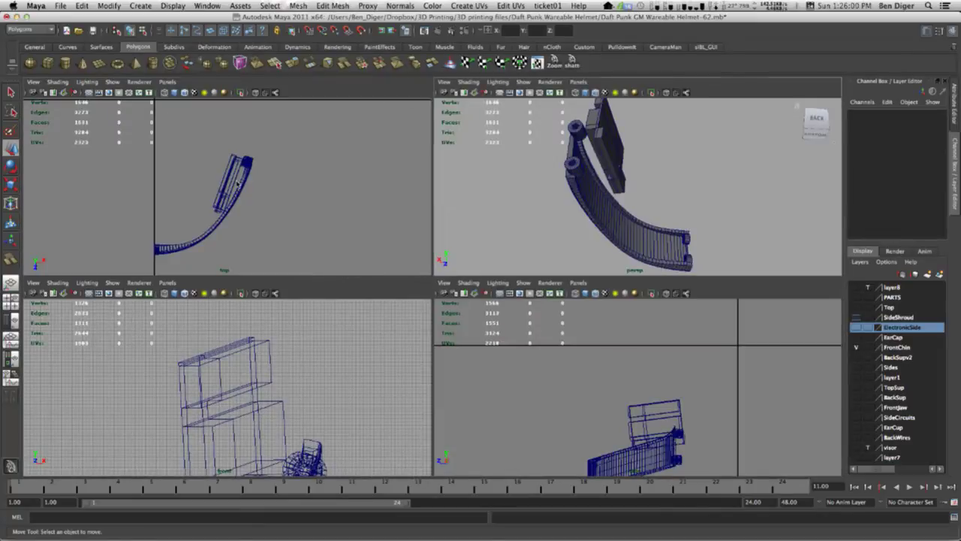
{"action": "key", "text": "space"}
{"action": "scroll", "coordinate": [323, 199], "scroll_direction": "down", "scroll_amount": 5}
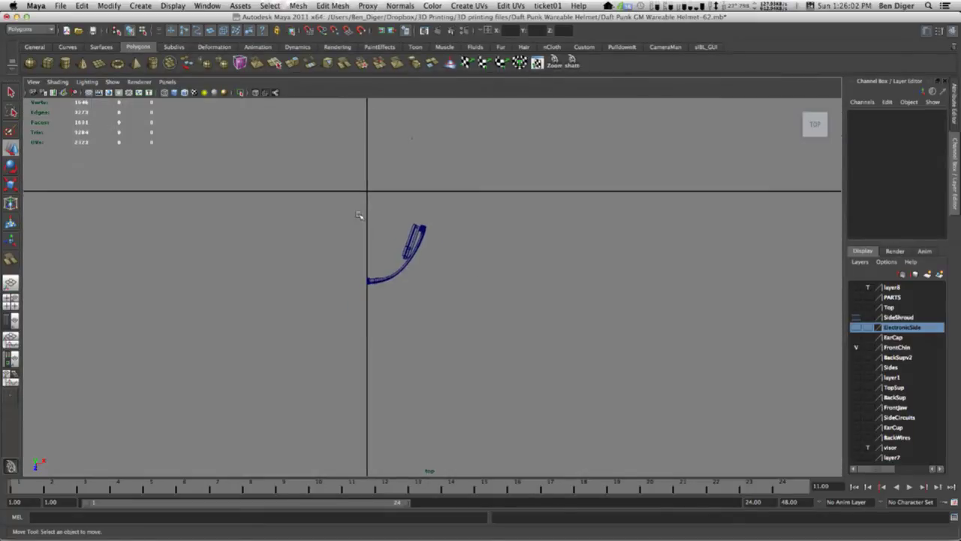
{"action": "left_click_drag", "start_coordinate": [361, 215], "coordinate": [495, 302]}
{"action": "key", "text": "f"}
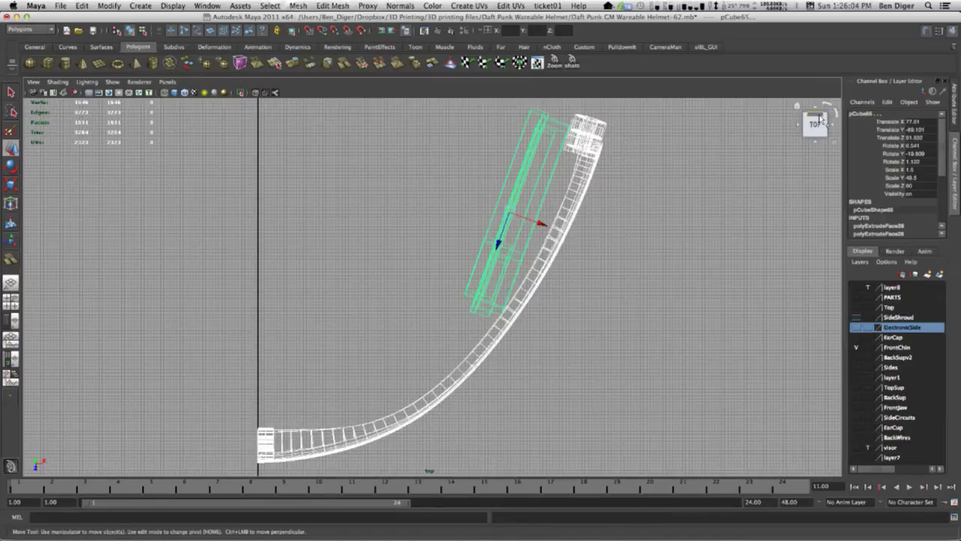
{"action": "left_click", "coordinate": [832, 108]}
{"action": "left_click", "coordinate": [831, 108]}
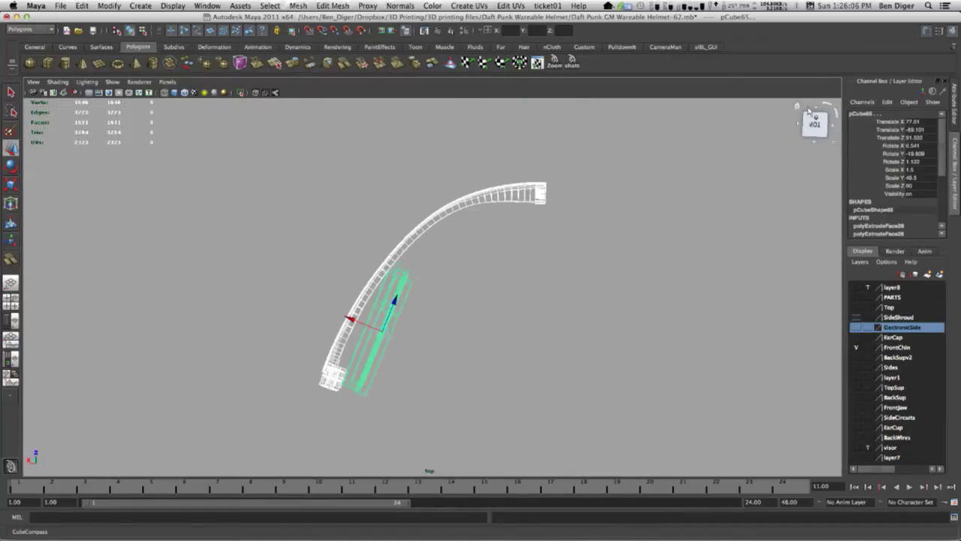
{"action": "left_click", "coordinate": [453, 270]}
{"action": "middle_click_drag", "start_coordinate": [481, 278], "coordinate": [400, 251], "text": "alt"}
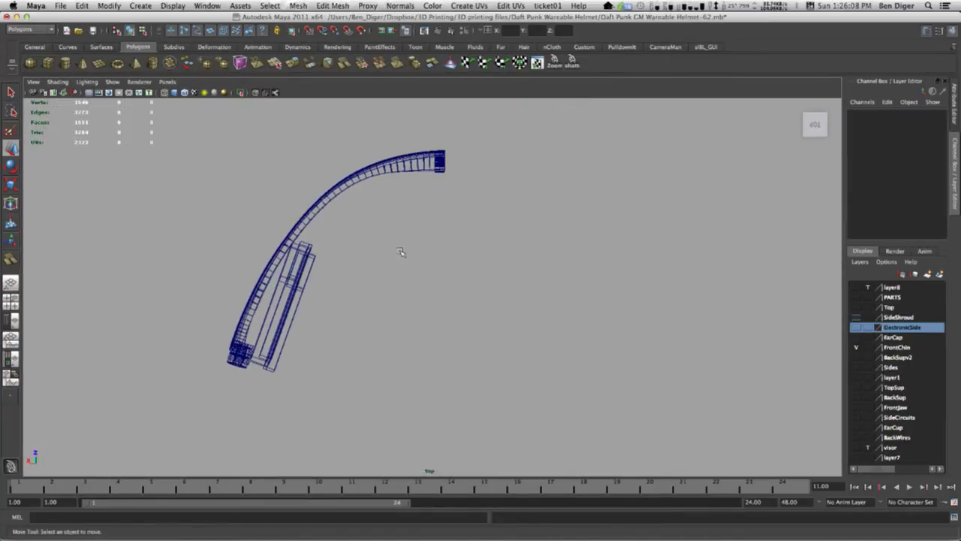
Display the grid in the top view and frame the side plate and lower arm against the centre line.
{"action": "scroll", "coordinate": [400, 252], "scroll_direction": "up", "scroll_amount": 3}
{"action": "scroll", "coordinate": [401, 252], "scroll_direction": "up", "scroll_amount": 2}
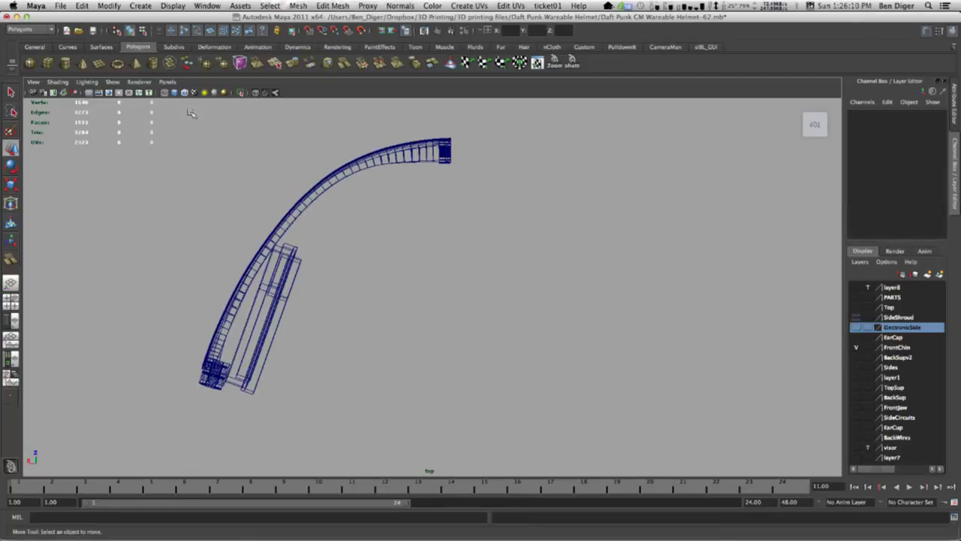
{"action": "left_click_drag", "start_coordinate": [220, 306], "coordinate": [311, 334]}
{"action": "key", "text": "f"}
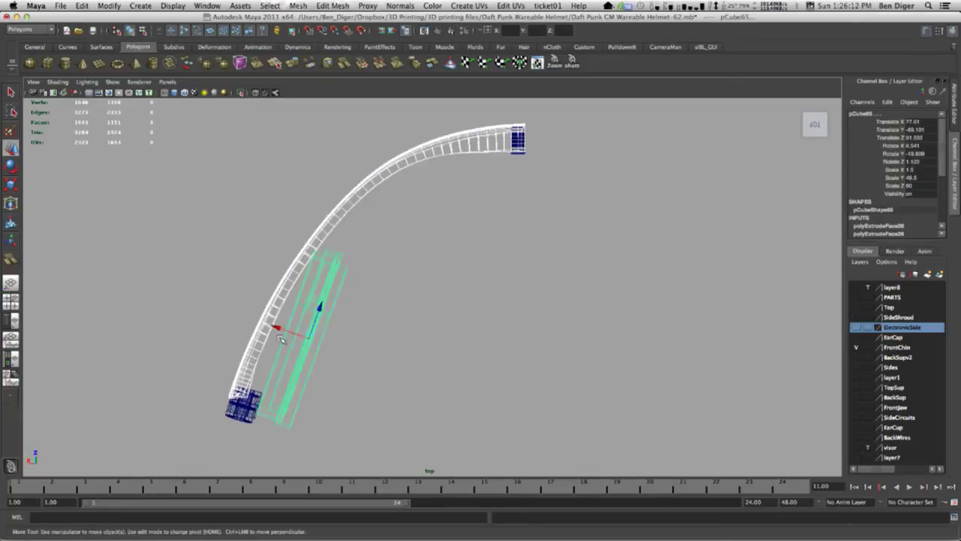
{"action": "left_click", "coordinate": [538, 304]}
{"action": "left_click", "coordinate": [809, 128]}
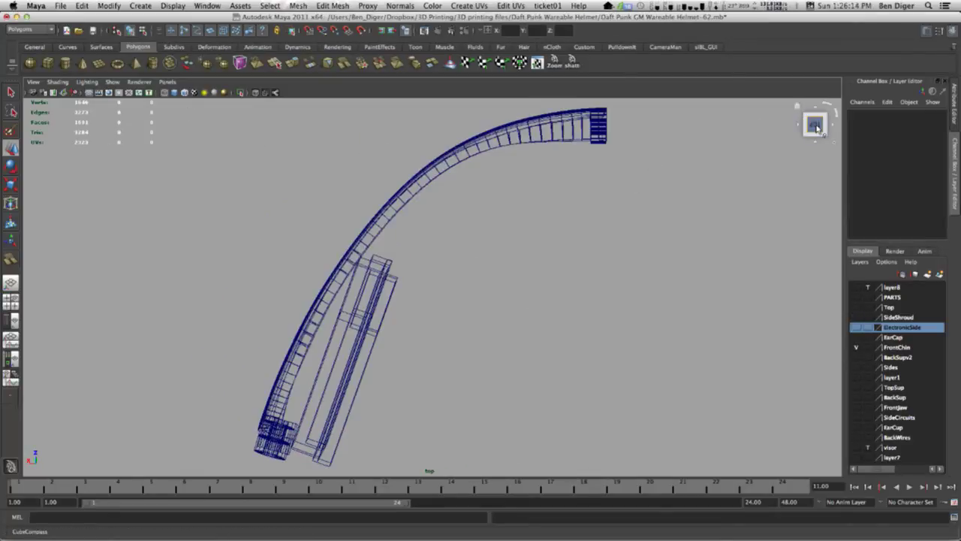
{"action": "scroll", "coordinate": [478, 280], "scroll_direction": "up", "scroll_amount": 10}
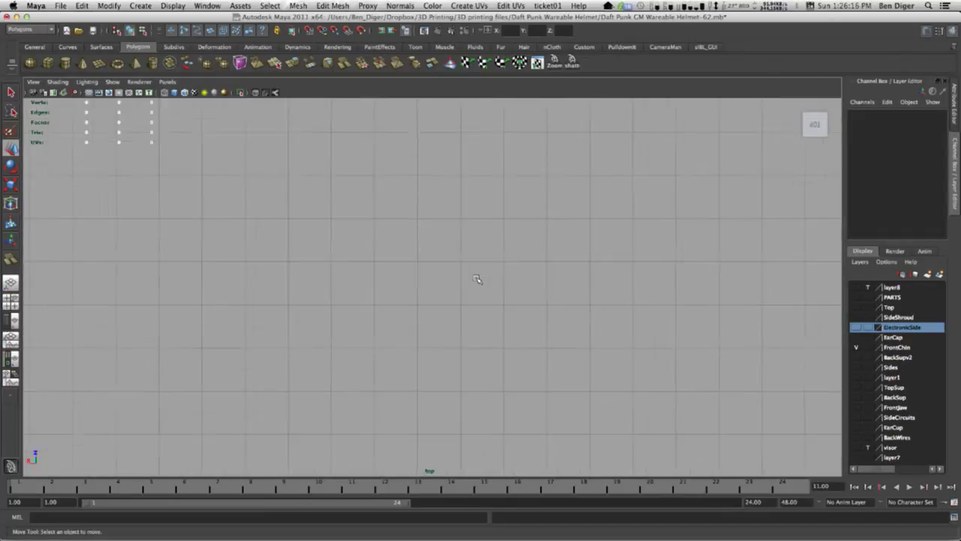
{"action": "scroll", "coordinate": [476, 278], "scroll_direction": "down", "scroll_amount": 5}
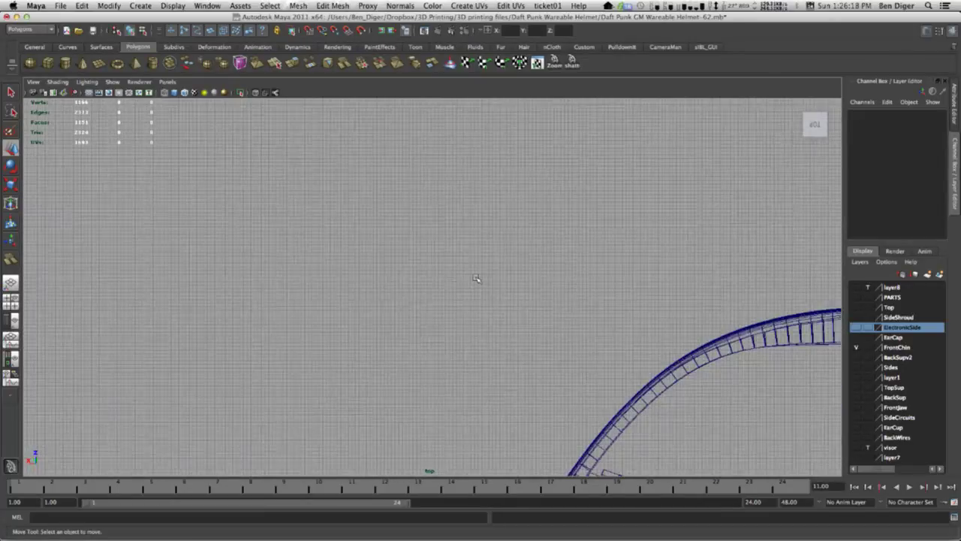
{"action": "left_click_drag", "start_coordinate": [460, 262], "coordinate": [650, 423]}
{"action": "key", "text": "f"}
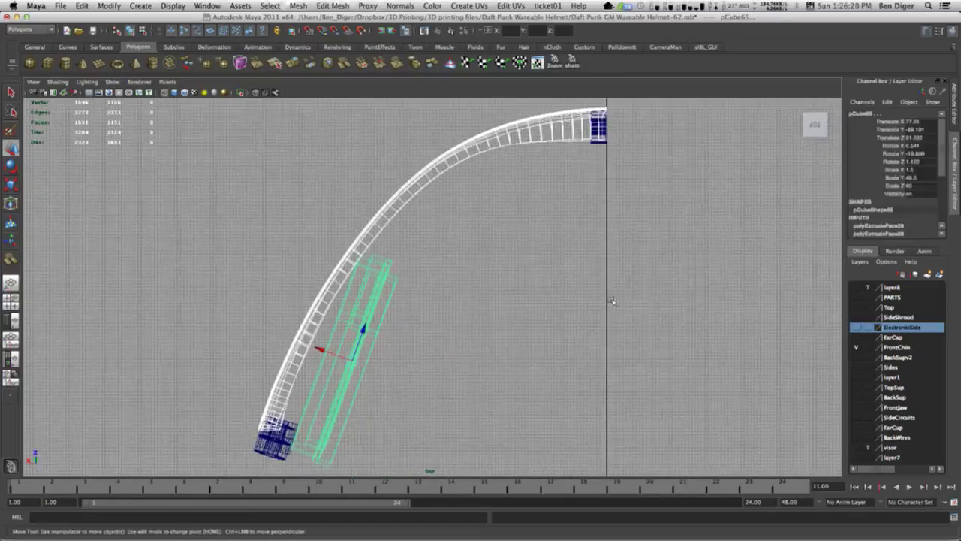
{"action": "left_click", "coordinate": [646, 410]}
{"action": "left_click_drag", "start_coordinate": [249, 445], "coordinate": [282, 459]}
{"action": "left_click", "coordinate": [557, 239]}
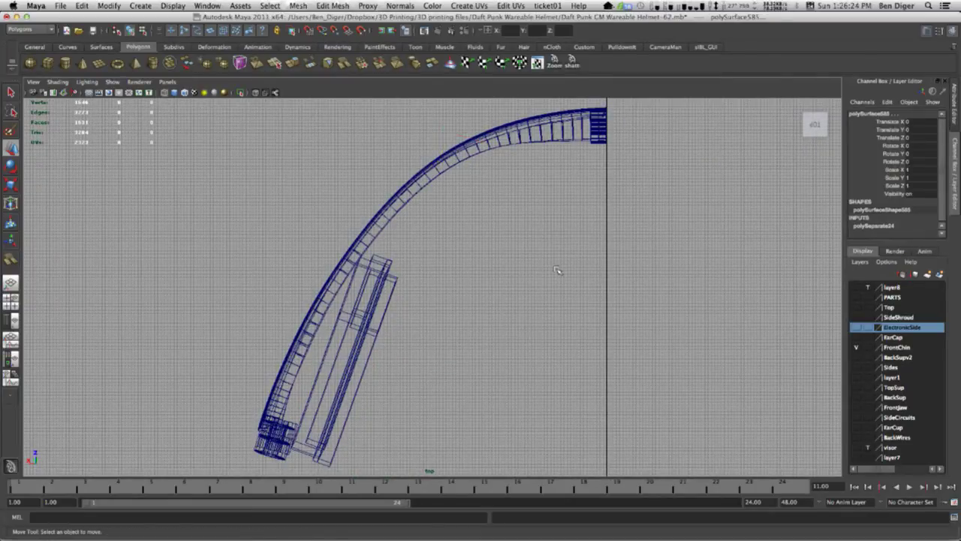
{"action": "middle_click_drag", "start_coordinate": [502, 321], "coordinate": [462, 295], "text": "alt"}
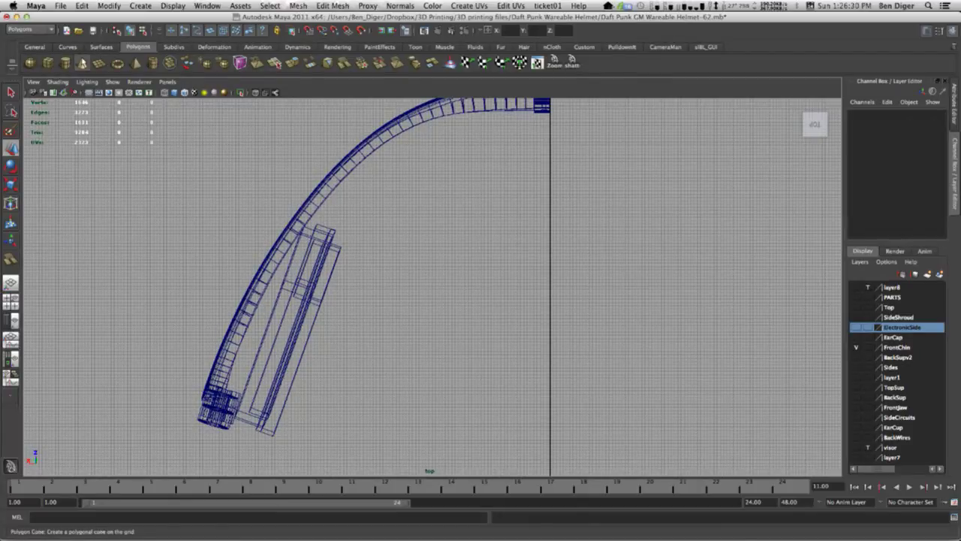
Place a polygon cylinder beside the centre line and set its X, Y and Z scale to 0.5.
{"action": "double_click", "coordinate": [81, 63]}
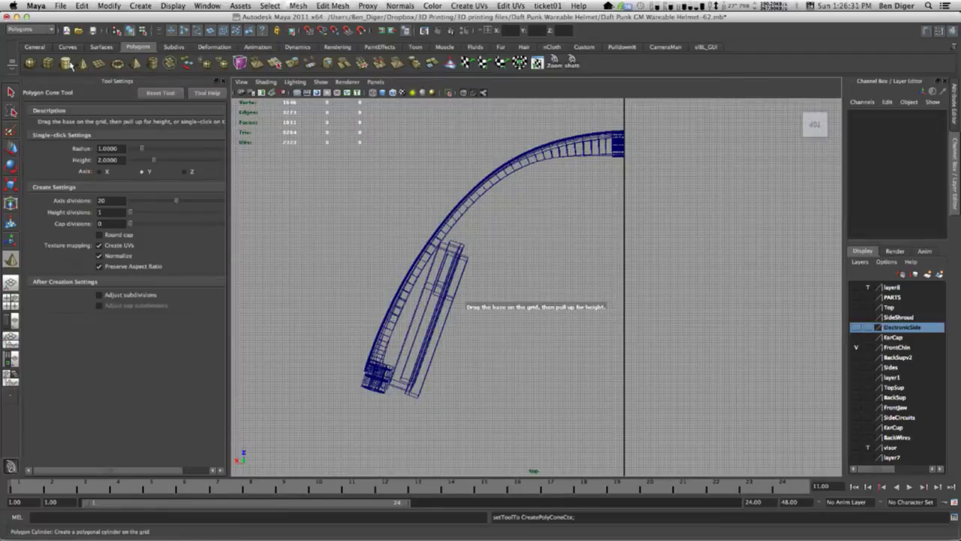
{"action": "left_click", "coordinate": [222, 81]}
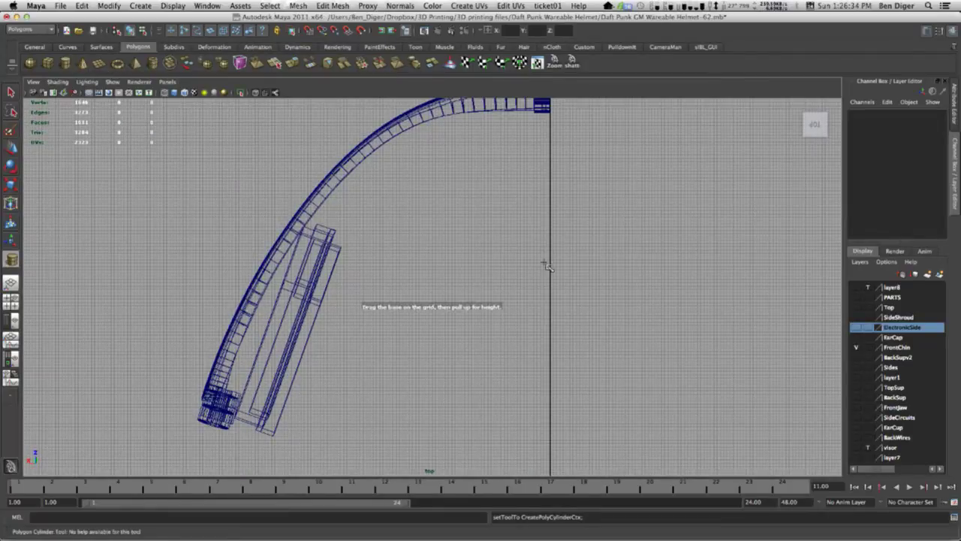
{"action": "left_click", "coordinate": [539, 267]}
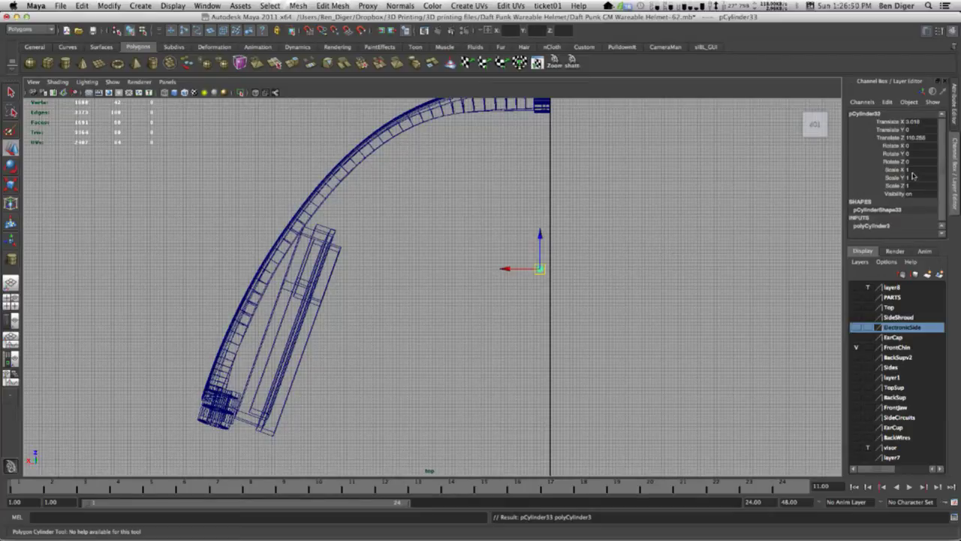
{"action": "left_click_drag", "start_coordinate": [912, 170], "coordinate": [913, 185]}
{"action": "type", "text": "0.5"}
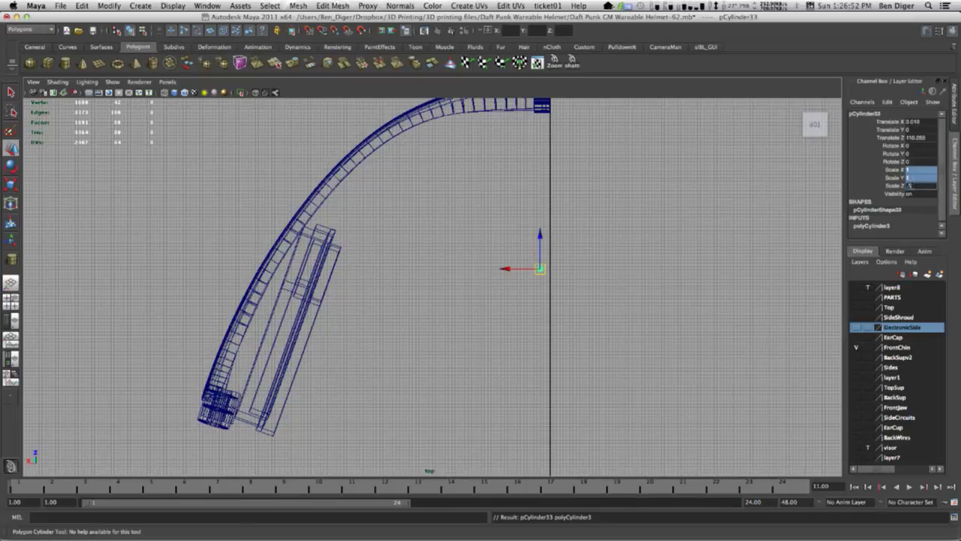
{"action": "key", "text": "Return"}
Freeze the cylinder's transformations and set its X, Y and Z scale to 10.
{"action": "left_click", "coordinate": [160, 5]}
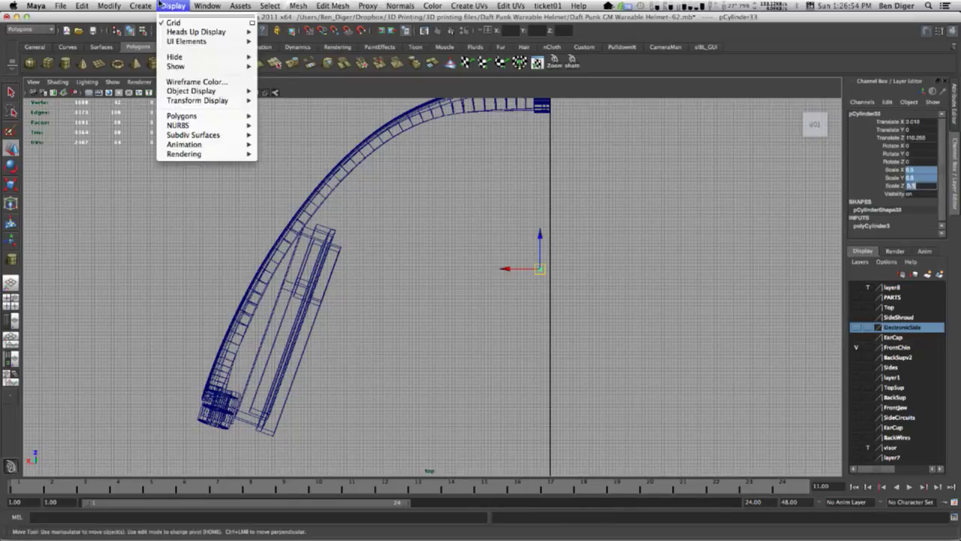
{"action": "left_click", "coordinate": [160, 4]}
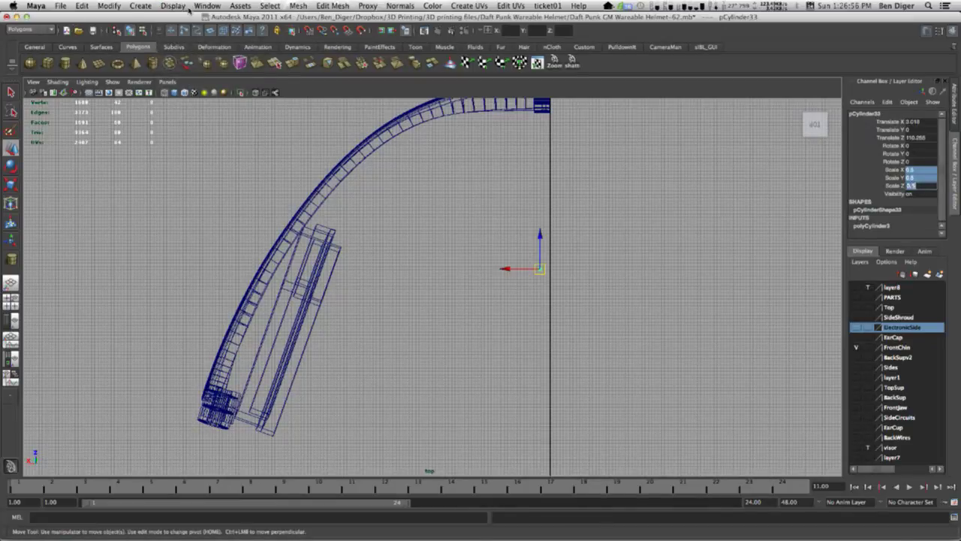
{"action": "left_click", "coordinate": [110, 6]}
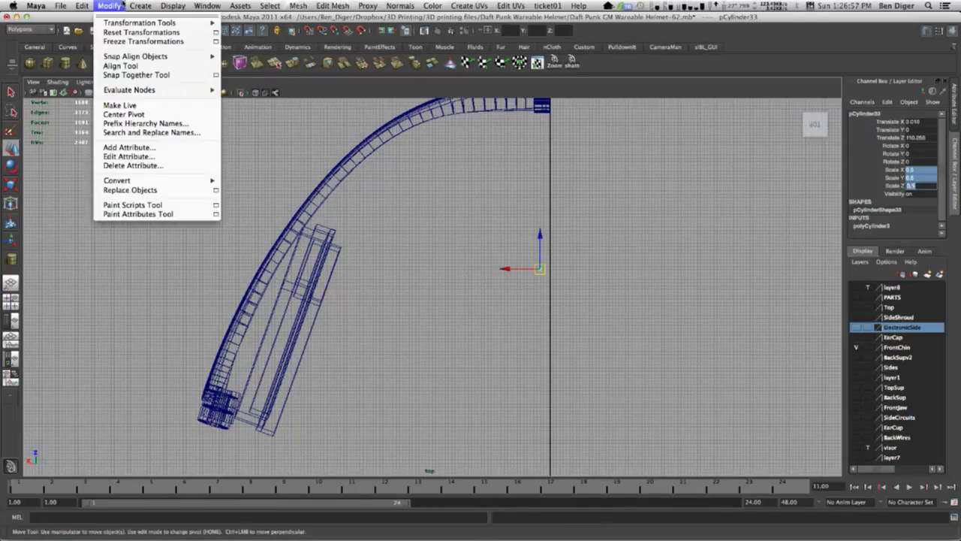
{"action": "left_click", "coordinate": [128, 41]}
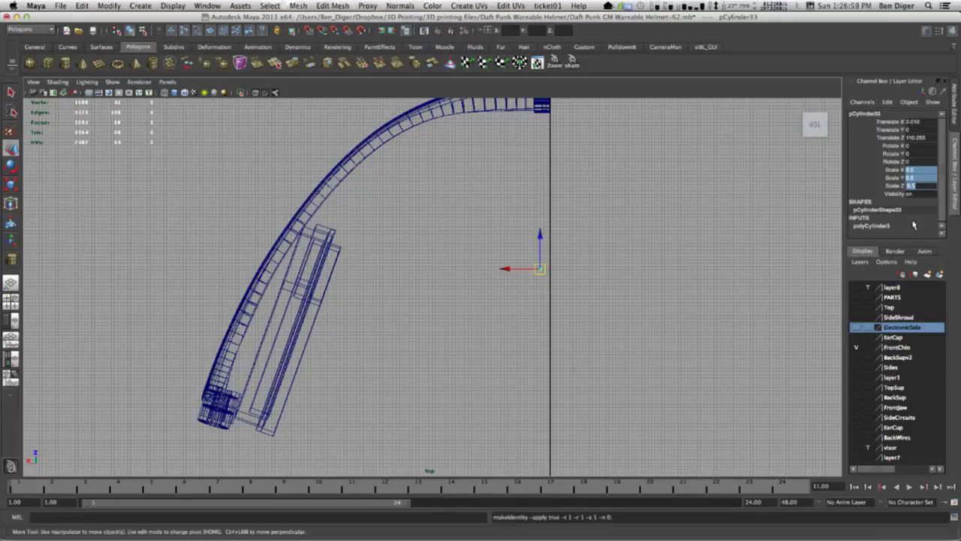
{"action": "left_click", "coordinate": [916, 171]}
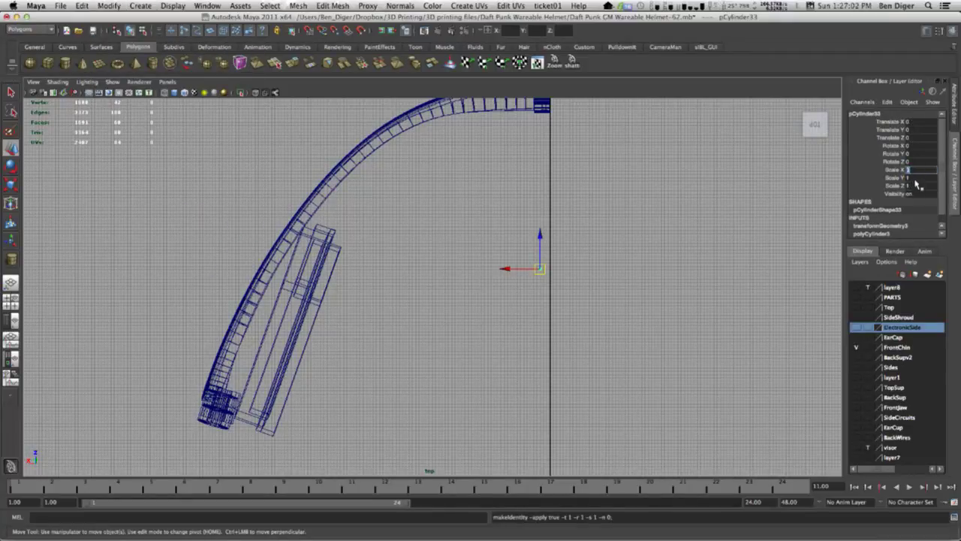
{"action": "left_click", "coordinate": [918, 186], "text": "shift"}
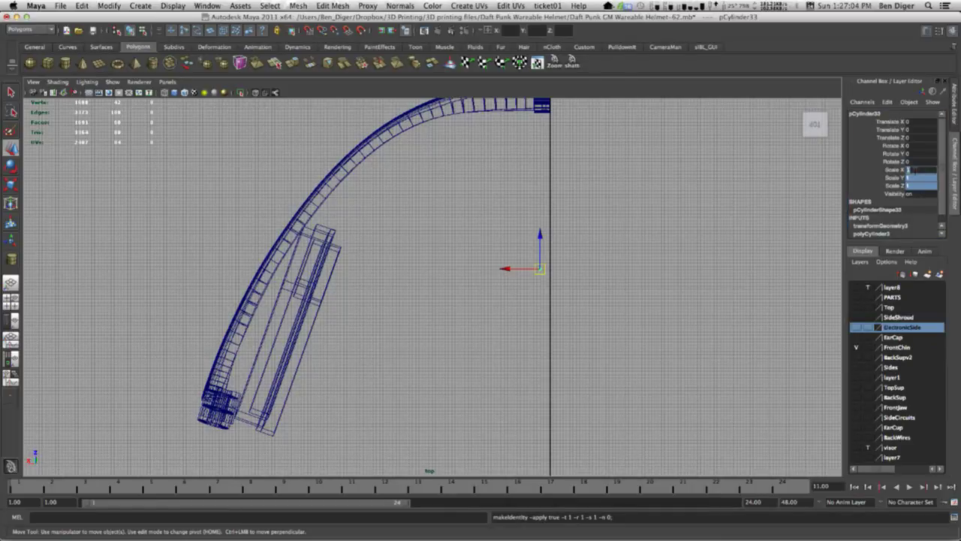
{"action": "left_click", "coordinate": [540, 268]}
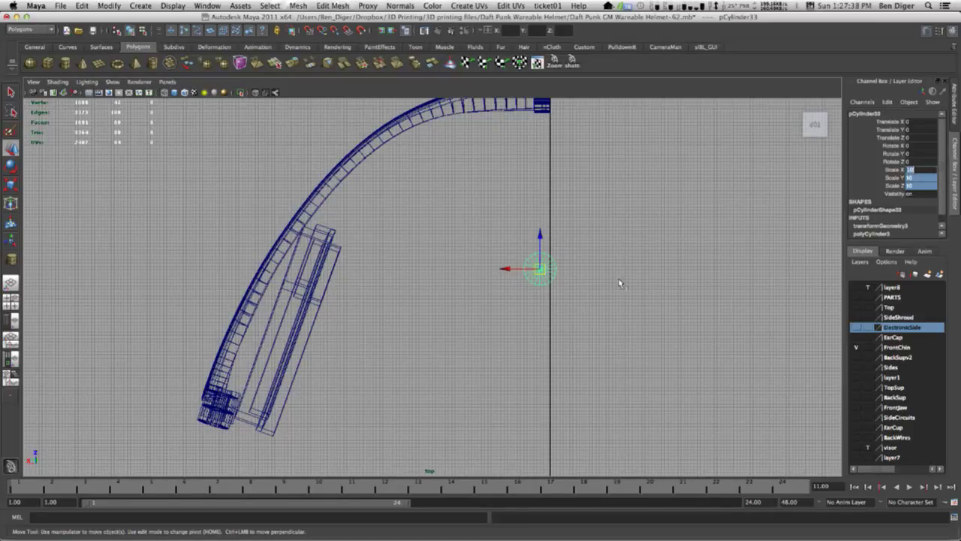
Delete the cylinder beside the centre line.
{"action": "middle_click_drag", "start_coordinate": [626, 275], "coordinate": [515, 301], "text": "alt"}
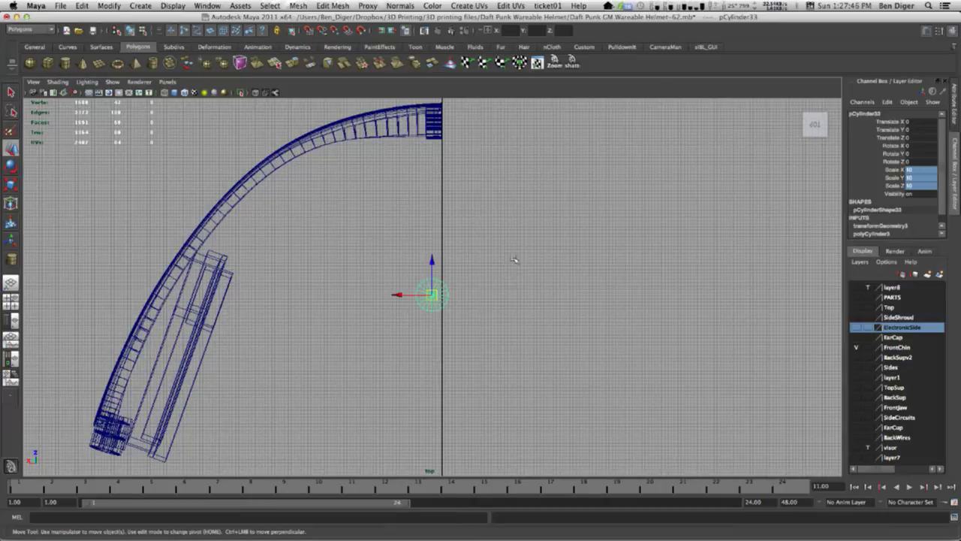
{"action": "left_click", "coordinate": [487, 251]}
{"action": "left_click", "coordinate": [424, 296]}
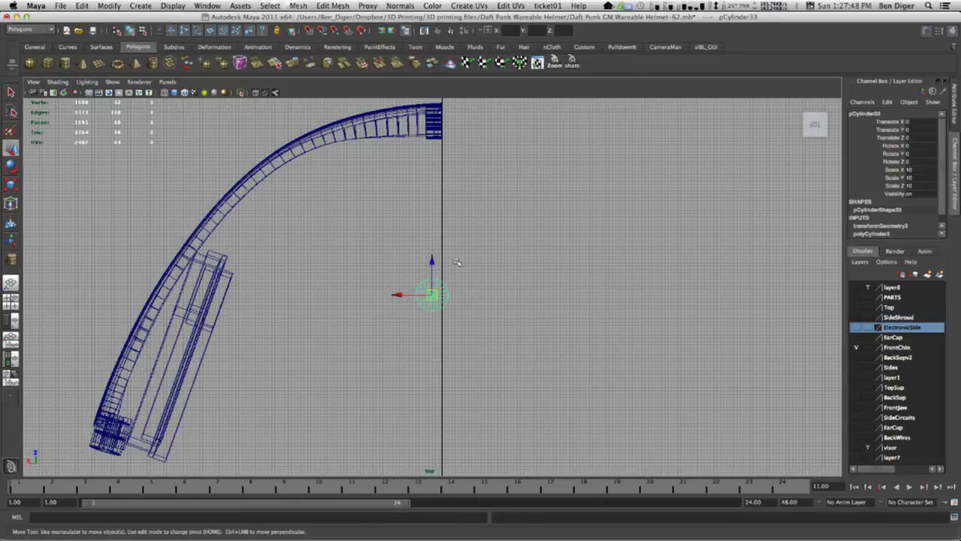
{"action": "left_click", "coordinate": [411, 300]}
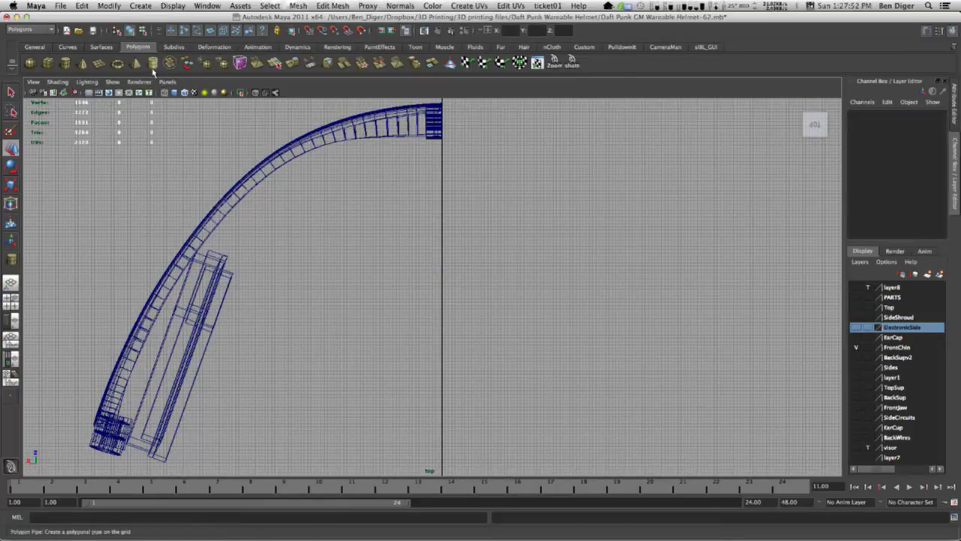
Place a polygon pipe on the centre line with X, Y and Z scale 0.5, and freeze its transformations.
{"action": "left_click", "coordinate": [153, 66]}
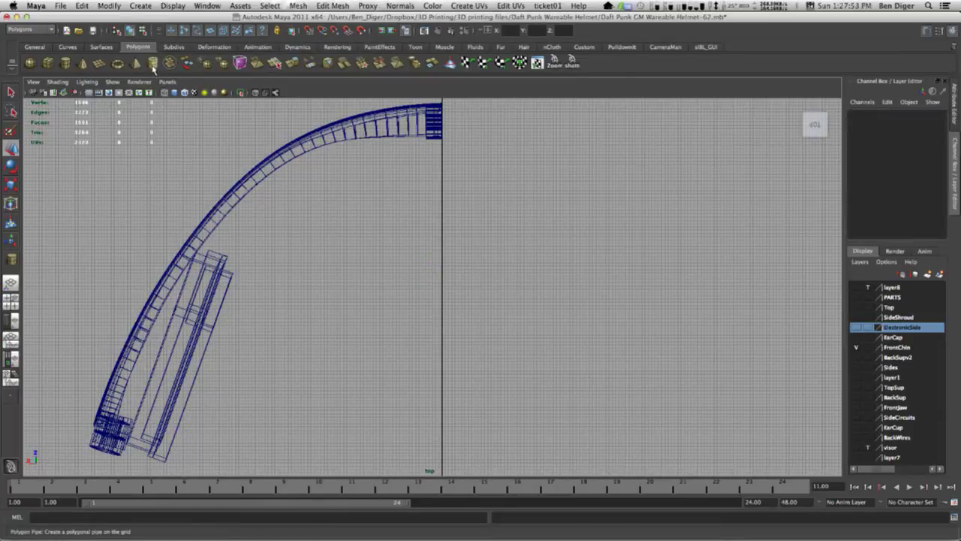
{"action": "left_click", "coordinate": [443, 313]}
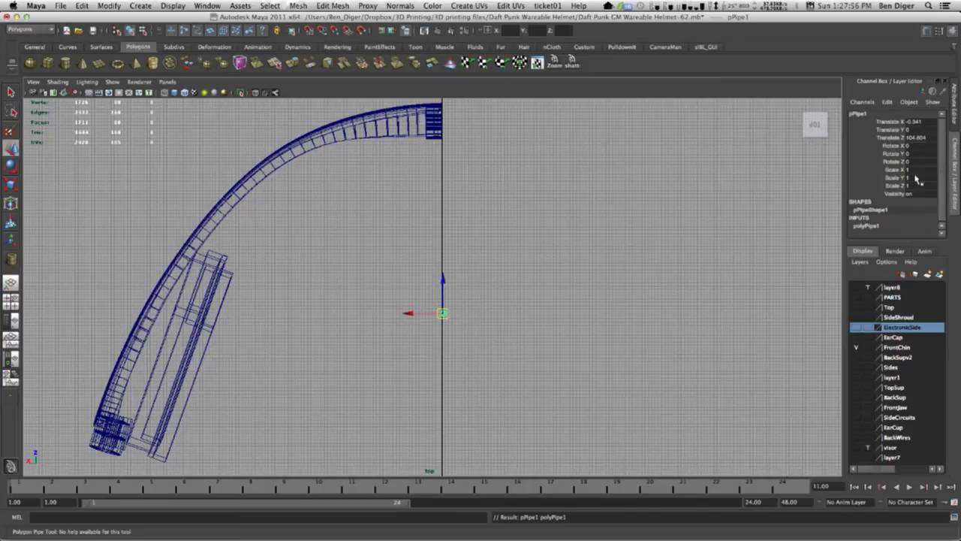
{"action": "left_click_drag", "start_coordinate": [917, 170], "coordinate": [913, 186]}
{"action": "type", "text": "0.5"}
{"action": "key", "text": "Return"}
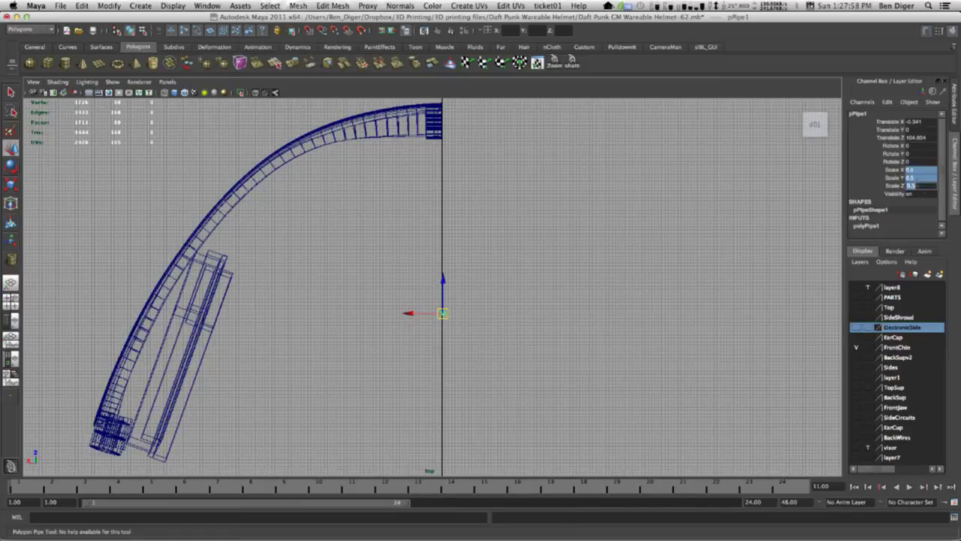
{"action": "left_click", "coordinate": [162, 5]}
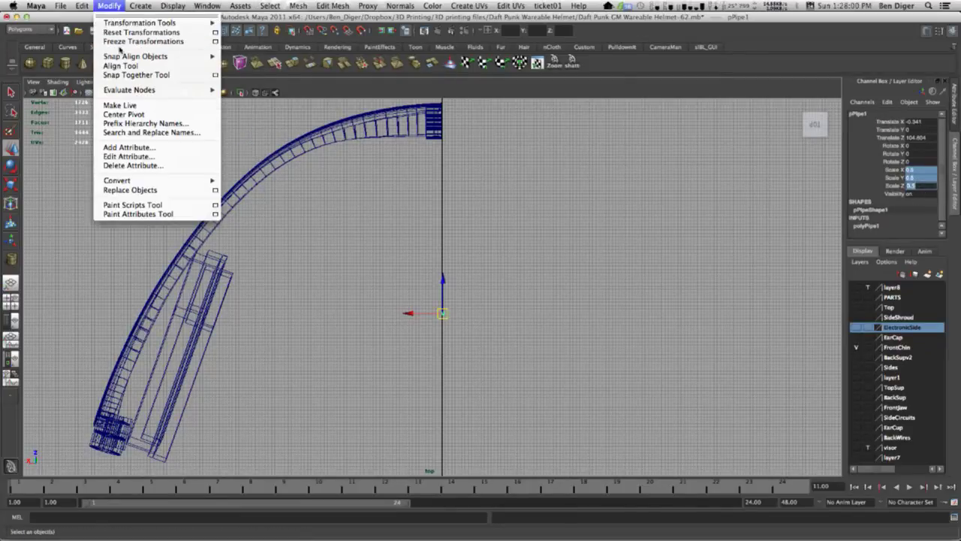
{"action": "left_click", "coordinate": [128, 41]}
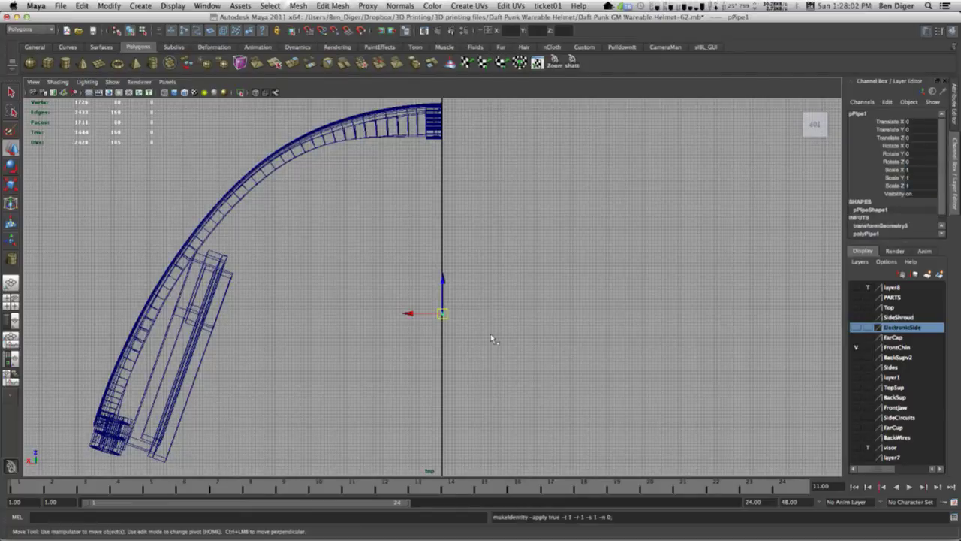
Scale the pipe uniformly to about 216 and move it to about -43.7 in Z, matching its outer edge to the lower arm's curve.
{"action": "key", "text": "r"}
{"action": "left_click_drag", "start_coordinate": [442, 313], "coordinate": [810, 311]}
{"action": "scroll", "coordinate": [407, 220], "scroll_direction": "down", "scroll_amount": 5}
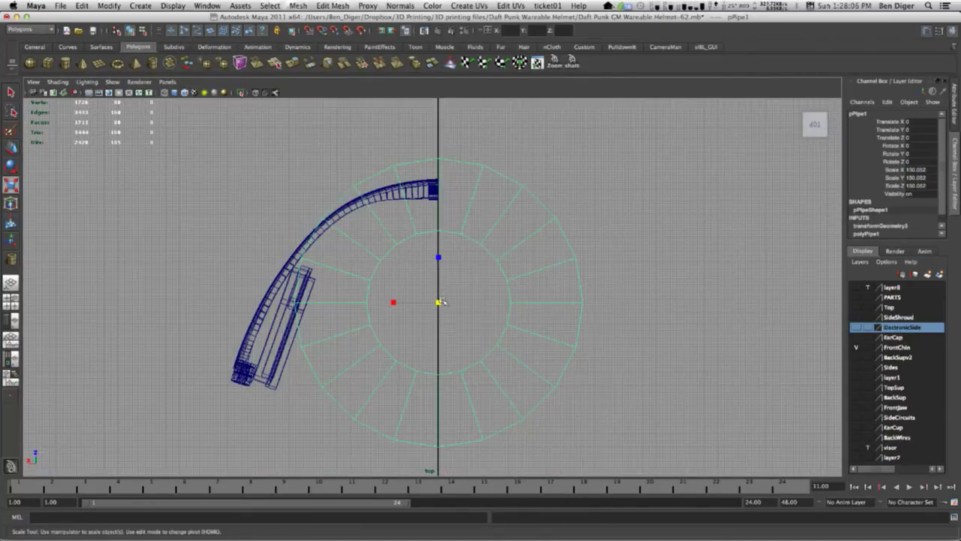
{"action": "middle_click_drag", "start_coordinate": [417, 249], "coordinate": [409, 205], "text": "alt"}
{"action": "key", "text": "w"}
{"action": "left_click_drag", "start_coordinate": [433, 240], "coordinate": [472, 307]}
{"action": "key", "text": "r"}
{"action": "key", "text": "w"}
{"action": "left_click_drag", "start_coordinate": [428, 279], "coordinate": [536, 325]}
{"action": "key", "text": "r"}
{"action": "middle_click_drag", "start_coordinate": [537, 325], "coordinate": [446, 319], "text": "alt"}
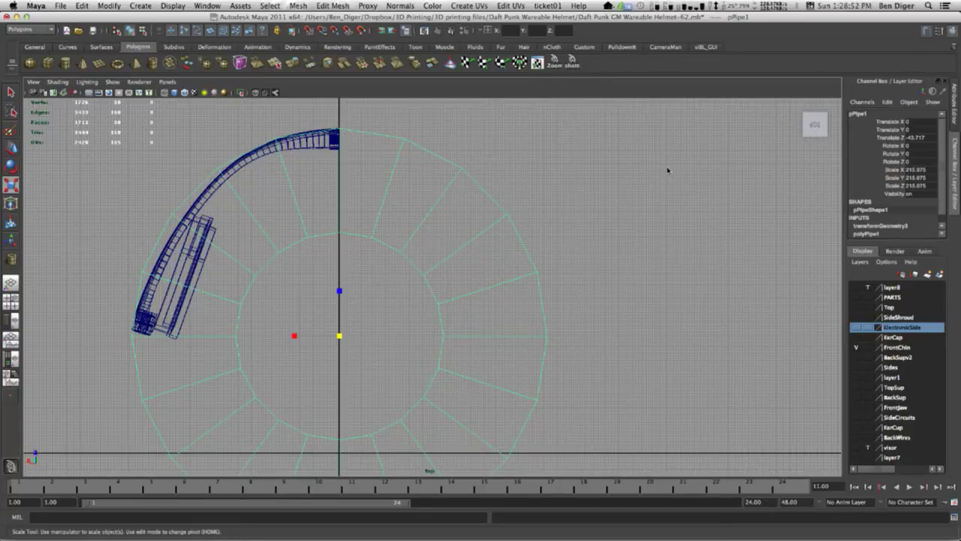
In the perspective view, set the pipe's Translate X to 200.
{"action": "key", "text": "space"}
{"action": "key", "text": "space"}
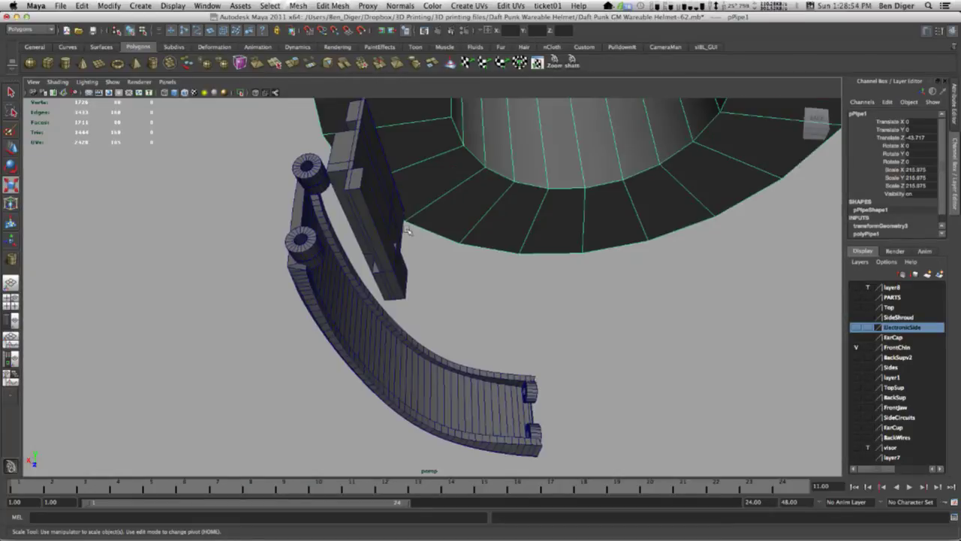
{"action": "left_click_drag", "start_coordinate": [408, 232], "coordinate": [487, 288], "text": "alt"}
{"action": "scroll", "coordinate": [438, 184], "scroll_direction": "down", "scroll_amount": 5}
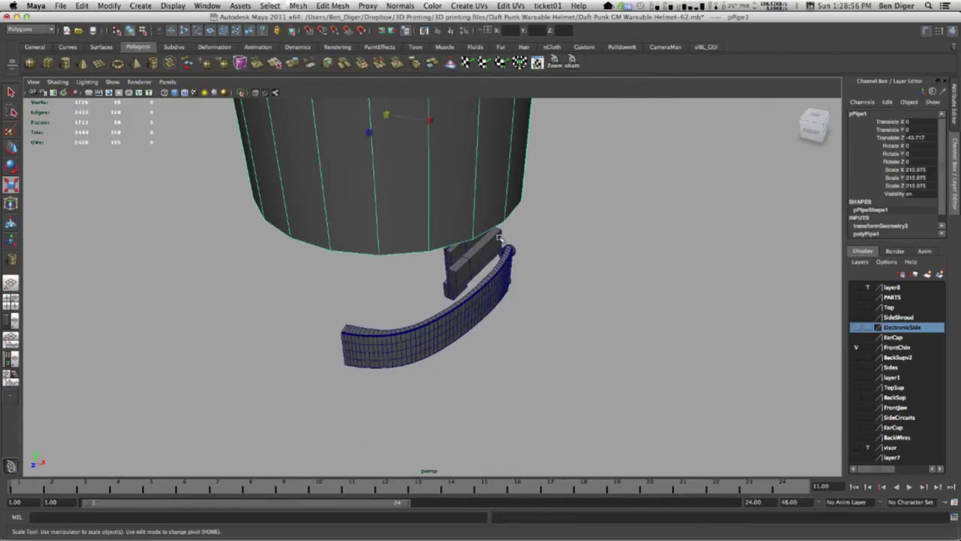
{"action": "middle_click_drag", "start_coordinate": [500, 188], "coordinate": [494, 334], "text": "alt"}
{"action": "left_click_drag", "start_coordinate": [473, 293], "coordinate": [421, 297], "text": "alt"}
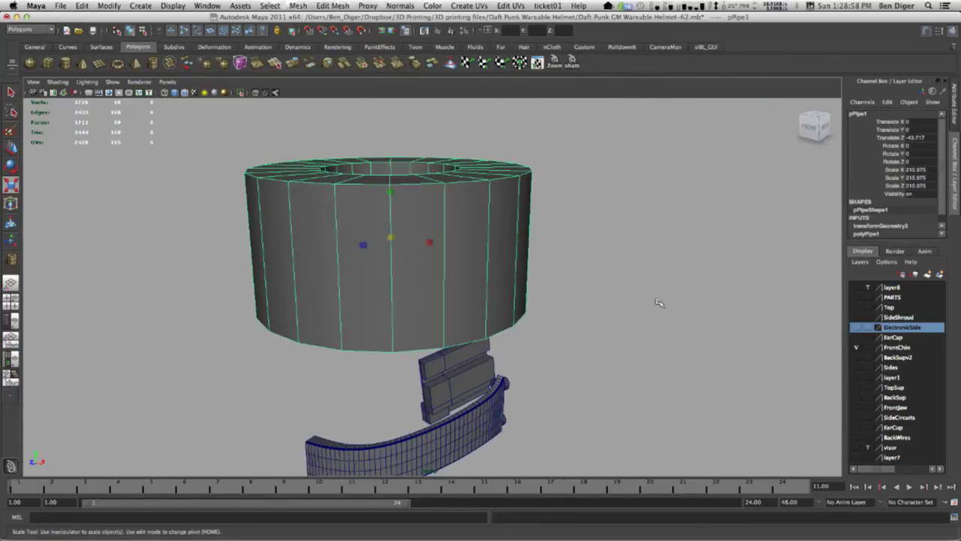
{"action": "key", "text": "w"}
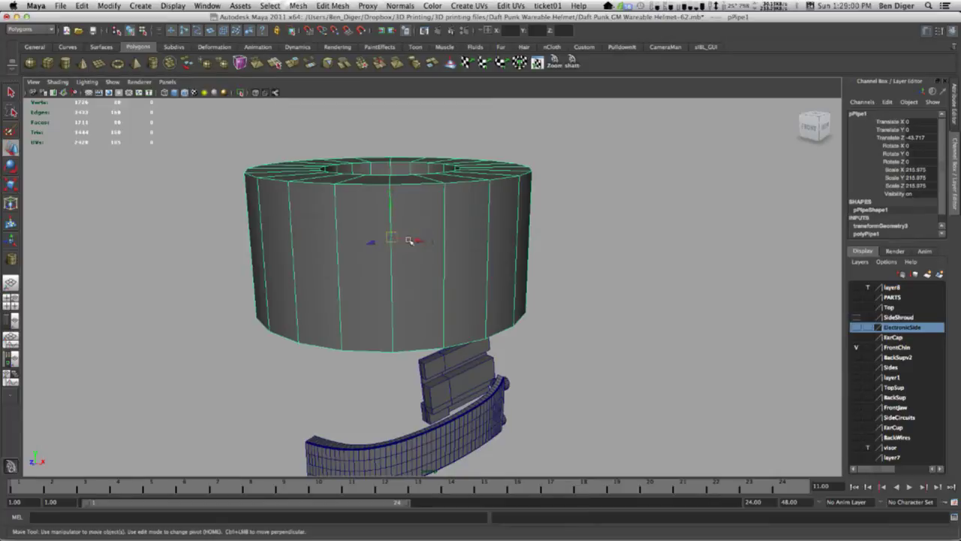
{"action": "double_click", "coordinate": [917, 120]}
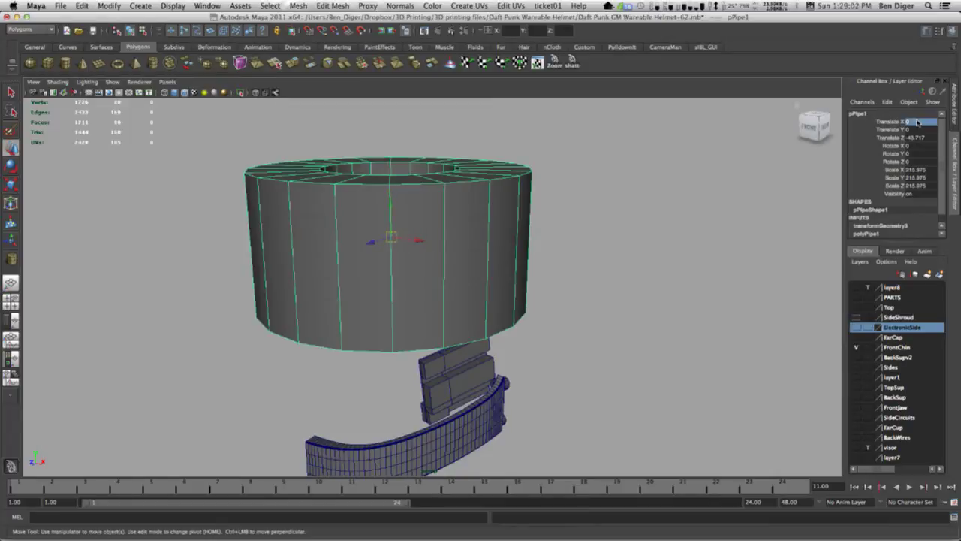
{"action": "type", "text": "200"}
{"action": "key", "text": "Return"}
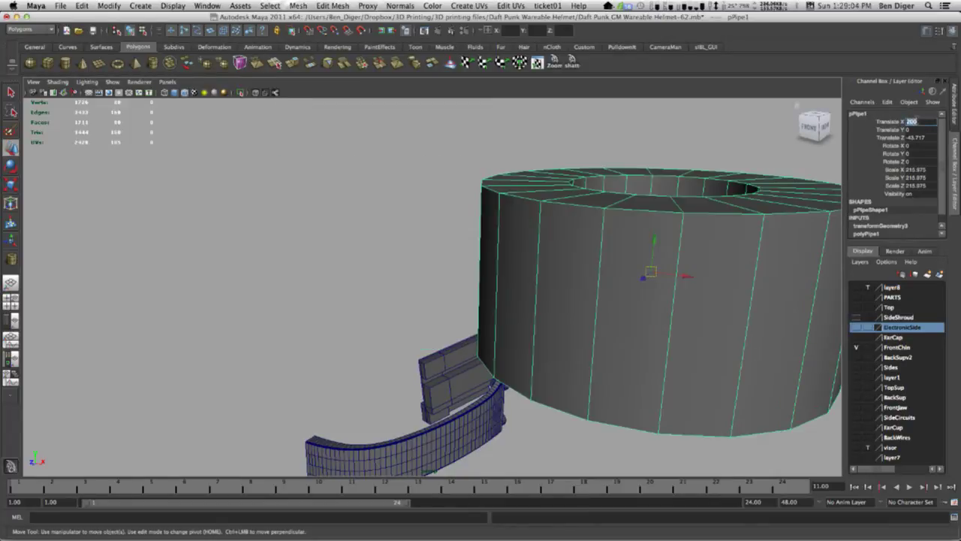
Set the pipe's Translate X to -500 to move it clear of the helmet parts.
{"action": "type", "text": "-500"}
{"action": "key", "text": "Return"}
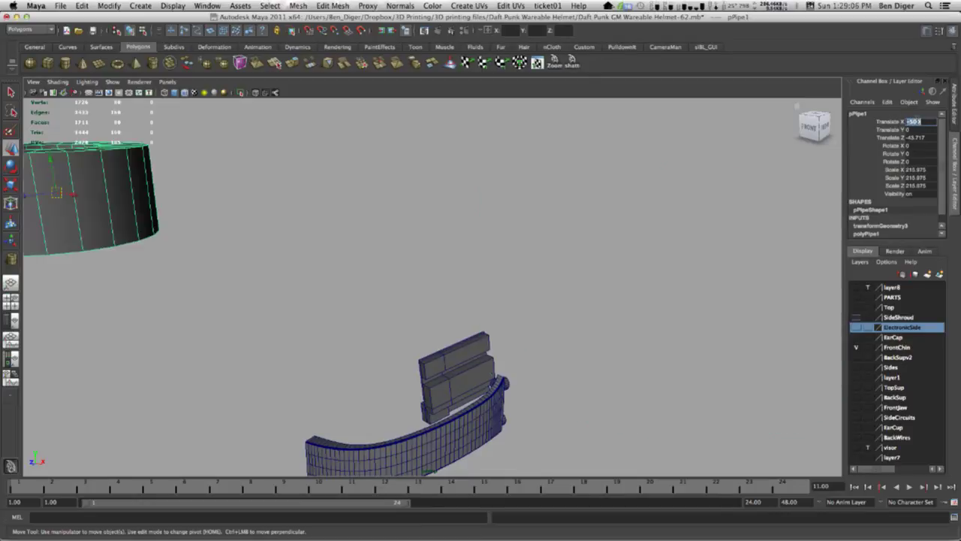
Show the visor layer, switch it from template to reference display, and examine the helmet shell's outer surface above the chin band.
{"action": "left_click", "coordinate": [856, 447]}
{"action": "left_click_drag", "start_coordinate": [448, 255], "coordinate": [547, 300], "text": "alt"}
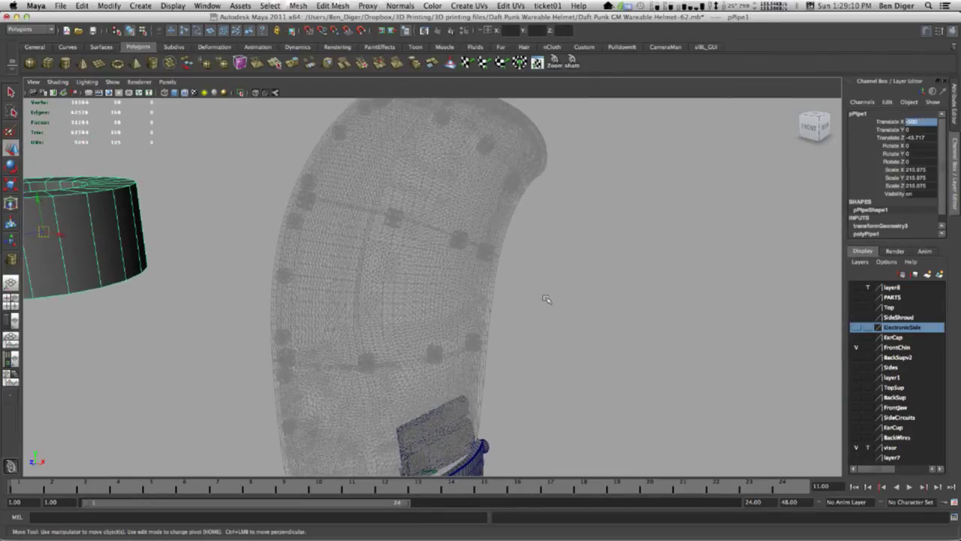
{"action": "left_click", "coordinate": [869, 447]}
{"action": "left_click_drag", "start_coordinate": [721, 343], "coordinate": [594, 318], "text": "alt"}
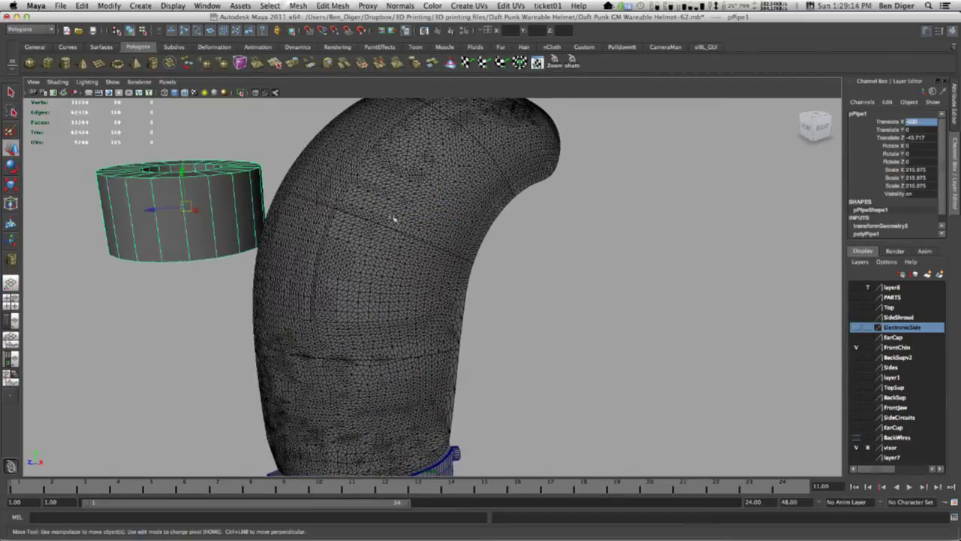
{"action": "left_click_drag", "start_coordinate": [425, 338], "coordinate": [443, 319], "text": "alt"}
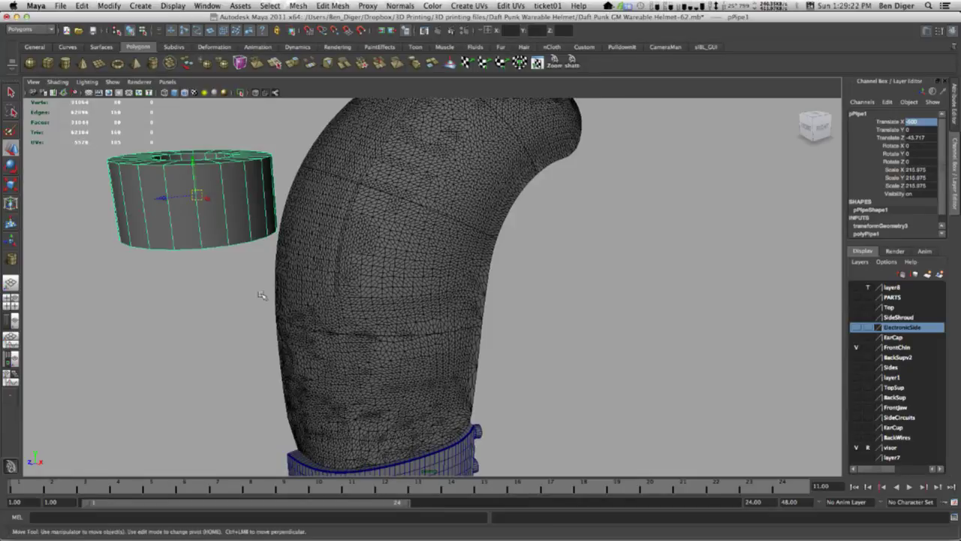
{"action": "left_click_drag", "start_coordinate": [344, 317], "coordinate": [403, 275], "text": "alt"}
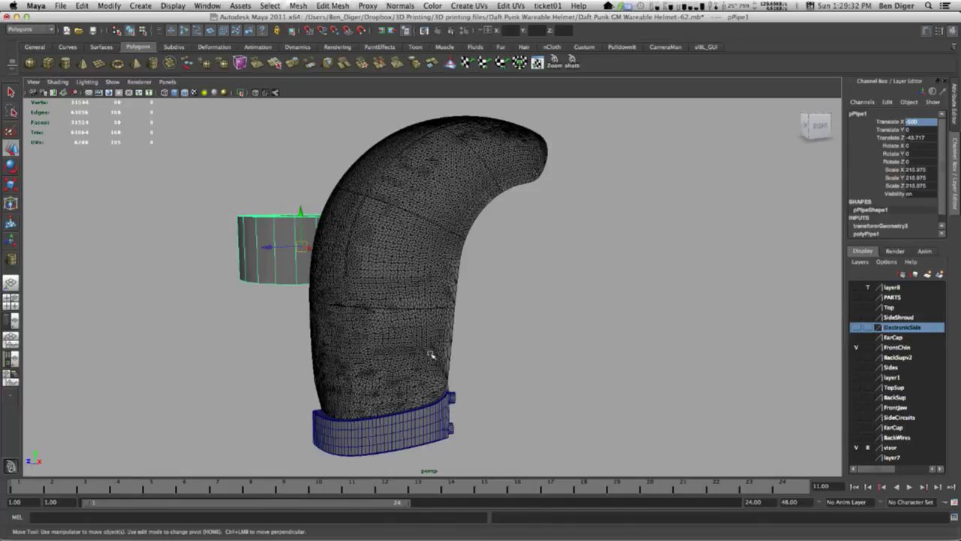
Examine the inside of the helmet shell and its cylindrical connectors along the rim and seams.
{"action": "left_click_drag", "start_coordinate": [398, 215], "coordinate": [315, 217], "text": "alt"}
{"action": "scroll", "coordinate": [419, 191], "scroll_direction": "up", "scroll_amount": 6}
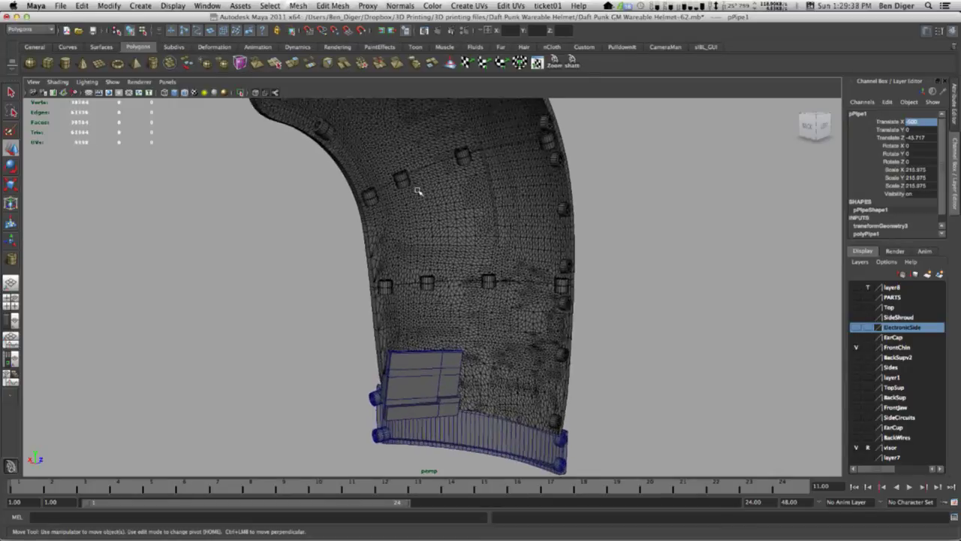
{"action": "left_click_drag", "start_coordinate": [428, 301], "coordinate": [461, 258], "text": "alt"}
{"action": "left_click_drag", "start_coordinate": [453, 188], "coordinate": [402, 181], "text": "alt"}
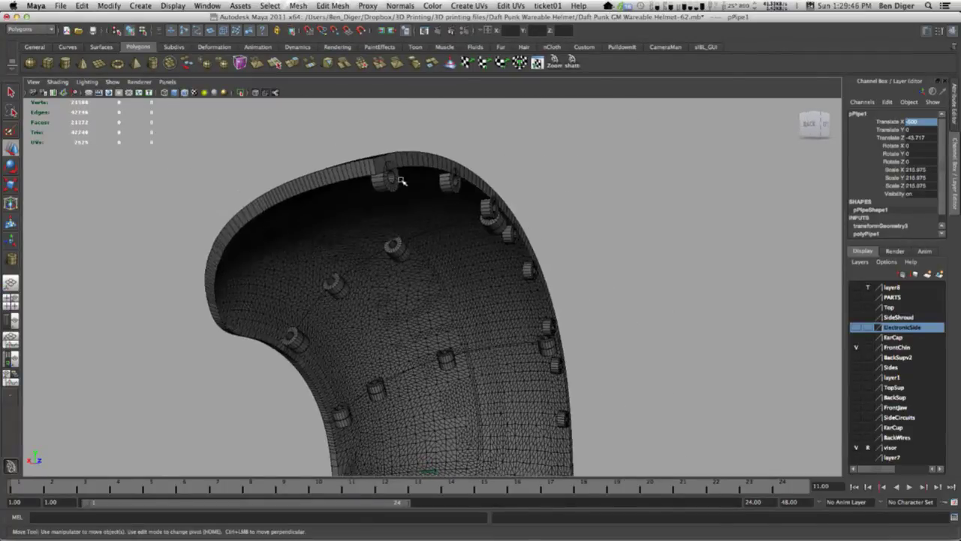
{"action": "left_click_drag", "start_coordinate": [334, 237], "coordinate": [370, 223], "text": "alt"}
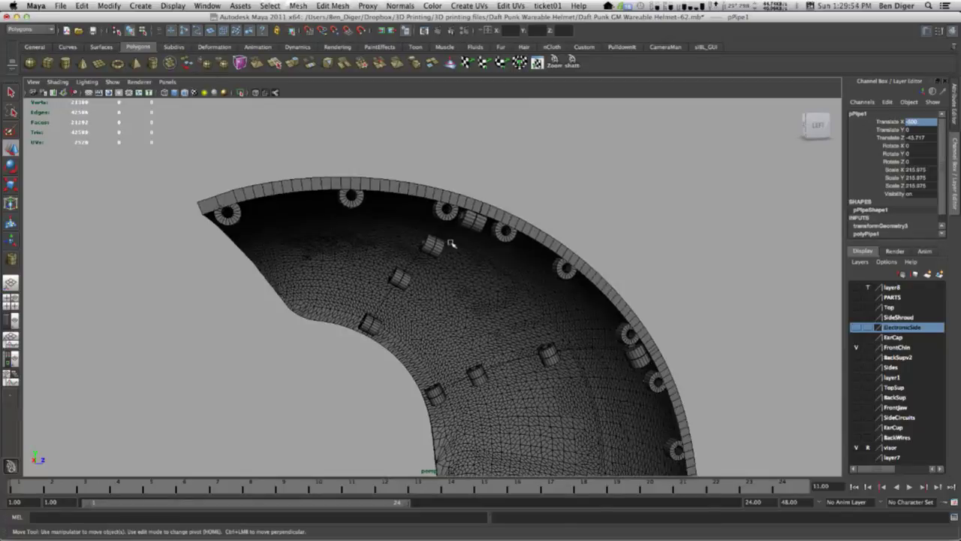
{"action": "left_click_drag", "start_coordinate": [450, 257], "coordinate": [515, 245], "text": "alt"}
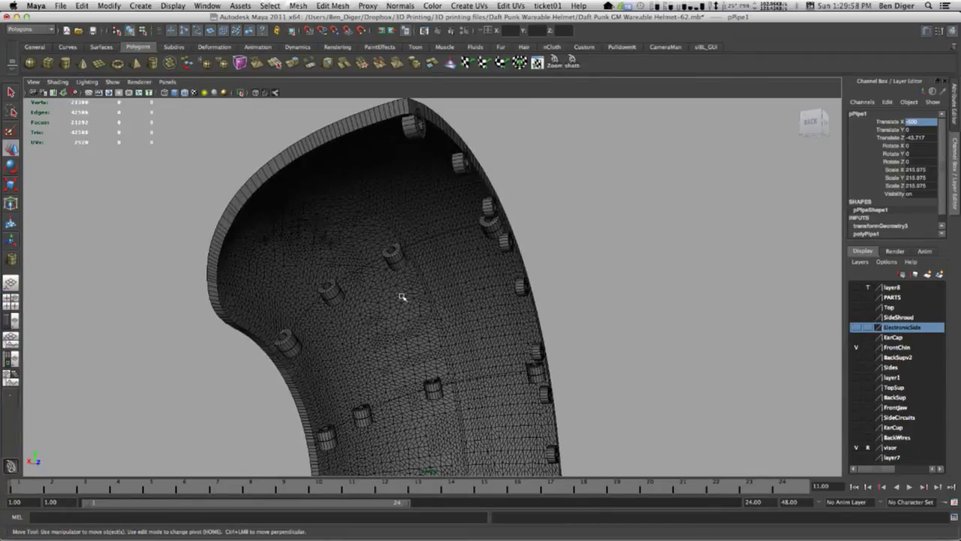
{"action": "left_click_drag", "start_coordinate": [520, 267], "coordinate": [248, 278], "text": "alt"}
{"action": "key", "text": "w"}
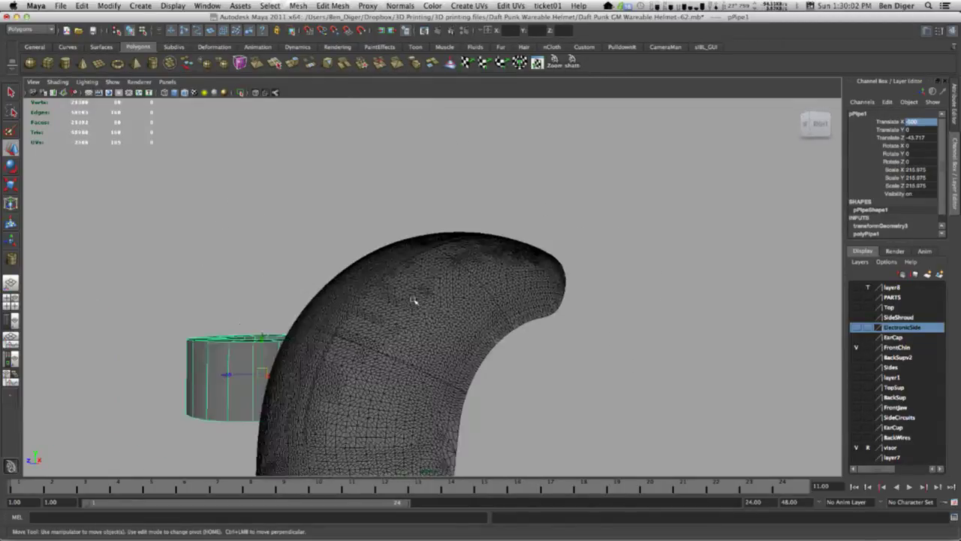
{"action": "left_click_drag", "start_coordinate": [433, 341], "coordinate": [326, 281], "text": "alt"}
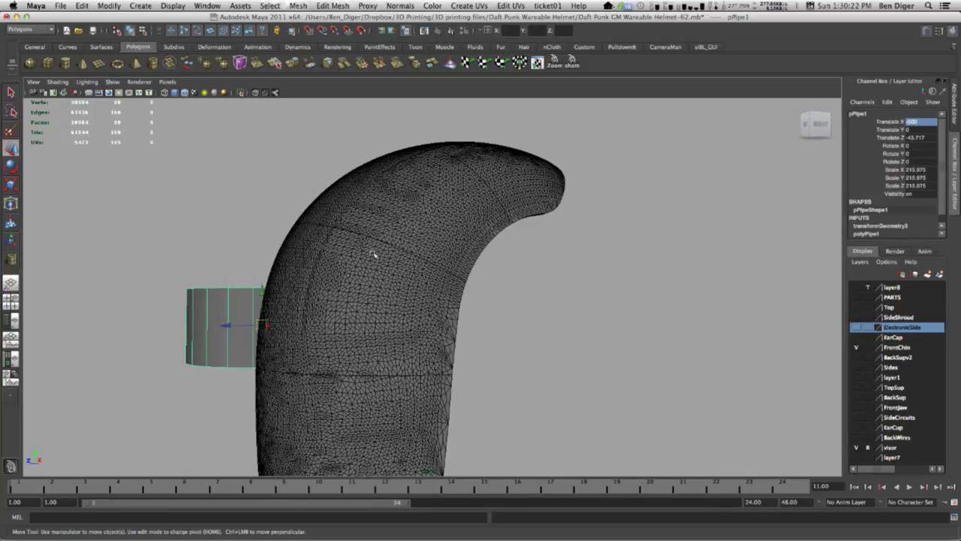
Switch to Repetier-Host, view the current print's G-code preview, and read the slicing and layer timestamps in the log.
{"action": "key", "text": "super+Tab"}
{"action": "key", "text": "super+Tab"}
{"action": "key", "text": "super+Tab"}
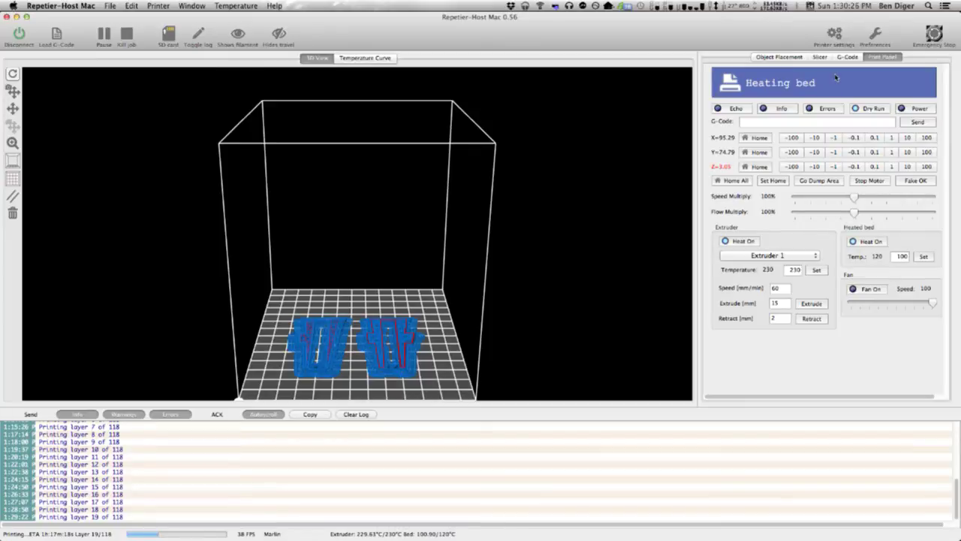
{"action": "left_click", "coordinate": [847, 57]}
{"action": "scroll", "coordinate": [245, 468], "scroll_direction": "up", "scroll_amount": 1}
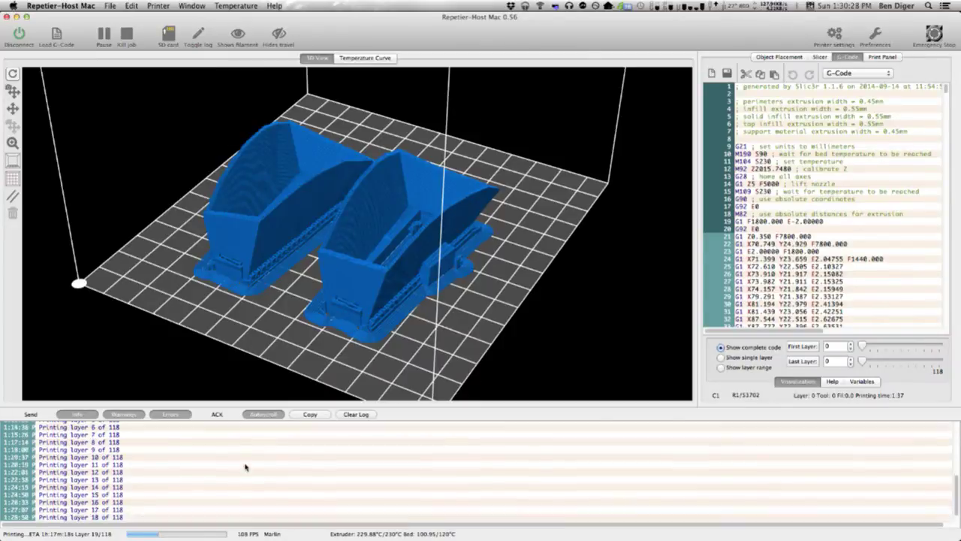
{"action": "scroll", "coordinate": [245, 467], "scroll_direction": "up", "scroll_amount": 10}
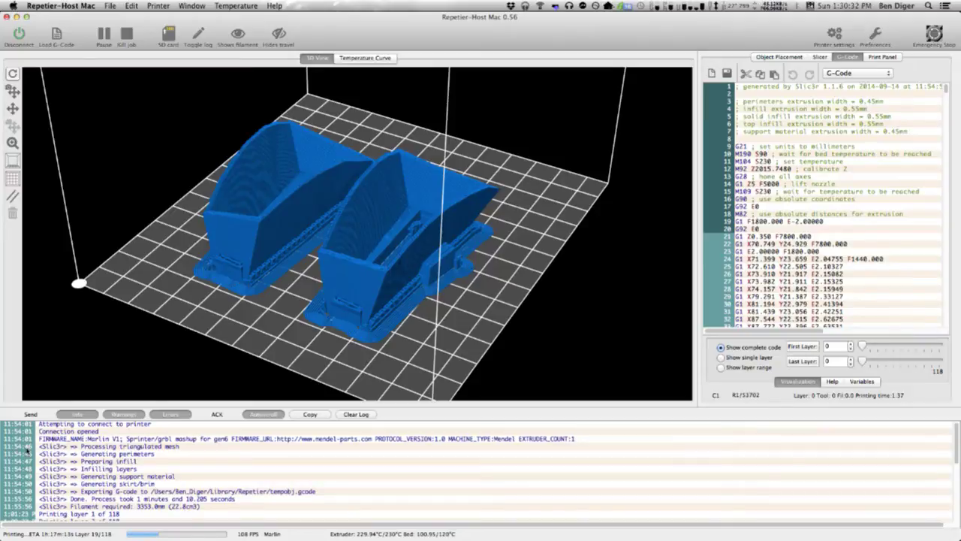
{"action": "scroll", "coordinate": [17, 473], "scroll_direction": "down", "scroll_amount": 2}
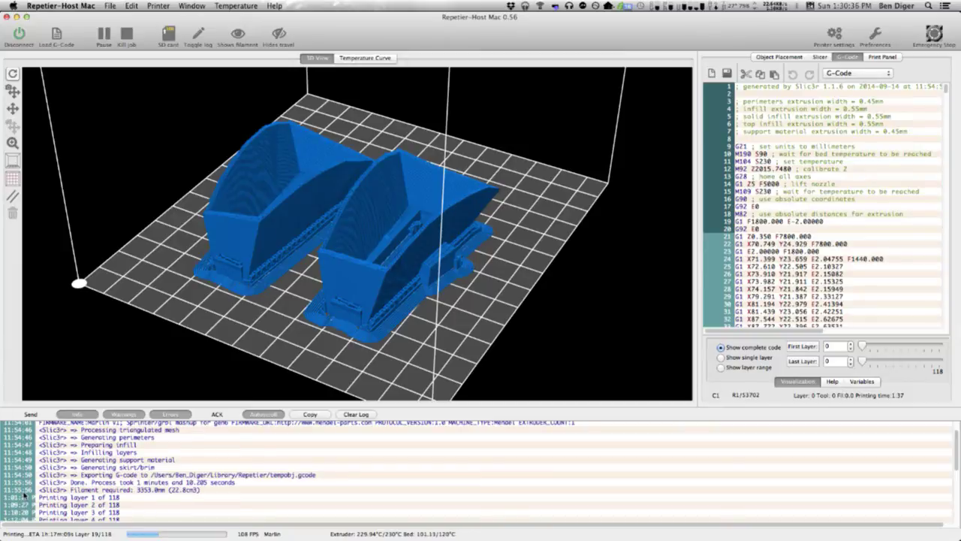
{"action": "scroll", "coordinate": [89, 483], "scroll_direction": "up", "scroll_amount": 1}
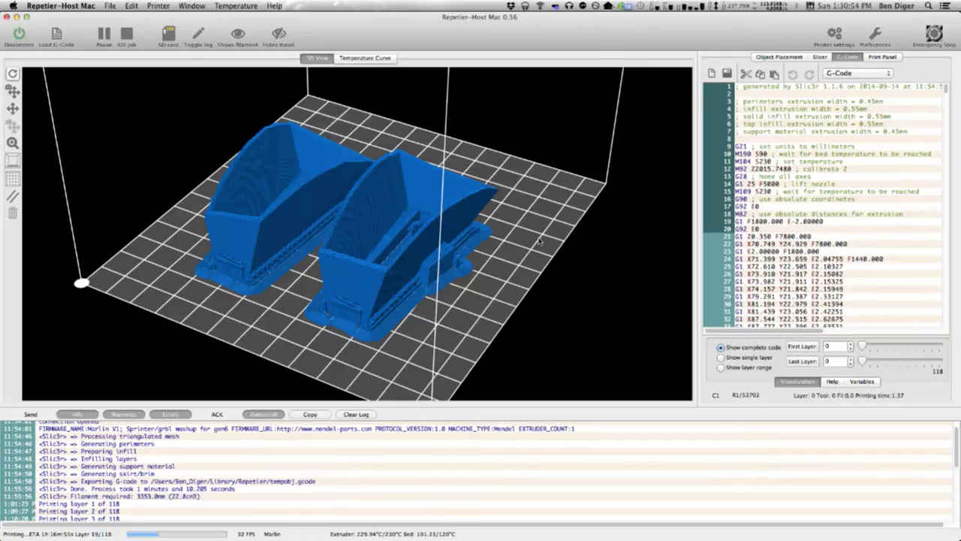
Inspect the two sliced fan parts from the side, including their original STL models in object placement.
{"action": "left_click_drag", "start_coordinate": [534, 244], "coordinate": [481, 183]}
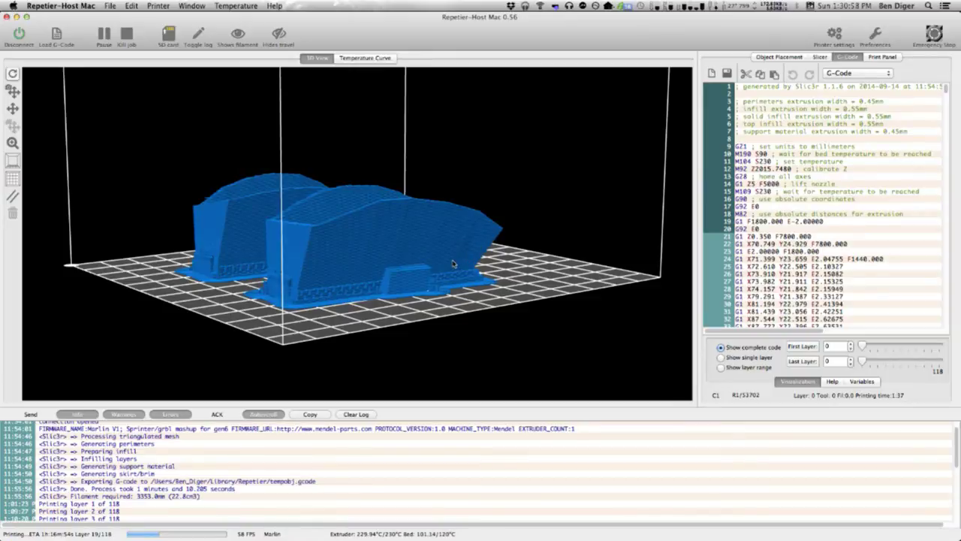
{"action": "left_click_drag", "start_coordinate": [480, 252], "coordinate": [184, 278]}
{"action": "left_click", "coordinate": [781, 58]}
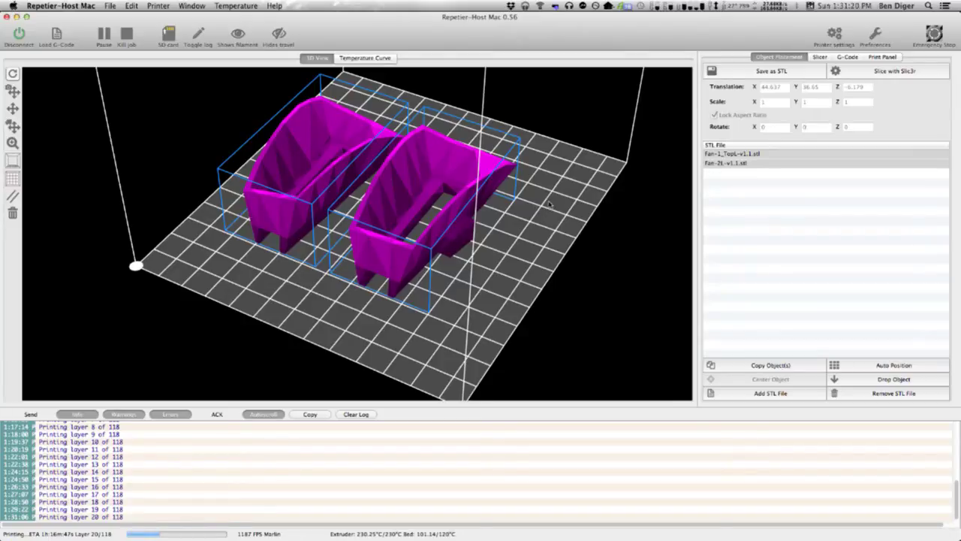
{"action": "left_click_drag", "start_coordinate": [533, 203], "coordinate": [418, 179]}
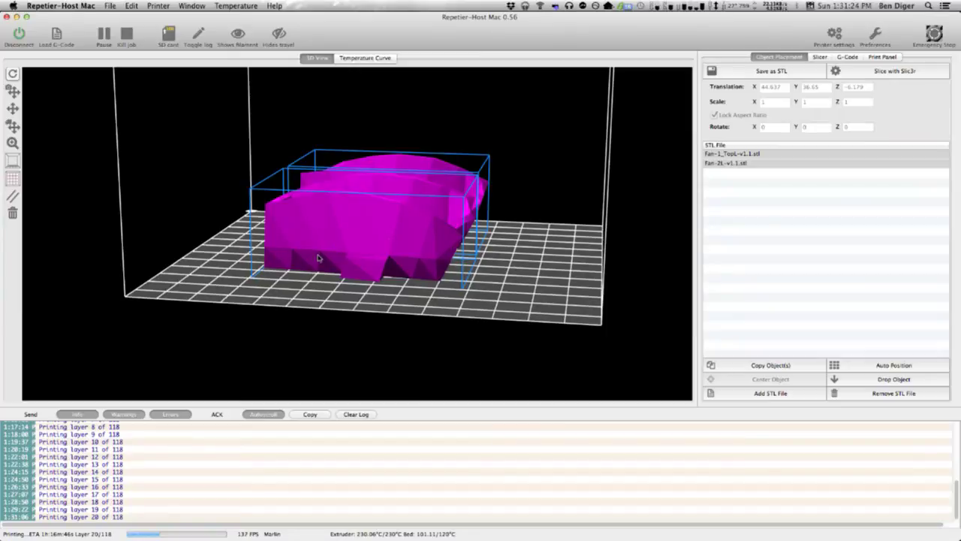
{"action": "left_click_drag", "start_coordinate": [445, 251], "coordinate": [265, 258]}
{"action": "left_click_drag", "start_coordinate": [394, 216], "coordinate": [640, 202]}
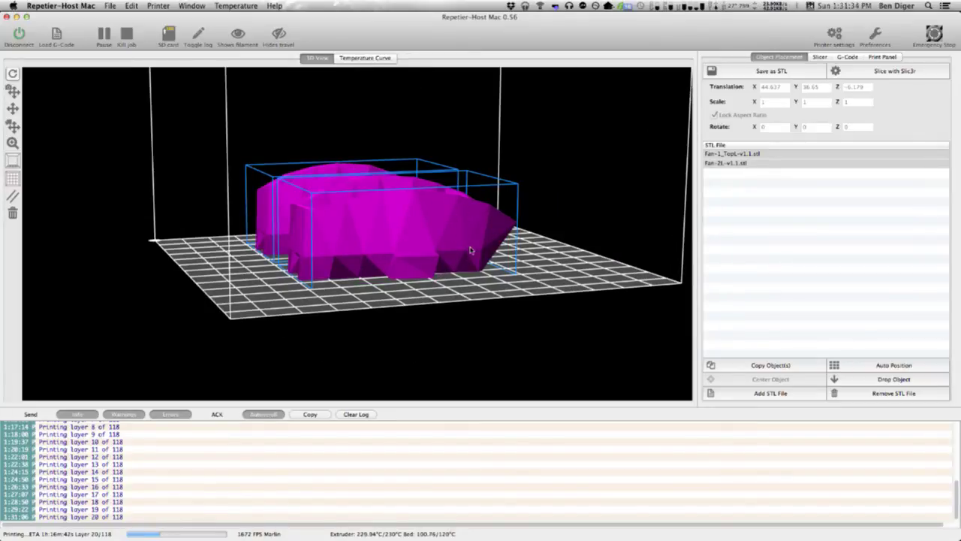
Switch back to Maya, clear the selection, and hide the visor layer.
{"action": "key", "text": "super+Tab"}
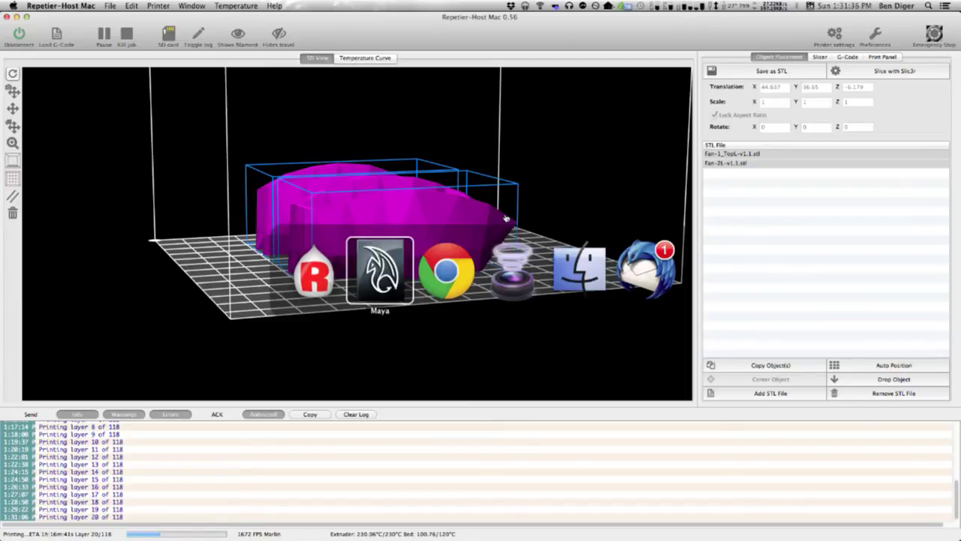
{"action": "key", "text": "super+Tab"}
{"action": "key", "text": "shift+super+Tab"}
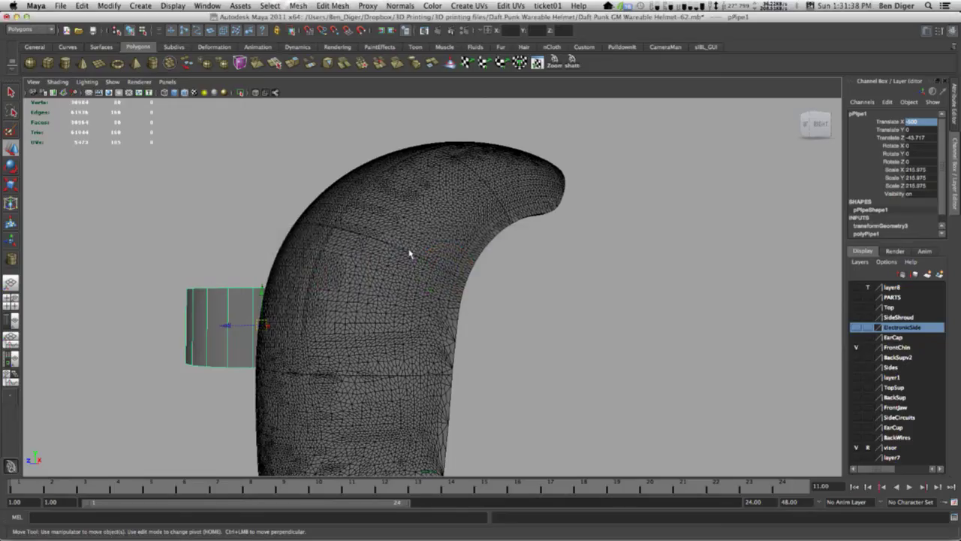
{"action": "left_click", "coordinate": [500, 269]}
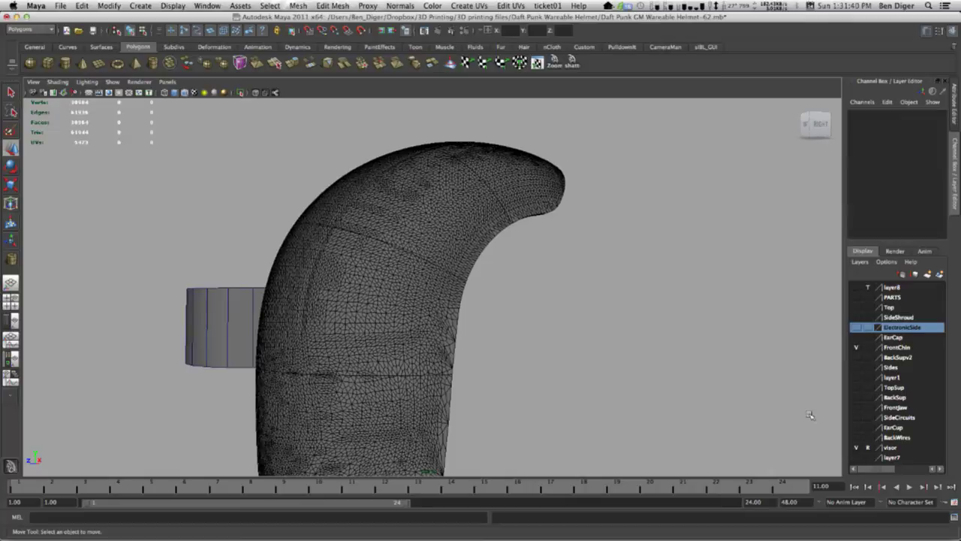
{"action": "left_click", "coordinate": [856, 448]}
Select the pipe in the four-view layout and set its Translate X to 0.
{"action": "key", "text": "space"}
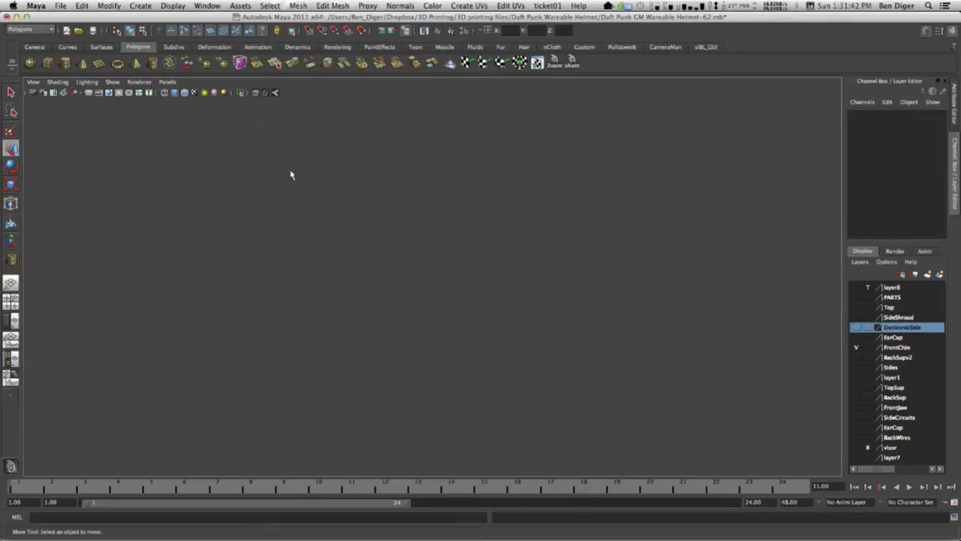
{"action": "left_click", "coordinate": [544, 206]}
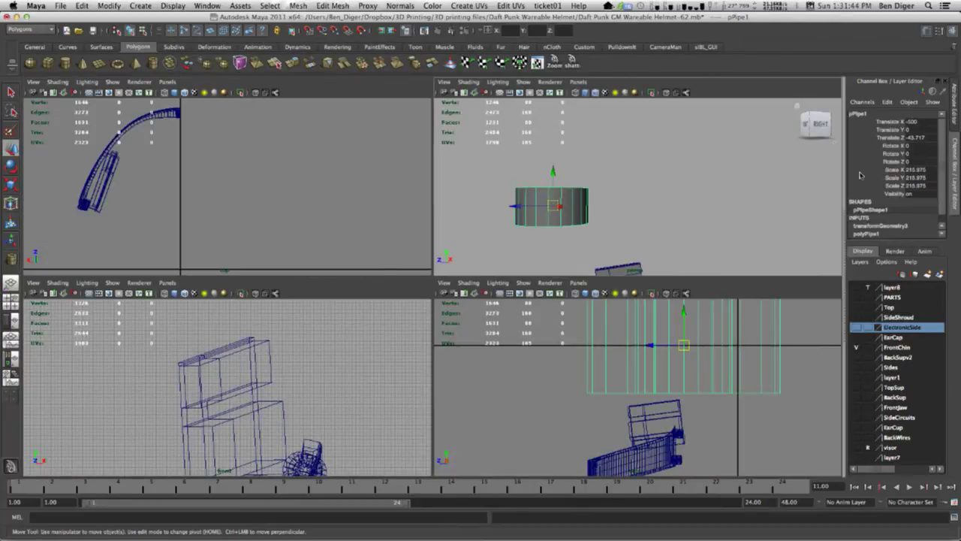
{"action": "left_click", "coordinate": [913, 121]}
{"action": "type", "text": "0"}
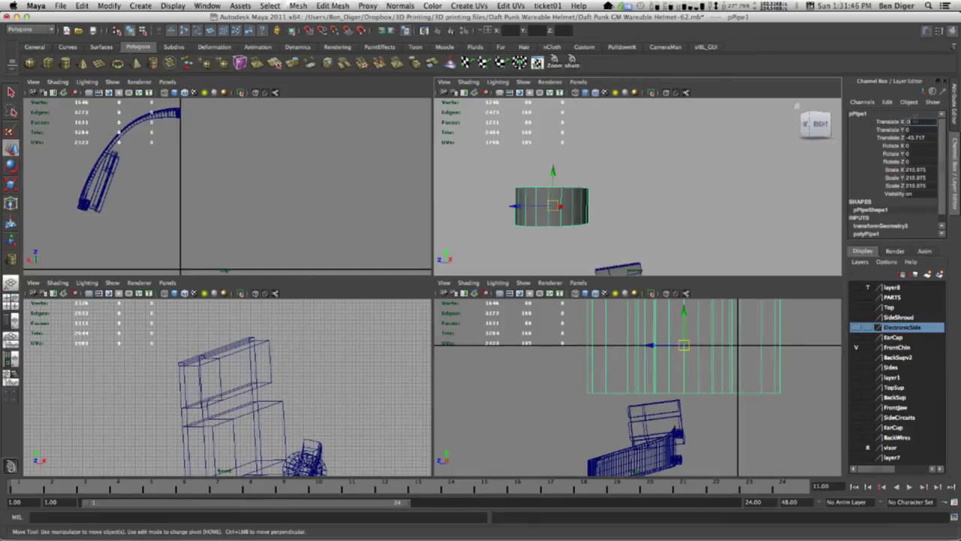
{"action": "key", "text": "Return"}
In the enlarged top view, set the pipe's Subdivisions Axis to 50 in its polyPipe attributes.
{"action": "left_click", "coordinate": [222, 162]}
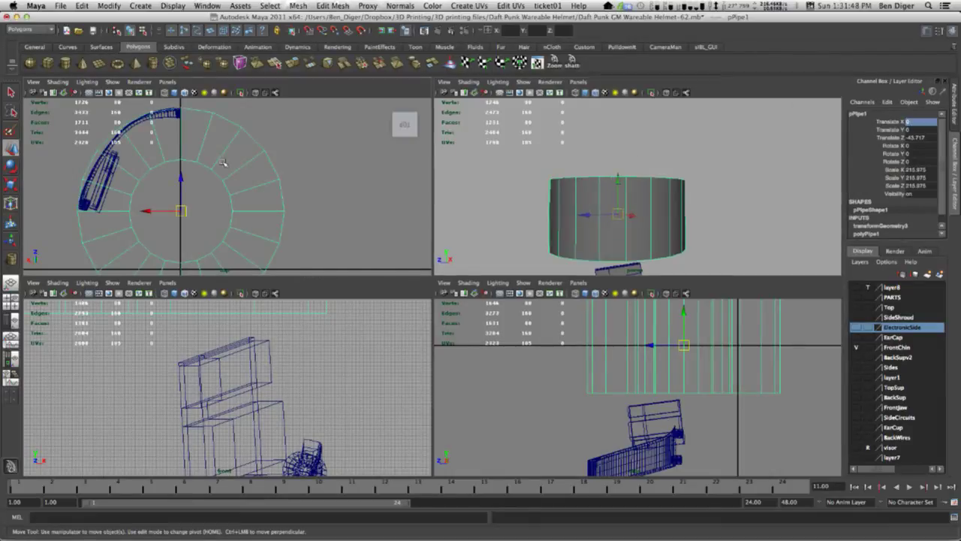
{"action": "key", "text": "space"}
{"action": "middle_click_drag", "start_coordinate": [449, 303], "coordinate": [447, 269], "text": "alt"}
{"action": "scroll", "coordinate": [501, 295], "scroll_direction": "down", "scroll_amount": 1}
{"action": "left_click", "coordinate": [434, 252]}
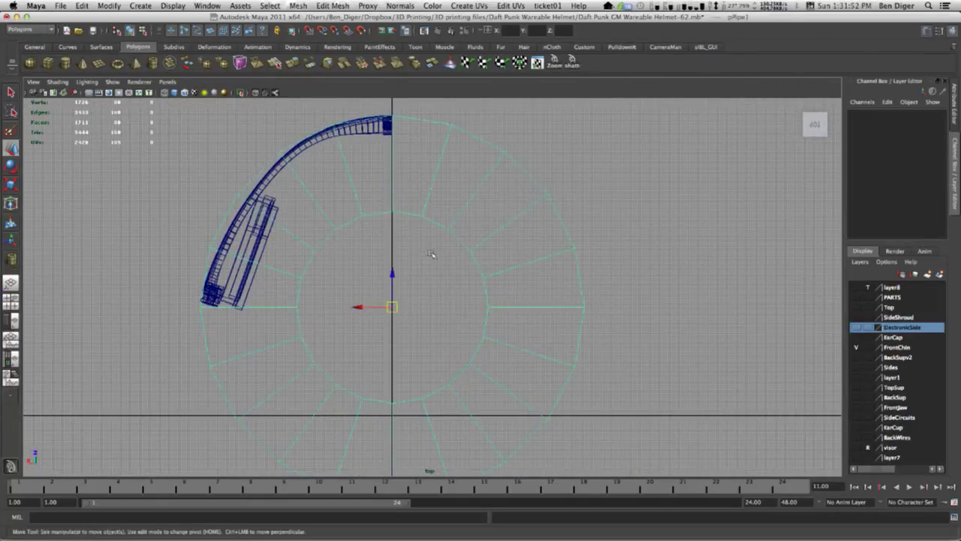
{"action": "left_click", "coordinate": [954, 118]}
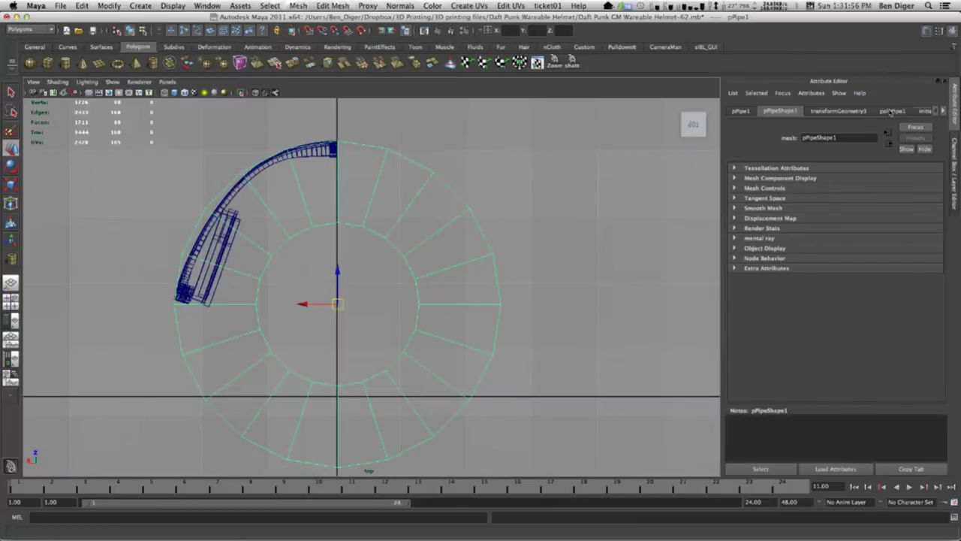
{"action": "left_click", "coordinate": [900, 110]}
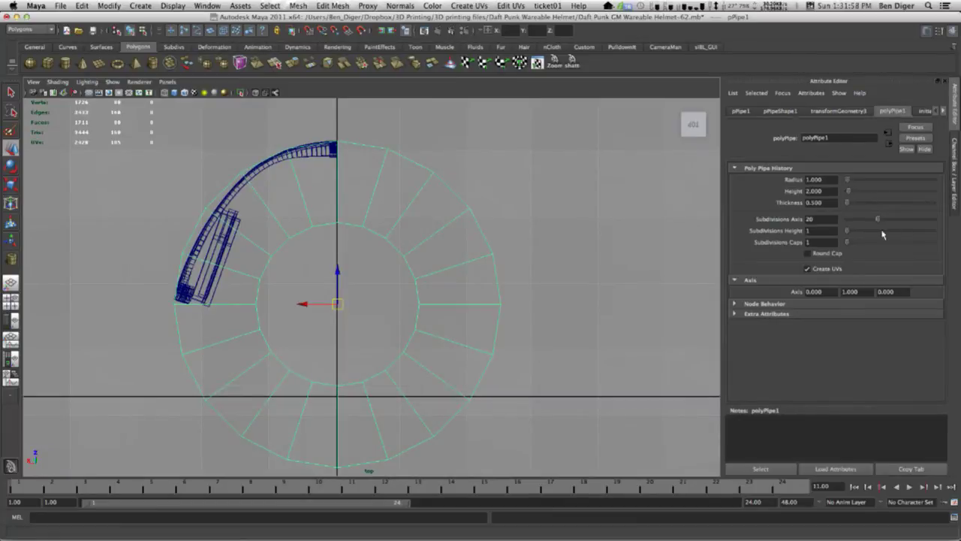
{"action": "left_click_drag", "start_coordinate": [886, 218], "coordinate": [948, 223]}
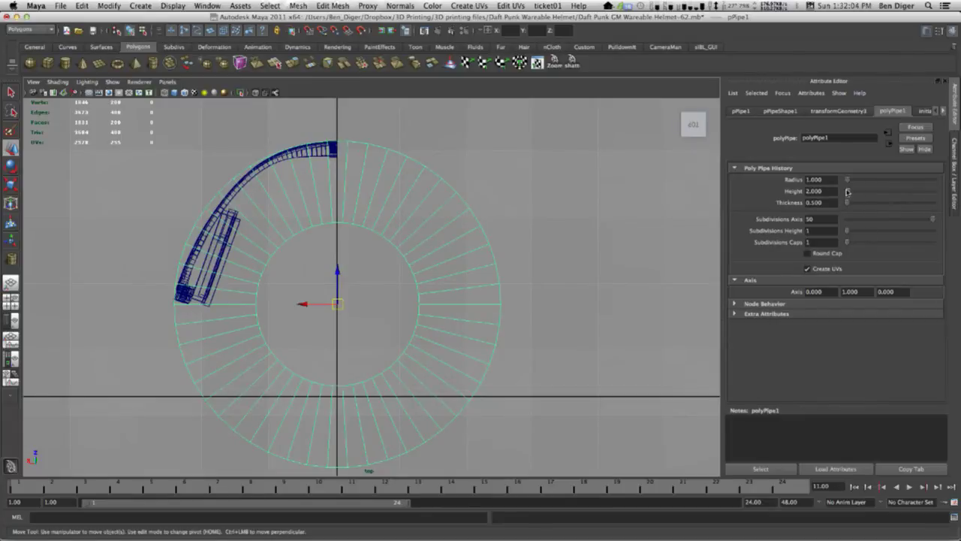
Try pipe thicknesses of 0.1 and 0.2, and set the Thickness to 0.3 to span the side plate's depth.
{"action": "left_click_drag", "start_coordinate": [848, 204], "coordinate": [849, 205]}
{"action": "left_click", "coordinate": [832, 203]}
{"action": "type", "text": "0.1"}
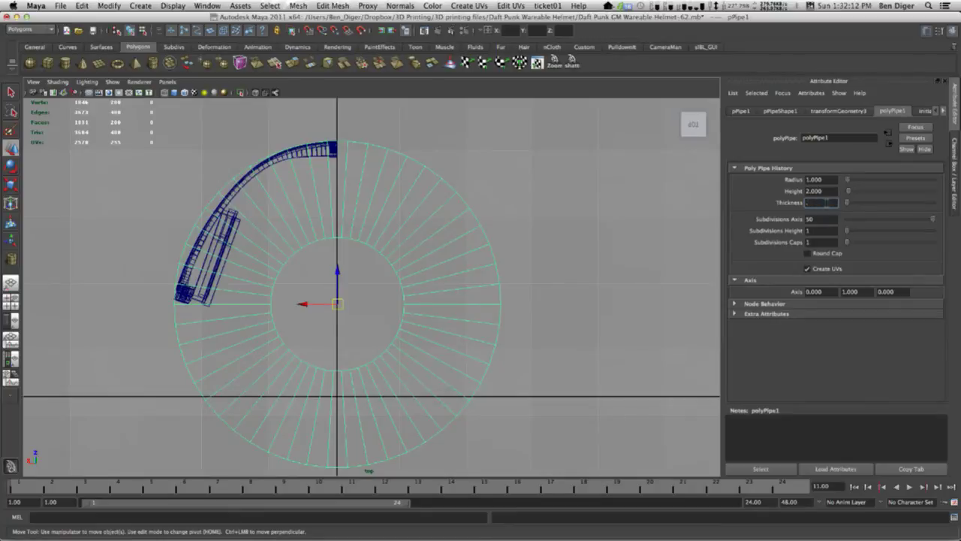
{"action": "key", "text": "Return"}
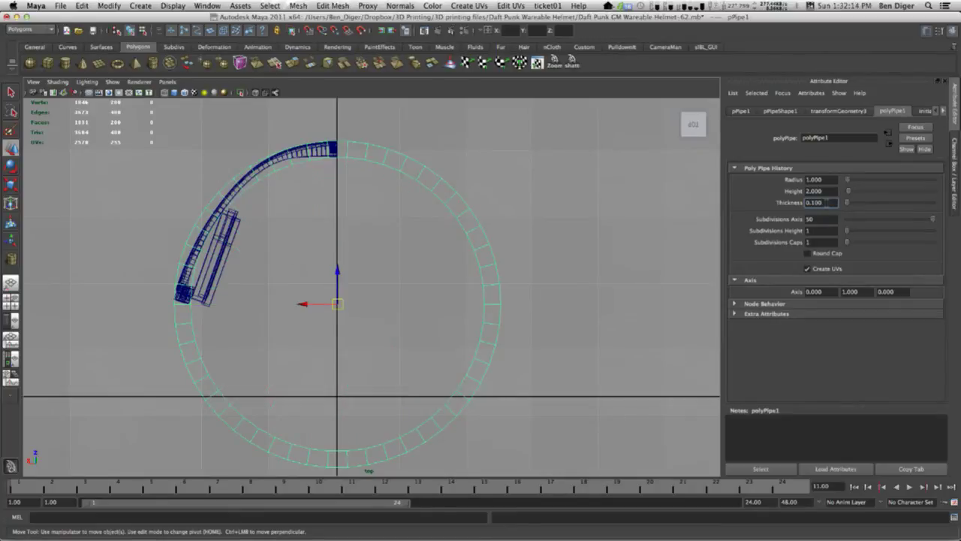
{"action": "type", "text": "0.2"}
{"action": "key", "text": "Return"}
{"action": "type", "text": "0.3"}
{"action": "key", "text": "Return"}
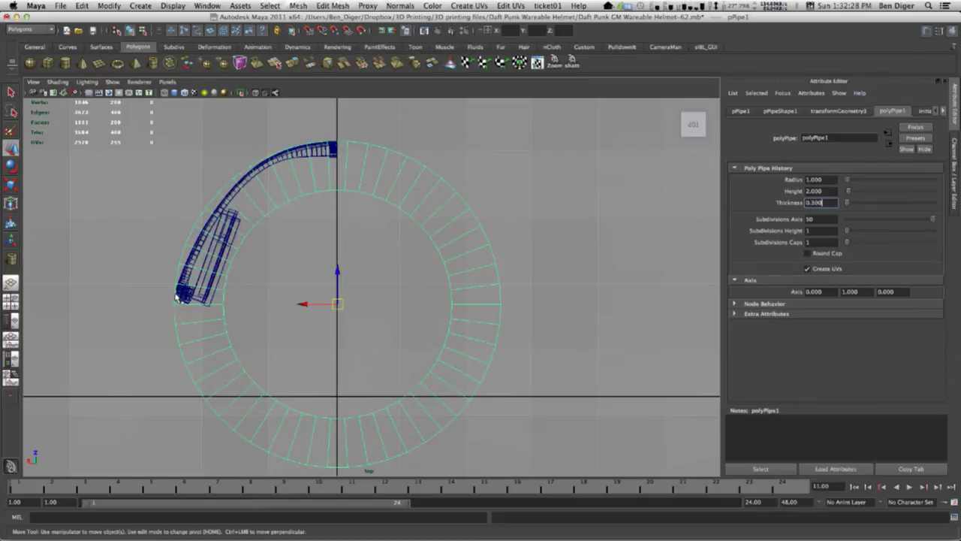
{"action": "left_click", "coordinate": [336, 305]}
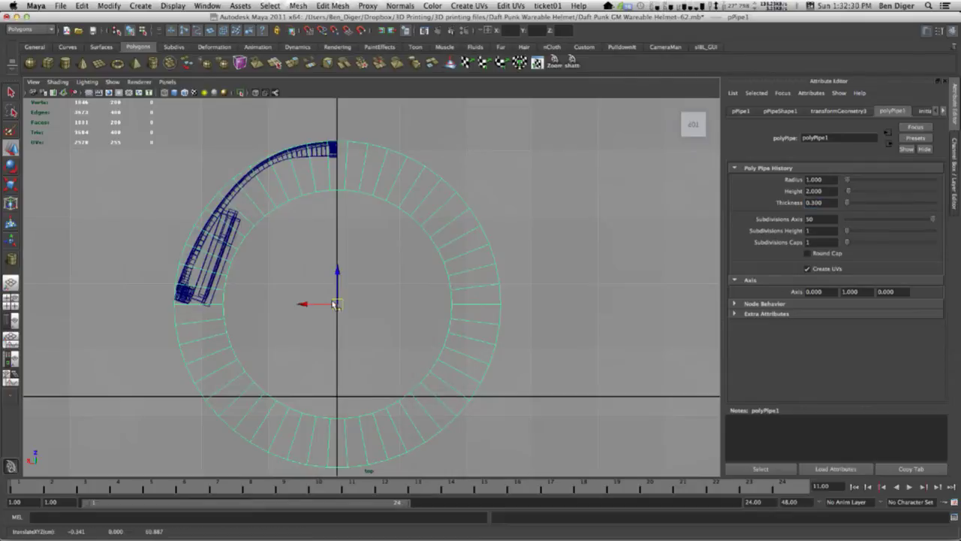
Scale the pipe down uniformly to about 204.5 so its outer rim sits just inside the arm's outer curve.
{"action": "key", "text": "r"}
{"action": "left_click_drag", "start_coordinate": [337, 304], "coordinate": [325, 306]}
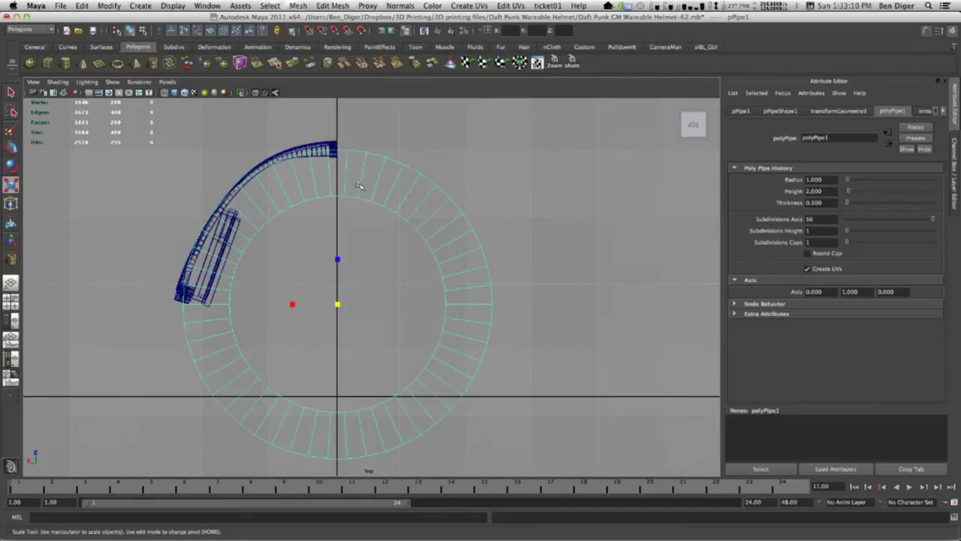
{"action": "middle_click_drag", "start_coordinate": [356, 205], "coordinate": [356, 200], "text": "alt"}
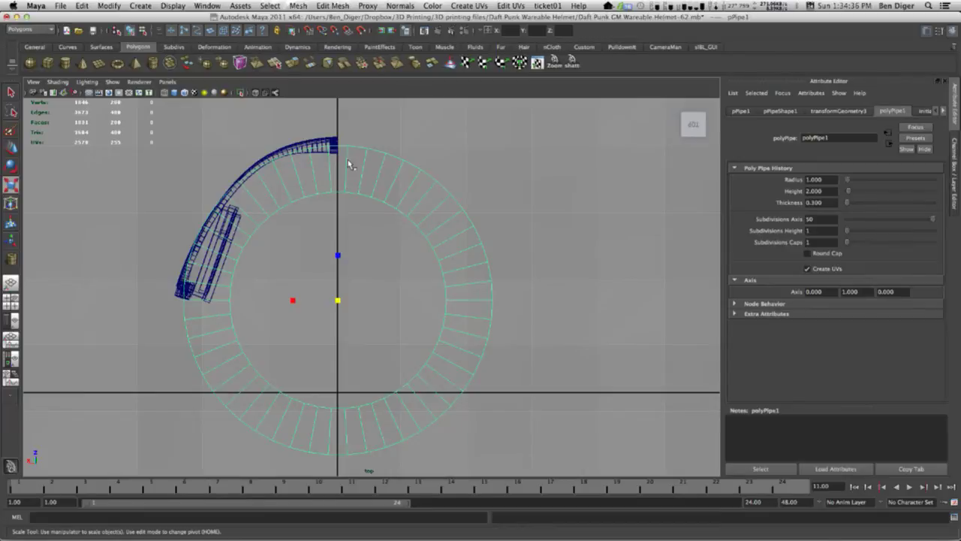
{"action": "mouse_move", "coordinate": [395, 195]}
{"action": "middle_mouse_down", "text": "alt"}
{"action": "mouse_move", "coordinate": [438, 196]}
{"action": "mouse_move", "coordinate": [408, 195]}
{"action": "middle_mouse_up", "text": "alt"}
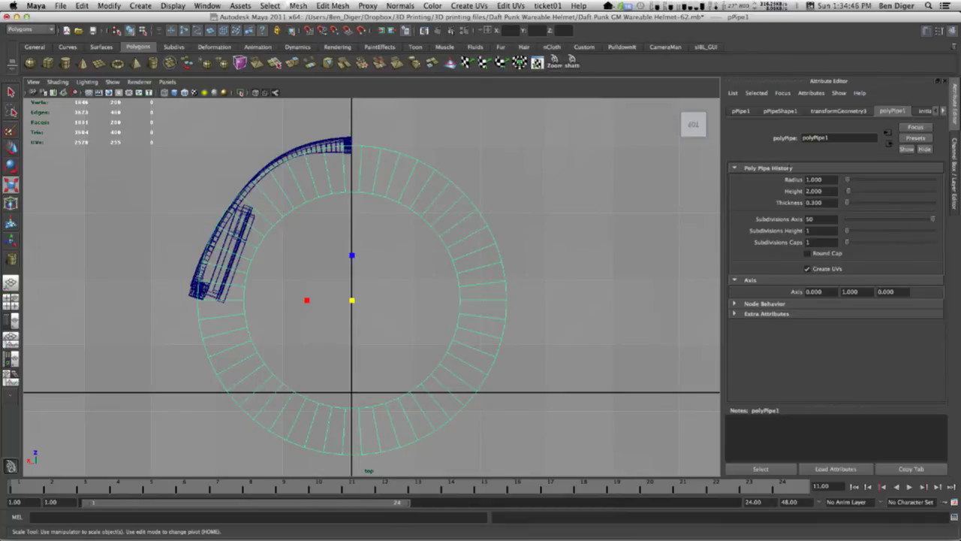
{"action": "right_click", "coordinate": [461, 201]}
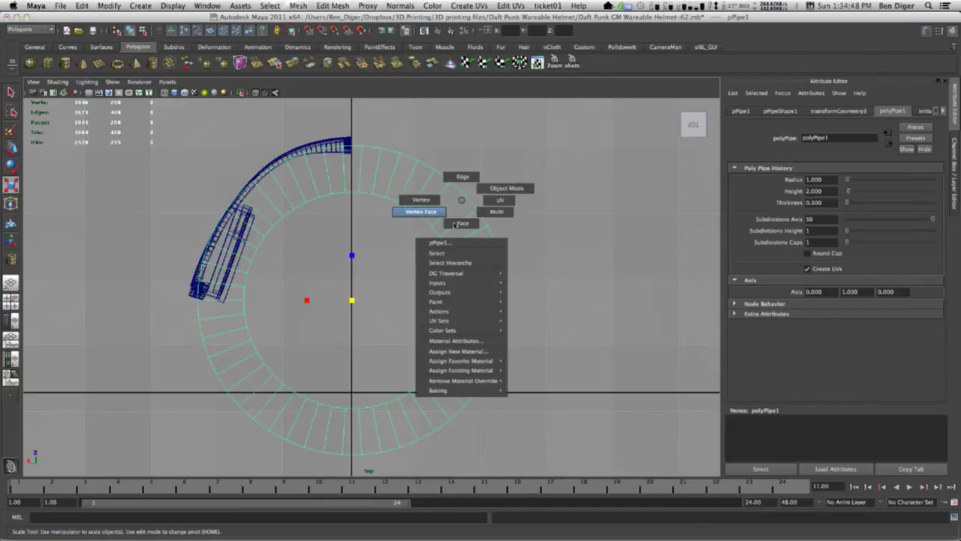
{"action": "left_click", "coordinate": [459, 224]}
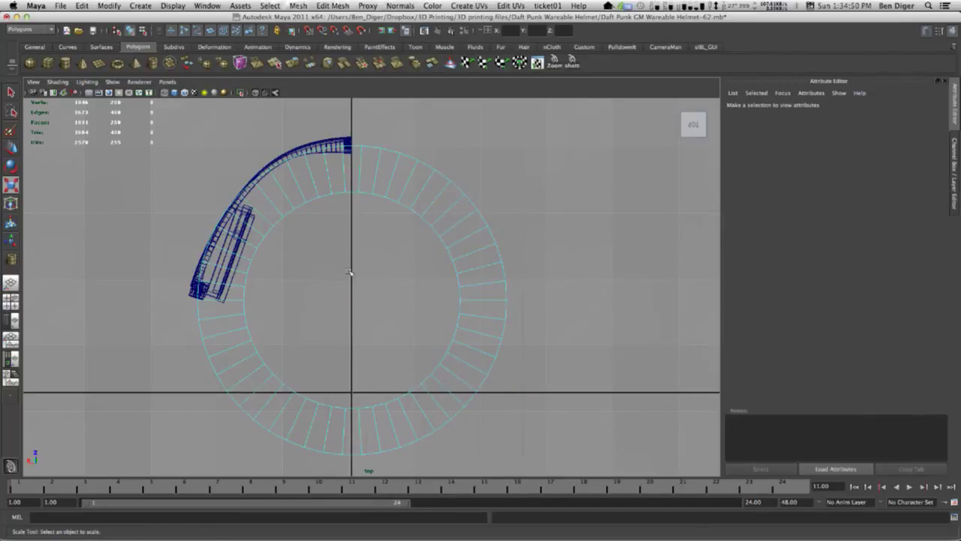
{"action": "right_click", "coordinate": [489, 275]}
{"action": "left_click", "coordinate": [524, 263]}
{"action": "left_click", "coordinate": [462, 184]}
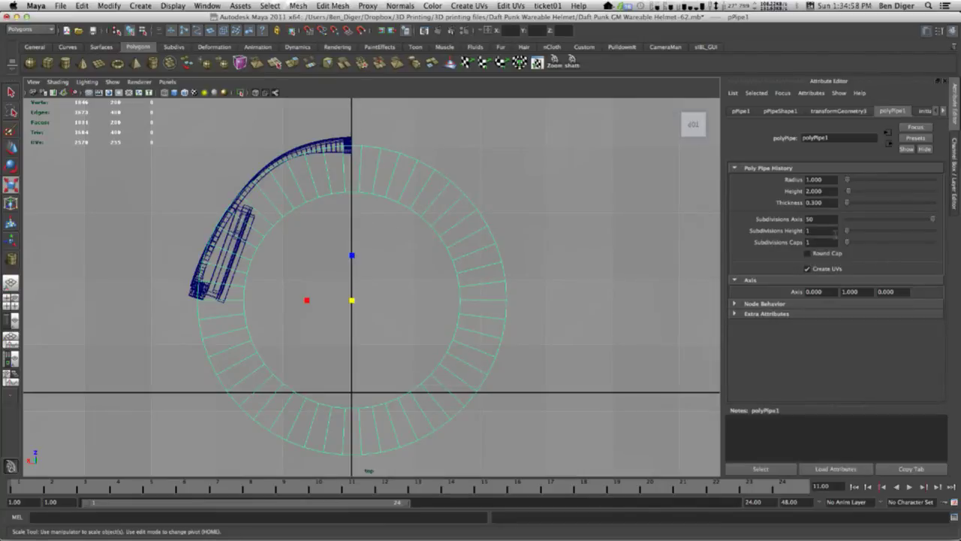
Try 51 for the pipe's Subdivisions Axis, and set it to 52 so edges align with the centre line.
{"action": "double_click", "coordinate": [826, 219]}
{"action": "type", "text": "51"}
{"action": "key", "text": "Return"}
{"action": "type", "text": "52"}
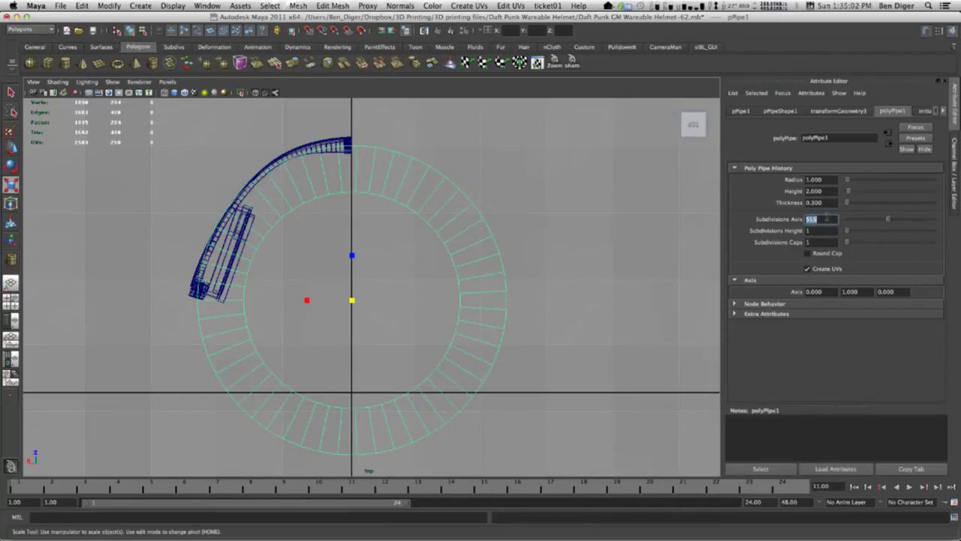
{"action": "key", "text": "Return"}
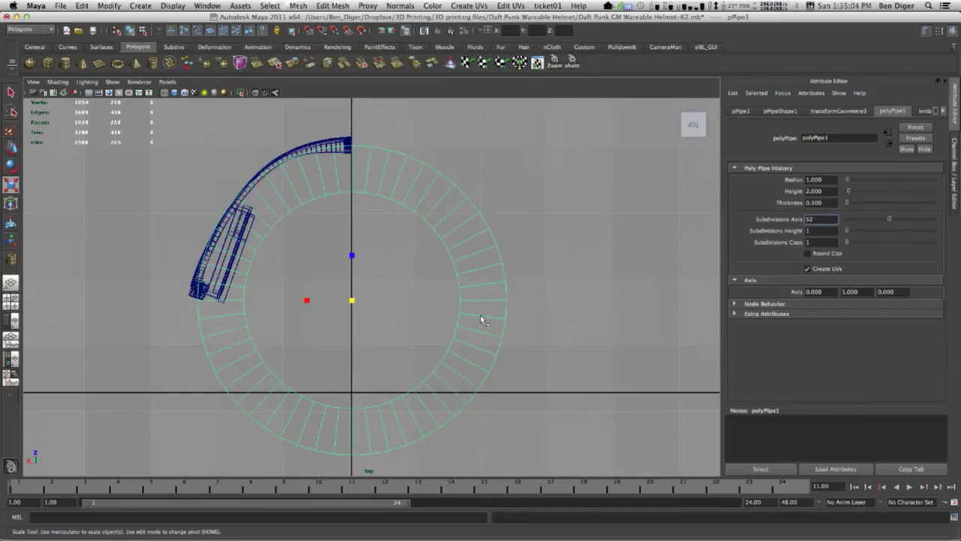
Delete the pipe's faces across the centre line and behind the arm, keeping the quarter arc beside the arm, and return to object mode.
{"action": "mouse_move", "coordinate": [482, 315]}
{"action": "right_mouse_down"}
{"action": "mouse_move", "coordinate": [439, 311]}
{"action": "mouse_move", "coordinate": [470, 331]}
{"action": "mouse_move", "coordinate": [474, 320]}
{"action": "mouse_move", "coordinate": [475, 332]}
{"action": "right_mouse_up"}
{"action": "left_click_drag", "start_coordinate": [485, 363], "coordinate": [435, 251]}
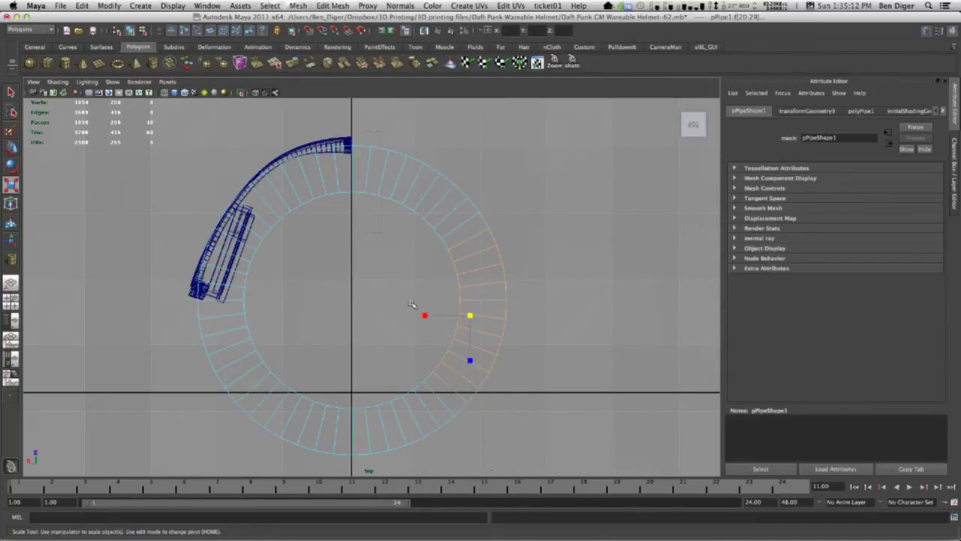
{"action": "key", "text": "Delete"}
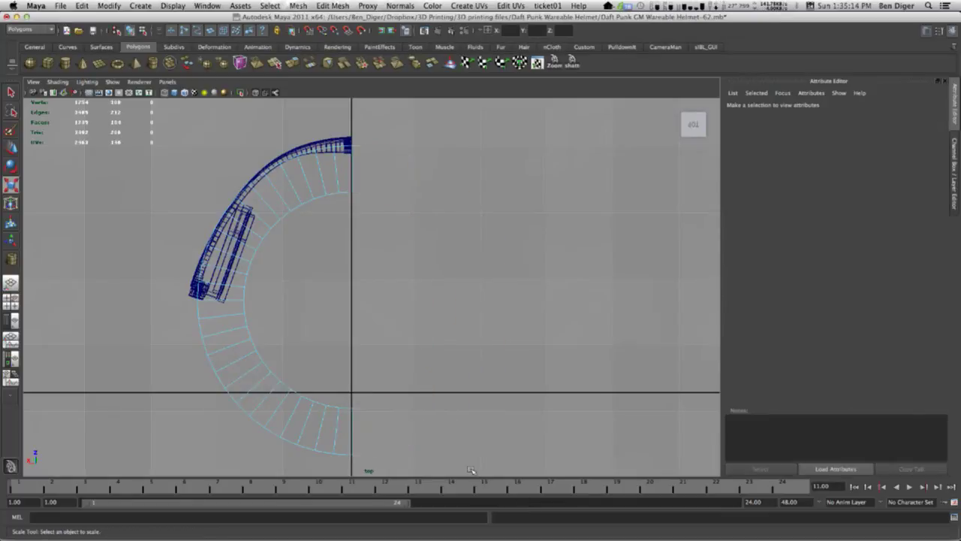
{"action": "left_click_drag", "start_coordinate": [426, 466], "coordinate": [163, 326]}
{"action": "key", "text": "Delete"}
{"action": "right_click_drag", "start_coordinate": [302, 190], "coordinate": [344, 178]}
{"action": "left_click", "coordinate": [321, 199]}
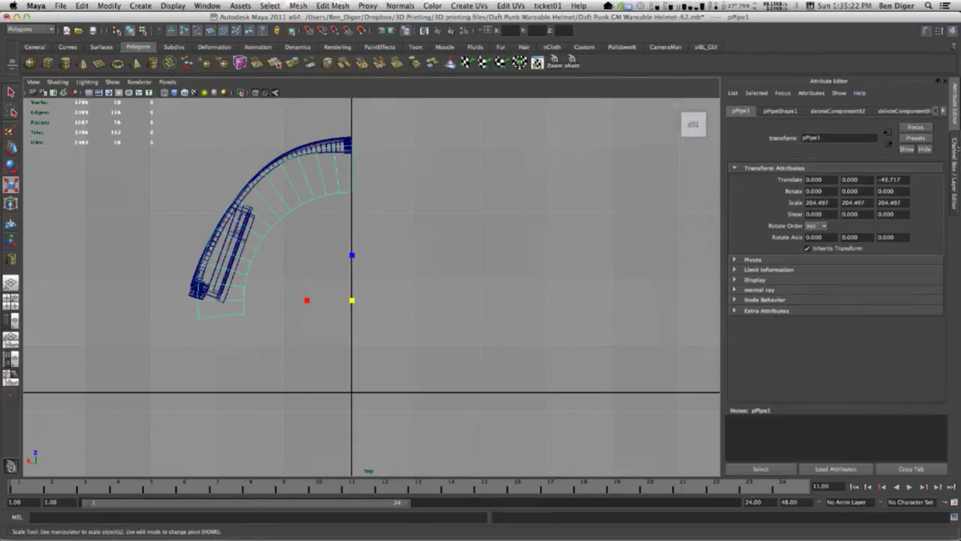
Set the quarter arc's Scale Y to 5 to flatten it into a thin band, and clear the selection.
{"action": "left_click", "coordinate": [956, 150]}
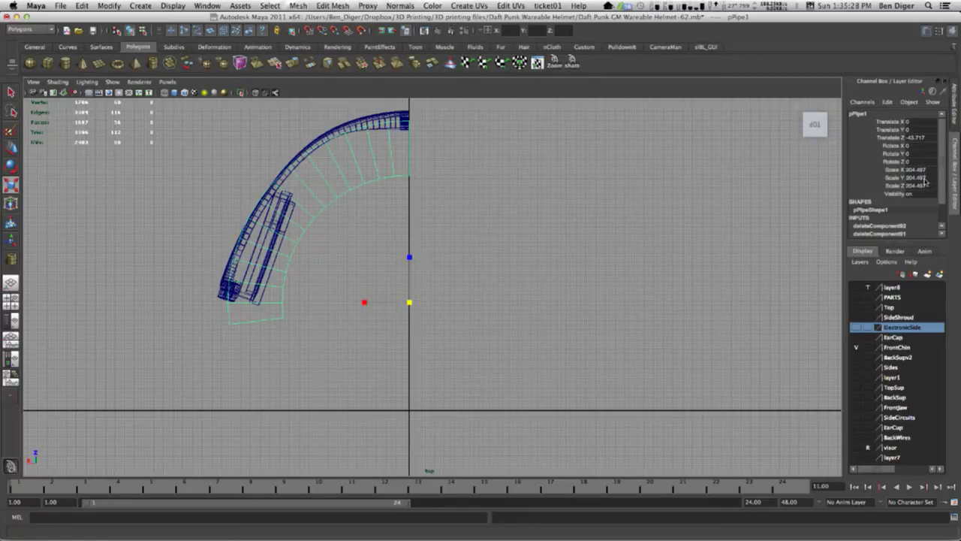
{"action": "double_click", "coordinate": [920, 178]}
{"action": "type", "text": "5"}
{"action": "left_click", "coordinate": [505, 191]}
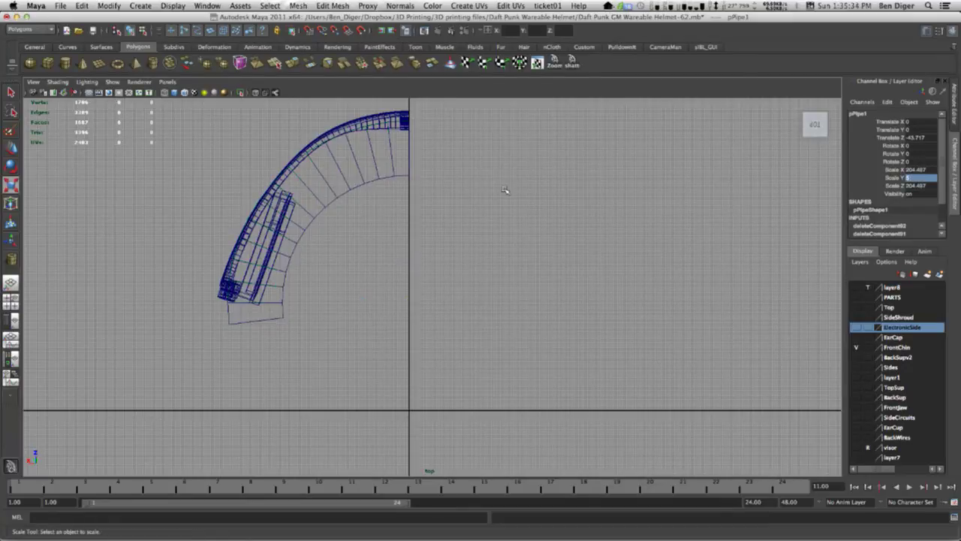
In the perspective view, lower the flattened arc to a Translate Y of about -114.7, near the arm's upper edge.
{"action": "key", "text": "space"}
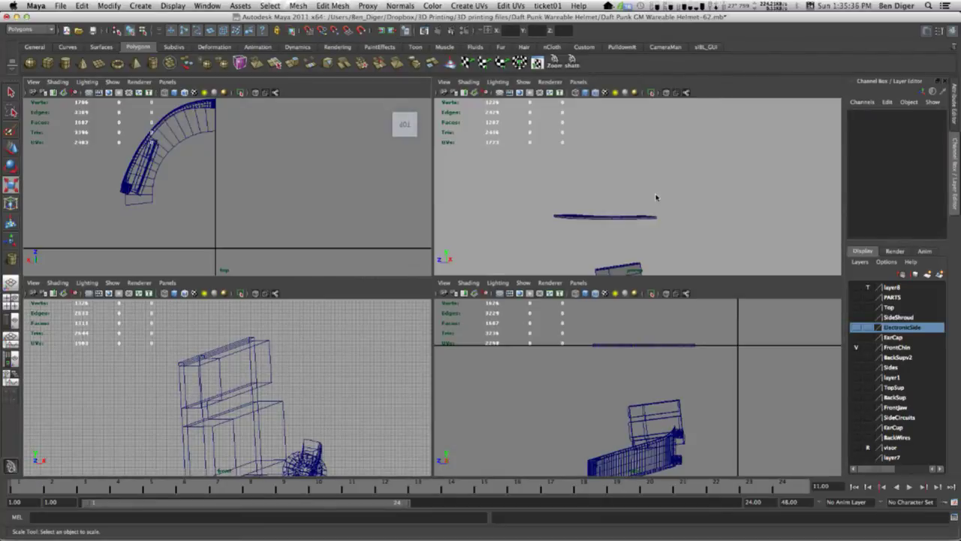
{"action": "key", "text": "space"}
{"action": "left_click_drag", "start_coordinate": [514, 307], "coordinate": [485, 172], "text": "alt"}
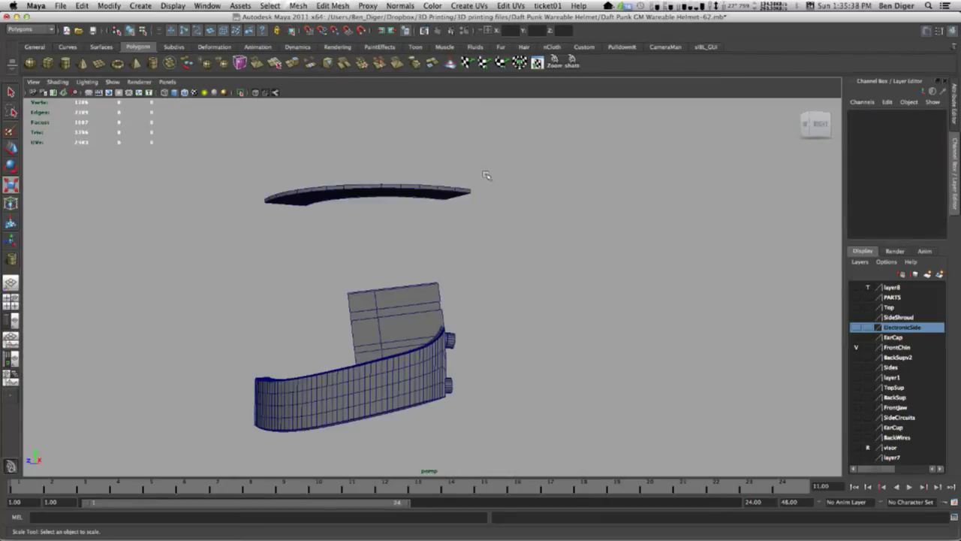
{"action": "left_click", "coordinate": [395, 206]}
{"action": "left_click_drag", "start_coordinate": [376, 206], "coordinate": [379, 233], "text": "alt"}
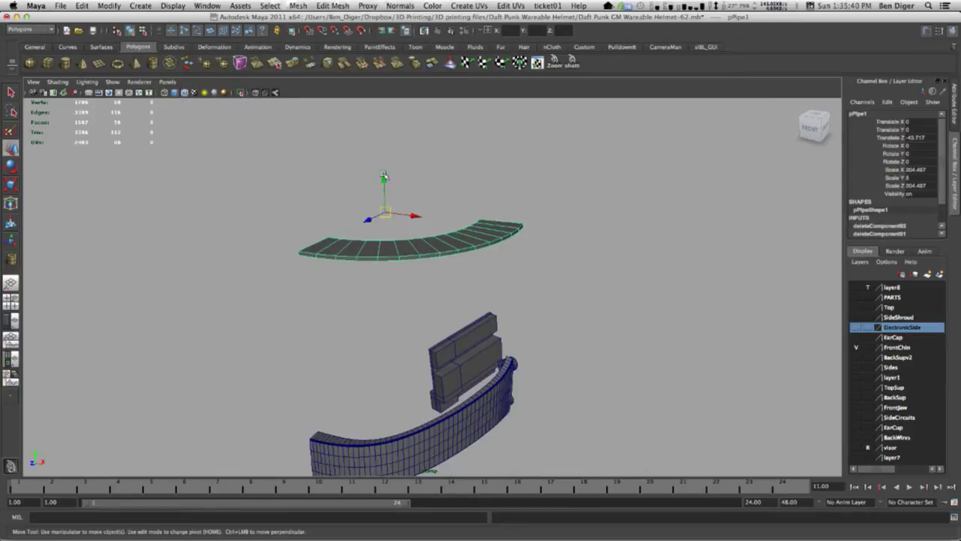
{"action": "left_click_drag", "start_coordinate": [383, 168], "coordinate": [388, 330]}
{"action": "left_click_drag", "start_coordinate": [588, 300], "coordinate": [556, 358], "text": "alt"}
{"action": "middle_click_drag", "start_coordinate": [556, 358], "coordinate": [564, 275], "text": "alt"}
{"action": "right_click_drag", "start_coordinate": [565, 275], "coordinate": [738, 313], "text": "alt"}
{"action": "left_click_drag", "start_coordinate": [739, 313], "coordinate": [328, 262], "text": "alt"}
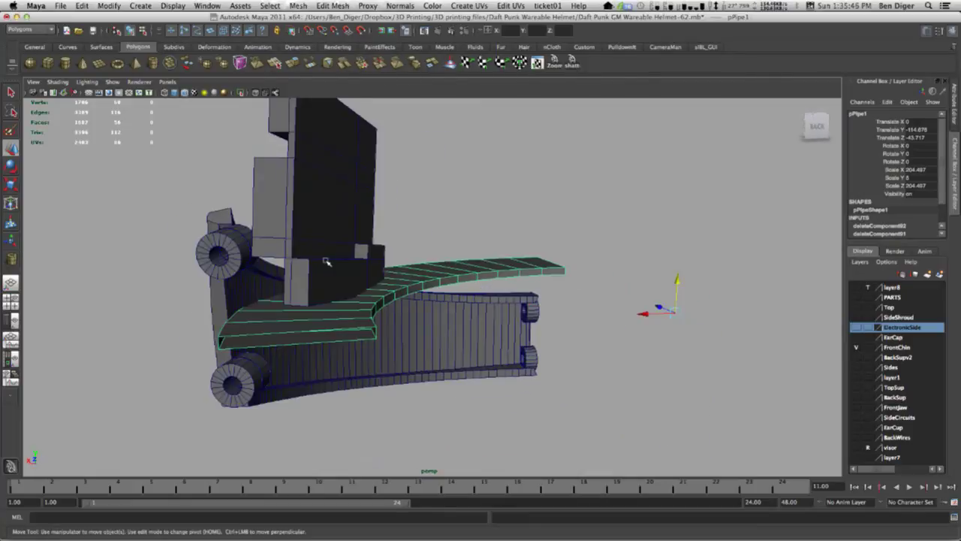
Check the side plate's base against the arc, and raise the arc to a Translate Y of about -107.
{"action": "left_click", "coordinate": [361, 159]}
{"action": "left_click", "coordinate": [317, 170]}
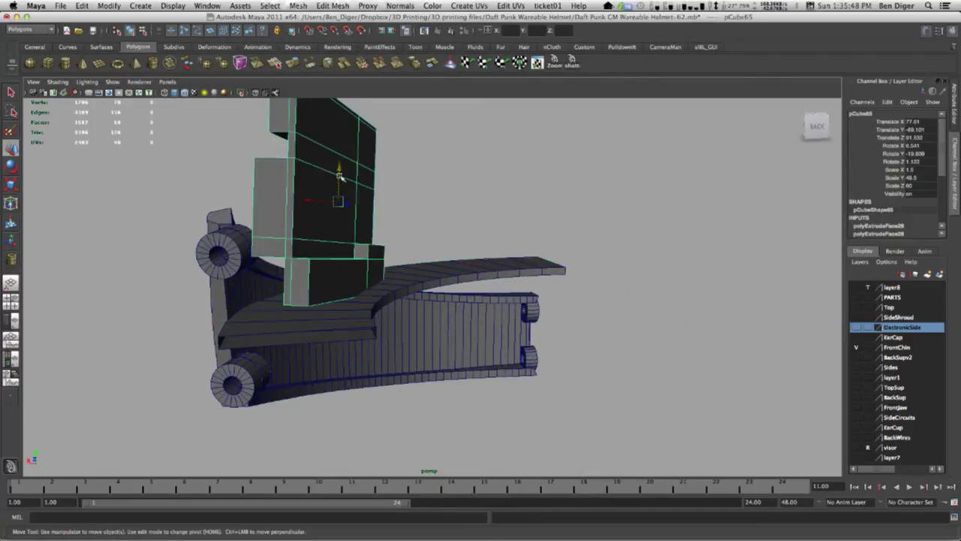
{"action": "left_click_drag", "start_coordinate": [307, 178], "coordinate": [328, 184], "text": "alt"}
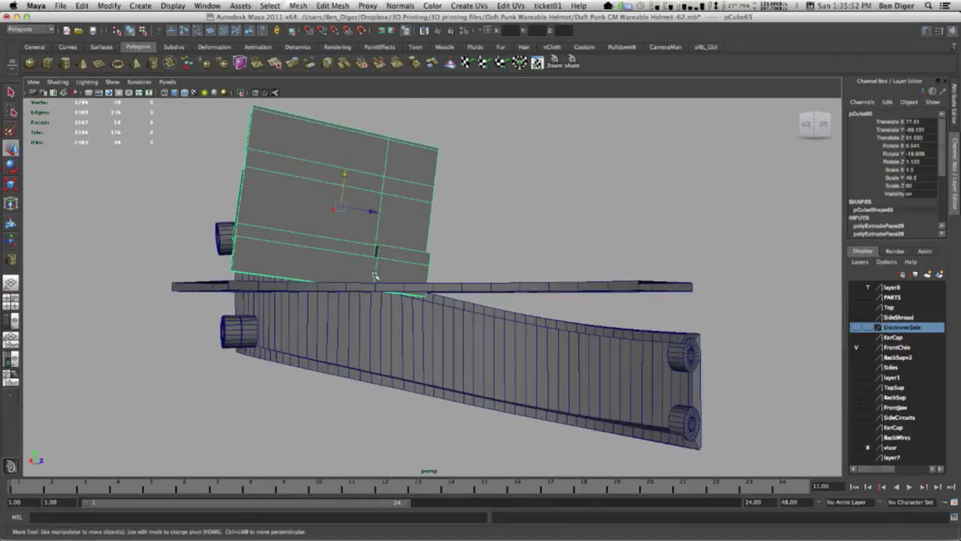
{"action": "left_click", "coordinate": [532, 289]}
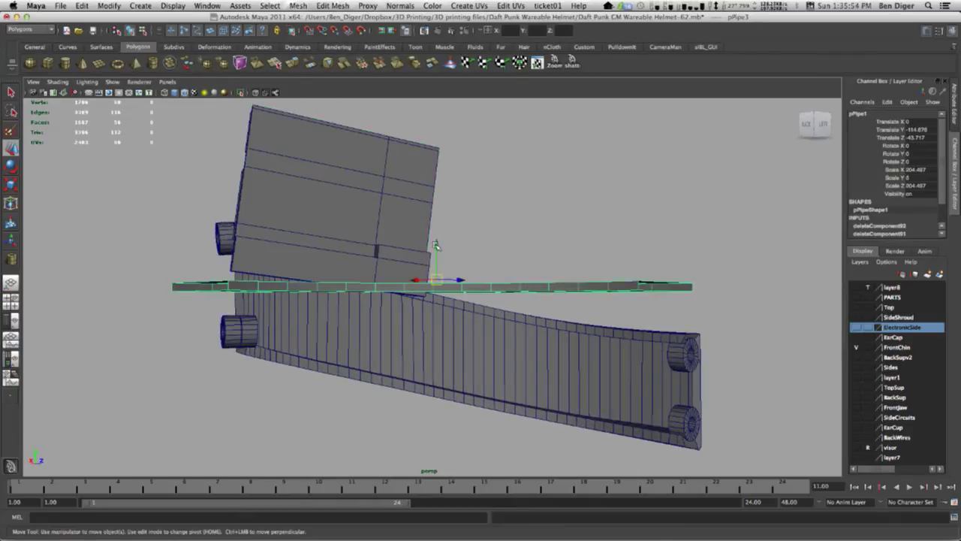
{"action": "left_click_drag", "start_coordinate": [435, 245], "coordinate": [435, 204]}
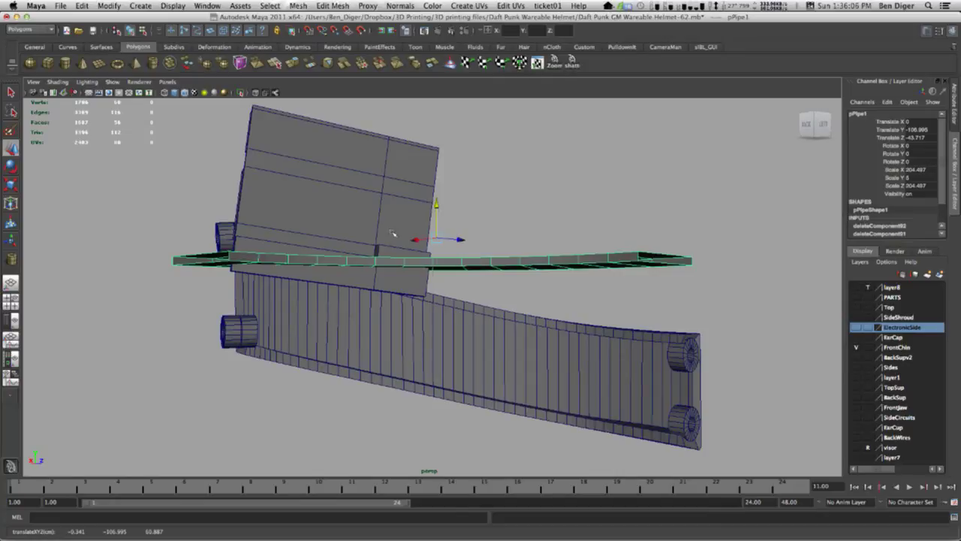
Try thickening the side plate to a Scale X of about 1.875, and undo the scaling.
{"action": "left_click_drag", "start_coordinate": [390, 225], "coordinate": [423, 276], "text": "alt"}
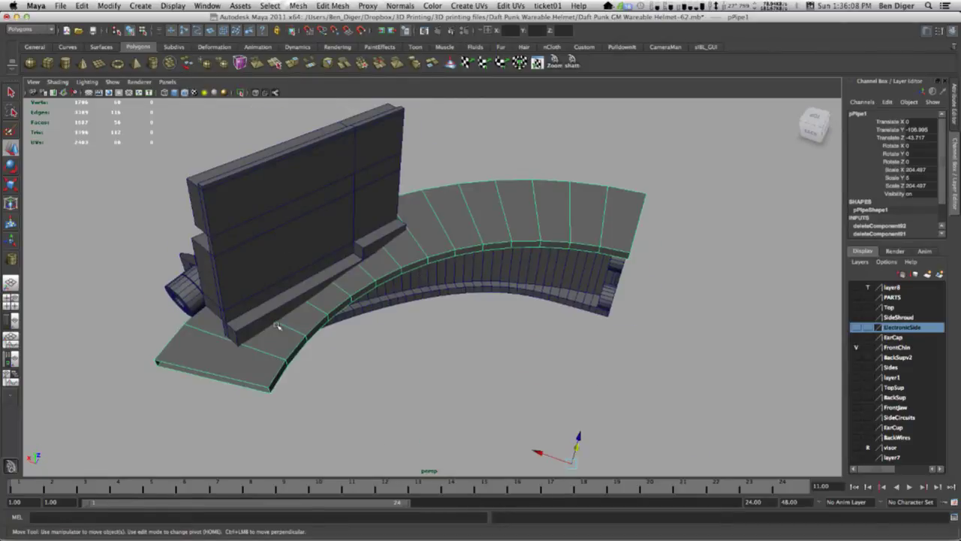
{"action": "left_click_drag", "start_coordinate": [275, 326], "coordinate": [311, 230], "text": "alt"}
{"action": "left_click", "coordinate": [328, 241]}
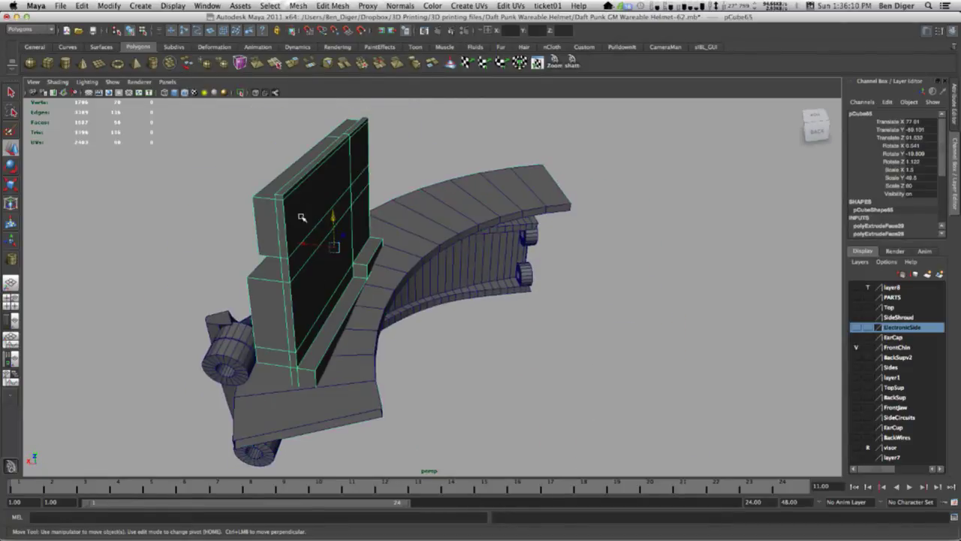
{"action": "key", "text": "r"}
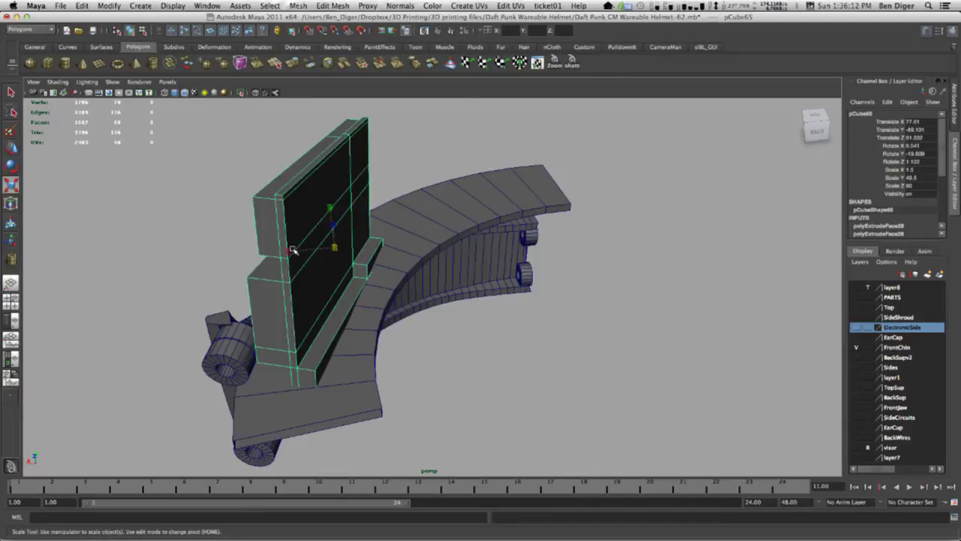
{"action": "left_click_drag", "start_coordinate": [304, 304], "coordinate": [412, 284], "text": "alt"}
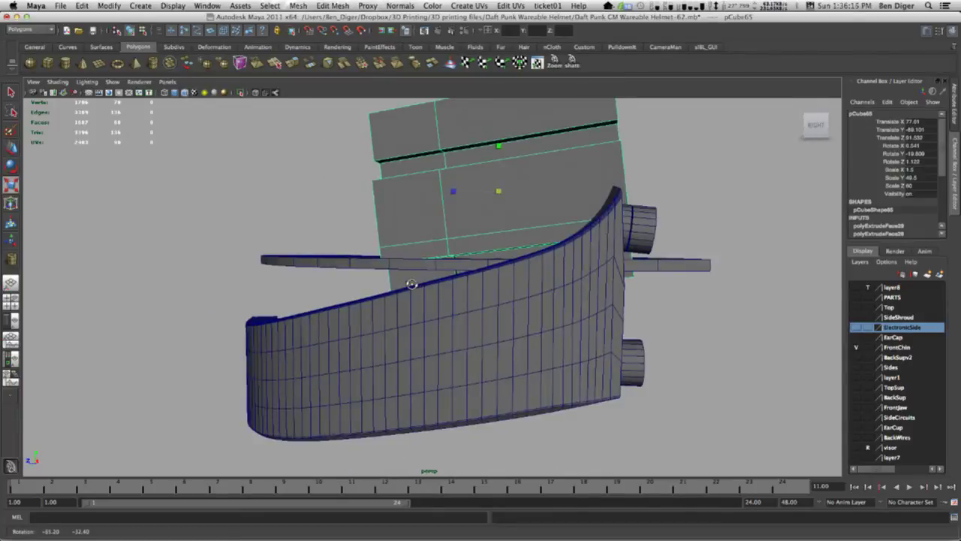
{"action": "left_click", "coordinate": [939, 32]}
{"action": "key", "text": "r"}
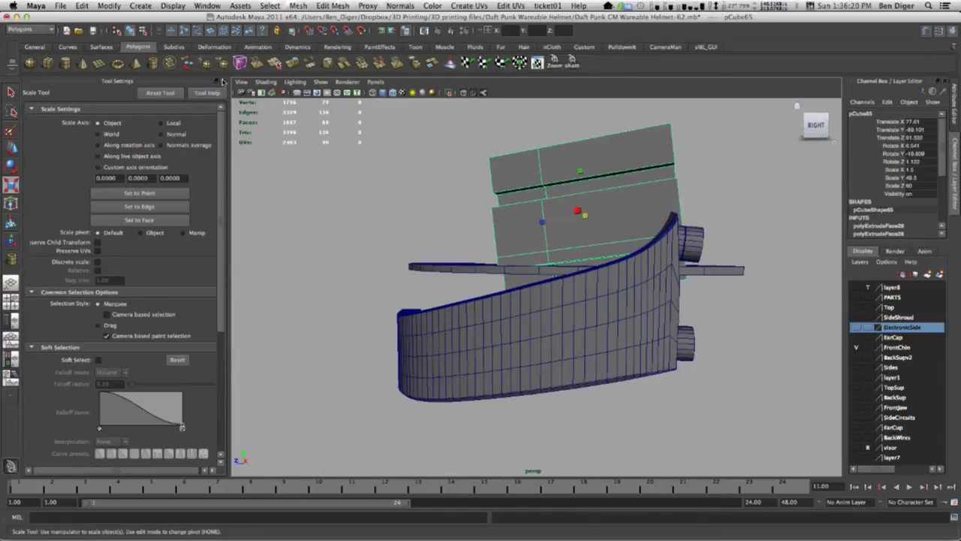
{"action": "left_click", "coordinate": [221, 81]}
{"action": "left_click_drag", "start_coordinate": [543, 207], "coordinate": [306, 262], "text": "alt"}
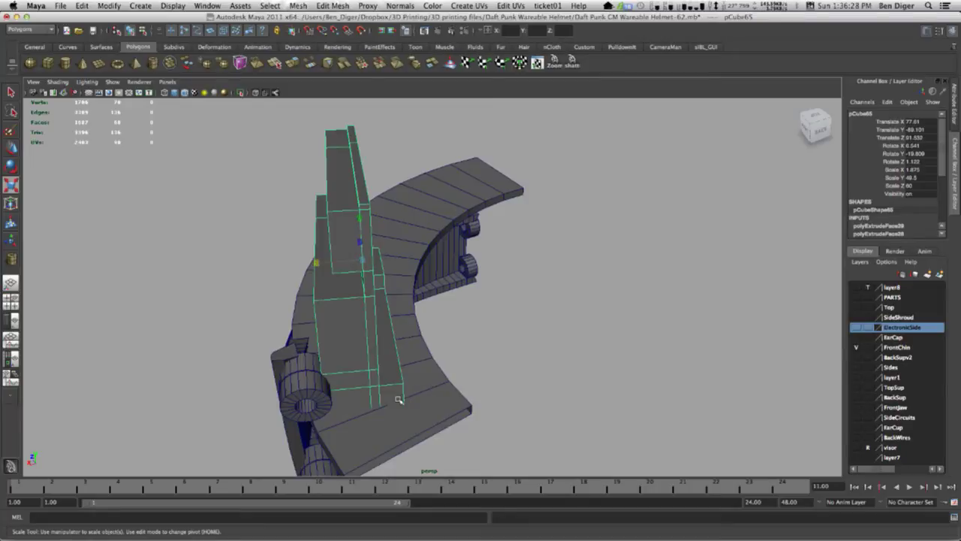
{"action": "key", "text": "super+z"}
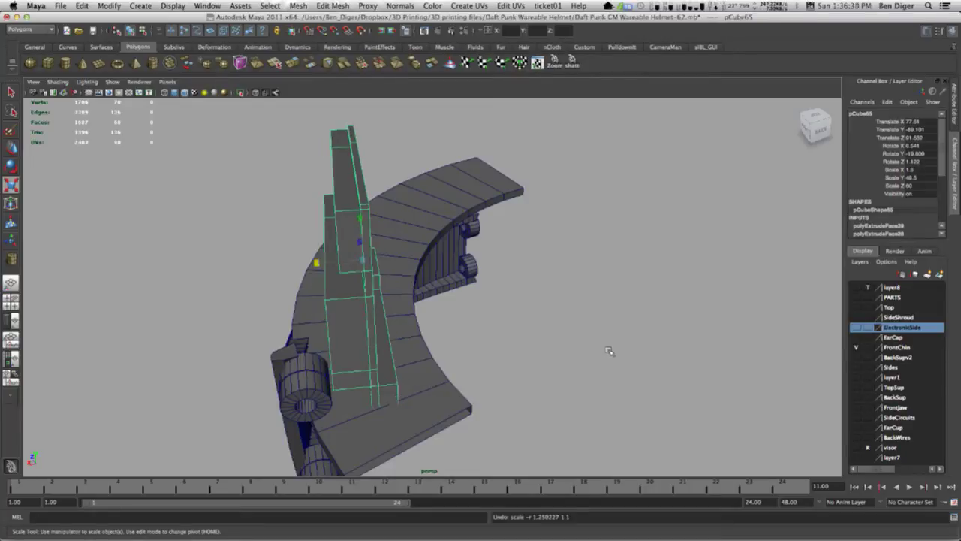
Try sliding the side plate about 1.1 units along its own Z axis, and undo the move.
{"action": "left_click_drag", "start_coordinate": [612, 351], "coordinate": [553, 336], "text": "alt"}
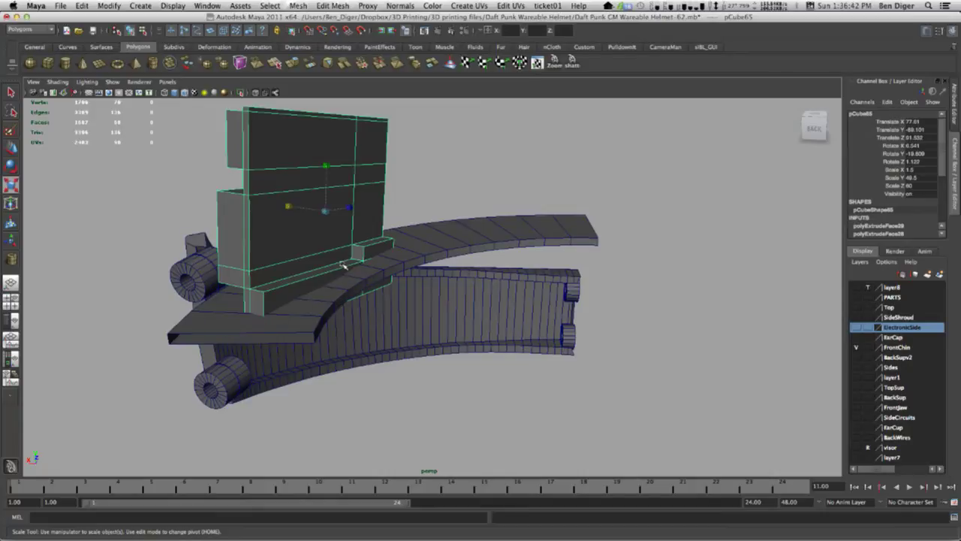
{"action": "left_click_drag", "start_coordinate": [344, 284], "coordinate": [302, 297], "text": "alt"}
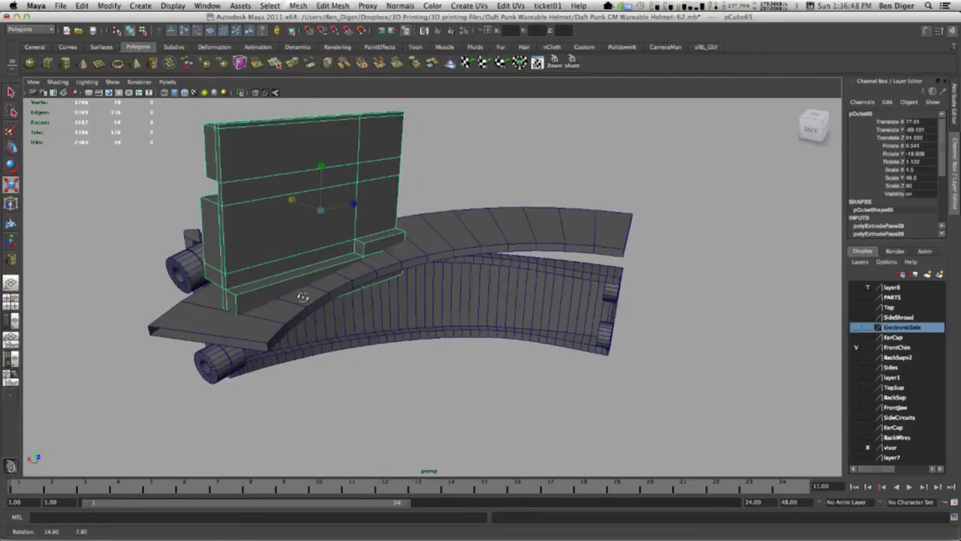
{"action": "key", "text": "w"}
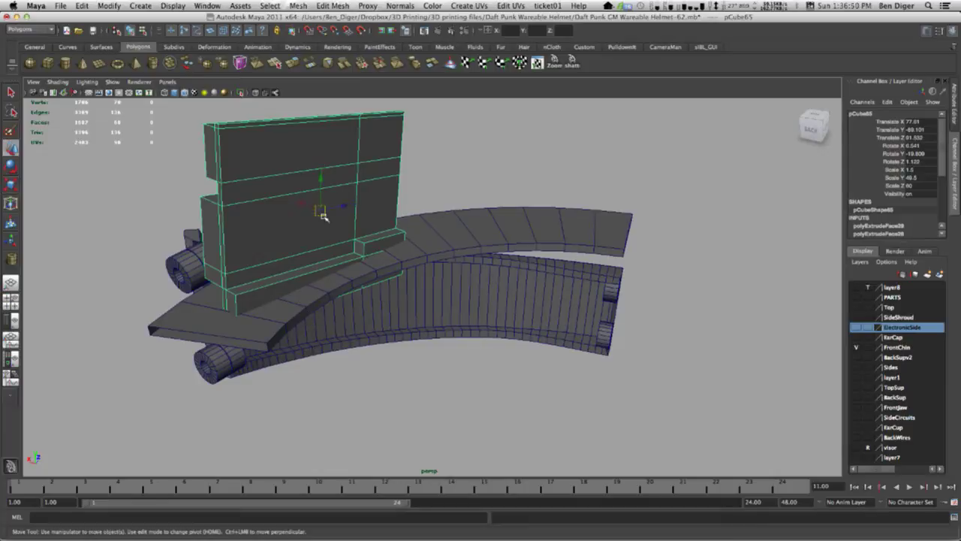
{"action": "mouse_move", "coordinate": [348, 205]}
{"action": "left_mouse_down"}
{"action": "mouse_move", "coordinate": [326, 214]}
{"action": "mouse_move", "coordinate": [333, 211]}
{"action": "left_mouse_up"}
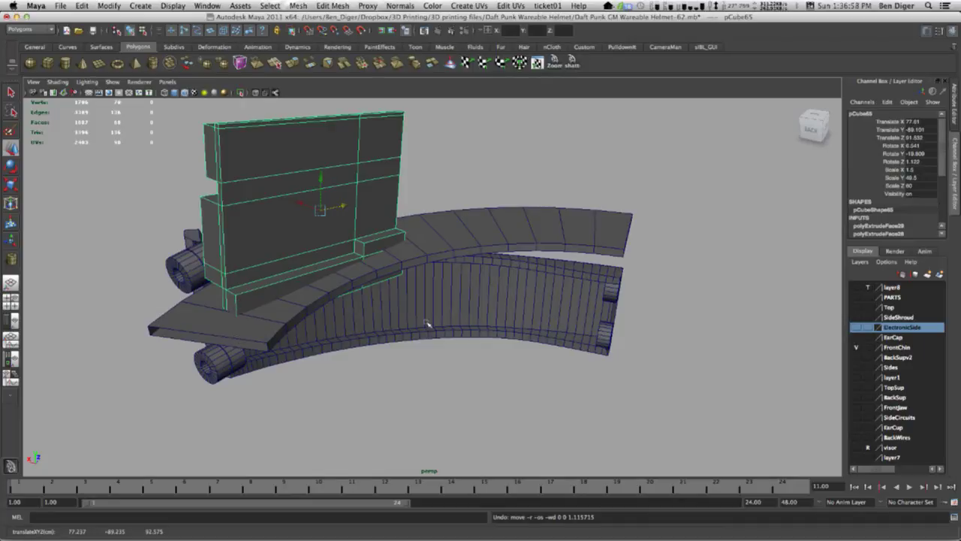
In the side view, delete the connecting arc's side and bottom faces, leaving only its top surface as a thin sheet.
{"action": "left_click_drag", "start_coordinate": [508, 287], "coordinate": [506, 254], "text": "alt"}
{"action": "left_click", "coordinate": [507, 253]}
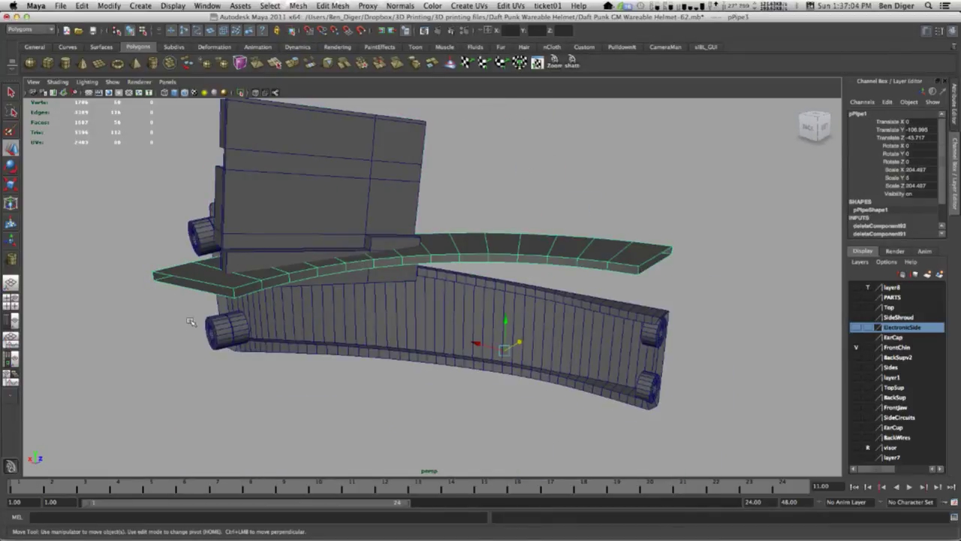
{"action": "key", "text": "space"}
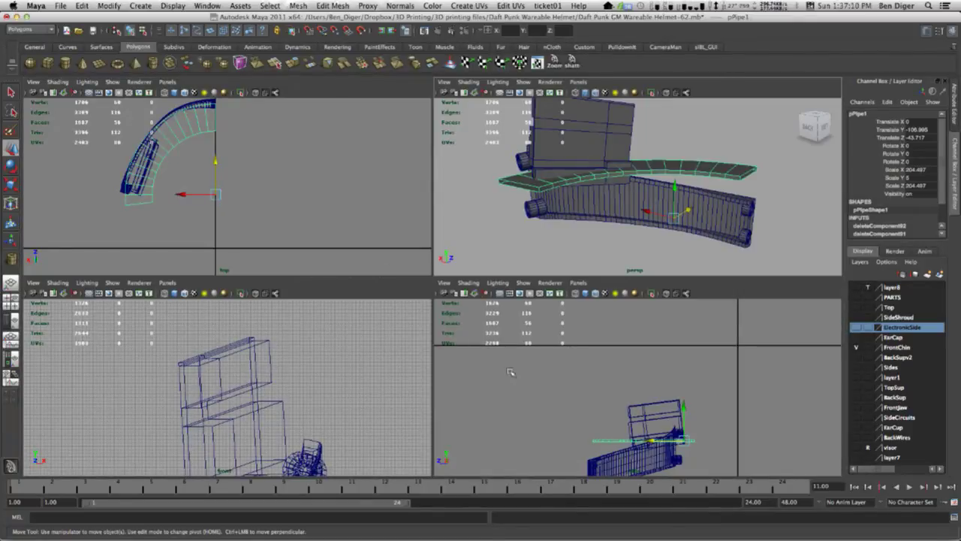
{"action": "key", "text": "space"}
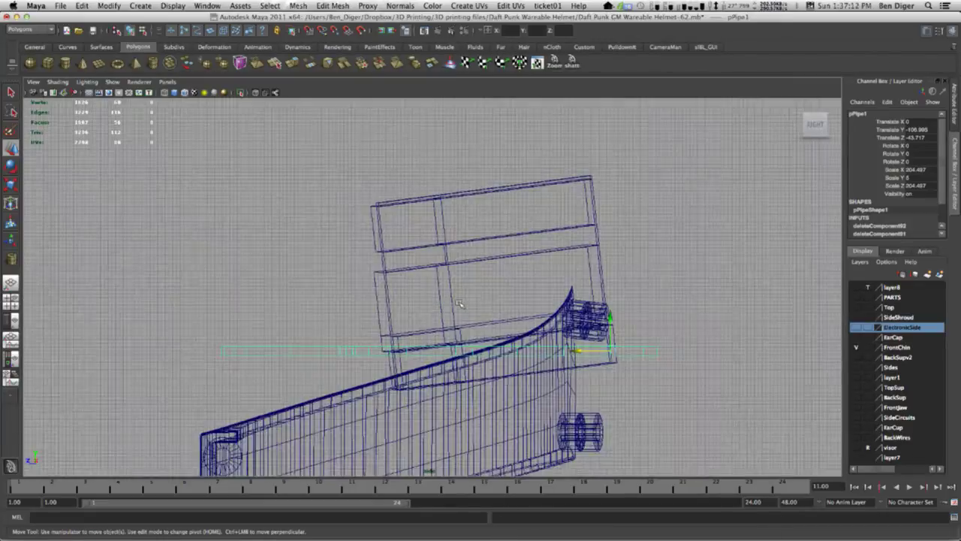
{"action": "key", "text": "f"}
{"action": "right_click_drag", "start_coordinate": [271, 277], "coordinate": [271, 300]}
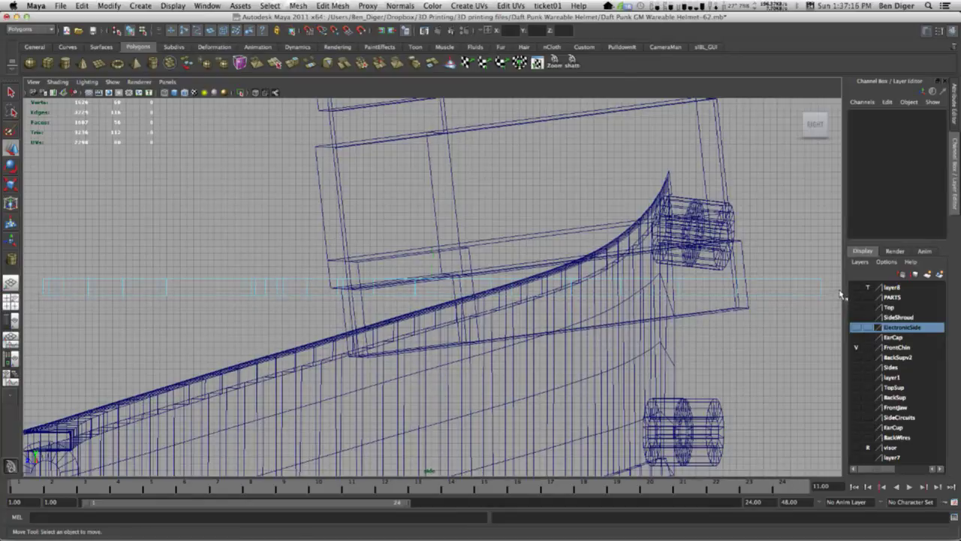
{"action": "left_click_drag", "start_coordinate": [840, 291], "coordinate": [840, 292]}
{"action": "key", "text": "Delete"}
Return to the perspective view, switch the thin arc back to object mode and select it as a whole.
{"action": "key", "text": "space"}
{"action": "key", "text": "space"}
{"action": "mouse_move", "coordinate": [697, 208]}
{"action": "left_mouse_down", "text": "alt"}
{"action": "mouse_move", "coordinate": [602, 270]}
{"action": "mouse_move", "coordinate": [529, 283]}
{"action": "mouse_move", "coordinate": [446, 279]}
{"action": "mouse_move", "coordinate": [588, 255]}
{"action": "left_mouse_up", "text": "alt"}
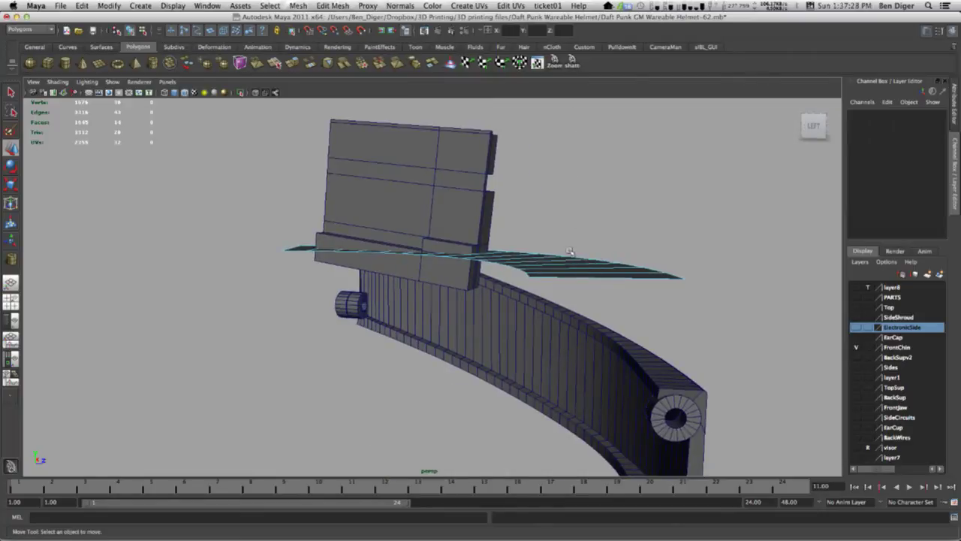
{"action": "right_click_drag", "start_coordinate": [555, 263], "coordinate": [592, 253]}
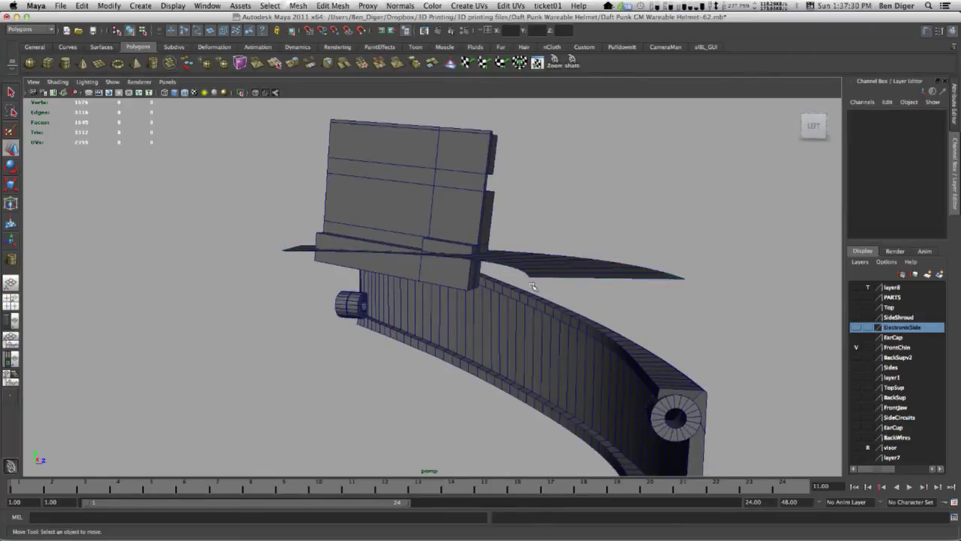
{"action": "left_click", "coordinate": [569, 272]}
Examine from above, below and the front how the thin arc meets the side plate and the lower arm.
{"action": "mouse_move", "coordinate": [543, 308]}
{"action": "left_mouse_down", "text": "alt"}
{"action": "mouse_move", "coordinate": [540, 353]}
{"action": "mouse_move", "coordinate": [558, 300]}
{"action": "left_mouse_up", "text": "alt"}
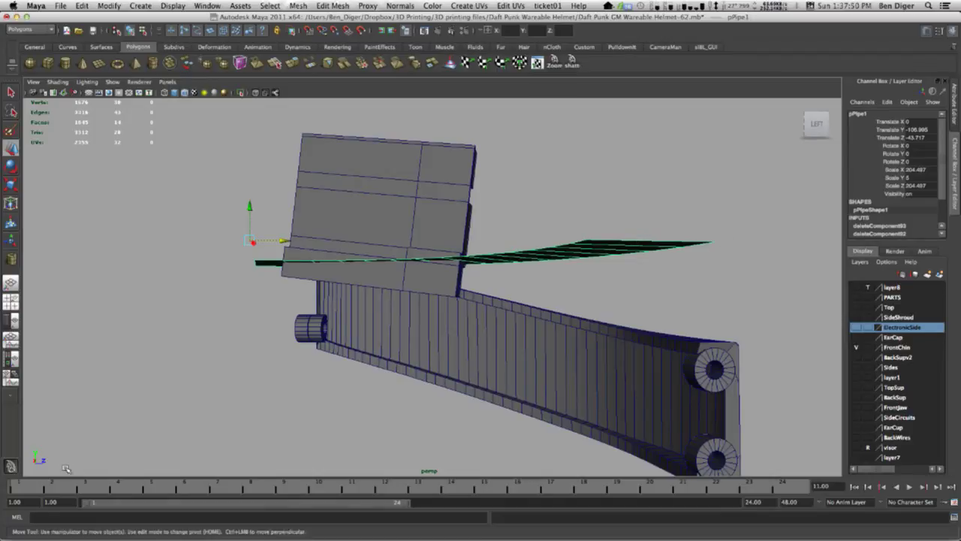
{"action": "left_click_drag", "start_coordinate": [82, 473], "coordinate": [109, 424], "text": "alt"}
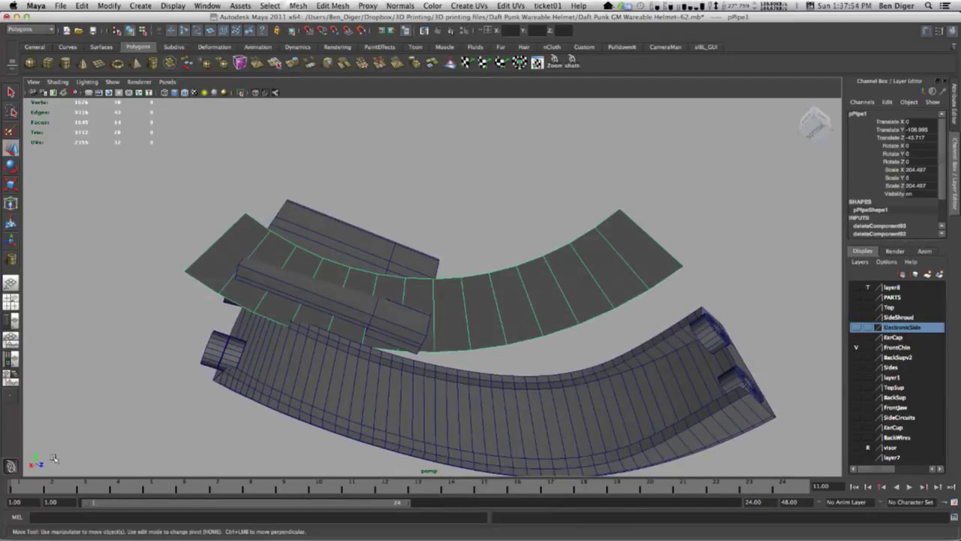
{"action": "left_click_drag", "start_coordinate": [261, 394], "coordinate": [212, 445], "text": "alt"}
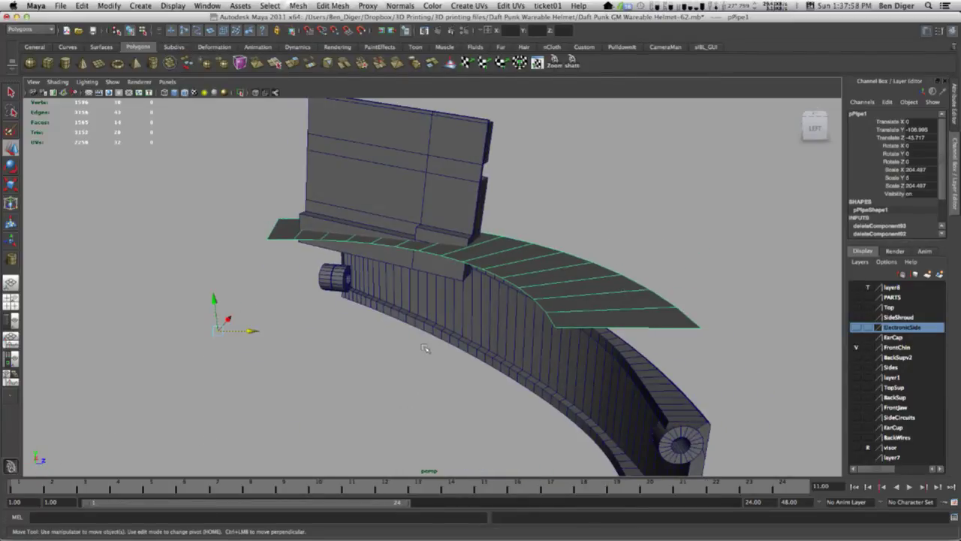
{"action": "left_click_drag", "start_coordinate": [395, 356], "coordinate": [415, 329], "text": "alt"}
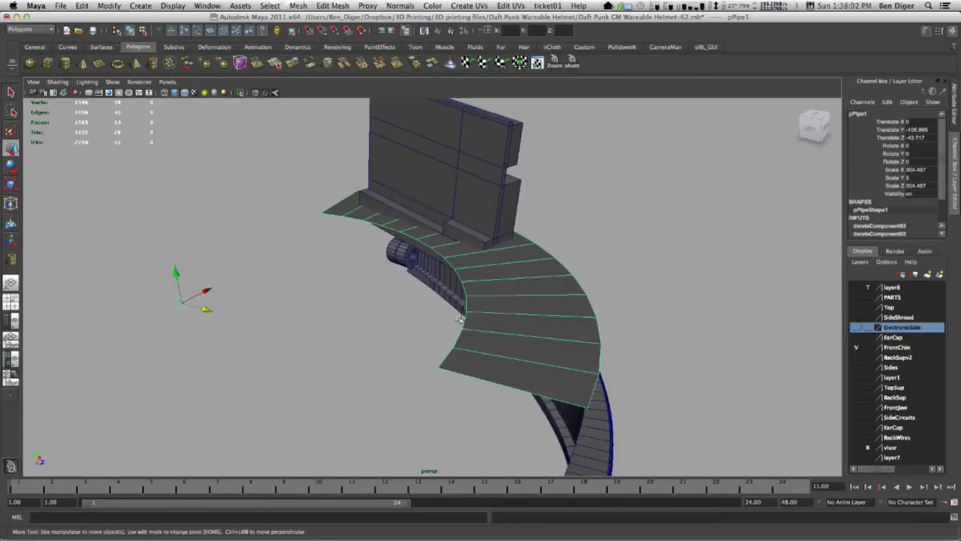
{"action": "left_click_drag", "start_coordinate": [460, 319], "coordinate": [307, 268], "text": "alt"}
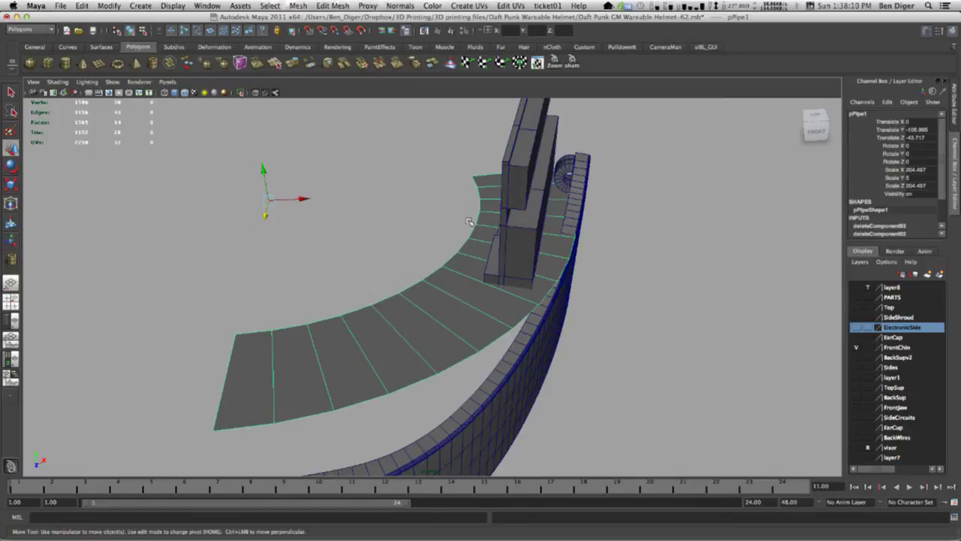
{"action": "left_click_drag", "start_coordinate": [443, 337], "coordinate": [460, 293], "text": "alt"}
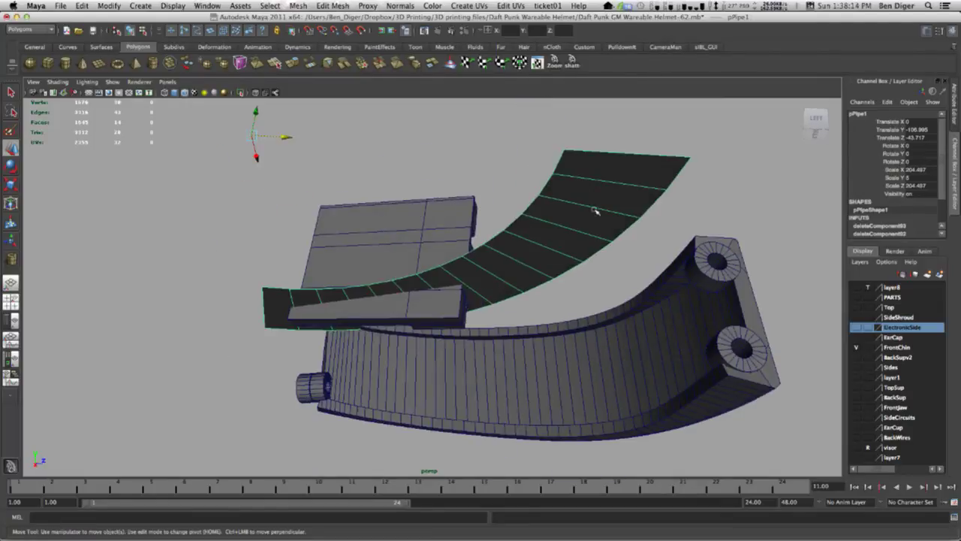
{"action": "left_click_drag", "start_coordinate": [596, 210], "coordinate": [501, 257], "text": "alt"}
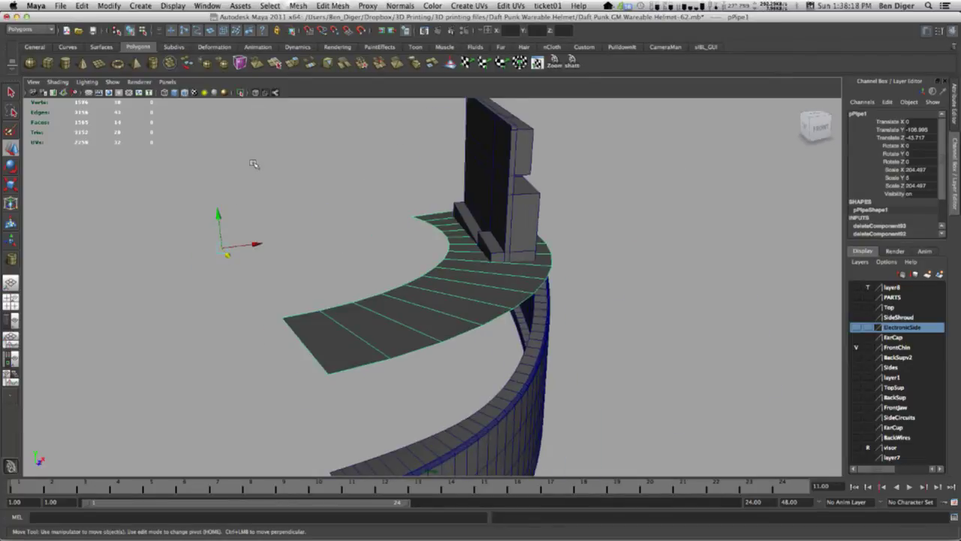
Cycle the perspective view's background through the gradient and black back to plain grey.
{"action": "key", "text": "alt+b"}
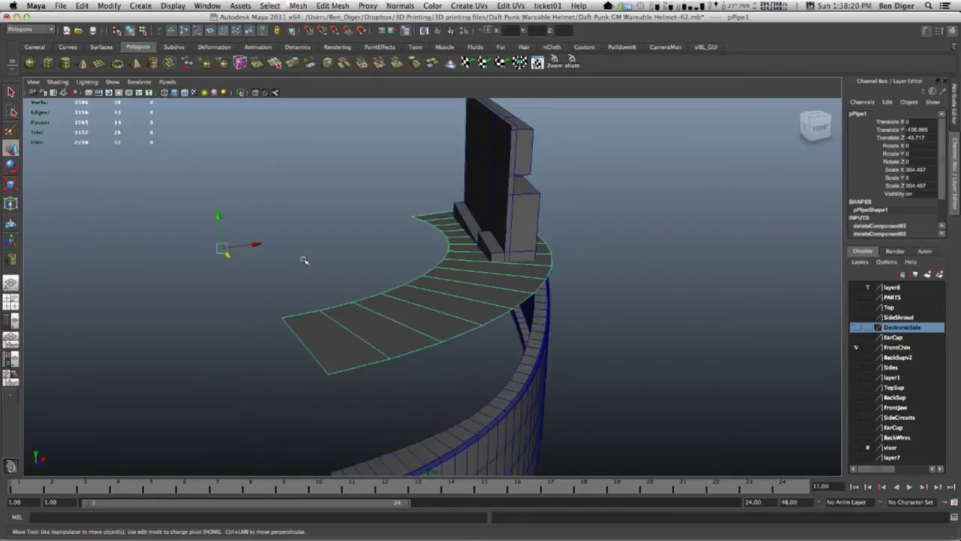
{"action": "mouse_move", "coordinate": [304, 275]}
{"action": "left_mouse_down", "text": "alt"}
{"action": "mouse_move", "coordinate": [286, 267]}
{"action": "mouse_move", "coordinate": [296, 262]}
{"action": "mouse_move", "coordinate": [297, 275]}
{"action": "left_mouse_up", "text": "alt"}
{"action": "key", "text": "alt+b"}
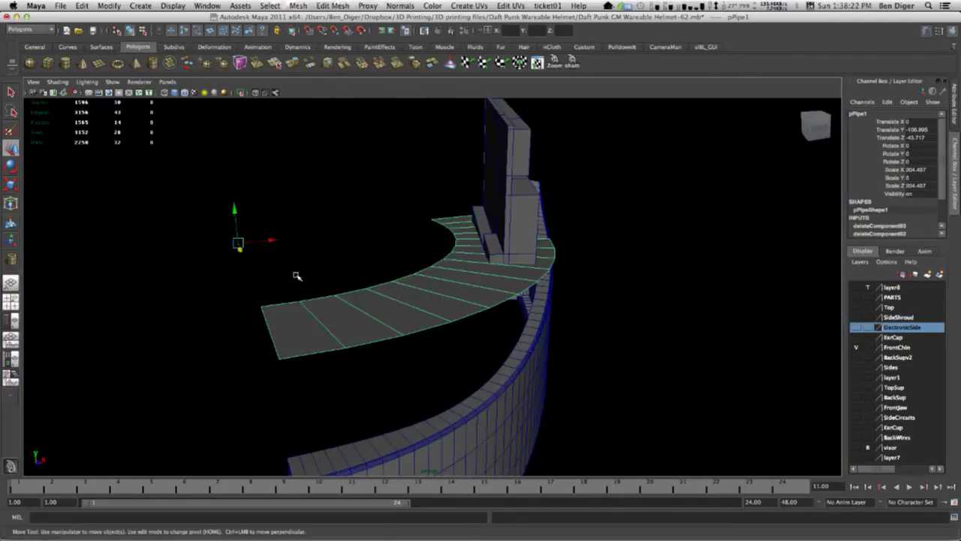
{"action": "key", "text": "alt+b"}
{"action": "left_click_drag", "start_coordinate": [493, 274], "coordinate": [594, 265], "text": "alt"}
In the side view, tilt the thin arc to a Rotate X of about 14 to follow the arm's slope.
{"action": "key", "text": "space"}
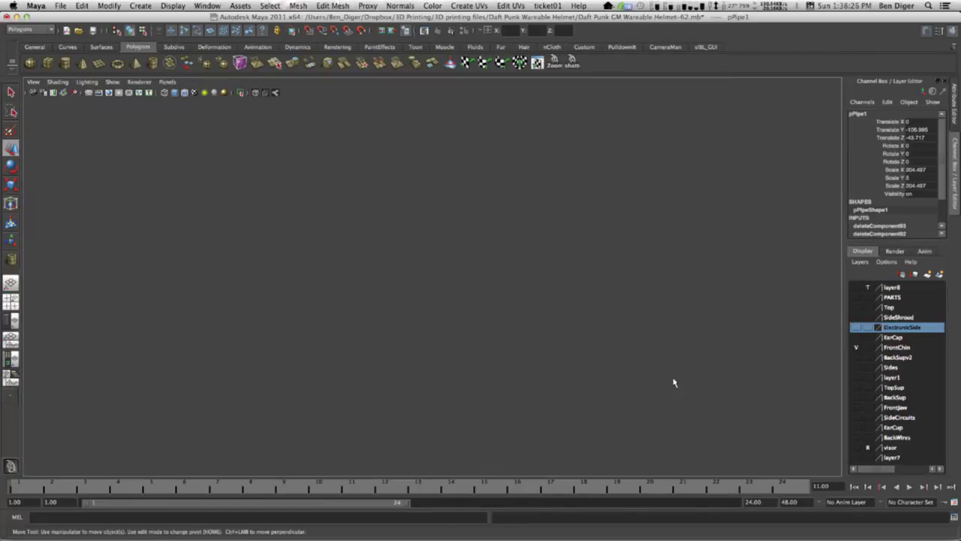
{"action": "key", "text": "space"}
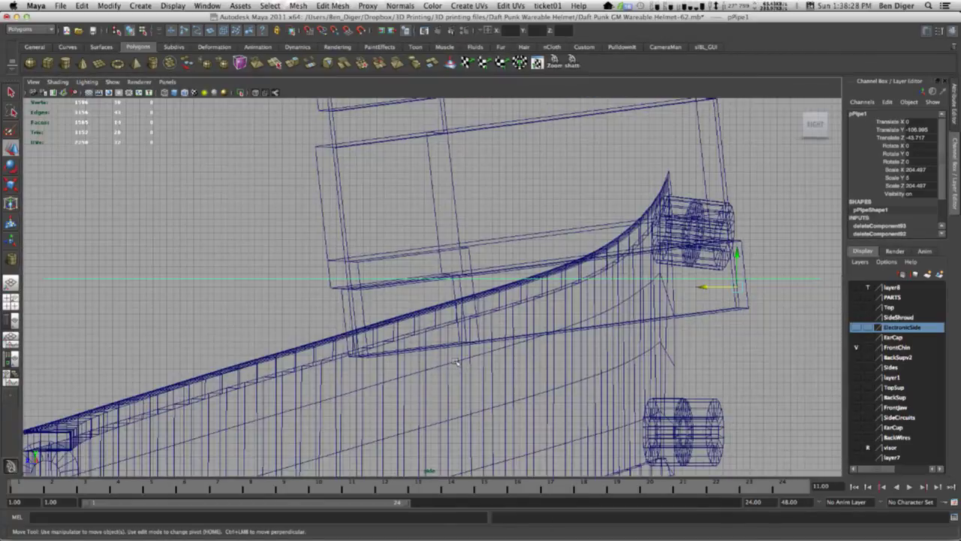
{"action": "middle_click_drag", "start_coordinate": [462, 336], "coordinate": [463, 345], "text": "alt"}
{"action": "scroll", "coordinate": [463, 342], "scroll_direction": "down", "scroll_amount": 5}
{"action": "key", "text": "e"}
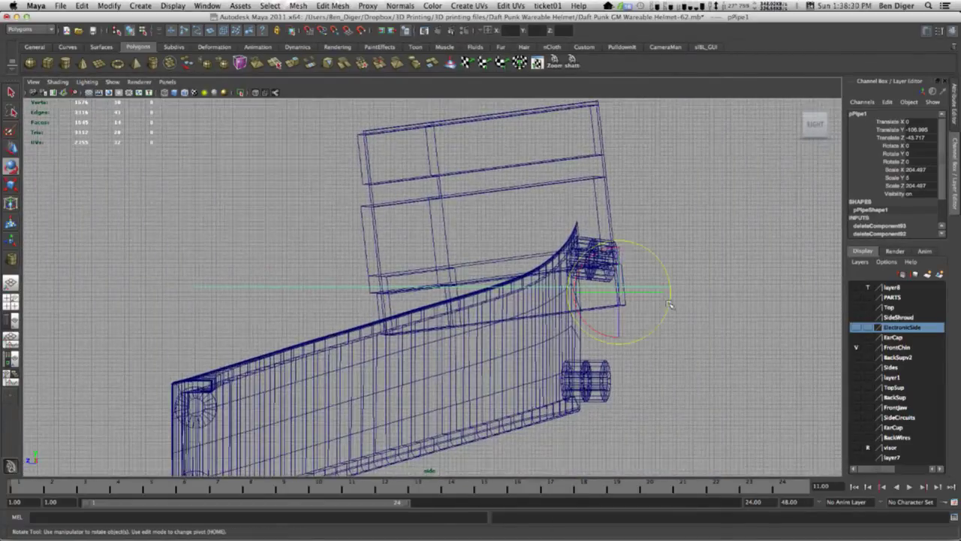
{"action": "left_click_drag", "start_coordinate": [602, 254], "coordinate": [591, 259]}
{"action": "key", "text": "super+z"}
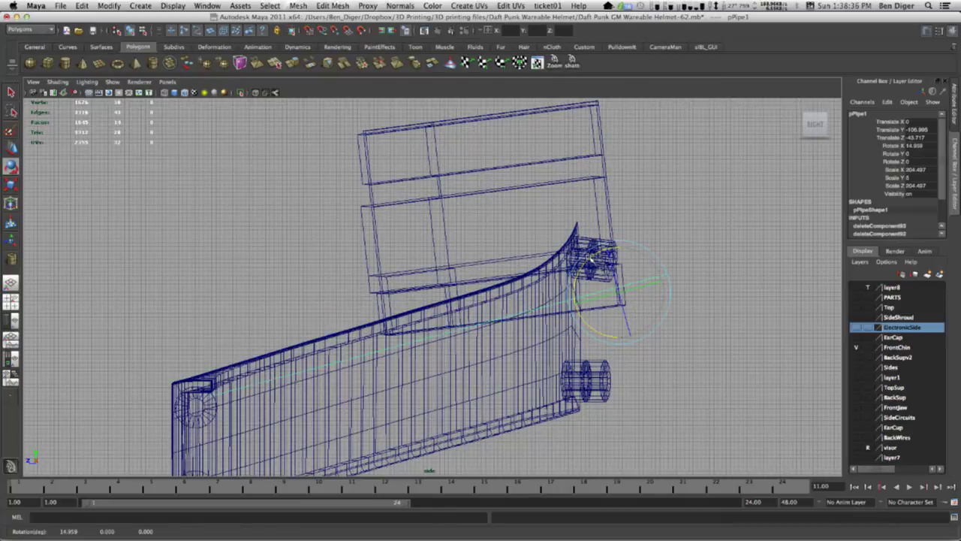
Raise the arc along its own Y axis to a Translate Y of about -100.35, and increase its Rotate X to about 17.1.
{"action": "key", "text": "w"}
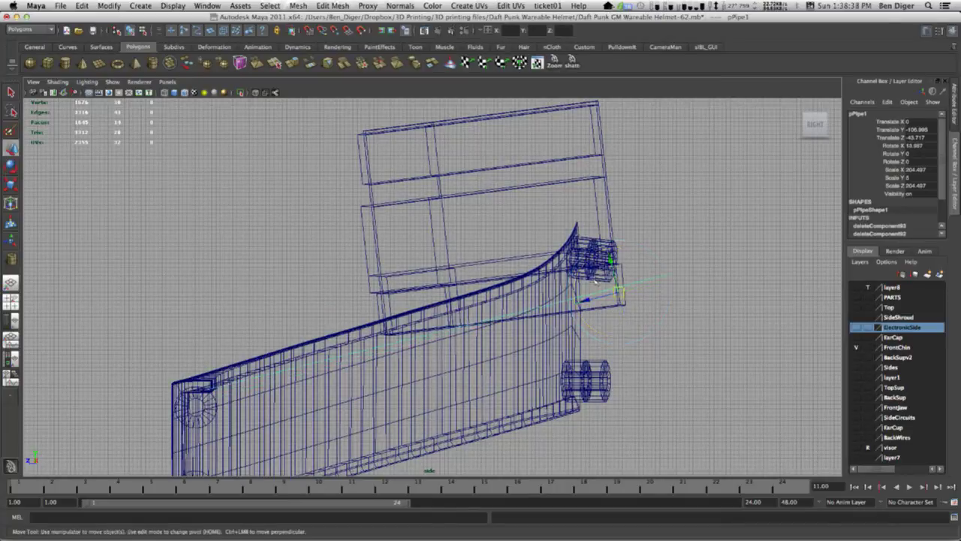
{"action": "left_click_drag", "start_coordinate": [614, 283], "coordinate": [603, 233]}
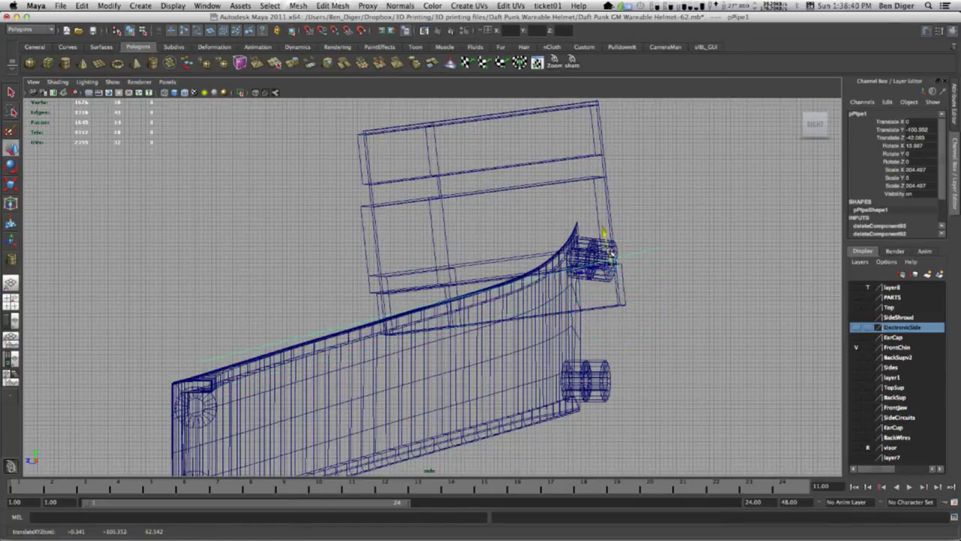
{"action": "key", "text": "e"}
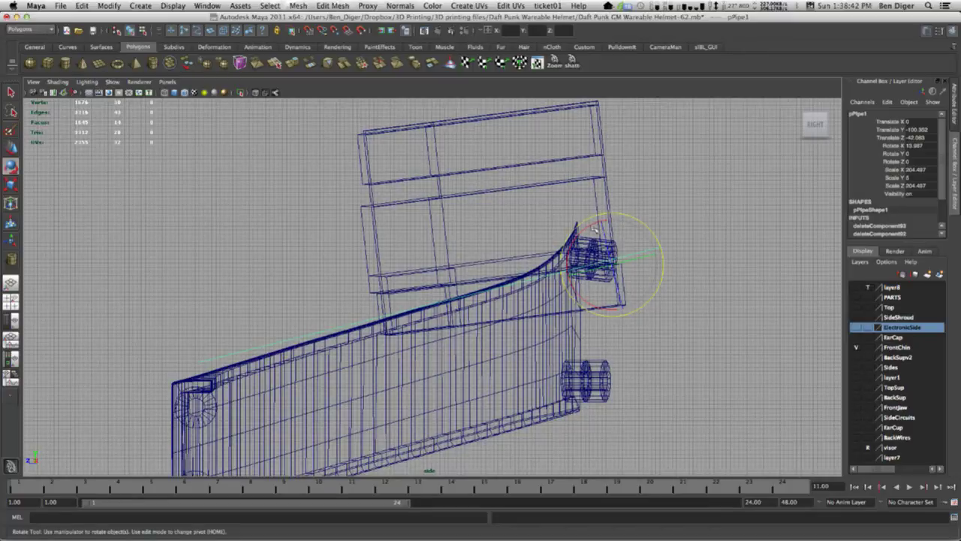
{"action": "left_click_drag", "start_coordinate": [590, 228], "coordinate": [588, 230]}
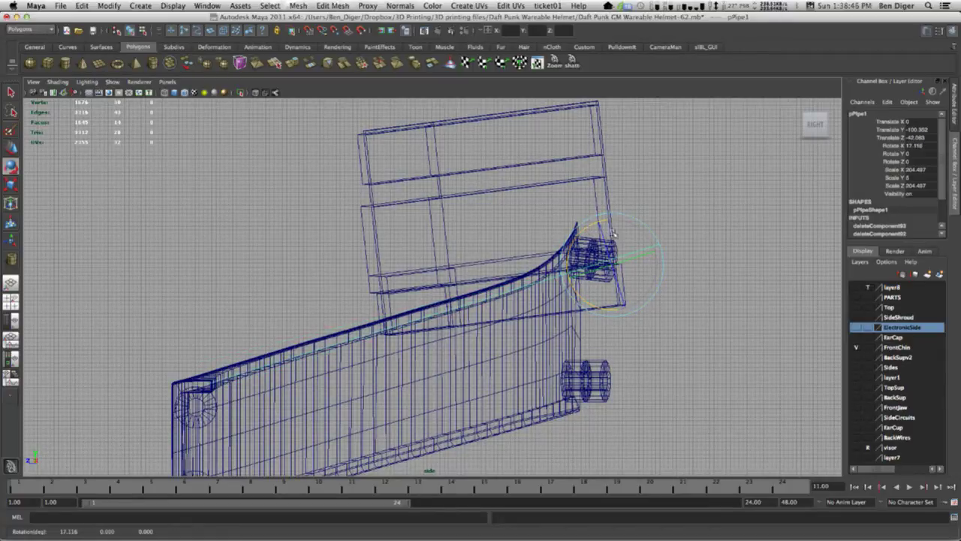
In the front view, enlarge the manipulator and nudge the arc sideways to a Translate X of about 0.04, at the centre line.
{"action": "key", "text": "space"}
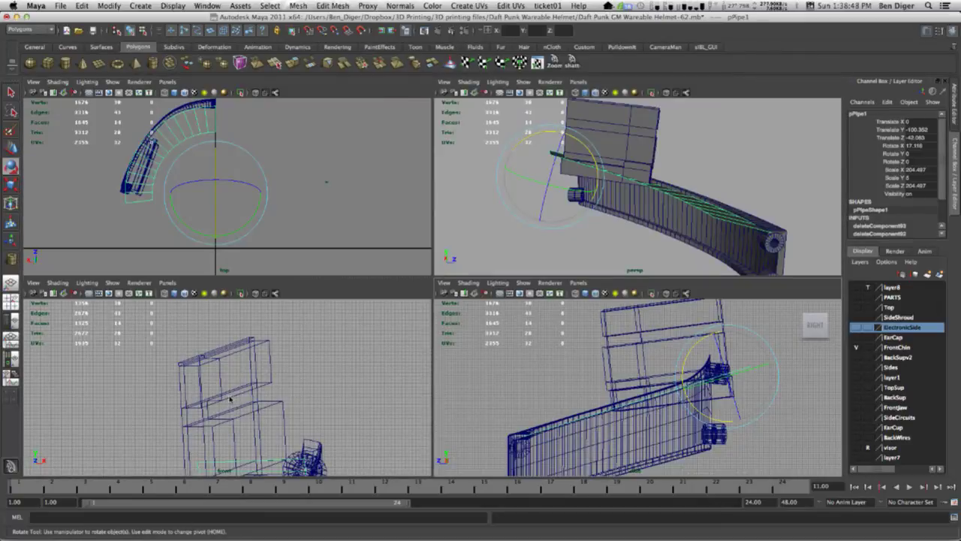
{"action": "key", "text": "space"}
{"action": "scroll", "coordinate": [300, 391], "scroll_direction": "up", "scroll_amount": 5}
{"action": "scroll", "coordinate": [375, 383], "scroll_direction": "down", "scroll_amount": 2}
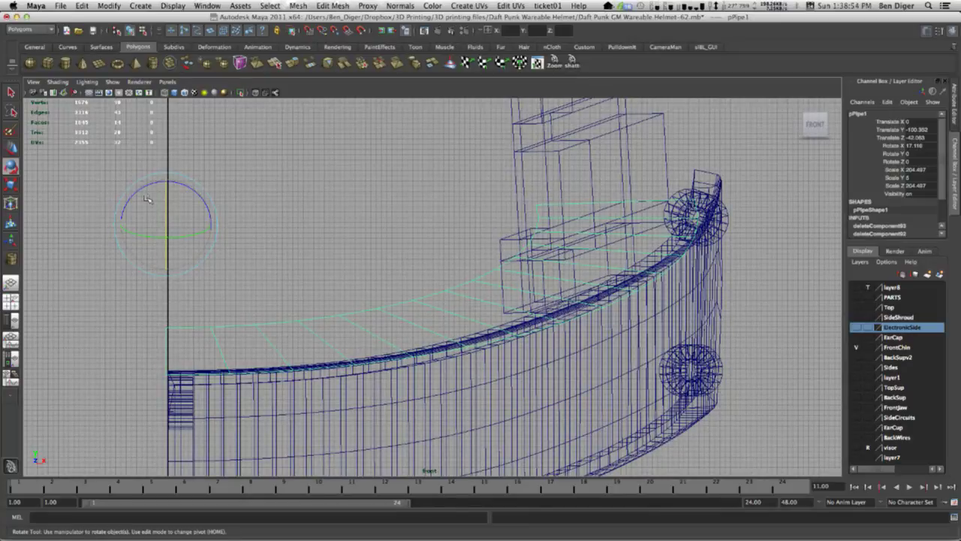
{"action": "key", "text": "equal"}
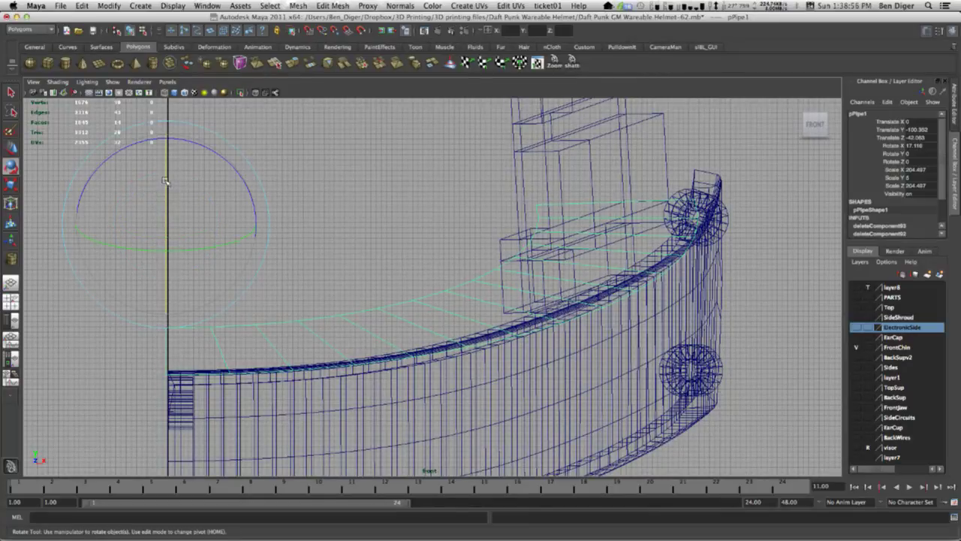
{"action": "left_click_drag", "start_coordinate": [162, 185], "coordinate": [166, 181]}
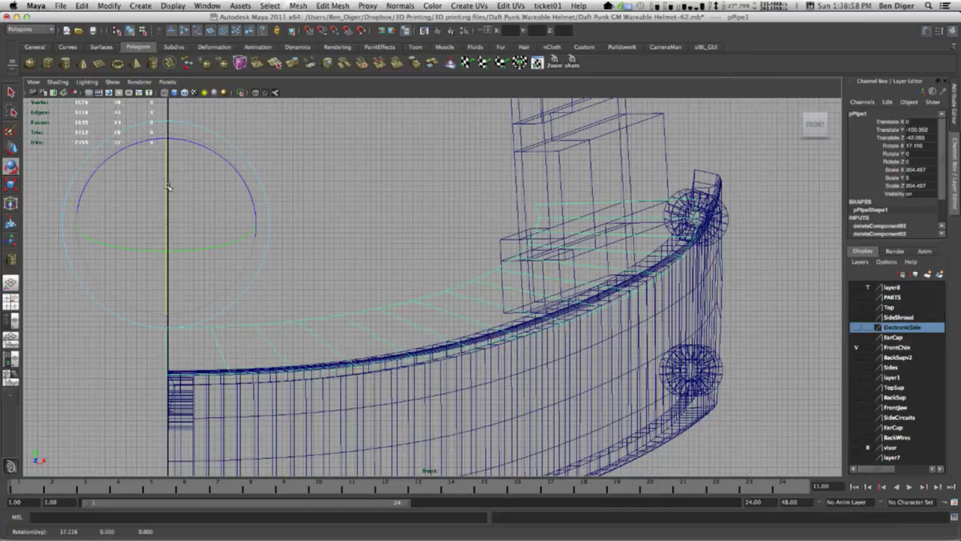
{"action": "key", "text": "w"}
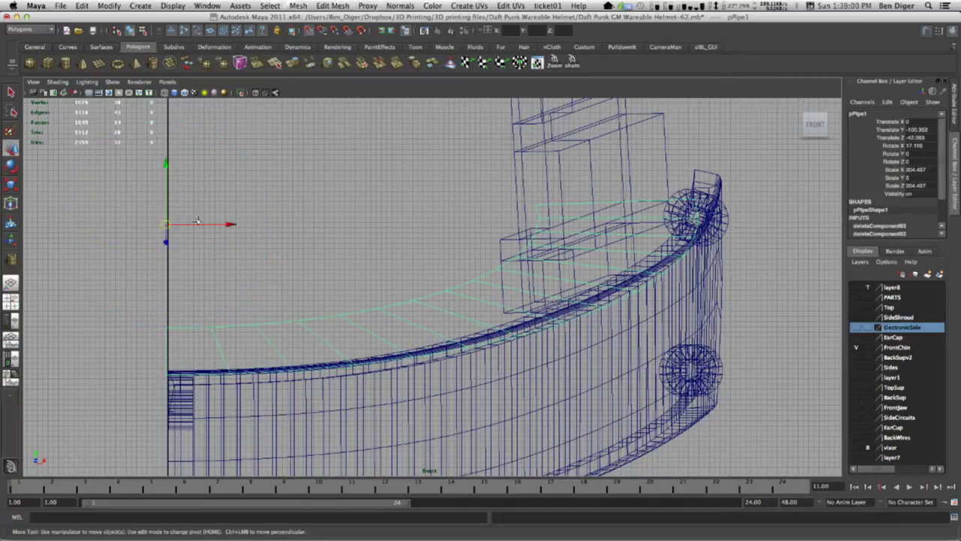
{"action": "left_click_drag", "start_coordinate": [197, 223], "coordinate": [169, 224]}
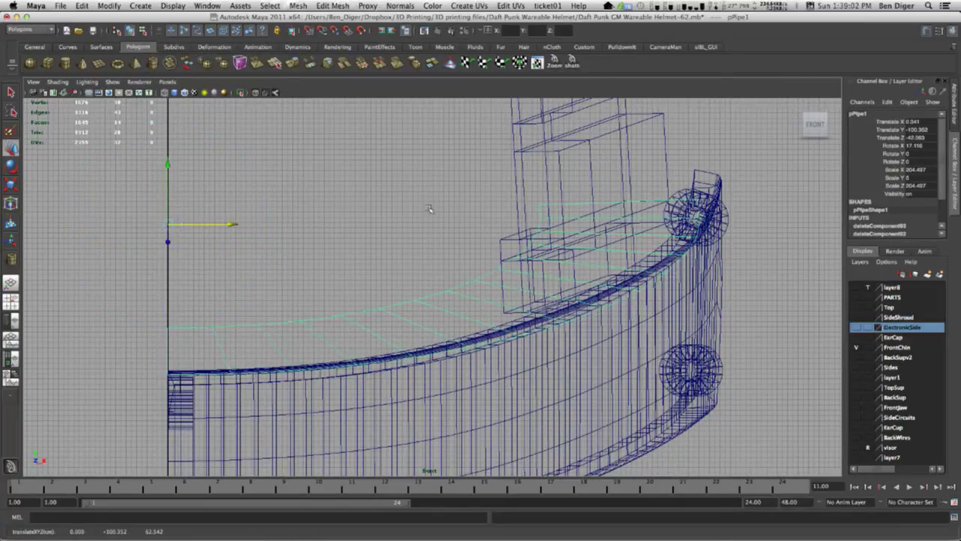
Start saving the scene under a new name and browse to the Daft Punk Wareable Helmet folder.
{"action": "key", "text": "space"}
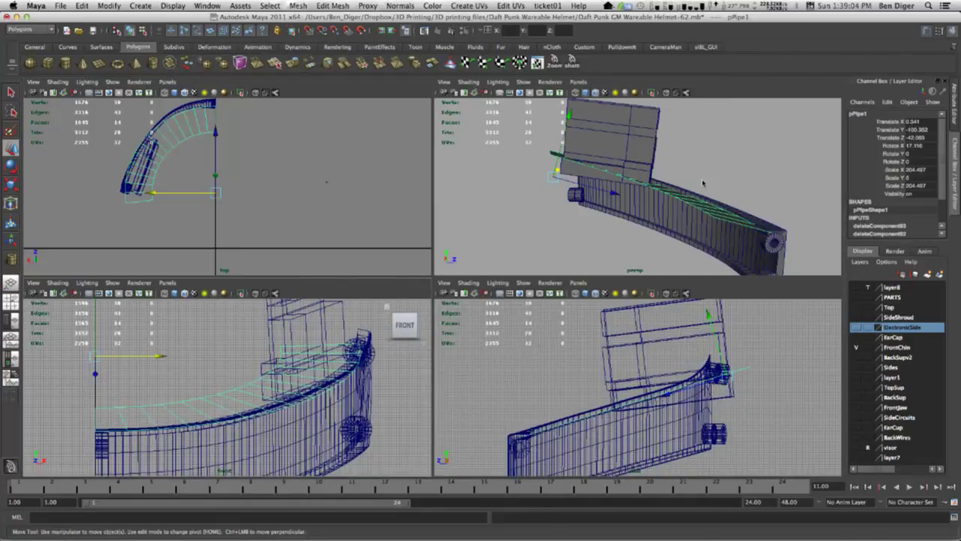
{"action": "key", "text": "space"}
{"action": "key", "text": "super+shift+s"}
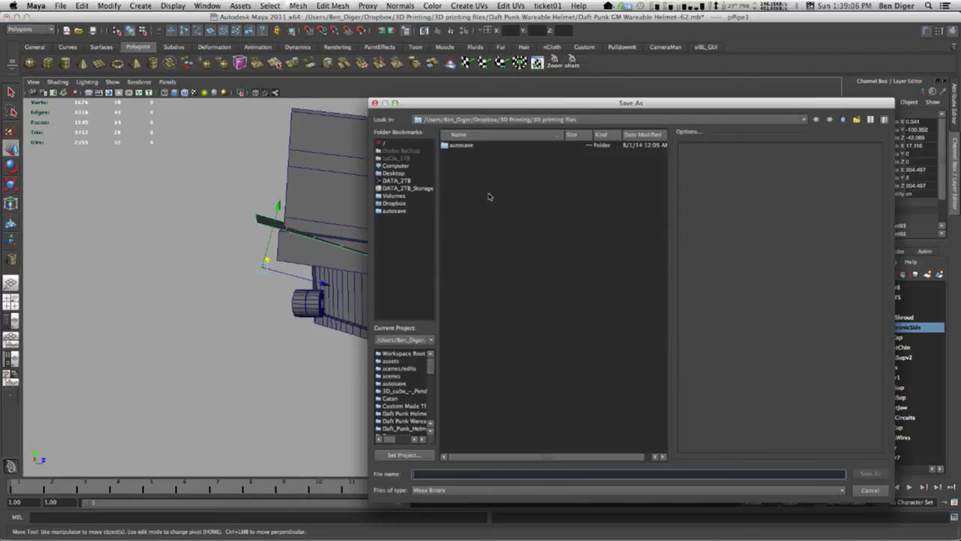
{"action": "left_click", "coordinate": [561, 120]}
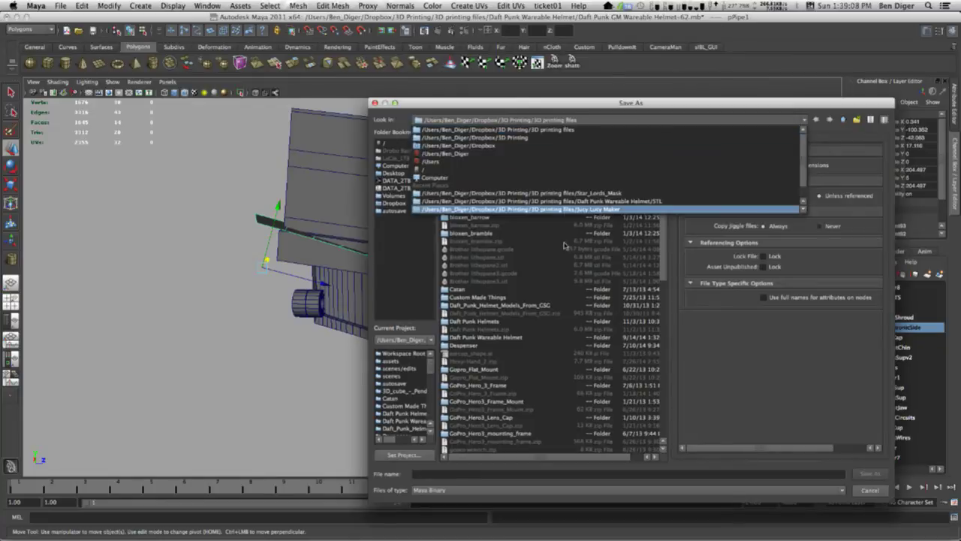
{"action": "left_click", "coordinate": [567, 202]}
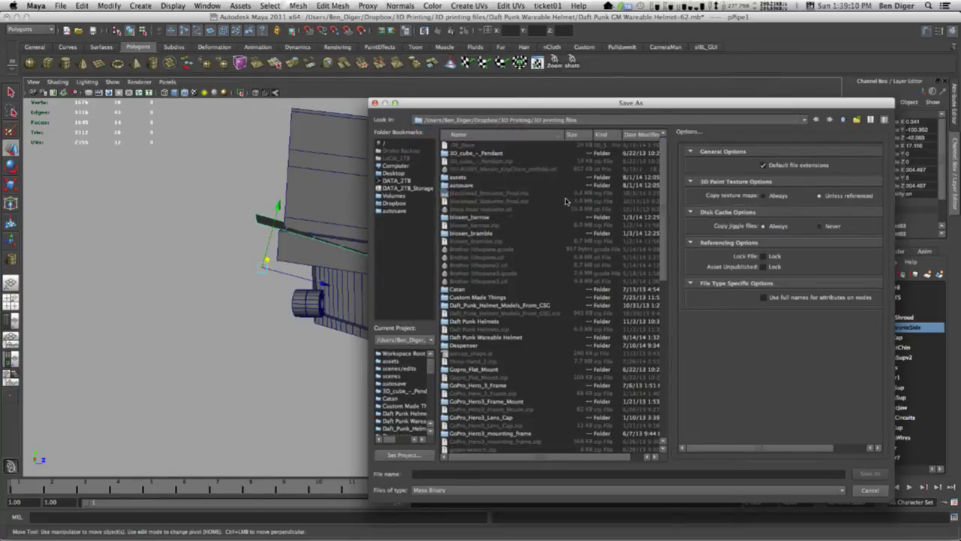
{"action": "left_click", "coordinate": [550, 116]}
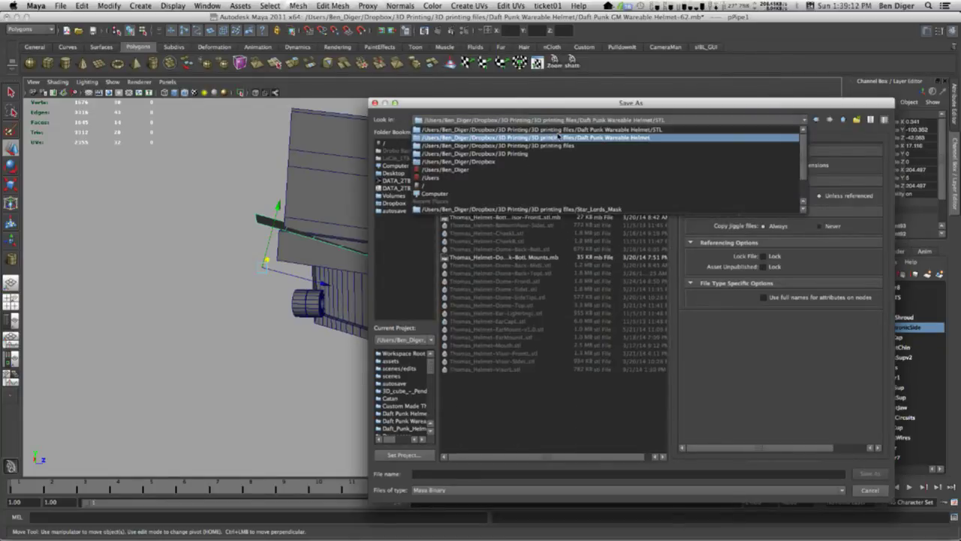
{"action": "left_click", "coordinate": [556, 135]}
Save the scene as Daft Punk GM Wareable Helmet-63.mb, reusing the name of the version 62 file.
{"action": "left_click", "coordinate": [662, 259]}
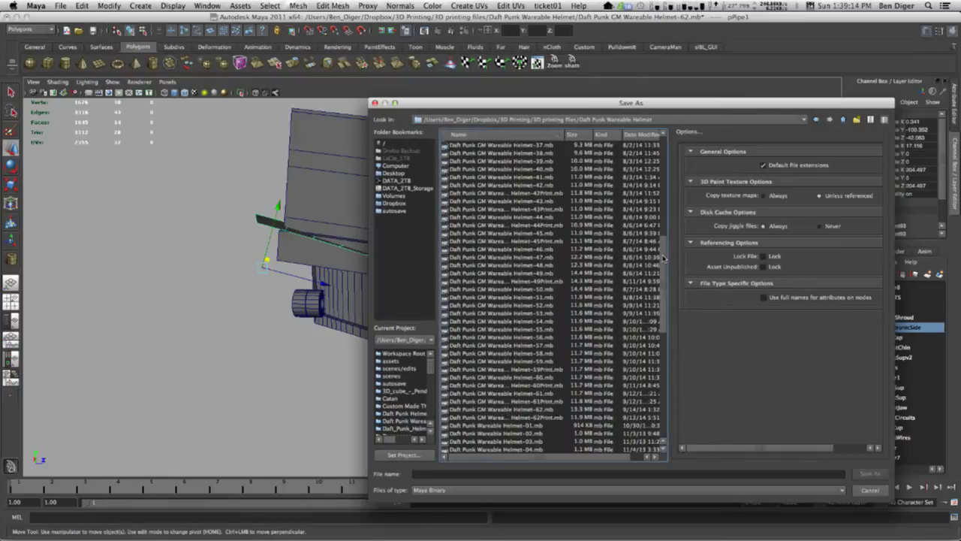
{"action": "left_click", "coordinate": [552, 409]}
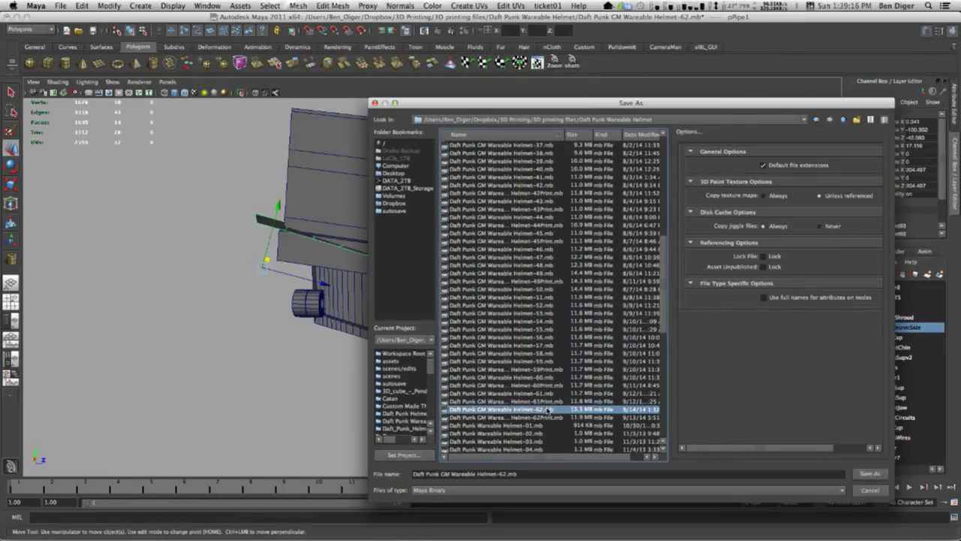
{"action": "left_click", "coordinate": [502, 474]}
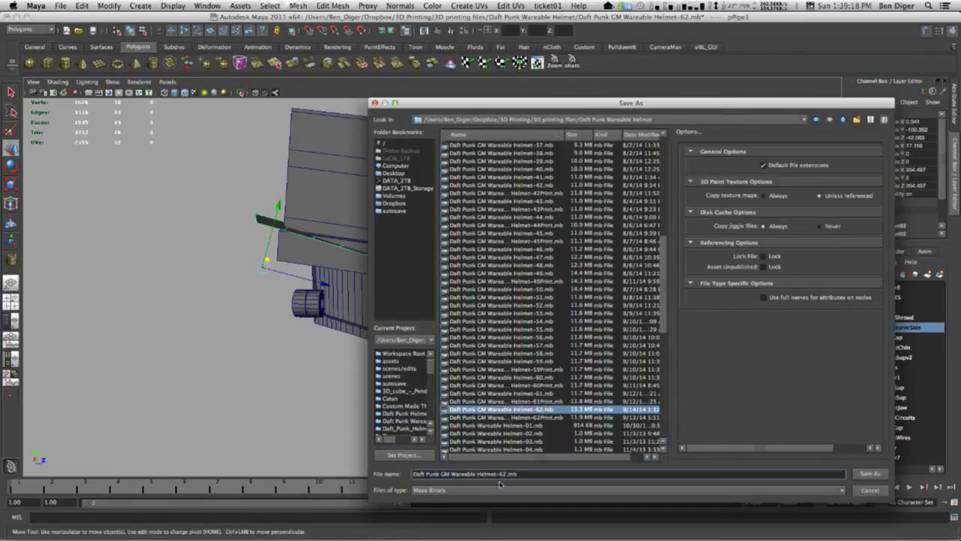
{"action": "key", "text": "Return"}
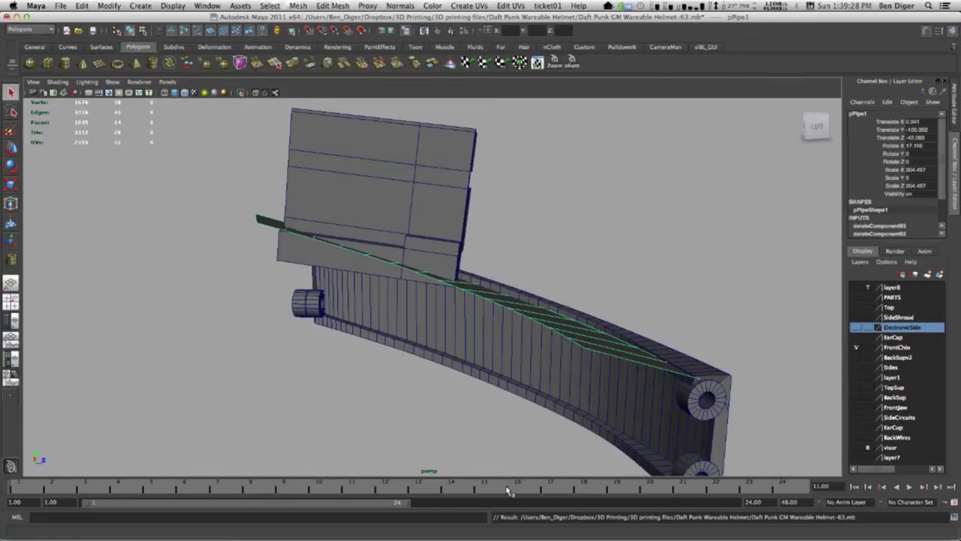
Check how the thin arc meets the arm from several sides, and center the arc's pivot.
{"action": "left_click_drag", "start_coordinate": [685, 353], "coordinate": [471, 306], "text": "alt"}
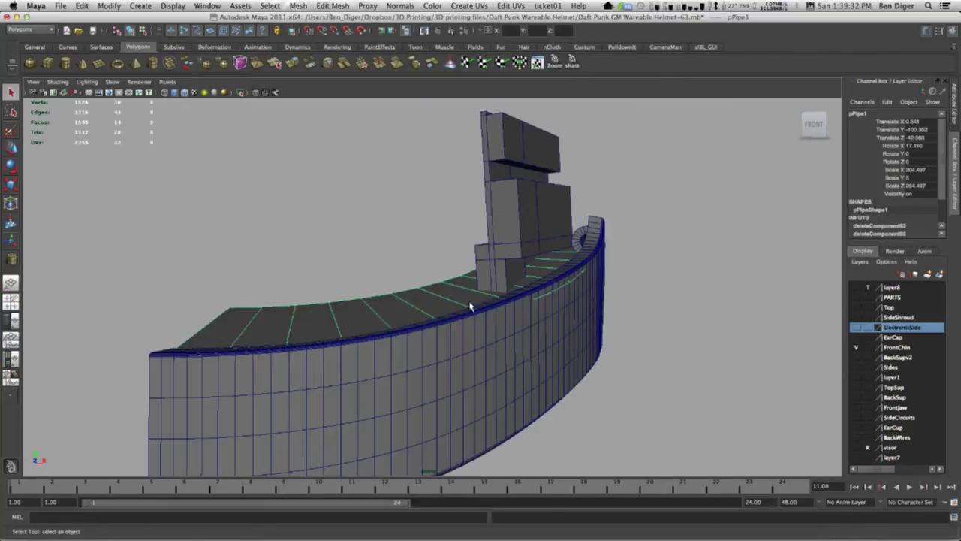
{"action": "left_click_drag", "start_coordinate": [231, 339], "coordinate": [486, 316], "text": "alt"}
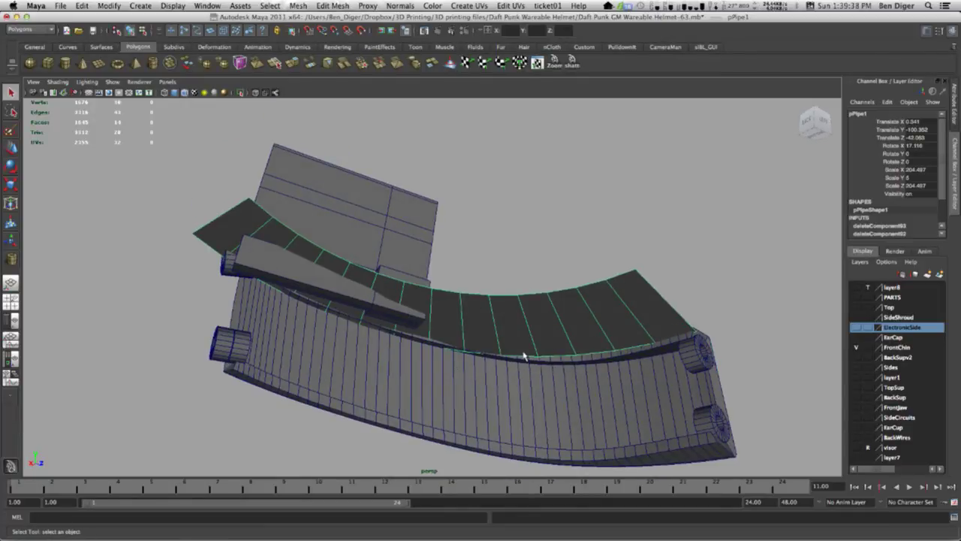
{"action": "key", "text": "w"}
{"action": "left_click_drag", "start_coordinate": [526, 235], "coordinate": [465, 260], "text": "alt"}
{"action": "left_click", "coordinate": [172, 6]}
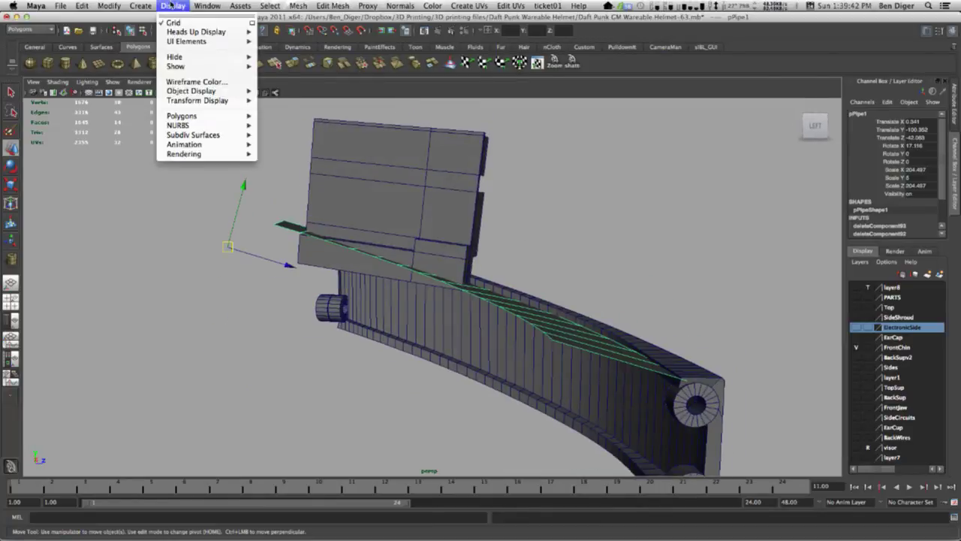
{"action": "mouse_move", "coordinate": [141, 5]}
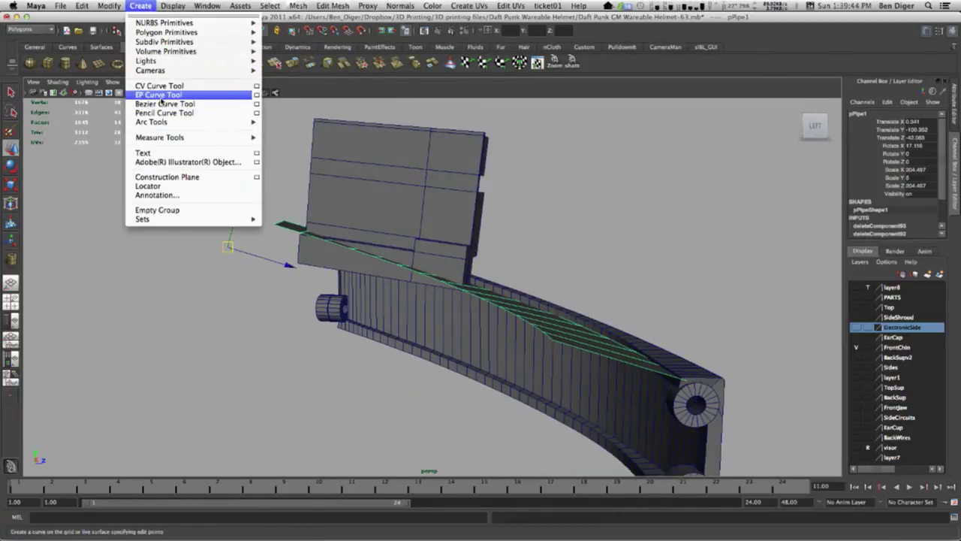
{"action": "mouse_move", "coordinate": [109, 5]}
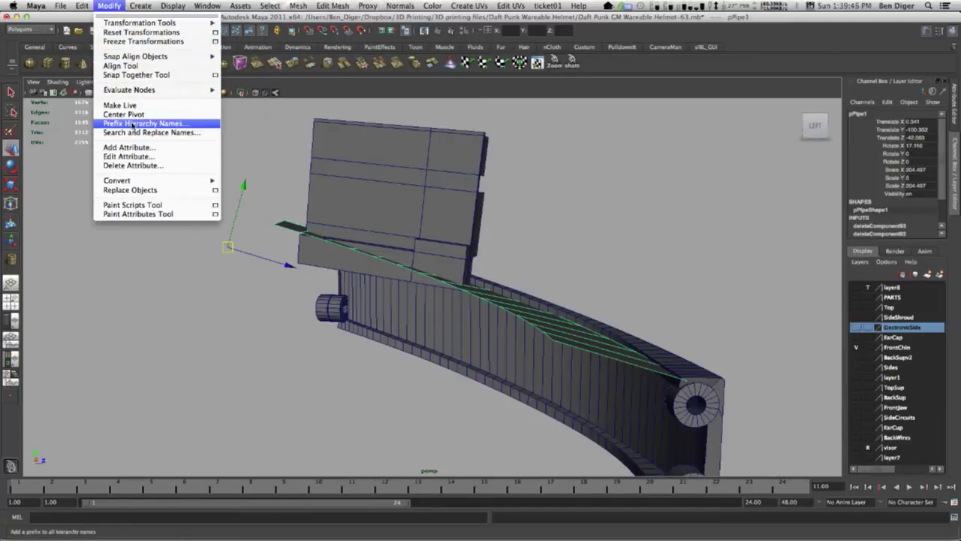
{"action": "left_click", "coordinate": [127, 115]}
Lower the arc along its own Y axis to a Translate Y of about -103 so it sits on the arm.
{"action": "left_click_drag", "start_coordinate": [548, 357], "coordinate": [590, 350], "text": "alt"}
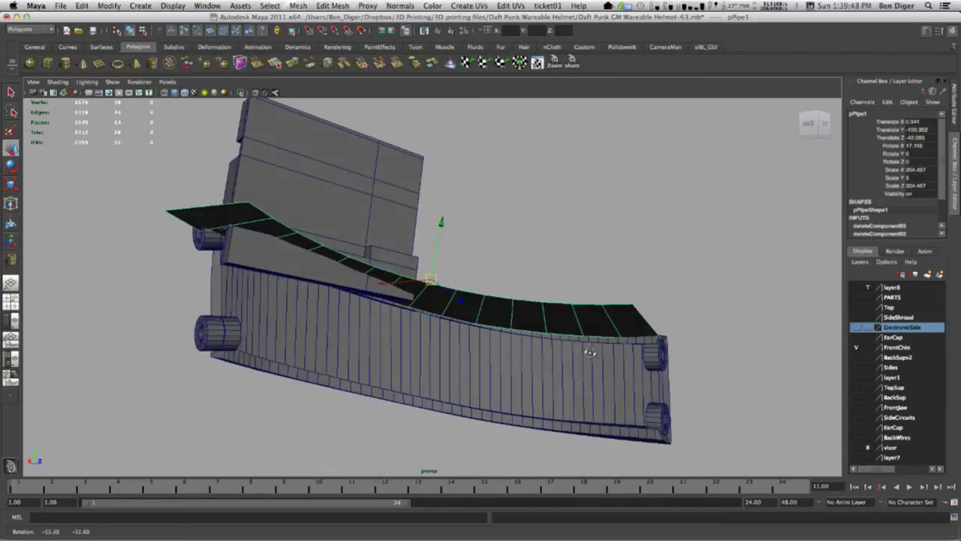
{"action": "left_click_drag", "start_coordinate": [443, 222], "coordinate": [441, 233]}
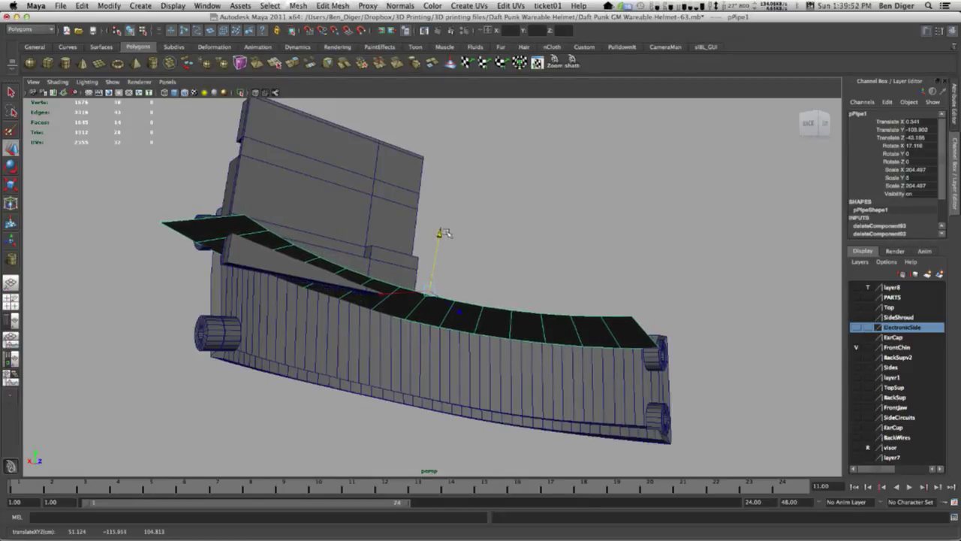
{"action": "left_click_drag", "start_coordinate": [557, 273], "coordinate": [469, 289], "text": "alt"}
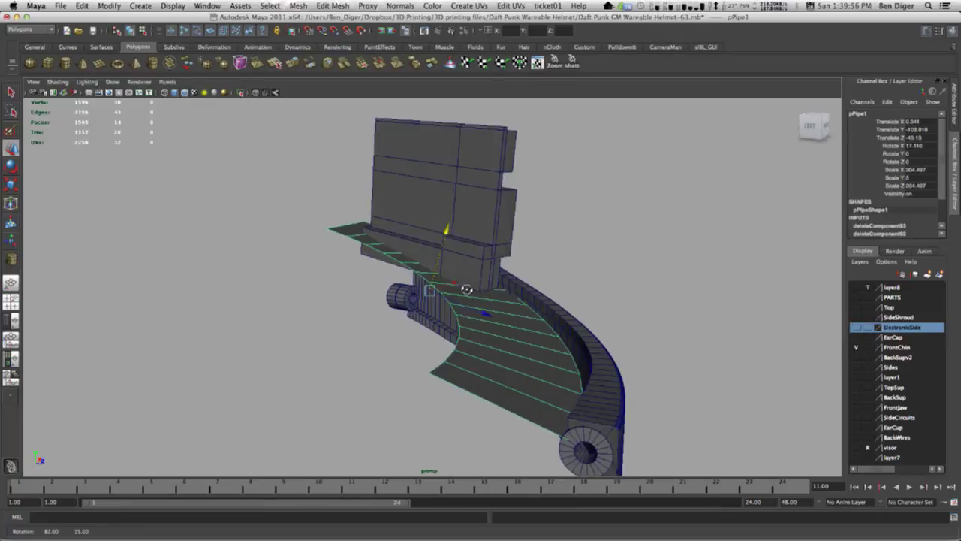
{"action": "left_click_drag", "start_coordinate": [445, 231], "coordinate": [446, 229]}
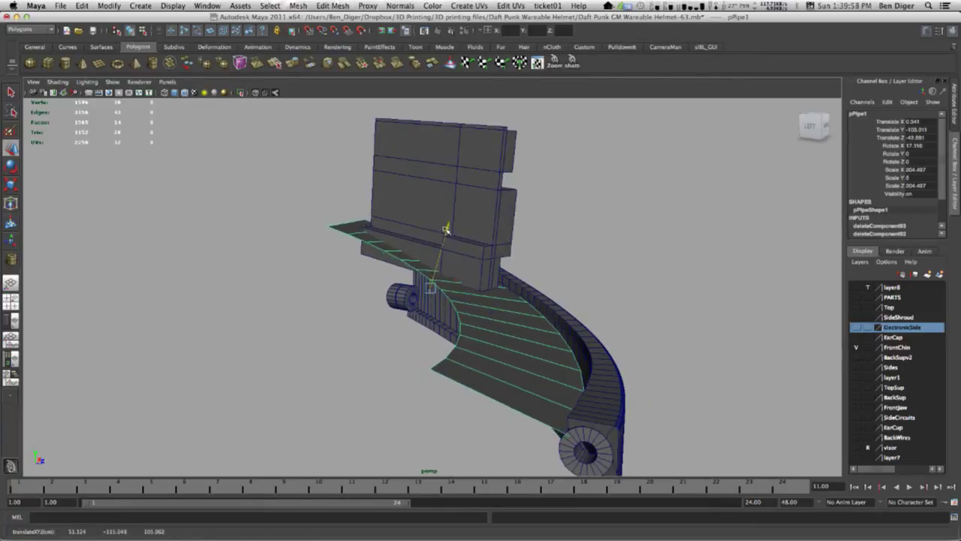
In the top view, switch the arc to vertex editing and move its two outer-edge vertices nearest the centre line outward into the arm's rim.
{"action": "key", "text": "space"}
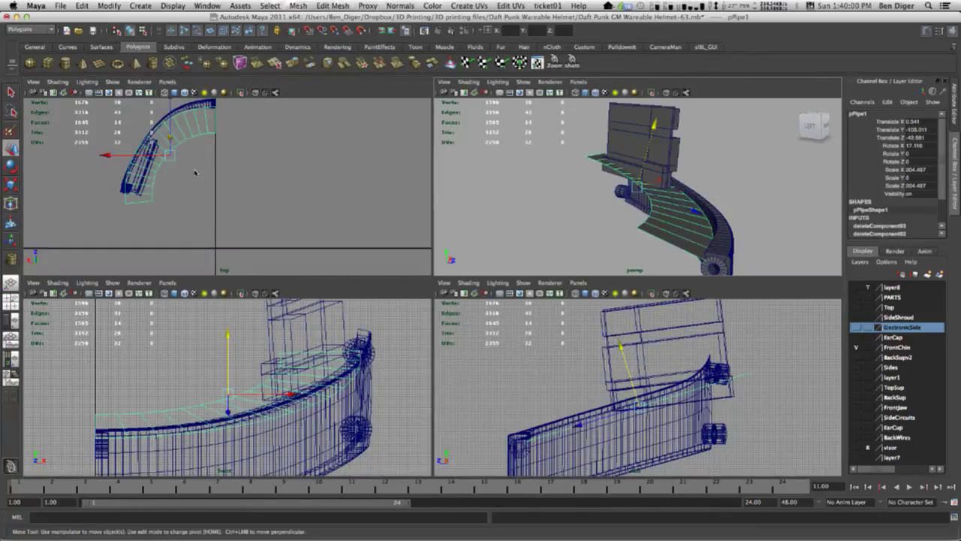
{"action": "key", "text": "space"}
{"action": "key", "text": "f"}
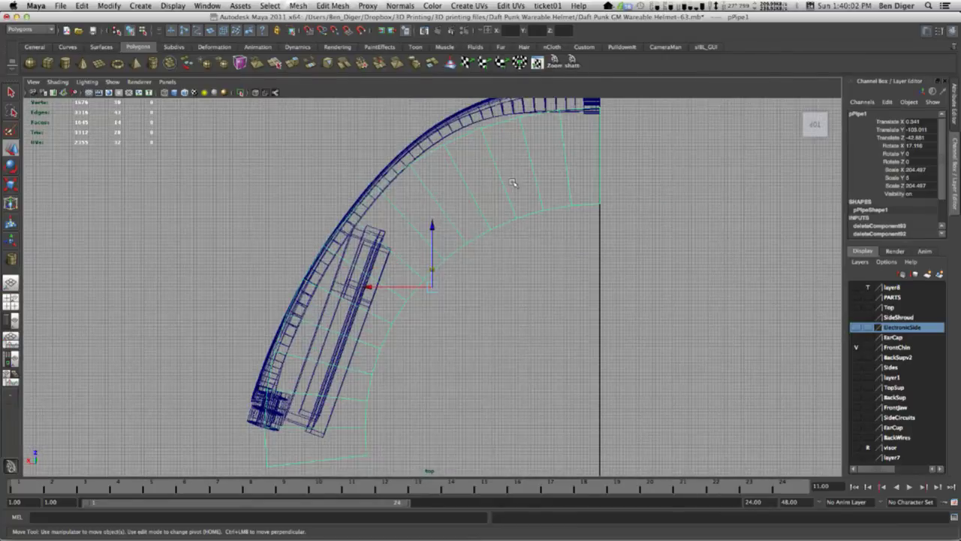
{"action": "middle_click_drag", "start_coordinate": [549, 183], "coordinate": [444, 256], "text": "alt"}
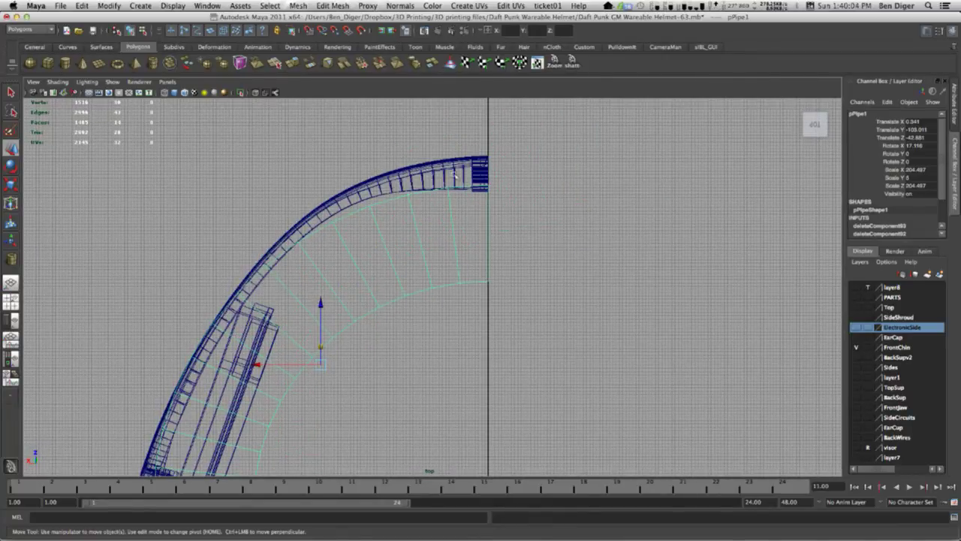
{"action": "right_click_drag", "start_coordinate": [450, 204], "coordinate": [421, 204]}
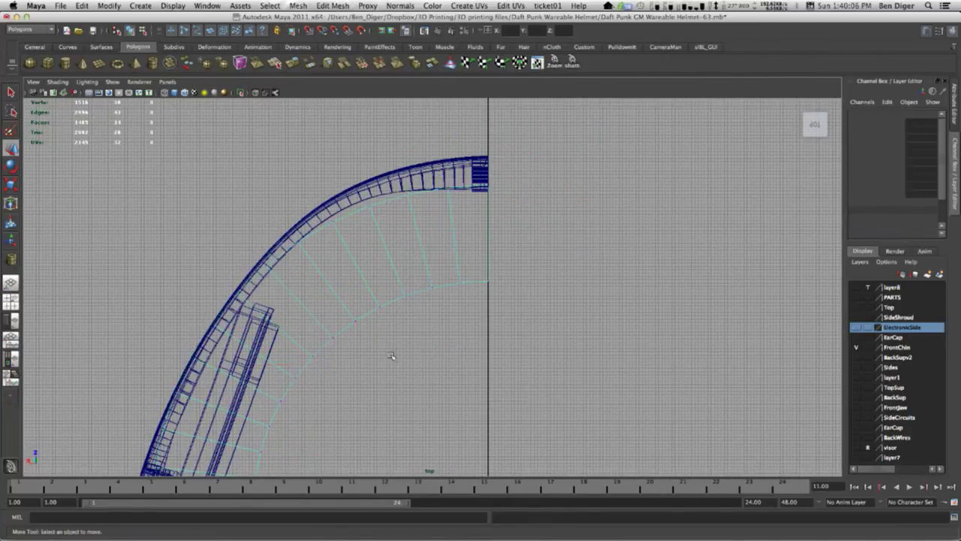
{"action": "middle_click_drag", "start_coordinate": [440, 281], "coordinate": [446, 216], "text": "alt"}
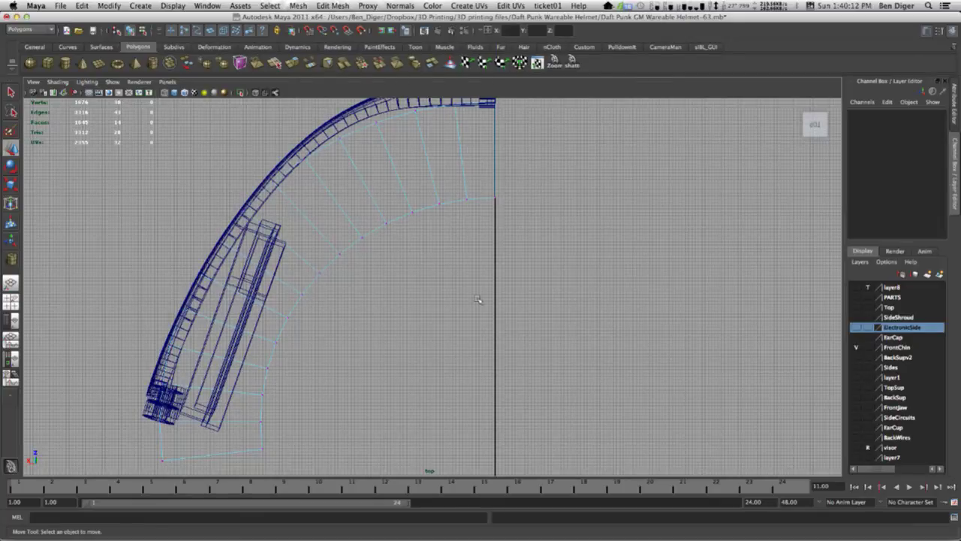
{"action": "middle_click_drag", "start_coordinate": [442, 154], "coordinate": [386, 190], "text": "alt"}
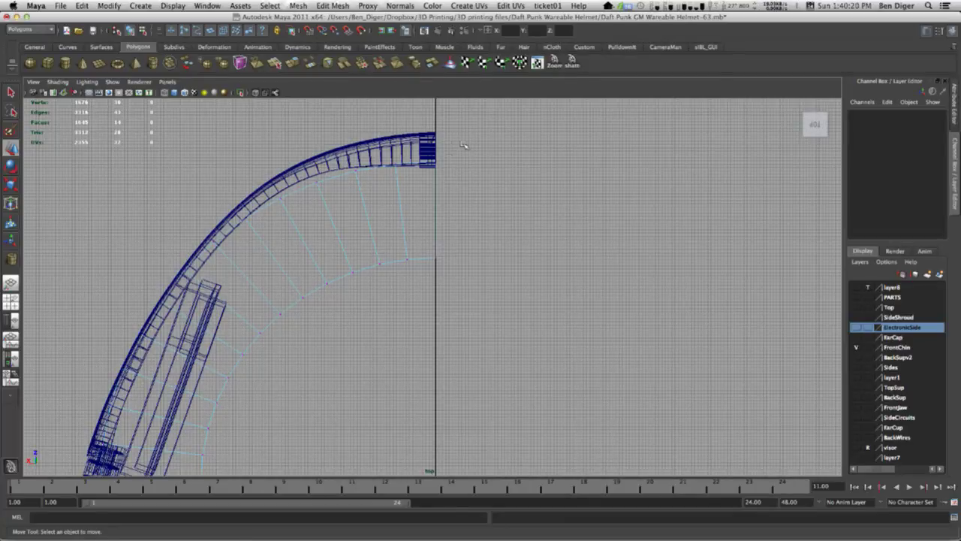
{"action": "left_click_drag", "start_coordinate": [463, 144], "coordinate": [428, 189]}
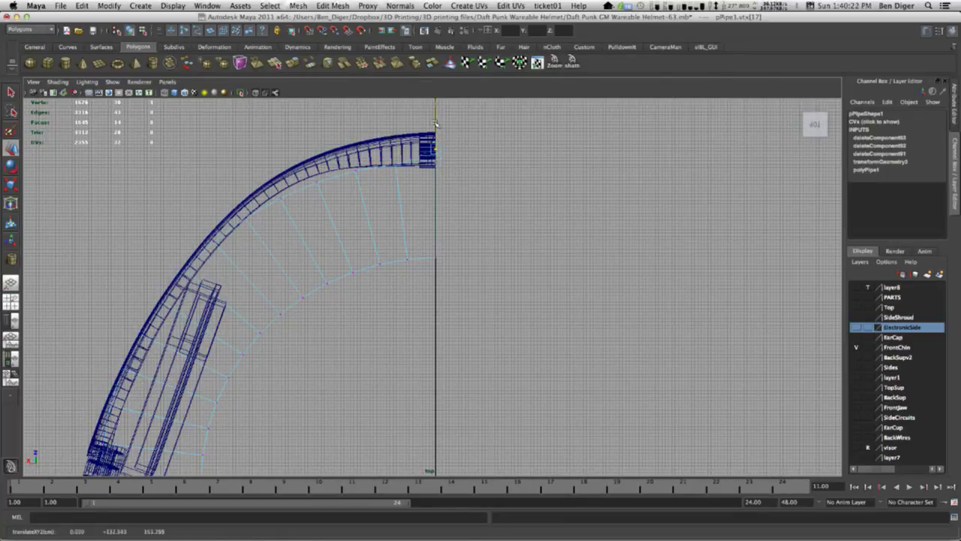
{"action": "left_click", "coordinate": [394, 143]}
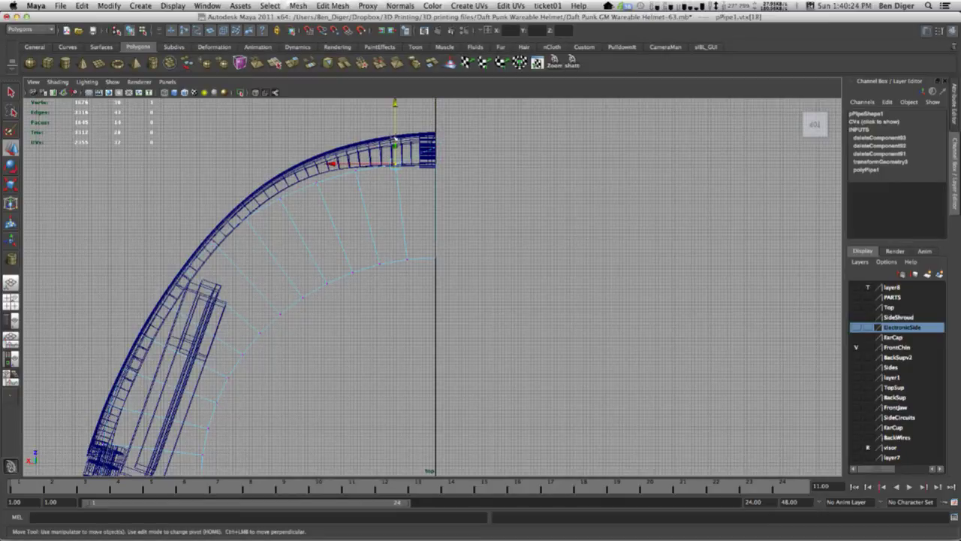
{"action": "left_click_drag", "start_coordinate": [395, 136], "coordinate": [397, 120]}
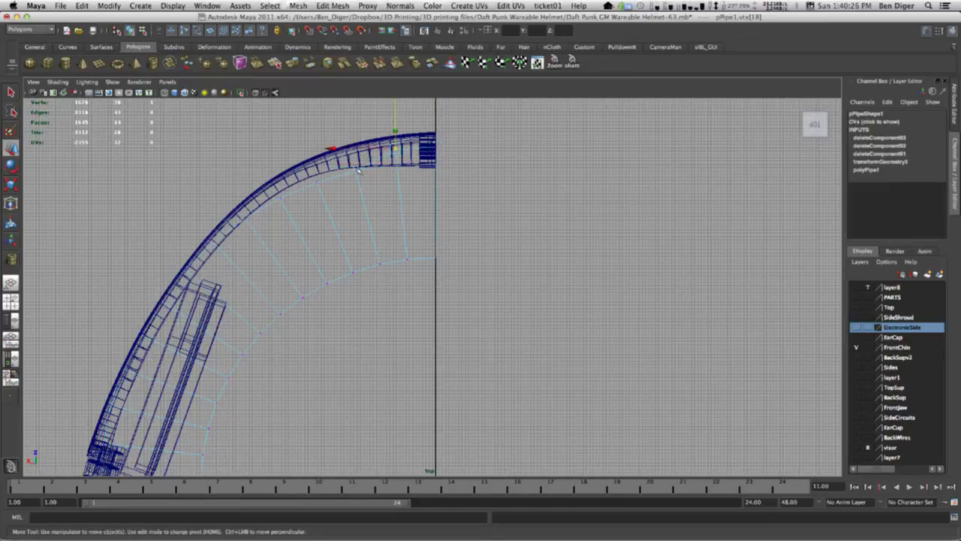
Move the third, fourth and fifth outer-edge vertices from the centre line outward so they follow the arm's curved rim.
{"action": "left_click", "coordinate": [355, 157]}
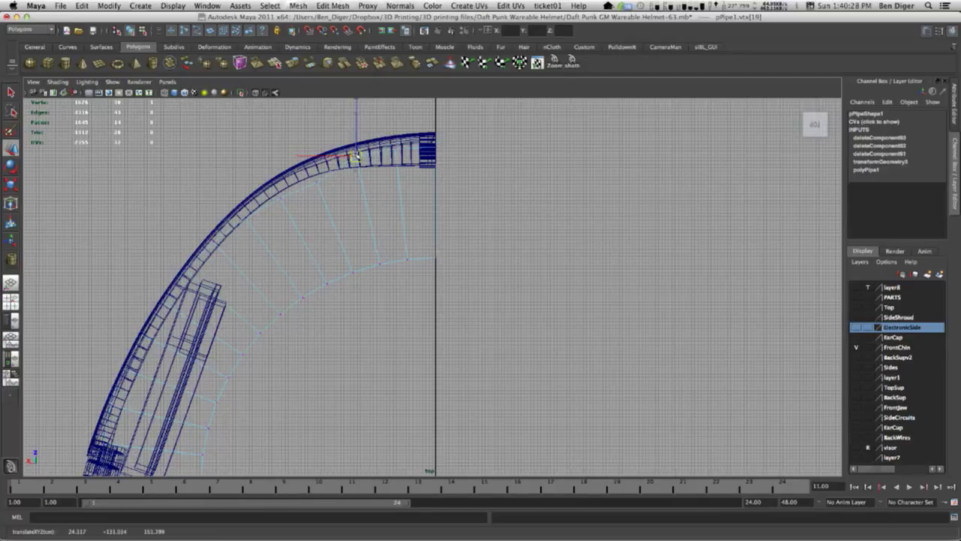
{"action": "left_click", "coordinate": [309, 170]}
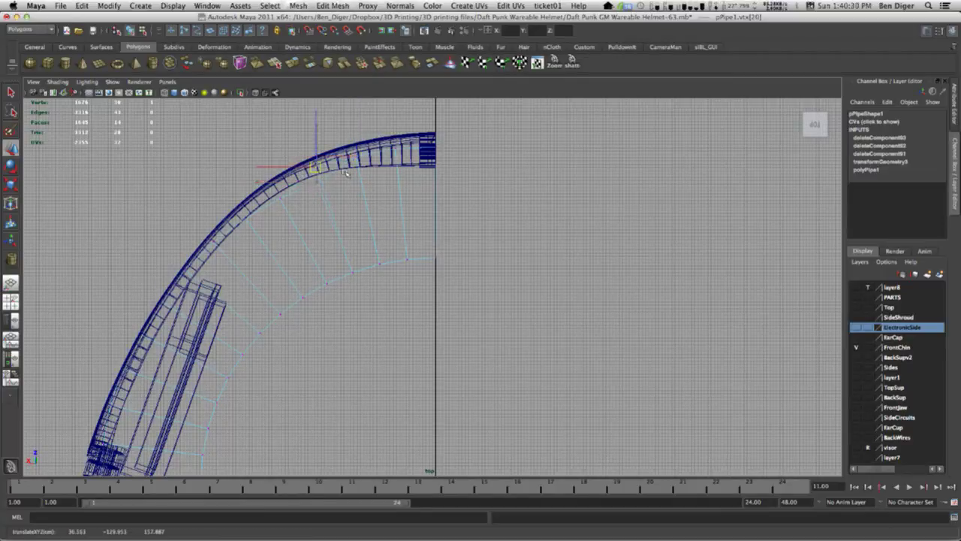
{"action": "middle_click_drag", "start_coordinate": [343, 172], "coordinate": [343, 173]}
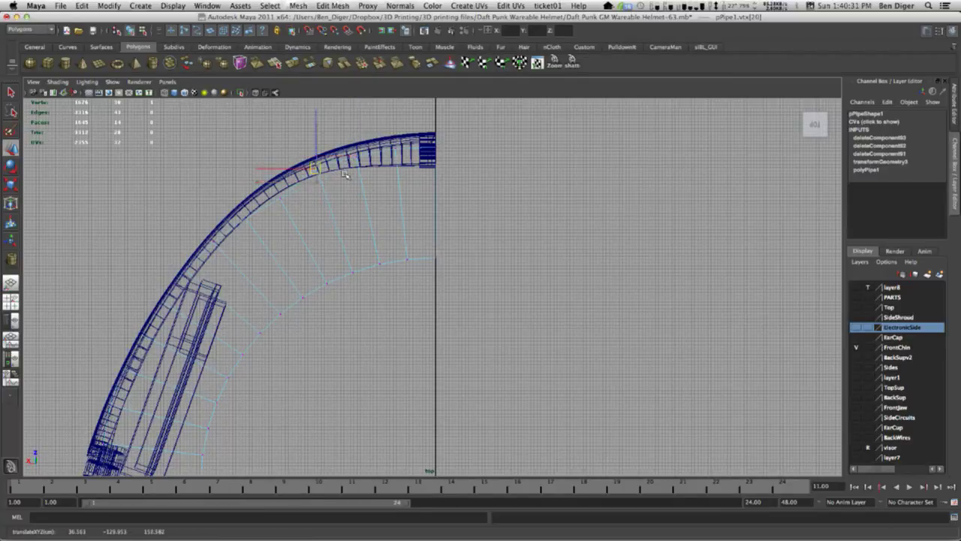
{"action": "left_click", "coordinate": [279, 187]}
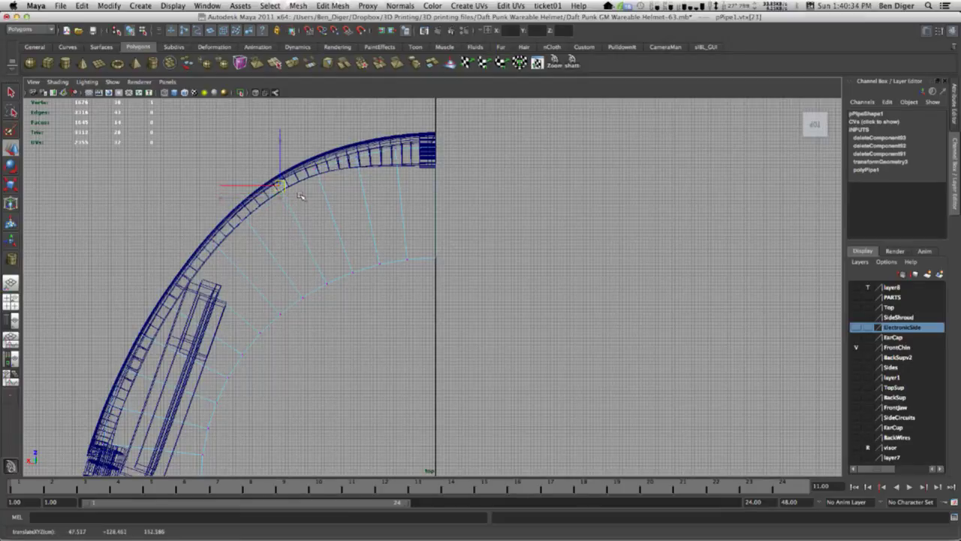
{"action": "key", "text": "z"}
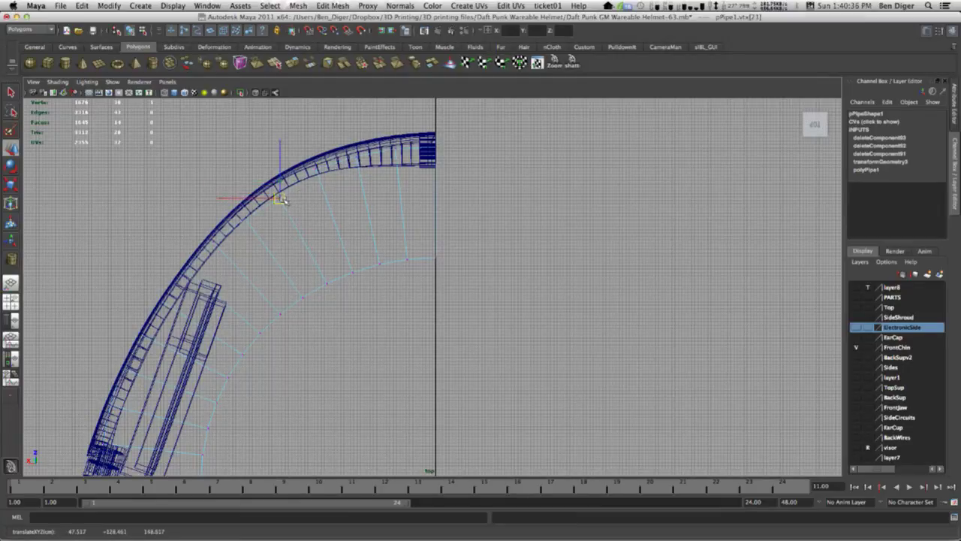
{"action": "left_click_drag", "start_coordinate": [286, 200], "coordinate": [277, 191]}
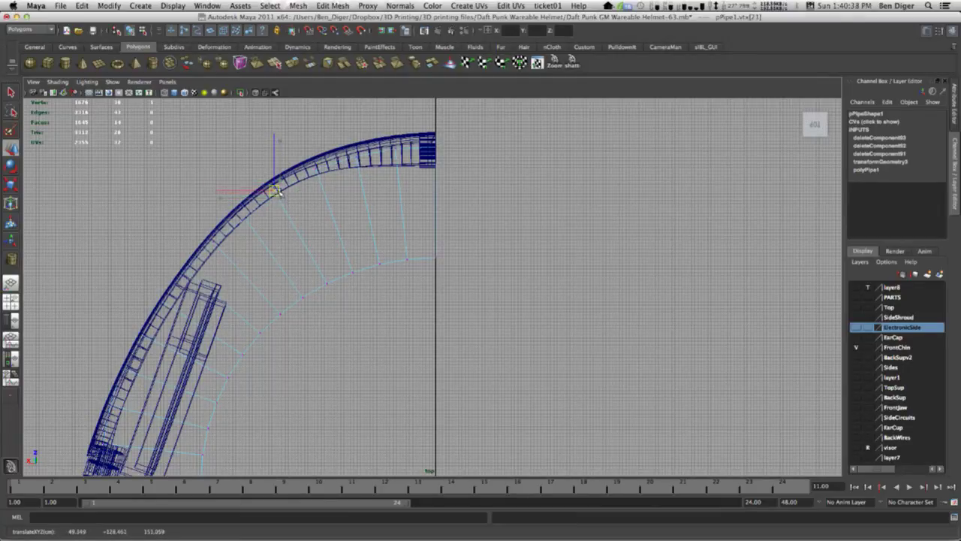
Continue along the arc's outer edge to beside the side plate, fitting the vertices within the thickness of the arm's rim.
{"action": "left_click", "coordinate": [241, 217]}
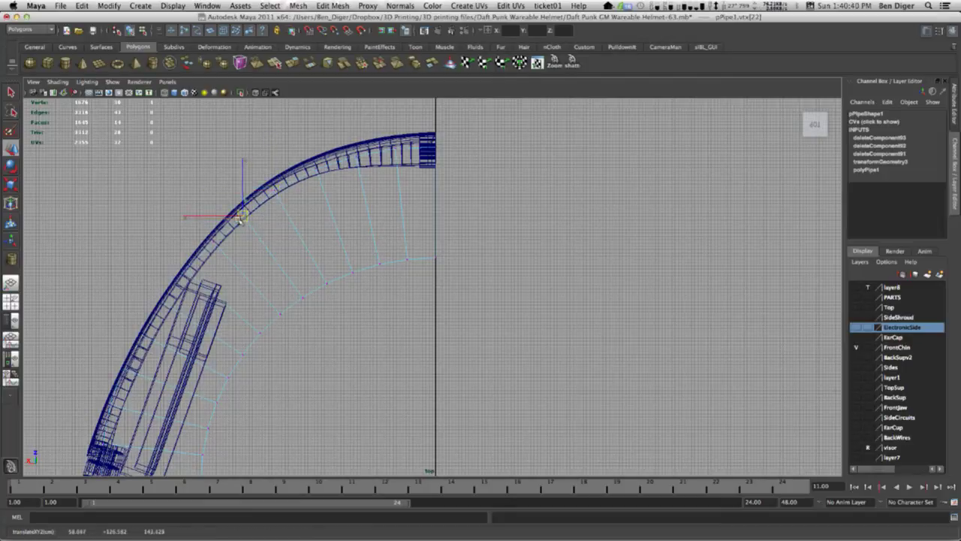
{"action": "left_click_drag", "start_coordinate": [241, 217], "coordinate": [241, 215]}
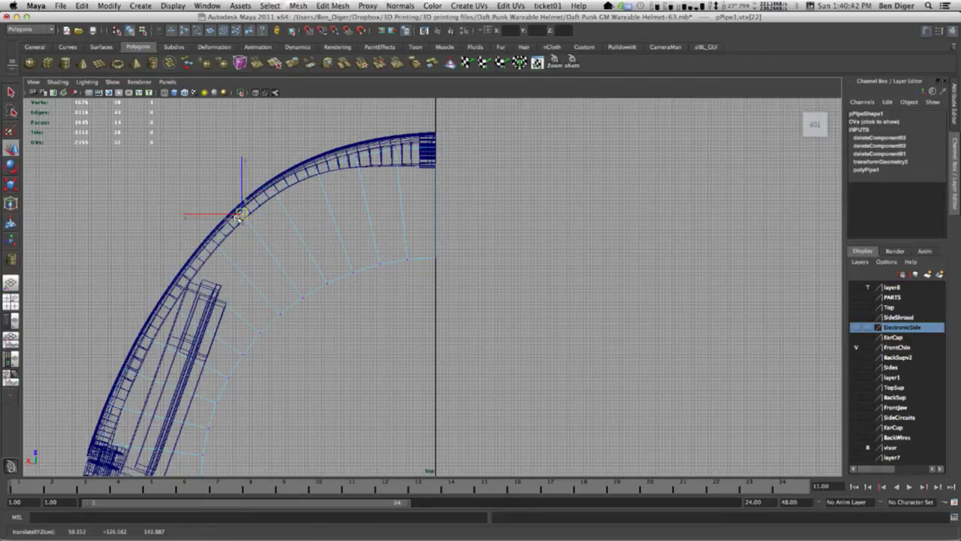
{"action": "middle_click_drag", "start_coordinate": [239, 218], "coordinate": [324, 137], "text": "alt"}
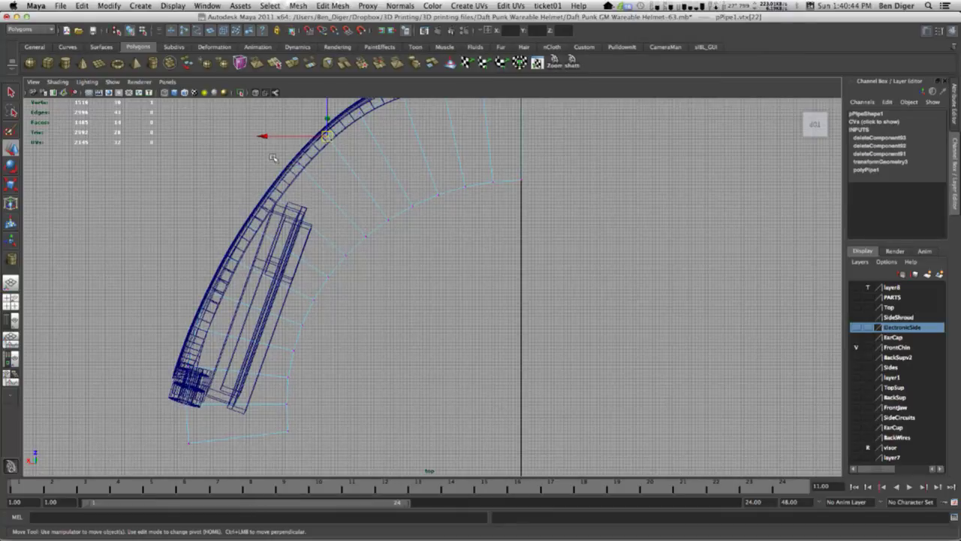
{"action": "left_click", "coordinate": [275, 197]}
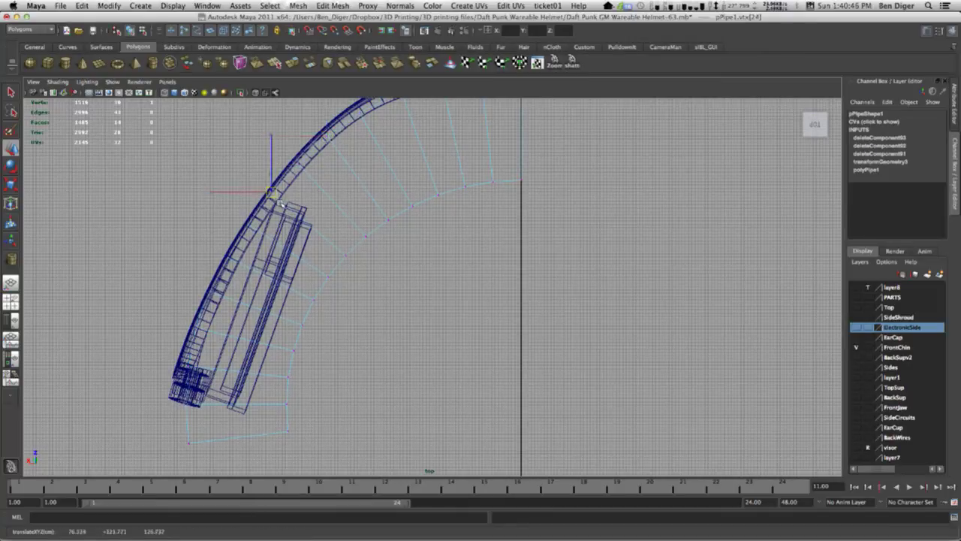
{"action": "left_click_drag", "start_coordinate": [281, 206], "coordinate": [283, 206]}
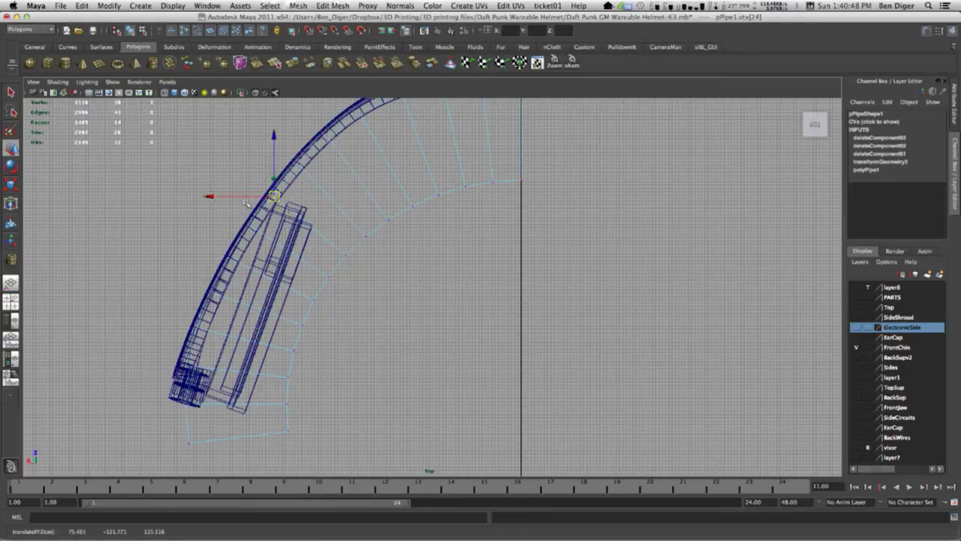
{"action": "left_click", "coordinate": [251, 227]}
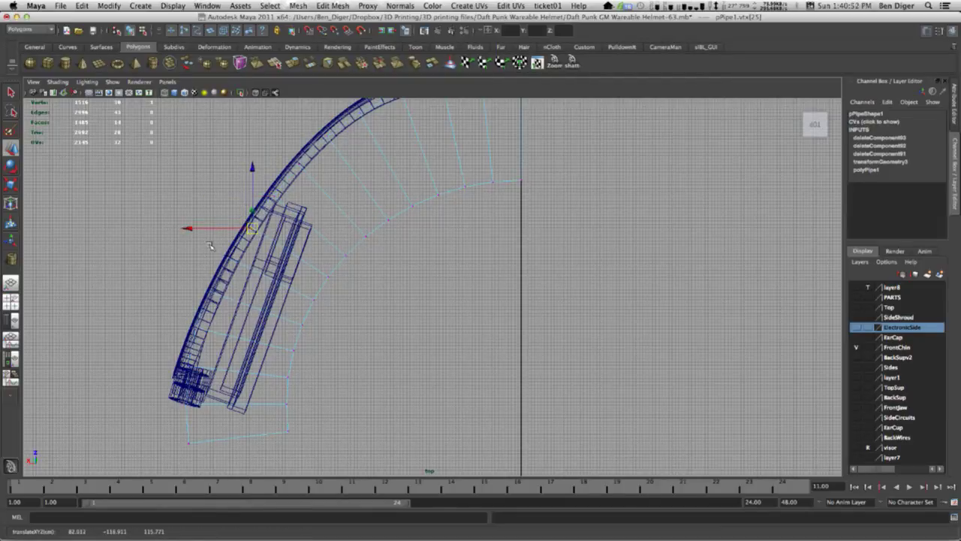
Move the strip's outer-edge vertices alongside the electronics box onto the inner side of the curved chin shell.
{"action": "left_click", "coordinate": [226, 256]}
{"action": "left_click_drag", "start_coordinate": [244, 273], "coordinate": [250, 277]}
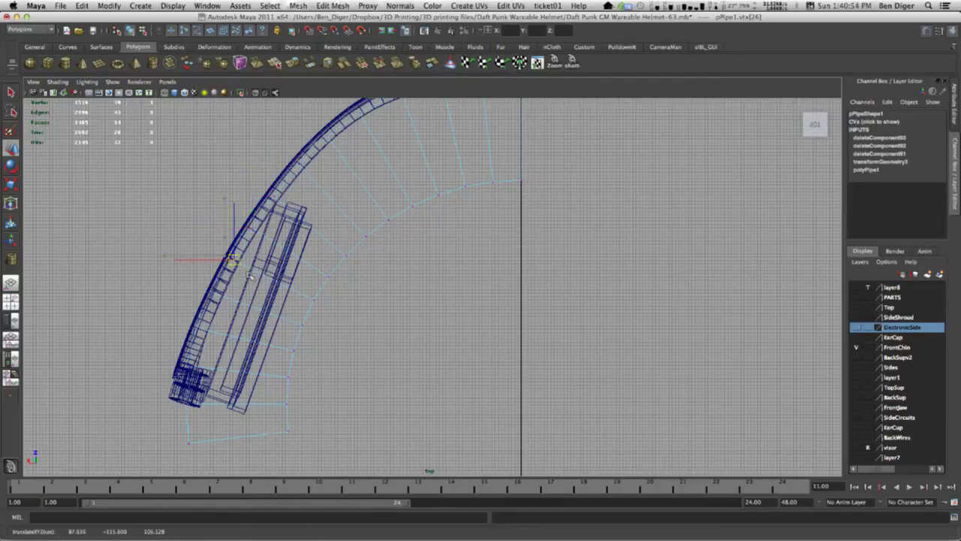
{"action": "left_click", "coordinate": [208, 293]}
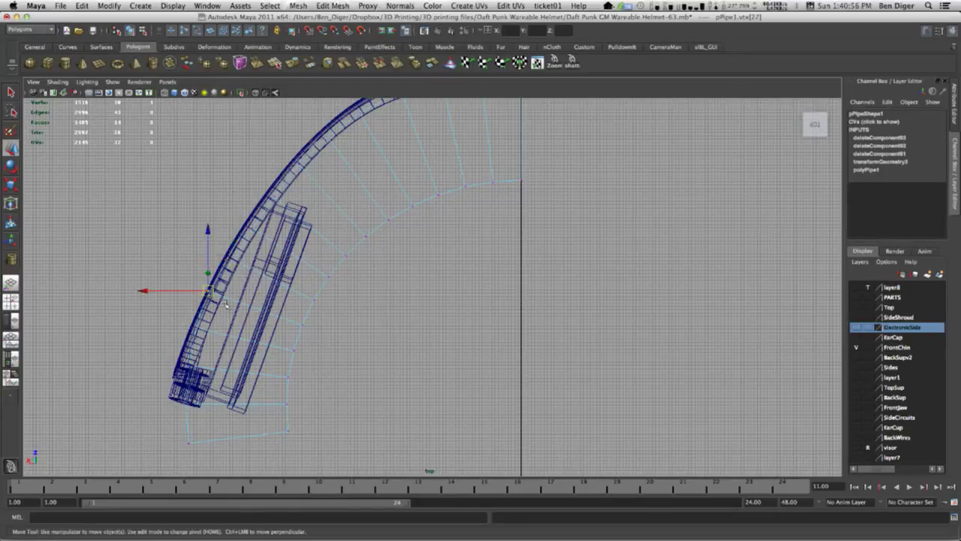
{"action": "left_click_drag", "start_coordinate": [207, 301], "coordinate": [214, 305]}
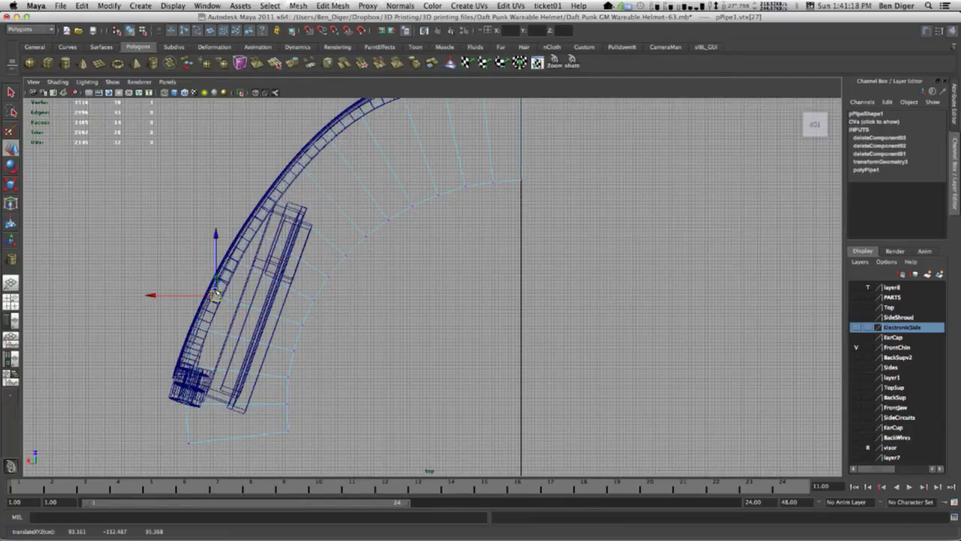
{"action": "middle_click_drag", "start_coordinate": [198, 344], "coordinate": [196, 308], "text": "alt"}
{"action": "left_click", "coordinate": [200, 298]}
{"action": "left_click_drag", "start_coordinate": [199, 297], "coordinate": [201, 293]}
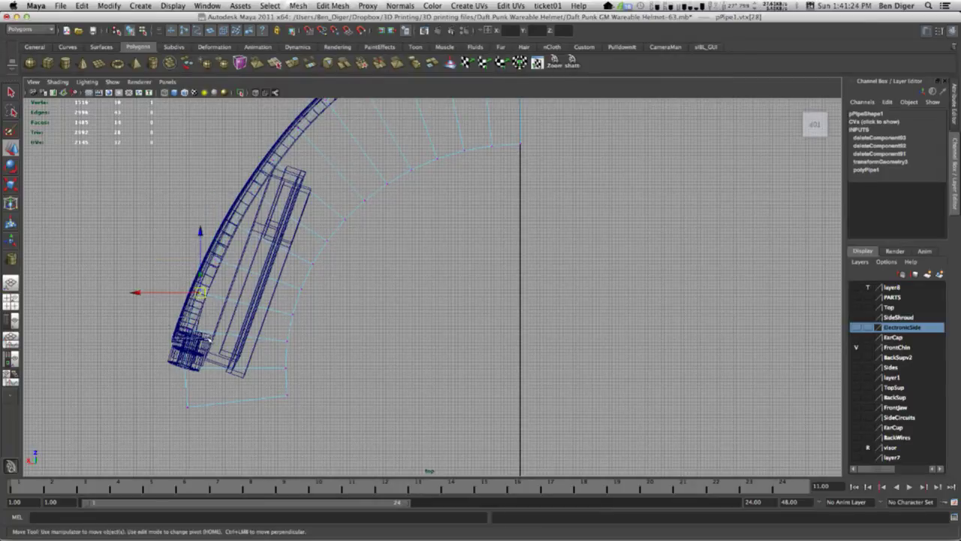
Line up the strip's last outer-edge vertices with the shell wall and the hinge cylinder at its rear end.
{"action": "left_click", "coordinate": [187, 330]}
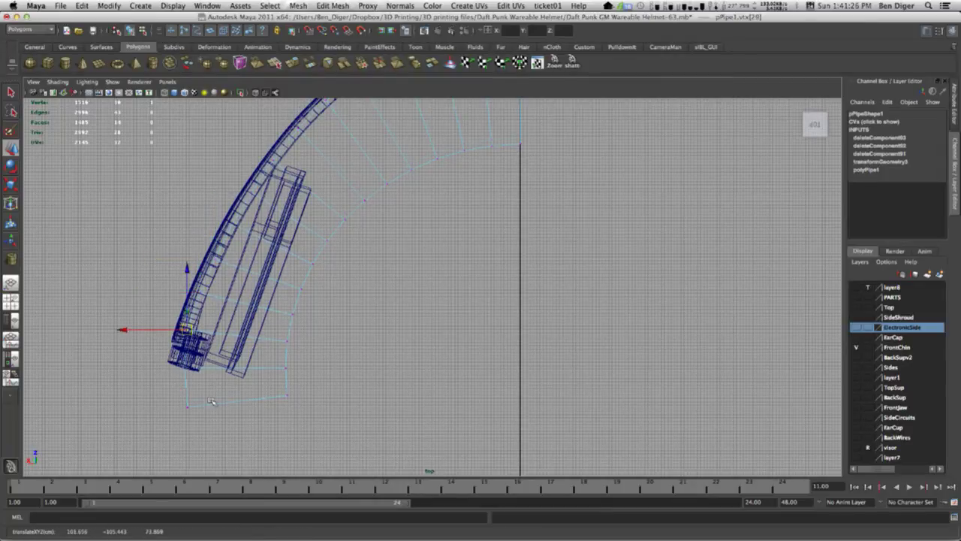
{"action": "middle_click_drag", "start_coordinate": [214, 362], "coordinate": [211, 328], "text": "alt"}
{"action": "left_click_drag", "start_coordinate": [218, 348], "coordinate": [218, 348]}
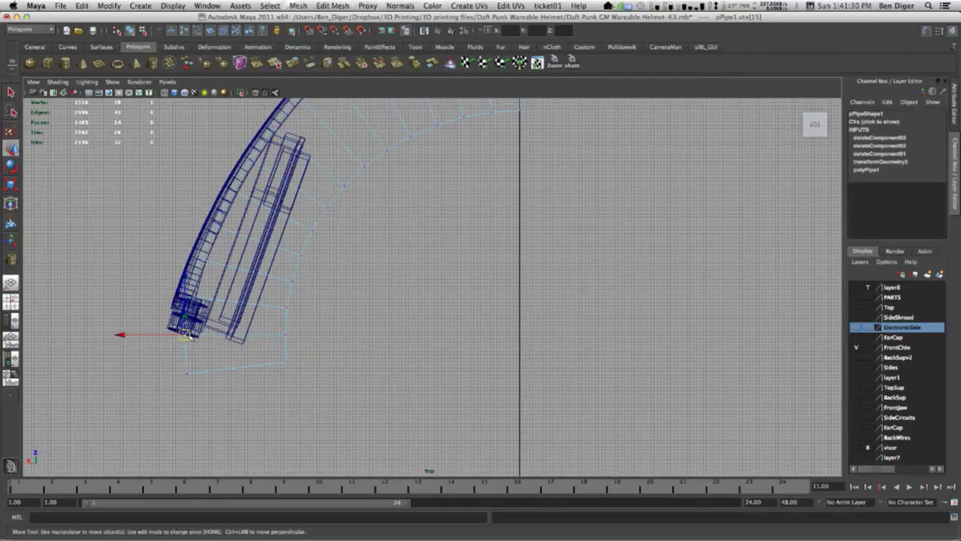
{"action": "left_click", "coordinate": [189, 336]}
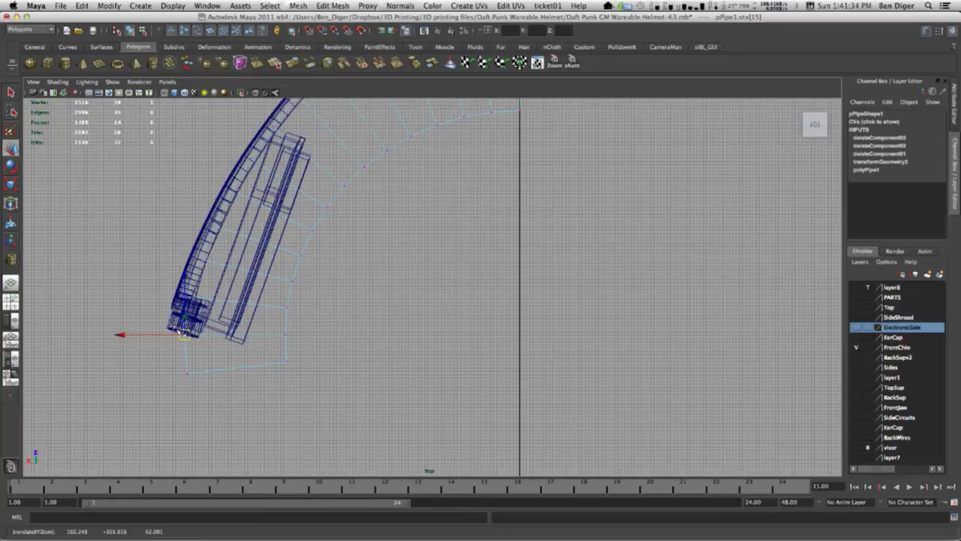
Pull the strip's inner-edge vertices at the front corner of the electronics box closer to the box in the top view.
{"action": "key", "text": "space"}
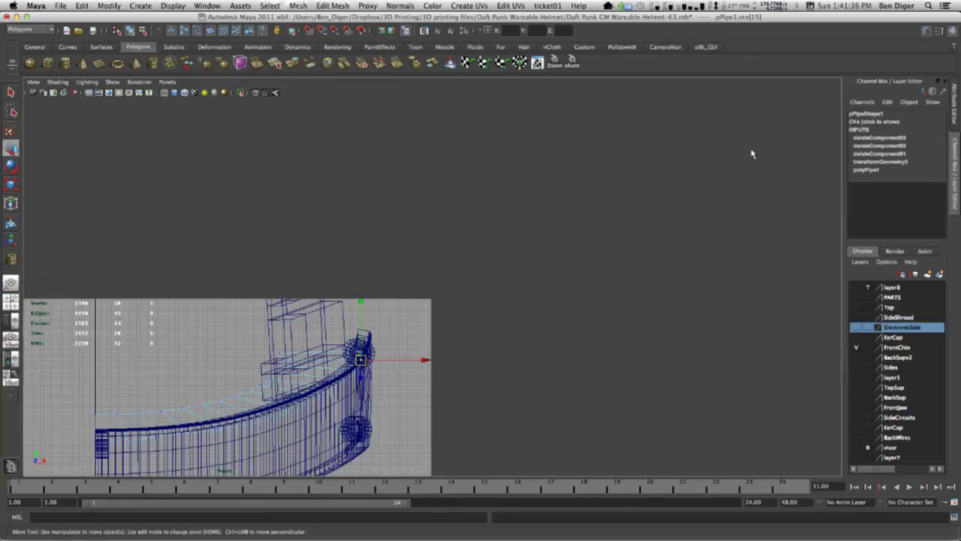
{"action": "key", "text": "space"}
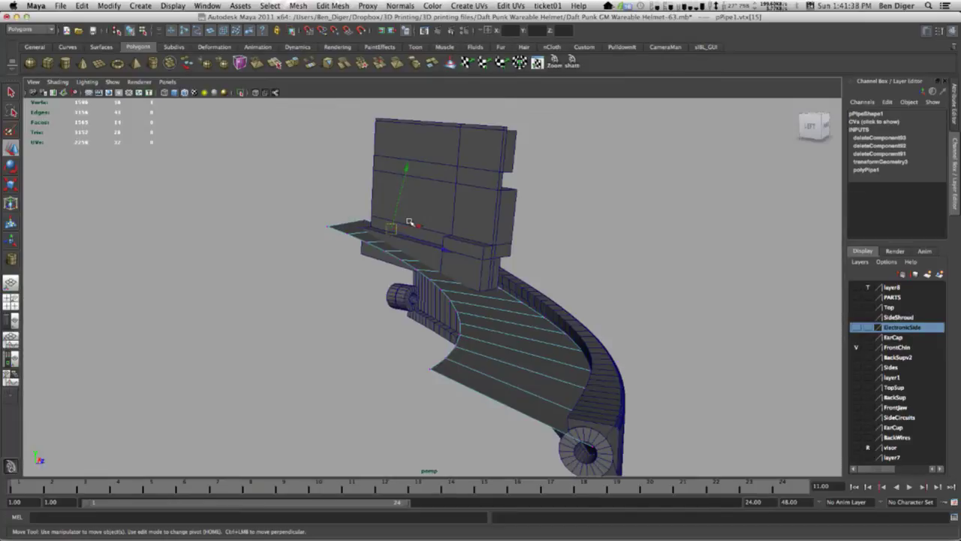
{"action": "left_click_drag", "start_coordinate": [304, 262], "coordinate": [382, 261], "text": "alt"}
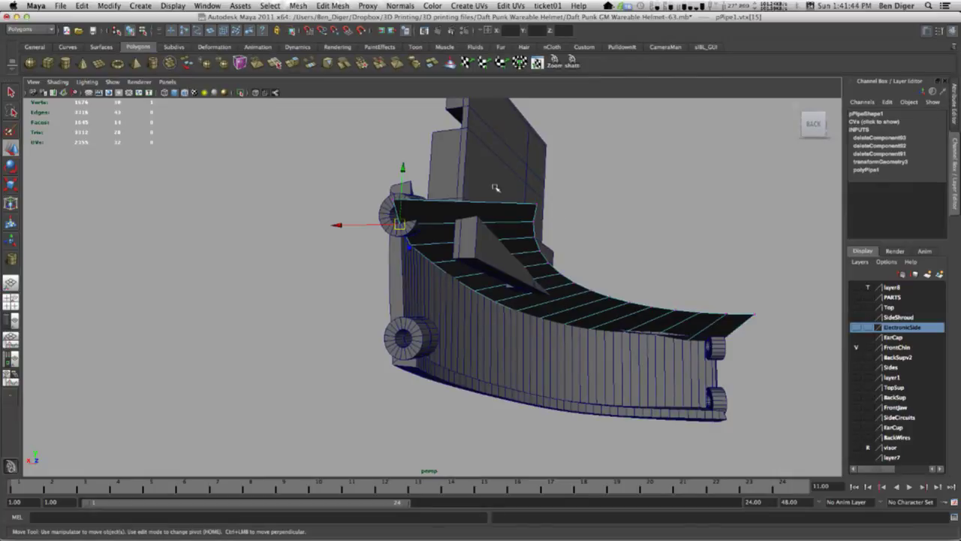
{"action": "left_click_drag", "start_coordinate": [513, 236], "coordinate": [528, 225], "text": "alt"}
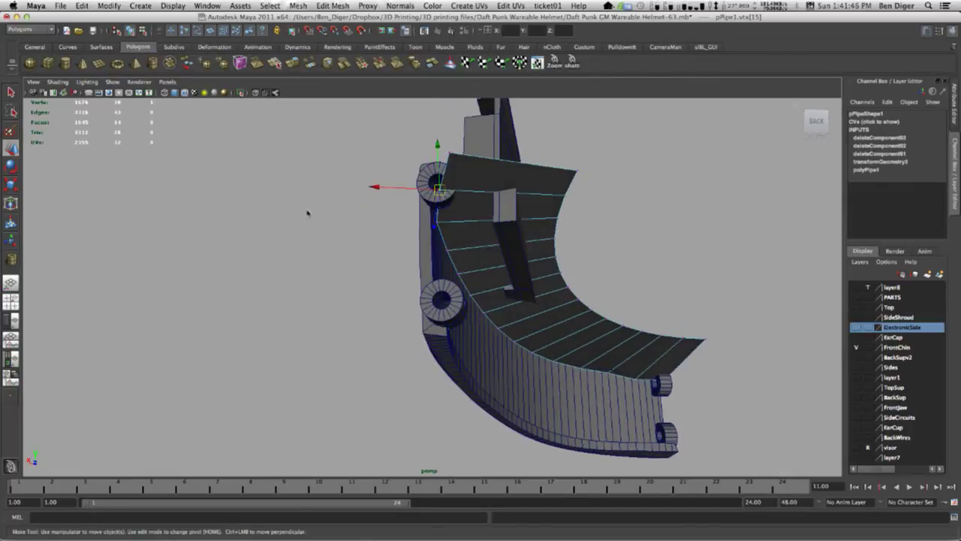
{"action": "key", "text": "space"}
{"action": "key", "text": "space"}
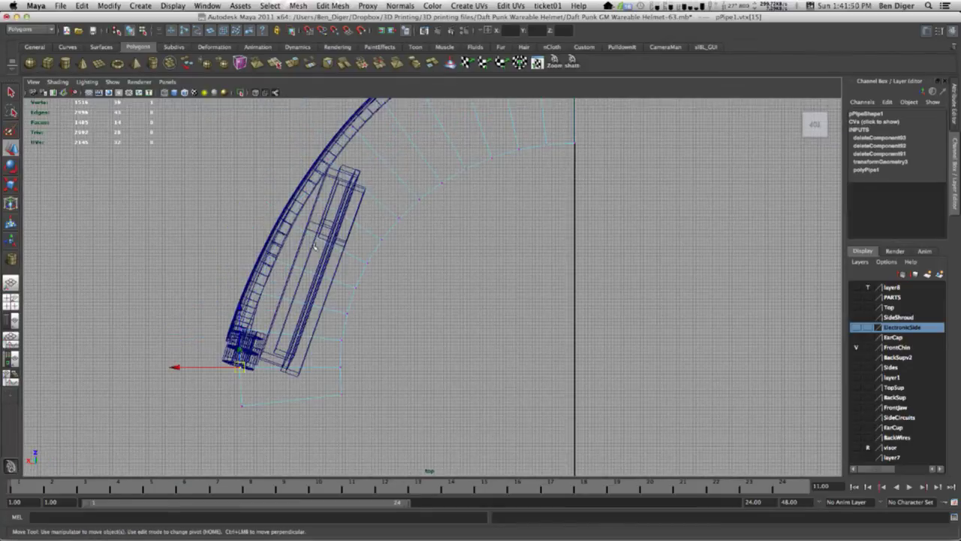
{"action": "left_click", "coordinate": [398, 216]}
{"action": "left_click_drag", "start_coordinate": [441, 191], "coordinate": [374, 228]}
{"action": "left_click", "coordinate": [383, 240]}
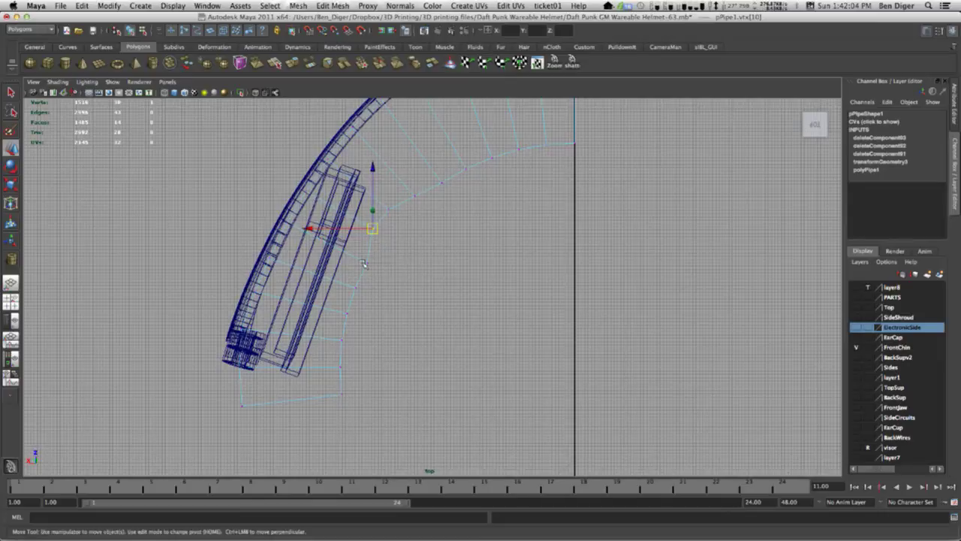
Shift the next inner-edge vertices toward the middle of the electronics box so the edge runs parallel to its side.
{"action": "left_click", "coordinate": [367, 265]}
{"action": "left_click_drag", "start_coordinate": [367, 265], "coordinate": [361, 259]}
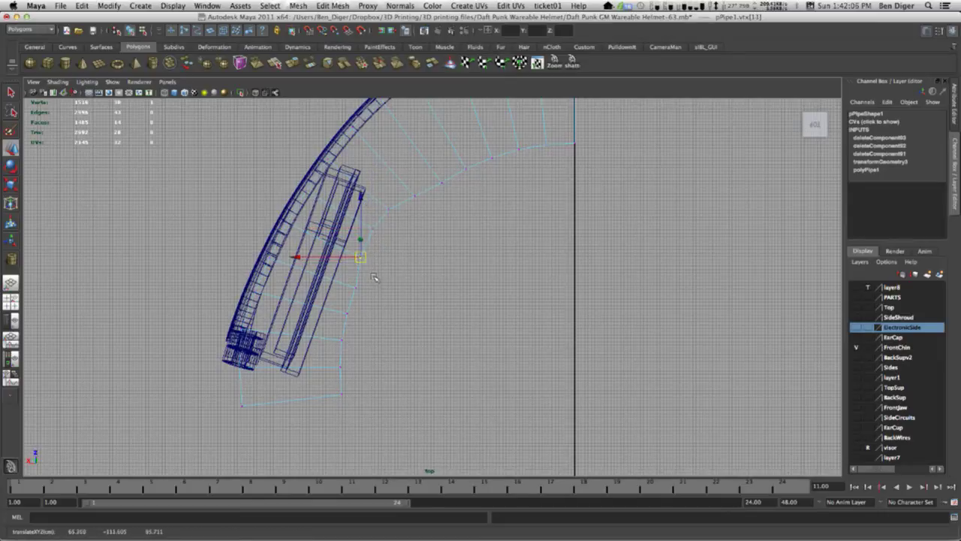
{"action": "left_click", "coordinate": [354, 286]}
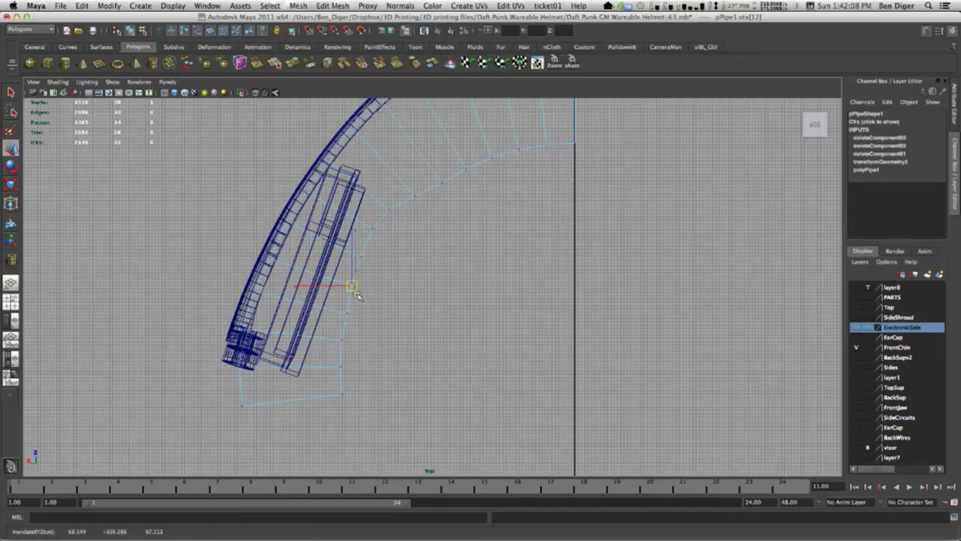
{"action": "left_click", "coordinate": [342, 315]}
{"action": "left_click_drag", "start_coordinate": [341, 316], "coordinate": [392, 324]}
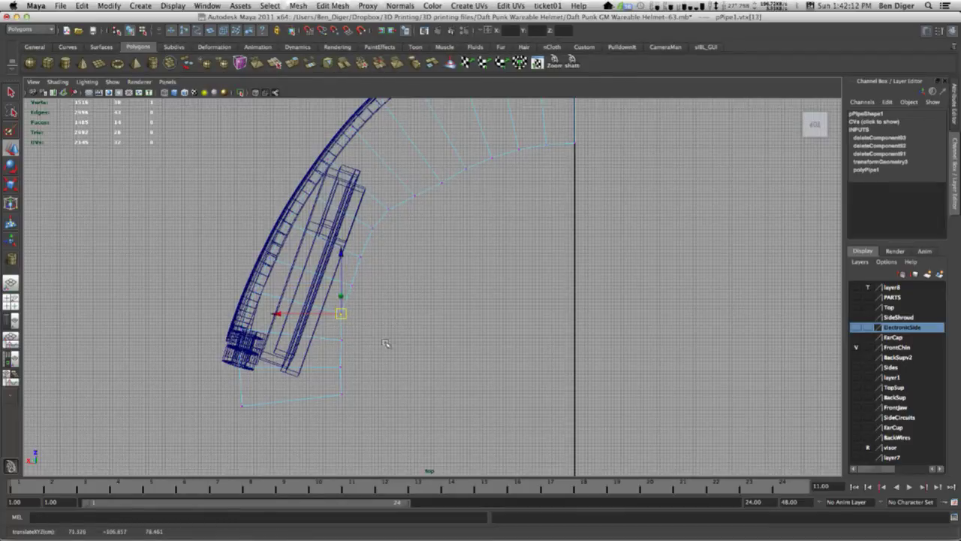
Move the strip's rearmost inner-edge vertices inward to continue the slant along the box and taper the end.
{"action": "left_click_drag", "start_coordinate": [356, 359], "coordinate": [316, 406]}
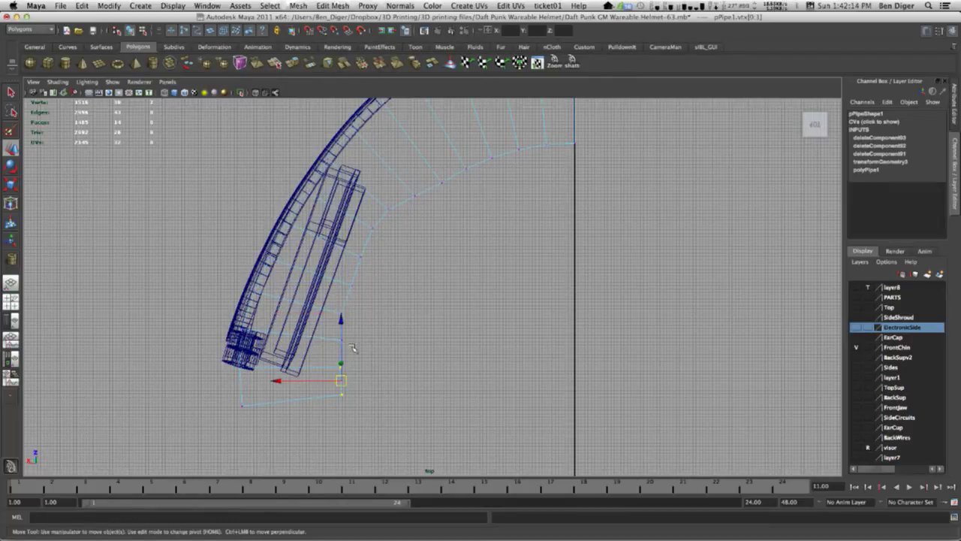
{"action": "left_click_drag", "start_coordinate": [347, 376], "coordinate": [300, 426]}
{"action": "left_click_drag", "start_coordinate": [333, 385], "coordinate": [309, 399]}
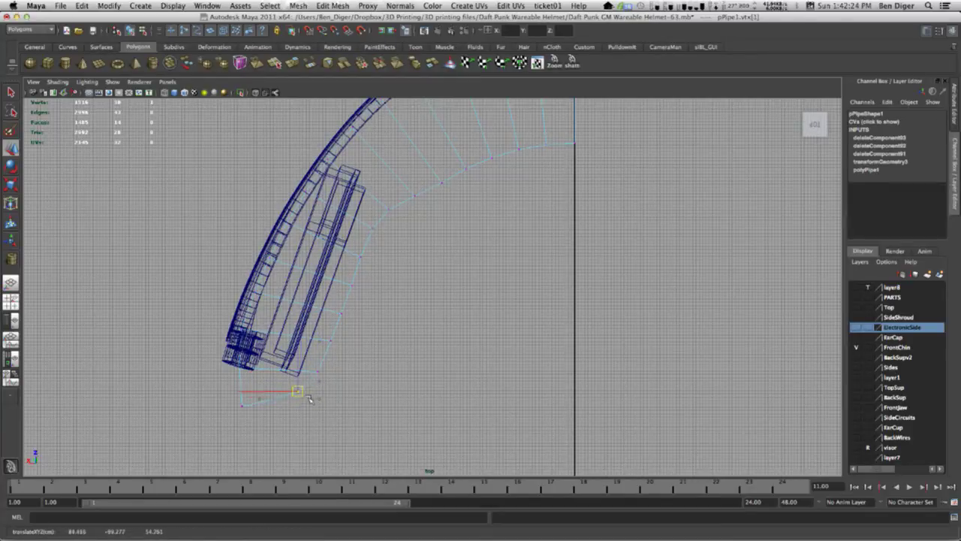
Narrow the front of the strip by moving its inner-edge vertices near the centre line toward the shell.
{"action": "left_click", "coordinate": [563, 266]}
{"action": "middle_click_drag", "start_coordinate": [562, 266], "coordinate": [432, 316], "text": "alt"}
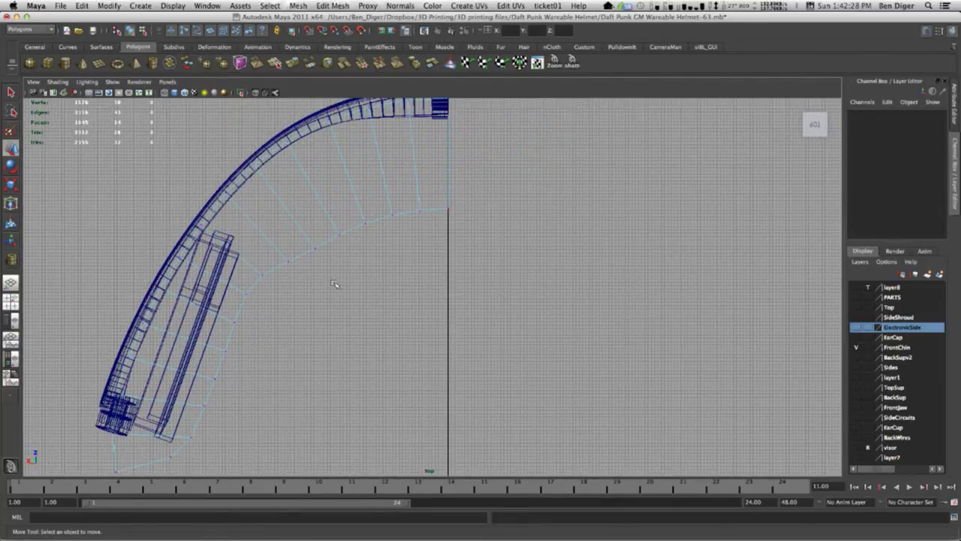
{"action": "mouse_move", "coordinate": [304, 253]}
{"action": "left_mouse_down"}
{"action": "mouse_move", "coordinate": [338, 233]}
{"action": "mouse_move", "coordinate": [327, 225]}
{"action": "mouse_move", "coordinate": [307, 240]}
{"action": "left_mouse_up"}
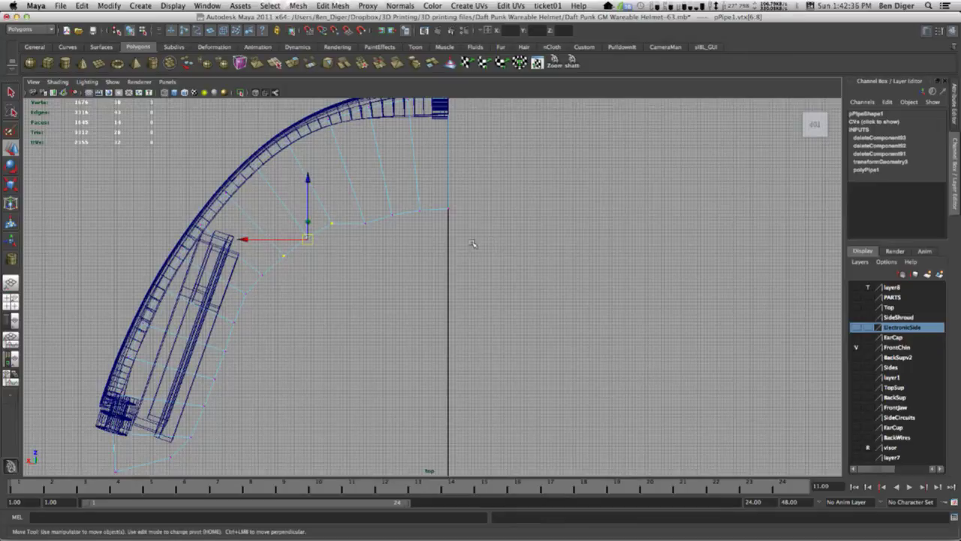
{"action": "left_click_drag", "start_coordinate": [344, 177], "coordinate": [464, 234]}
{"action": "middle_click_drag", "start_coordinate": [386, 212], "coordinate": [406, 112]}
{"action": "key", "text": "super+z"}
{"action": "left_click", "coordinate": [387, 230]}
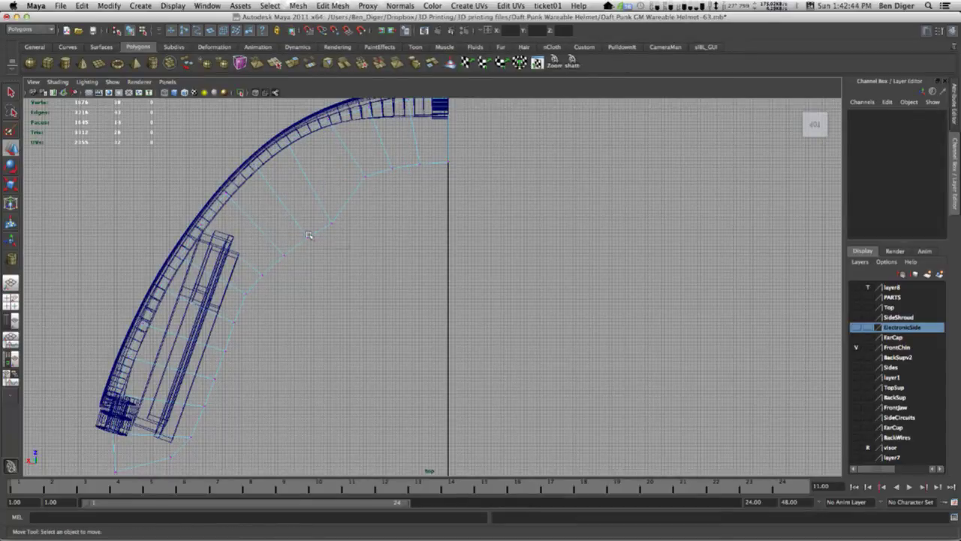
Reposition the inner-edge vertices between the electronics box and the front section to form one smooth curve.
{"action": "left_click_drag", "start_coordinate": [310, 235], "coordinate": [313, 208]}
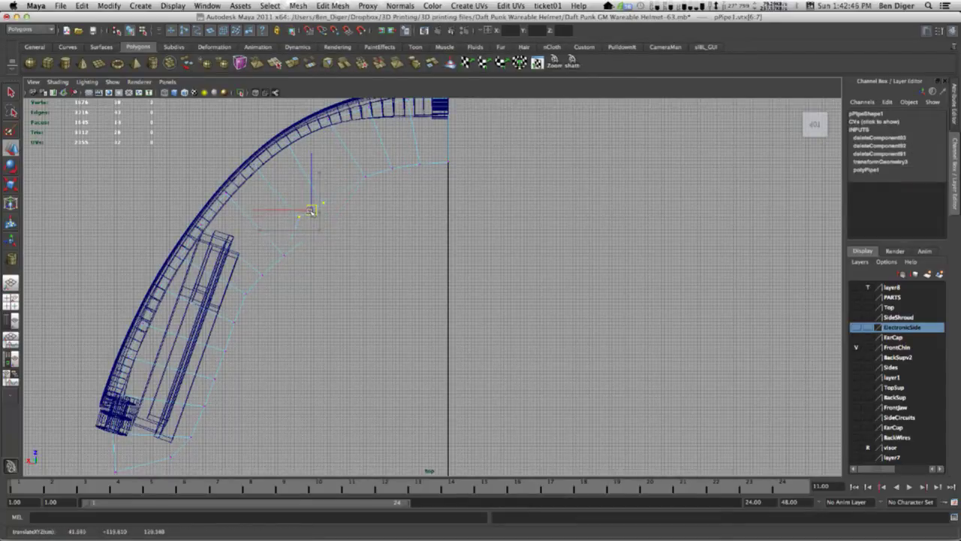
{"action": "left_click", "coordinate": [324, 202]}
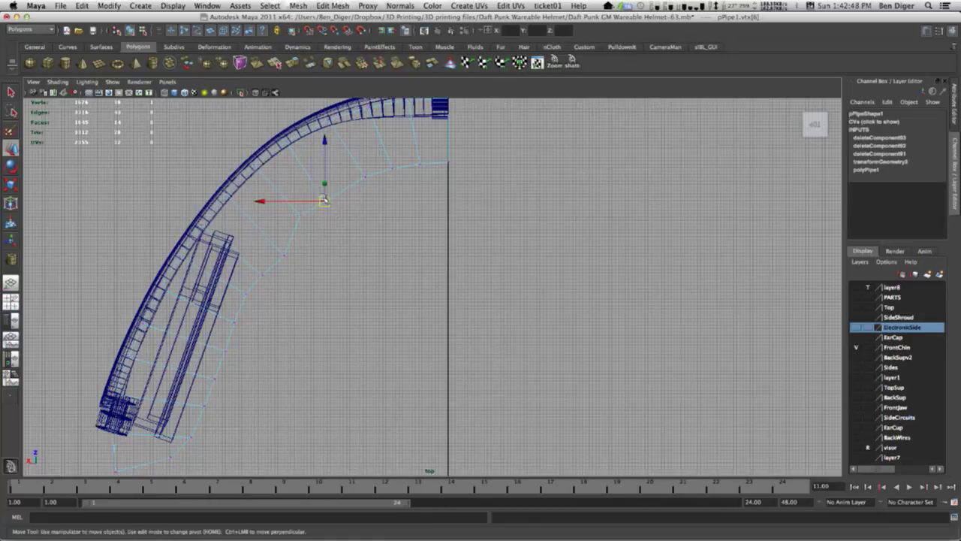
{"action": "left_click_drag", "start_coordinate": [325, 202], "coordinate": [329, 196]}
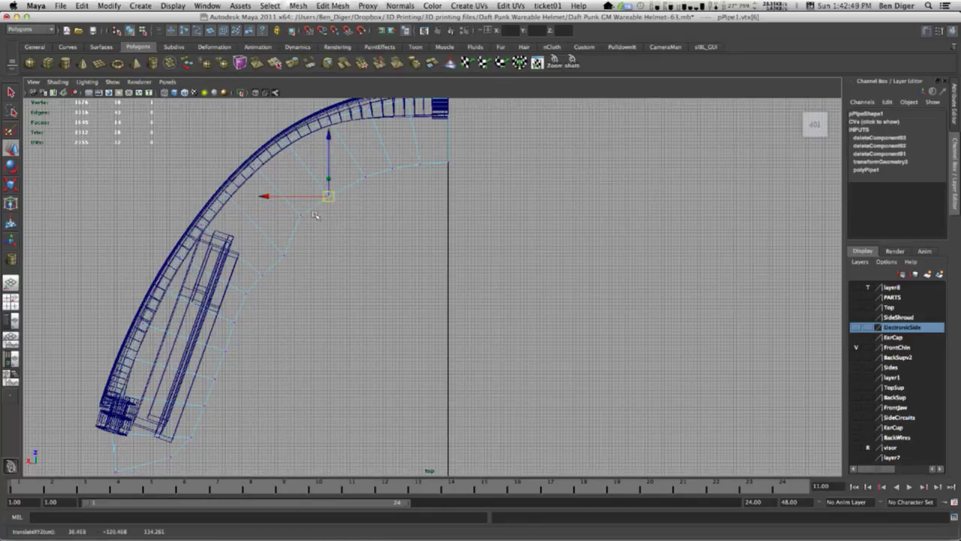
{"action": "left_click", "coordinate": [280, 257]}
{"action": "mouse_move", "coordinate": [280, 257]}
{"action": "left_mouse_down"}
{"action": "mouse_move", "coordinate": [278, 248]}
{"action": "mouse_move", "coordinate": [261, 273]}
{"action": "mouse_move", "coordinate": [268, 243]}
{"action": "mouse_move", "coordinate": [282, 247]}
{"action": "left_mouse_up"}
{"action": "left_click", "coordinate": [262, 275]}
{"action": "left_click", "coordinate": [278, 248]}
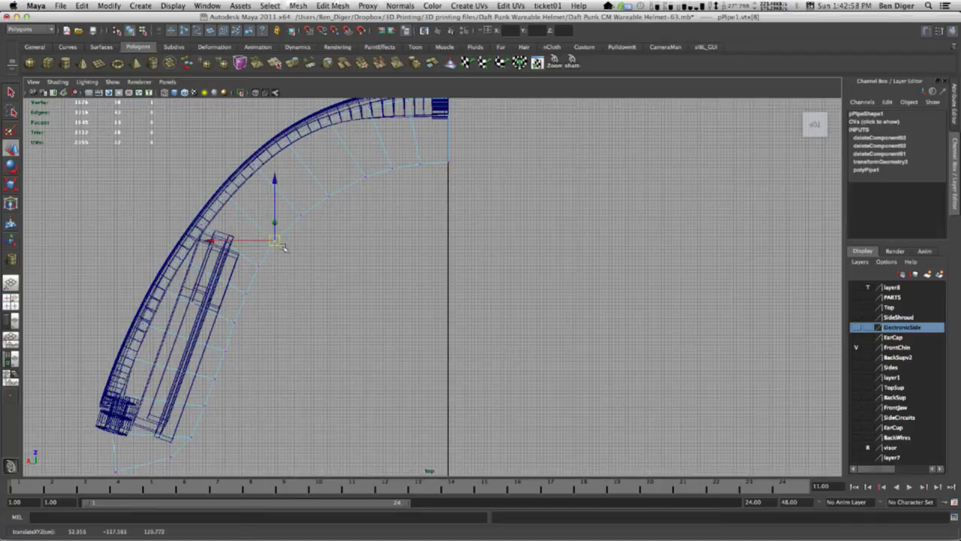
{"action": "left_click_drag", "start_coordinate": [378, 189], "coordinate": [352, 180]}
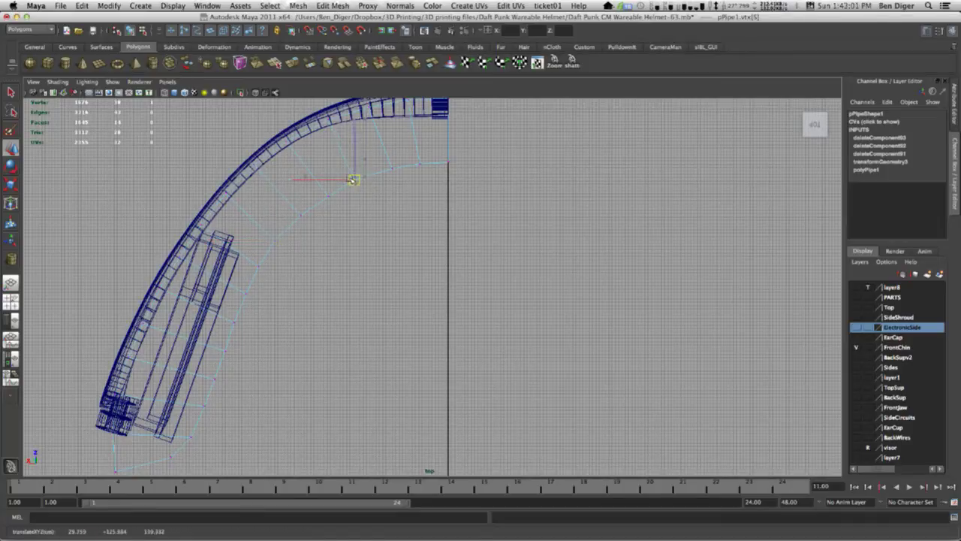
Return to object mode and select the whole strip.
{"action": "left_click", "coordinate": [462, 203]}
{"action": "middle_click_drag", "start_coordinate": [462, 203], "coordinate": [491, 185], "text": "alt"}
{"action": "middle_click_drag", "start_coordinate": [397, 209], "coordinate": [420, 245], "text": "alt"}
{"action": "scroll", "coordinate": [422, 246], "scroll_direction": "down", "scroll_amount": 2}
{"action": "middle_click_drag", "start_coordinate": [420, 336], "coordinate": [417, 314], "text": "alt"}
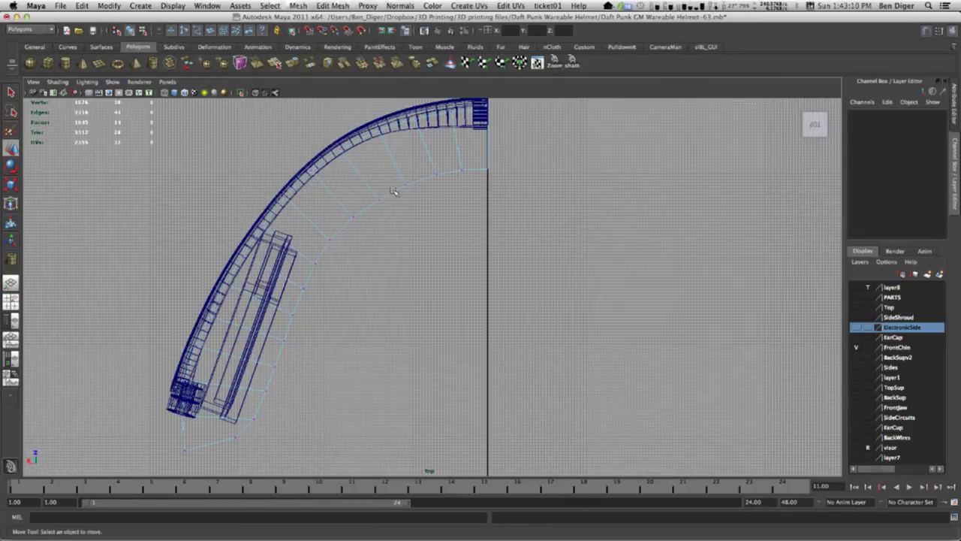
{"action": "right_click_drag", "start_coordinate": [398, 171], "coordinate": [430, 163]}
{"action": "left_click", "coordinate": [395, 182]}
Set the strip's Rotate X to 0 and deselect it.
{"action": "key", "text": "space"}
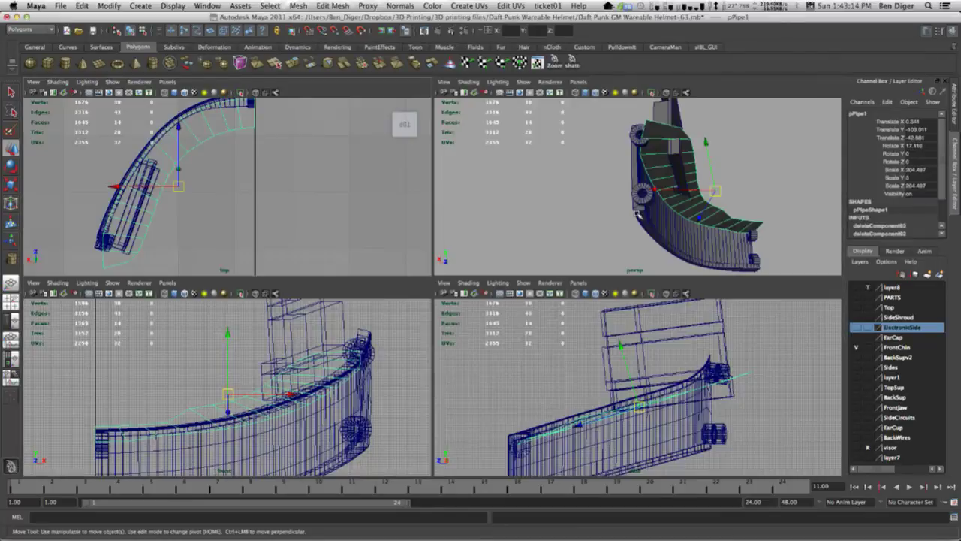
{"action": "key", "text": "space"}
{"action": "left_click_drag", "start_coordinate": [610, 227], "coordinate": [522, 330], "text": "alt"}
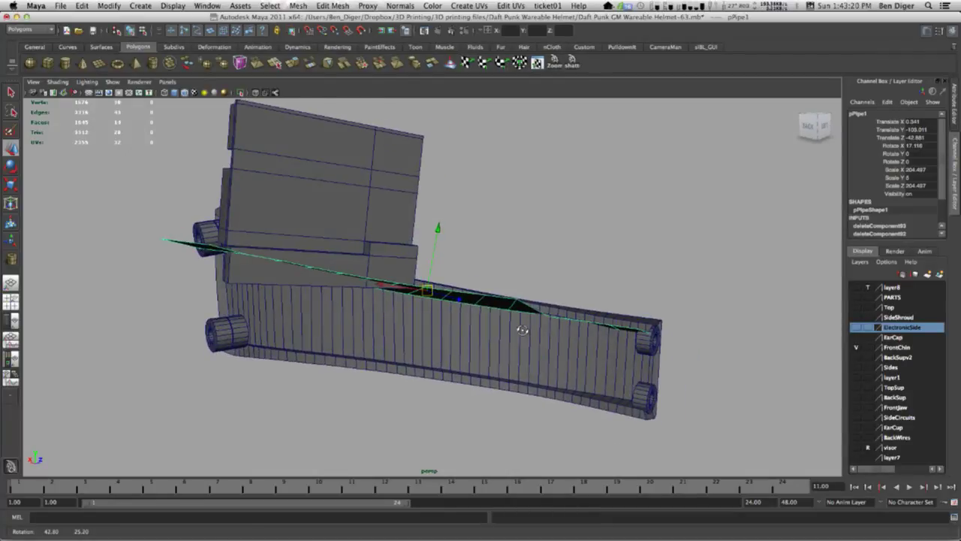
{"action": "double_click", "coordinate": [913, 145]}
{"action": "type", "text": "0"}
{"action": "key", "text": "Return"}
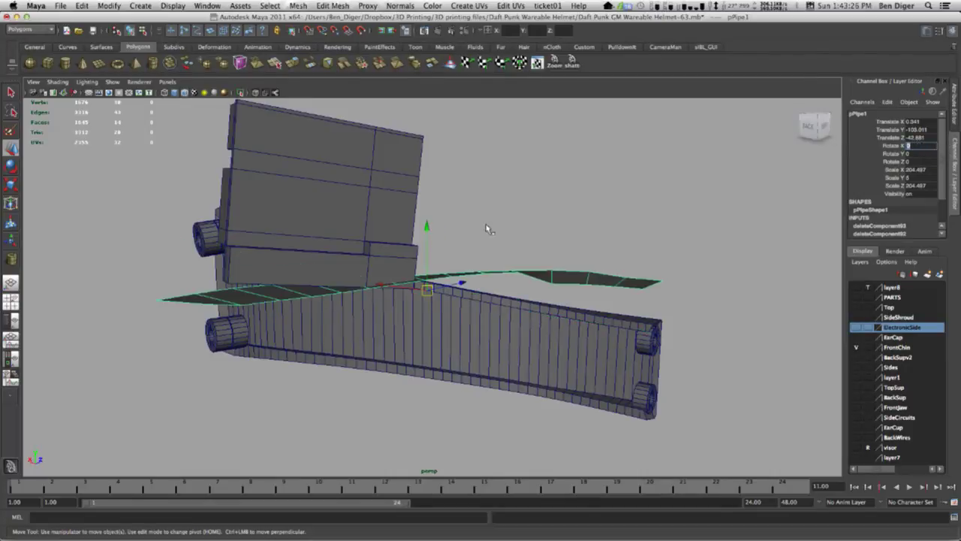
{"action": "left_click", "coordinate": [580, 220]}
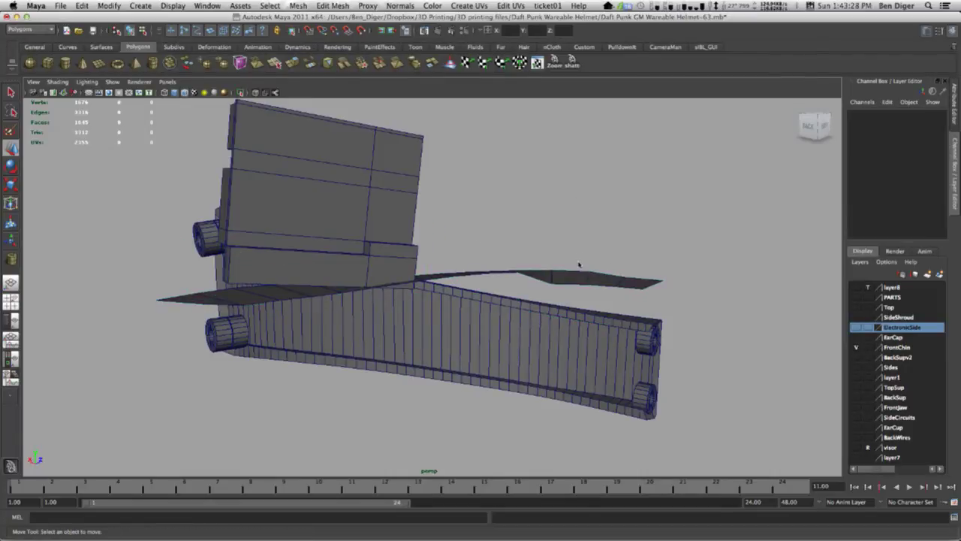
Select all the strip's vertices in the side view and scale them vertically until they lie in one flat plane.
{"action": "key", "text": "space"}
{"action": "key", "text": "space"}
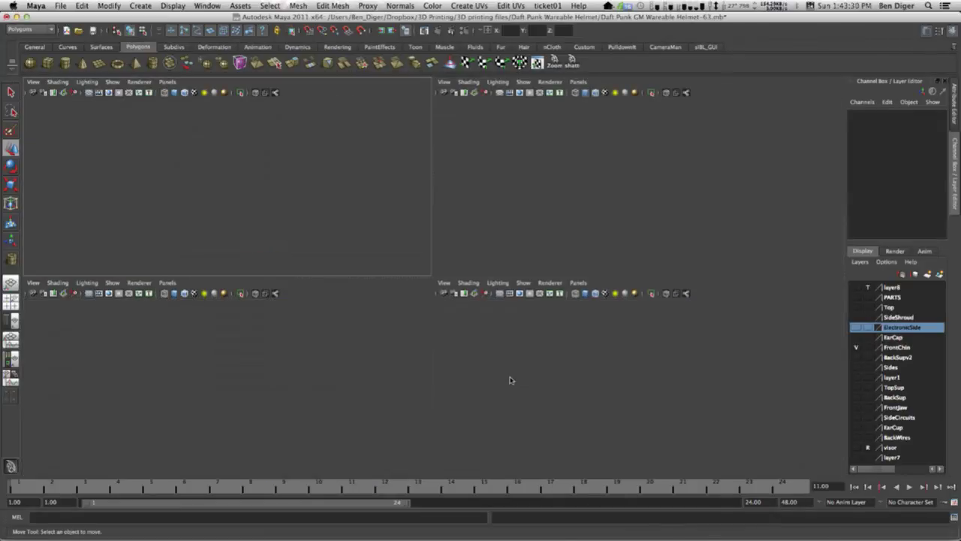
{"action": "left_click", "coordinate": [310, 316]}
{"action": "right_click_drag", "start_coordinate": [310, 316], "coordinate": [279, 314]}
{"action": "left_click_drag", "start_coordinate": [749, 397], "coordinate": [143, 256]}
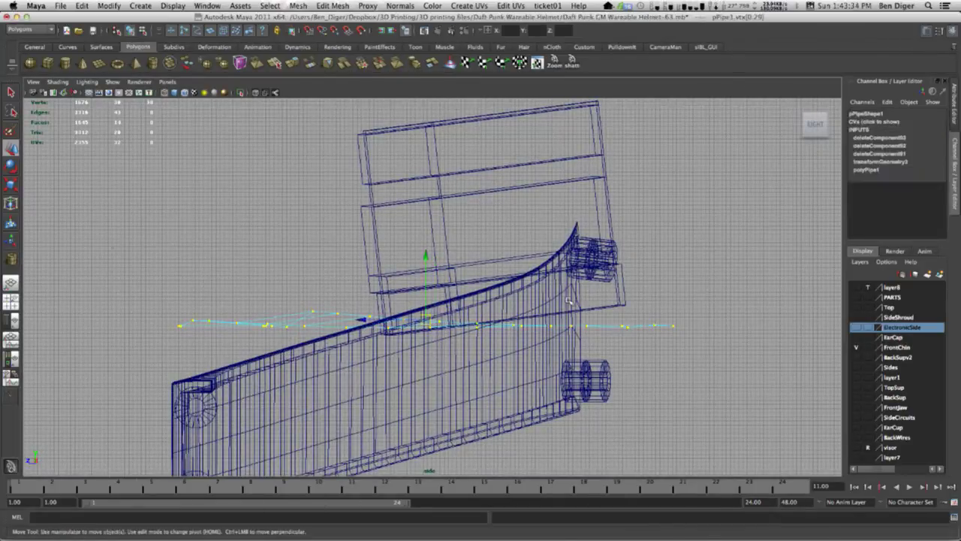
{"action": "key", "text": "r"}
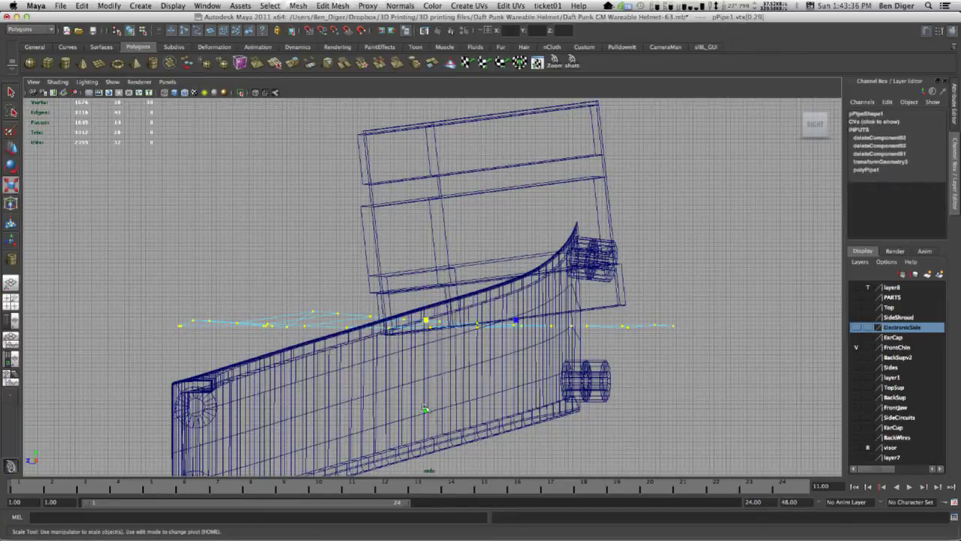
{"action": "left_click_drag", "start_coordinate": [426, 410], "coordinate": [427, 230]}
{"action": "key", "text": "space"}
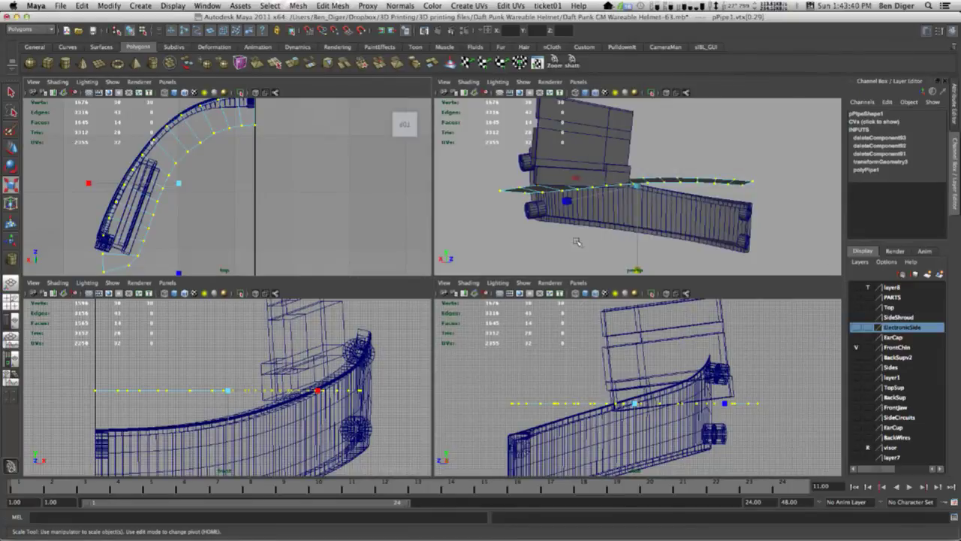
Return to object mode and rotate the flat strip about X to about 17.3 degrees, following the chin shell's upper edge.
{"action": "key", "text": "space"}
{"action": "left_click_drag", "start_coordinate": [624, 245], "coordinate": [545, 278], "text": "alt"}
{"action": "right_click_drag", "start_coordinate": [546, 278], "coordinate": [535, 259]}
{"action": "key", "text": "e"}
{"action": "left_click_drag", "start_coordinate": [477, 270], "coordinate": [388, 216], "text": "alt"}
{"action": "key", "text": "space"}
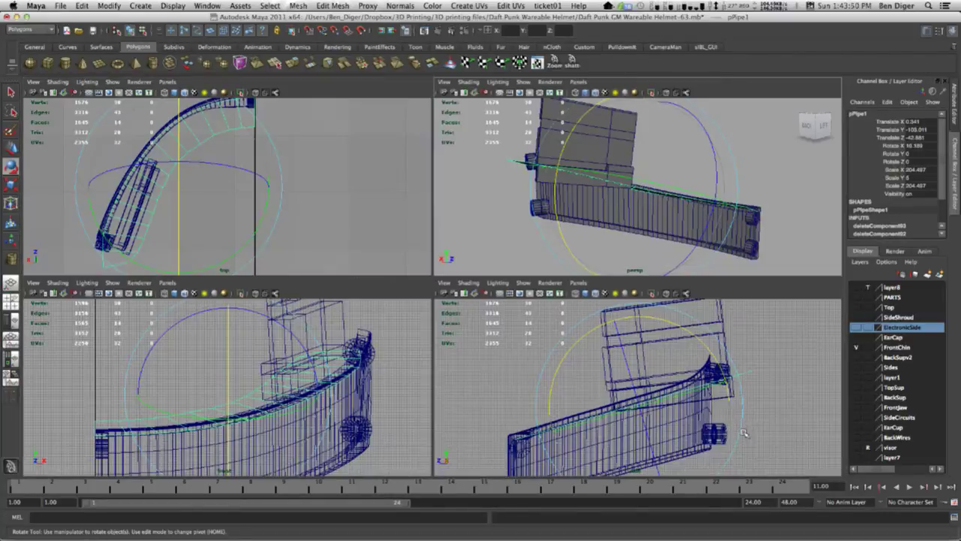
{"action": "key", "text": "space"}
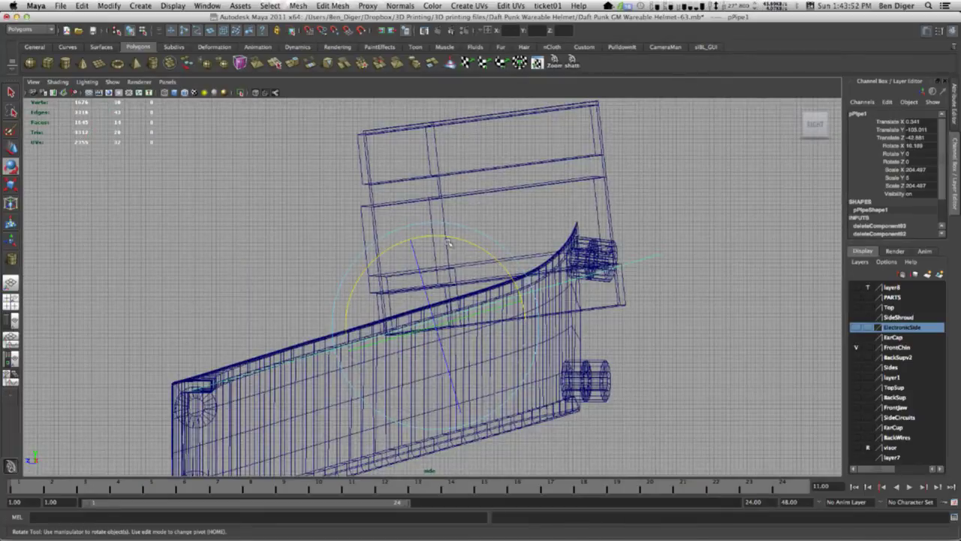
{"action": "left_click_drag", "start_coordinate": [451, 239], "coordinate": [449, 238]}
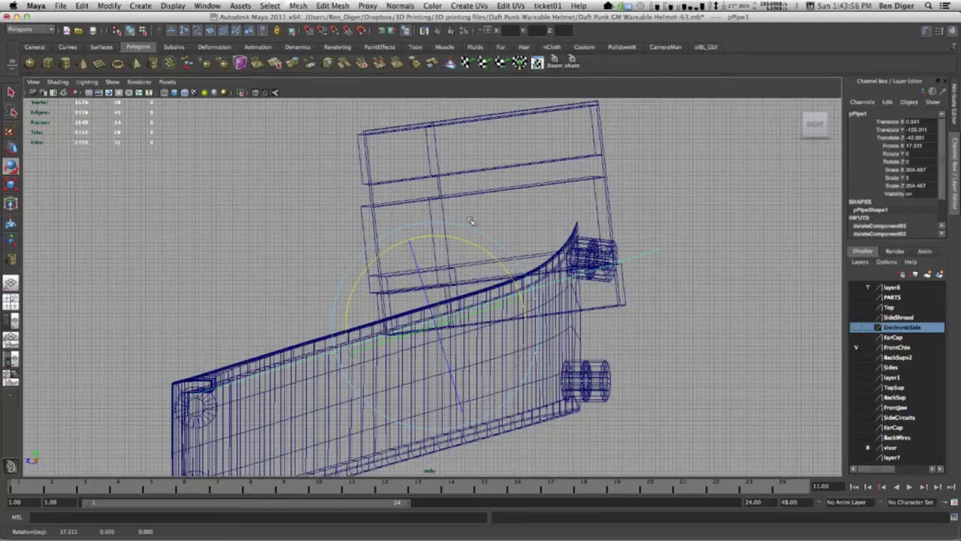
{"action": "key", "text": "space"}
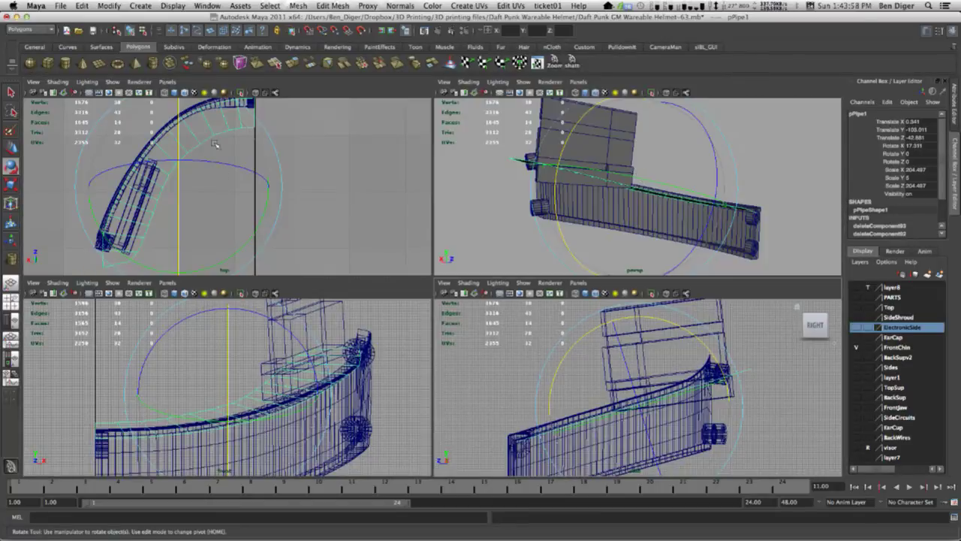
Set the Move tool's axis to World with the strip selected in the top view.
{"action": "key", "text": "space"}
{"action": "right_click_drag", "start_coordinate": [521, 229], "coordinate": [548, 244], "text": "alt"}
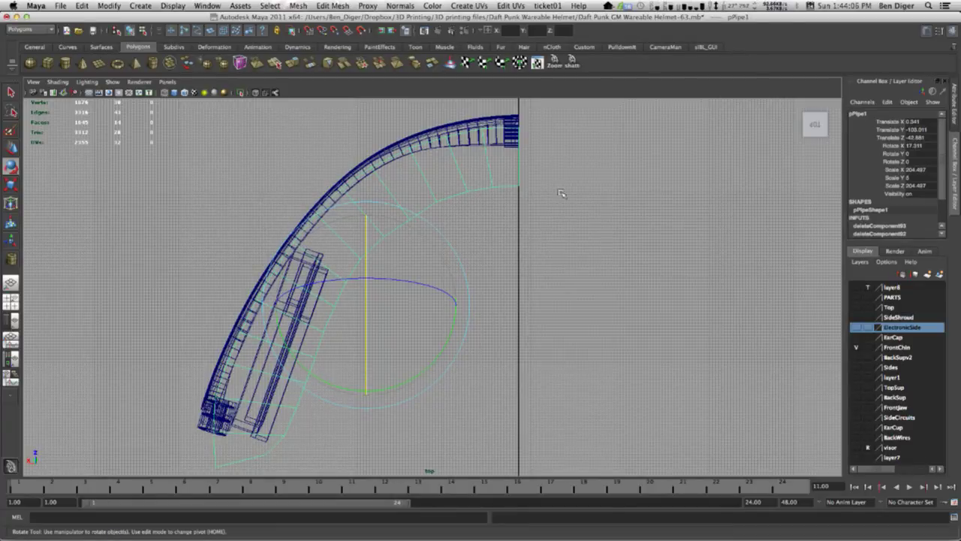
{"action": "key", "text": "w"}
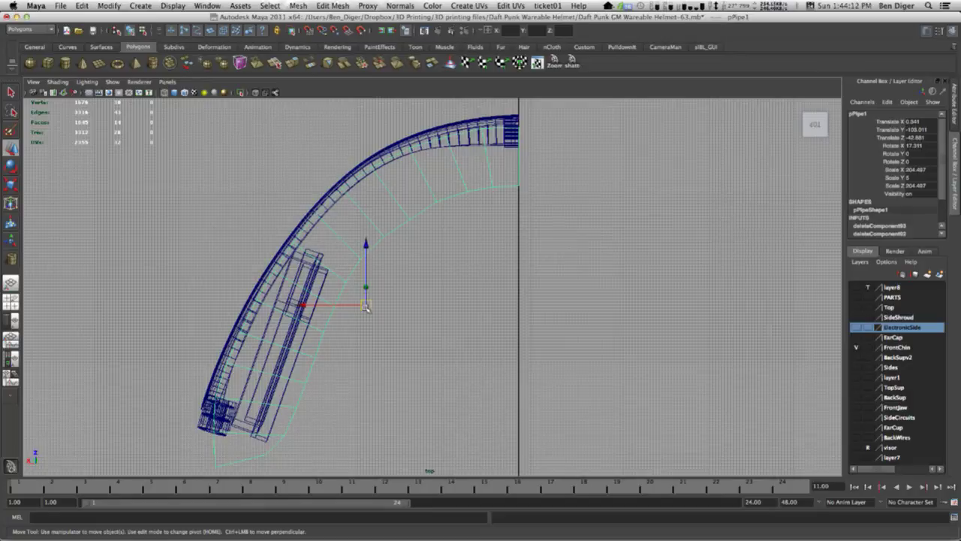
{"action": "left_click", "coordinate": [939, 30]}
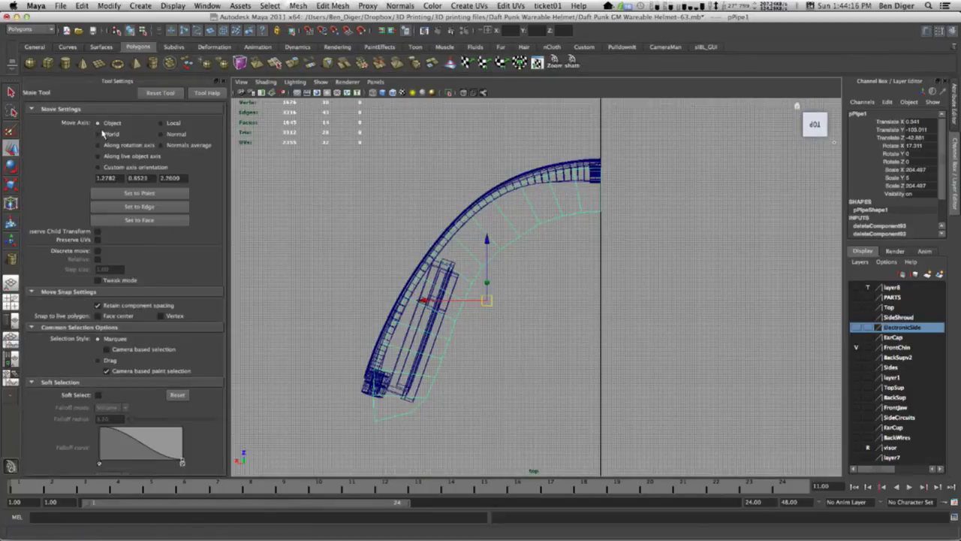
{"action": "left_click", "coordinate": [223, 81]}
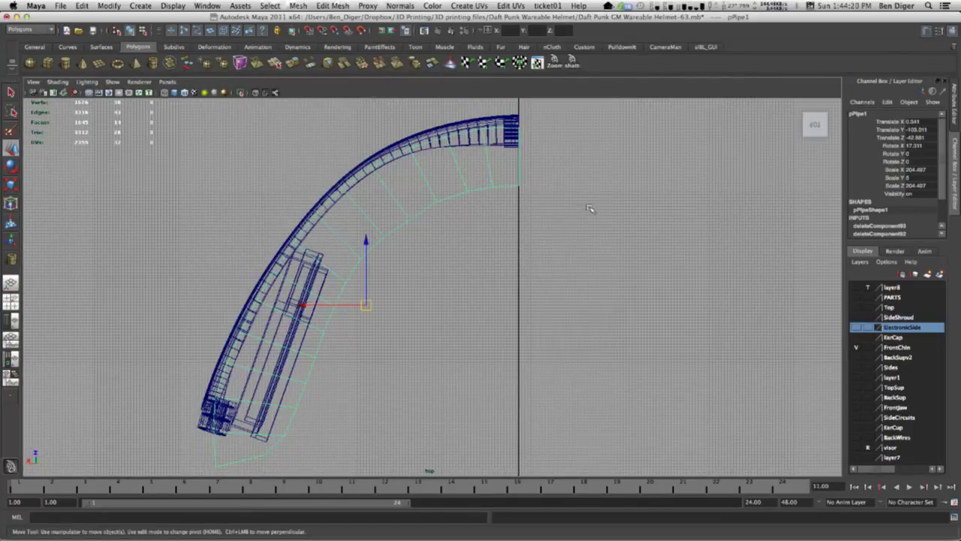
Examine how the flat strip sits against the chin shell and electronics box from the inner side and the back.
{"action": "key", "text": "space"}
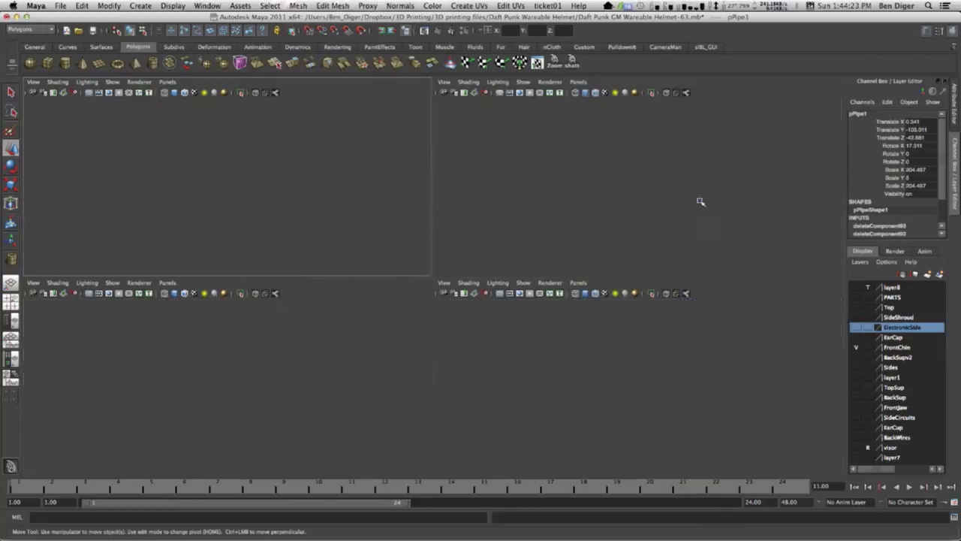
{"action": "key", "text": "space"}
{"action": "mouse_move", "coordinate": [579, 332]}
{"action": "left_mouse_down", "text": "alt"}
{"action": "mouse_move", "coordinate": [472, 339]}
{"action": "mouse_move", "coordinate": [548, 337]}
{"action": "mouse_move", "coordinate": [579, 317]}
{"action": "left_mouse_up", "text": "alt"}
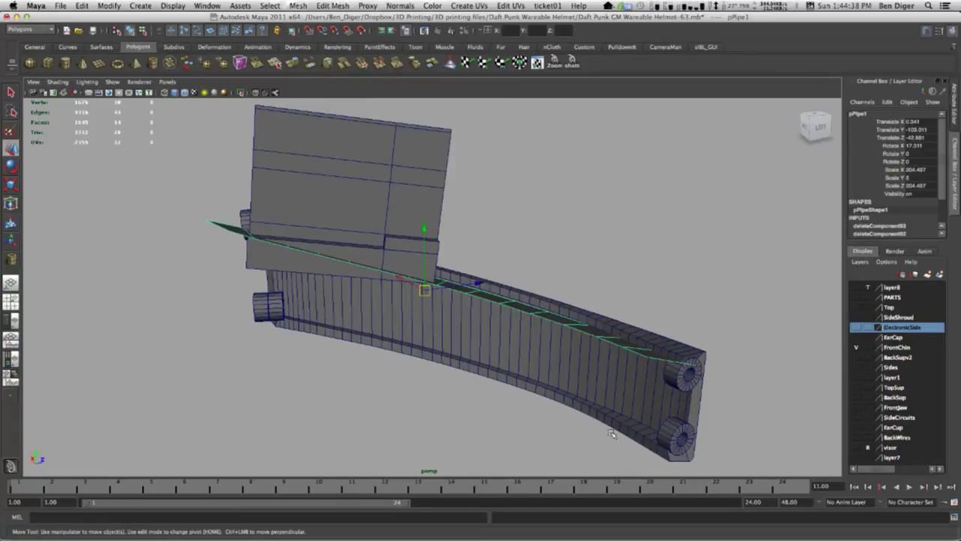
{"action": "left_click_drag", "start_coordinate": [607, 346], "coordinate": [224, 343], "text": "alt"}
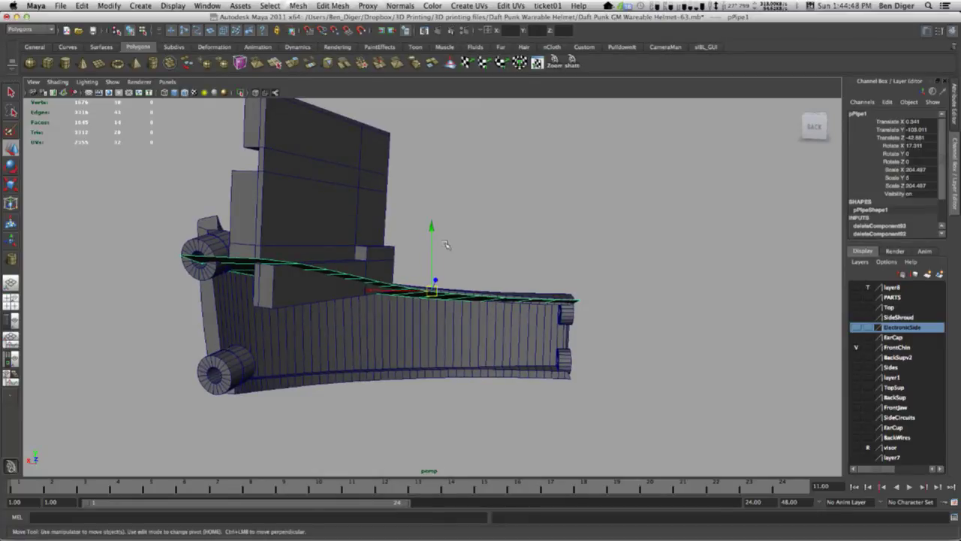
{"action": "key", "text": "super+Tab"}
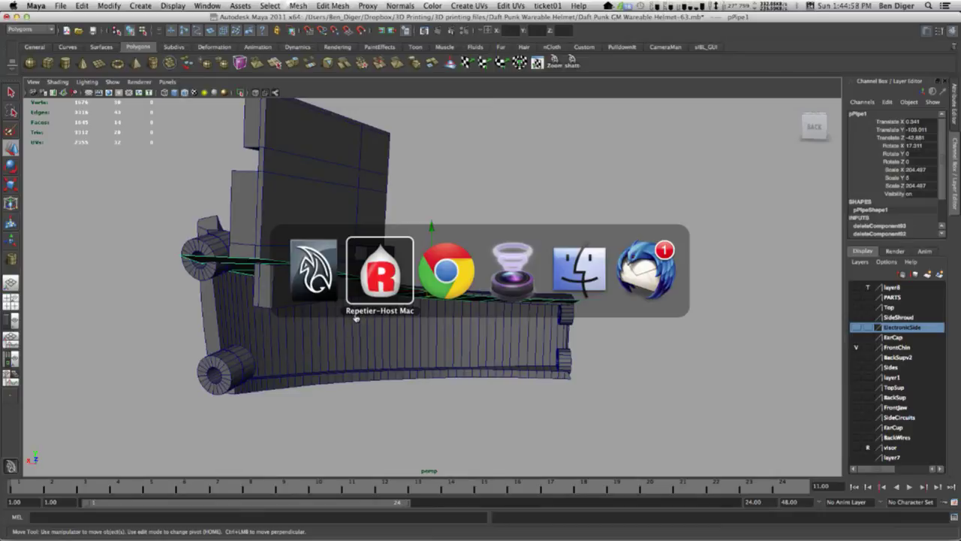
{"action": "left_click", "coordinate": [319, 288]}
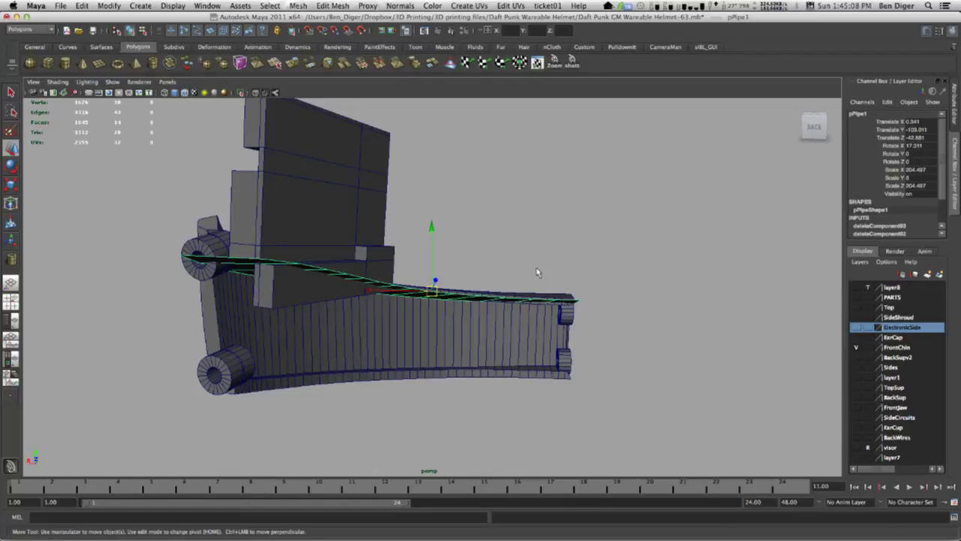
Extrude all the strip's faces with Local Translate Z set to -4, then deselect them and return to object mode.
{"action": "left_click_drag", "start_coordinate": [564, 258], "coordinate": [611, 248], "text": "alt"}
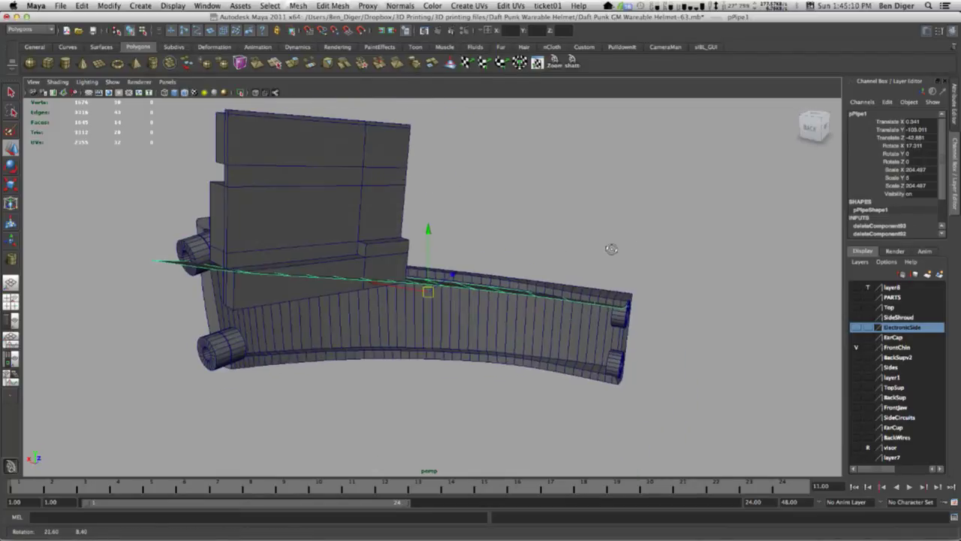
{"action": "left_click_drag", "start_coordinate": [483, 315], "coordinate": [414, 290], "text": "alt"}
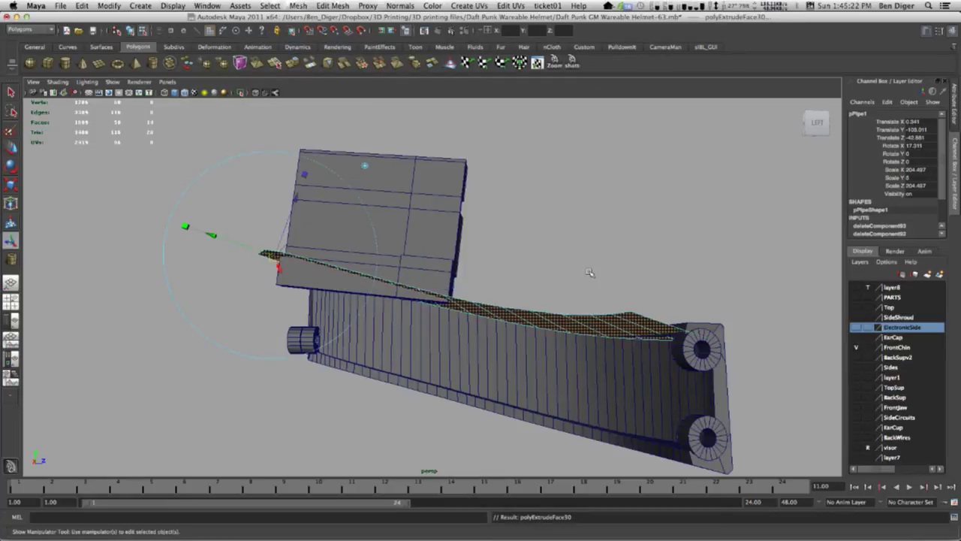
{"action": "left_click_drag", "start_coordinate": [591, 274], "coordinate": [607, 305], "text": "alt"}
{"action": "left_click_drag", "start_coordinate": [256, 174], "coordinate": [254, 181]}
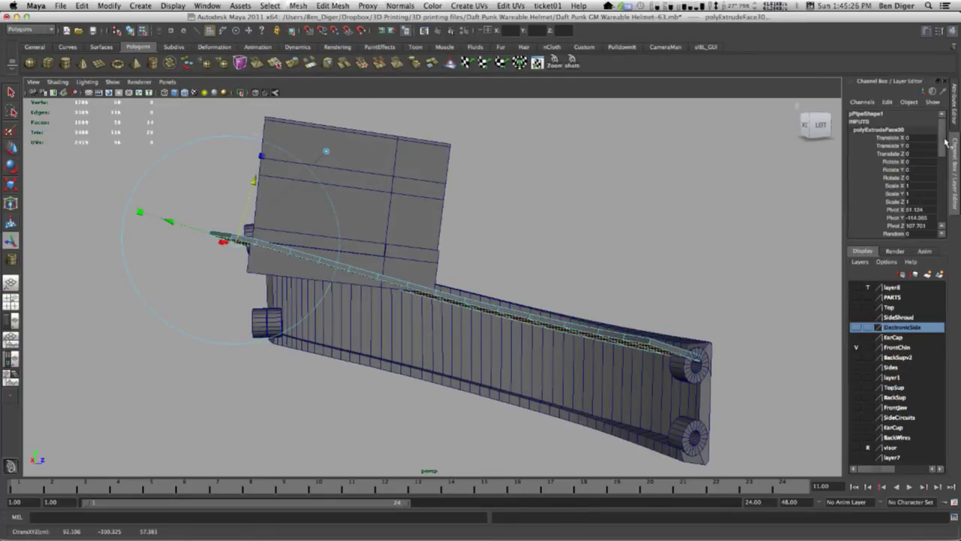
{"action": "scroll", "coordinate": [940, 162], "scroll_direction": "down", "scroll_amount": 5}
{"action": "double_click", "coordinate": [921, 128]}
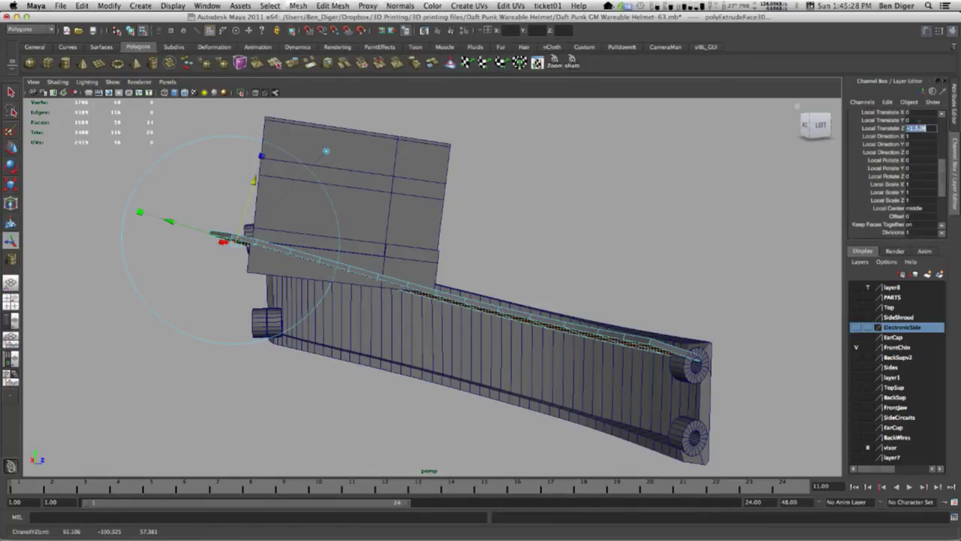
{"action": "type", "text": "-4"}
{"action": "key", "text": "Return"}
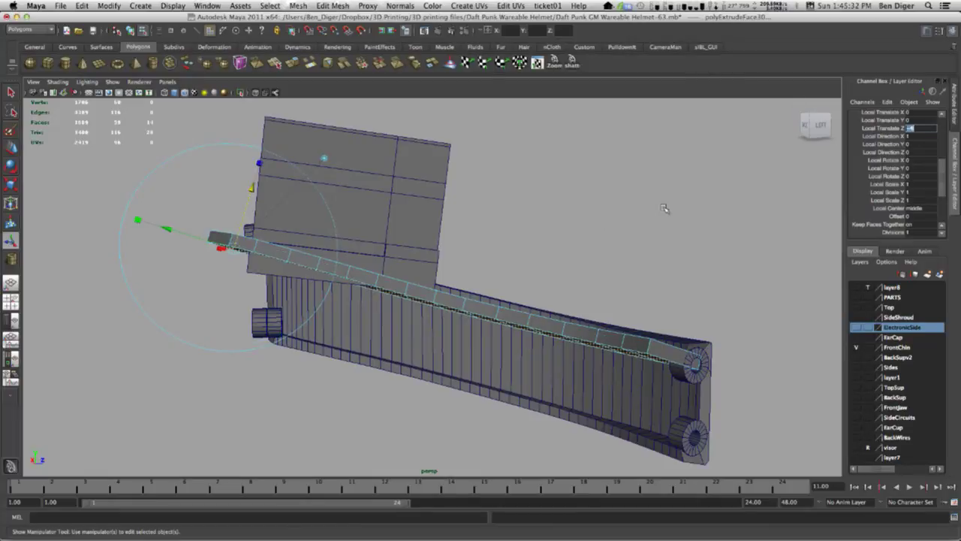
{"action": "left_click", "coordinate": [646, 227]}
{"action": "left_click_drag", "start_coordinate": [646, 227], "coordinate": [553, 244], "text": "alt"}
{"action": "right_click_drag", "start_coordinate": [484, 325], "coordinate": [497, 310]}
Examine the thickened strip from below, front and back, checking where the electronics box and screw posts intersect it.
{"action": "left_click_drag", "start_coordinate": [556, 337], "coordinate": [297, 275], "text": "alt"}
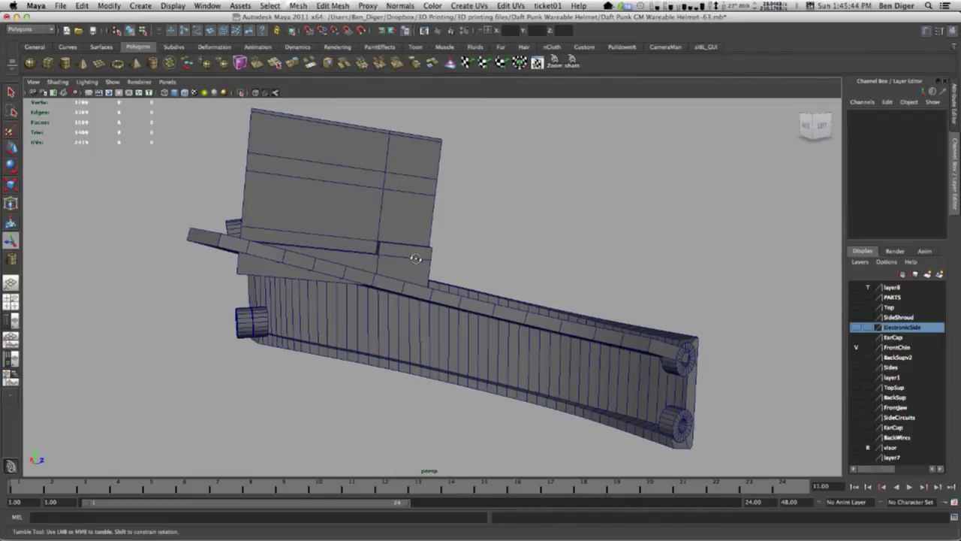
{"action": "left_click_drag", "start_coordinate": [406, 249], "coordinate": [624, 268], "text": "alt"}
{"action": "left_click_drag", "start_coordinate": [504, 298], "coordinate": [556, 259], "text": "alt"}
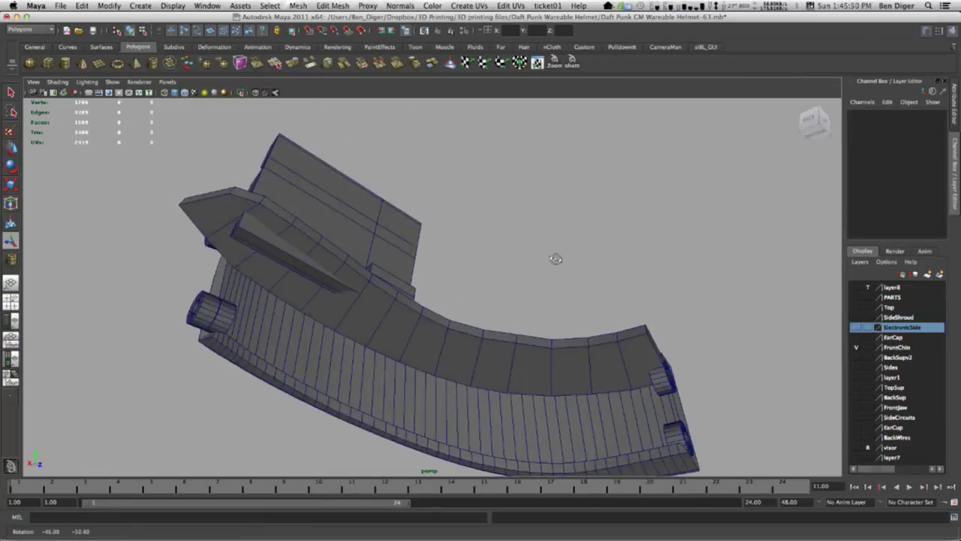
{"action": "left_click_drag", "start_coordinate": [403, 295], "coordinate": [359, 294], "text": "alt"}
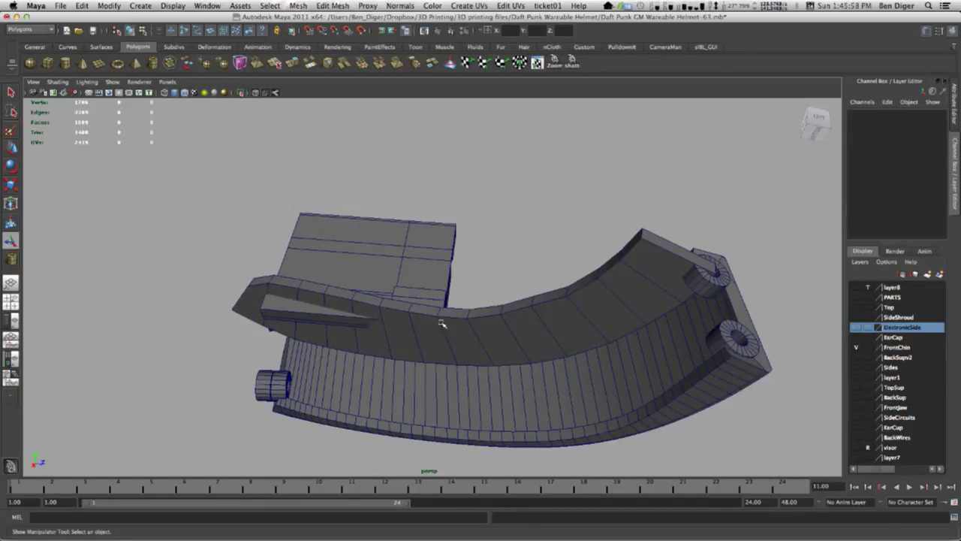
{"action": "left_click_drag", "start_coordinate": [437, 295], "coordinate": [440, 262], "text": "alt"}
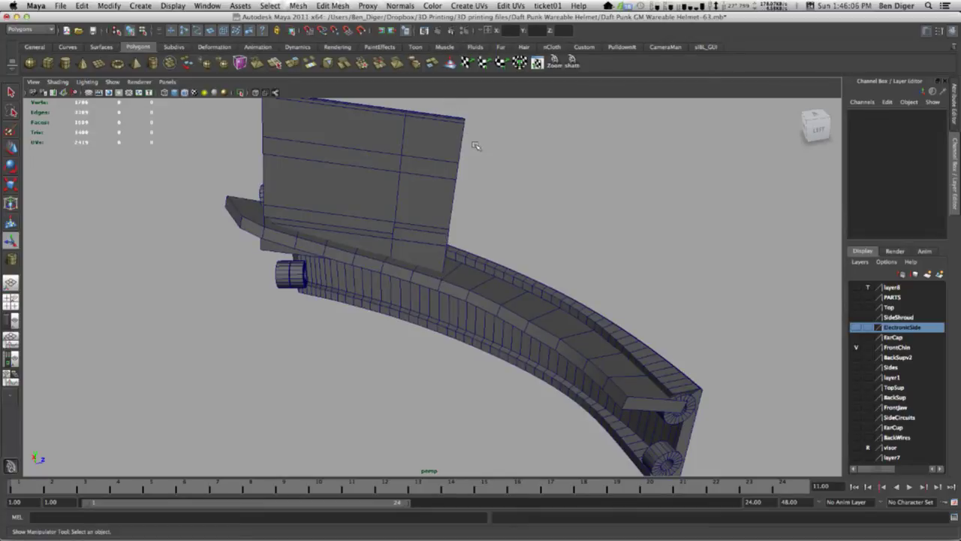
{"action": "left_click_drag", "start_coordinate": [476, 145], "coordinate": [455, 164], "text": "alt"}
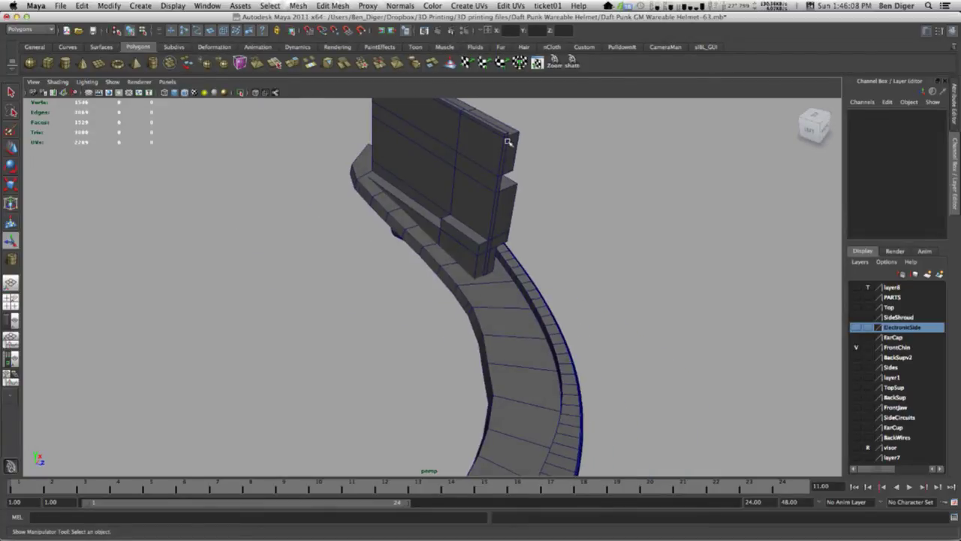
{"action": "left_click_drag", "start_coordinate": [515, 183], "coordinate": [467, 203], "text": "alt"}
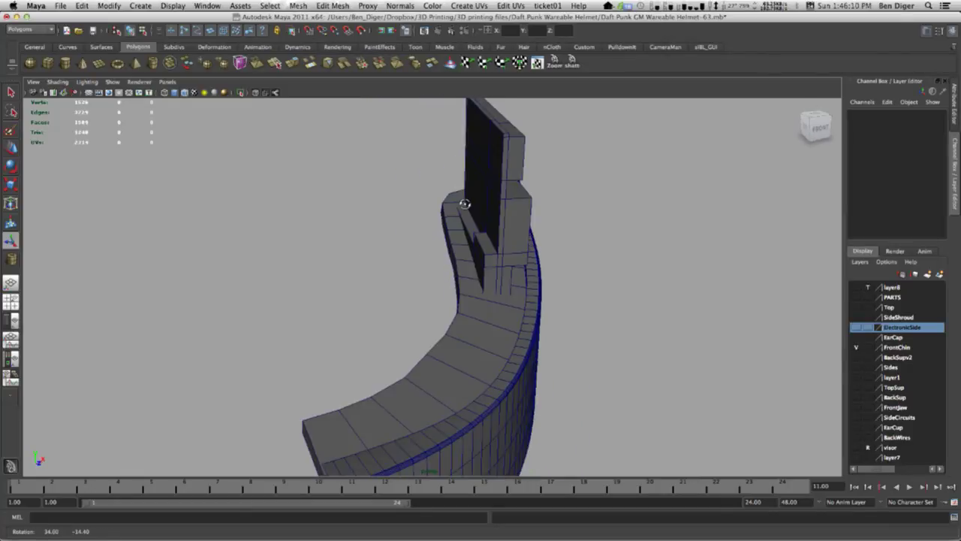
{"action": "left_click_drag", "start_coordinate": [470, 268], "coordinate": [444, 286], "text": "alt"}
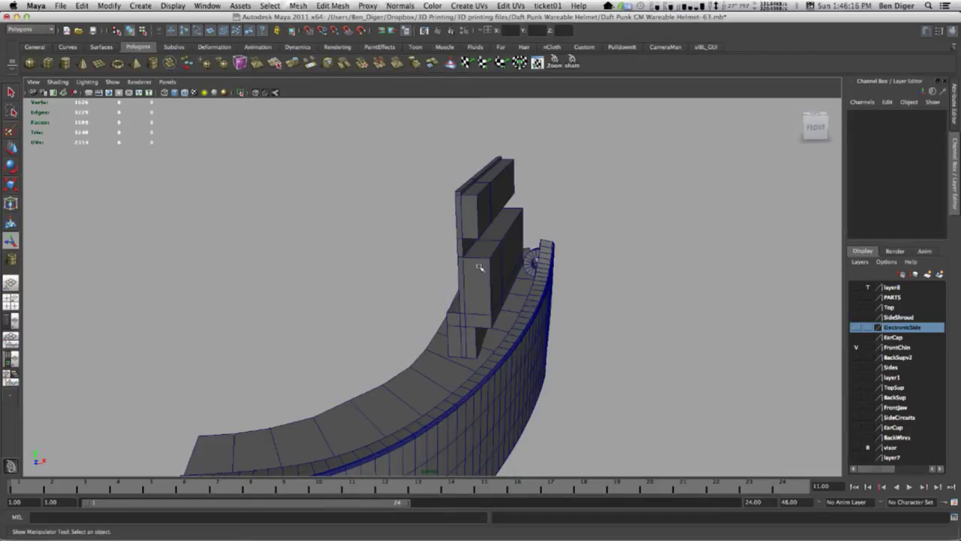
{"action": "left_click_drag", "start_coordinate": [480, 311], "coordinate": [515, 365], "text": "alt"}
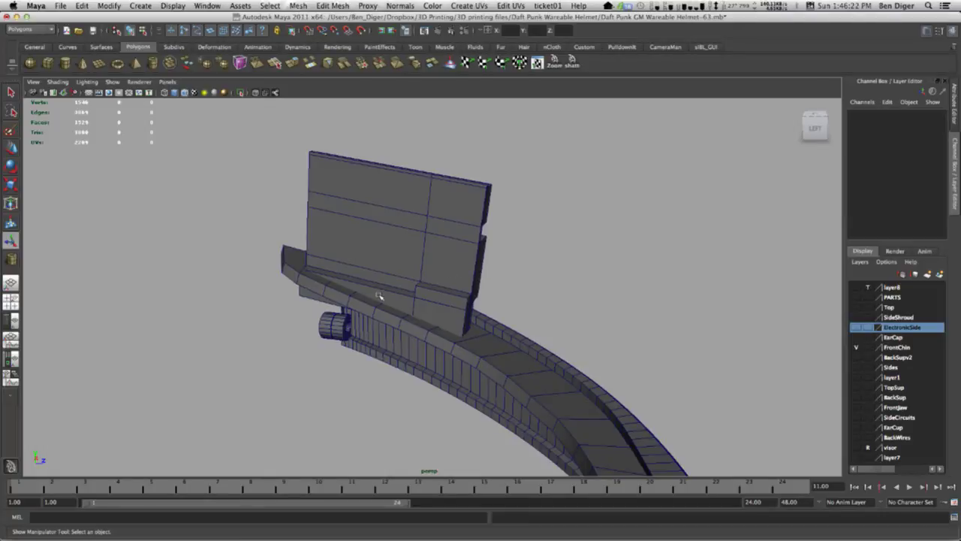
{"action": "left_click_drag", "start_coordinate": [469, 300], "coordinate": [386, 330], "text": "alt"}
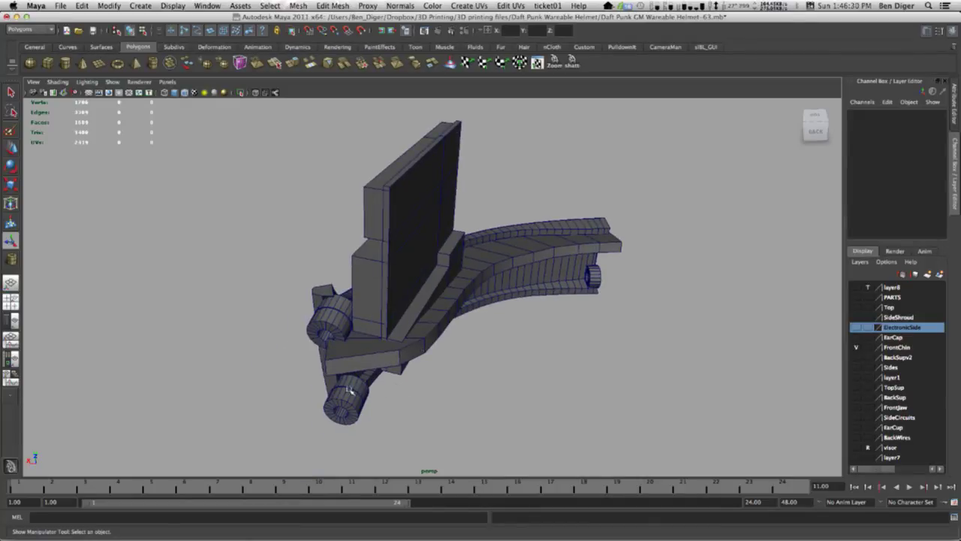
Select the electronics box, set the Move tool's axis to Object and deselect the box.
{"action": "left_click", "coordinate": [409, 309]}
{"action": "key", "text": "w"}
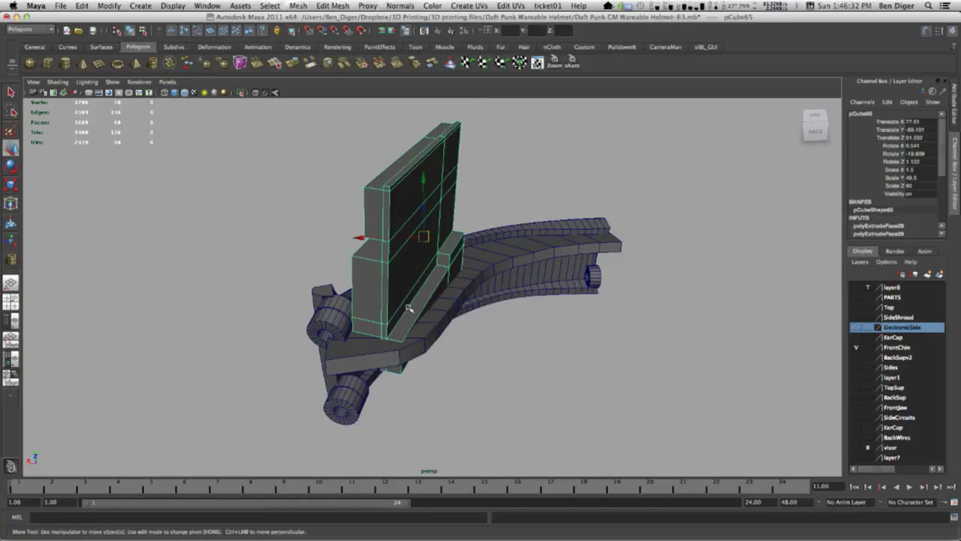
{"action": "left_click_drag", "start_coordinate": [458, 248], "coordinate": [468, 236], "text": "alt"}
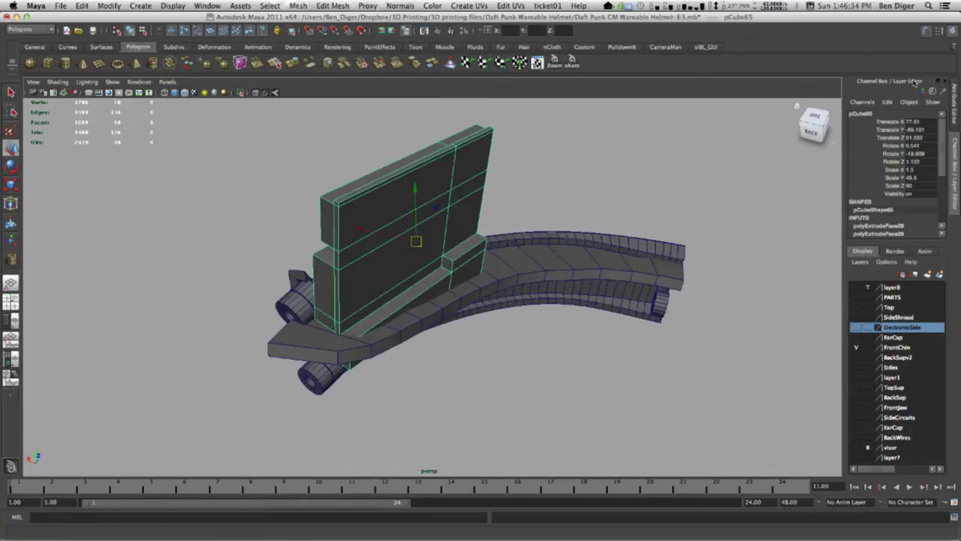
{"action": "left_click", "coordinate": [939, 31]}
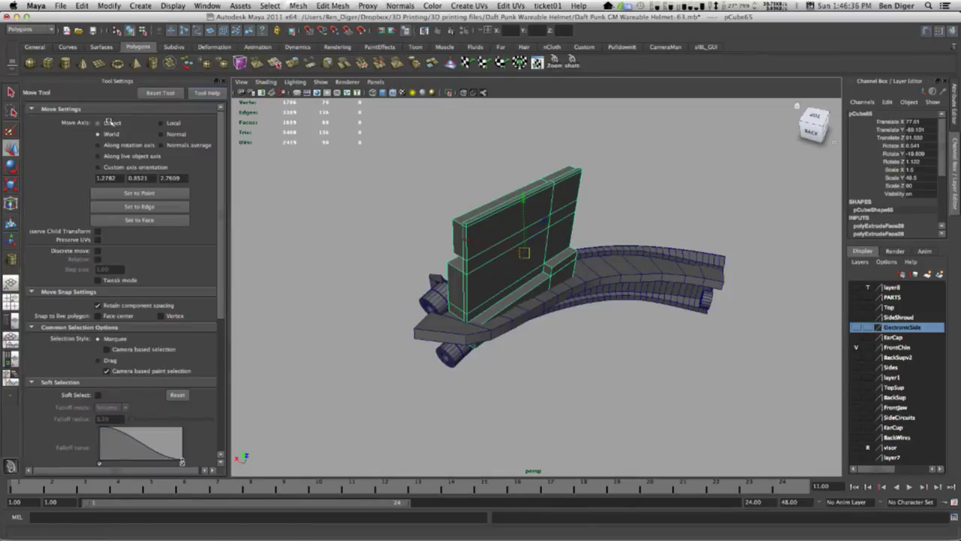
{"action": "left_click_drag", "start_coordinate": [495, 267], "coordinate": [579, 271], "text": "alt"}
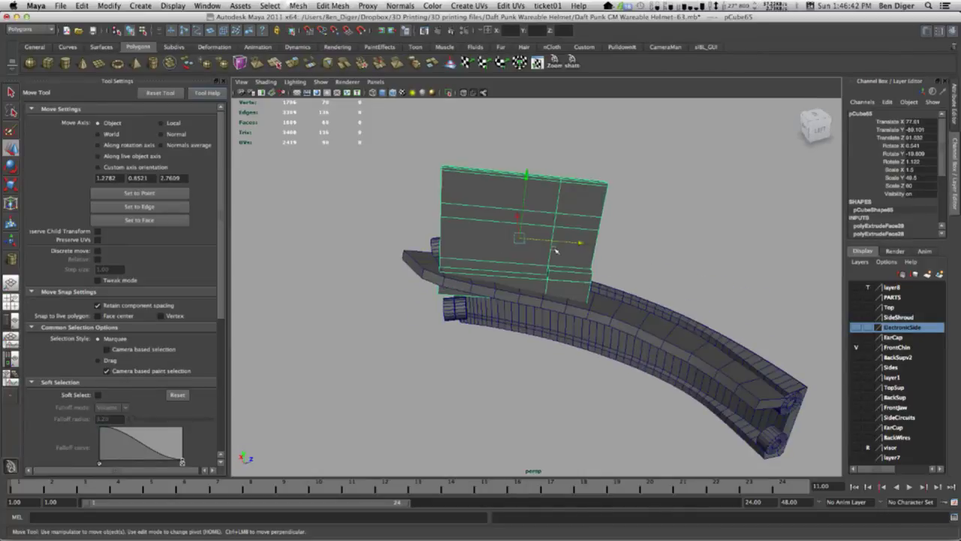
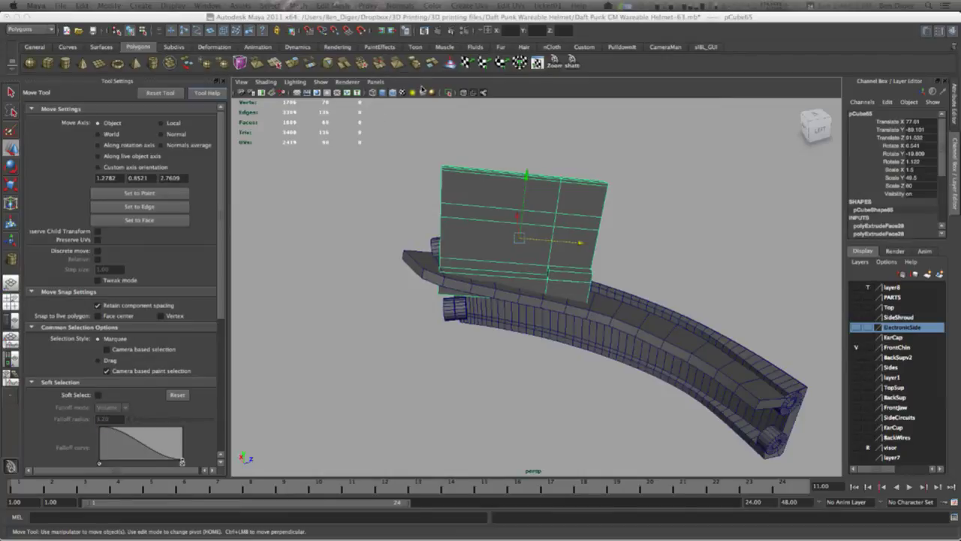
{"action": "left_click", "coordinate": [658, 161]}
Examine the fit between the electronics box, the strip and the chin shell from the inner and front sides.
{"action": "left_click_drag", "start_coordinate": [687, 201], "coordinate": [715, 192], "text": "alt"}
{"action": "middle_click_drag", "start_coordinate": [740, 213], "coordinate": [723, 211], "text": "alt"}
{"action": "left_click_drag", "start_coordinate": [722, 211], "coordinate": [682, 215], "text": "alt"}
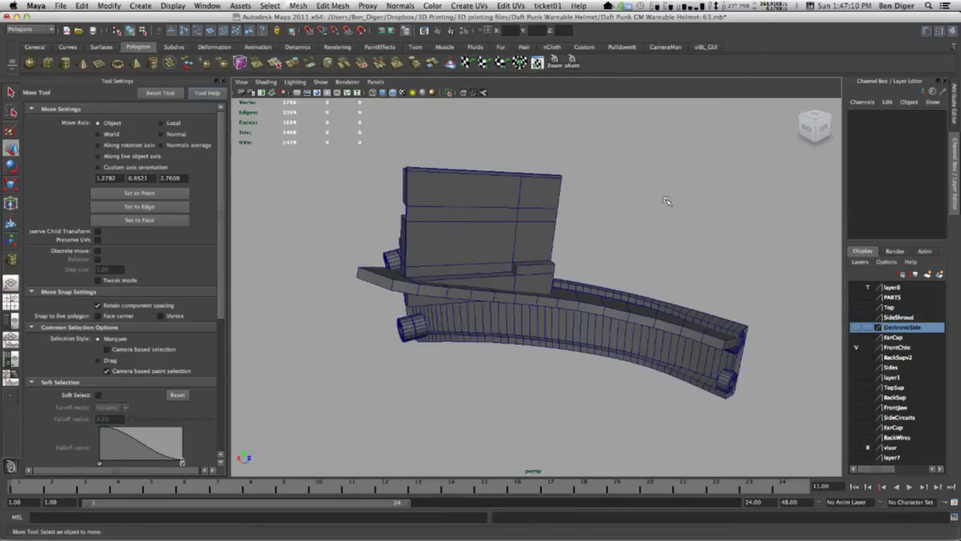
{"action": "left_click_drag", "start_coordinate": [635, 208], "coordinate": [436, 200], "text": "alt"}
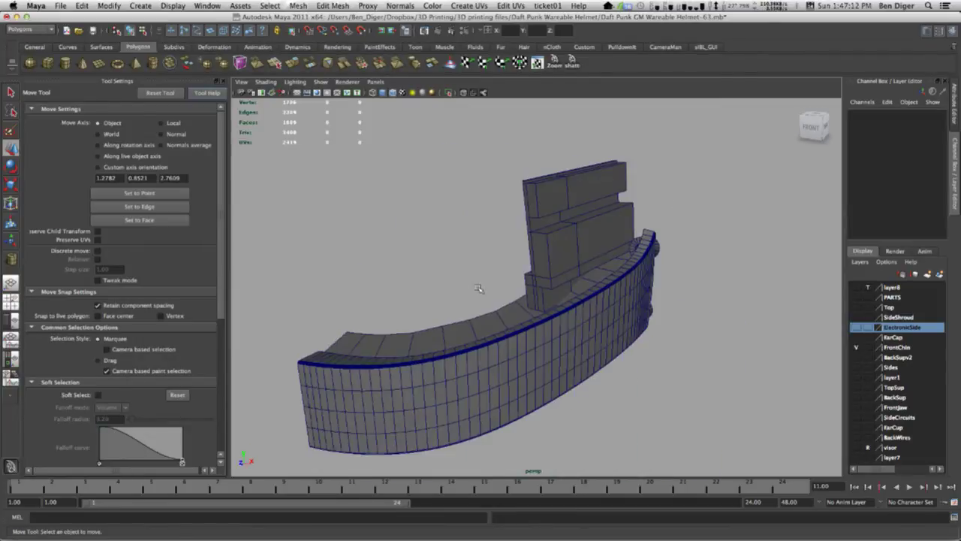
{"action": "left_click_drag", "start_coordinate": [479, 288], "coordinate": [500, 286], "text": "alt"}
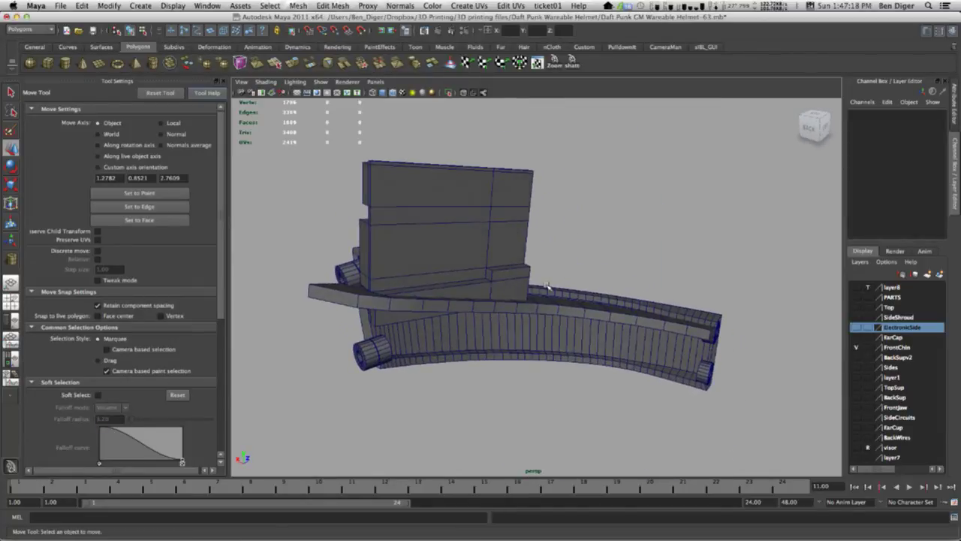
Close the Move tool's settings and examine how the strip runs under the electronics box and along the chin shell from the back and front.
{"action": "left_click_drag", "start_coordinate": [576, 300], "coordinate": [554, 302], "text": "alt"}
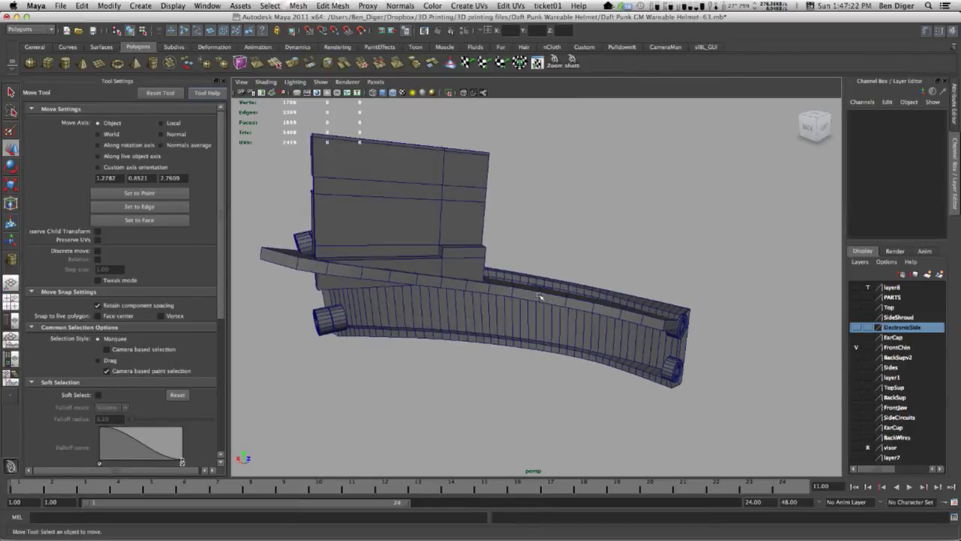
{"action": "left_click_drag", "start_coordinate": [539, 297], "coordinate": [504, 267], "text": "alt"}
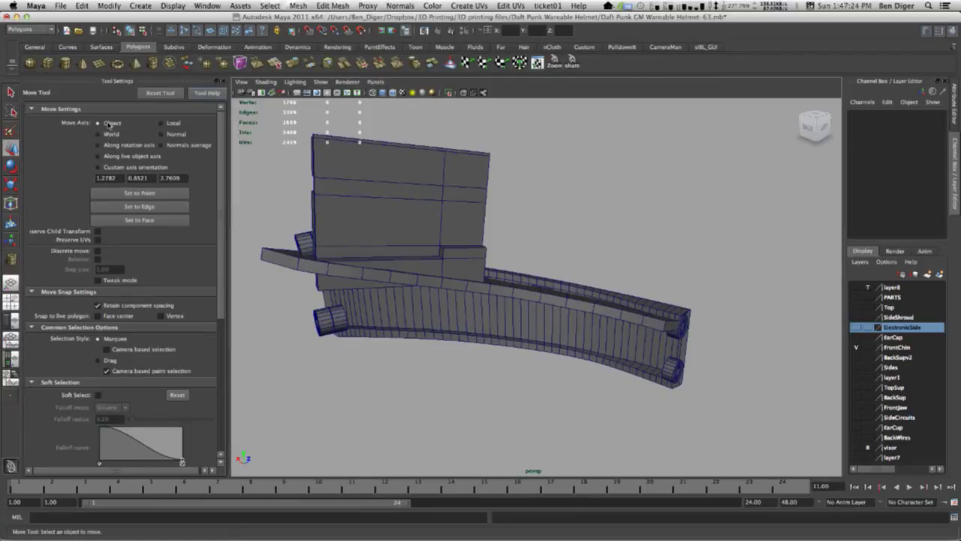
{"action": "left_click", "coordinate": [218, 81]}
{"action": "left_click_drag", "start_coordinate": [483, 312], "coordinate": [456, 309], "text": "alt"}
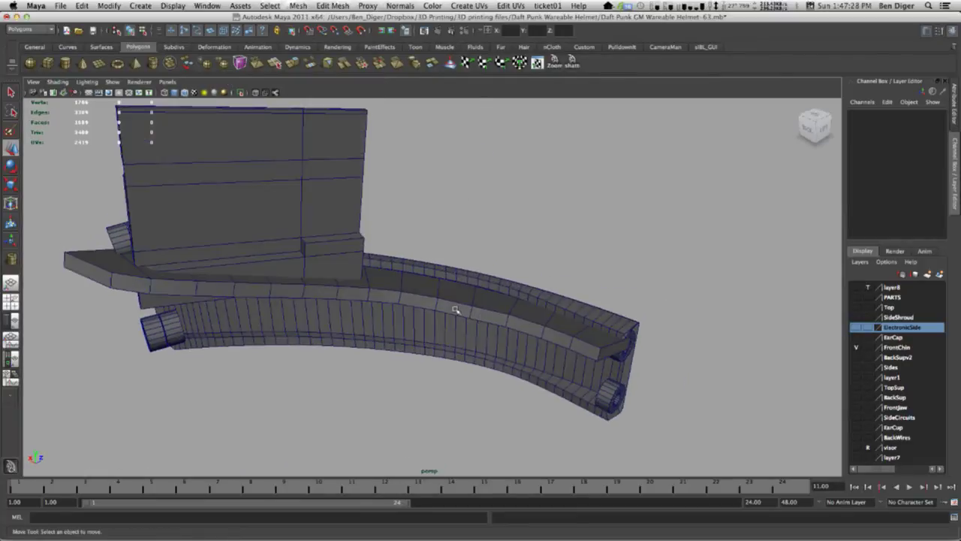
{"action": "left_click", "coordinate": [333, 293]}
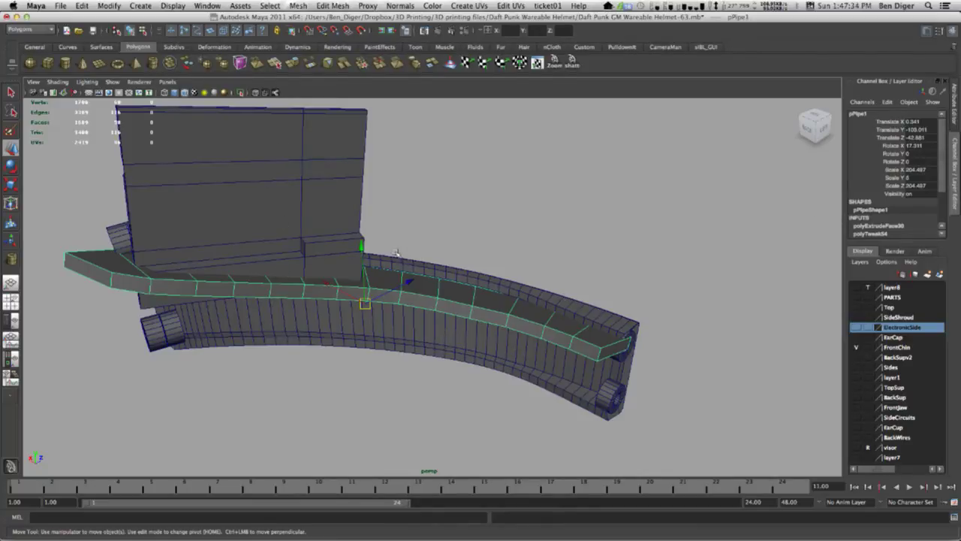
{"action": "left_click_drag", "start_coordinate": [396, 253], "coordinate": [394, 266], "text": "alt"}
{"action": "scroll", "coordinate": [394, 267], "scroll_direction": "up", "scroll_amount": 6}
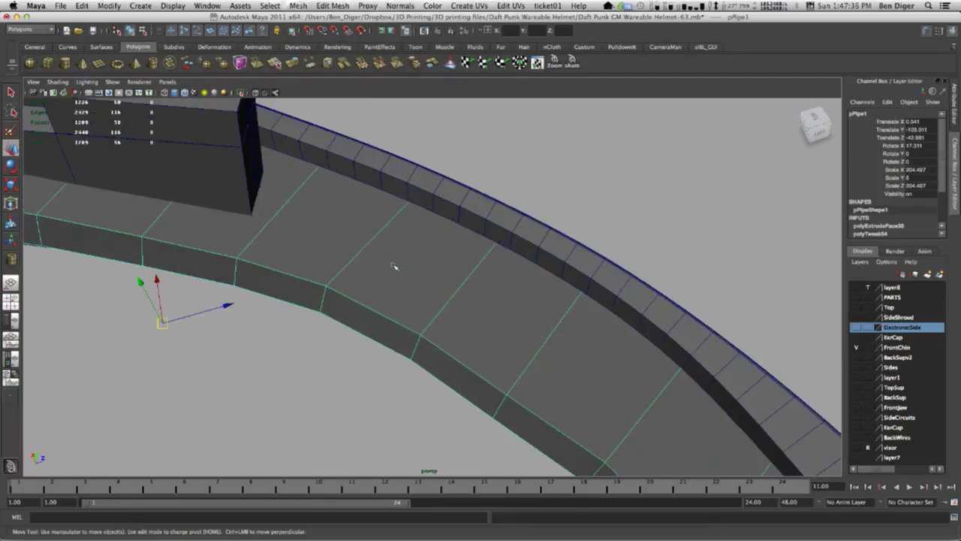
{"action": "middle_click_drag", "start_coordinate": [291, 214], "coordinate": [455, 270], "text": "alt"}
{"action": "left_click_drag", "start_coordinate": [446, 273], "coordinate": [335, 268], "text": "alt"}
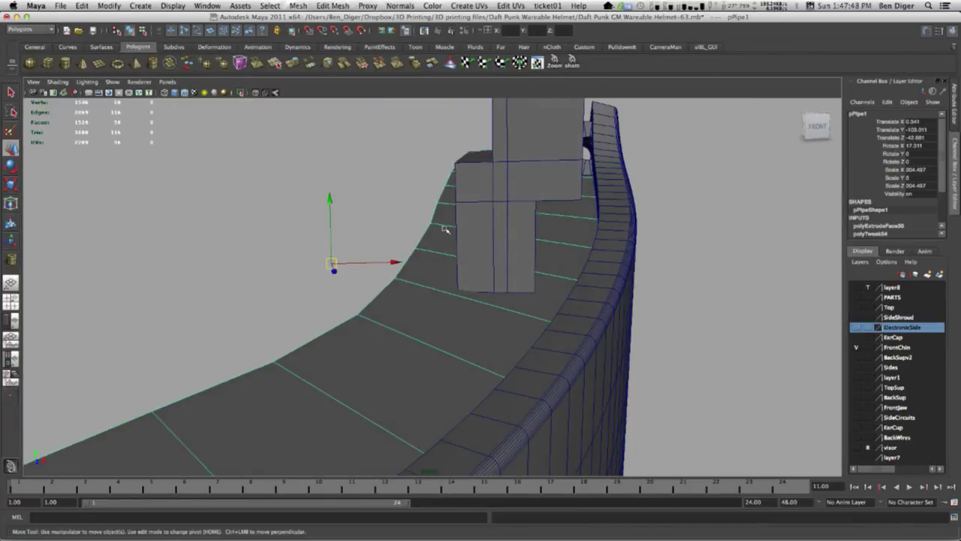
Lower the electronics box slightly into the strip, to Translate Y -89.51, and check its base from the front and back.
{"action": "left_click", "coordinate": [496, 255]}
{"action": "left_click_drag", "start_coordinate": [552, 304], "coordinate": [518, 317], "text": "alt"}
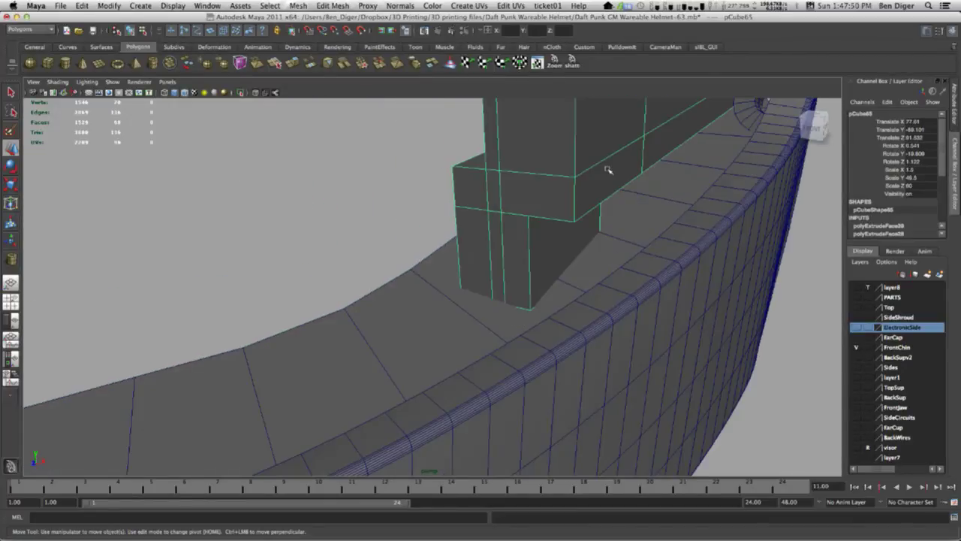
{"action": "left_click_drag", "start_coordinate": [644, 136], "coordinate": [516, 146], "text": "alt"}
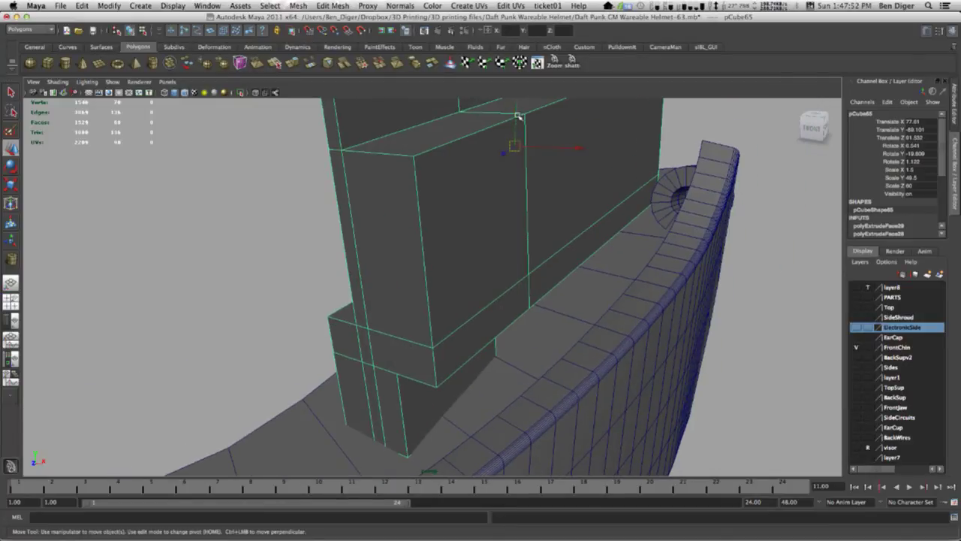
{"action": "left_click_drag", "start_coordinate": [521, 113], "coordinate": [518, 119]}
{"action": "left_click_drag", "start_coordinate": [414, 233], "coordinate": [552, 236], "text": "alt"}
{"action": "middle_click_drag", "start_coordinate": [552, 236], "coordinate": [706, 227], "text": "alt"}
{"action": "left_click_drag", "start_coordinate": [706, 226], "coordinate": [470, 270], "text": "alt"}
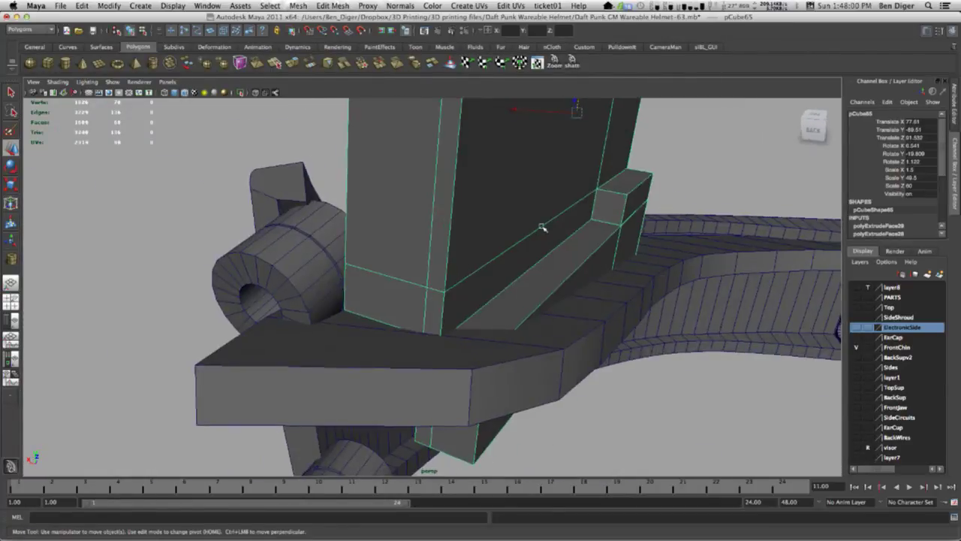
Remove the chin shell from view, leaving only the strip, the electronics box and the screw posts.
{"action": "scroll", "coordinate": [541, 227], "scroll_direction": "down", "scroll_amount": 10}
{"action": "left_click_drag", "start_coordinate": [541, 228], "coordinate": [487, 271], "text": "alt"}
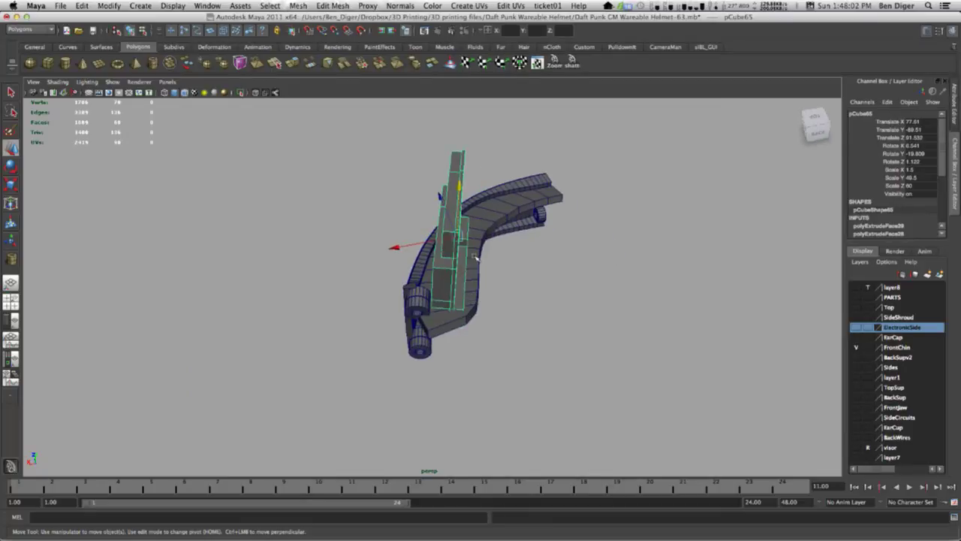
{"action": "scroll", "coordinate": [476, 257], "scroll_direction": "up", "scroll_amount": 3}
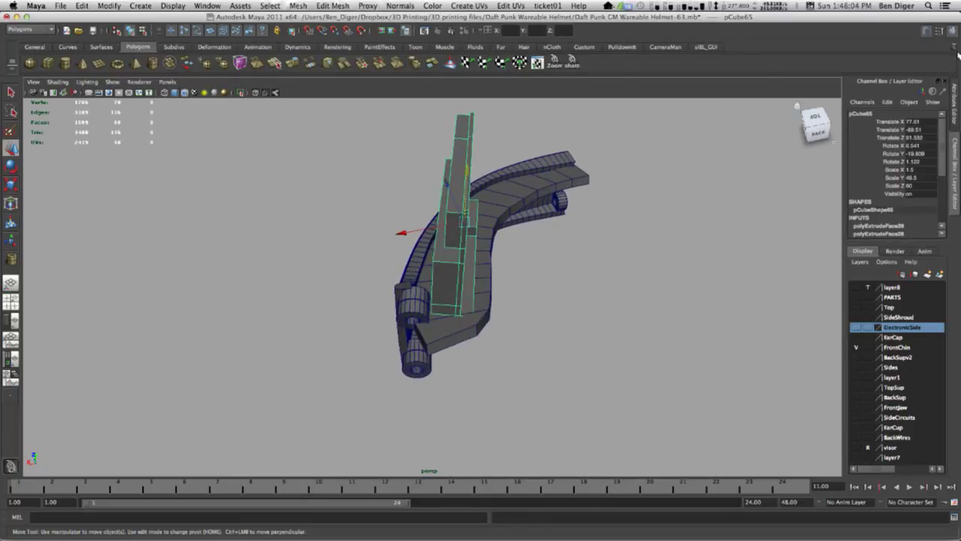
{"action": "left_click", "coordinate": [939, 31]}
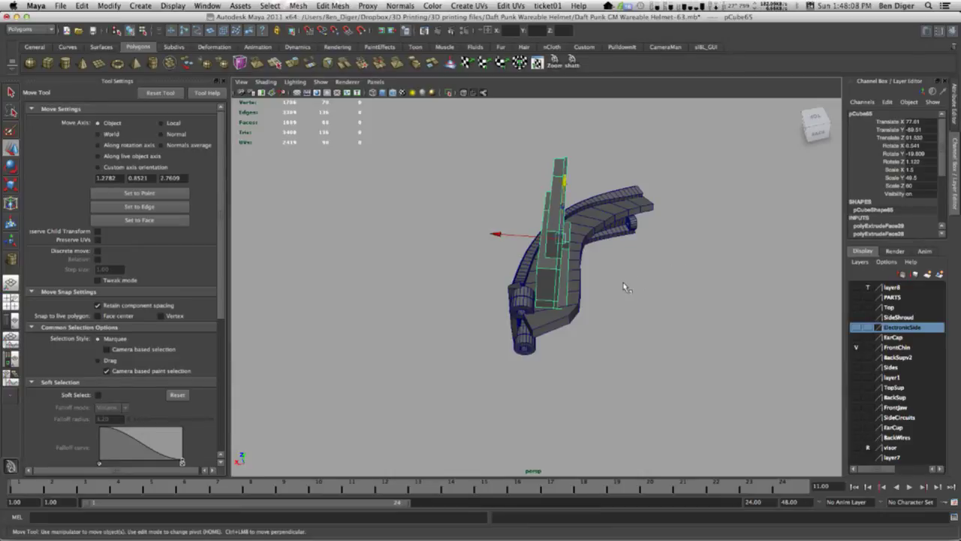
{"action": "left_click_drag", "start_coordinate": [624, 281], "coordinate": [565, 272], "text": "alt"}
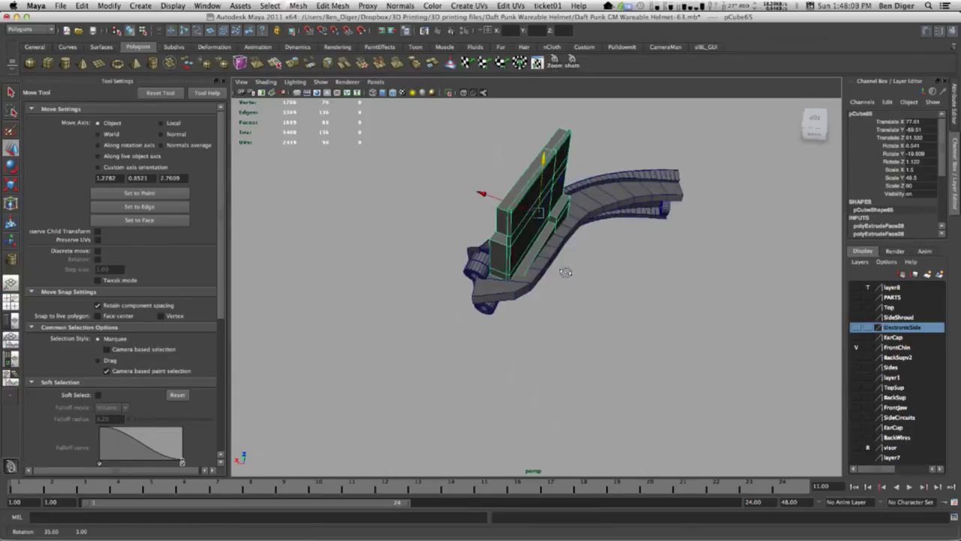
{"action": "left_click", "coordinate": [475, 253]}
{"action": "left_click", "coordinate": [474, 252]}
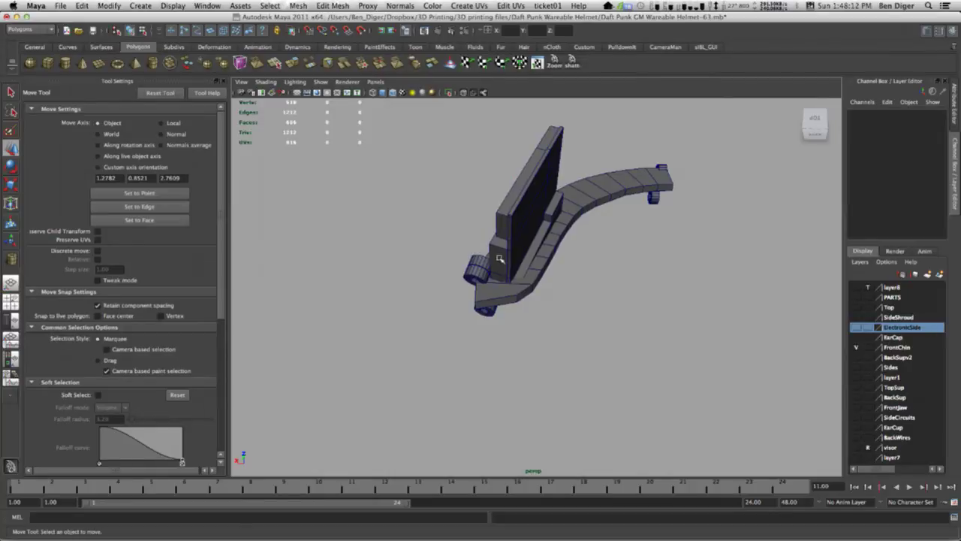
{"action": "mouse_move", "coordinate": [503, 263]}
{"action": "left_mouse_down", "text": "alt"}
{"action": "mouse_move", "coordinate": [676, 273]}
{"action": "mouse_move", "coordinate": [681, 253]}
{"action": "mouse_move", "coordinate": [646, 225]}
{"action": "mouse_move", "coordinate": [507, 256]}
{"action": "left_mouse_up", "text": "alt"}
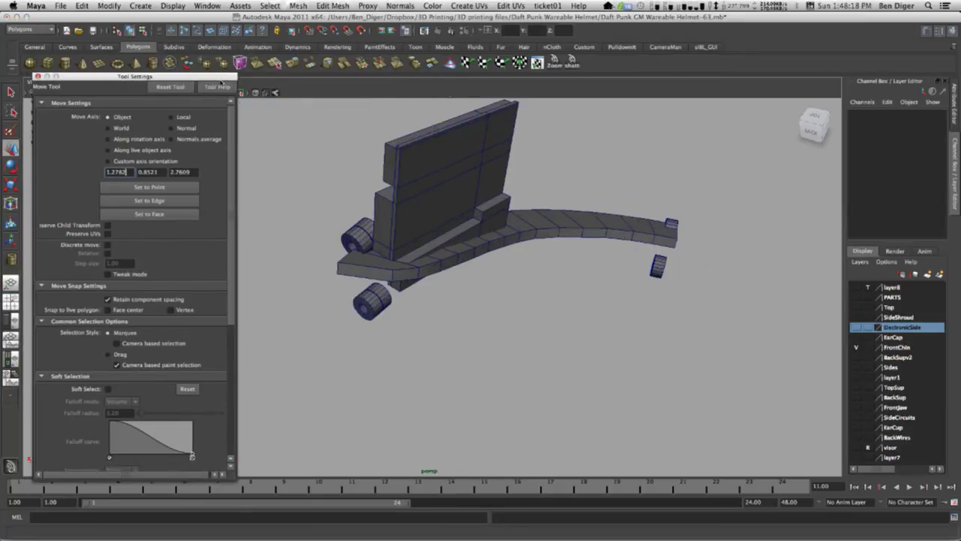
{"action": "left_click", "coordinate": [217, 82]}
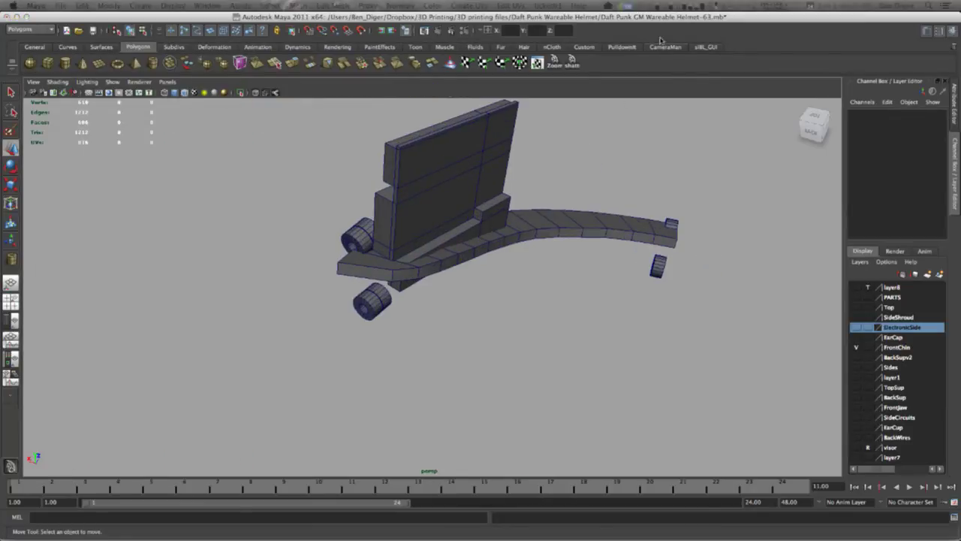
{"action": "middle_click_drag", "start_coordinate": [557, 191], "coordinate": [468, 249], "text": "alt"}
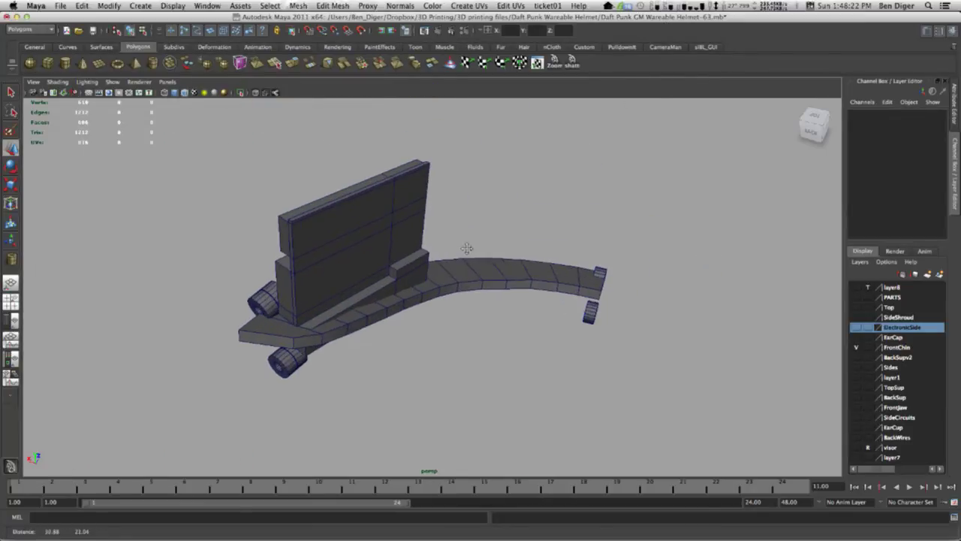
{"action": "left_click_drag", "start_coordinate": [467, 249], "coordinate": [463, 260], "text": "alt"}
Try freezing the electronics box's transformations and moving a duplicate of it outward along the X axis.
{"action": "left_click", "coordinate": [360, 253]}
{"action": "left_click_drag", "start_coordinate": [360, 254], "coordinate": [373, 280], "text": "alt"}
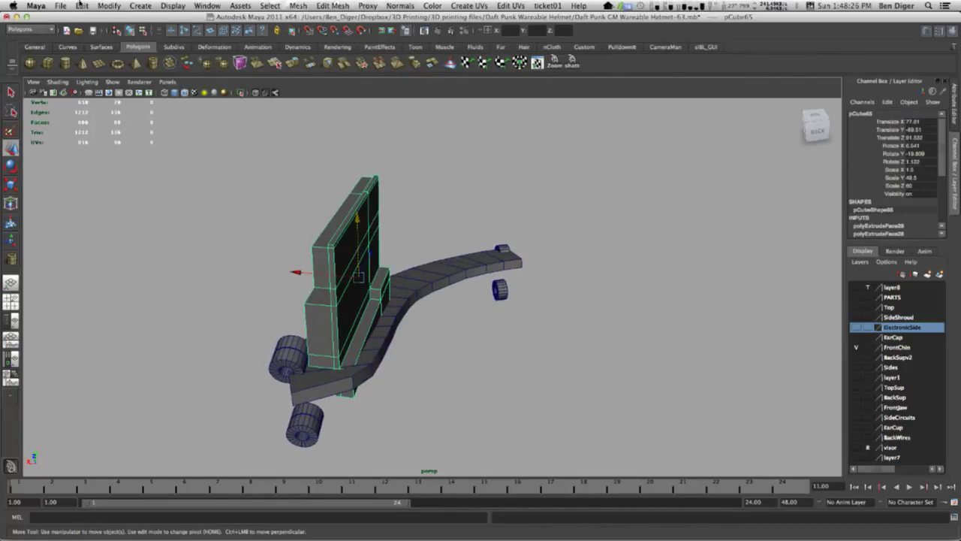
{"action": "left_click", "coordinate": [108, 5]}
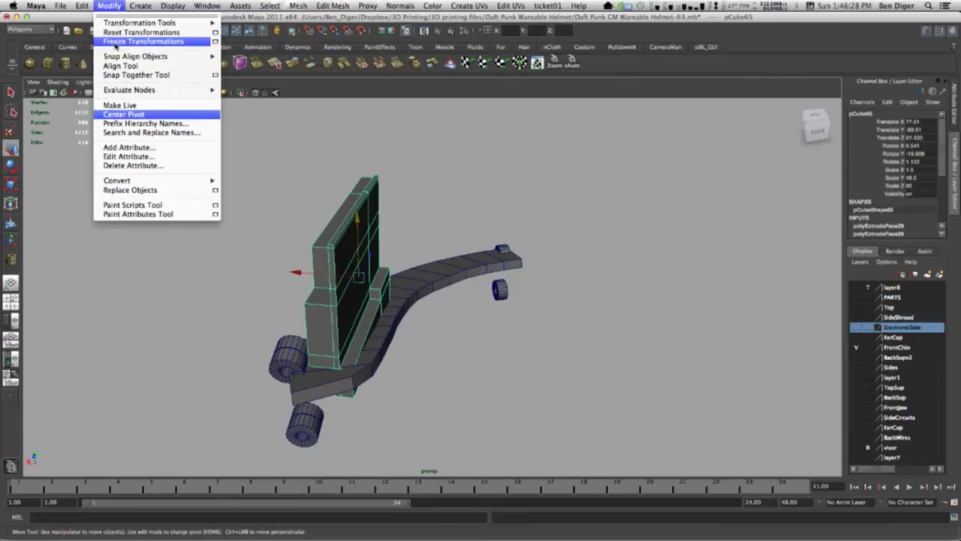
{"action": "left_click", "coordinate": [117, 42]}
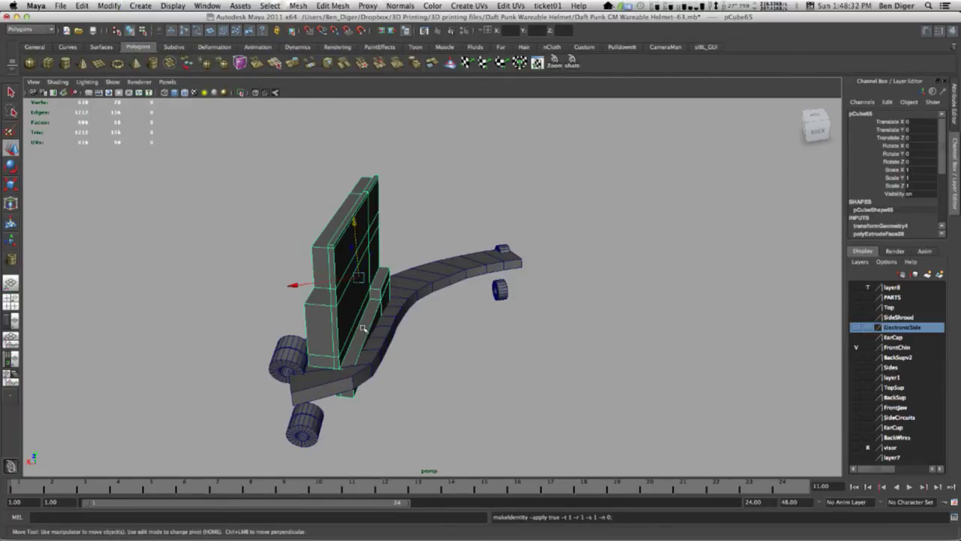
{"action": "left_click_drag", "start_coordinate": [322, 311], "coordinate": [328, 331], "text": "alt"}
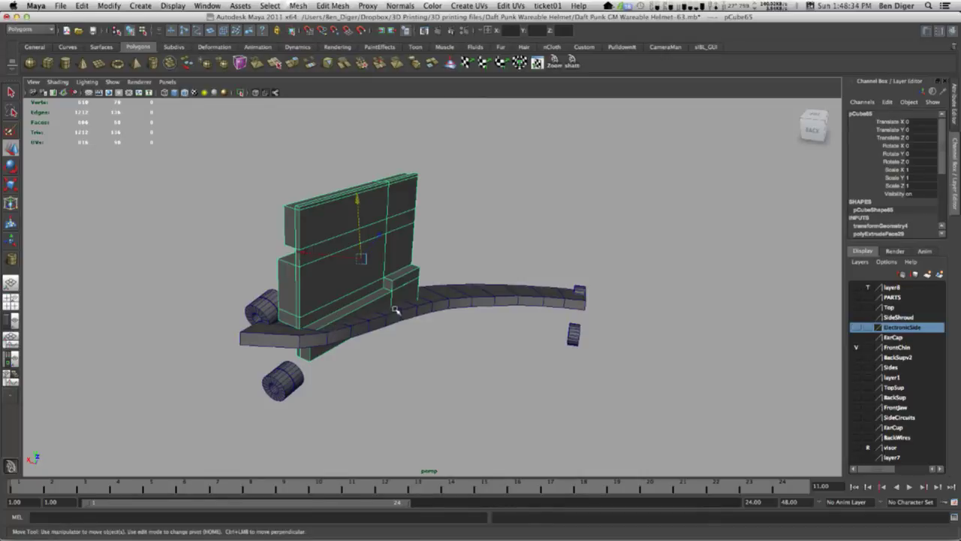
{"action": "left_click_drag", "start_coordinate": [395, 310], "coordinate": [125, 240], "text": "alt"}
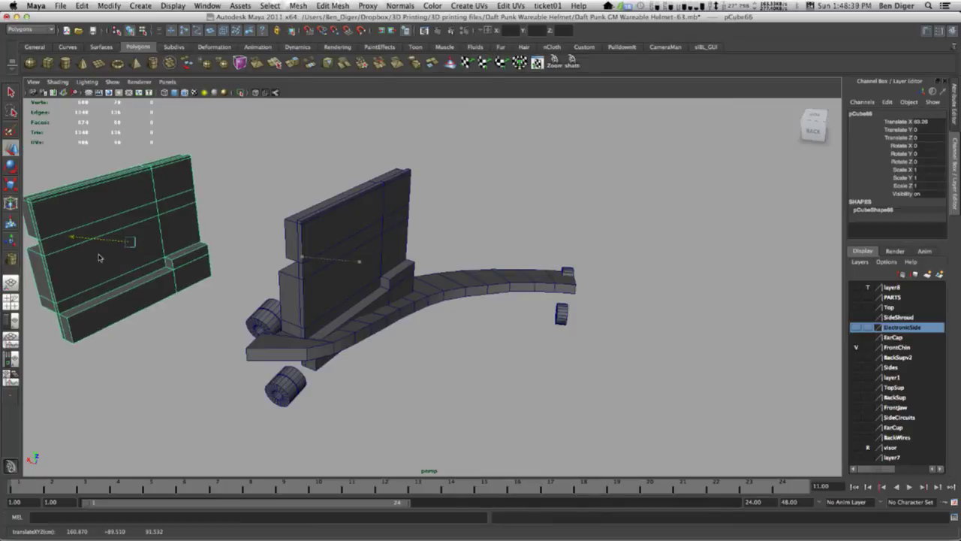
Show the PARTS layer, examine the separate helmet parts beside the electronics boxes, and hide the layer again.
{"action": "left_click", "coordinate": [856, 298]}
{"action": "scroll", "coordinate": [496, 249], "scroll_direction": "down", "scroll_amount": 10}
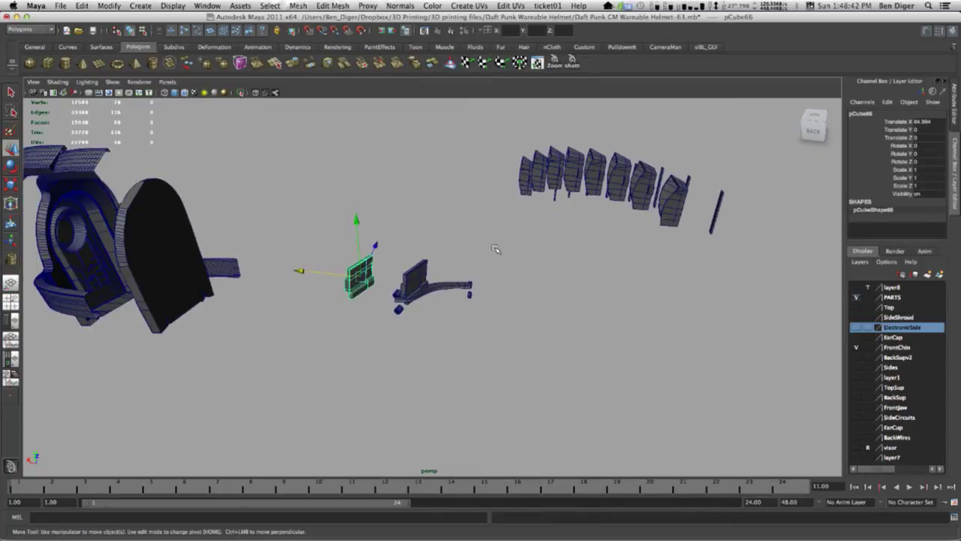
{"action": "scroll", "coordinate": [495, 250], "scroll_direction": "up", "scroll_amount": 8}
{"action": "scroll", "coordinate": [496, 249], "scroll_direction": "down", "scroll_amount": 8}
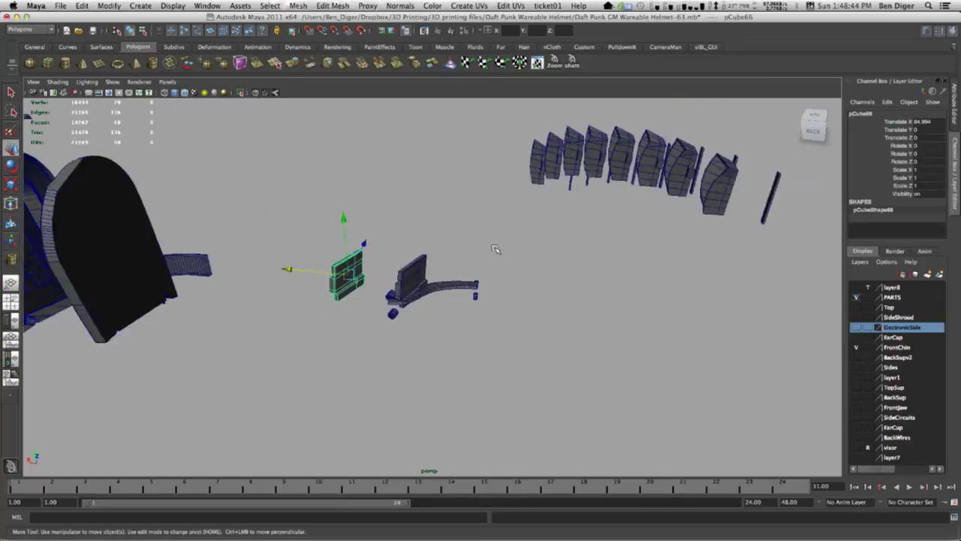
{"action": "left_click_drag", "start_coordinate": [496, 249], "coordinate": [601, 188], "text": "alt"}
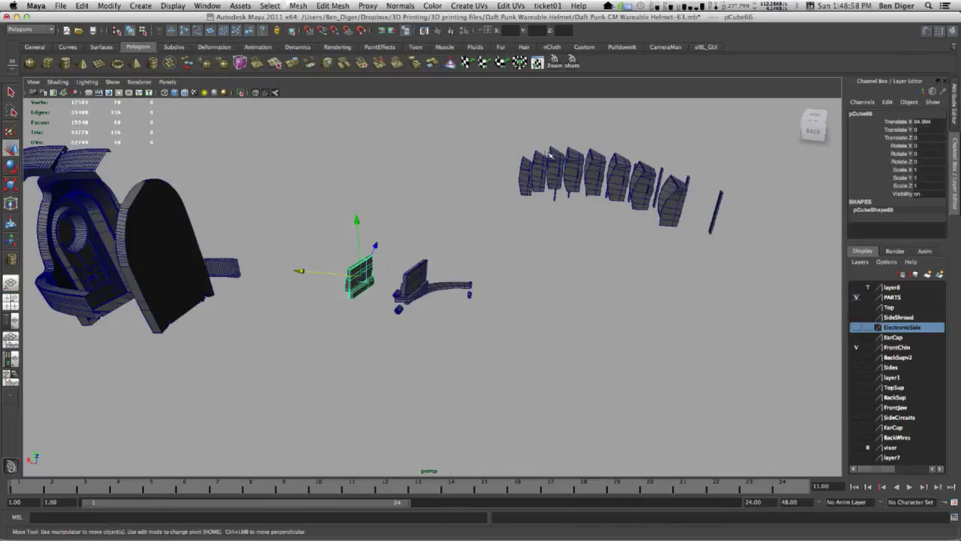
{"action": "left_click", "coordinate": [680, 191]}
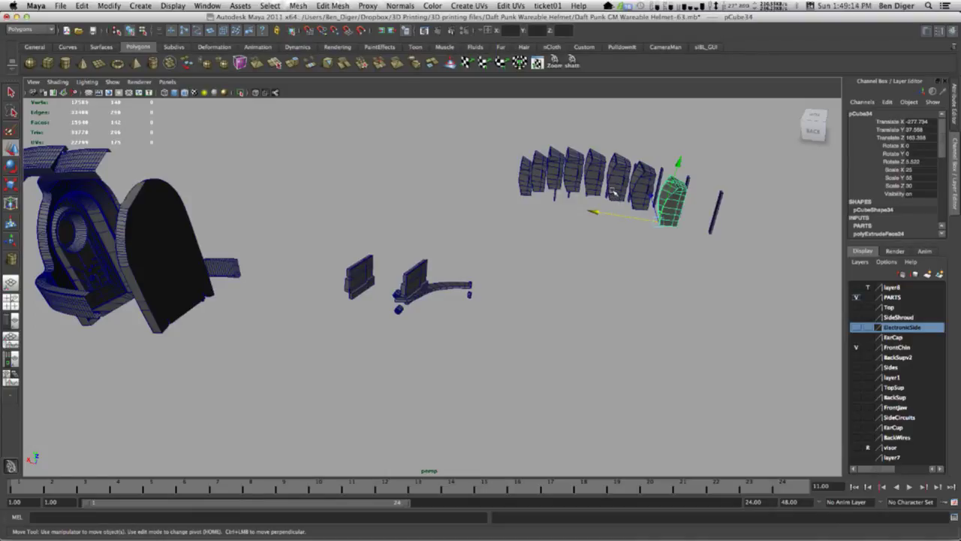
{"action": "left_click_drag", "start_coordinate": [708, 228], "coordinate": [622, 215], "text": "alt"}
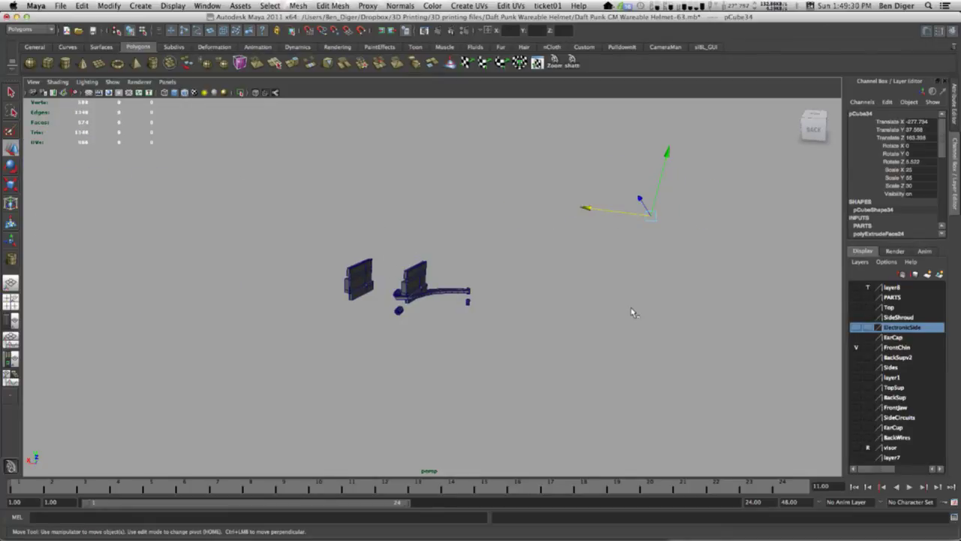
{"action": "left_click", "coordinate": [856, 297]}
Undo the electronics box's duplication and its frozen transformations.
{"action": "scroll", "coordinate": [509, 317], "scroll_direction": "up", "scroll_amount": 10}
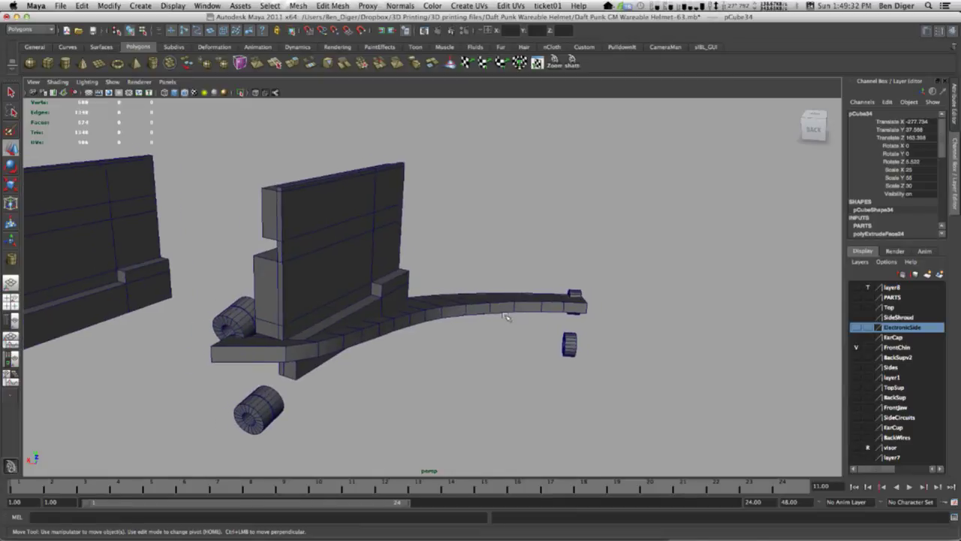
{"action": "left_click_drag", "start_coordinate": [459, 308], "coordinate": [392, 324], "text": "alt"}
{"action": "left_click", "coordinate": [340, 288]}
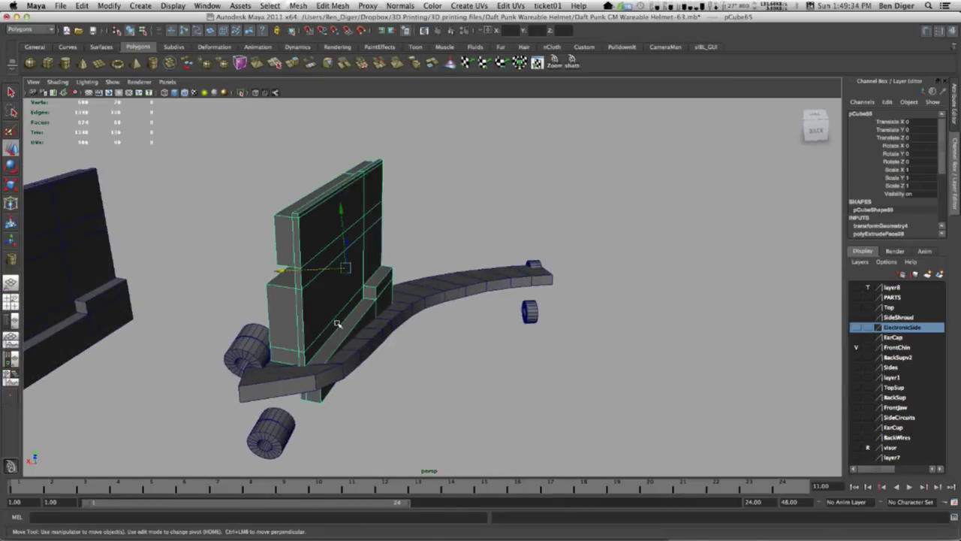
{"action": "left_click_drag", "start_coordinate": [334, 324], "coordinate": [348, 326], "text": "alt"}
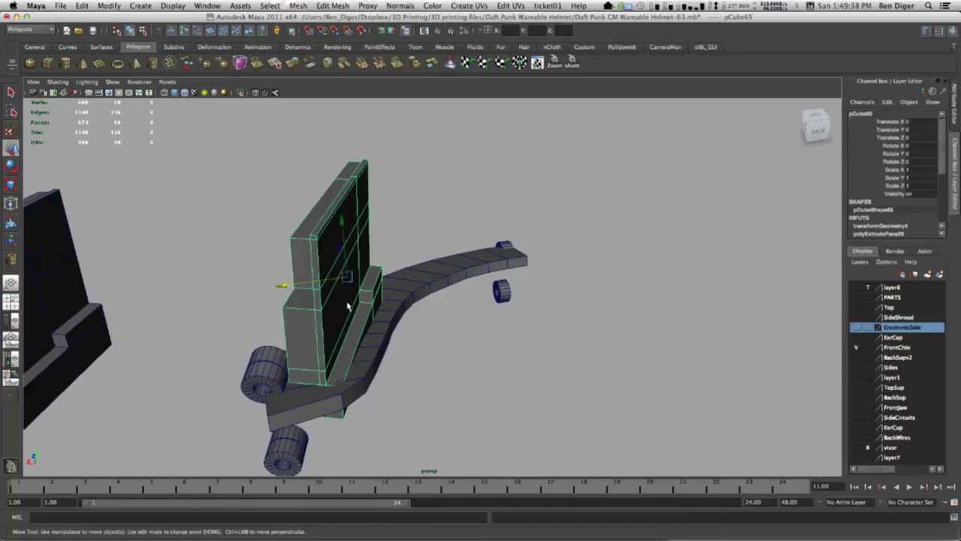
{"action": "key", "text": "z"}
{"action": "key", "text": "z"}
{"action": "key", "text": "z"}
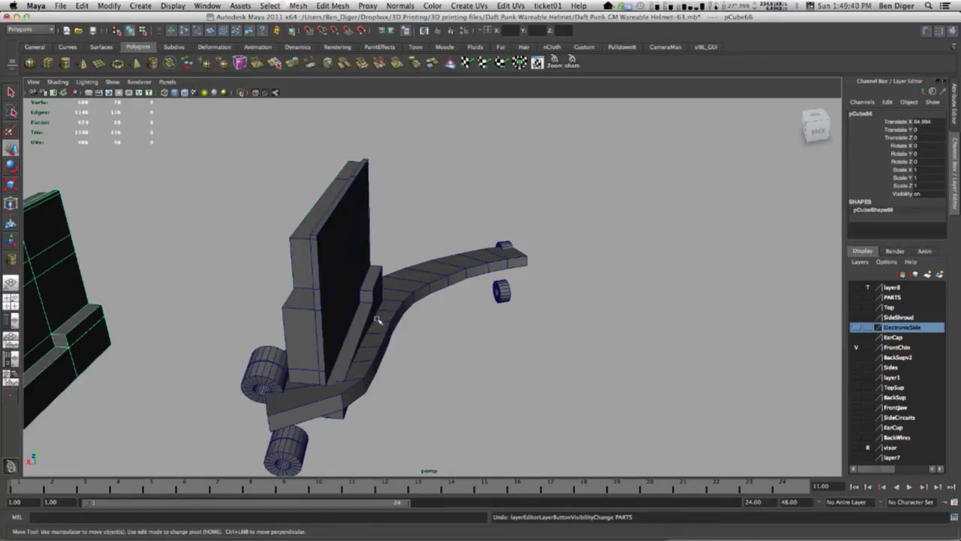
{"action": "key", "text": "z"}
{"action": "key", "text": "z"}
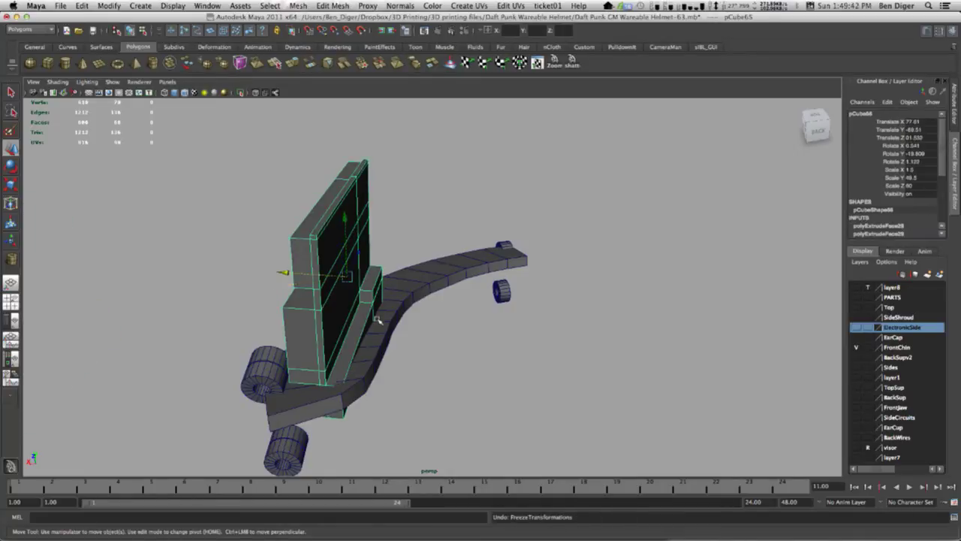
Duplicate the electronics box and move the copy outward along its object X axis, to about Translate X 129.9.
{"action": "left_click", "coordinate": [368, 344]}
{"action": "left_click", "coordinate": [344, 320]}
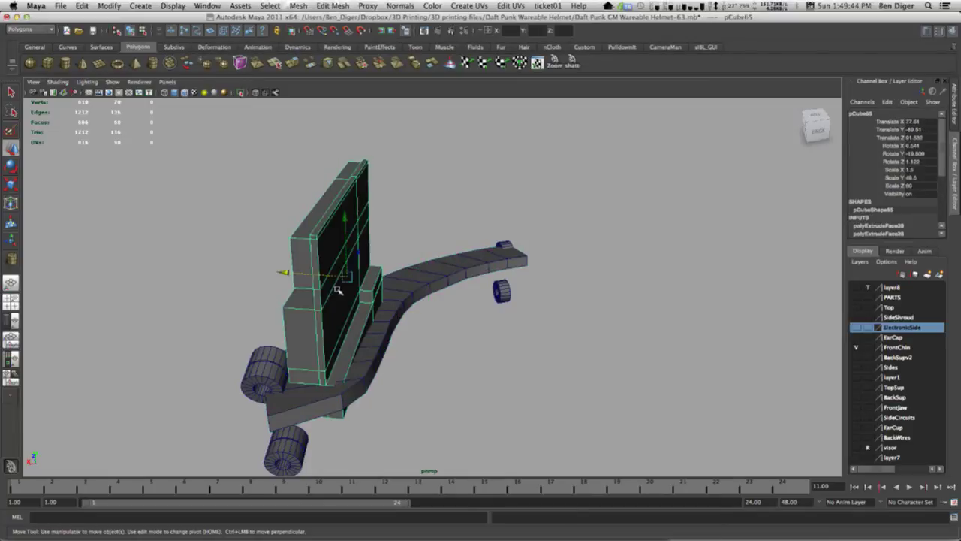
{"action": "key", "text": "ctrl+d"}
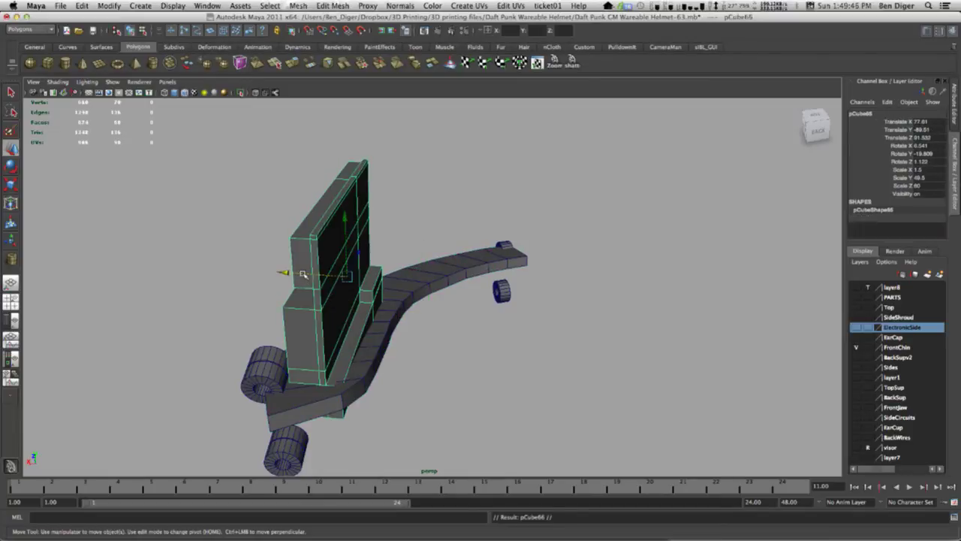
{"action": "left_click_drag", "start_coordinate": [302, 276], "coordinate": [202, 248]}
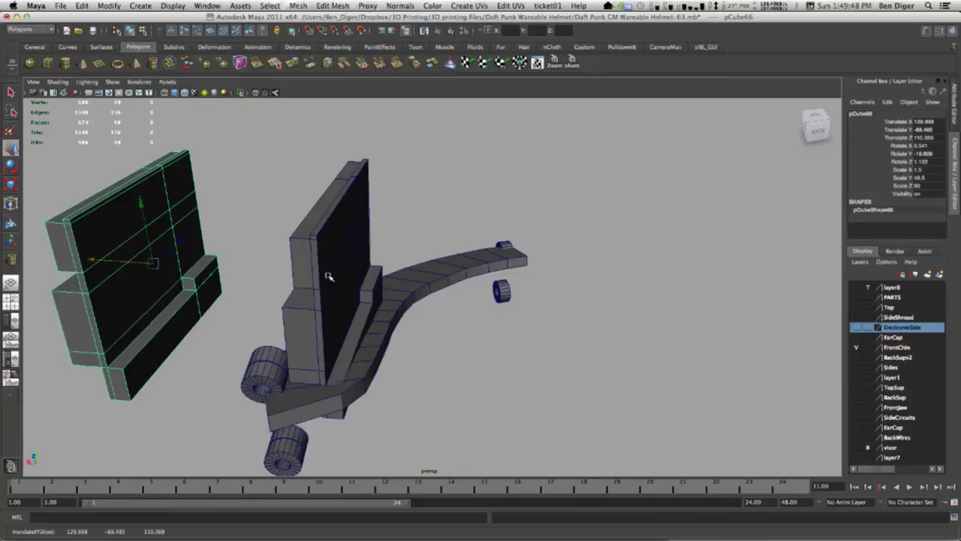
Undo the outward move of the electronics box's copy and delete that copy.
{"action": "key", "text": "ctrl+z"}
{"action": "key", "text": "Delete"}
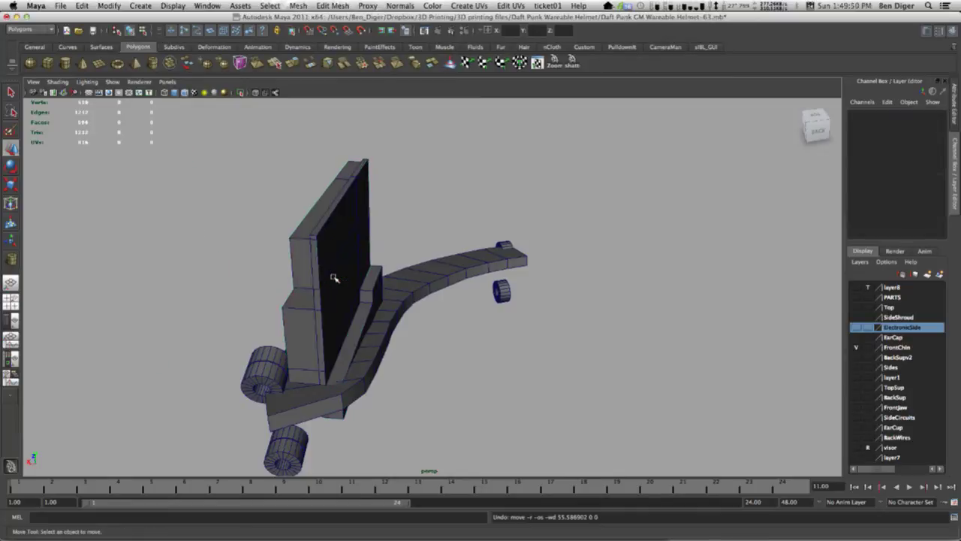
Enlarge the remaining electronics box to about Scale X 1.65 and Scale Z 62.5.
{"action": "left_click", "coordinate": [335, 277]}
{"action": "left_click_drag", "start_coordinate": [399, 311], "coordinate": [361, 302], "text": "alt"}
{"action": "key", "text": "r"}
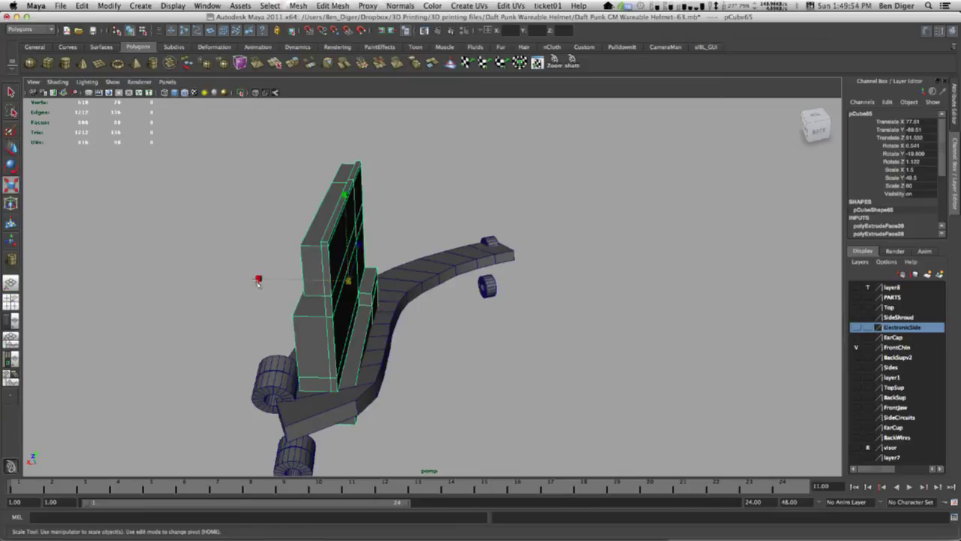
{"action": "left_click_drag", "start_coordinate": [257, 279], "coordinate": [255, 280]}
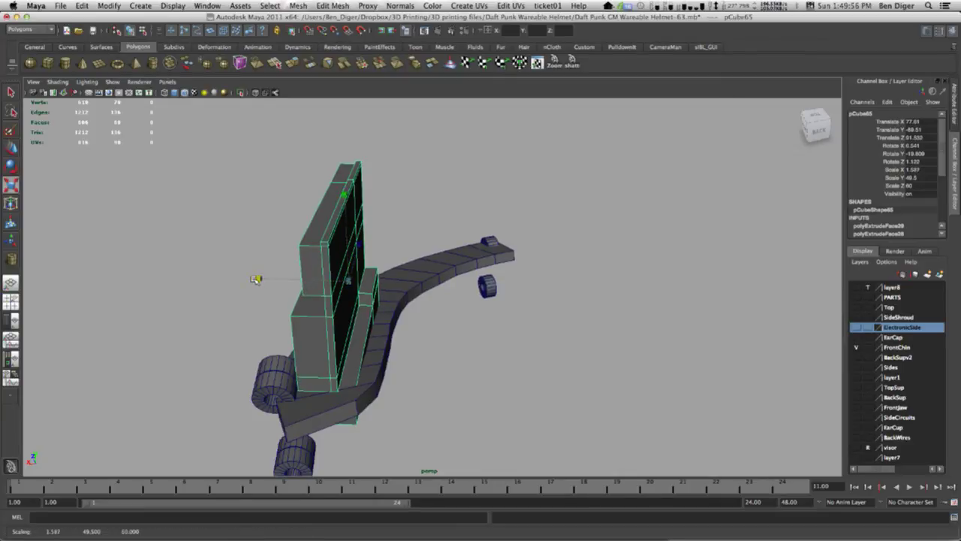
{"action": "key", "text": "z"}
{"action": "right_click_drag", "start_coordinate": [285, 304], "coordinate": [431, 316], "text": "alt"}
{"action": "middle_click_drag", "start_coordinate": [431, 316], "coordinate": [481, 293], "text": "alt"}
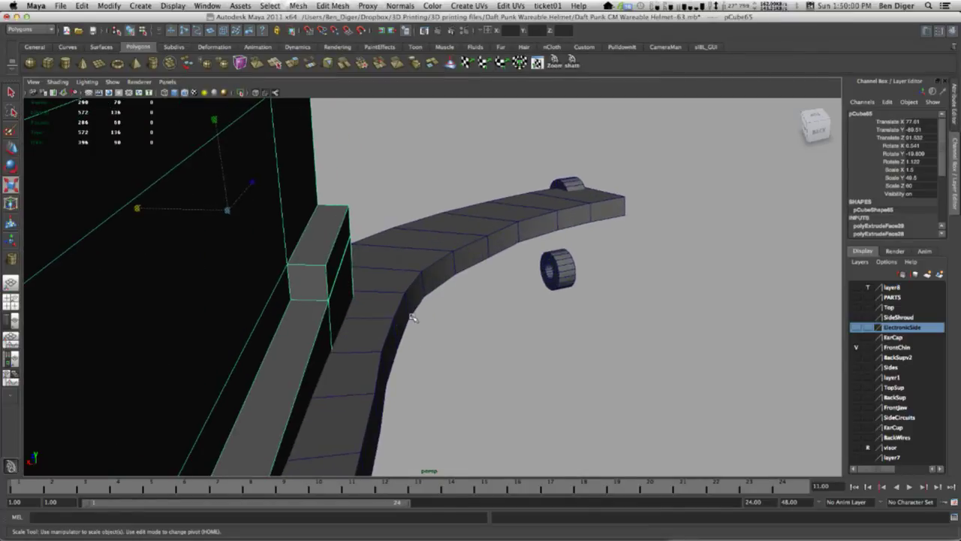
{"action": "right_click_drag", "start_coordinate": [481, 293], "coordinate": [427, 360], "text": "alt"}
{"action": "left_click_drag", "start_coordinate": [426, 361], "coordinate": [420, 327], "text": "alt"}
{"action": "left_click_drag", "start_coordinate": [349, 289], "coordinate": [339, 289]}
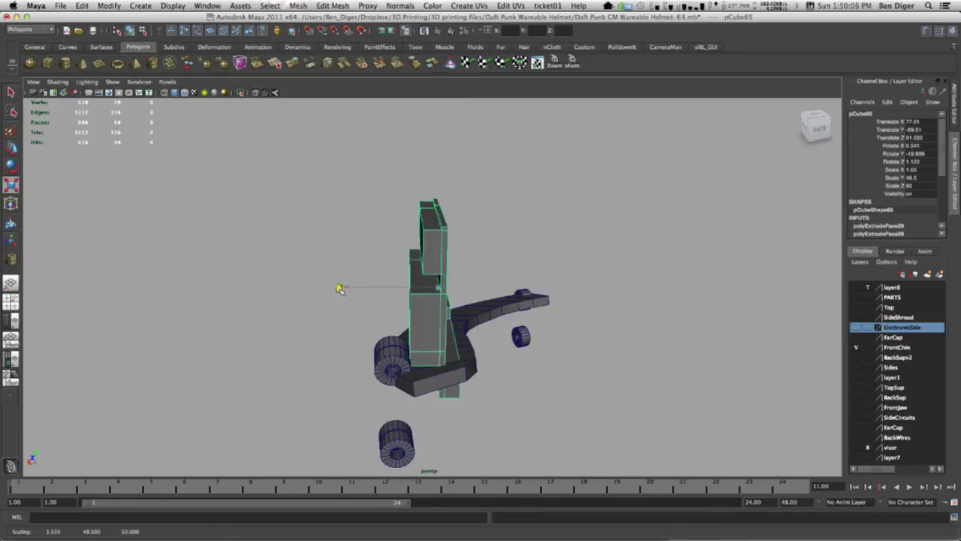
{"action": "left_click_drag", "start_coordinate": [547, 329], "coordinate": [428, 335], "text": "alt"}
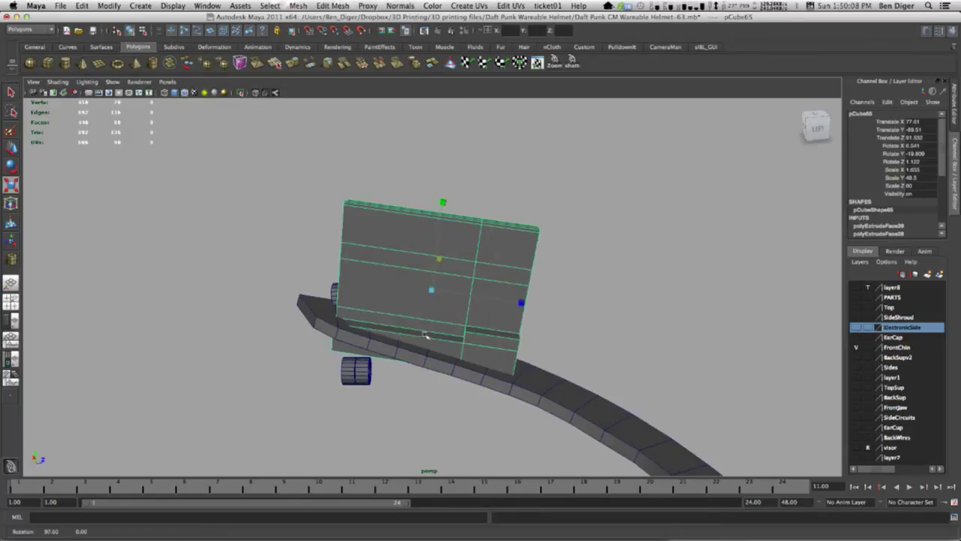
{"action": "mouse_move", "coordinate": [523, 303]}
{"action": "left_mouse_down"}
{"action": "mouse_move", "coordinate": [502, 316]}
{"action": "mouse_move", "coordinate": [525, 312]}
{"action": "left_mouse_up"}
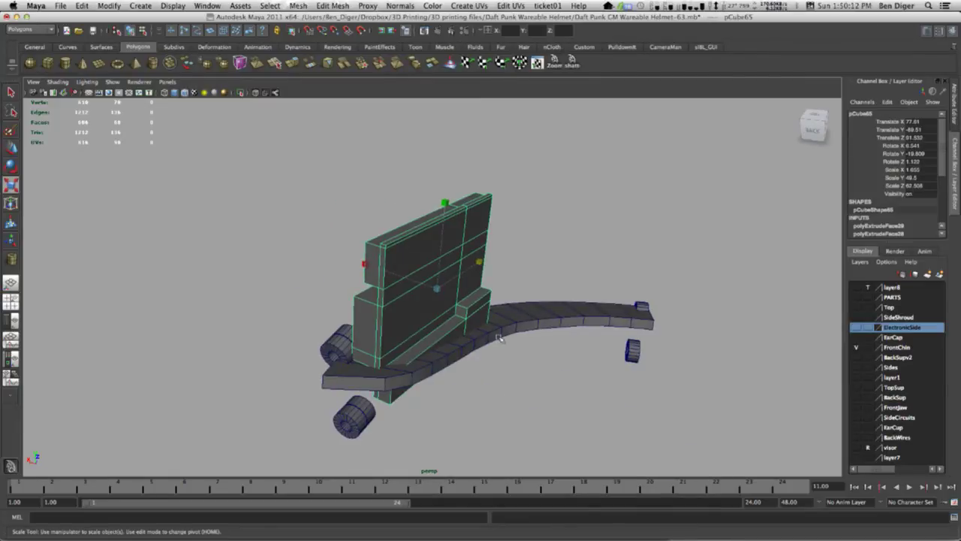
Preview the curved strip smoothed and try deleting a single face on its narrow outer edge.
{"action": "left_click", "coordinate": [501, 338]}
{"action": "key", "text": "3"}
{"action": "left_click_drag", "start_coordinate": [566, 346], "coordinate": [279, 258], "text": "alt"}
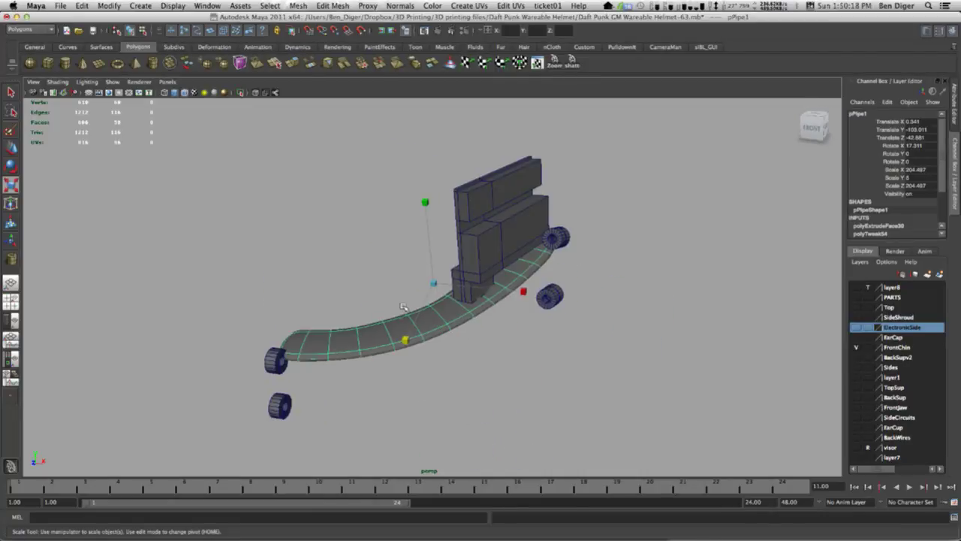
{"action": "left_click_drag", "start_coordinate": [404, 307], "coordinate": [439, 385], "text": "alt"}
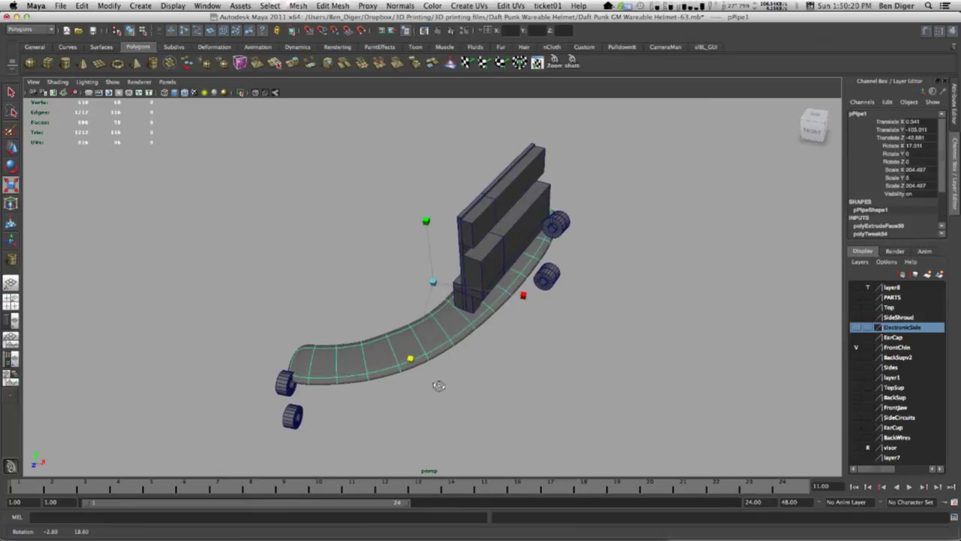
{"action": "right_click", "coordinate": [353, 382]}
{"action": "right_click_drag", "start_coordinate": [354, 359], "coordinate": [354, 365]}
{"action": "left_click", "coordinate": [353, 381]}
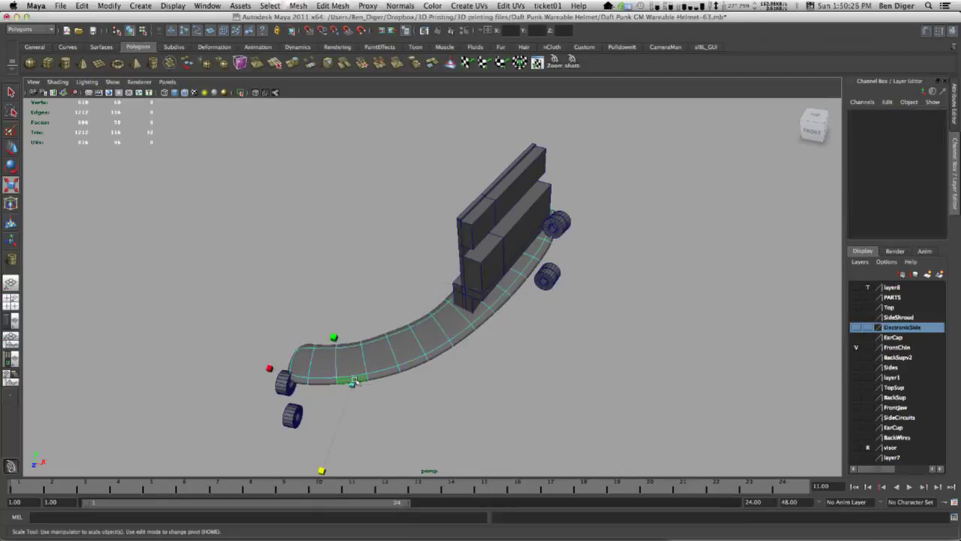
{"action": "key", "text": "Delete"}
{"action": "mouse_move", "coordinate": [447, 428]}
{"action": "left_mouse_down", "text": "alt"}
{"action": "mouse_move", "coordinate": [462, 404]}
{"action": "mouse_move", "coordinate": [445, 419]}
{"action": "left_mouse_up", "text": "alt"}
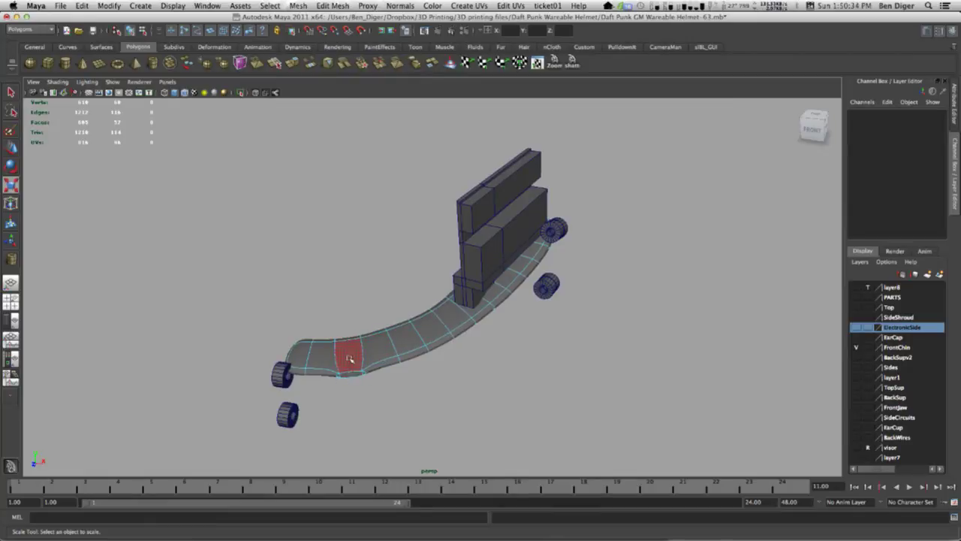
Undo the face deletion and return the curved strip to unsmoothed display and object selection.
{"action": "key", "text": "ctrl+z"}
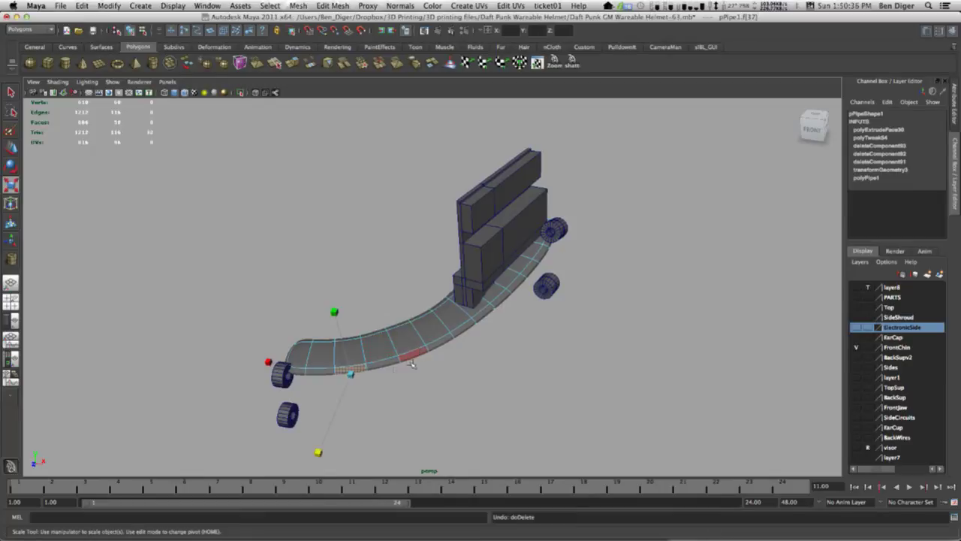
{"action": "mouse_move", "coordinate": [398, 371]}
{"action": "left_mouse_down", "text": "alt"}
{"action": "mouse_move", "coordinate": [449, 376]}
{"action": "mouse_move", "coordinate": [391, 374]}
{"action": "left_mouse_up", "text": "alt"}
{"action": "key", "text": "1"}
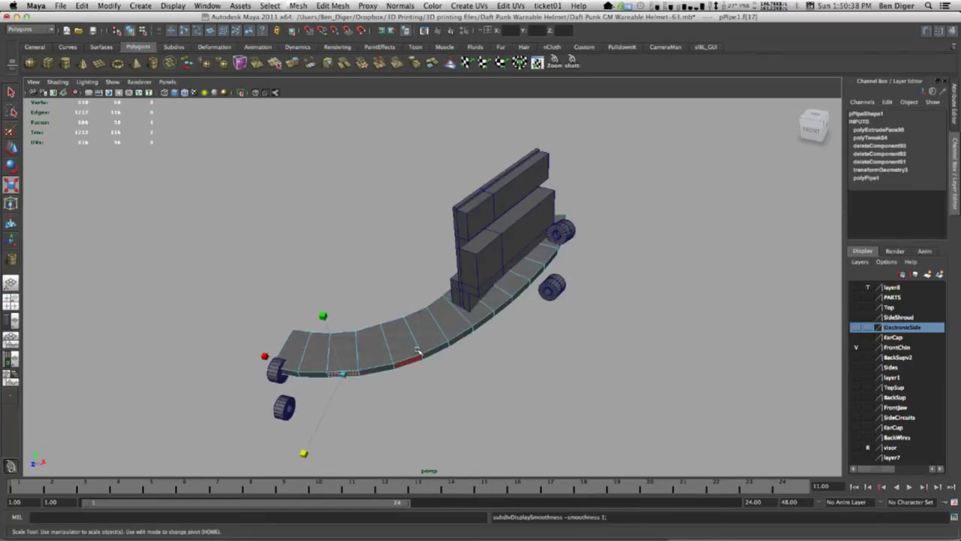
{"action": "left_click_drag", "start_coordinate": [412, 323], "coordinate": [404, 343], "text": "alt"}
{"action": "right_click_drag", "start_coordinate": [430, 332], "coordinate": [448, 329]}
Display face normals on the curved strip and the electronics box and examine which way they point.
{"action": "left_click", "coordinate": [448, 329]}
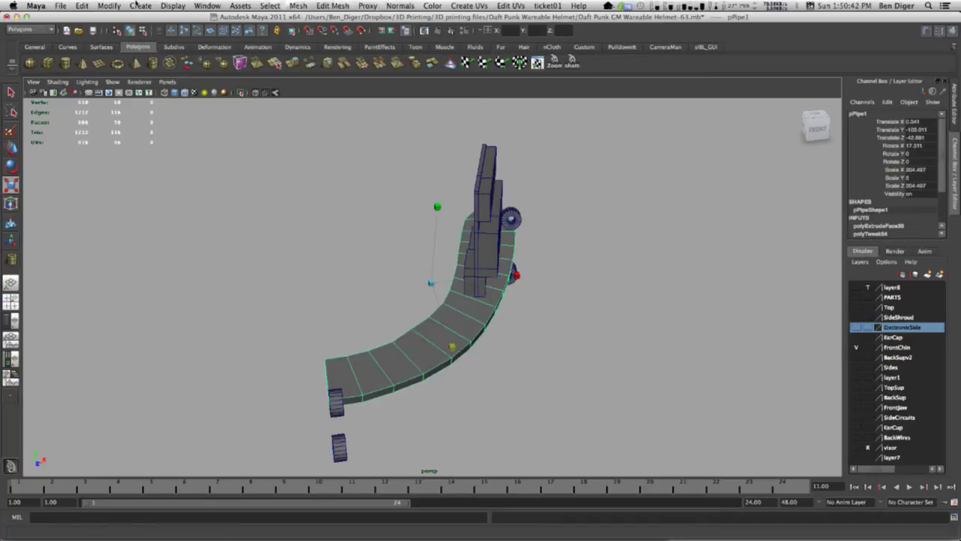
{"action": "left_click_drag", "start_coordinate": [497, 239], "coordinate": [509, 253], "text": "alt"}
{"action": "left_click", "coordinate": [507, 248]}
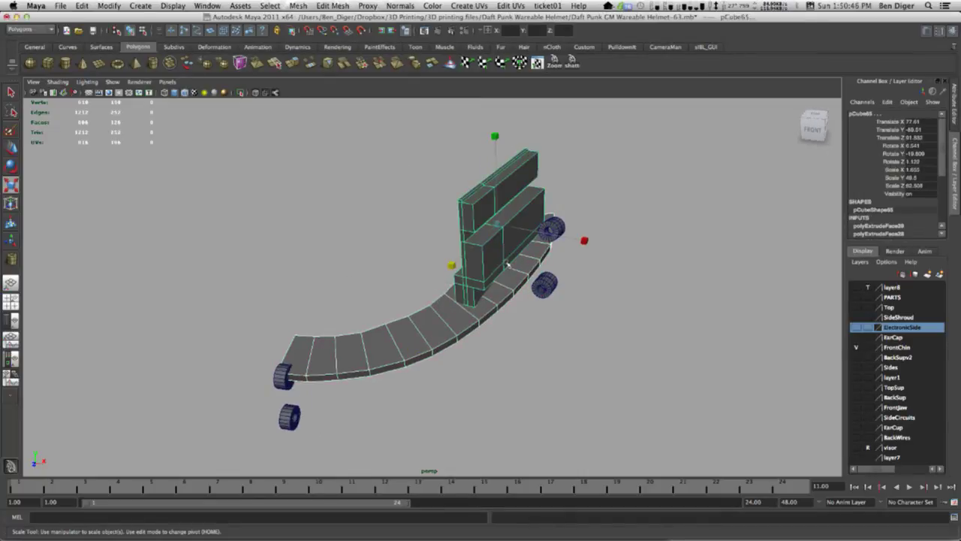
{"action": "left_click", "coordinate": [180, 5]}
{"action": "mouse_move", "coordinate": [184, 115]}
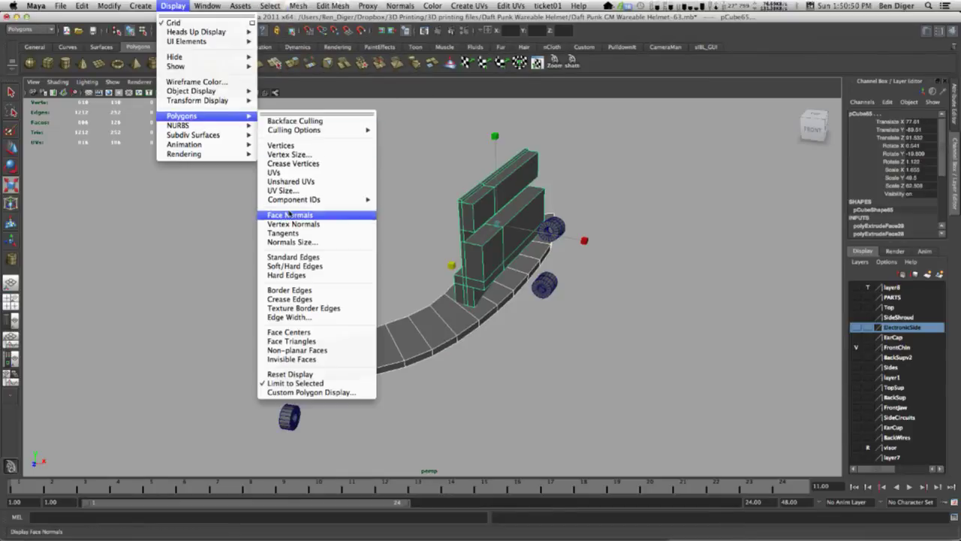
{"action": "left_click", "coordinate": [289, 215]}
{"action": "left_click", "coordinate": [624, 318]}
{"action": "left_click_drag", "start_coordinate": [624, 318], "coordinate": [554, 323], "text": "alt"}
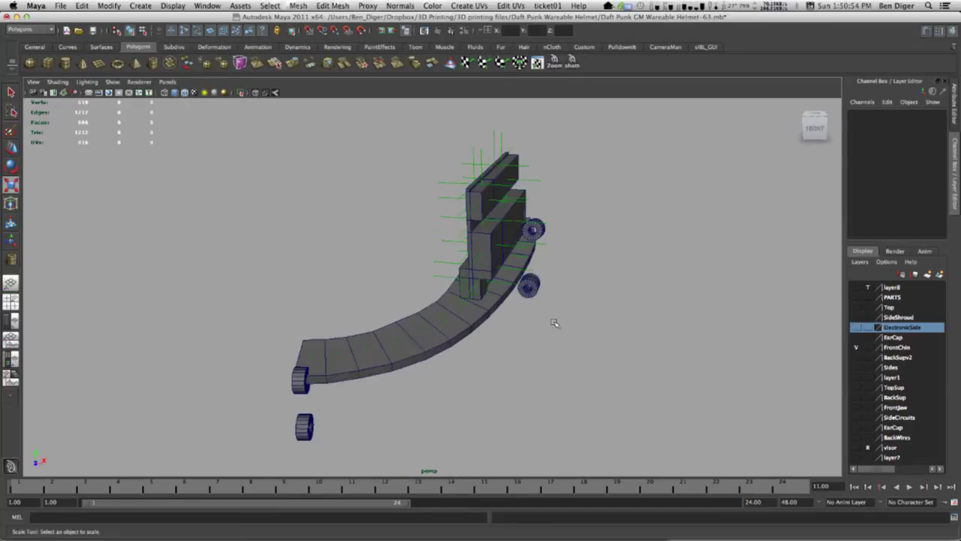
{"action": "left_click", "coordinate": [449, 329]}
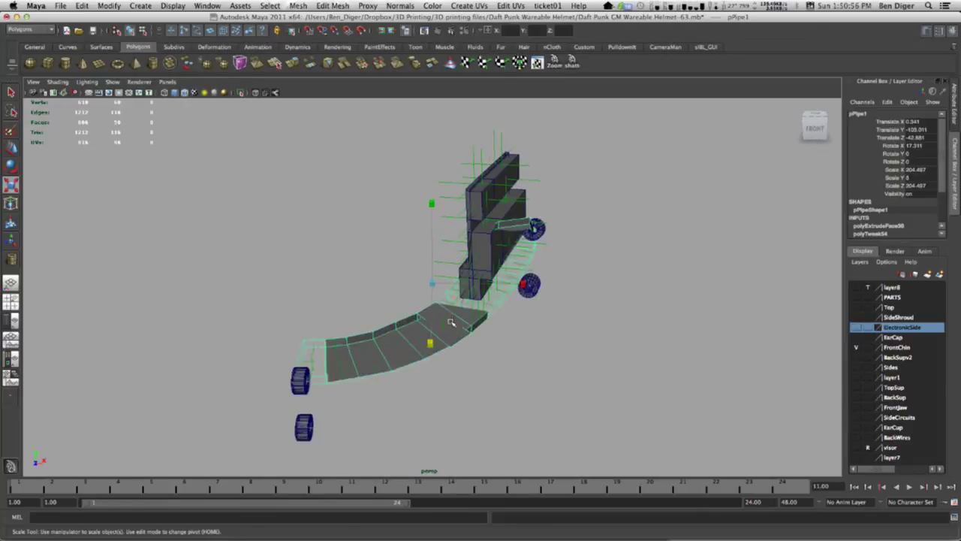
{"action": "left_click_drag", "start_coordinate": [448, 329], "coordinate": [502, 349], "text": "alt"}
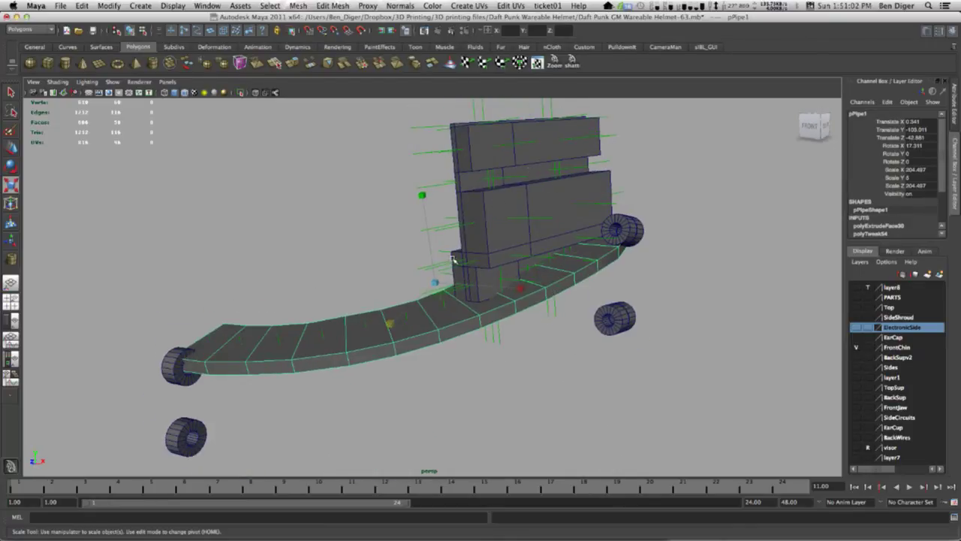
{"action": "left_click_drag", "start_coordinate": [453, 260], "coordinate": [369, 384], "text": "alt"}
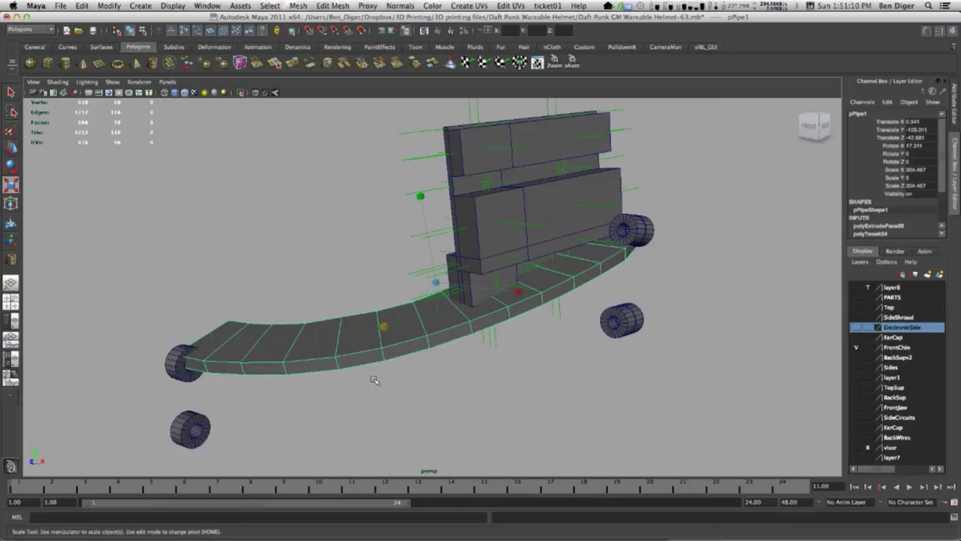
Reverse the normals of the curved strip and inspect their direction.
{"action": "left_click", "coordinate": [484, 356]}
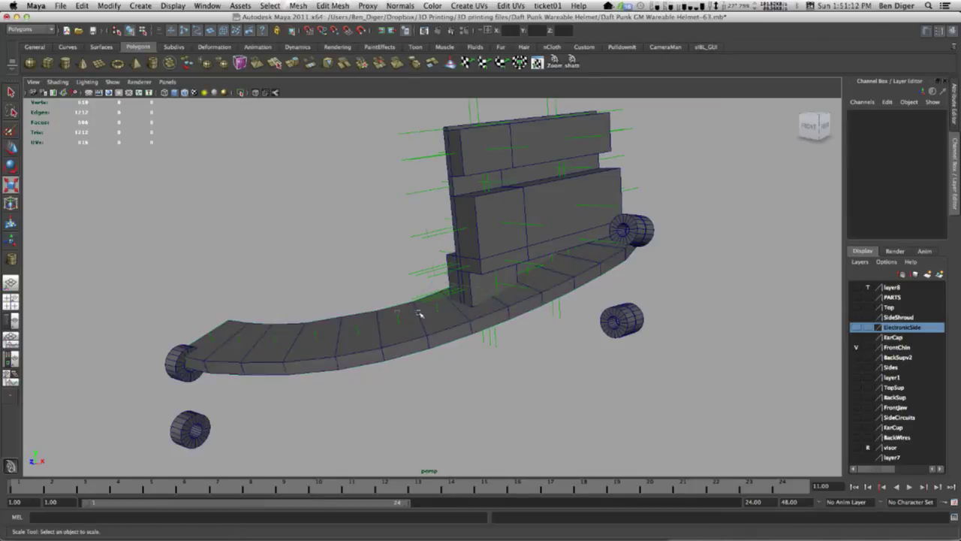
{"action": "left_click", "coordinate": [394, 320]}
{"action": "left_click", "coordinate": [398, 5]}
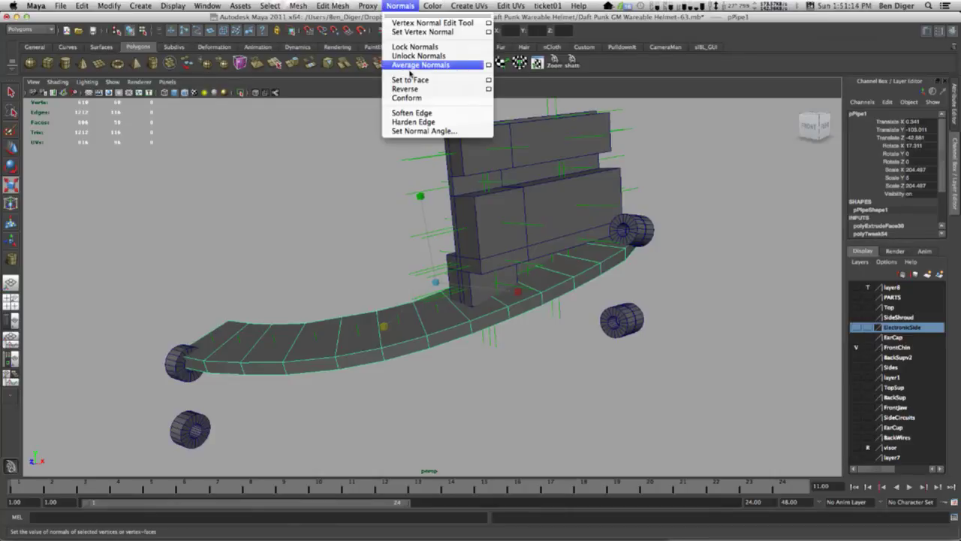
{"action": "left_click", "coordinate": [414, 90]}
{"action": "key", "text": "w"}
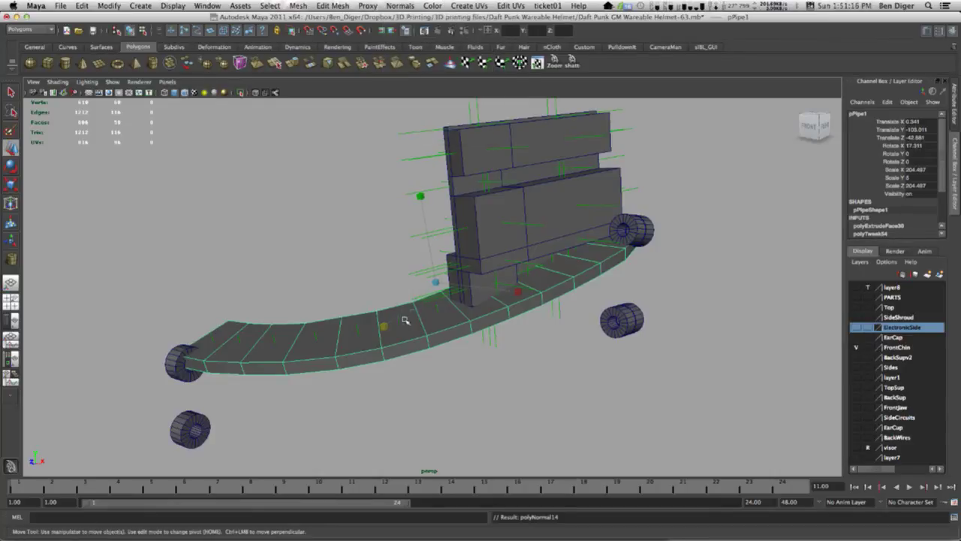
{"action": "left_click", "coordinate": [298, 295]}
{"action": "left_click_drag", "start_coordinate": [300, 381], "coordinate": [331, 383], "text": "alt"}
{"action": "middle_click_drag", "start_coordinate": [532, 358], "coordinate": [504, 374], "text": "alt"}
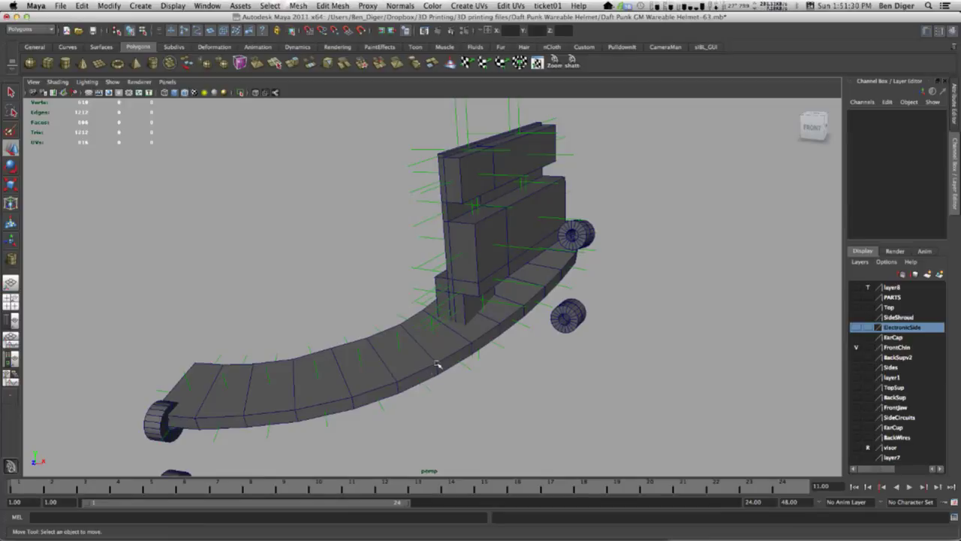
Turn off the face normals display on the curved strip and the electronics box.
{"action": "left_click", "coordinate": [525, 175]}
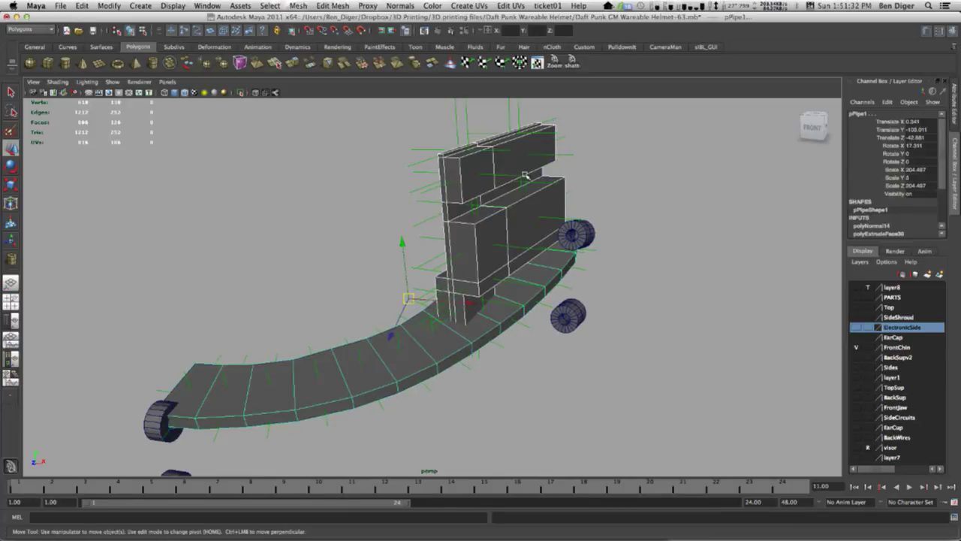
{"action": "left_click", "coordinate": [212, 4]}
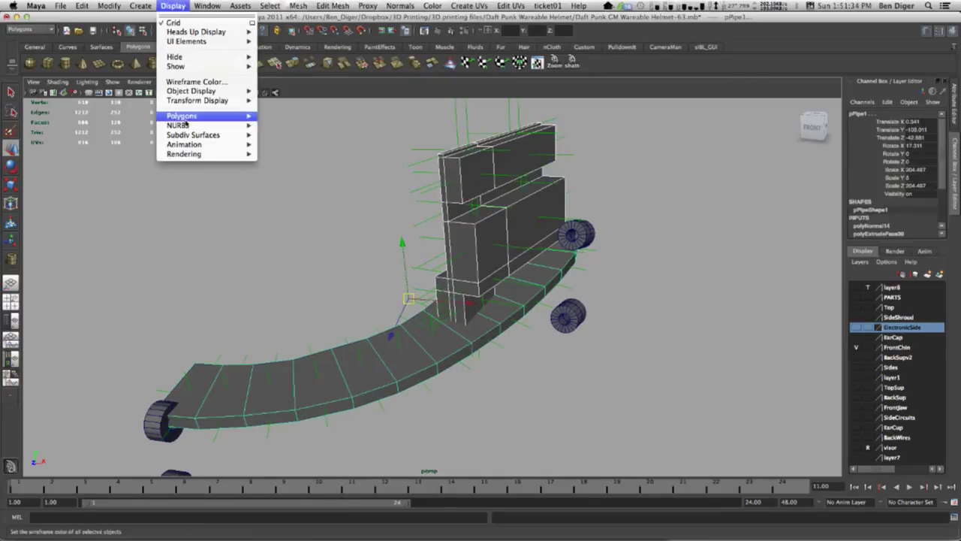
{"action": "mouse_move", "coordinate": [181, 115]}
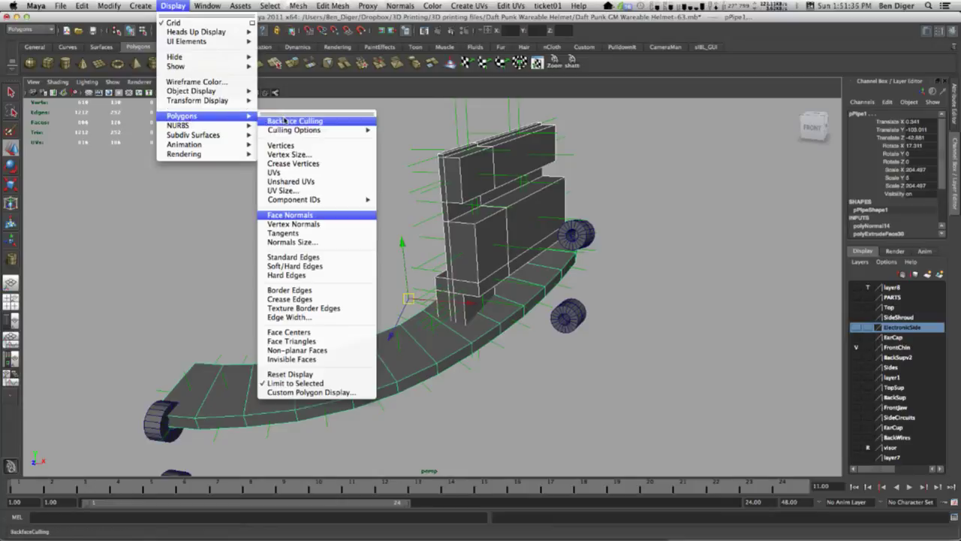
{"action": "left_click", "coordinate": [301, 216]}
{"action": "left_click", "coordinate": [515, 381]}
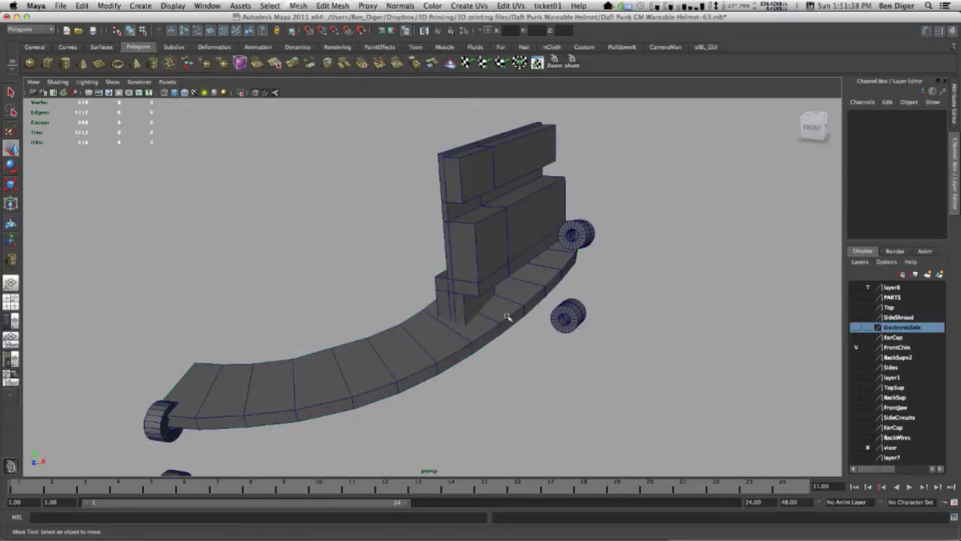
Subtract the electronics box from the curved strip with a Boolean Difference and inspect the cut-out.
{"action": "left_click", "coordinate": [451, 323]}
{"action": "left_click", "coordinate": [493, 244]}
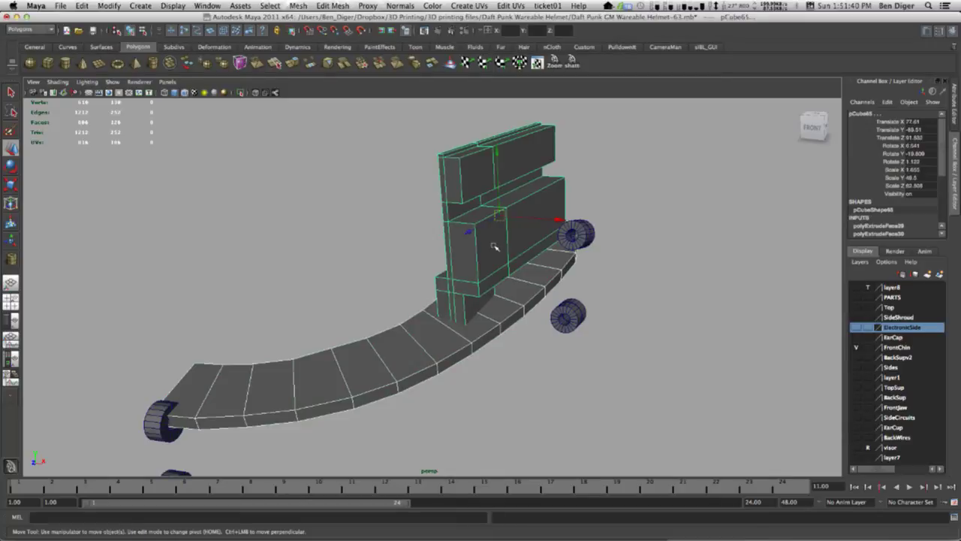
{"action": "left_click", "coordinate": [347, 6]}
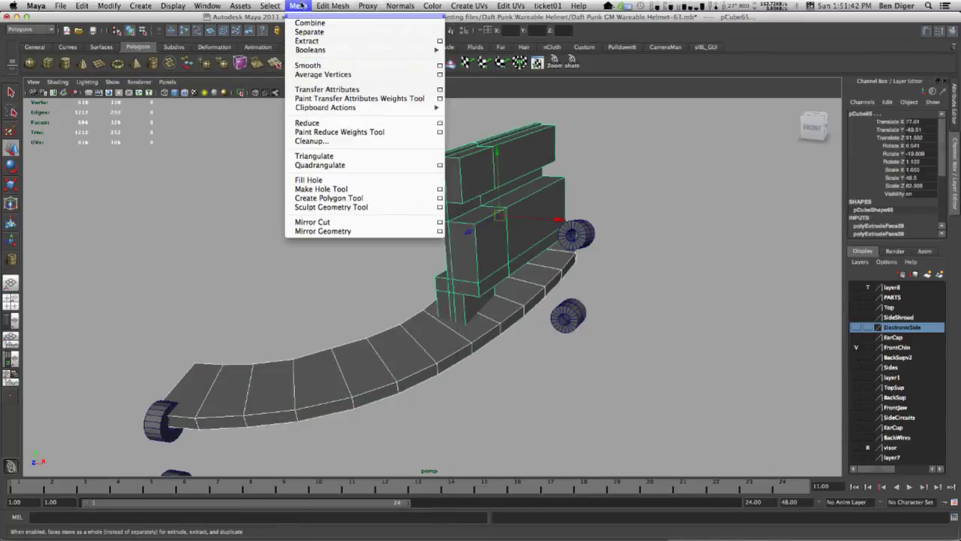
{"action": "mouse_move", "coordinate": [321, 51]}
{"action": "left_click", "coordinate": [473, 64]}
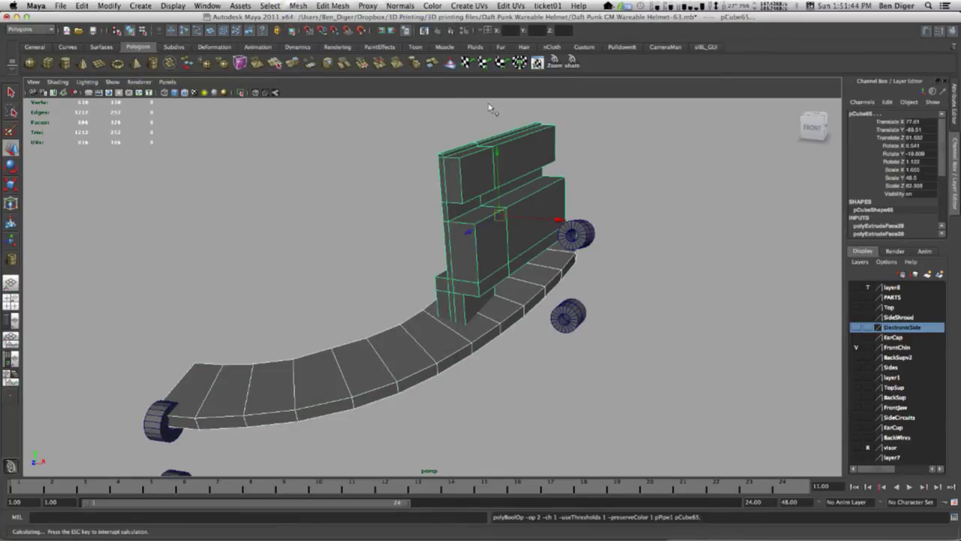
{"action": "left_click_drag", "start_coordinate": [508, 273], "coordinate": [300, 208], "text": "alt"}
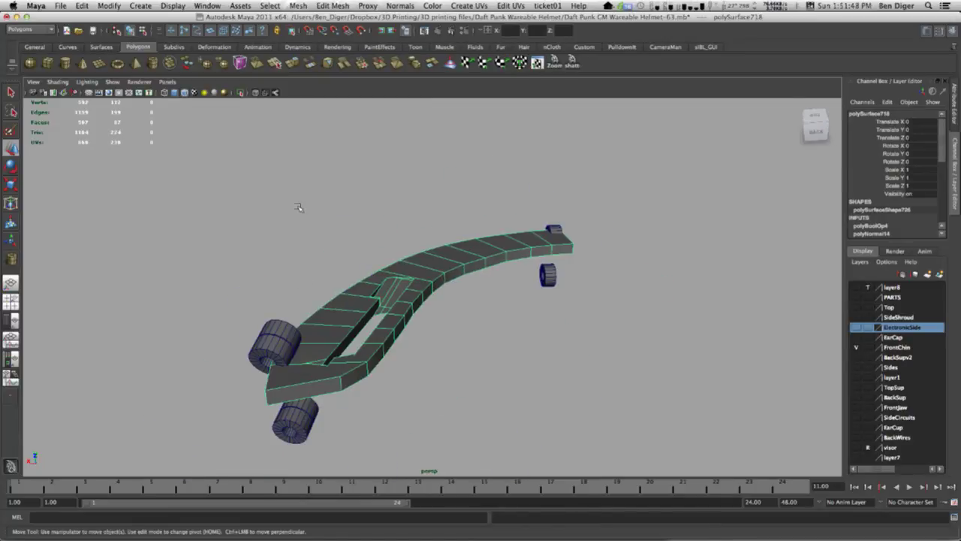
Show all hidden objects in the scene and view the helmet parts around the cut strip.
{"action": "left_click", "coordinate": [207, 6]}
{"action": "mouse_move", "coordinate": [173, 6]}
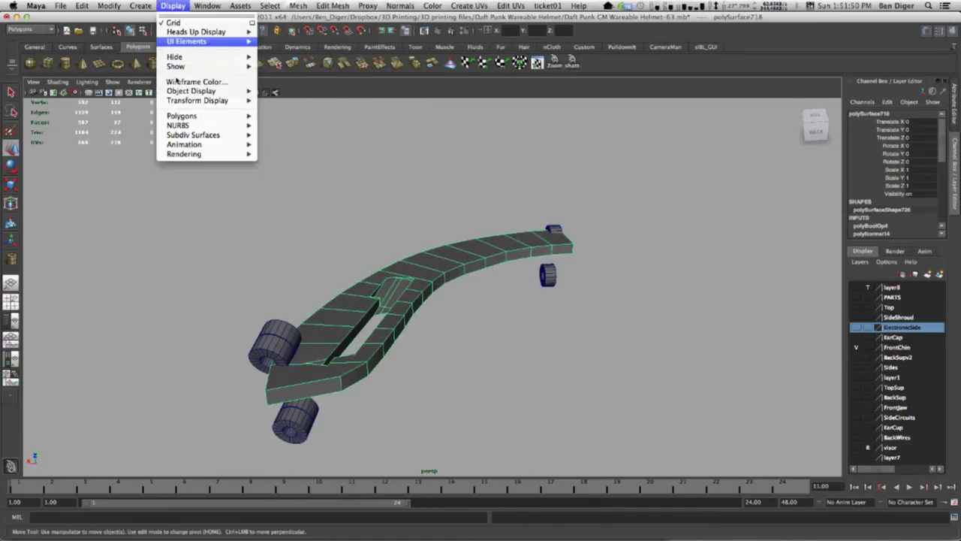
{"action": "mouse_move", "coordinate": [218, 66]}
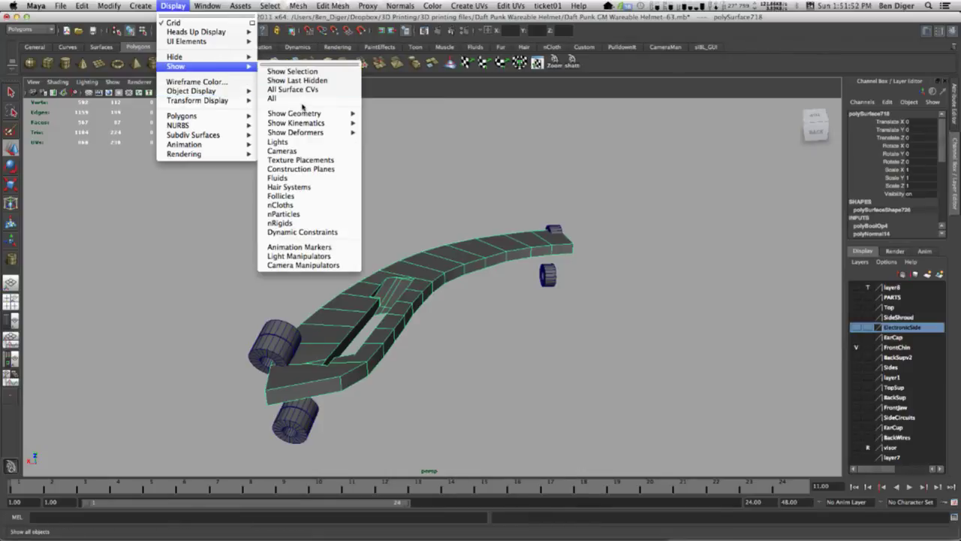
{"action": "left_click", "coordinate": [302, 98]}
{"action": "left_click_drag", "start_coordinate": [323, 188], "coordinate": [476, 350], "text": "alt"}
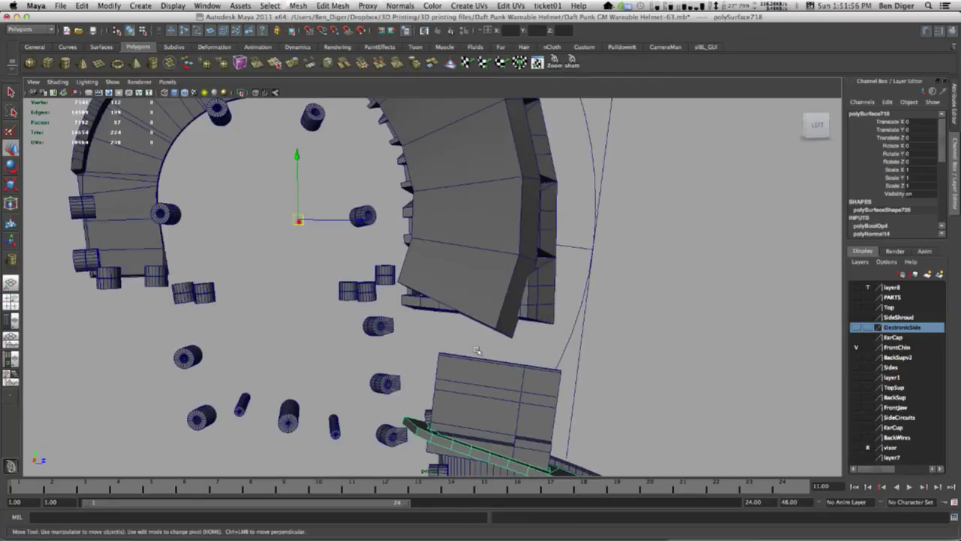
Delete the curved upper helmet parts, the loose pegs beneath them and the small slotted panel above the electronics box.
{"action": "right_click_drag", "start_coordinate": [476, 350], "coordinate": [466, 200], "text": "alt"}
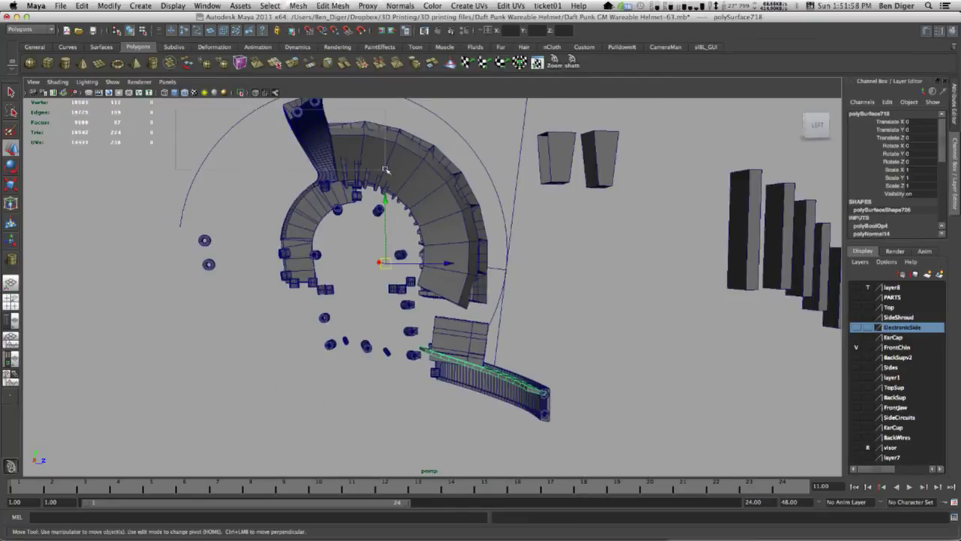
{"action": "left_click_drag", "start_coordinate": [522, 270], "coordinate": [522, 270]}
{"action": "key", "text": "Delete"}
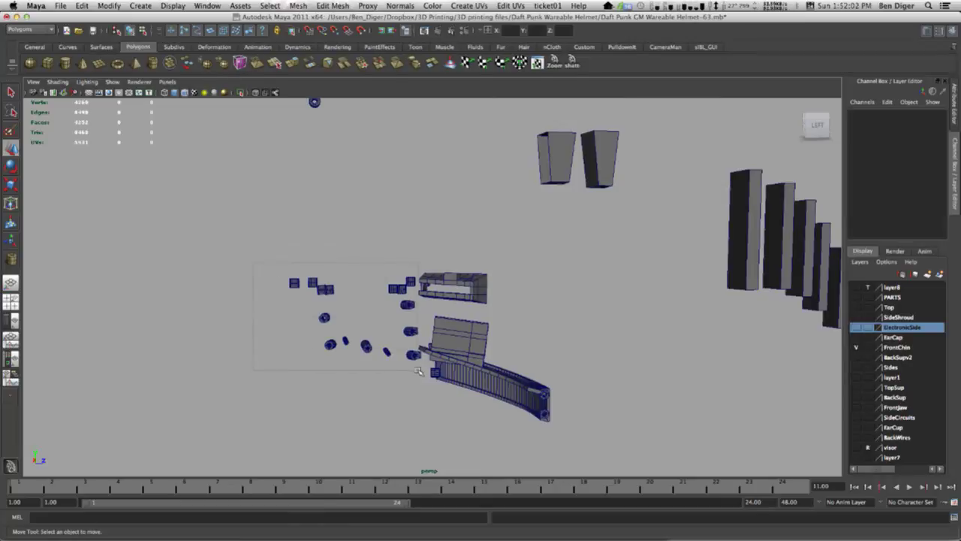
{"action": "left_click_drag", "start_coordinate": [418, 371], "coordinate": [416, 371]}
{"action": "key", "text": "Delete"}
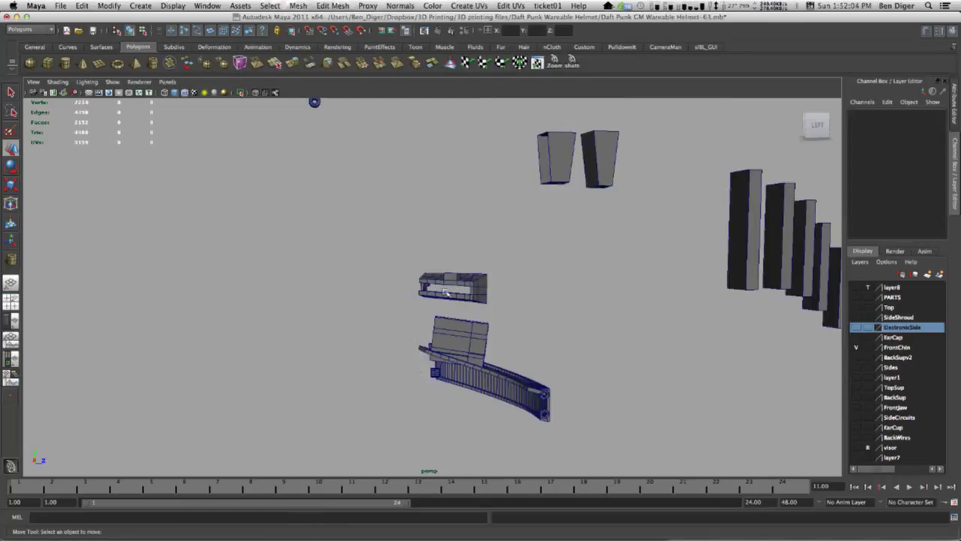
{"action": "left_click", "coordinate": [488, 279]}
{"action": "key", "text": "Delete"}
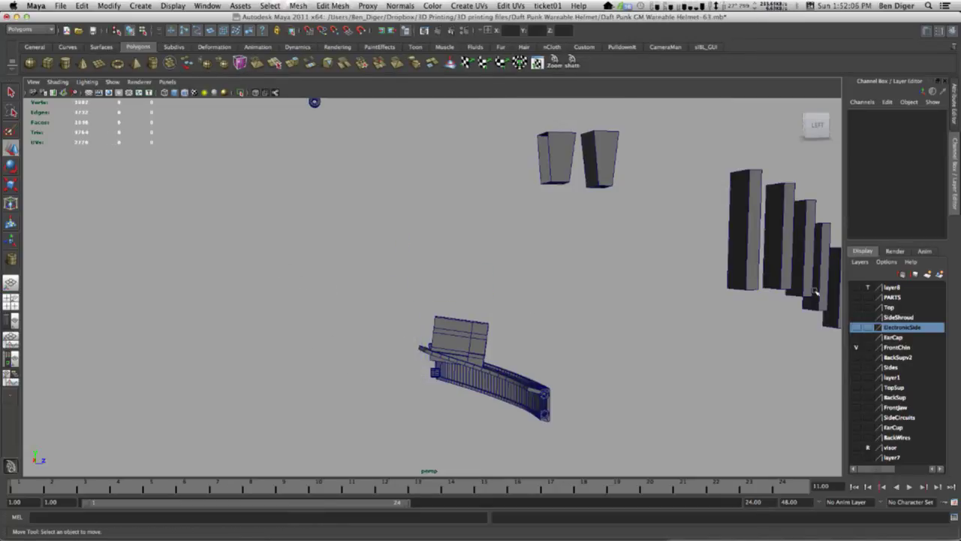
Frame the curved strip, electronics box and jaw part, and examine how the box passes through the strip from below.
{"action": "left_click_drag", "start_coordinate": [617, 272], "coordinate": [680, 275], "text": "alt"}
{"action": "left_click_drag", "start_coordinate": [555, 420], "coordinate": [556, 421]}
{"action": "key", "text": "f"}
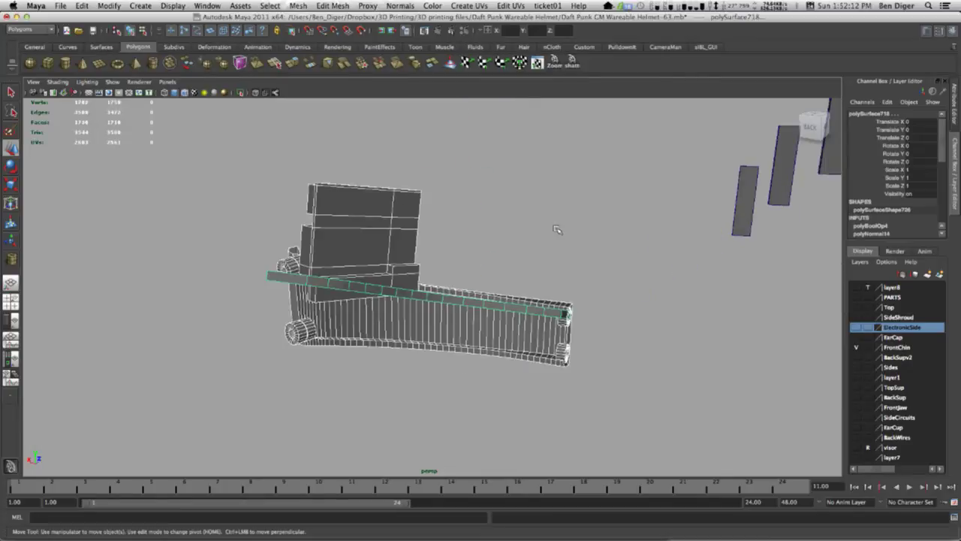
{"action": "left_click", "coordinate": [558, 230]}
{"action": "left_click_drag", "start_coordinate": [363, 293], "coordinate": [453, 286], "text": "alt"}
{"action": "left_click", "coordinate": [410, 329]}
{"action": "left_click", "coordinate": [518, 380]}
{"action": "scroll", "coordinate": [444, 337], "scroll_direction": "up", "scroll_amount": 6}
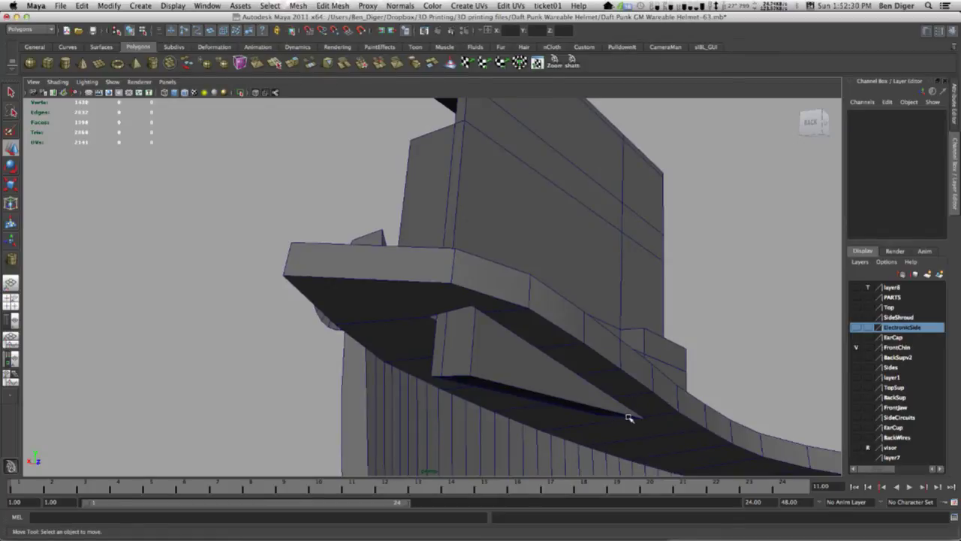
Nudge the electronics box slightly upward within the slot of the curved strip.
{"action": "left_click_drag", "start_coordinate": [653, 417], "coordinate": [594, 421], "text": "alt"}
{"action": "left_click", "coordinate": [603, 268]}
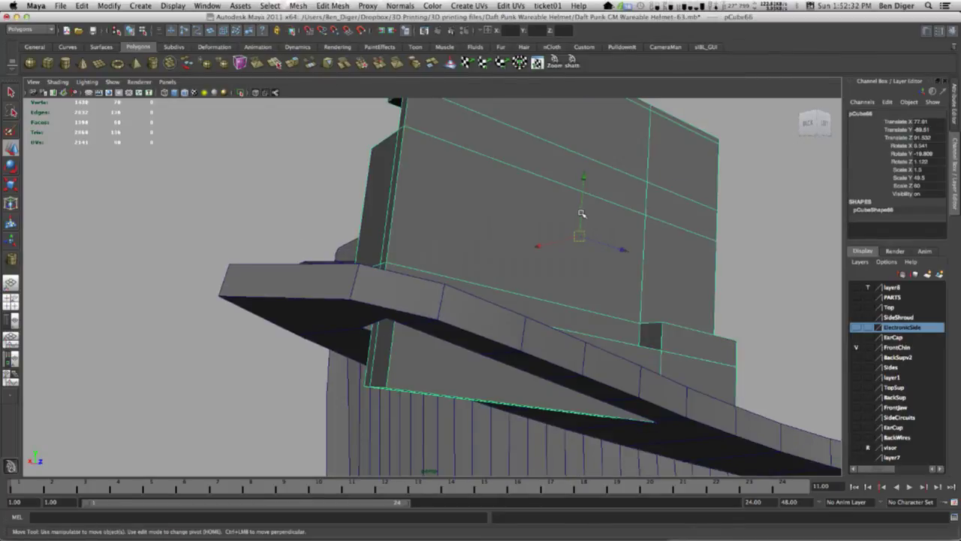
{"action": "left_click_drag", "start_coordinate": [581, 213], "coordinate": [581, 210]}
{"action": "left_click", "coordinate": [756, 326]}
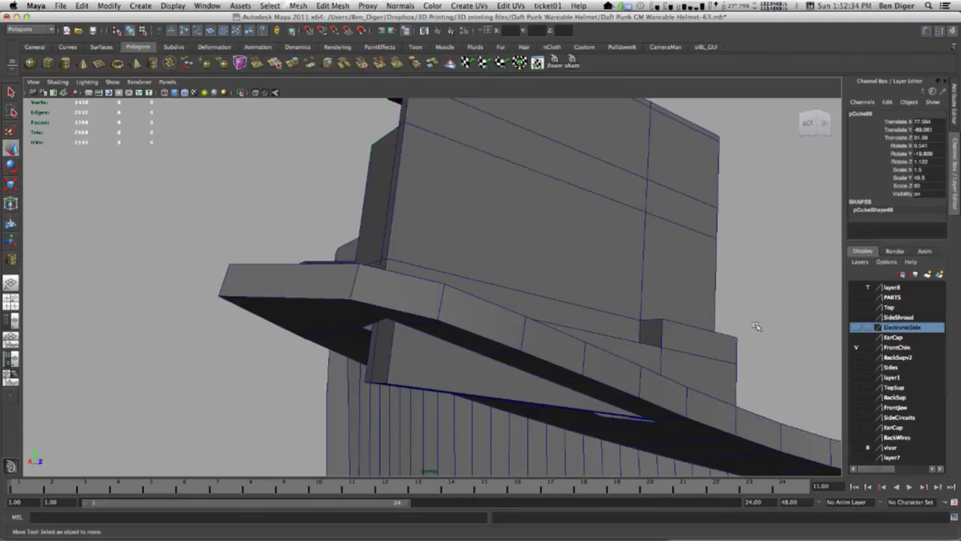
Examine the slot cut and the fit of the electronics box around the curved strip, briefly toggling the strip's smooth preview.
{"action": "left_click_drag", "start_coordinate": [755, 326], "coordinate": [432, 319], "text": "alt"}
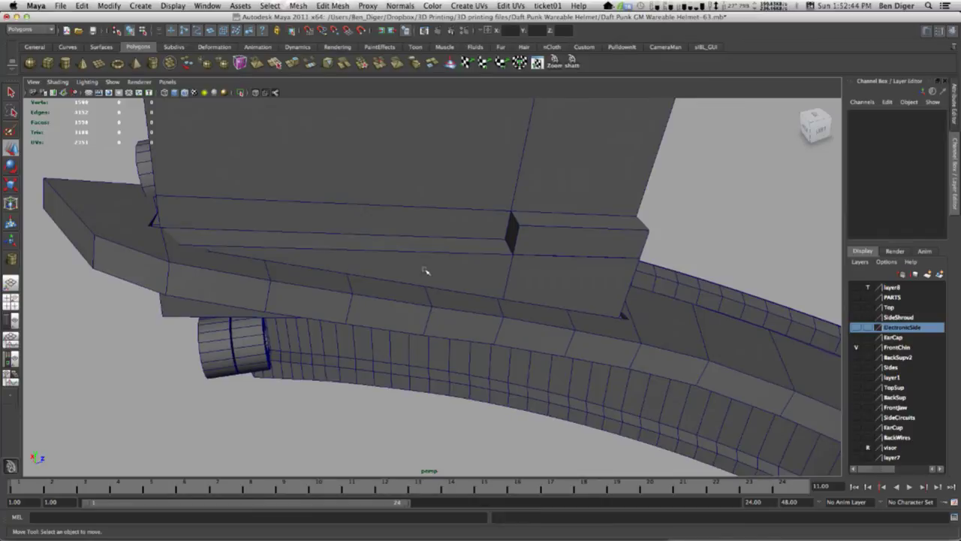
{"action": "left_click_drag", "start_coordinate": [425, 270], "coordinate": [298, 305], "text": "alt"}
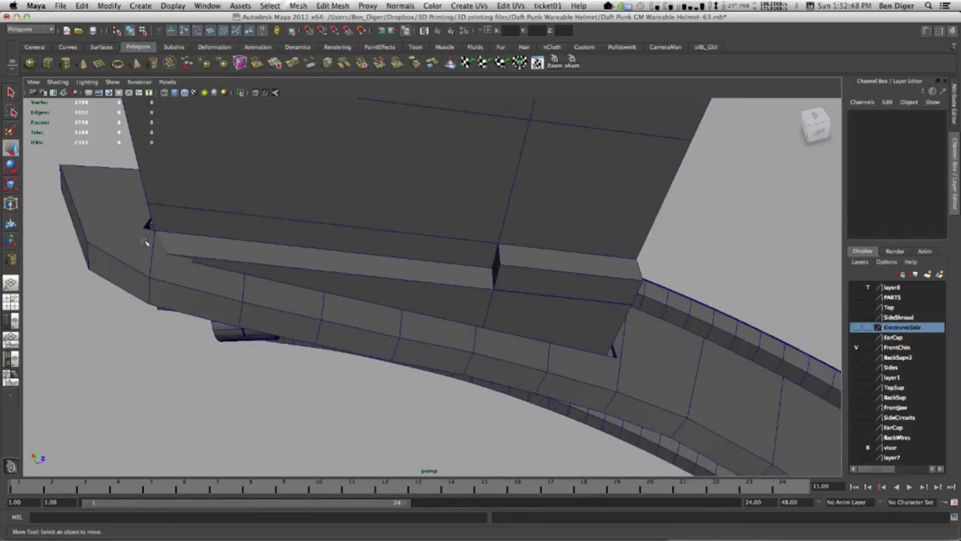
{"action": "left_click_drag", "start_coordinate": [596, 375], "coordinate": [537, 363], "text": "alt"}
{"action": "left_click", "coordinate": [552, 372]}
{"action": "key", "text": "3"}
{"action": "key", "text": "1"}
{"action": "left_click_drag", "start_coordinate": [500, 337], "coordinate": [502, 351], "text": "alt"}
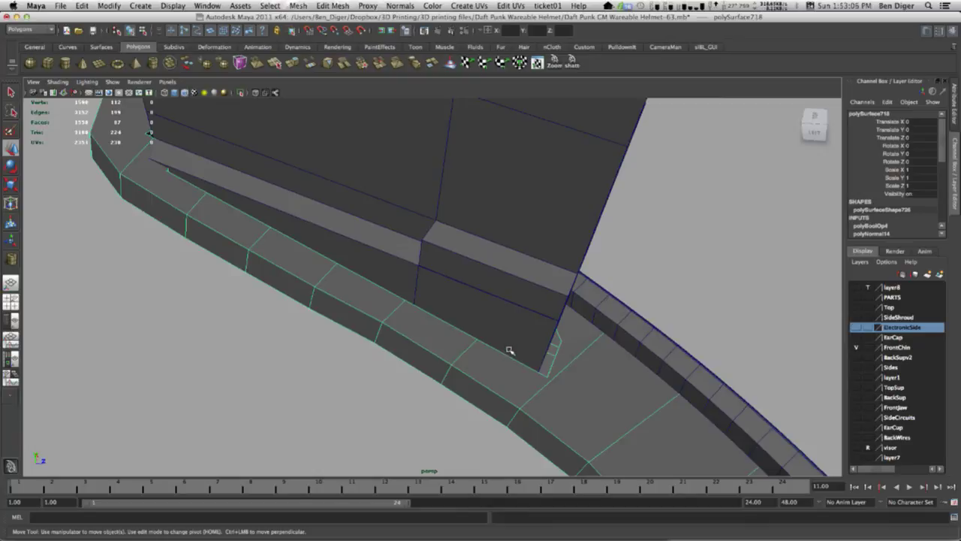
{"action": "left_click_drag", "start_coordinate": [162, 249], "coordinate": [208, 274], "text": "alt"}
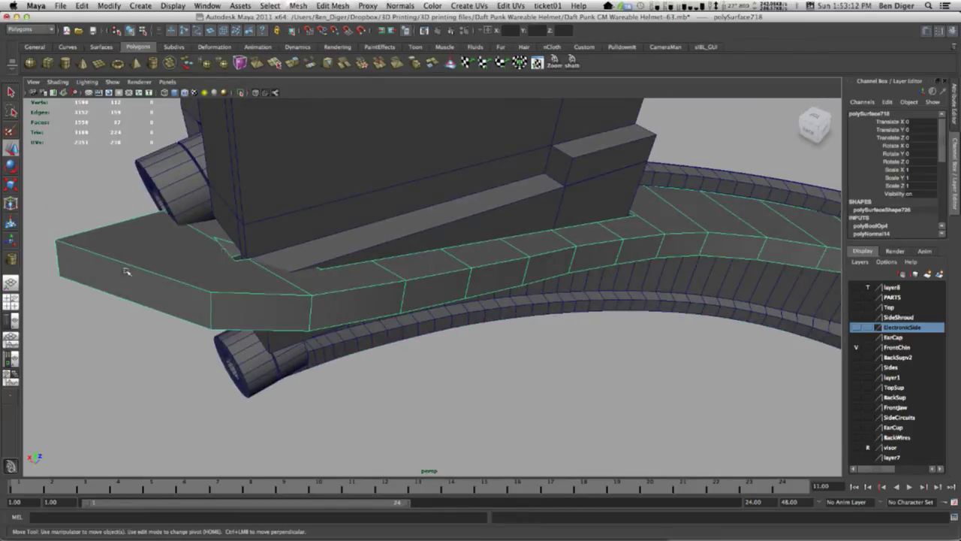
{"action": "left_click_drag", "start_coordinate": [186, 317], "coordinate": [259, 306], "text": "alt"}
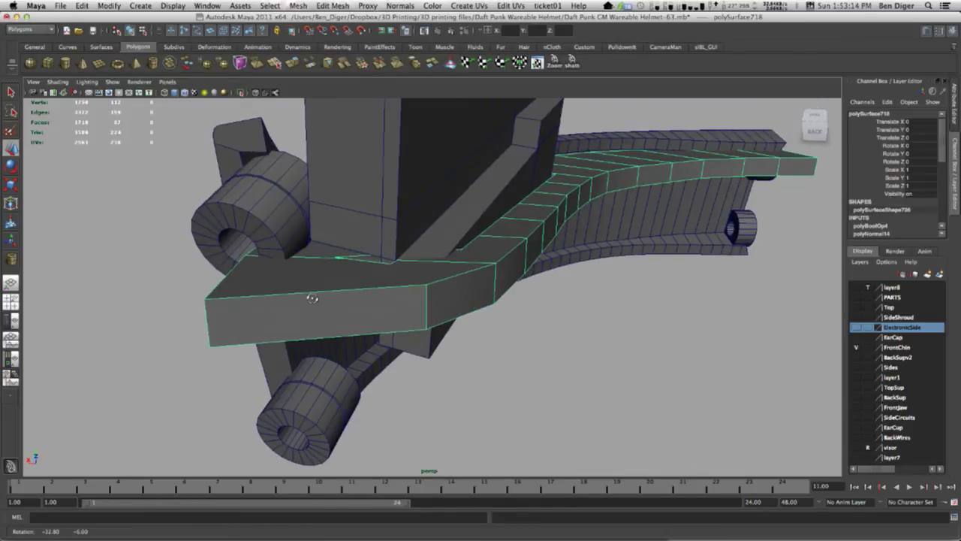
Delete the wide end face of the curved strip and the first inner slot faces exposed behind it.
{"action": "right_click_drag", "start_coordinate": [326, 294], "coordinate": [328, 322]}
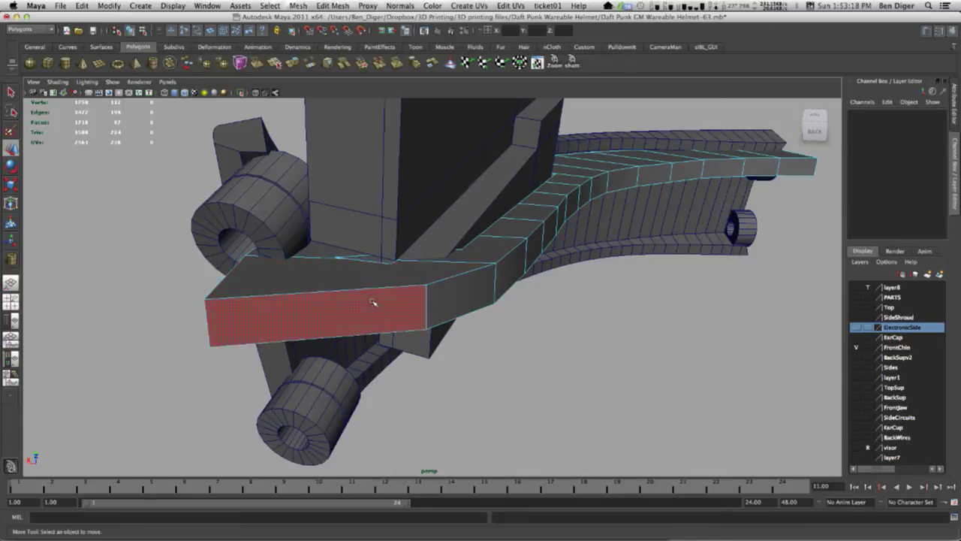
{"action": "left_click", "coordinate": [373, 302]}
{"action": "key", "text": "Delete"}
{"action": "left_click_drag", "start_coordinate": [376, 301], "coordinate": [441, 257], "text": "alt"}
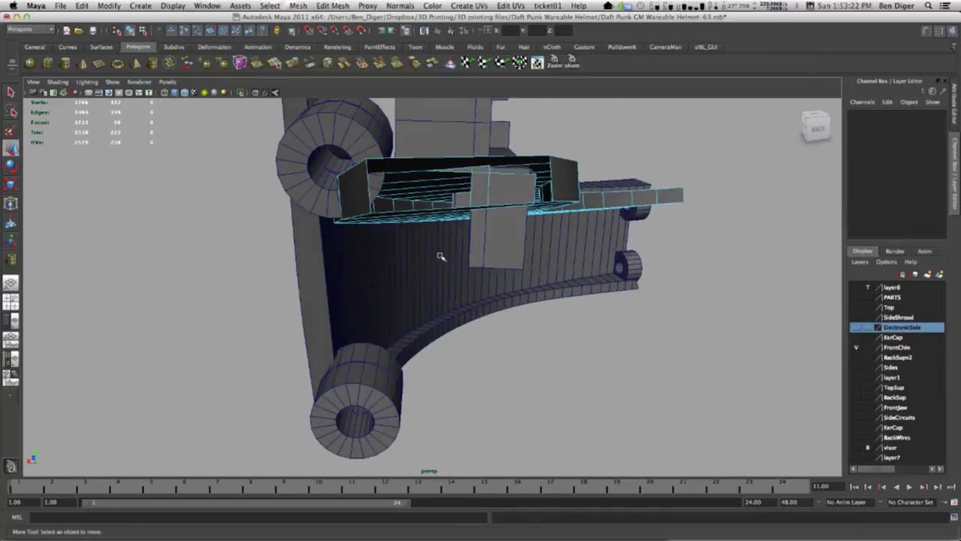
{"action": "left_click", "coordinate": [517, 188]}
{"action": "key", "text": "Delete"}
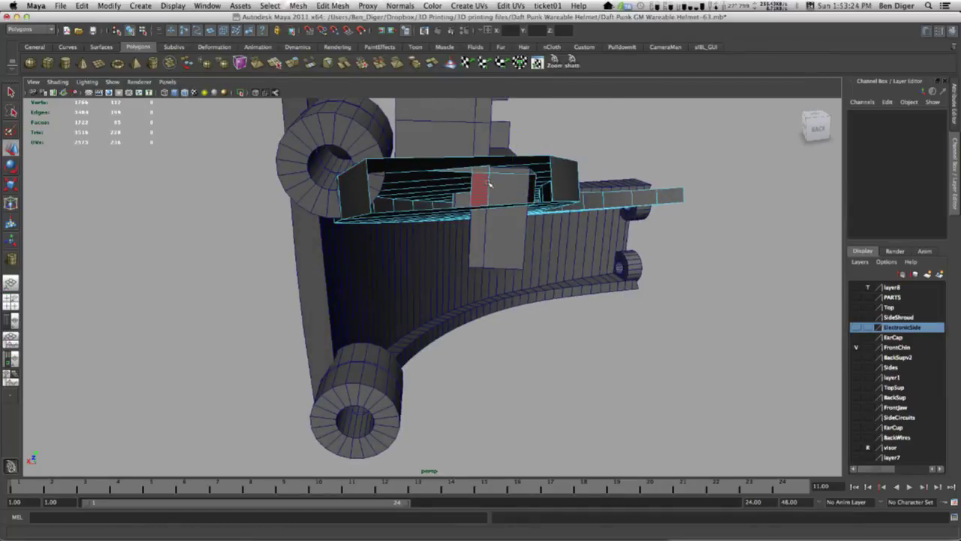
{"action": "left_click", "coordinate": [489, 183]}
{"action": "key", "text": "Delete"}
Delete the remaining slot wall face in front of the electronics box and the narrow faces along its upper edge.
{"action": "left_click_drag", "start_coordinate": [489, 182], "coordinate": [458, 217], "text": "alt"}
{"action": "left_click", "coordinate": [454, 209]}
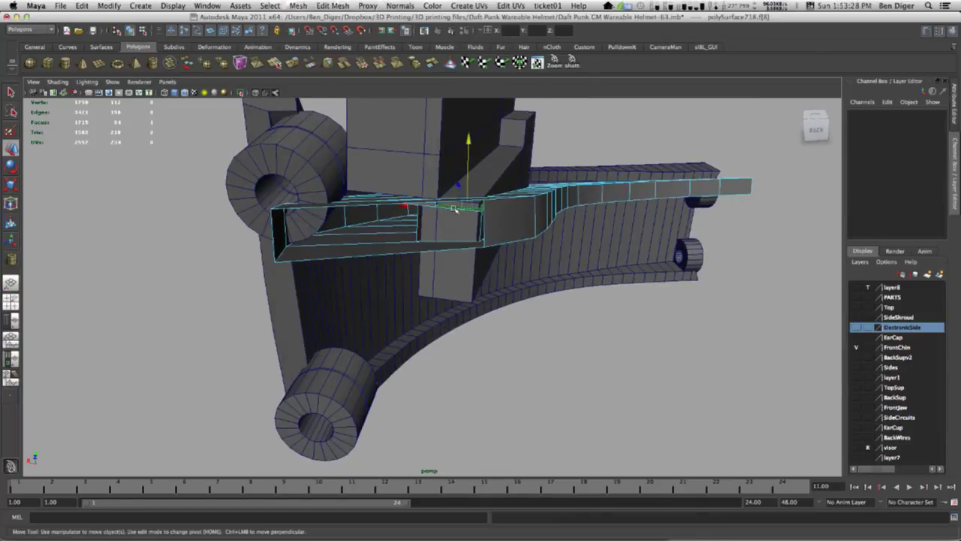
{"action": "key", "text": "f"}
{"action": "scroll", "coordinate": [438, 289], "scroll_direction": "down", "scroll_amount": 5}
{"action": "left_click_drag", "start_coordinate": [423, 354], "coordinate": [432, 344], "text": "alt"}
{"action": "left_click", "coordinate": [432, 344]}
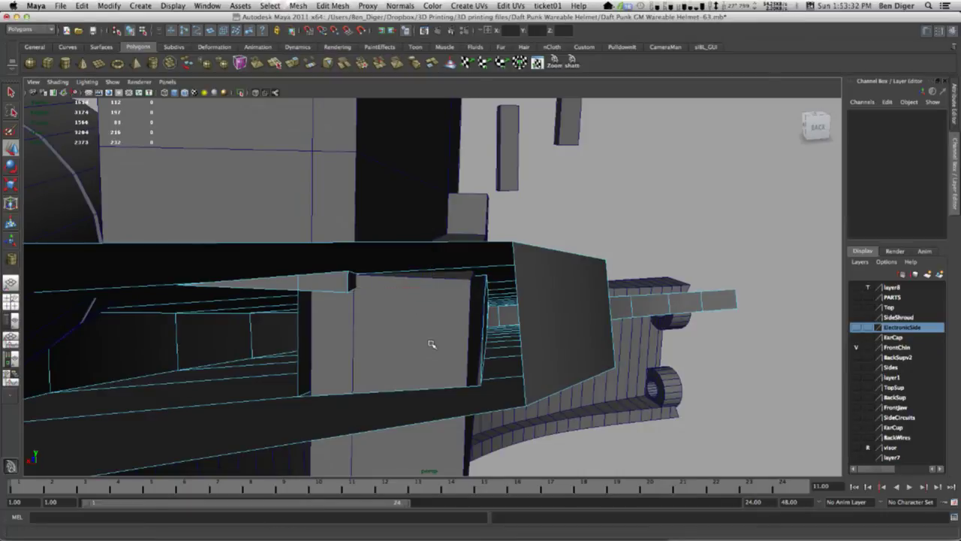
{"action": "left_click", "coordinate": [325, 281]}
{"action": "left_click", "coordinate": [326, 279]}
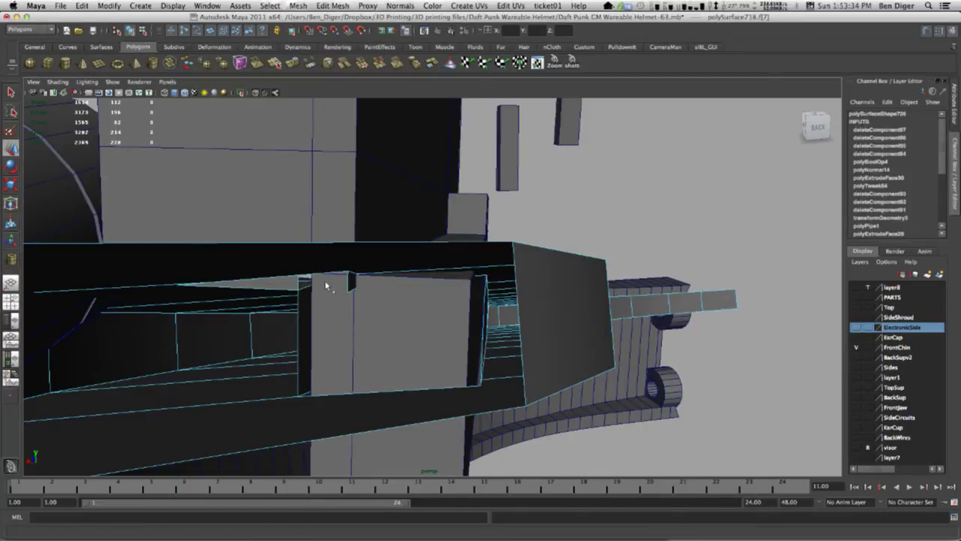
{"action": "left_click", "coordinate": [350, 281]}
{"action": "key", "text": "Delete"}
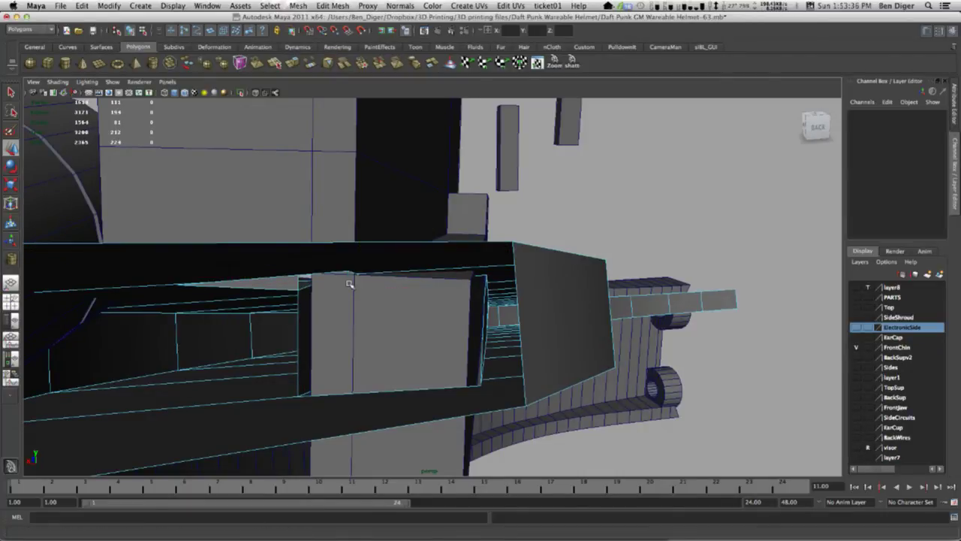
Delete the strip's underside end face and the leftover faces beside the electronics box.
{"action": "left_click_drag", "start_coordinate": [350, 280], "coordinate": [404, 389], "text": "alt"}
{"action": "left_click", "coordinate": [256, 331]}
{"action": "left_click", "coordinate": [398, 377]}
{"action": "key", "text": "Delete"}
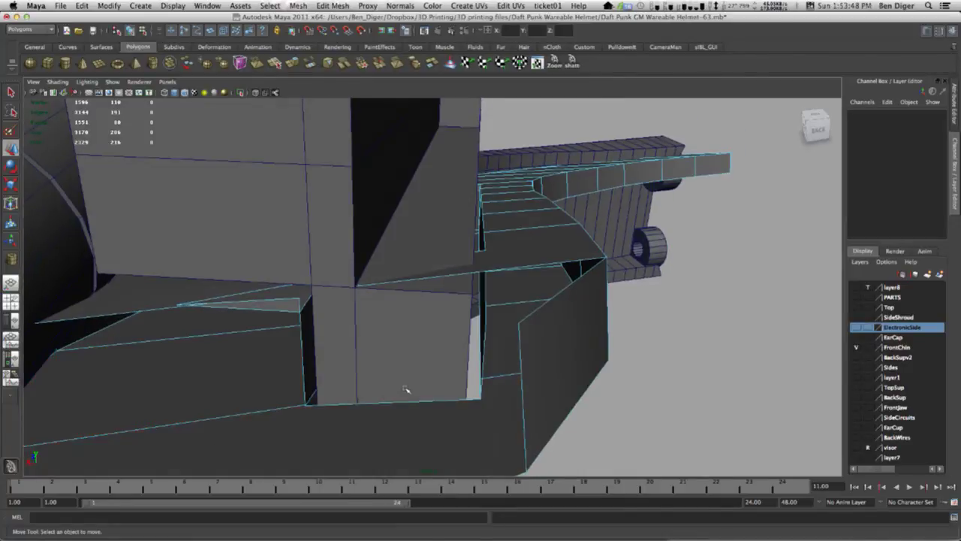
{"action": "left_click", "coordinate": [389, 458]}
{"action": "key", "text": "Delete"}
{"action": "left_click_drag", "start_coordinate": [389, 457], "coordinate": [398, 414], "text": "alt"}
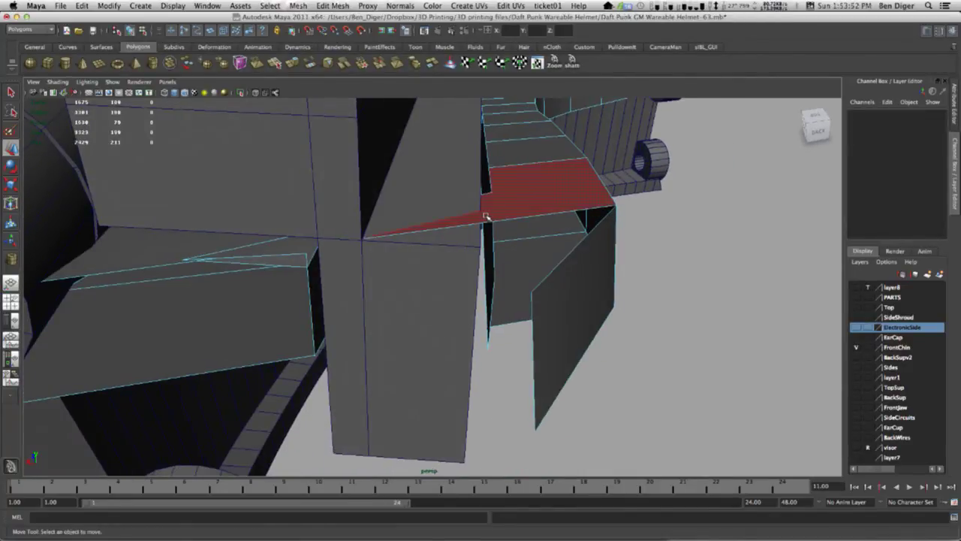
{"action": "mouse_move", "coordinate": [504, 229]}
{"action": "left_mouse_down", "text": "alt"}
{"action": "mouse_move", "coordinate": [509, 209]}
{"action": "mouse_move", "coordinate": [481, 197]}
{"action": "mouse_move", "coordinate": [506, 232]}
{"action": "mouse_move", "coordinate": [526, 223]}
{"action": "mouse_move", "coordinate": [526, 208]}
{"action": "mouse_move", "coordinate": [547, 208]}
{"action": "mouse_move", "coordinate": [498, 223]}
{"action": "left_mouse_up", "text": "alt"}
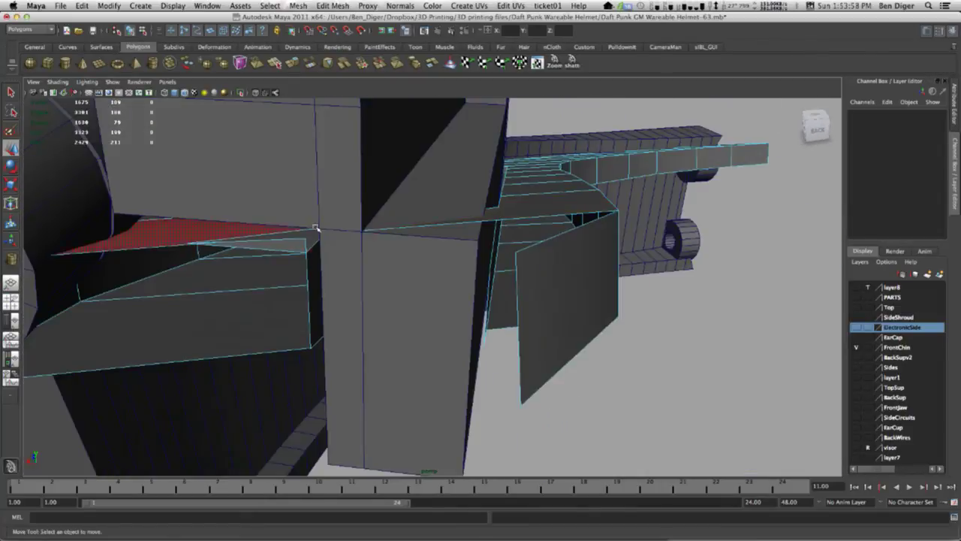
{"action": "left_click", "coordinate": [289, 250]}
{"action": "key", "text": "Delete"}
{"action": "left_click_drag", "start_coordinate": [349, 281], "coordinate": [377, 287], "text": "alt"}
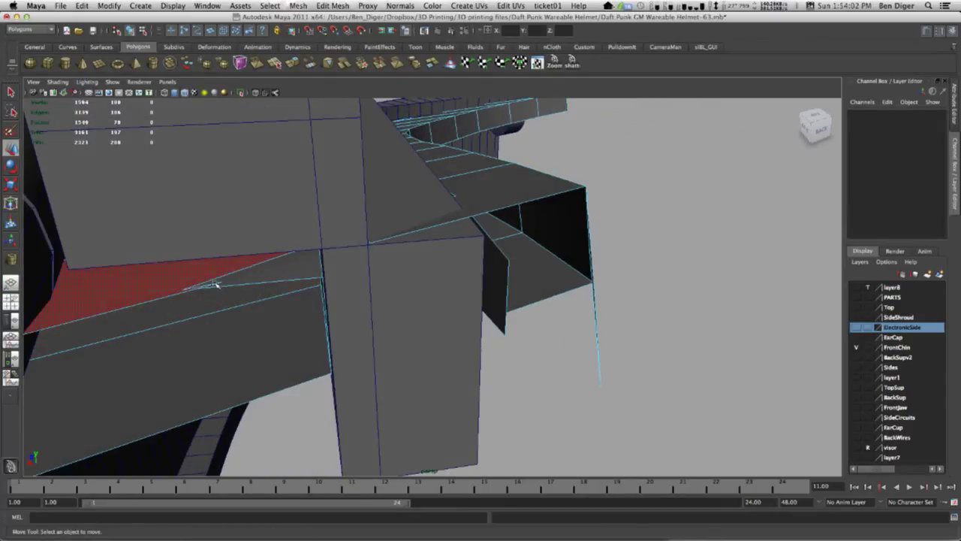
Merge the two nearly coincident vertices at the tip of the sliver on the strip's top surface beside the box.
{"action": "right_click_drag", "start_coordinate": [215, 284], "coordinate": [199, 284]}
{"action": "left_click_drag", "start_coordinate": [223, 305], "coordinate": [230, 307], "text": "alt"}
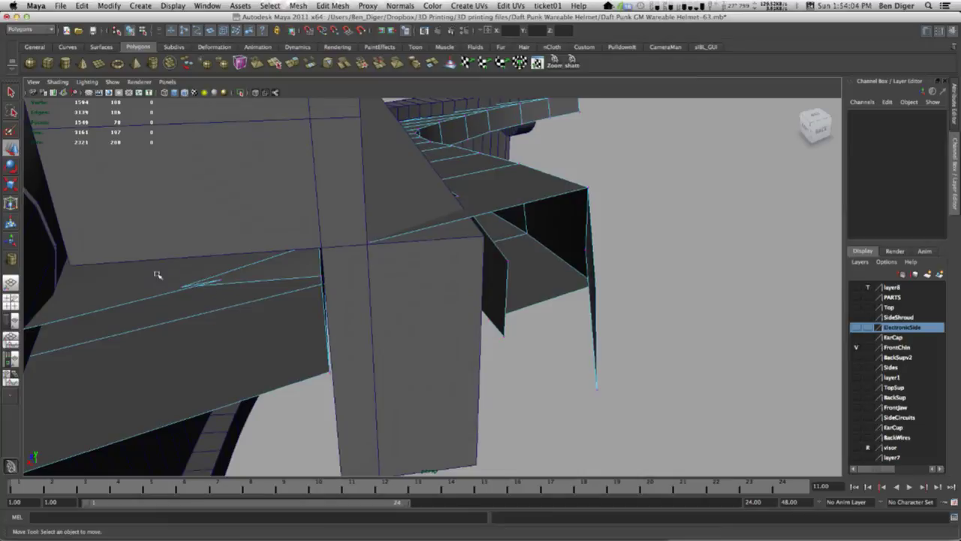
{"action": "left_click_drag", "start_coordinate": [157, 276], "coordinate": [252, 291]}
{"action": "left_click", "coordinate": [280, 5]}
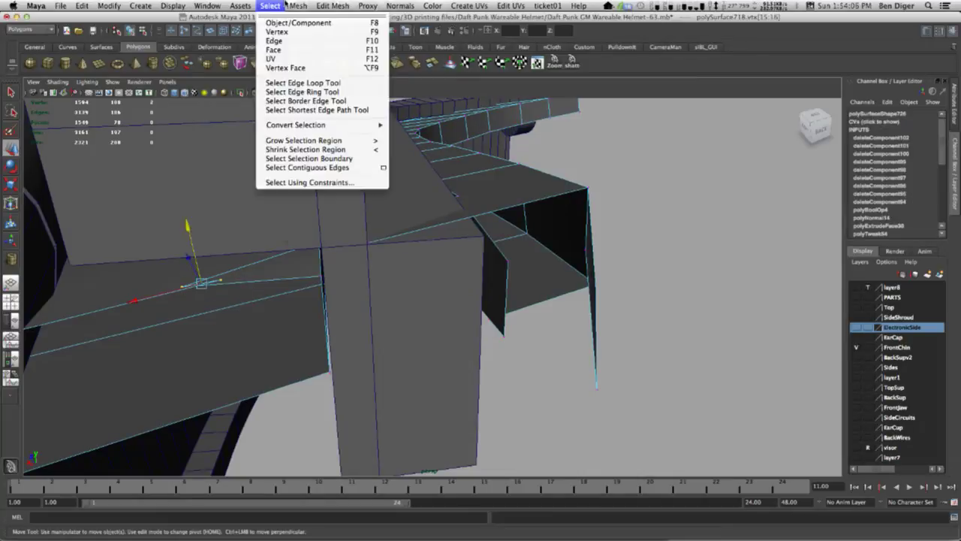
{"action": "mouse_move", "coordinate": [290, 5]}
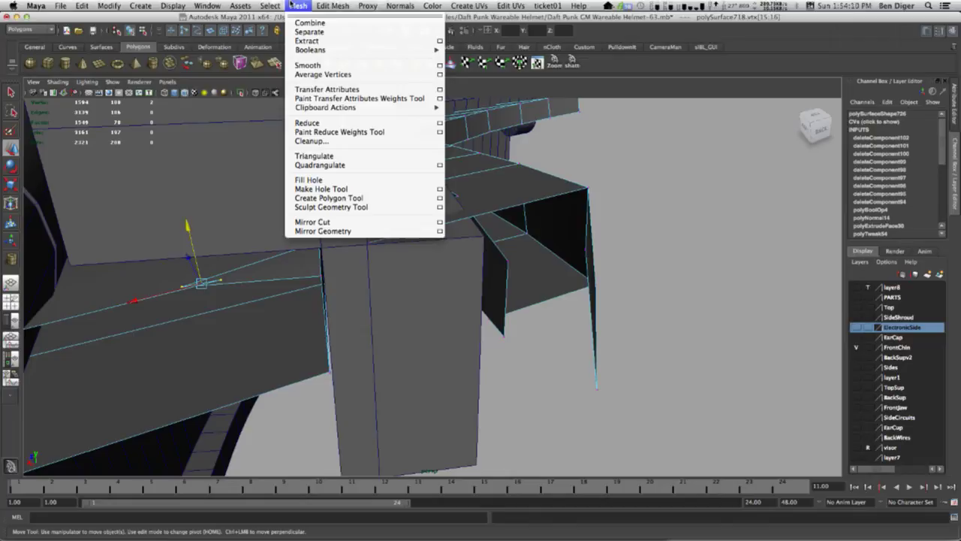
{"action": "left_click", "coordinate": [360, 91]}
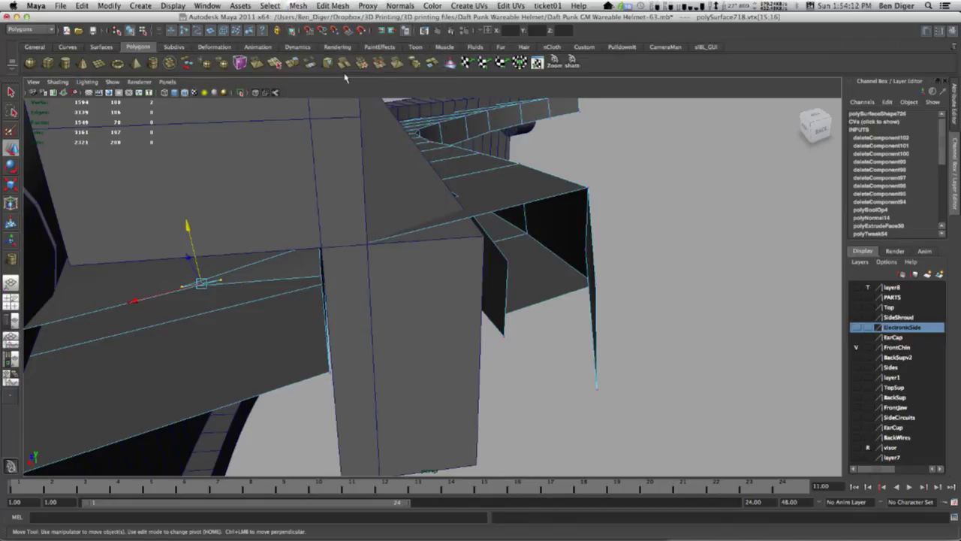
{"action": "left_click", "coordinate": [362, 64]}
{"action": "left_click_drag", "start_coordinate": [259, 301], "coordinate": [281, 287], "text": "alt"}
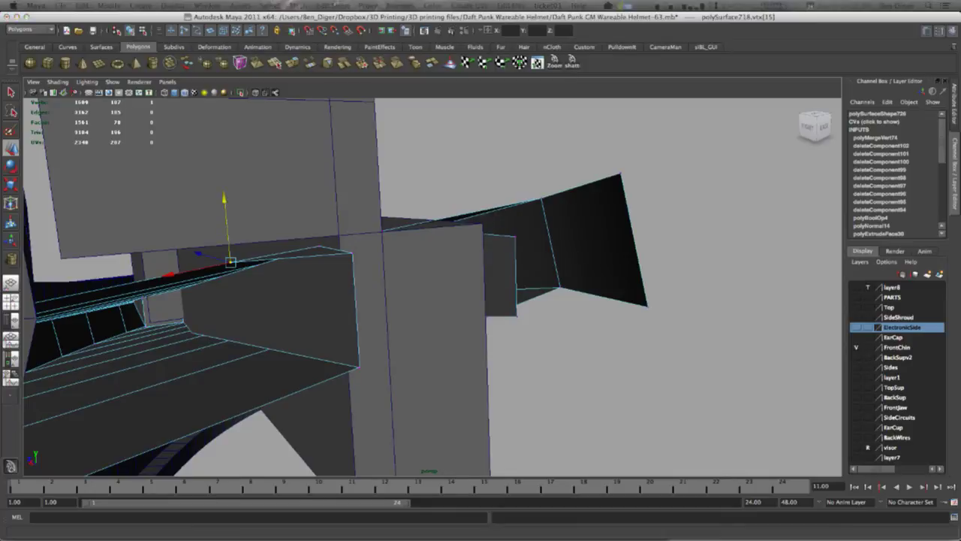
Delete the strip's broad face spanning from the electronics box's lower corner to the outer arm.
{"action": "left_click_drag", "start_coordinate": [283, 260], "coordinate": [321, 280], "text": "alt"}
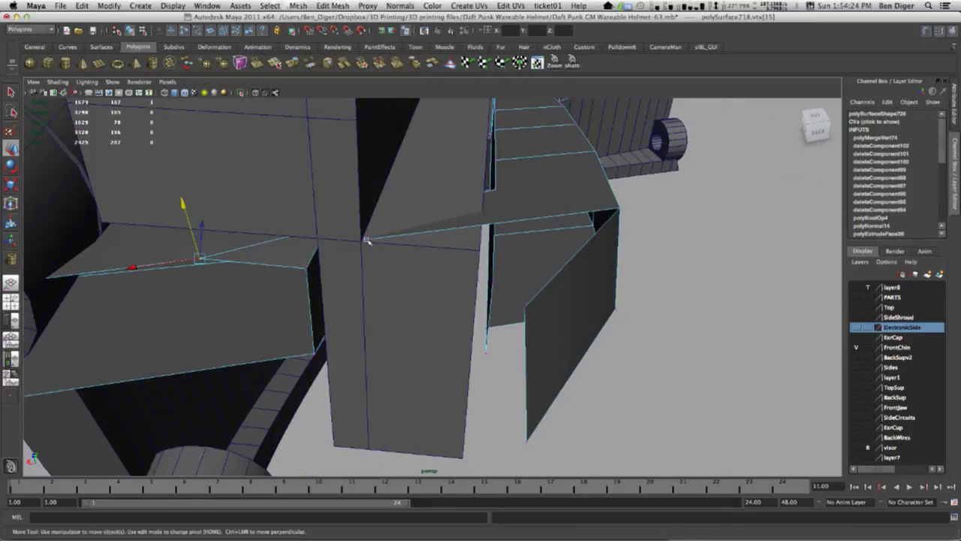
{"action": "key", "text": "4"}
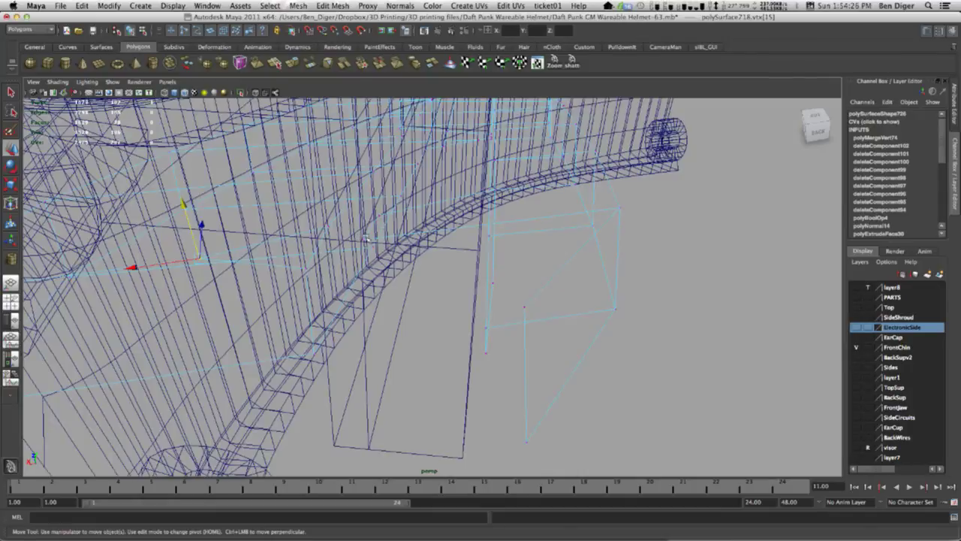
{"action": "left_click", "coordinate": [378, 215], "text": "shift"}
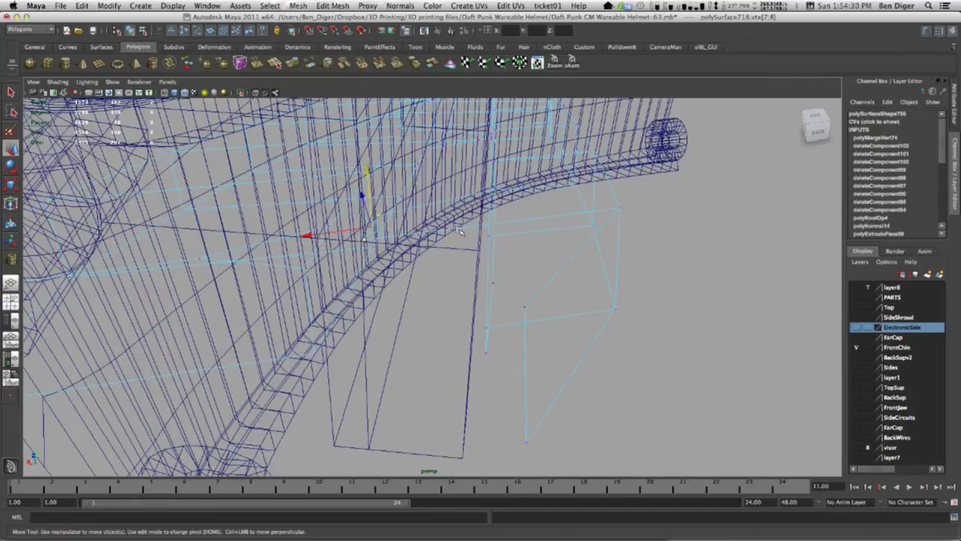
{"action": "right_click_drag", "start_coordinate": [466, 227], "coordinate": [467, 248]}
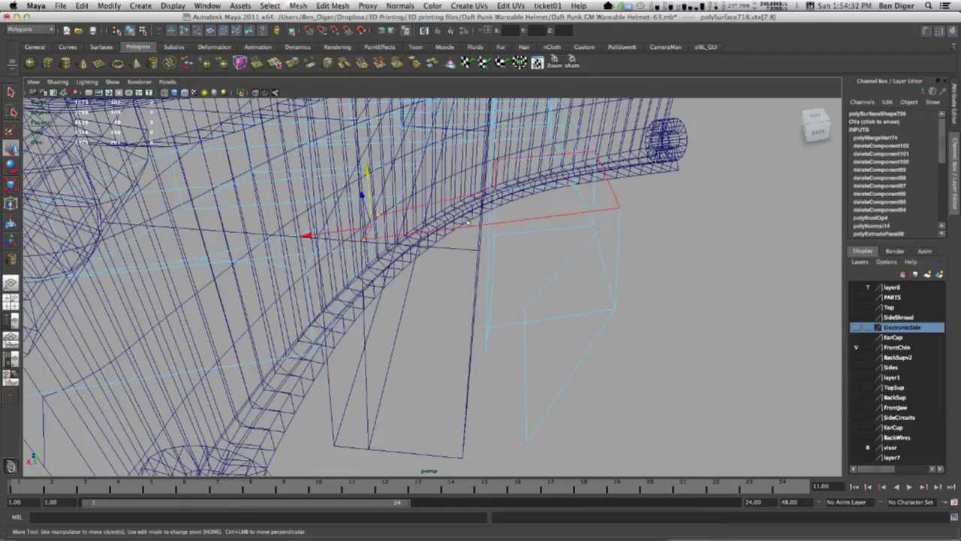
{"action": "left_click", "coordinate": [466, 221]}
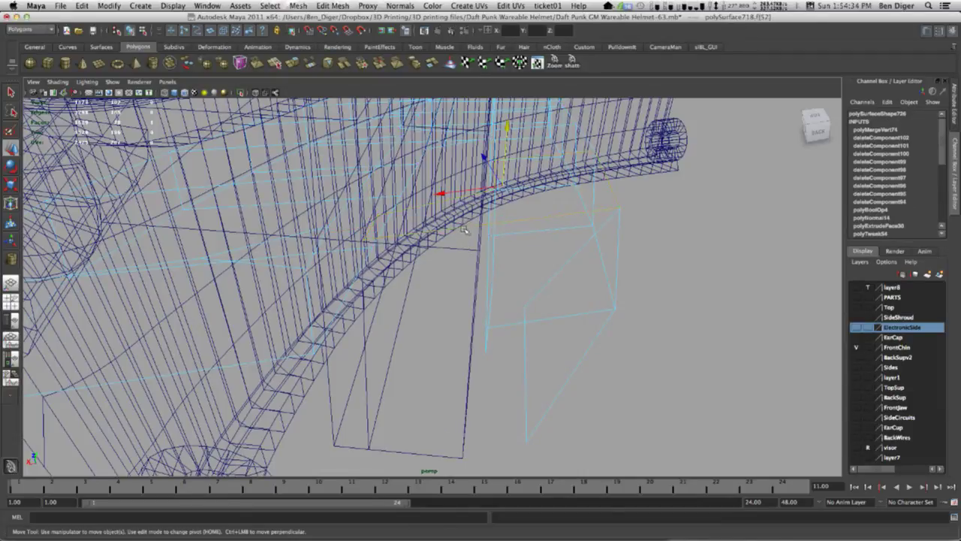
{"action": "right_click", "coordinate": [464, 230]}
{"action": "left_click", "coordinate": [438, 229]}
{"action": "left_click", "coordinate": [381, 245]}
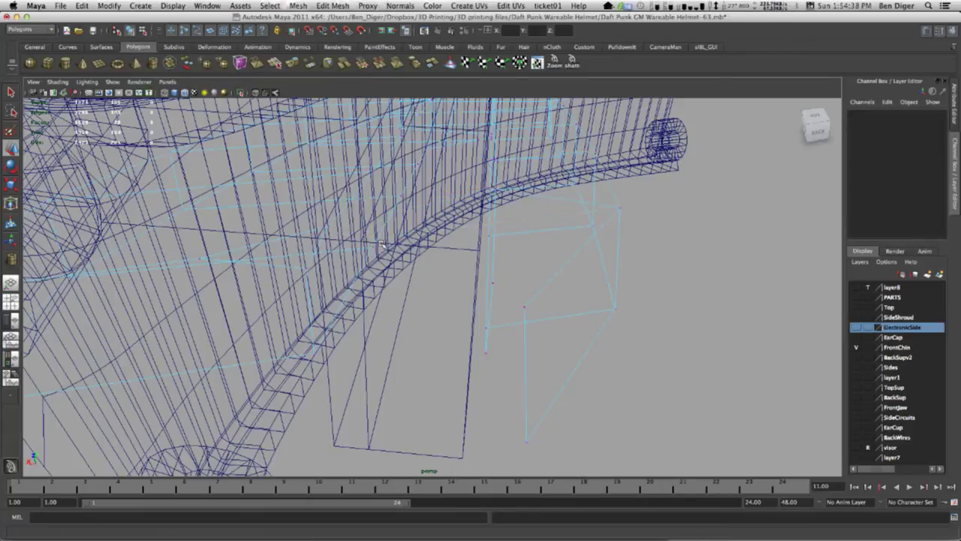
{"action": "key", "text": "5"}
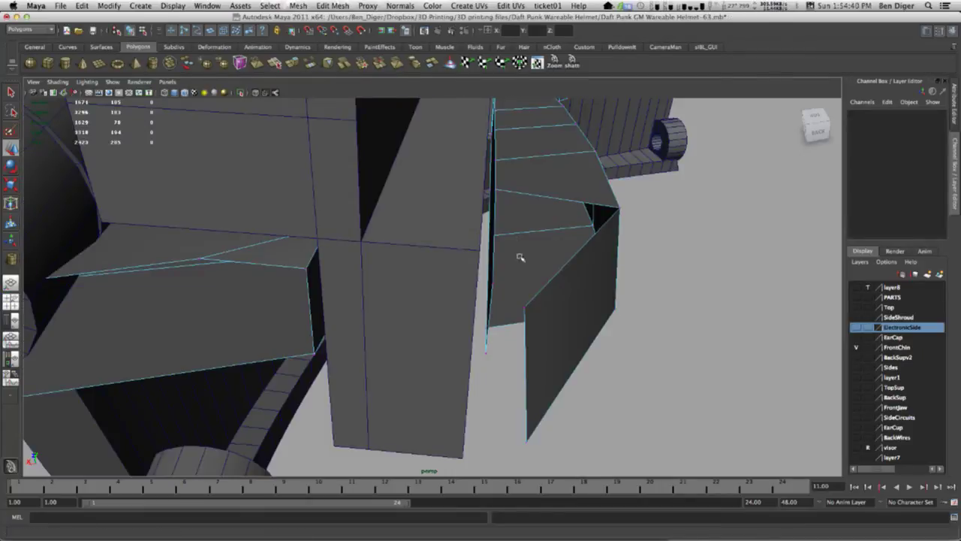
Extrude the open end edge of the outer arm's side wall across the front of the electronics box.
{"action": "left_click_drag", "start_coordinate": [520, 257], "coordinate": [501, 271], "text": "alt"}
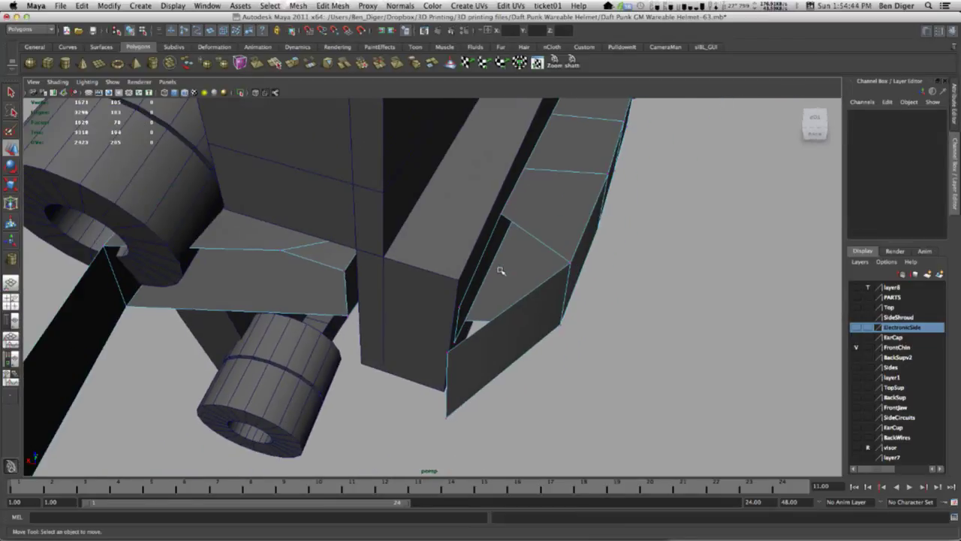
{"action": "left_click_drag", "start_coordinate": [415, 332], "coordinate": [591, 254], "text": "alt"}
{"action": "right_click_drag", "start_coordinate": [565, 235], "coordinate": [526, 255]}
{"action": "left_click", "coordinate": [528, 255]}
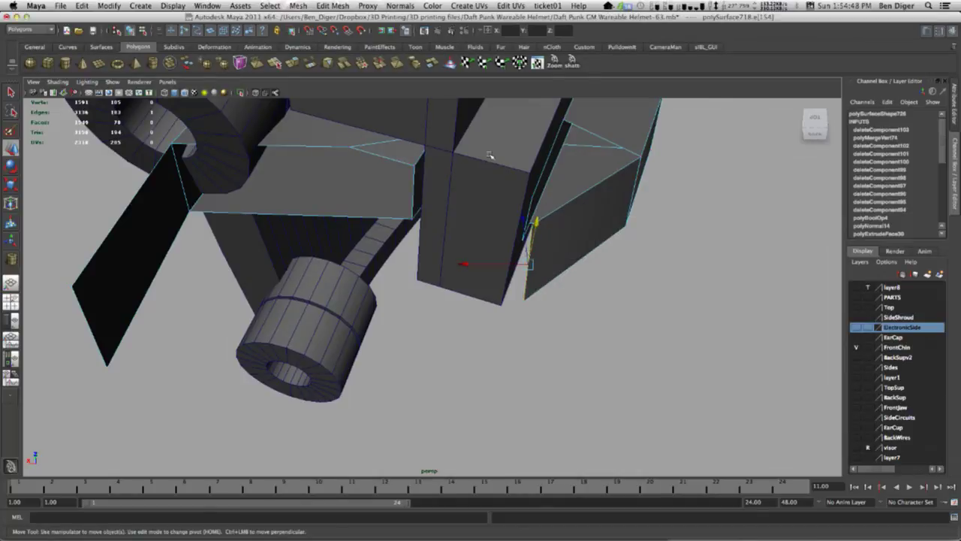
{"action": "left_click", "coordinate": [292, 66]}
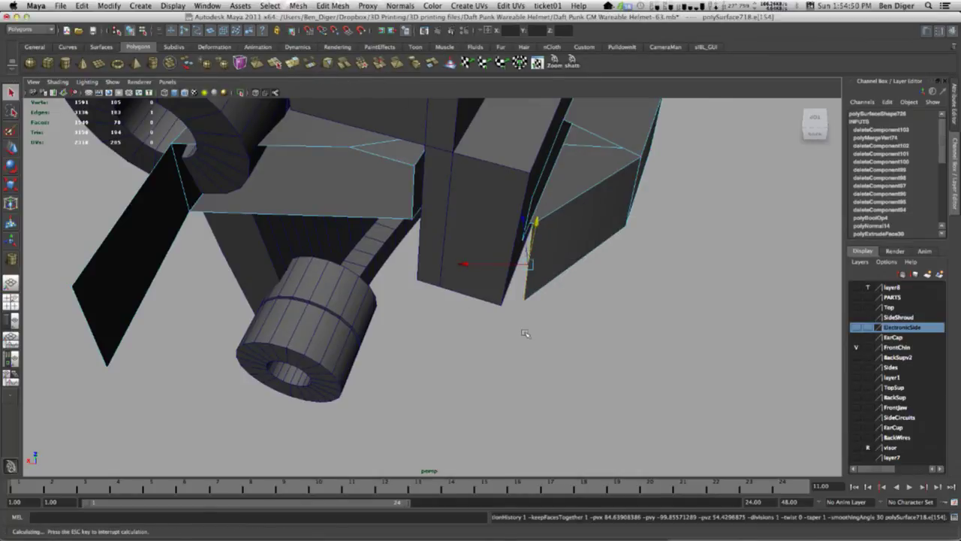
{"action": "left_click_drag", "start_coordinate": [491, 292], "coordinate": [344, 382]}
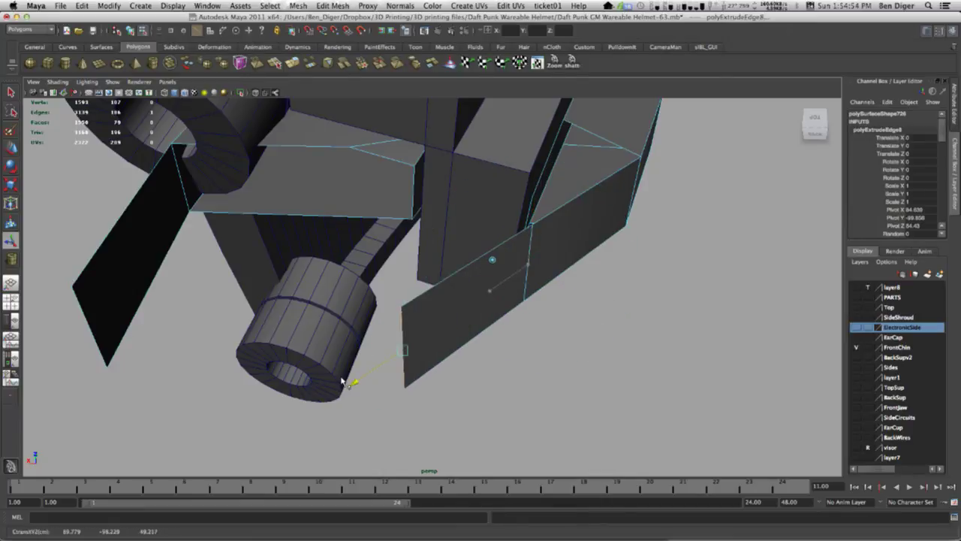
{"action": "middle_click_drag", "start_coordinate": [107, 321], "coordinate": [301, 318], "text": "alt"}
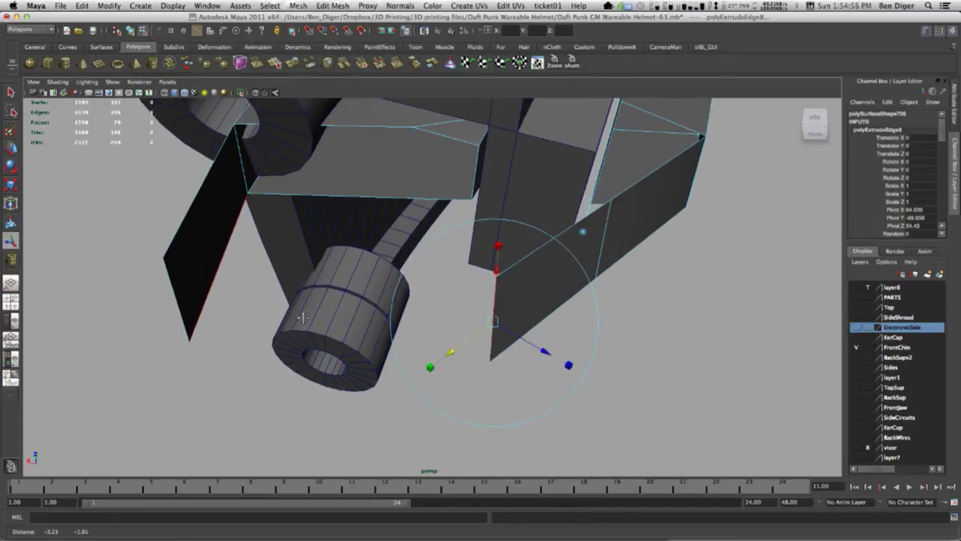
{"action": "left_click_drag", "start_coordinate": [422, 378], "coordinate": [547, 379], "text": "alt"}
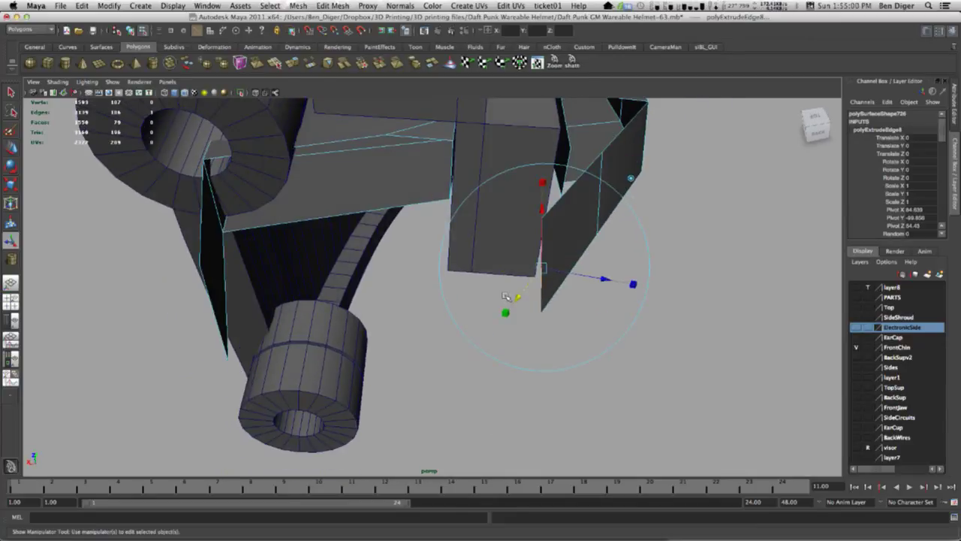
{"action": "middle_click_drag", "start_coordinate": [573, 295], "coordinate": [518, 354], "text": "alt"}
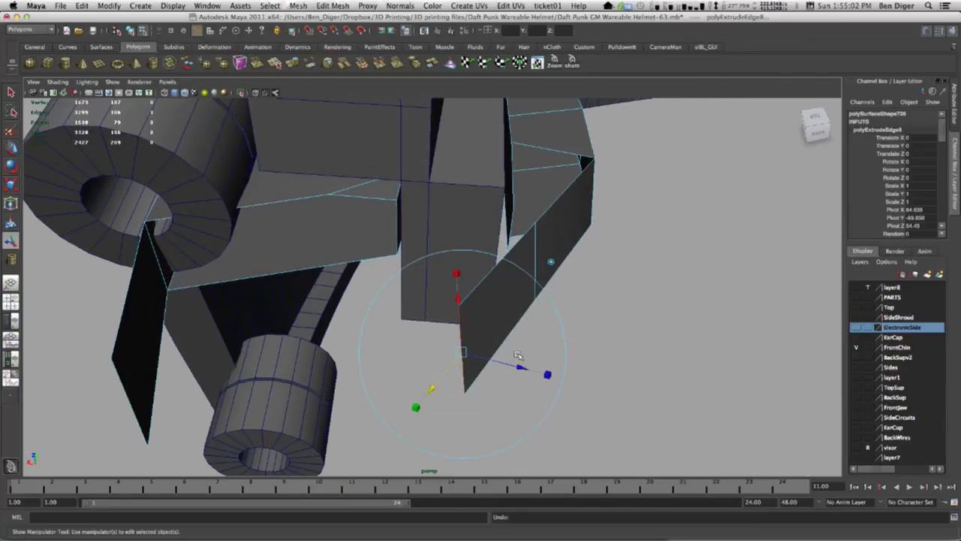
Undo the slot cleanup edits, stepping back and forward through the history to the strip's state right after the box was subtracted.
{"action": "key", "text": "z"}
{"action": "key", "text": "z"}
{"action": "key", "text": "z"}
{"action": "key", "text": "z"}
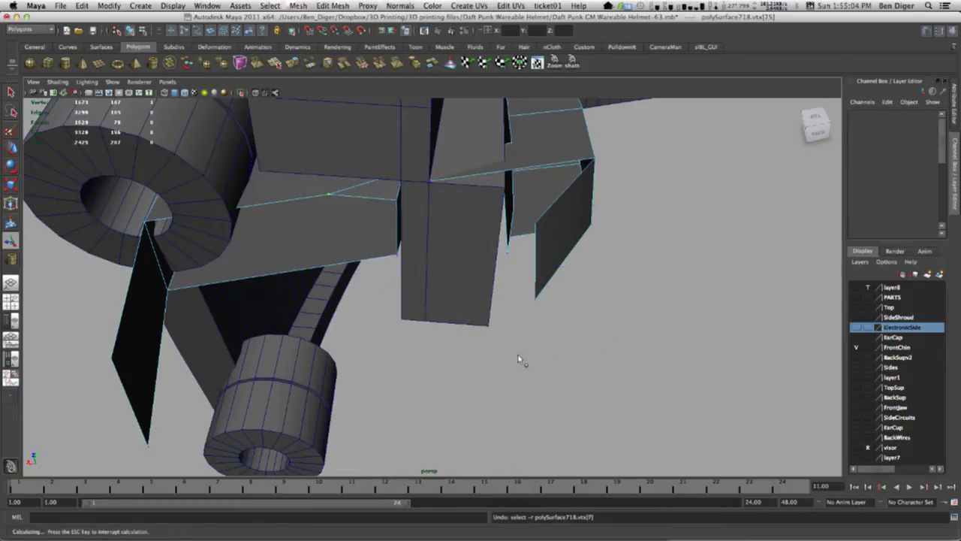
{"action": "key", "text": "z"}
{"action": "key", "text": "z"}
{"action": "key", "text": "z"}
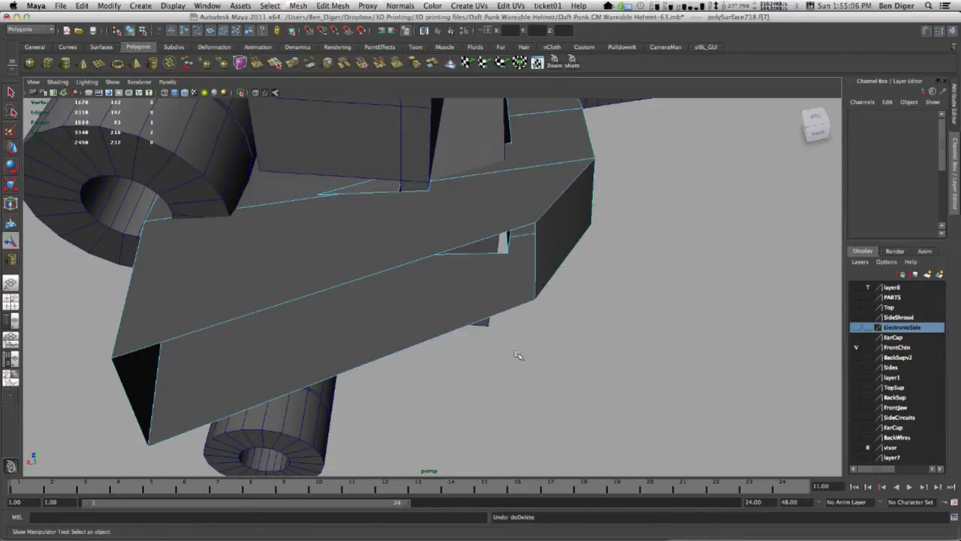
{"action": "key", "text": "z"}
{"action": "key", "text": "z"}
{"action": "key", "text": "z"}
{"action": "key", "text": "z"}
{"action": "key", "text": "z"}
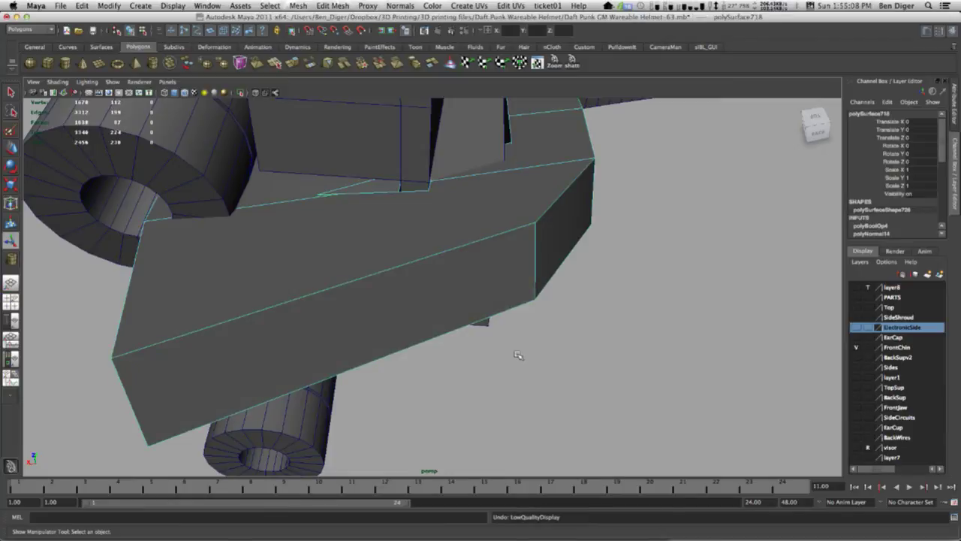
{"action": "key", "text": "z"}
{"action": "key", "text": "z"}
{"action": "key", "text": "z"}
{"action": "key", "text": "z"}
{"action": "key", "text": "z"}
{"action": "key", "text": "z"}
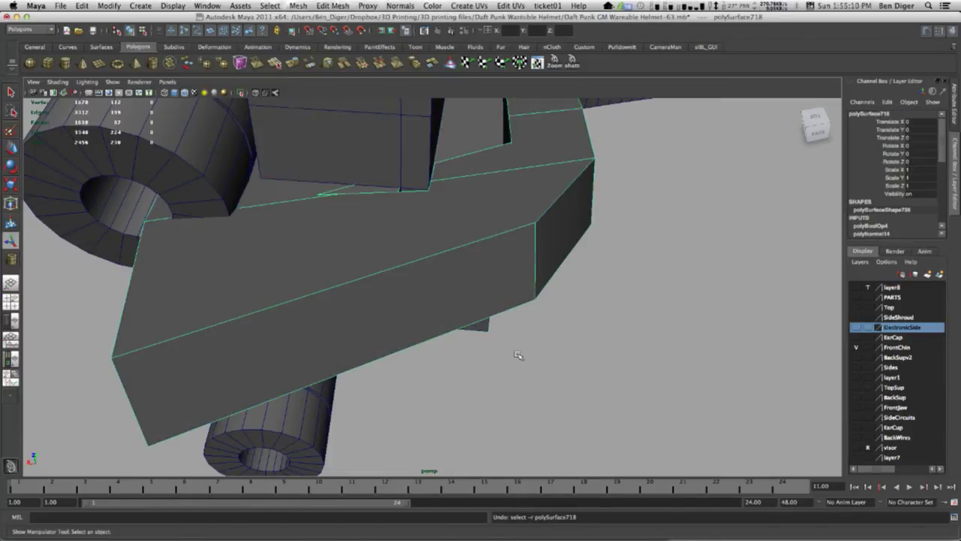
{"action": "key", "text": "z"}
{"action": "key", "text": "z"}
{"action": "key", "text": "z"}
{"action": "key", "text": "z"}
{"action": "key", "text": "z"}
{"action": "key", "text": "z"}
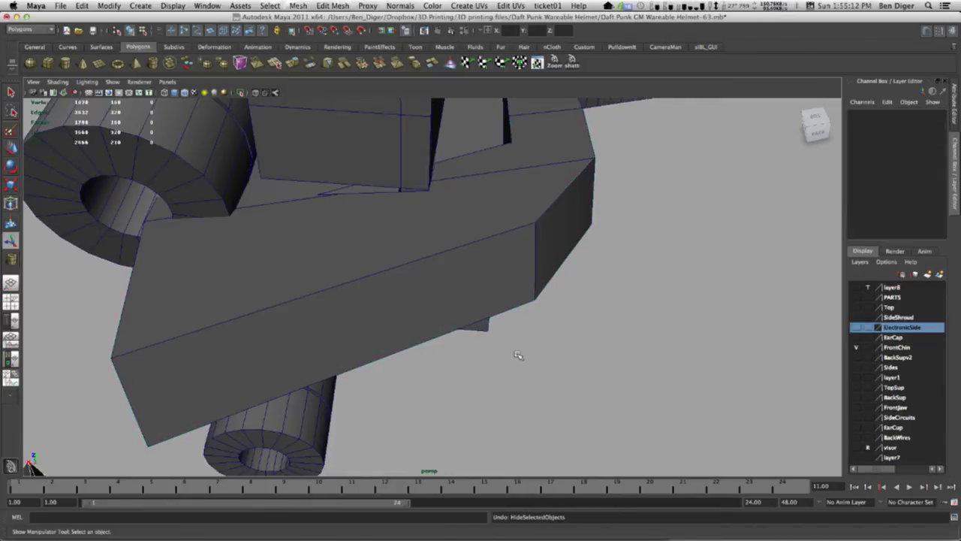
{"action": "key", "text": "z"}
{"action": "key", "text": "z"}
{"action": "key", "text": "z"}
{"action": "key", "text": "z"}
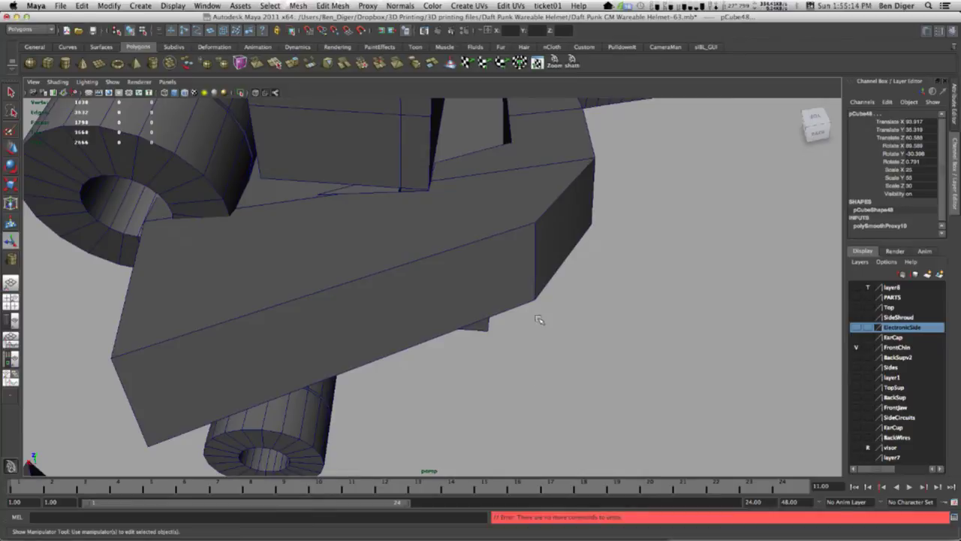
{"action": "key", "text": "shift+z"}
{"action": "key", "text": "shift+z"}
{"action": "key", "text": "shift+z"}
{"action": "key", "text": "shift+z"}
{"action": "key", "text": "shift+z"}
{"action": "key", "text": "shift+z"}
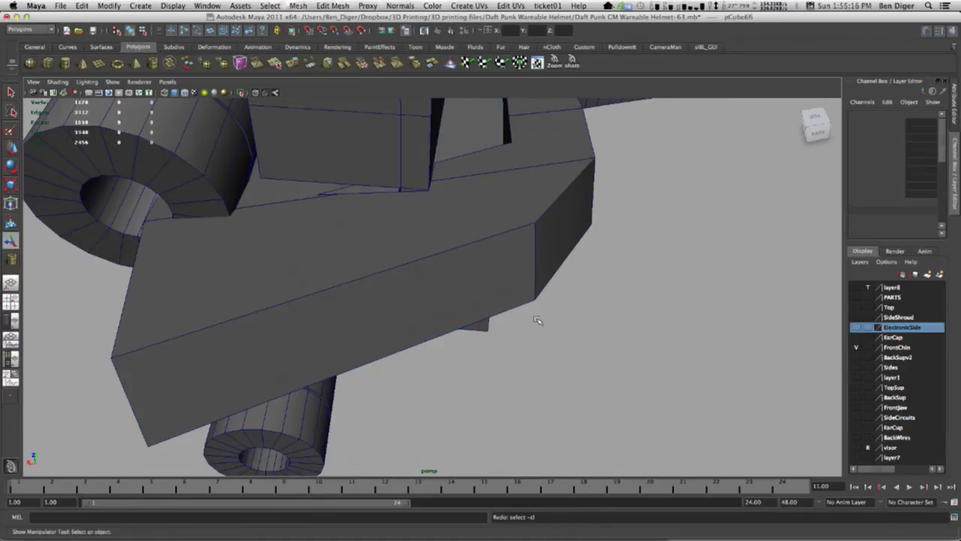
{"action": "key", "text": "shift+z"}
{"action": "key", "text": "shift+z"}
{"action": "key", "text": "shift+z"}
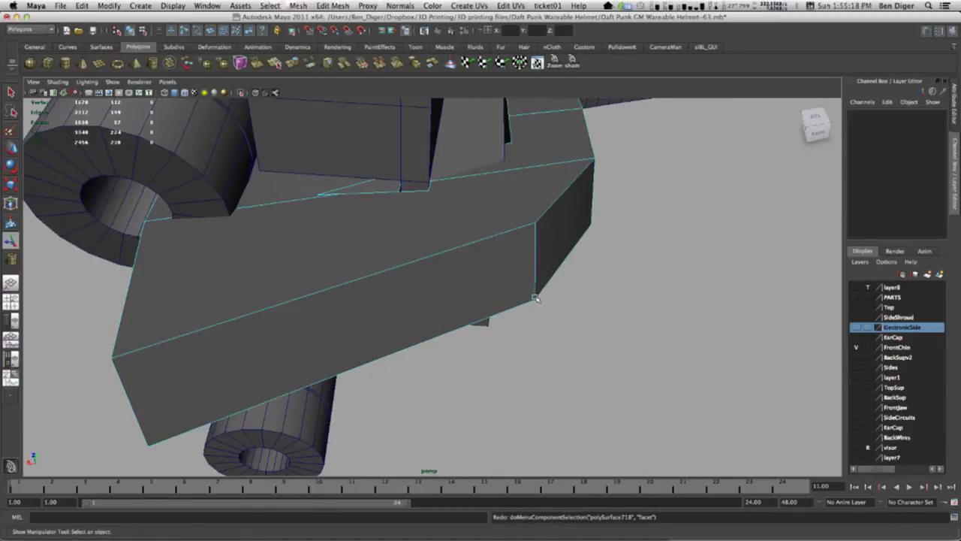
{"action": "key", "text": "shift+z"}
{"action": "key", "text": "shift+z"}
{"action": "key", "text": "shift+z"}
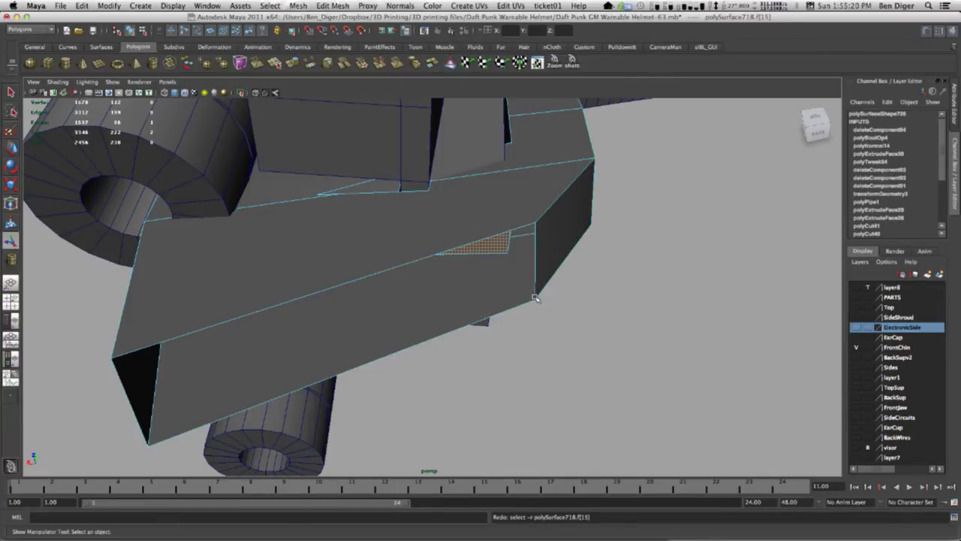
{"action": "key", "text": "z"}
{"action": "key", "text": "z"}
{"action": "key", "text": "z"}
{"action": "key", "text": "z"}
{"action": "key", "text": "z"}
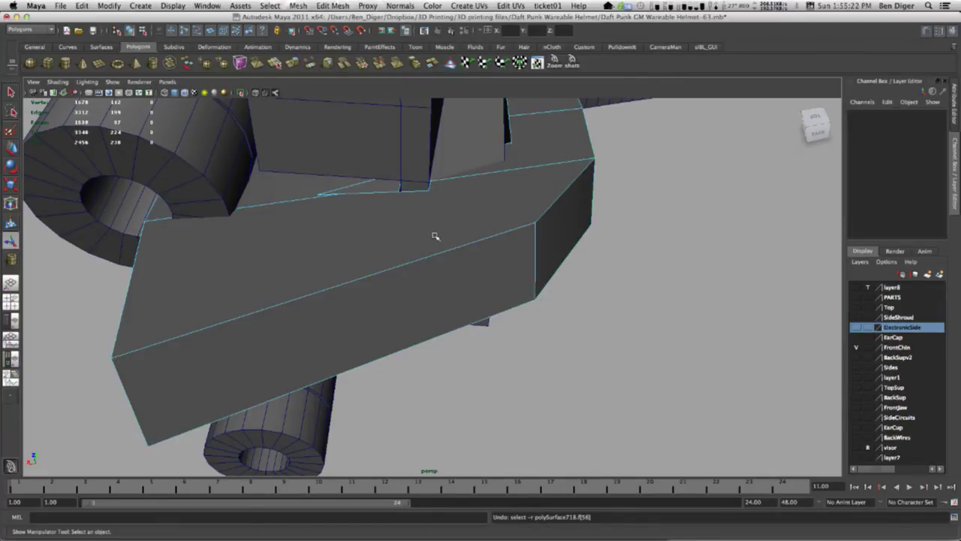
Duplicate the electronics box and slide one copy along the slot toward the strip's open end, to about Z 67.
{"action": "right_click_drag", "start_coordinate": [434, 236], "coordinate": [481, 223]}
{"action": "left_click", "coordinate": [449, 134]}
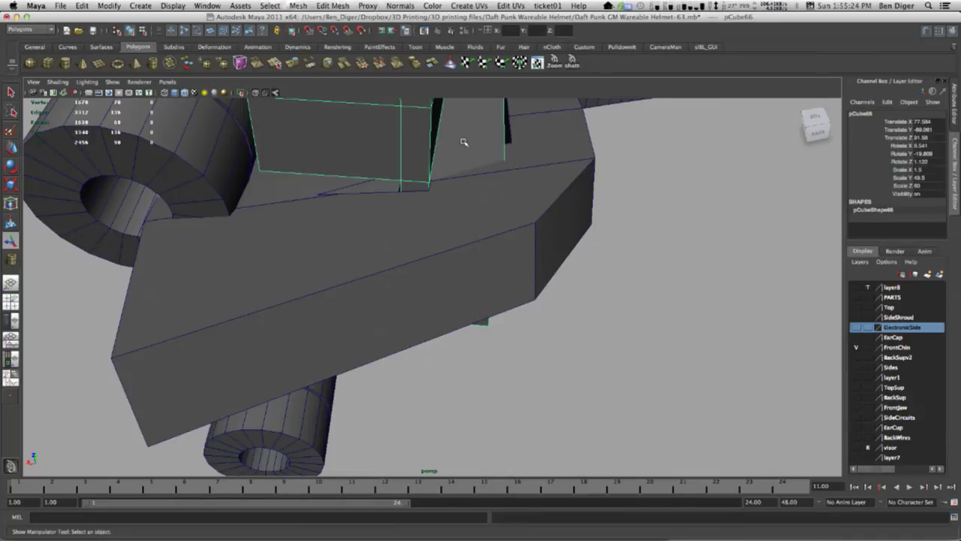
{"action": "right_click_drag", "start_coordinate": [464, 142], "coordinate": [453, 227], "text": "alt"}
{"action": "left_click_drag", "start_coordinate": [488, 215], "coordinate": [373, 216], "text": "alt"}
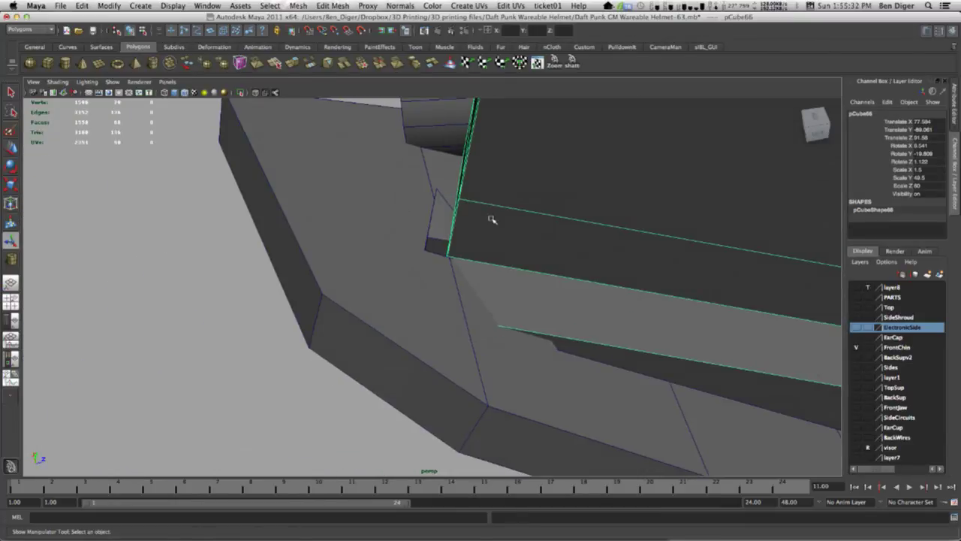
{"action": "key", "text": "f"}
{"action": "key", "text": "super+z"}
{"action": "key", "text": "super+z"}
{"action": "key", "text": "super+z"}
{"action": "key", "text": "super+z"}
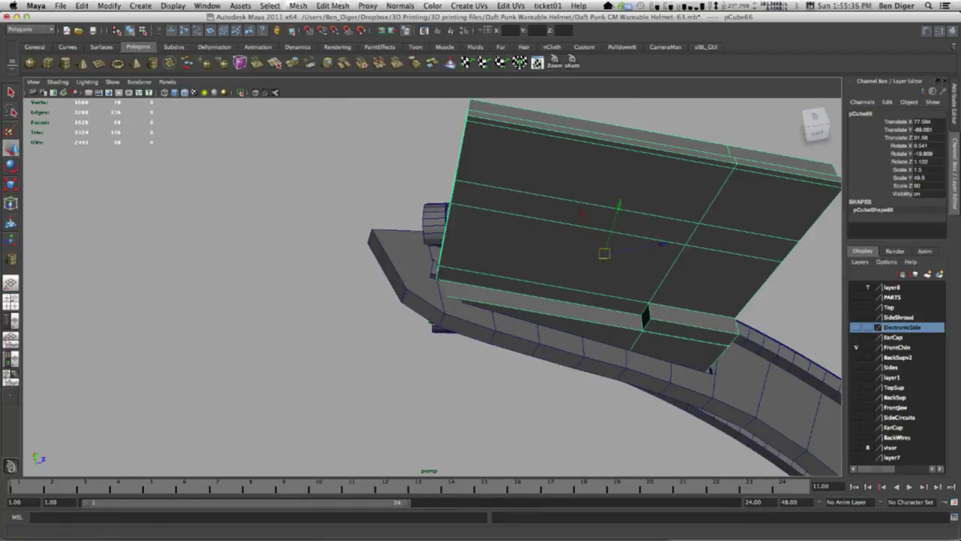
{"action": "key", "text": "super+z"}
{"action": "left_click_drag", "start_coordinate": [669, 262], "coordinate": [596, 237]}
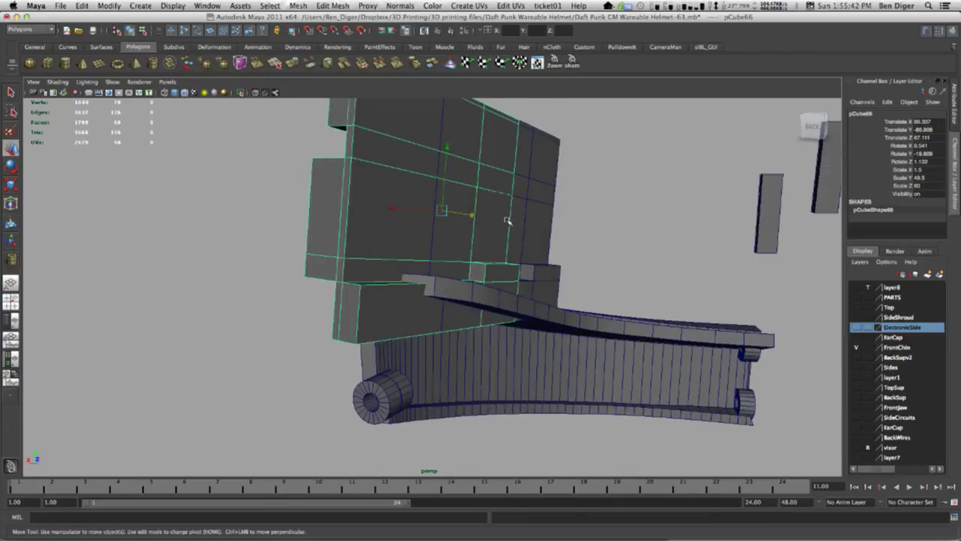
Rotate the shifted box copy to about 12.09 degrees in X and raise it slightly so it passes through the strip's end.
{"action": "key", "text": "e"}
{"action": "left_click_drag", "start_coordinate": [394, 165], "coordinate": [398, 157]}
{"action": "key", "text": "w"}
{"action": "left_click_drag", "start_coordinate": [446, 190], "coordinate": [448, 177]}
{"action": "left_click_drag", "start_coordinate": [487, 247], "coordinate": [463, 276], "text": "alt"}
Subtract the shifted box copy from the curved strip with a Boolean difference.
{"action": "left_click", "coordinate": [454, 277]}
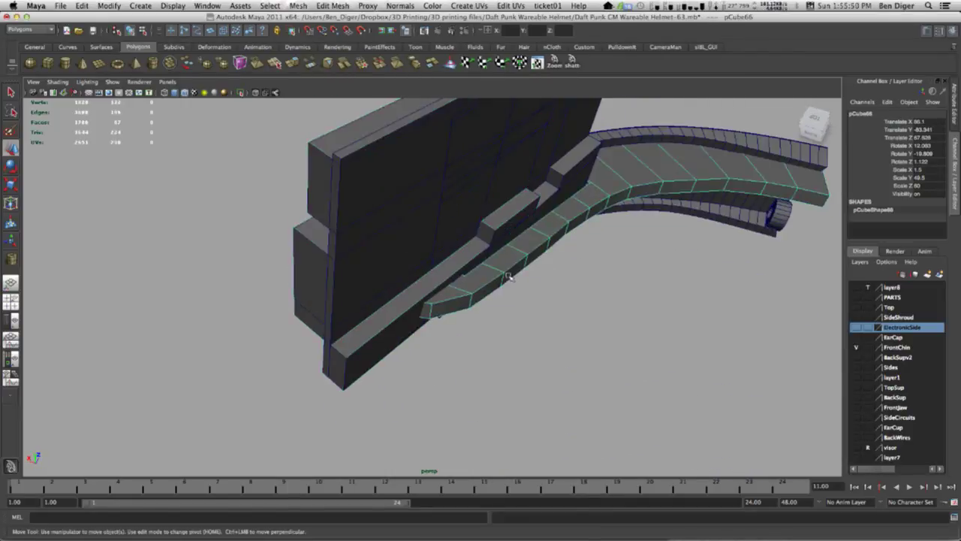
{"action": "left_click", "coordinate": [354, 277]}
{"action": "left_click", "coordinate": [298, 6]}
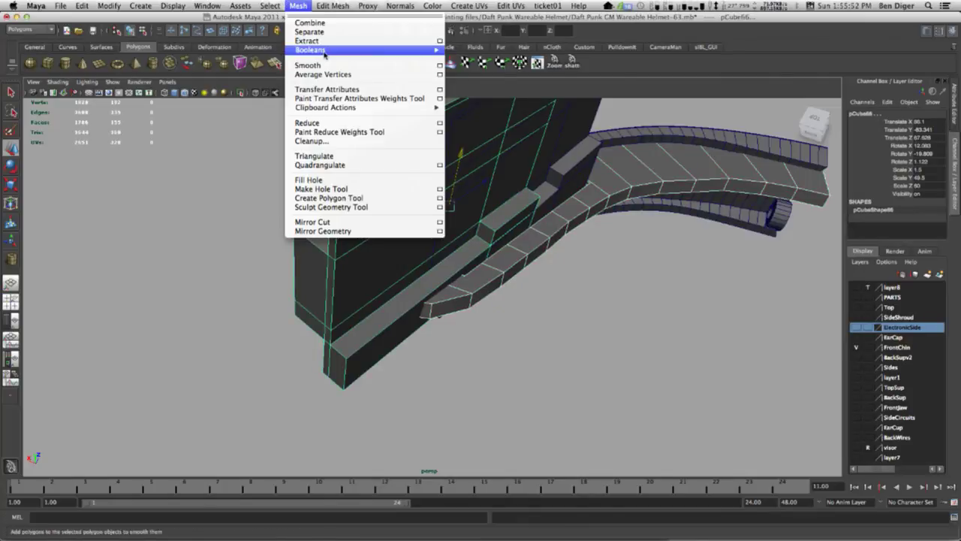
{"action": "mouse_move", "coordinate": [421, 50]}
{"action": "left_click", "coordinate": [493, 69]}
{"action": "left_click_drag", "start_coordinate": [488, 248], "coordinate": [491, 273], "text": "alt"}
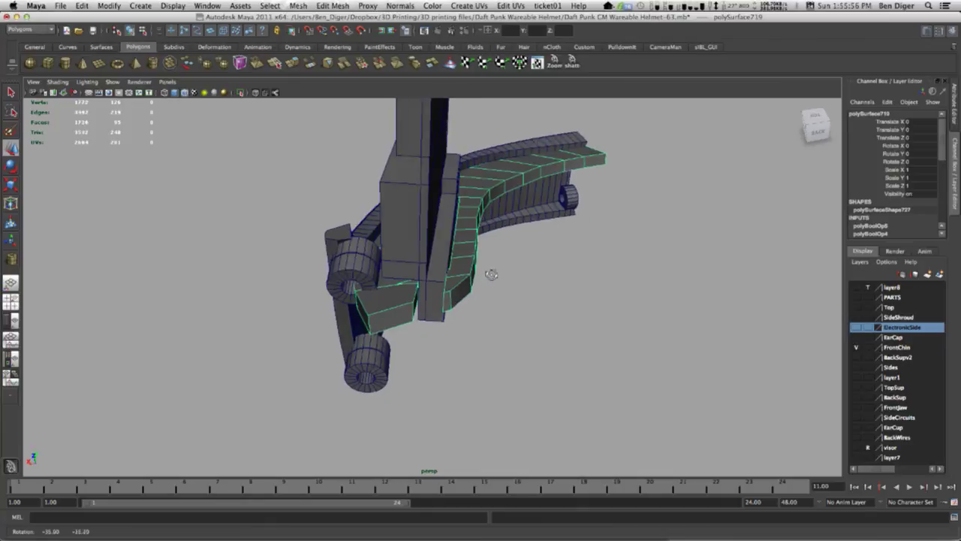
Isolate the cut curved strip and examine its slot and leftover faces from above and below.
{"action": "key", "text": "w"}
{"action": "left_click", "coordinate": [427, 265]}
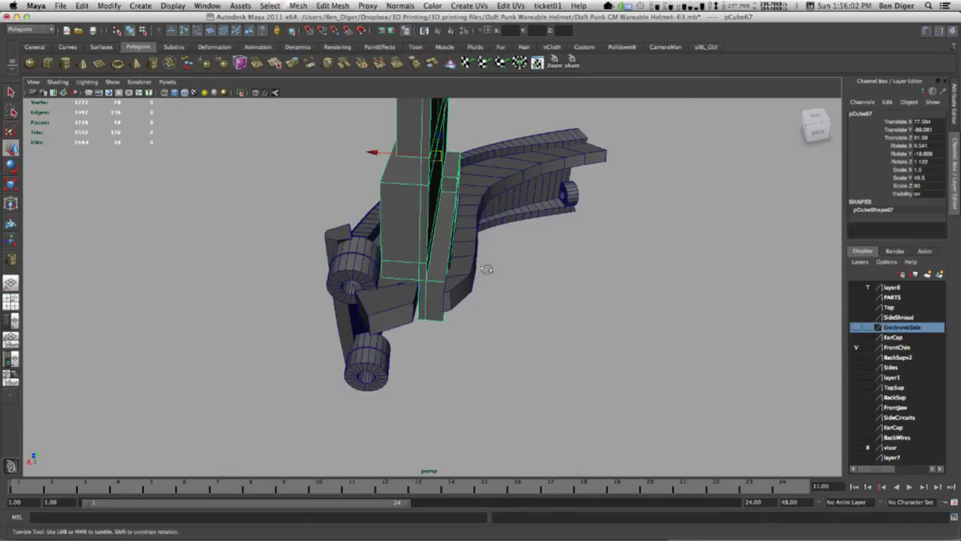
{"action": "left_click_drag", "start_coordinate": [487, 269], "coordinate": [465, 276], "text": "alt"}
{"action": "left_click", "coordinate": [472, 283]}
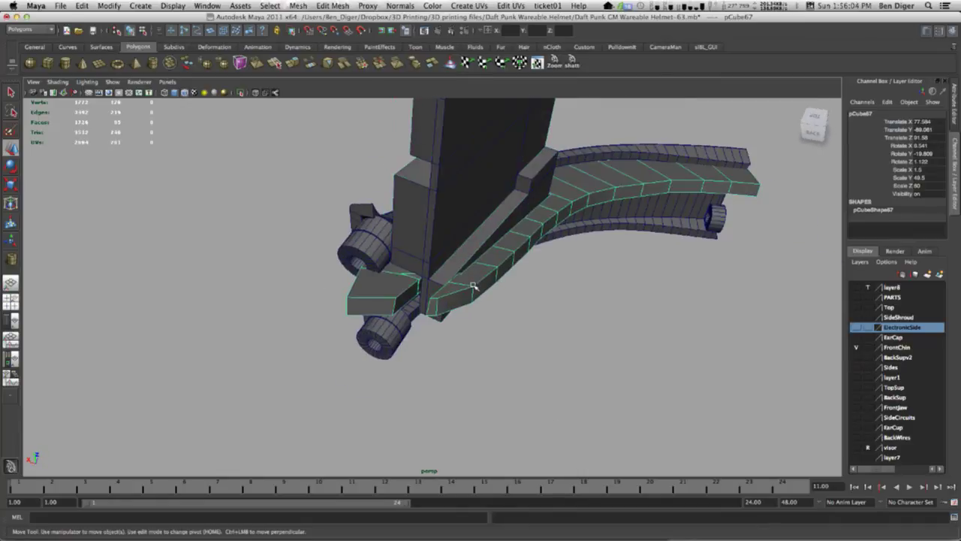
{"action": "left_click", "coordinate": [238, 92]}
{"action": "left_click_drag", "start_coordinate": [528, 270], "coordinate": [377, 300], "text": "alt"}
{"action": "scroll", "coordinate": [376, 302], "scroll_direction": "up", "scroll_amount": 3}
{"action": "middle_click_drag", "start_coordinate": [343, 321], "coordinate": [470, 309], "text": "alt"}
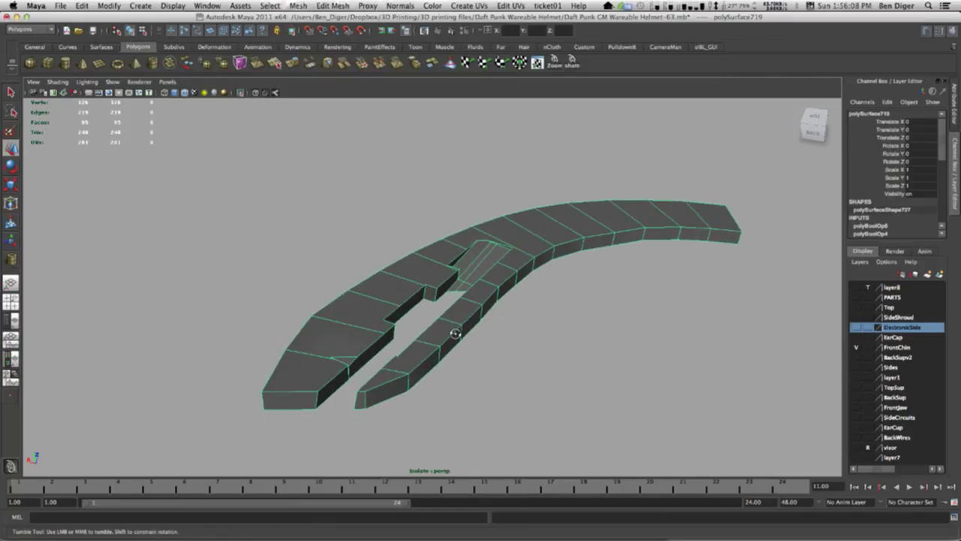
{"action": "left_click_drag", "start_coordinate": [455, 333], "coordinate": [297, 396], "text": "alt"}
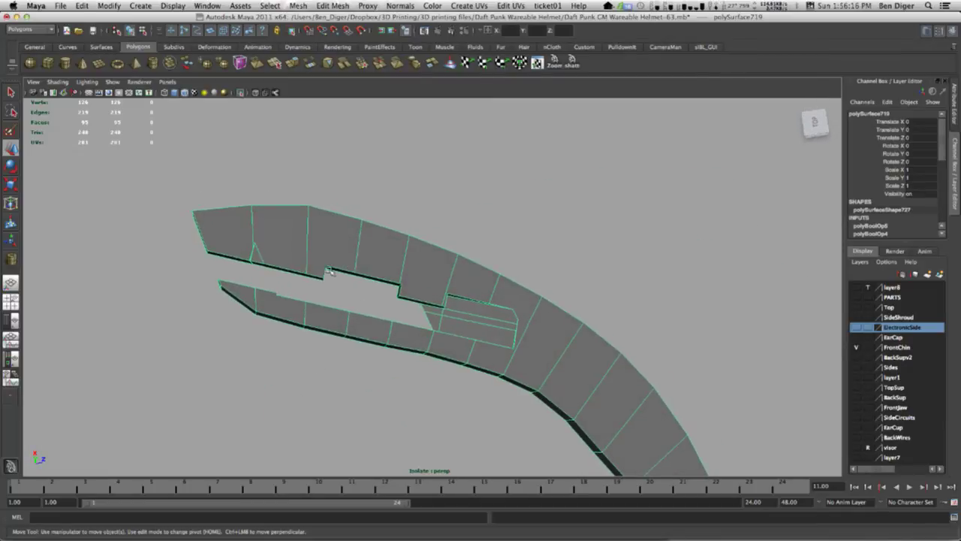
Examine the curved strip's slot and leftover faces from several angles, both isolated and together with the surrounding helmet parts.
{"action": "left_click_drag", "start_coordinate": [351, 275], "coordinate": [434, 238], "text": "alt"}
{"action": "left_click", "coordinate": [242, 92]}
{"action": "scroll", "coordinate": [351, 283], "scroll_direction": "up", "scroll_amount": 3}
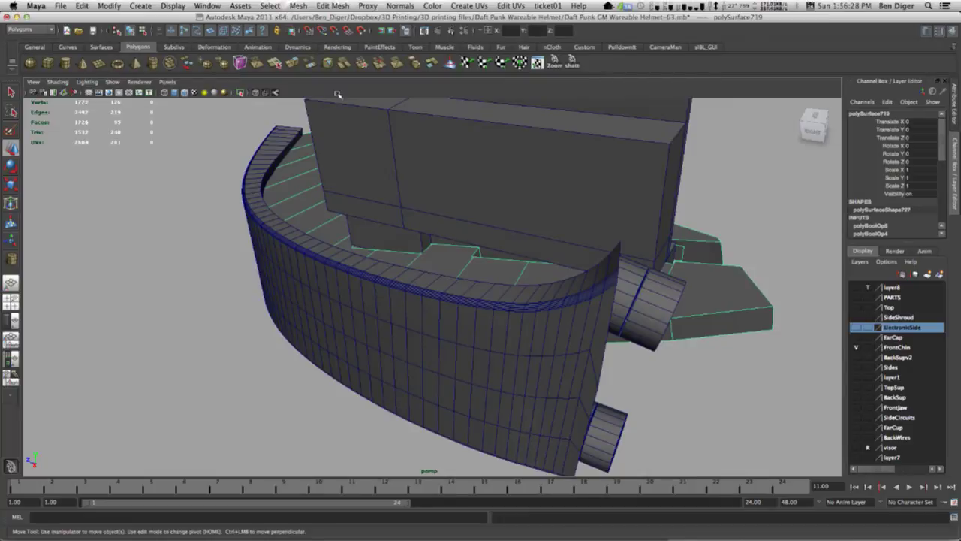
{"action": "left_click", "coordinate": [256, 92]}
{"action": "left_click_drag", "start_coordinate": [325, 144], "coordinate": [386, 266], "text": "alt"}
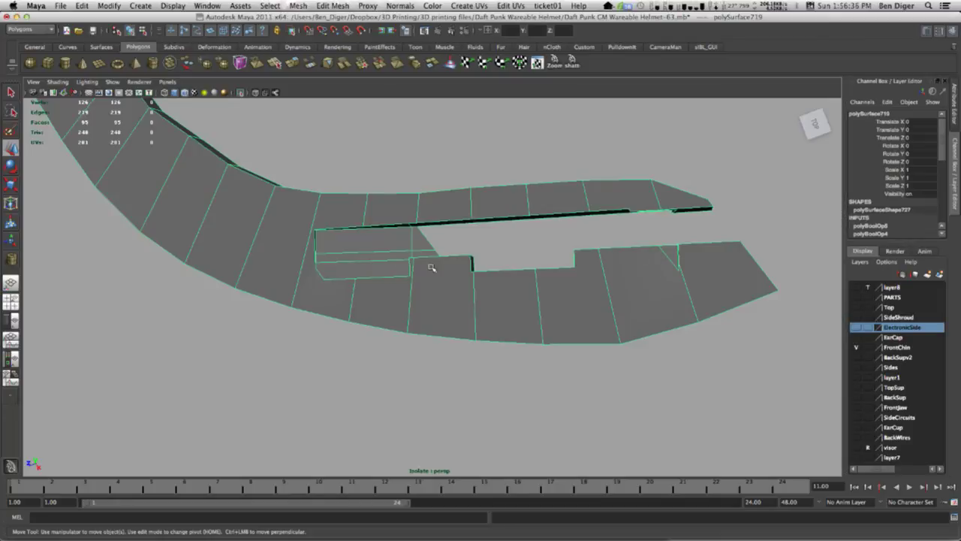
{"action": "left_click_drag", "start_coordinate": [461, 271], "coordinate": [417, 235], "text": "alt"}
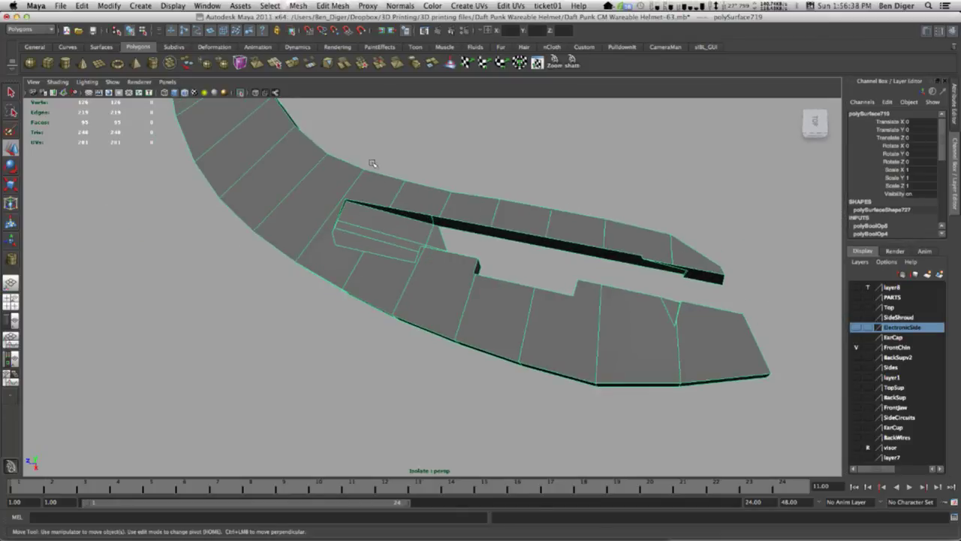
{"action": "left_click_drag", "start_coordinate": [383, 202], "coordinate": [423, 248], "text": "alt"}
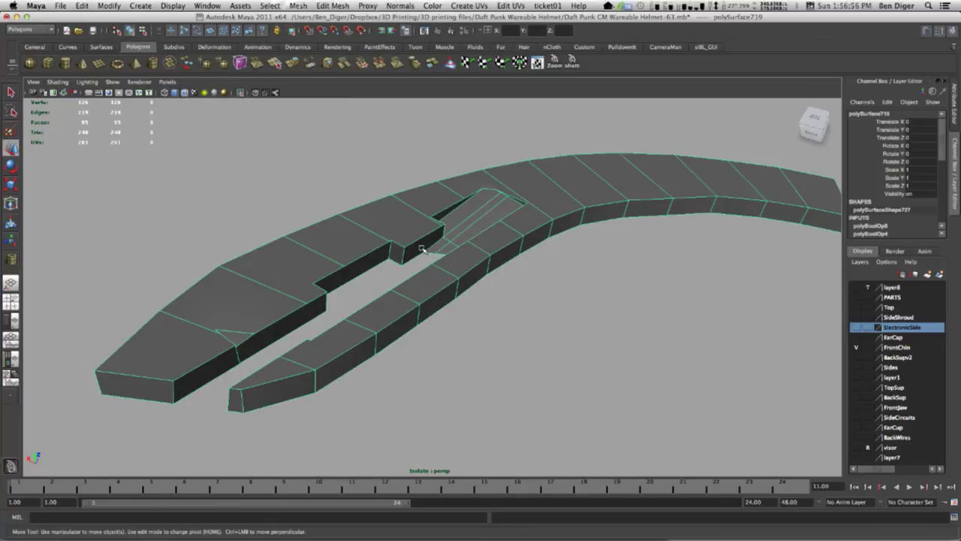
{"action": "left_click_drag", "start_coordinate": [435, 290], "coordinate": [440, 242], "text": "alt"}
{"action": "left_click", "coordinate": [240, 92]}
{"action": "right_click_drag", "start_coordinate": [440, 243], "coordinate": [433, 273], "text": "alt"}
{"action": "left_click_drag", "start_coordinate": [433, 273], "coordinate": [425, 303], "text": "alt"}
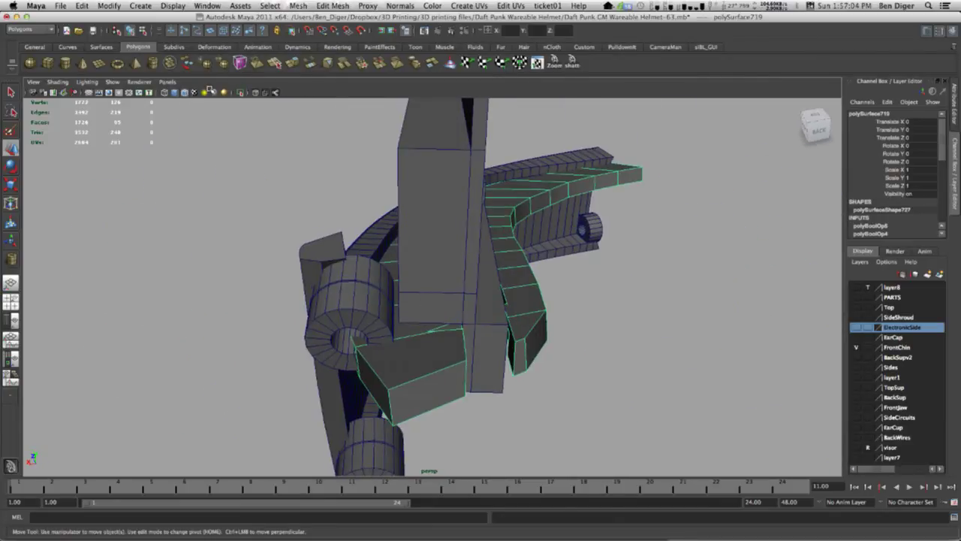
{"action": "left_click", "coordinate": [240, 91]}
Merge the overlapping vertices at the inner tip of the leftover triangle near the strip's open end.
{"action": "key", "text": "3"}
{"action": "left_click_drag", "start_coordinate": [481, 349], "coordinate": [391, 395], "text": "alt"}
{"action": "right_click_drag", "start_coordinate": [391, 394], "coordinate": [387, 365]}
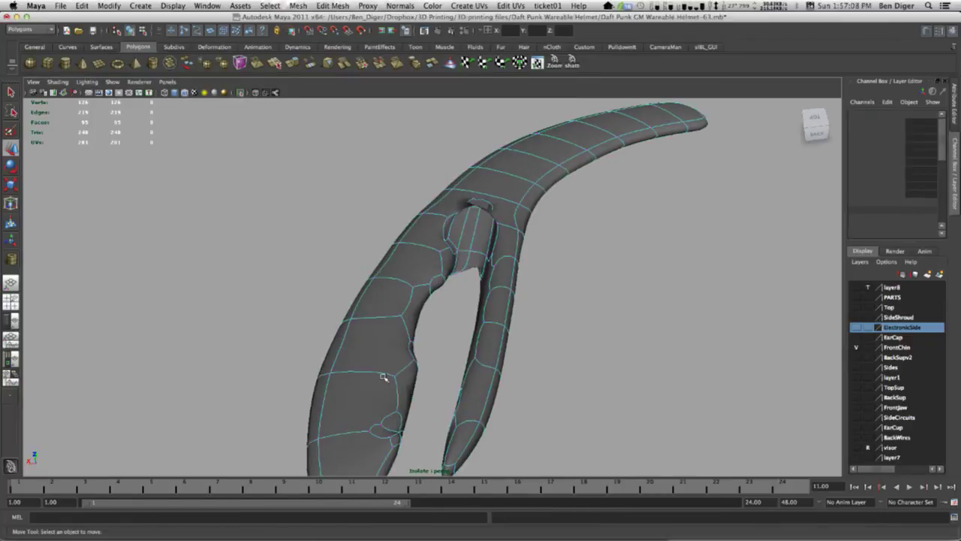
{"action": "middle_click_drag", "start_coordinate": [384, 377], "coordinate": [392, 321], "text": "alt"}
{"action": "key", "text": "1"}
{"action": "scroll", "coordinate": [396, 343], "scroll_direction": "up", "scroll_amount": 10}
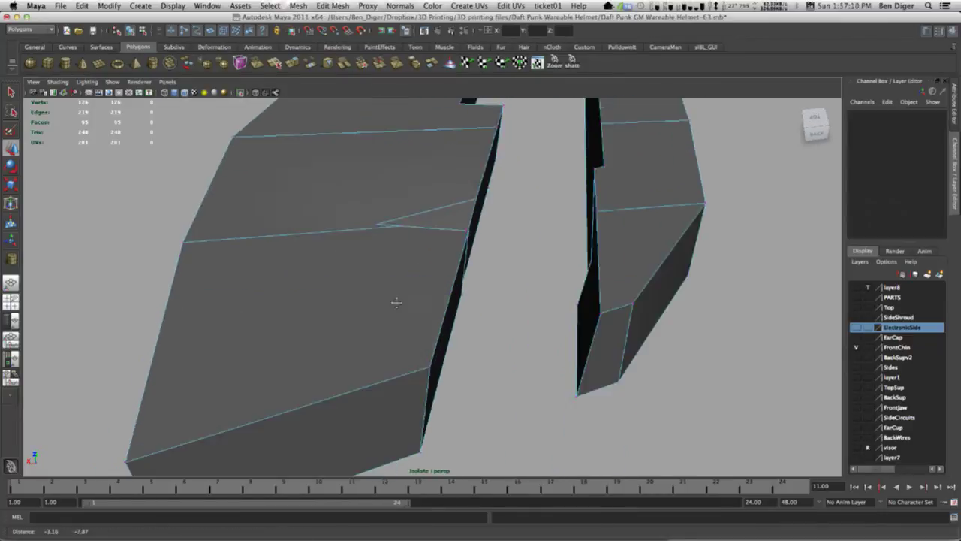
{"action": "left_click", "coordinate": [380, 224]}
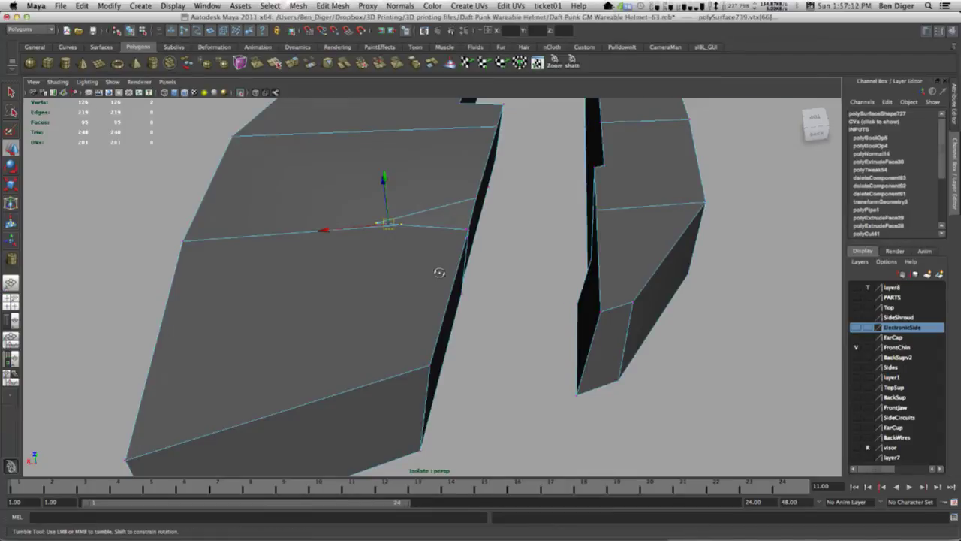
{"action": "left_click_drag", "start_coordinate": [443, 273], "coordinate": [346, 317], "text": "alt"}
{"action": "key", "text": "g"}
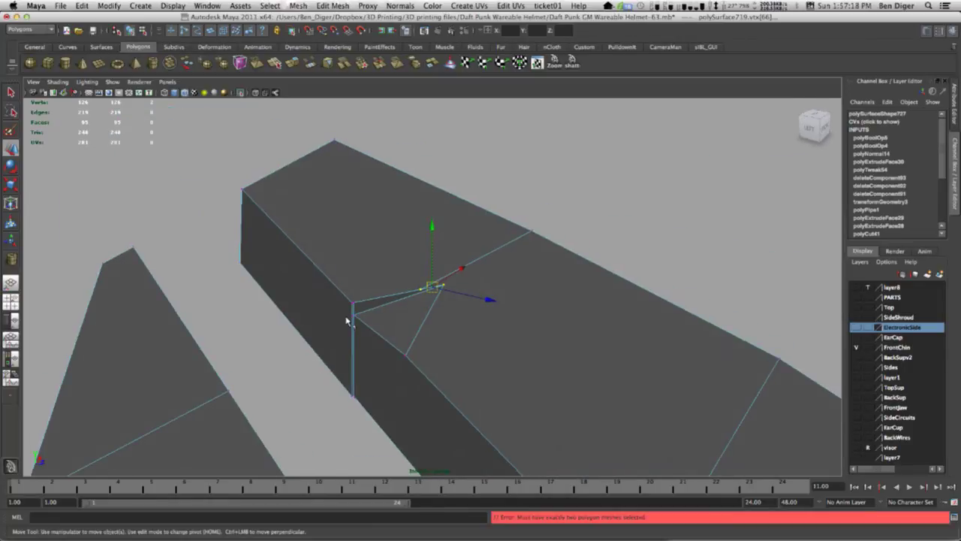
{"action": "left_click", "coordinate": [362, 64]}
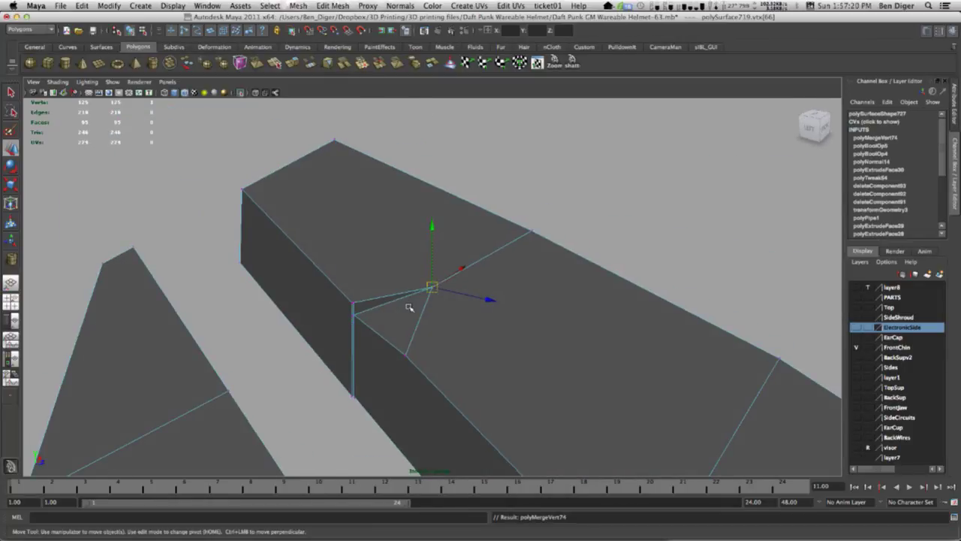
Merge the doubled vertices at the slot-side corner of the leftover triangle and check the strip in smooth preview.
{"action": "left_click_drag", "start_coordinate": [409, 304], "coordinate": [426, 300], "text": "alt"}
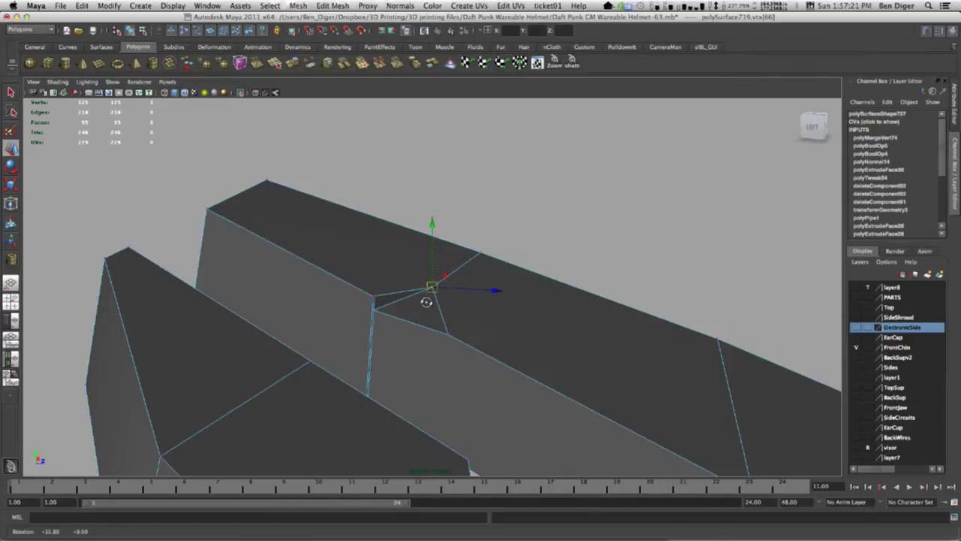
{"action": "left_click", "coordinate": [373, 306]}
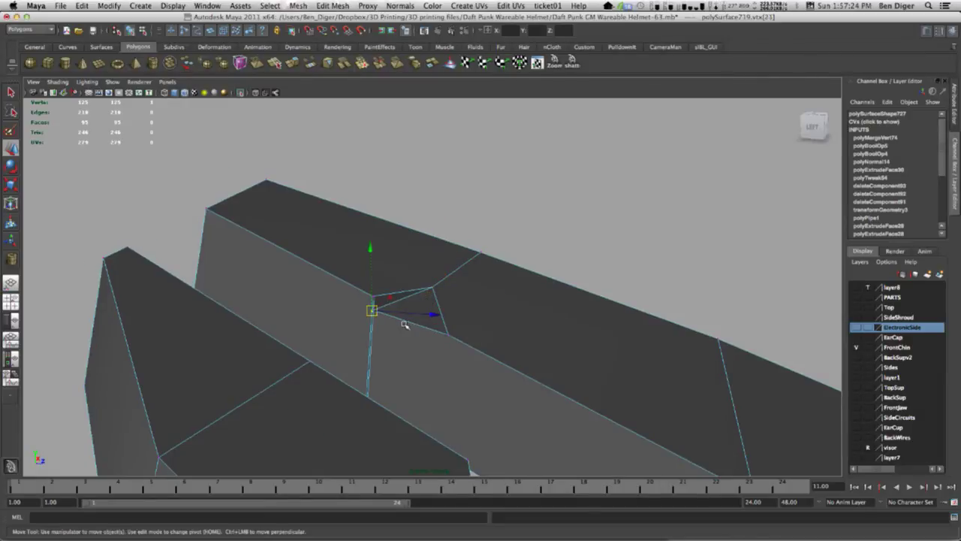
{"action": "scroll", "coordinate": [399, 322], "scroll_direction": "up", "scroll_amount": 3}
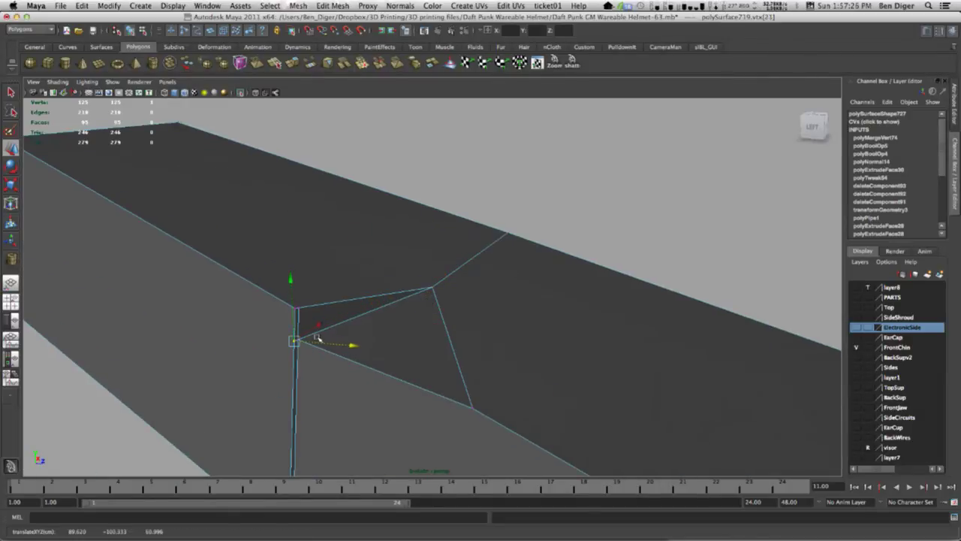
{"action": "left_click_drag", "start_coordinate": [319, 338], "coordinate": [343, 318], "text": "alt"}
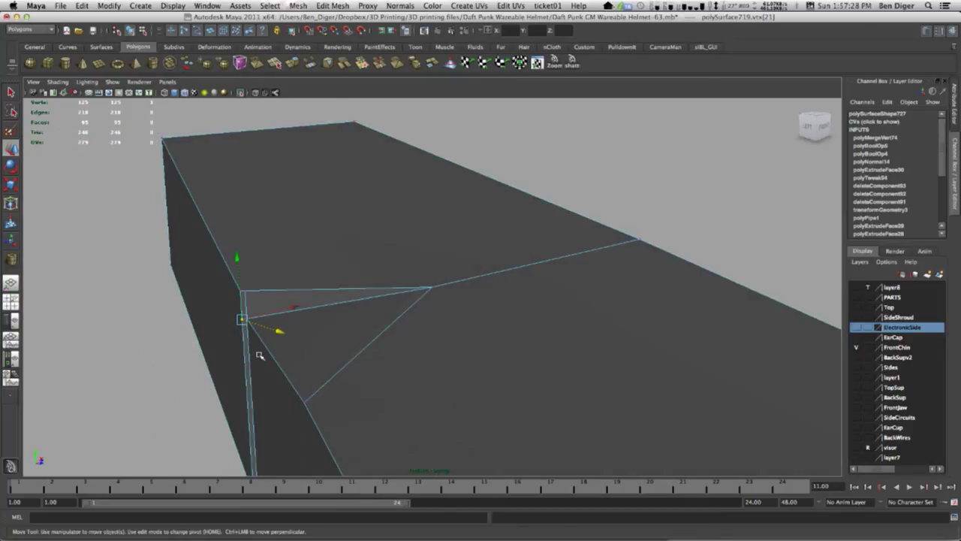
{"action": "left_click_drag", "start_coordinate": [258, 357], "coordinate": [333, 333], "text": "alt"}
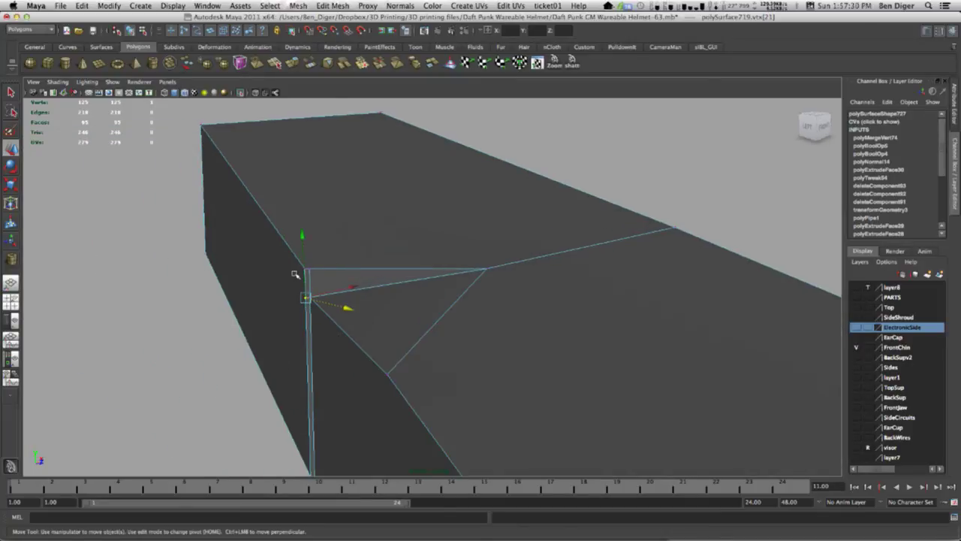
{"action": "mouse_move", "coordinate": [296, 260]}
{"action": "left_mouse_down"}
{"action": "mouse_move", "coordinate": [313, 274]}
{"action": "mouse_move", "coordinate": [297, 307]}
{"action": "left_mouse_up"}
{"action": "key", "text": "g"}
{"action": "key", "text": "g"}
{"action": "left_click_drag", "start_coordinate": [322, 341], "coordinate": [323, 418], "text": "alt"}
{"action": "key", "text": "g"}
{"action": "key", "text": "g"}
{"action": "key", "text": "g"}
{"action": "key", "text": "3"}
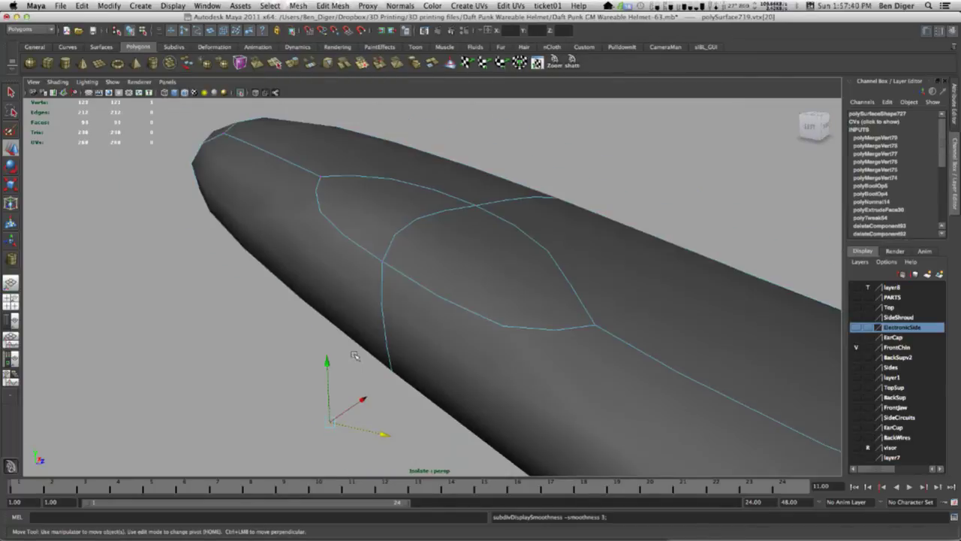
Return the strip to unsmoothed display and merge the remaining close vertices at the slot-edge corner into one.
{"action": "key", "text": "1"}
{"action": "left_click_drag", "start_coordinate": [440, 264], "coordinate": [404, 265], "text": "alt"}
{"action": "left_click_drag", "start_coordinate": [303, 181], "coordinate": [333, 240]}
{"action": "key", "text": "g"}
{"action": "left_click_drag", "start_coordinate": [326, 340], "coordinate": [380, 382], "text": "alt"}
{"action": "scroll", "coordinate": [380, 384], "scroll_direction": "up", "scroll_amount": 3}
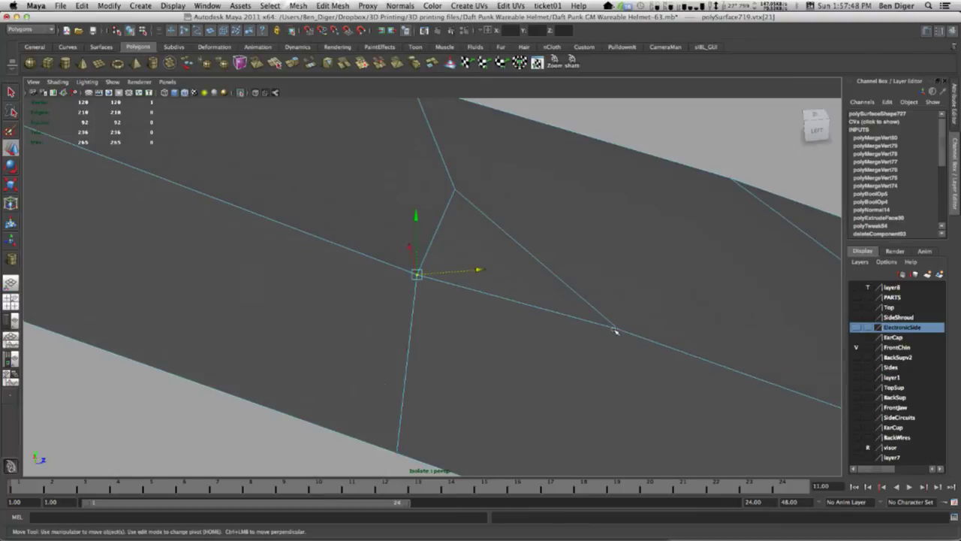
Delete the leftover triangle's diagonal edge on the strip's face with Delete Edge/Vertex.
{"action": "right_click_drag", "start_coordinate": [570, 278], "coordinate": [563, 266]}
{"action": "left_click", "coordinate": [558, 277]}
{"action": "left_click", "coordinate": [333, 5]}
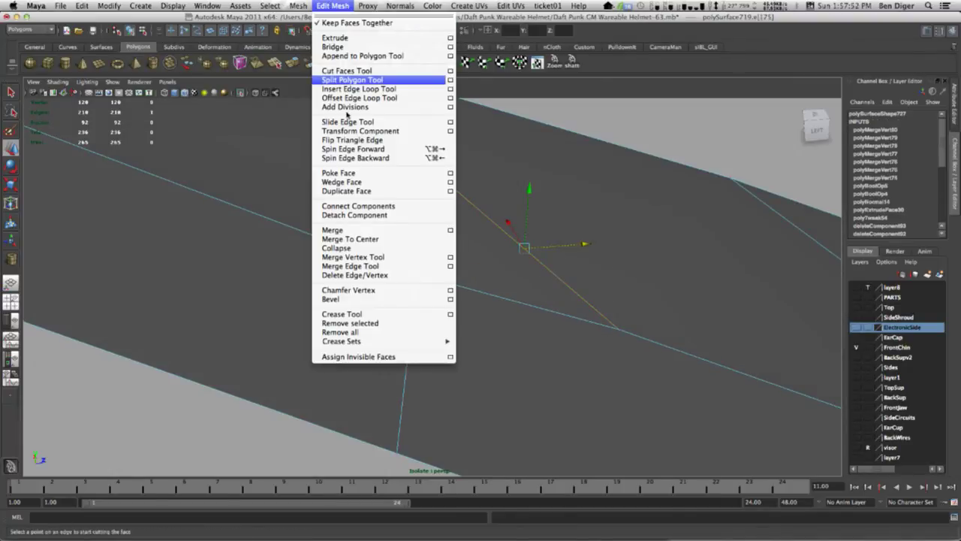
{"action": "left_click", "coordinate": [353, 275]}
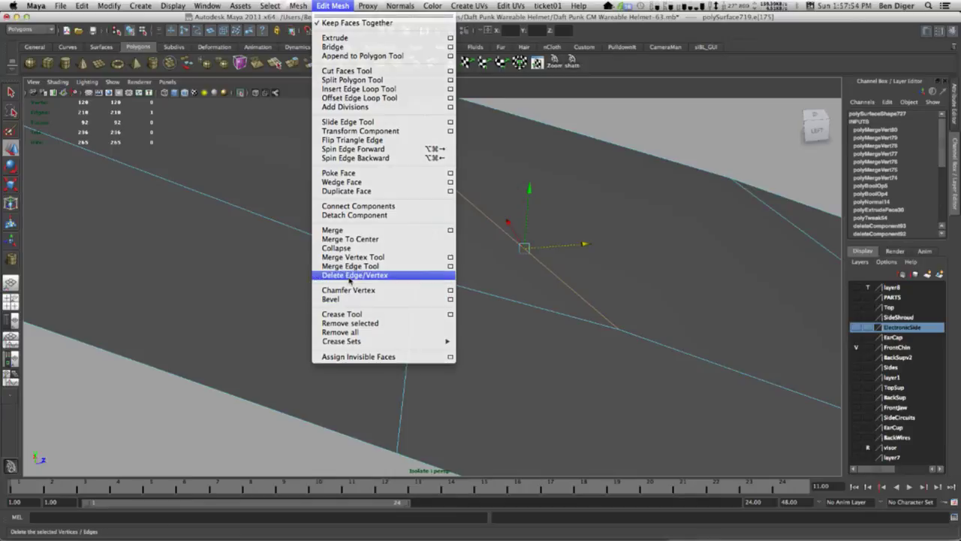
Select the whole curved strip in the top view and center its pivot.
{"action": "left_click_drag", "start_coordinate": [616, 307], "coordinate": [484, 299], "text": "alt"}
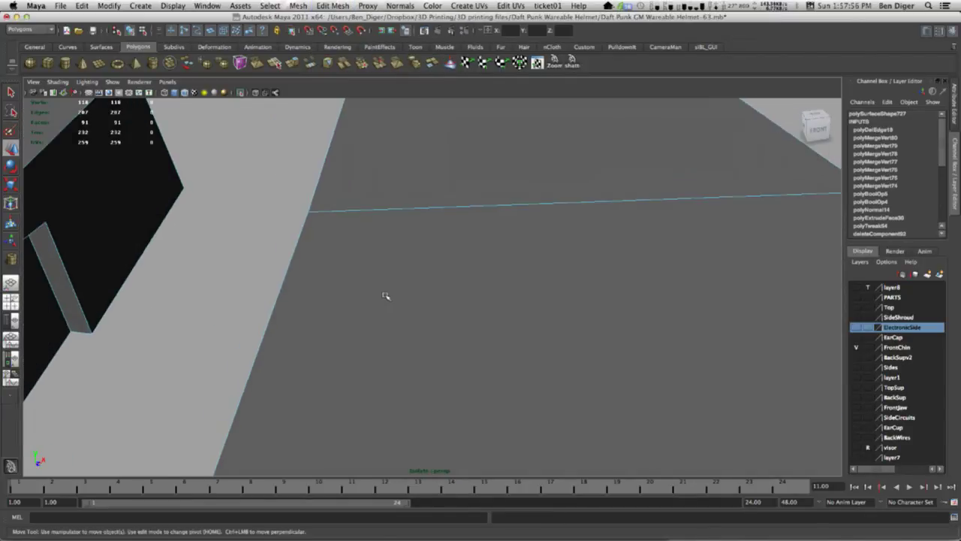
{"action": "scroll", "coordinate": [386, 300], "scroll_direction": "down", "scroll_amount": 5}
{"action": "middle_click_drag", "start_coordinate": [508, 414], "coordinate": [504, 256], "text": "alt"}
{"action": "scroll", "coordinate": [444, 324], "scroll_direction": "down", "scroll_amount": 8}
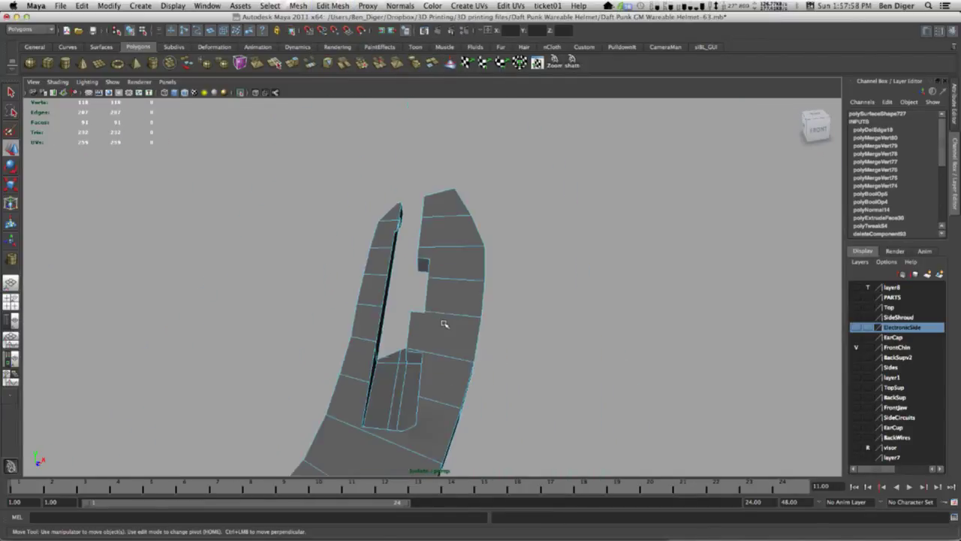
{"action": "middle_click_drag", "start_coordinate": [456, 346], "coordinate": [429, 314], "text": "alt"}
{"action": "mouse_move", "coordinate": [414, 316]}
{"action": "left_mouse_down", "text": "alt"}
{"action": "mouse_move", "coordinate": [405, 321]}
{"action": "mouse_move", "coordinate": [415, 325]}
{"action": "left_mouse_up", "text": "alt"}
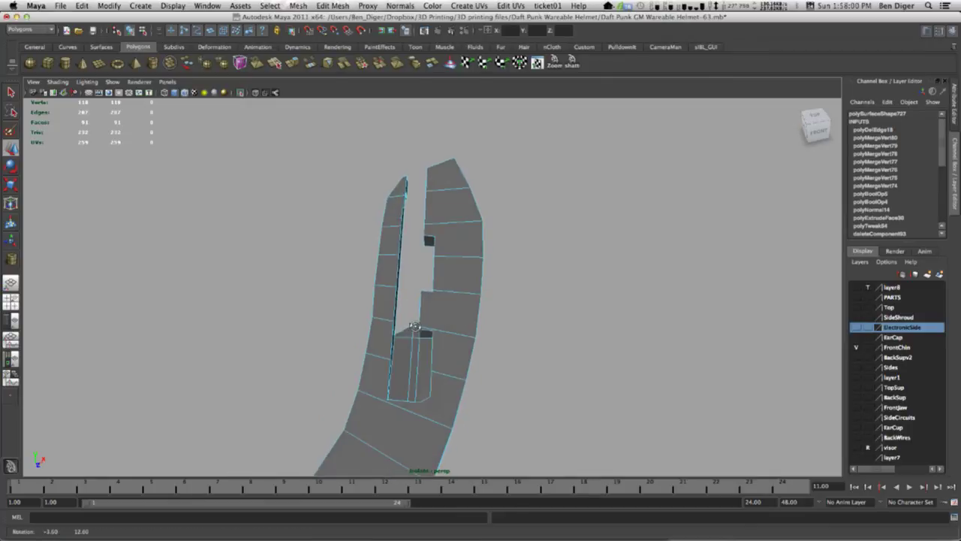
{"action": "key", "text": "space"}
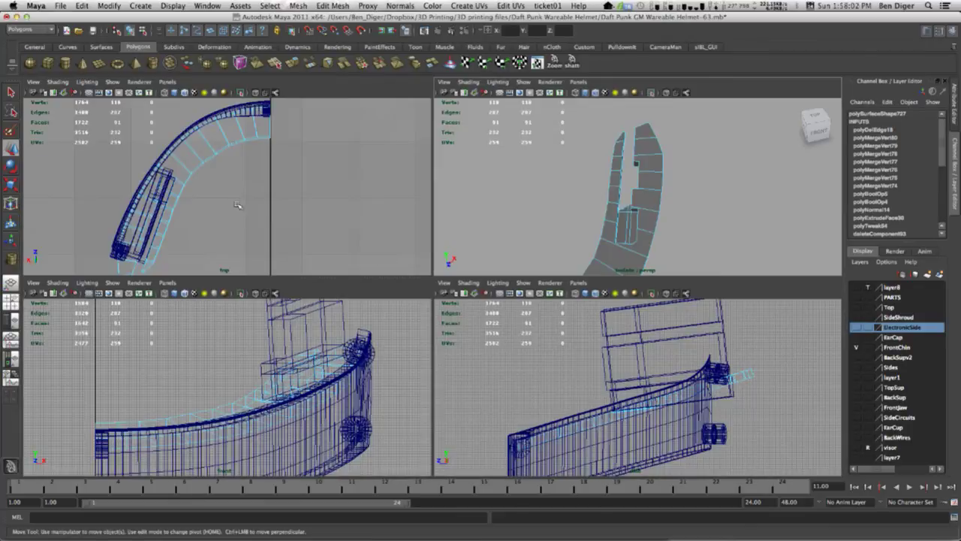
{"action": "key", "text": "space"}
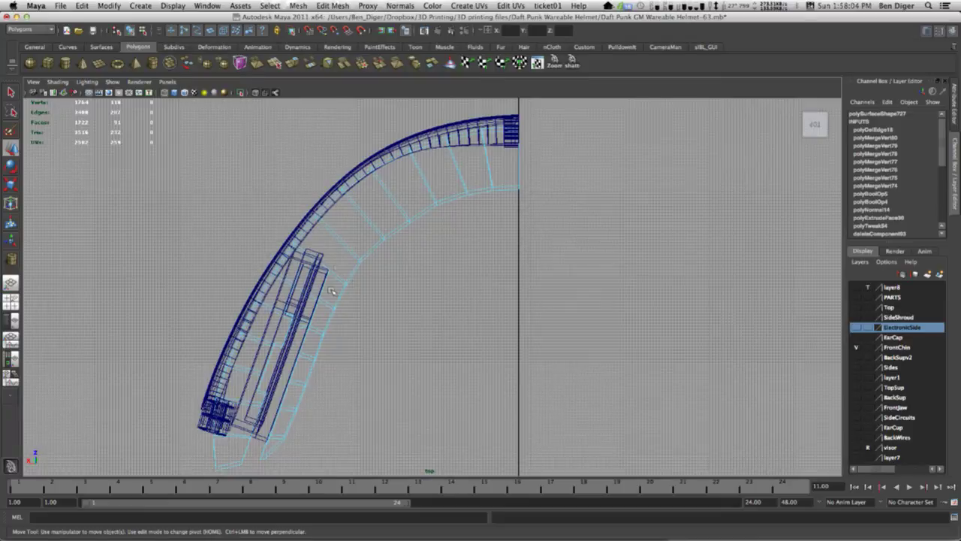
{"action": "right_click_drag", "start_coordinate": [338, 276], "coordinate": [359, 262]}
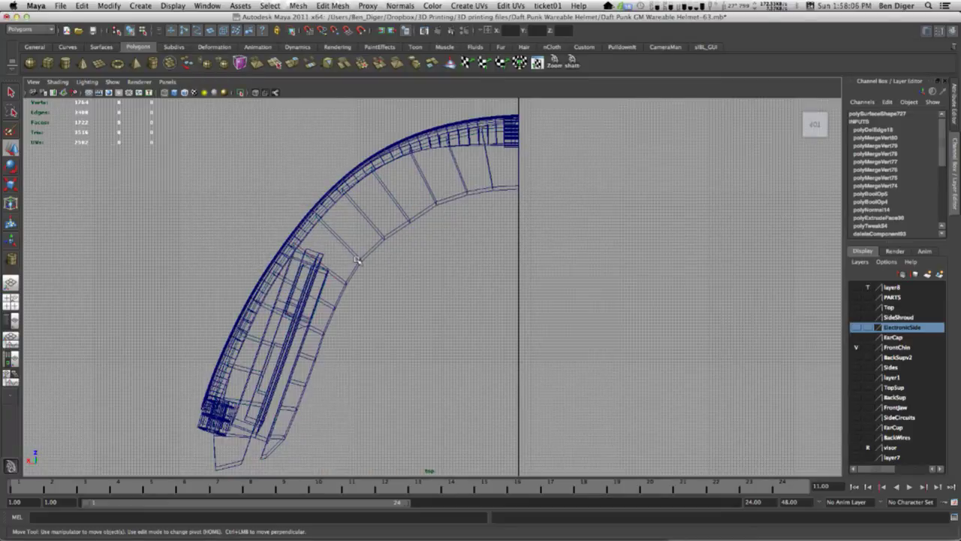
{"action": "left_click", "coordinate": [356, 275]}
{"action": "key", "text": "e"}
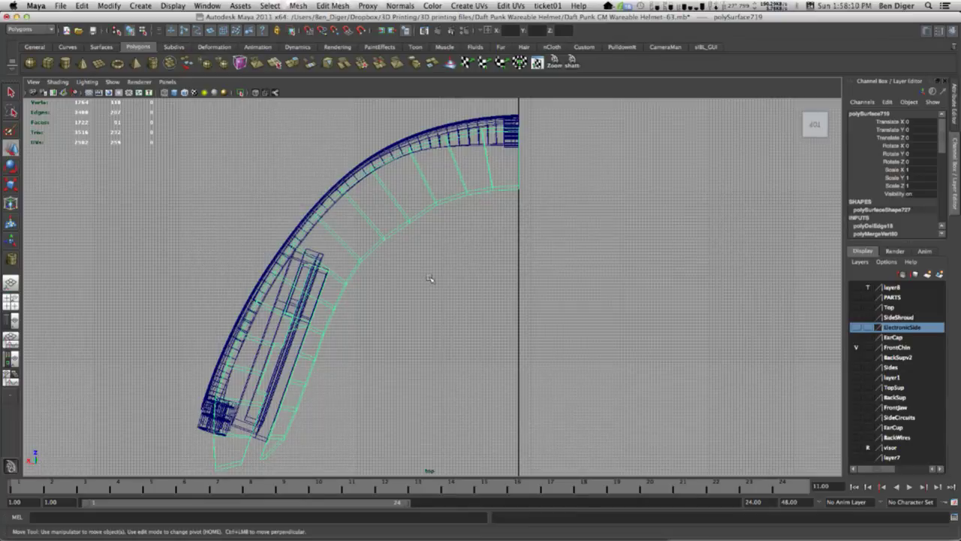
{"action": "scroll", "coordinate": [433, 278], "scroll_direction": "down", "scroll_amount": 3}
{"action": "left_click", "coordinate": [109, 6]}
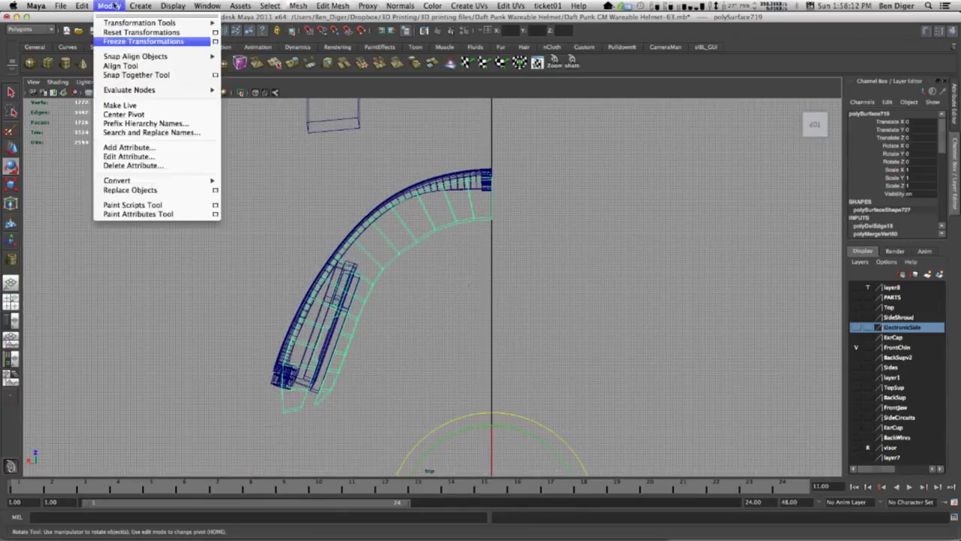
{"action": "left_click", "coordinate": [150, 115]}
Rotate the curved strip to about -17.33 degrees in X so it lies level in the side view.
{"action": "scroll", "coordinate": [418, 280], "scroll_direction": "up", "scroll_amount": 5}
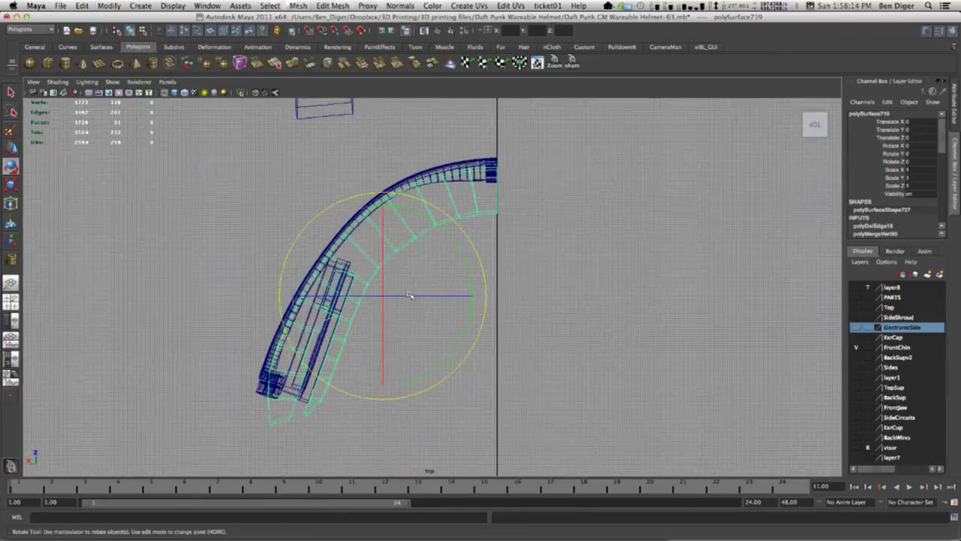
{"action": "left_click_drag", "start_coordinate": [357, 245], "coordinate": [357, 268]}
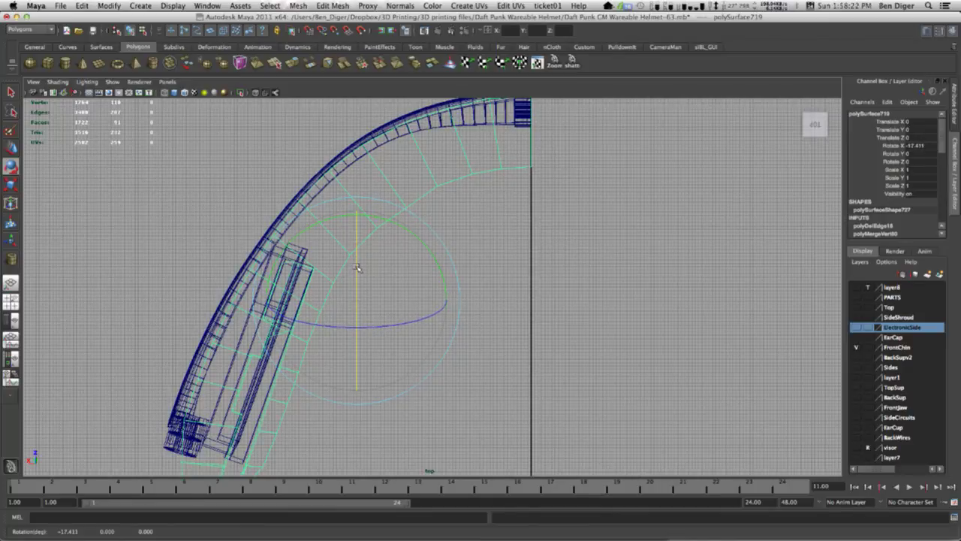
{"action": "key", "text": "space"}
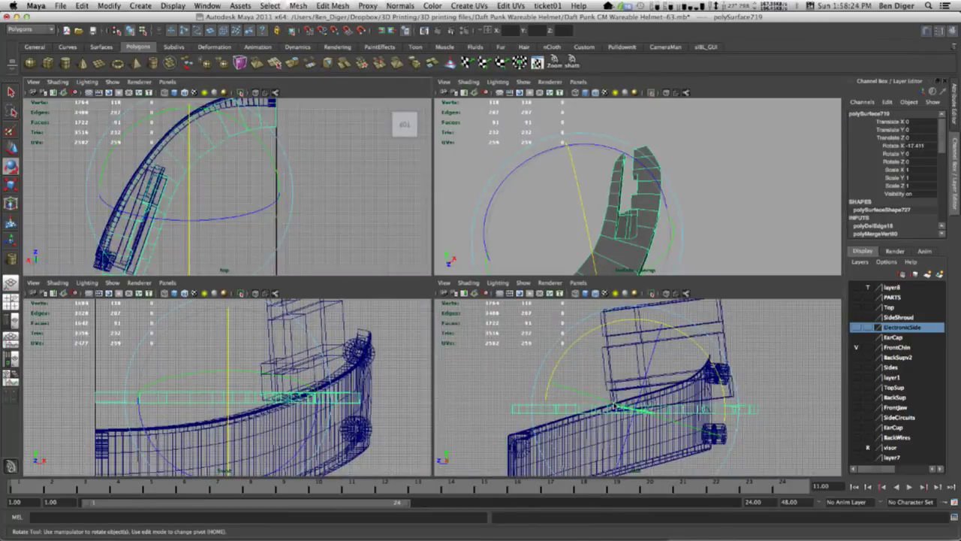
{"action": "key", "text": "space"}
{"action": "scroll", "coordinate": [616, 383], "scroll_direction": "up", "scroll_amount": 4}
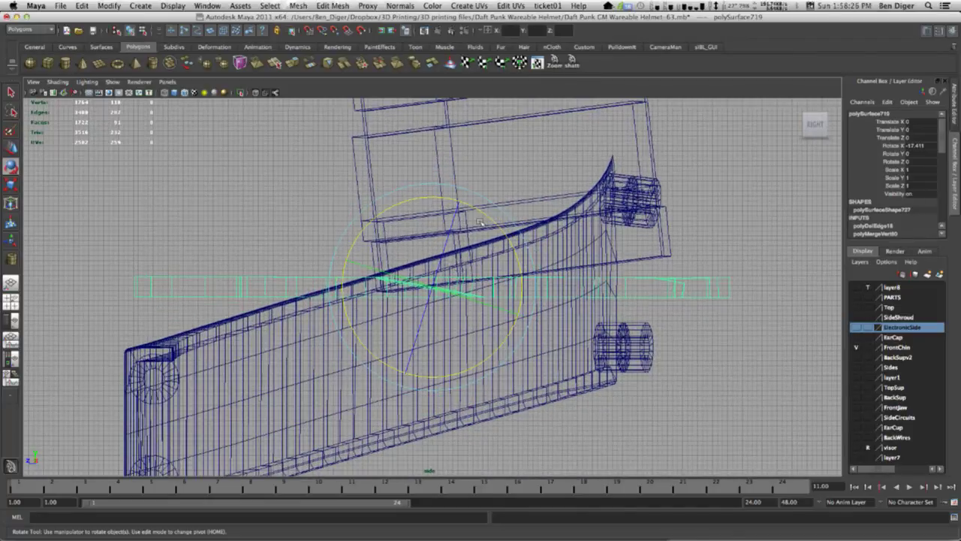
{"action": "key", "text": "equal"}
{"action": "key", "text": "equal"}
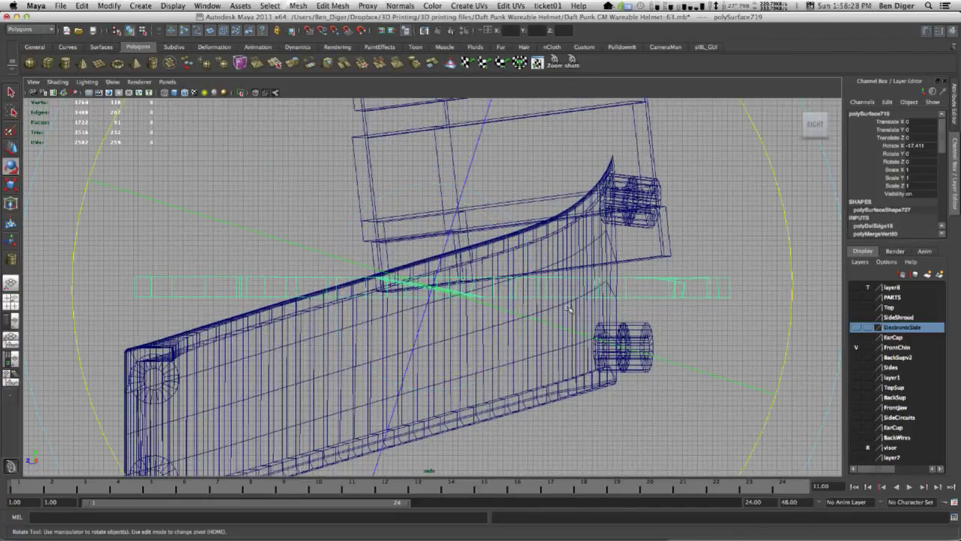
{"action": "left_click", "coordinate": [791, 283]}
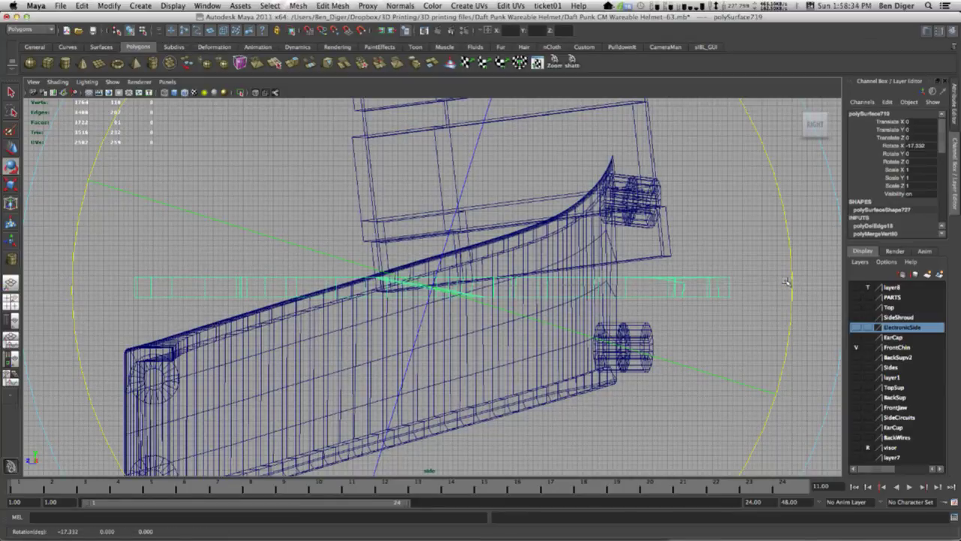
{"action": "key", "text": "minus"}
{"action": "key", "text": "minus"}
{"action": "key", "text": "minus"}
{"action": "key", "text": "minus"}
{"action": "key", "text": "minus"}
{"action": "key", "text": "minus"}
{"action": "key", "text": "minus"}
{"action": "key", "text": "minus"}
{"action": "key", "text": "minus"}
{"action": "key", "text": "minus"}
Select the vertices along the slot-side edge of the strip's wider prong in the top view.
{"action": "key", "text": "space"}
{"action": "key", "text": "space"}
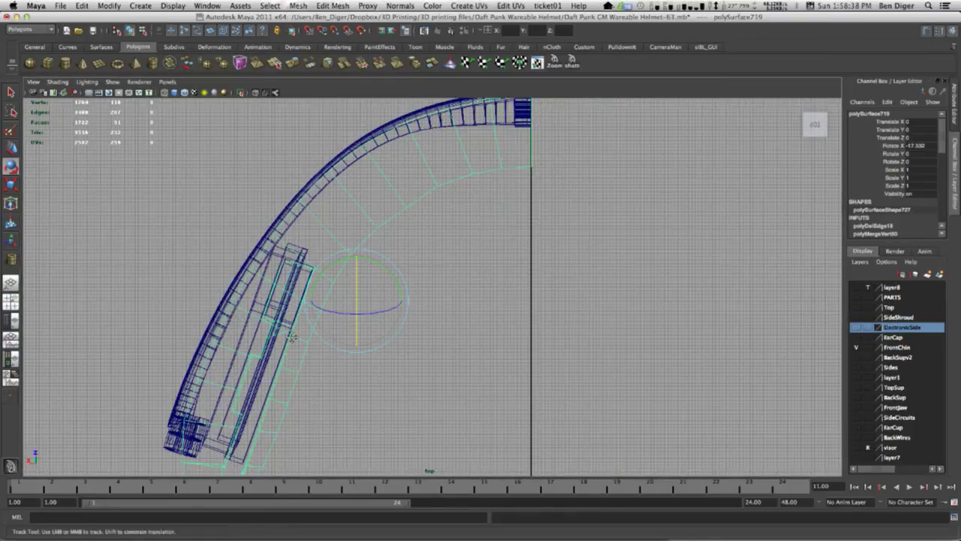
{"action": "right_click_drag", "start_coordinate": [283, 259], "coordinate": [384, 354], "text": "alt"}
{"action": "middle_click_drag", "start_coordinate": [385, 354], "coordinate": [461, 167], "text": "alt"}
{"action": "key", "text": "w"}
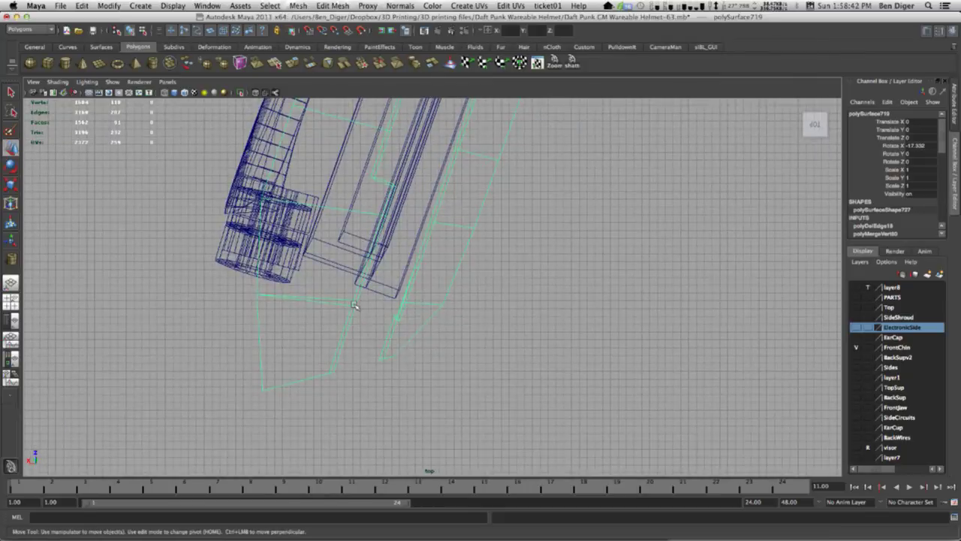
{"action": "right_click_drag", "start_coordinate": [354, 305], "coordinate": [344, 304]}
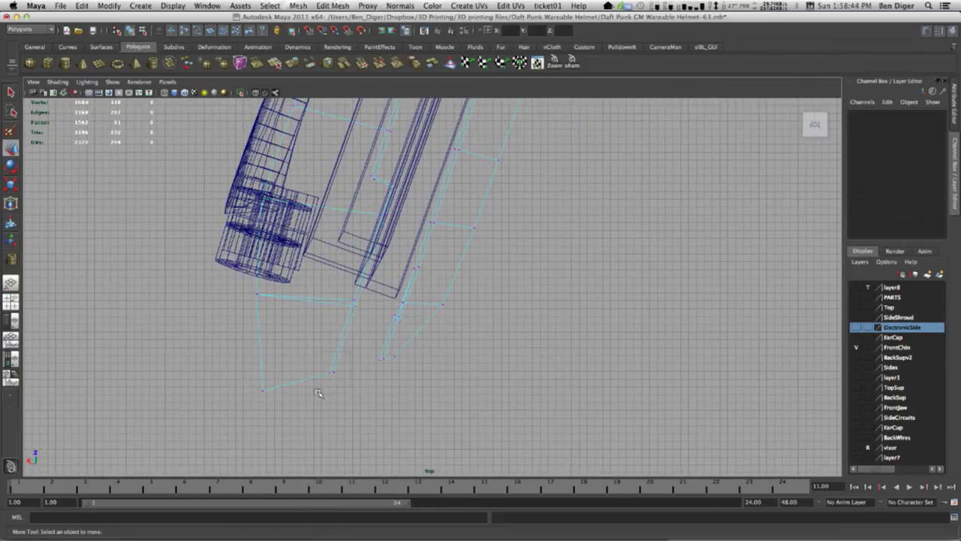
{"action": "left_click_drag", "start_coordinate": [318, 394], "coordinate": [369, 288]}
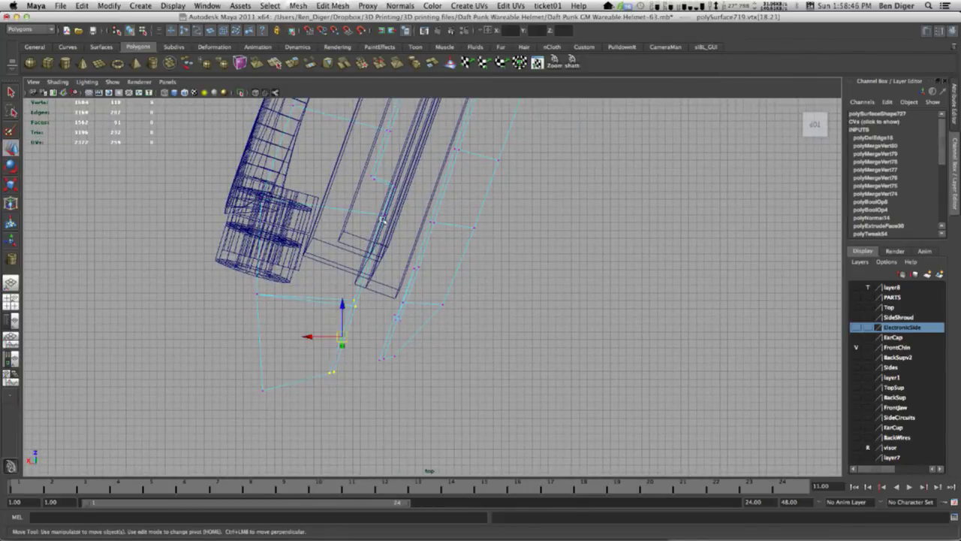
{"action": "middle_click_drag", "start_coordinate": [382, 220], "coordinate": [404, 192]}
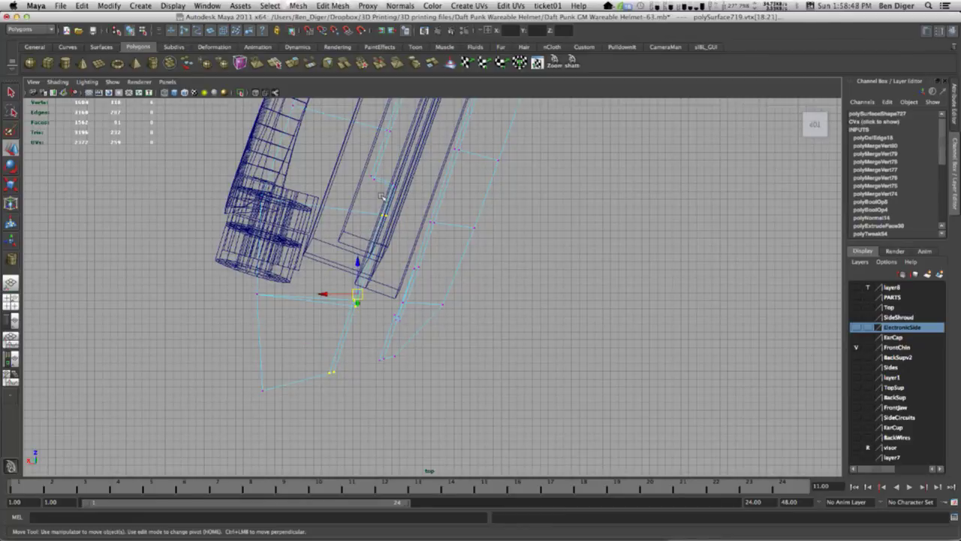
{"action": "left_click_drag", "start_coordinate": [382, 196], "coordinate": [381, 196], "text": "shift"}
Try to delete the notch's corner vertices on the slot-side edge of the wider prong.
{"action": "left_click", "coordinate": [392, 192]}
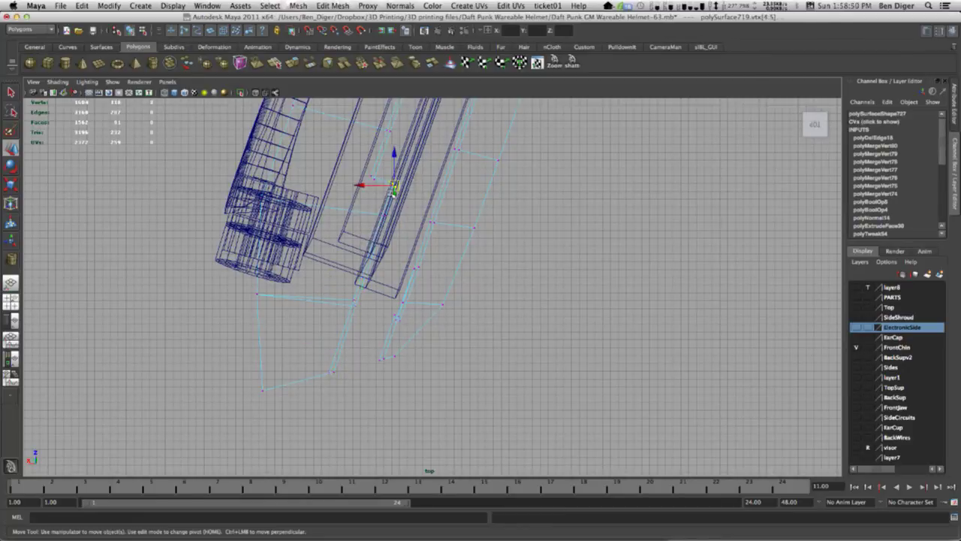
{"action": "key", "text": "Delete"}
{"action": "left_click_drag", "start_coordinate": [411, 164], "coordinate": [373, 204]}
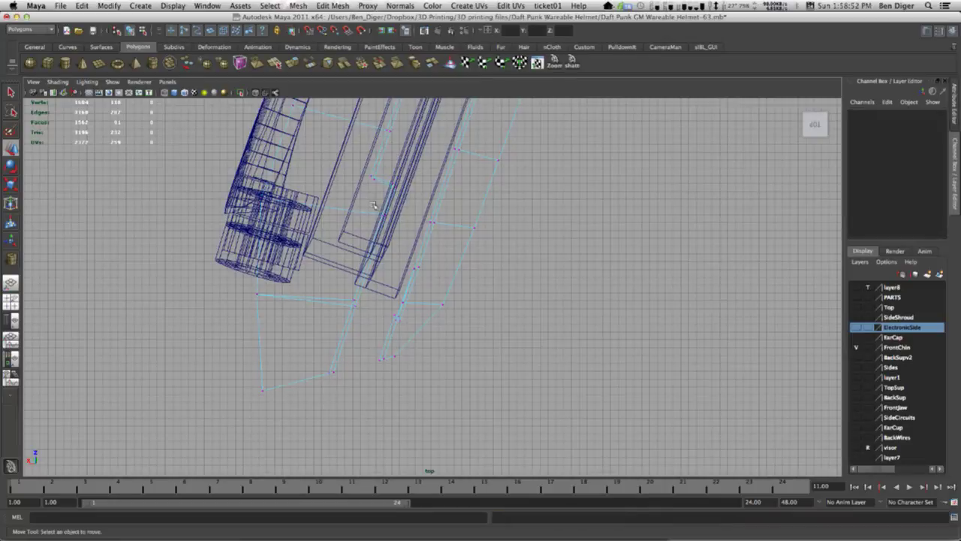
{"action": "left_click", "coordinate": [385, 197]}
{"action": "key", "text": "Delete"}
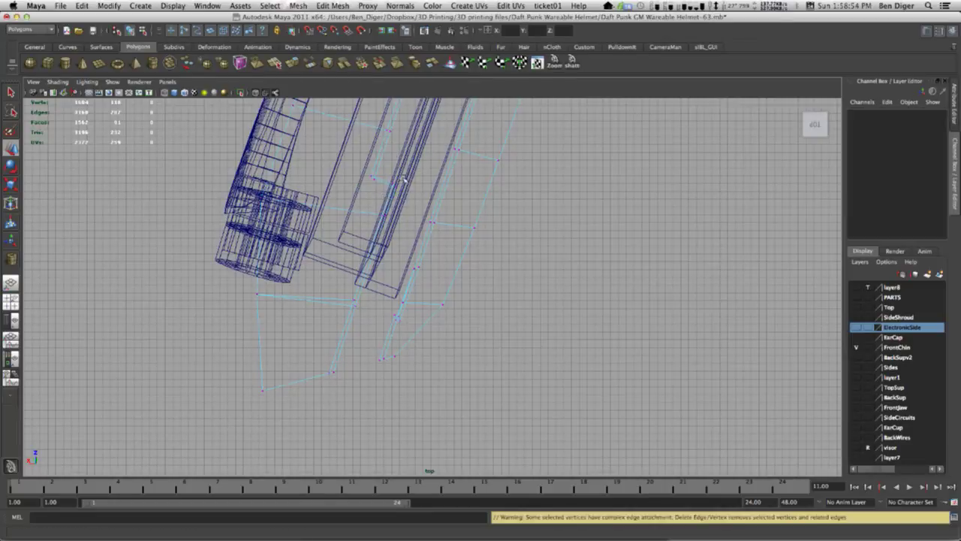
{"action": "left_click", "coordinate": [394, 184]}
{"action": "key", "text": "Delete"}
Delete the vertical edge at the notch corner nearest the wider prong's tip with Delete Edge/Vertex in the perspective view.
{"action": "key", "text": "space"}
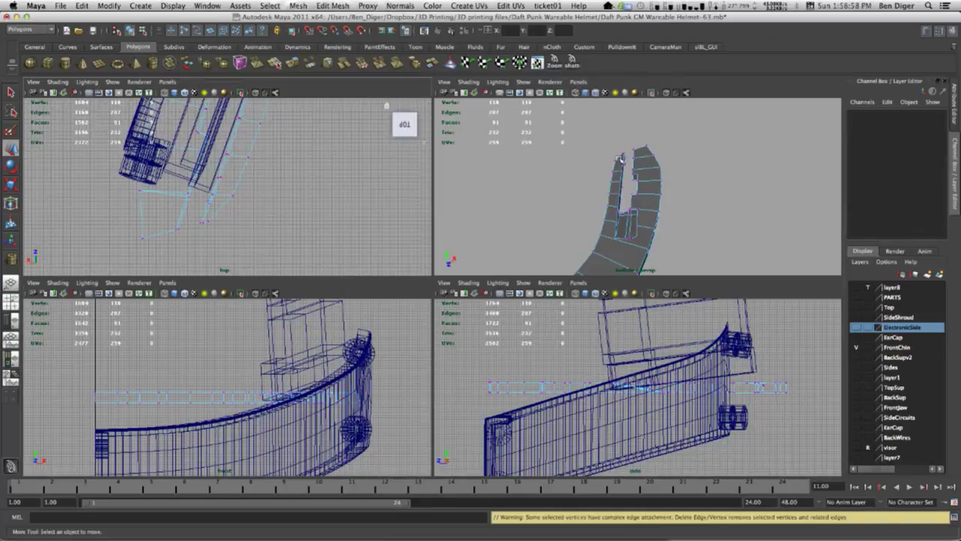
{"action": "key", "text": "space"}
{"action": "left_click_drag", "start_coordinate": [417, 286], "coordinate": [392, 263], "text": "alt"}
{"action": "scroll", "coordinate": [470, 285], "scroll_direction": "up", "scroll_amount": 3}
{"action": "right_click_drag", "start_coordinate": [433, 238], "coordinate": [409, 240]}
{"action": "left_click", "coordinate": [434, 245]}
{"action": "left_click", "coordinate": [298, 5]}
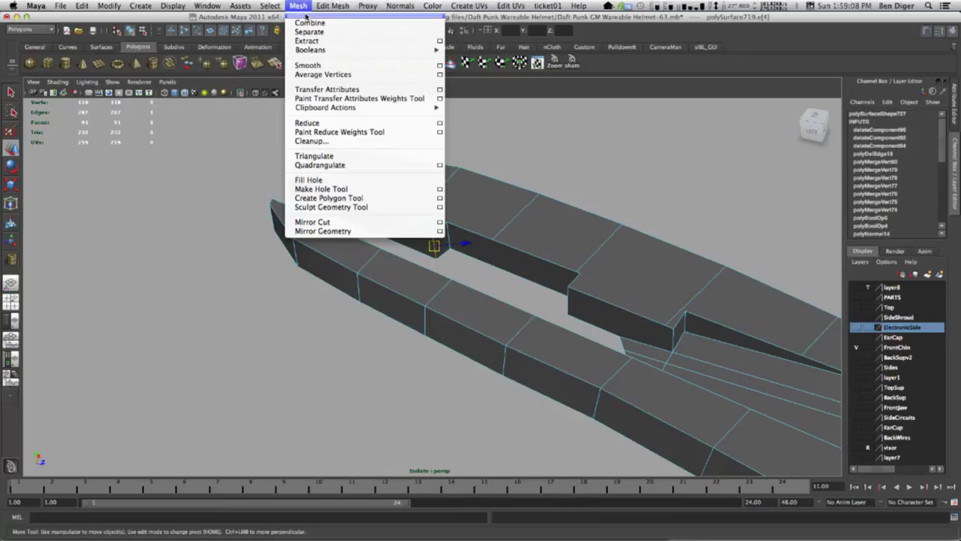
{"action": "left_click", "coordinate": [330, 273]}
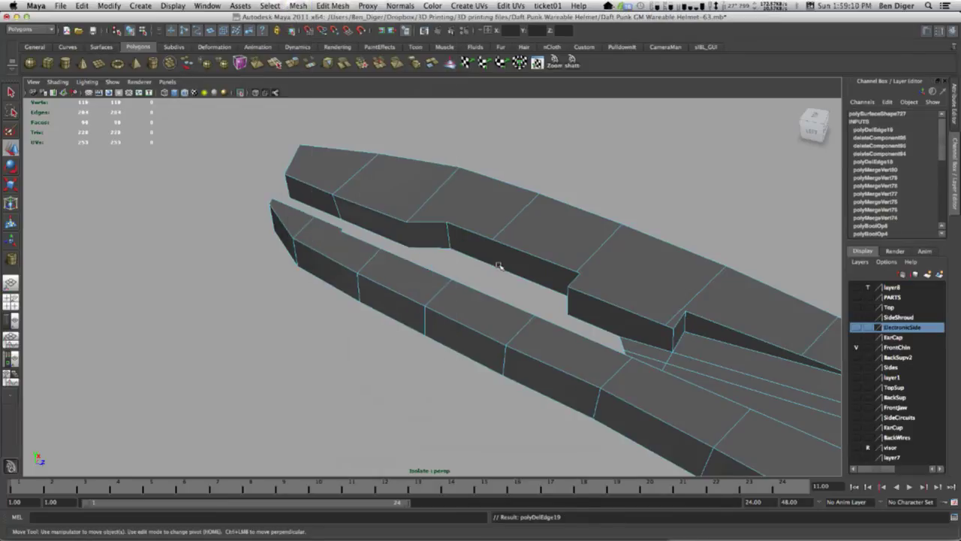
Delete the vertical edge at the notch's other end, toward the closed end of the slot, with Delete Edge/Vertex.
{"action": "mouse_move", "coordinate": [495, 262]}
{"action": "left_mouse_down", "text": "alt"}
{"action": "mouse_move", "coordinate": [470, 257]}
{"action": "mouse_move", "coordinate": [486, 257]}
{"action": "left_mouse_up", "text": "alt"}
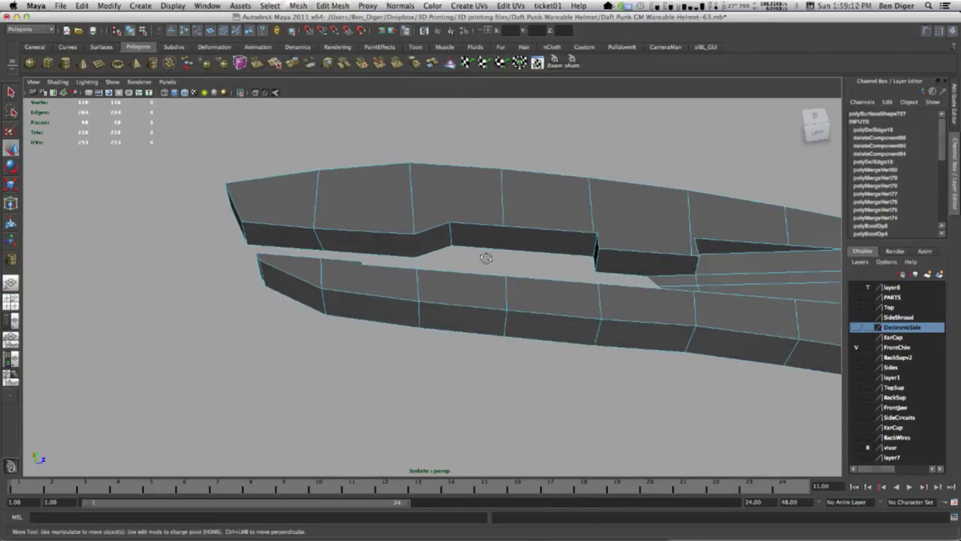
{"action": "left_click", "coordinate": [597, 259]}
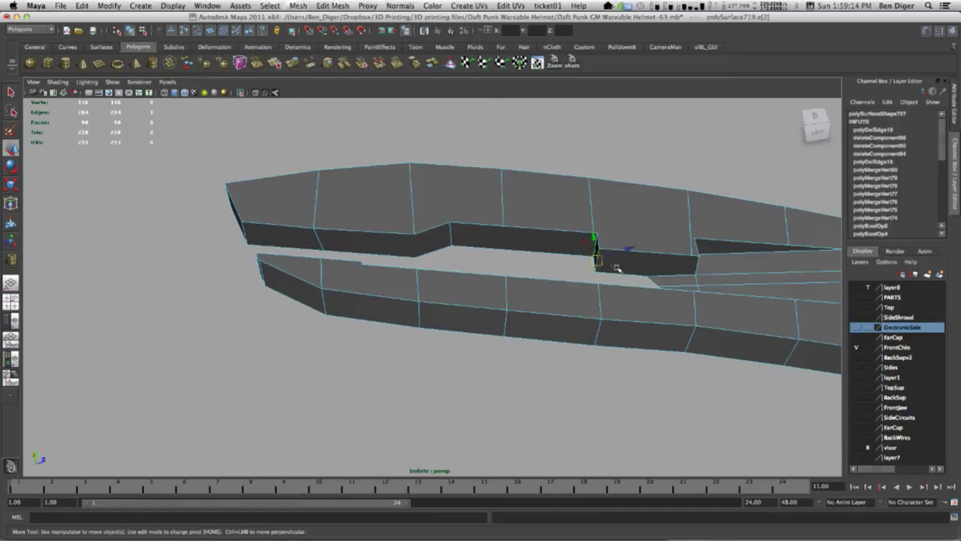
{"action": "key", "text": "ctrl+Delete"}
{"action": "left_click_drag", "start_coordinate": [684, 269], "coordinate": [460, 288], "text": "alt"}
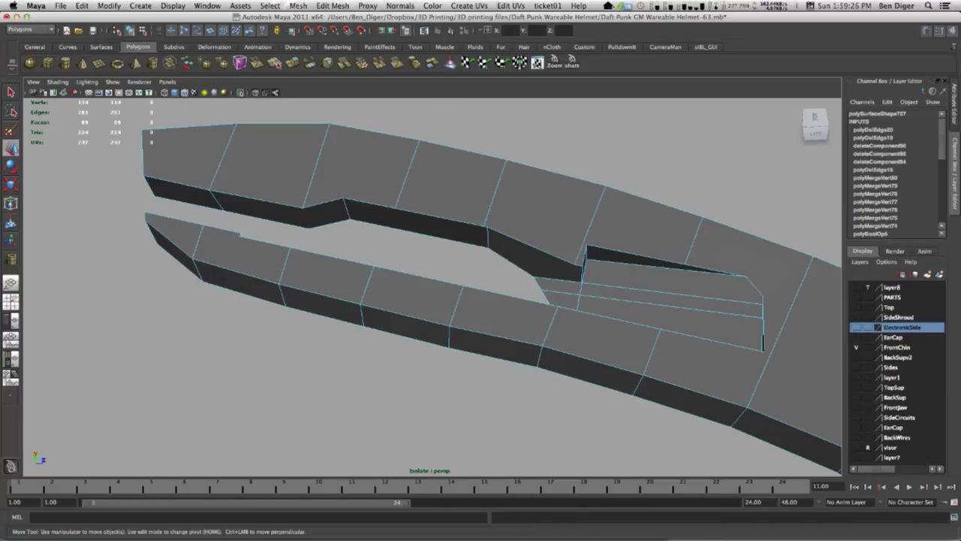
{"action": "key", "text": "super+Tab"}
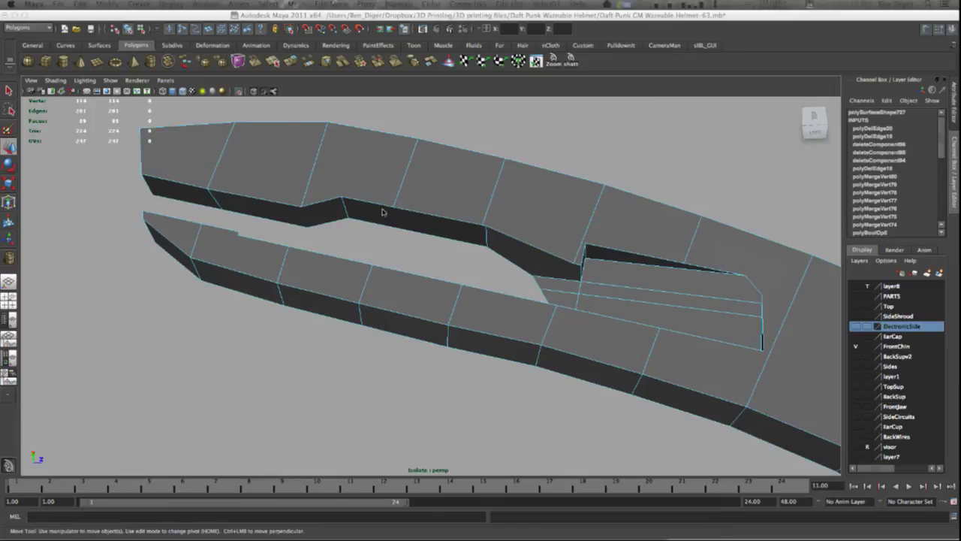
Move the notch's recessed side face in the top view until it lines up with the electronics box's side.
{"action": "right_click_drag", "start_coordinate": [452, 238], "coordinate": [452, 260]}
{"action": "left_click", "coordinate": [443, 233]}
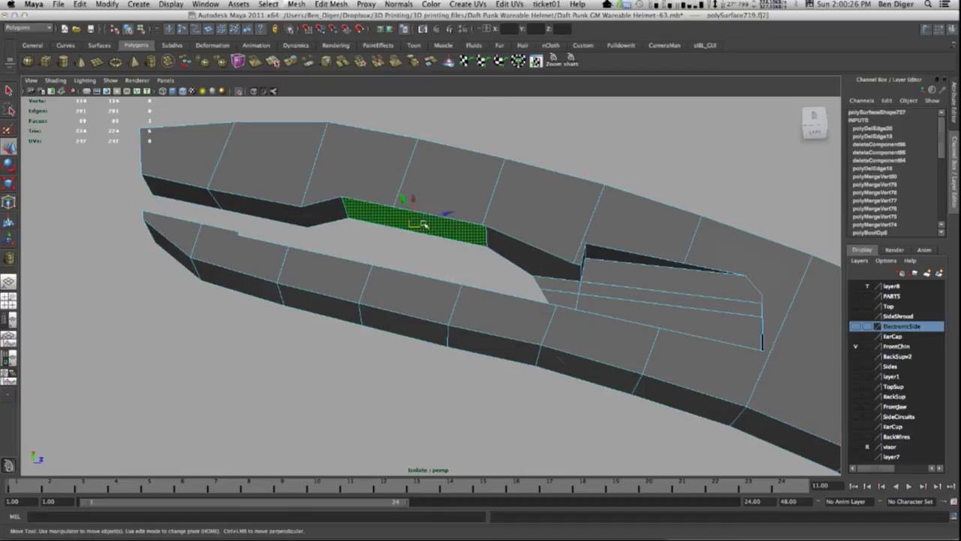
{"action": "key", "text": "space"}
{"action": "key", "text": "space"}
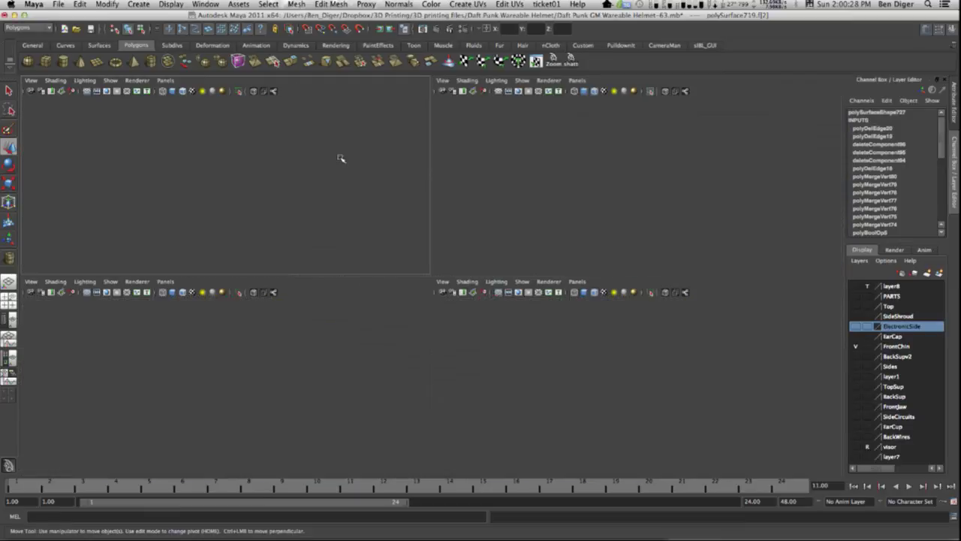
{"action": "scroll", "coordinate": [404, 246], "scroll_direction": "up", "scroll_amount": 5}
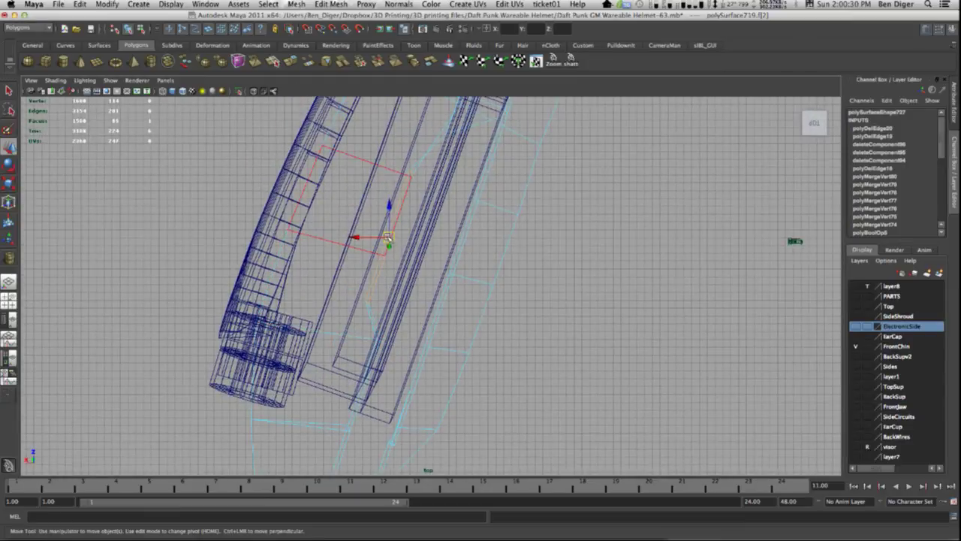
{"action": "left_click_drag", "start_coordinate": [389, 238], "coordinate": [412, 242]}
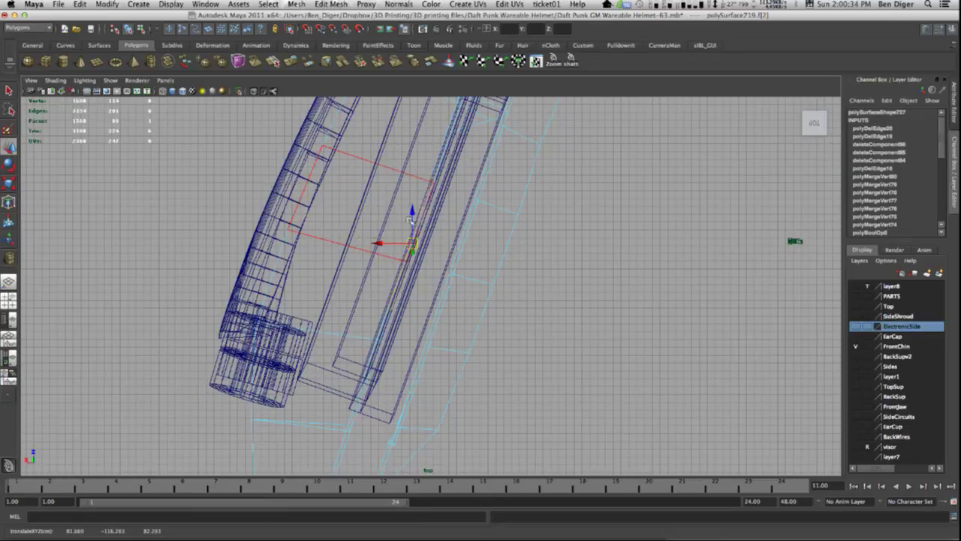
Shift the vertices along the wider prong's slot-side edge slightly away from the electronics box to widen the slot.
{"action": "right_click_drag", "start_coordinate": [413, 177], "coordinate": [377, 170]}
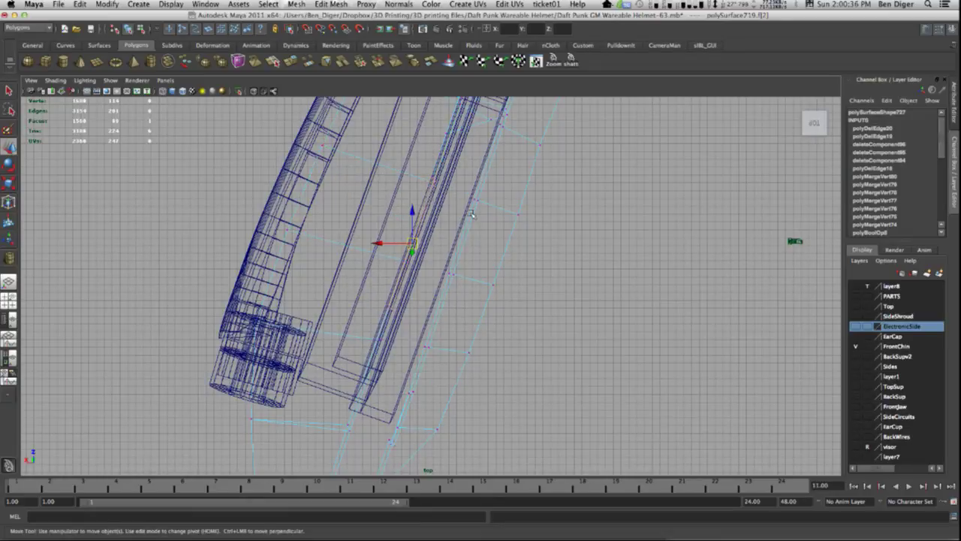
{"action": "scroll", "coordinate": [514, 291], "scroll_direction": "down", "scroll_amount": 2}
{"action": "middle_click_drag", "start_coordinate": [514, 291], "coordinate": [483, 263], "text": "alt"}
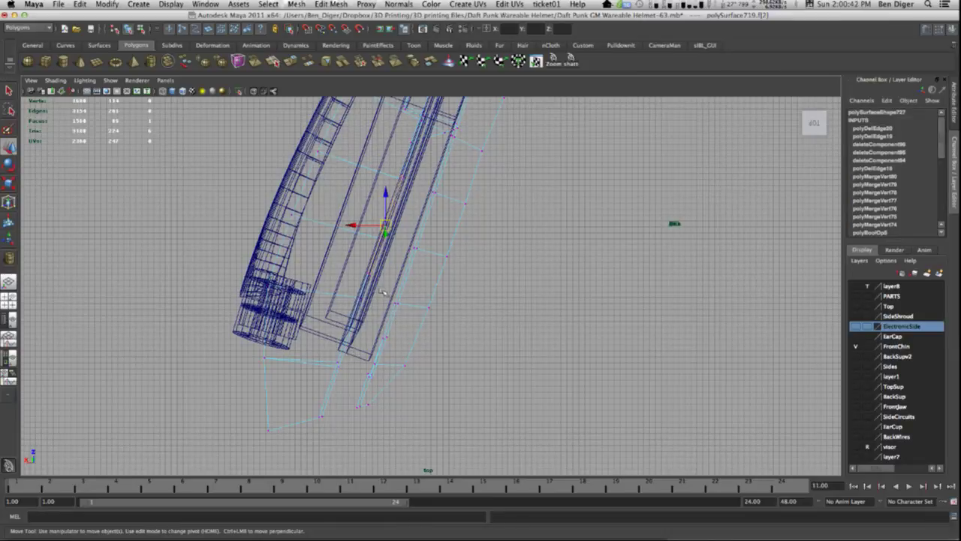
{"action": "left_click_drag", "start_coordinate": [341, 352], "coordinate": [308, 426]}
{"action": "left_click_drag", "start_coordinate": [367, 279], "coordinate": [414, 162]}
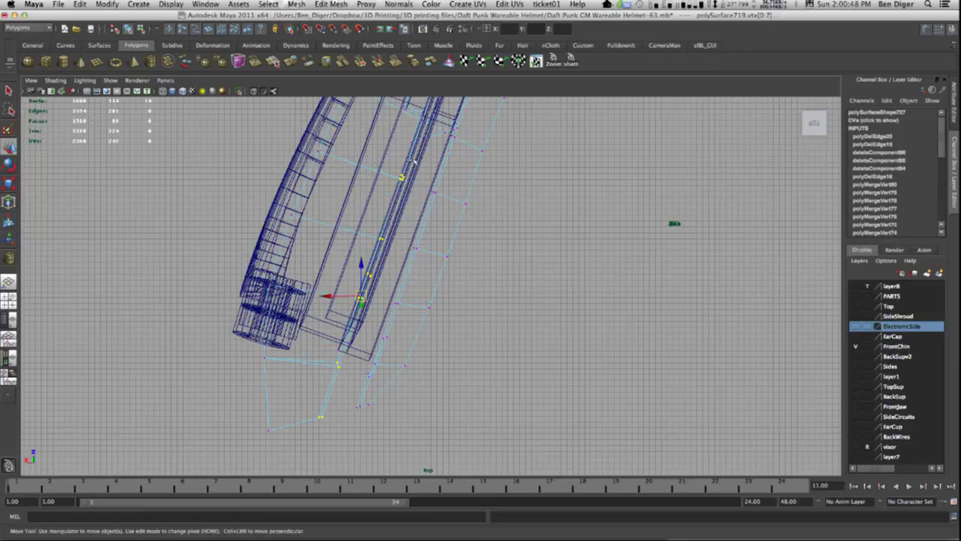
{"action": "left_click_drag", "start_coordinate": [361, 298], "coordinate": [354, 295]}
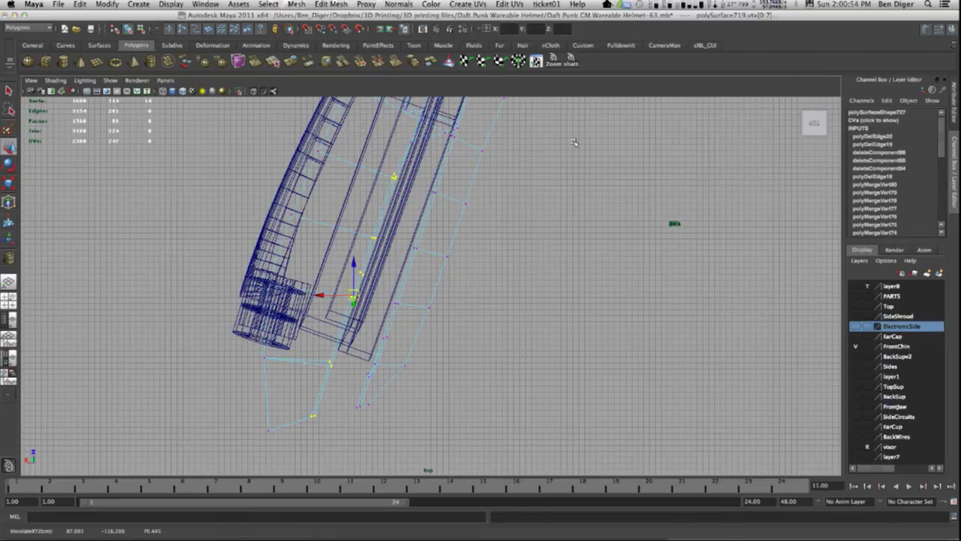
Return the strip to object selection in the perspective view and turn off its isolated display.
{"action": "key", "text": "space"}
{"action": "key", "text": "space"}
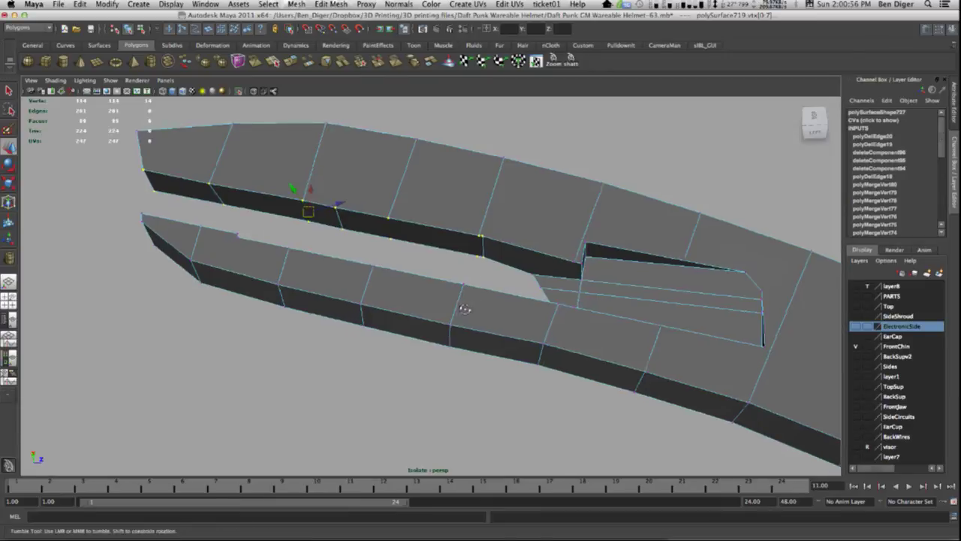
{"action": "left_click_drag", "start_coordinate": [464, 310], "coordinate": [513, 234], "text": "alt"}
{"action": "right_click_drag", "start_coordinate": [538, 219], "coordinate": [568, 198]}
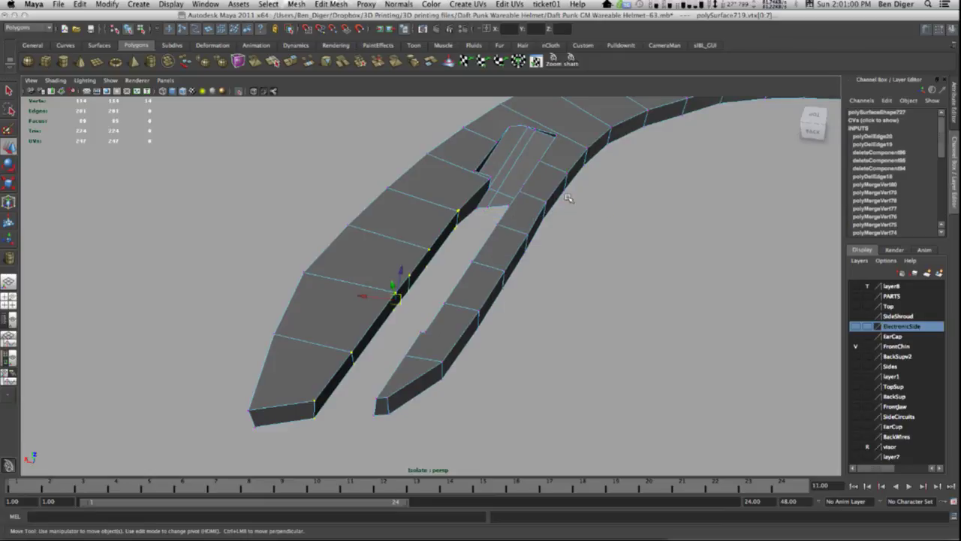
{"action": "left_click", "coordinate": [569, 199]}
{"action": "left_click_drag", "start_coordinate": [607, 248], "coordinate": [404, 284], "text": "alt"}
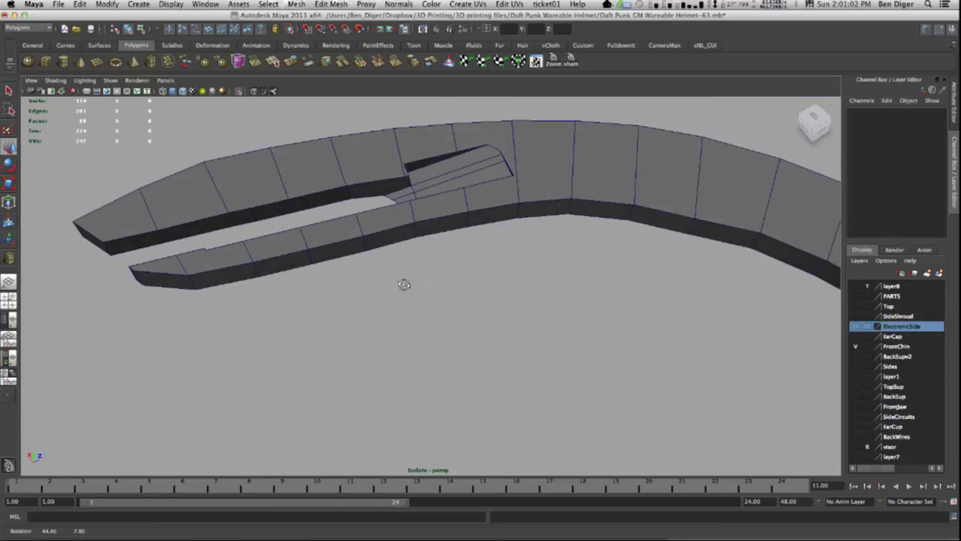
{"action": "left_click_drag", "start_coordinate": [455, 268], "coordinate": [391, 284], "text": "alt"}
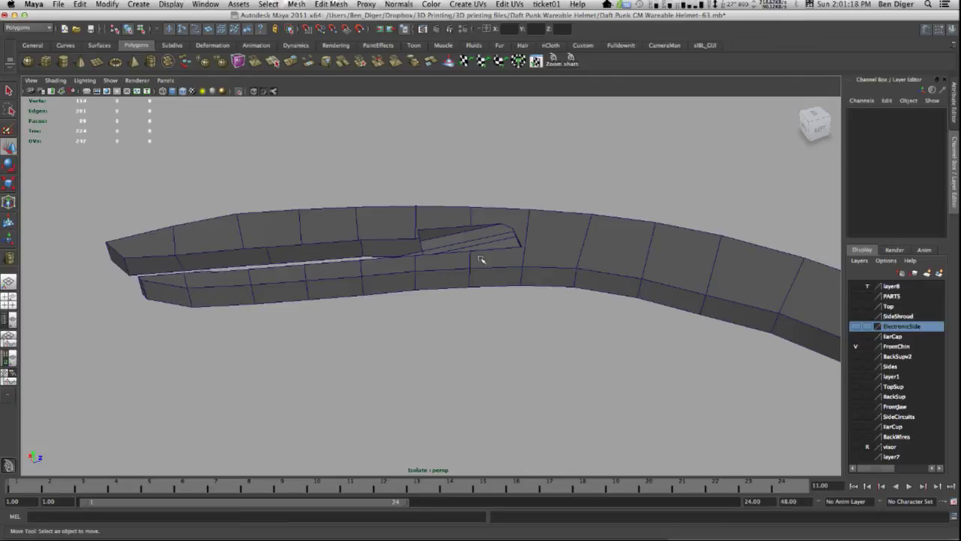
{"action": "left_click_drag", "start_coordinate": [480, 245], "coordinate": [551, 247], "text": "alt"}
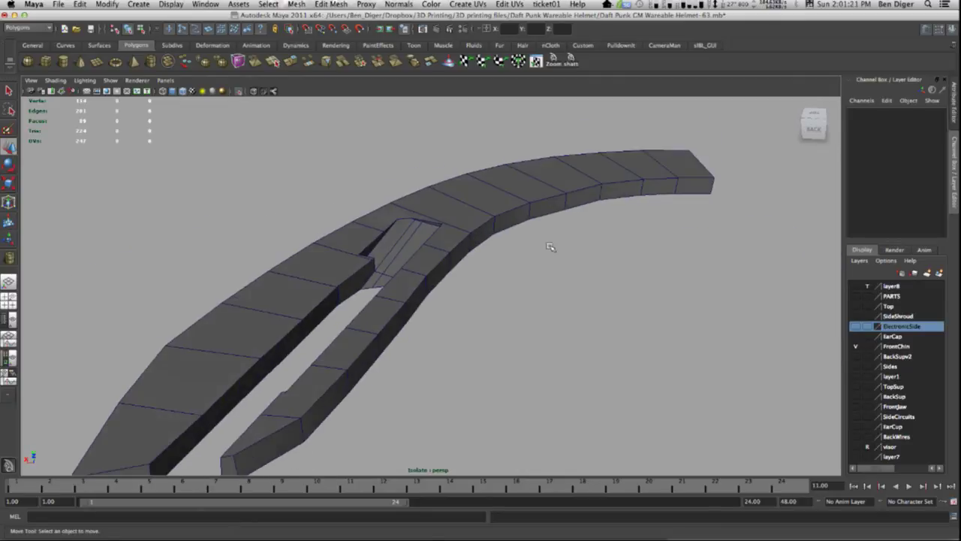
{"action": "left_click", "coordinate": [239, 90]}
Set the curved strip's X rotation to 0 and check how its slot fits around the electronics box.
{"action": "left_click_drag", "start_coordinate": [489, 272], "coordinate": [468, 266], "text": "alt"}
{"action": "left_click", "coordinate": [468, 268]}
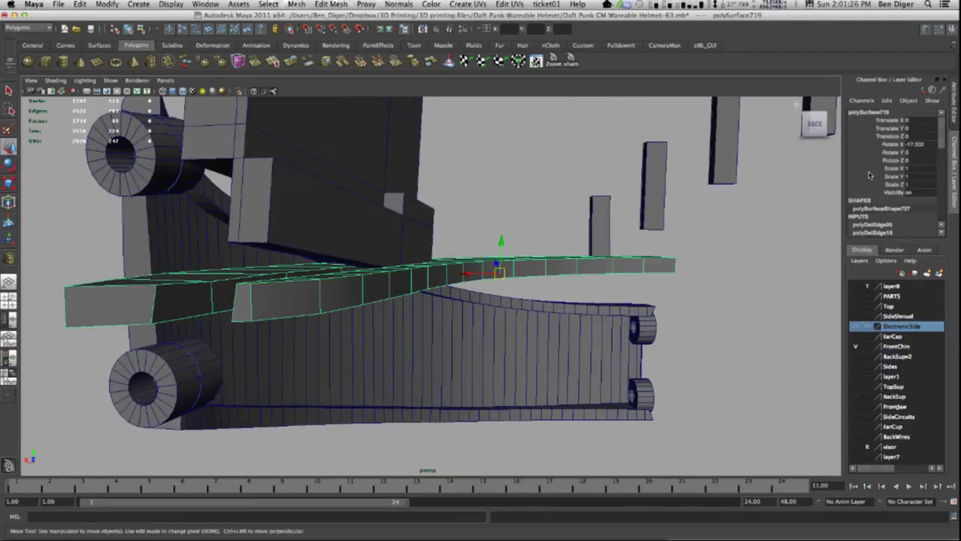
{"action": "double_click", "coordinate": [921, 143]}
{"action": "type", "text": "0"}
{"action": "key", "text": "Return"}
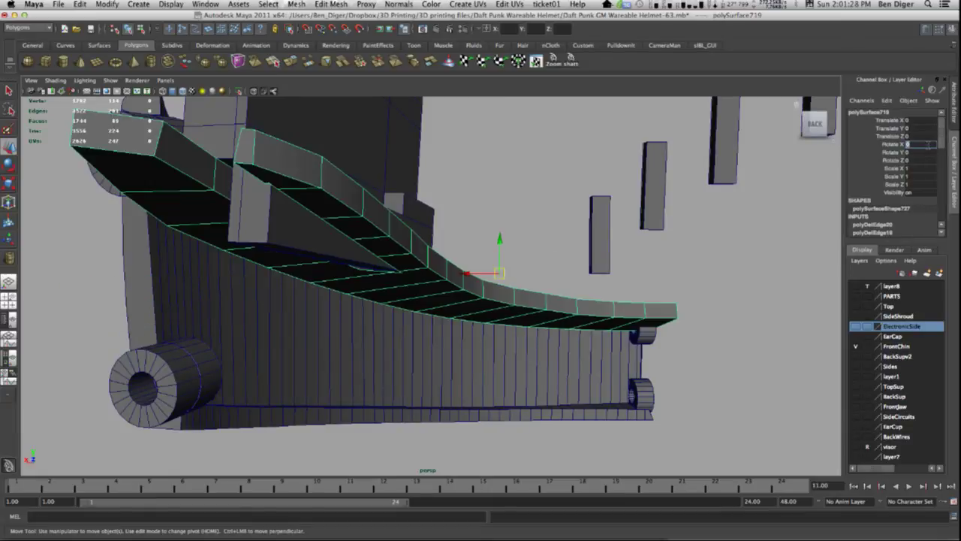
{"action": "left_click", "coordinate": [543, 183]}
{"action": "left_click_drag", "start_coordinate": [542, 183], "coordinate": [518, 202], "text": "alt"}
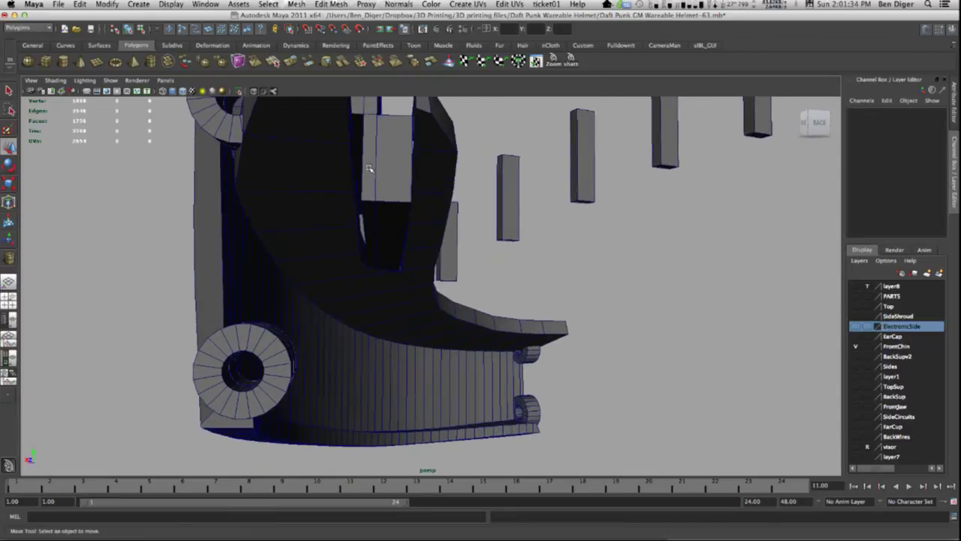
{"action": "left_click_drag", "start_coordinate": [365, 254], "coordinate": [367, 261], "text": "alt"}
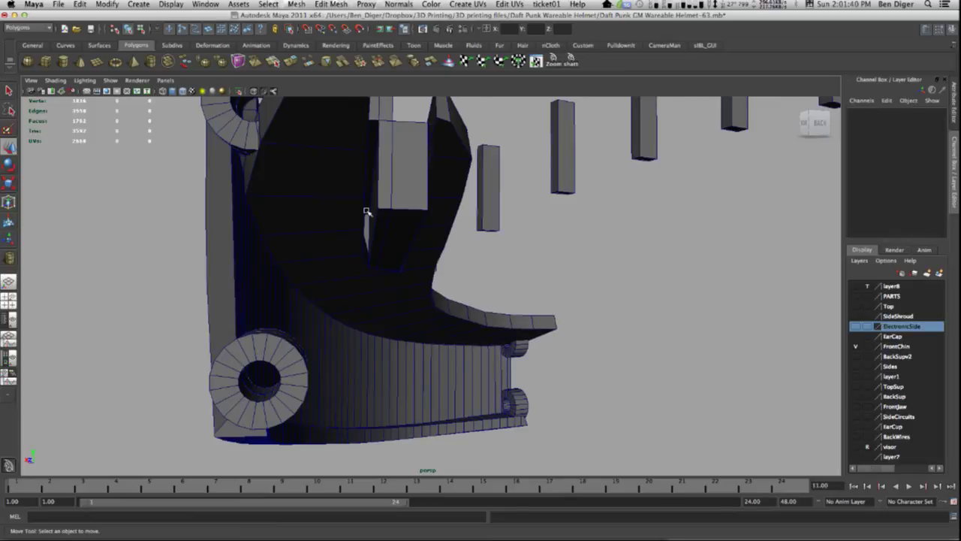
{"action": "left_click_drag", "start_coordinate": [378, 169], "coordinate": [411, 384], "text": "alt"}
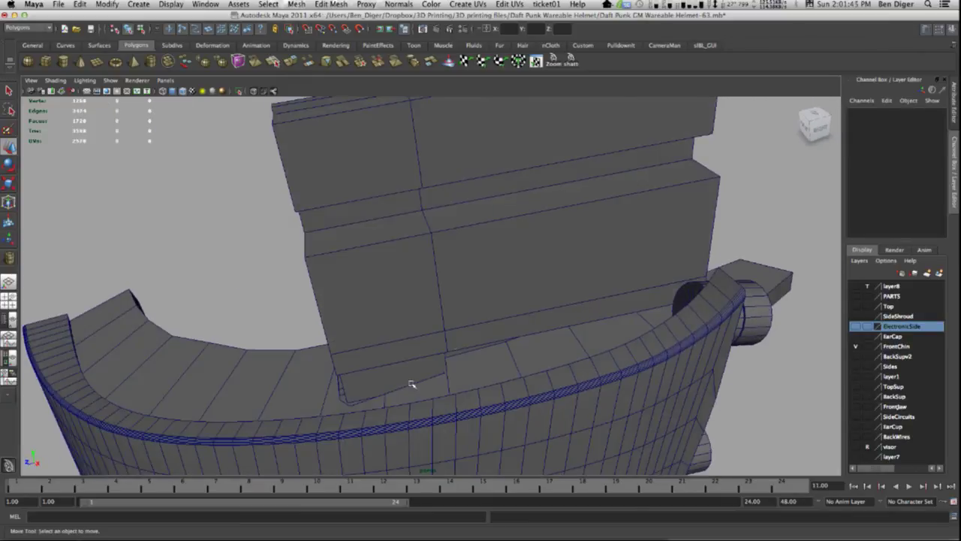
Undo the strip's last X rotation change.
{"action": "left_click", "coordinate": [460, 372]}
{"action": "mouse_move", "coordinate": [459, 340]}
{"action": "right_mouse_down"}
{"action": "mouse_move", "coordinate": [425, 340]}
{"action": "mouse_move", "coordinate": [462, 336]}
{"action": "right_mouse_up"}
{"action": "key", "text": "z"}
{"action": "key", "text": "z"}
{"action": "key", "text": "z"}
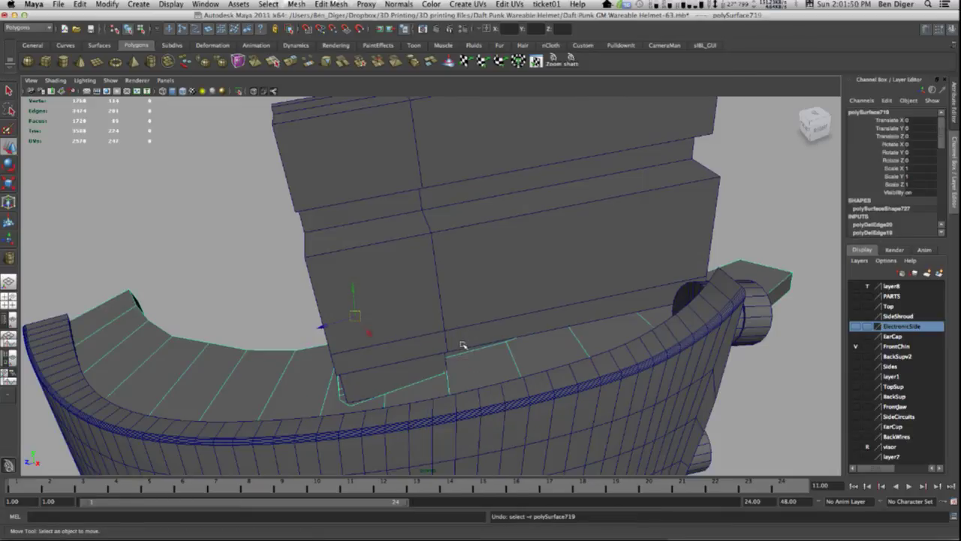
{"action": "key", "text": "z"}
{"action": "key", "text": "z"}
Isolate the curved strip and check the recess at its slot in smoothed preview, returning to the unsmoothed display.
{"action": "left_click", "coordinate": [426, 272]}
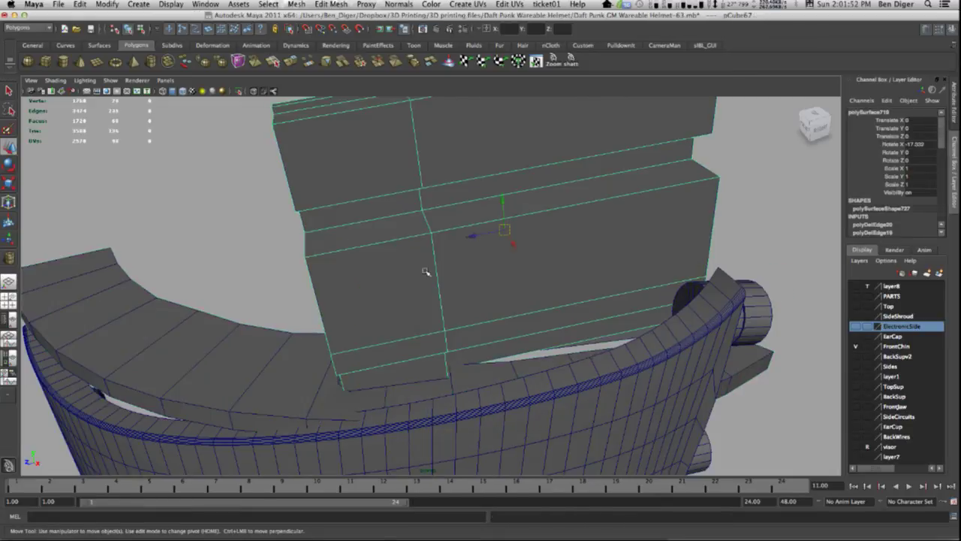
{"action": "left_click", "coordinate": [256, 338]}
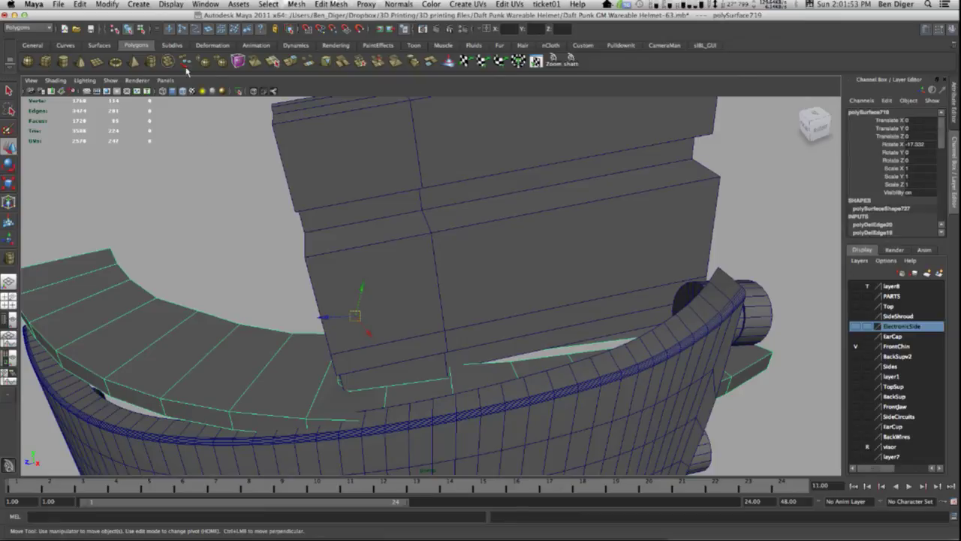
{"action": "left_click", "coordinate": [239, 92]}
{"action": "left_click_drag", "start_coordinate": [487, 305], "coordinate": [442, 326], "text": "alt"}
{"action": "right_click", "coordinate": [421, 341]}
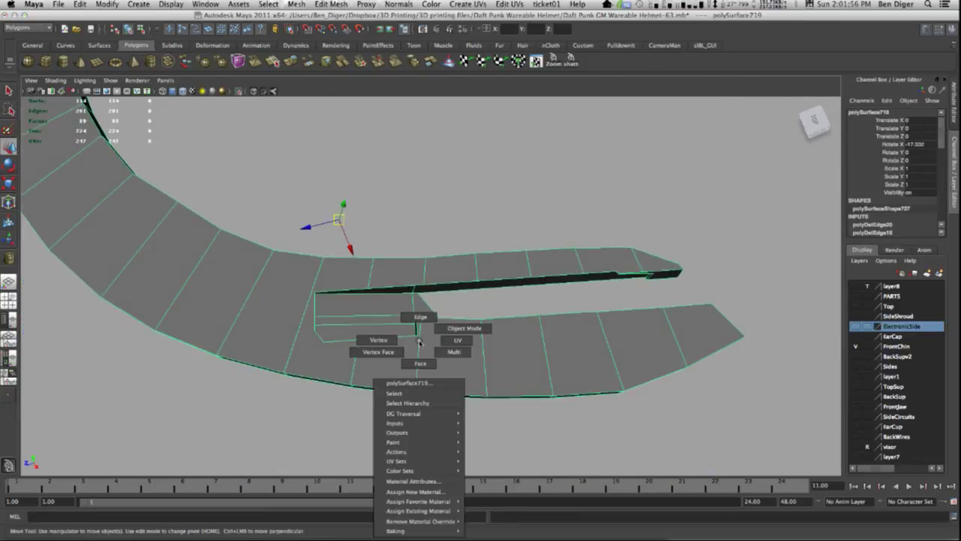
{"action": "key", "text": "3"}
{"action": "scroll", "coordinate": [430, 335], "scroll_direction": "down", "scroll_amount": 5}
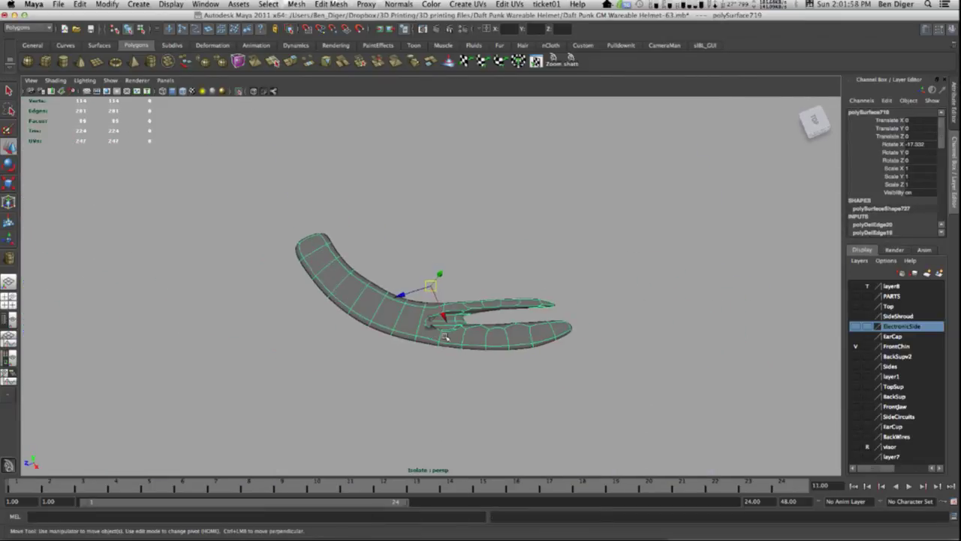
{"action": "scroll", "coordinate": [443, 331], "scroll_direction": "up", "scroll_amount": 10}
{"action": "middle_click_drag", "start_coordinate": [497, 436], "coordinate": [433, 313], "text": "alt"}
{"action": "key", "text": "1"}
{"action": "left_click_drag", "start_coordinate": [363, 298], "coordinate": [408, 136], "text": "alt"}
{"action": "key", "text": "w"}
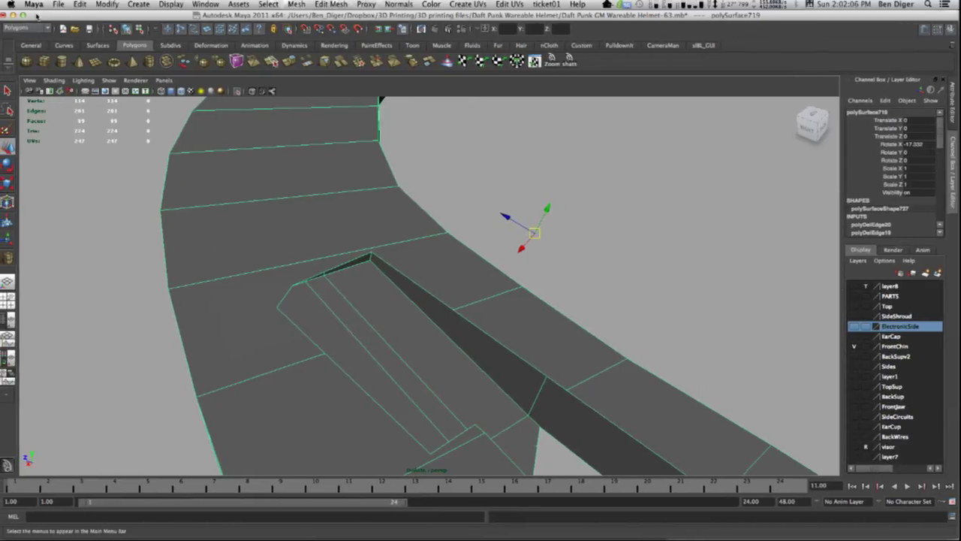
Use the Split Polygon Tool to connect the recess corner beside the narrow prong to the nearest vertex on the strip's inner edge.
{"action": "left_click", "coordinate": [295, 6]}
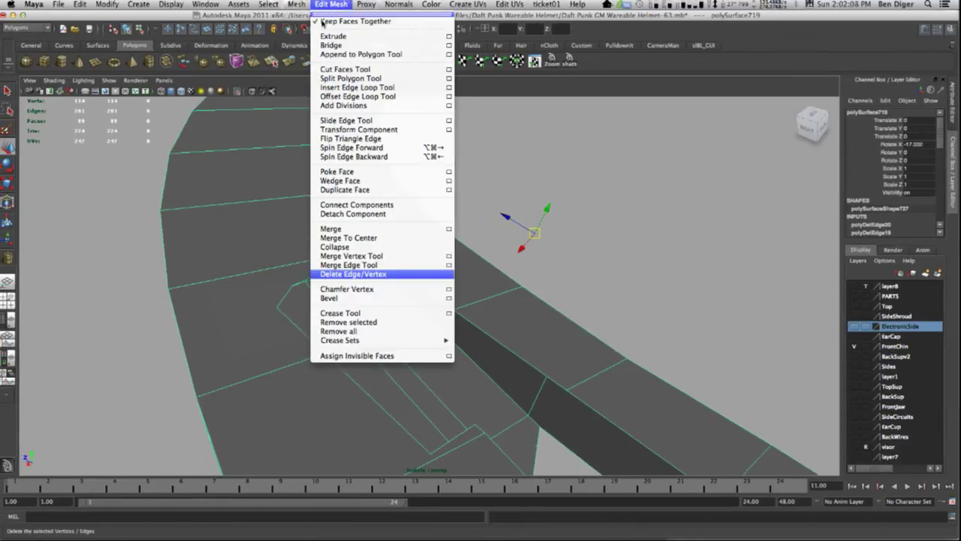
{"action": "left_click", "coordinate": [375, 84]}
{"action": "left_click_drag", "start_coordinate": [414, 277], "coordinate": [418, 201], "text": "alt"}
{"action": "left_click", "coordinate": [486, 244]}
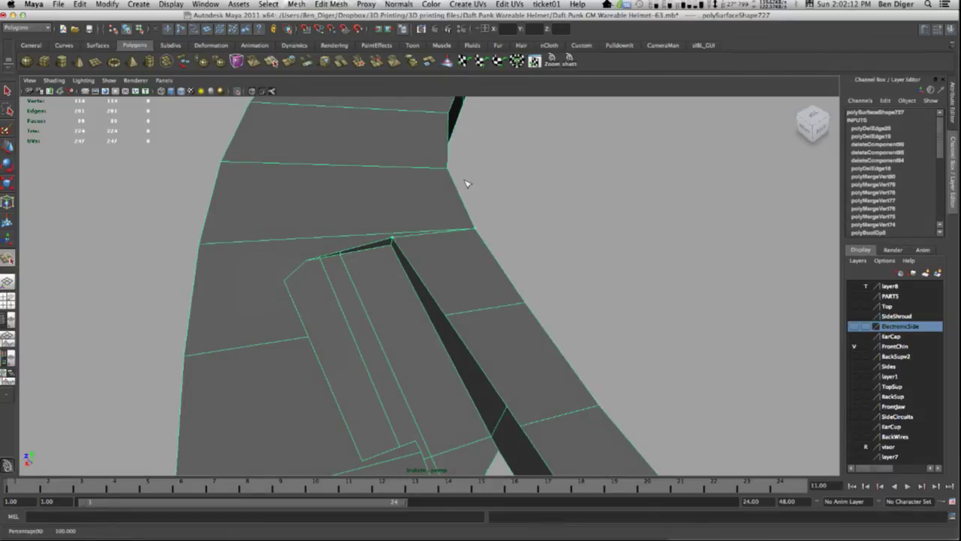
{"action": "key", "text": "Return"}
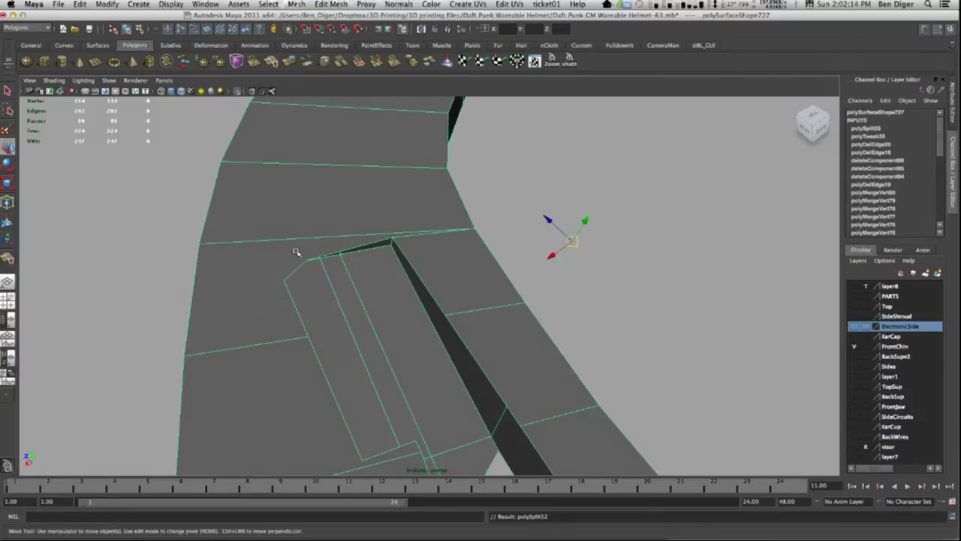
Split the face from the recess's outer chamfer corner to the nearest outer-edge vertex, and check the smoothed preview.
{"action": "key", "text": "y"}
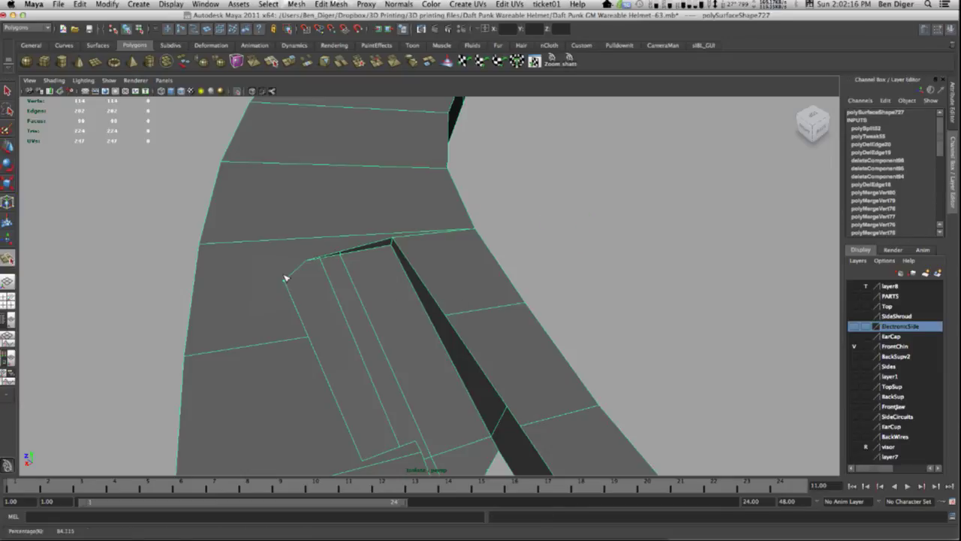
{"action": "left_click", "coordinate": [284, 280]}
{"action": "left_click_drag", "start_coordinate": [226, 246], "coordinate": [158, 250]}
{"action": "key", "text": "w"}
{"action": "key", "text": "3"}
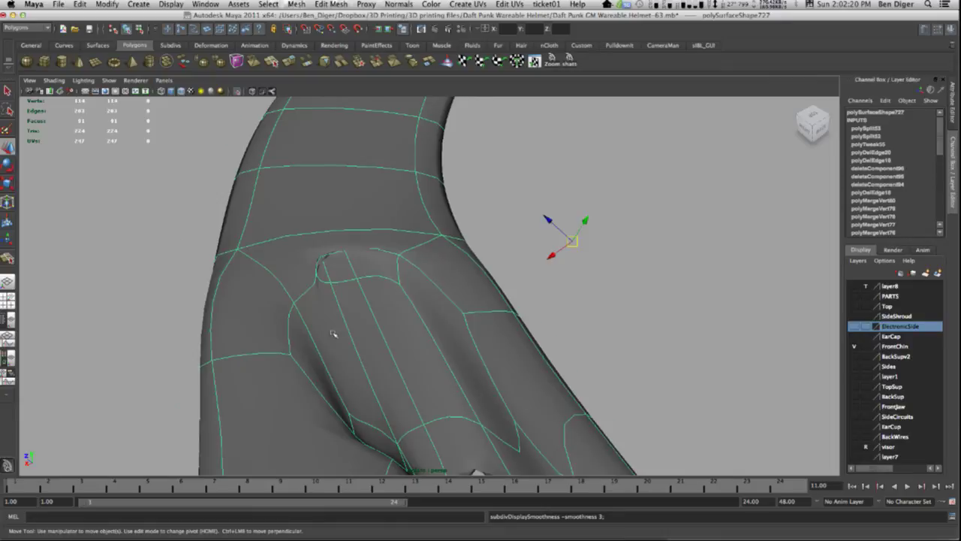
{"action": "key", "text": "1"}
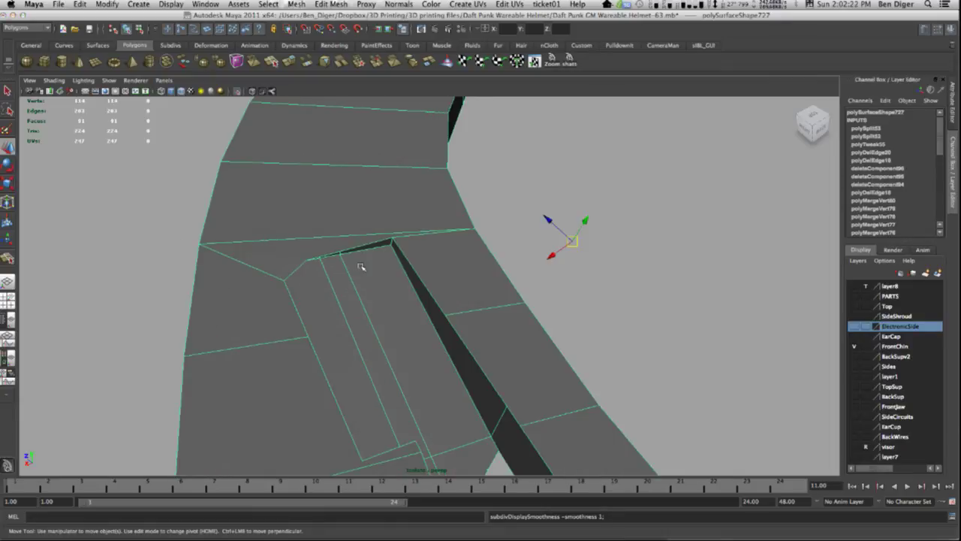
Examine the faces around the recess's closed end from below and above, checking the strip's top face beside it.
{"action": "left_click_drag", "start_coordinate": [361, 266], "coordinate": [422, 287], "text": "alt"}
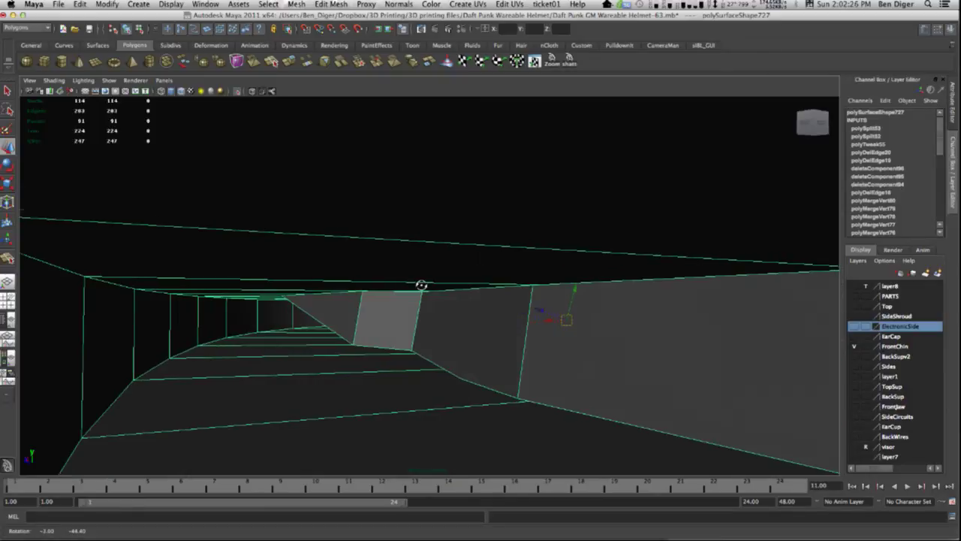
{"action": "scroll", "coordinate": [304, 317], "scroll_direction": "up", "scroll_amount": 5}
{"action": "scroll", "coordinate": [315, 321], "scroll_direction": "down", "scroll_amount": 5}
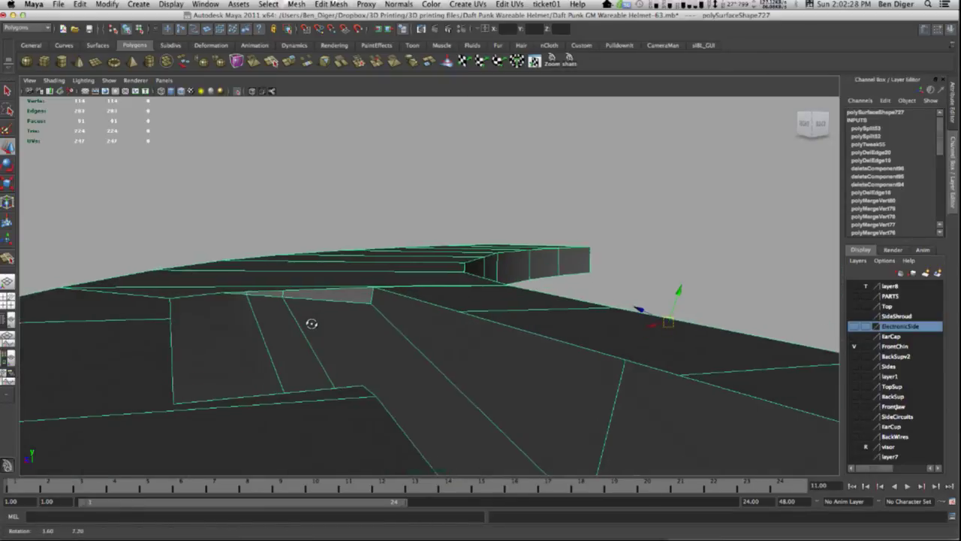
{"action": "left_click", "coordinate": [310, 300]}
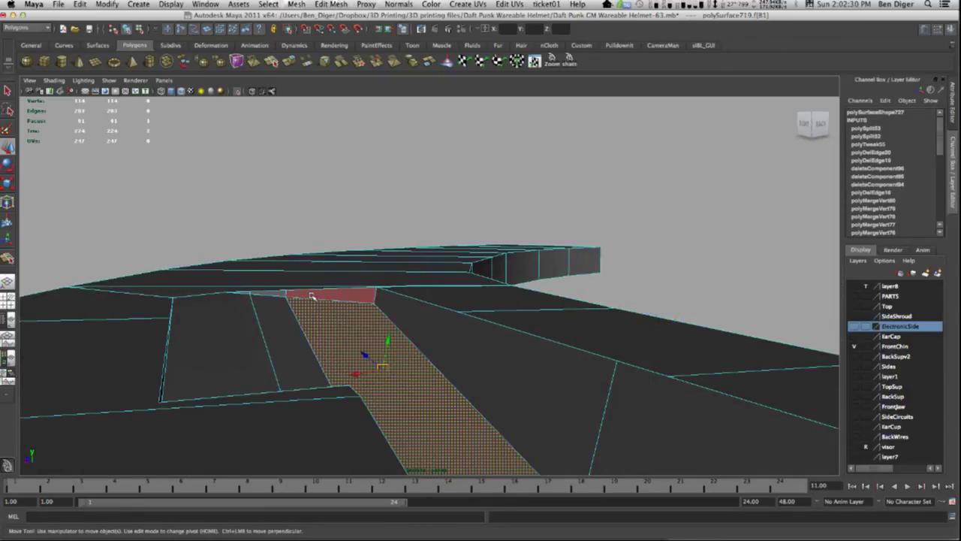
{"action": "left_click_drag", "start_coordinate": [309, 299], "coordinate": [446, 343], "text": "alt"}
{"action": "left_click_drag", "start_coordinate": [558, 353], "coordinate": [287, 259], "text": "alt"}
{"action": "left_click", "coordinate": [452, 222]}
{"action": "key", "text": "f"}
{"action": "scroll", "coordinate": [291, 261], "scroll_direction": "down", "scroll_amount": 2}
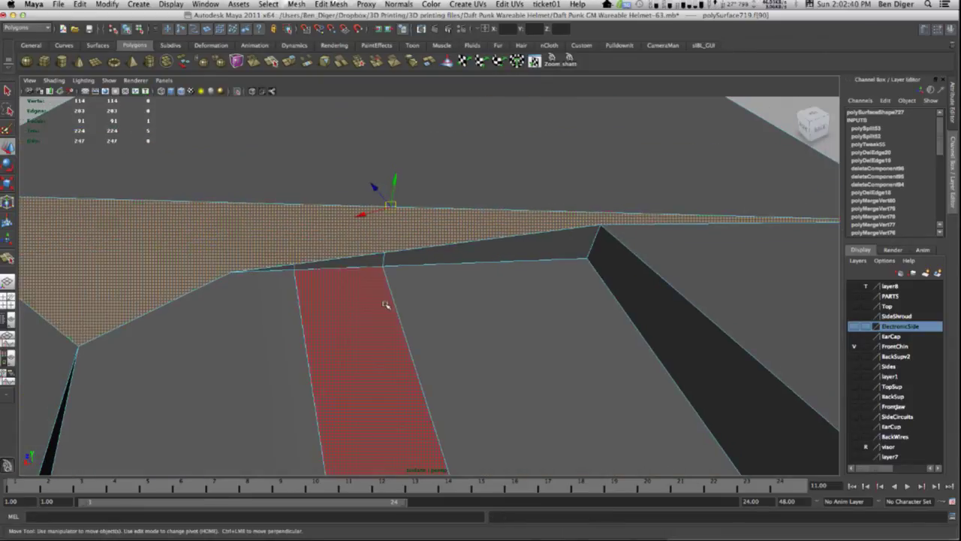
{"action": "mouse_move", "coordinate": [386, 303]}
{"action": "left_mouse_down", "text": "alt"}
{"action": "mouse_move", "coordinate": [348, 305]}
{"action": "mouse_move", "coordinate": [378, 295]}
{"action": "left_mouse_up", "text": "alt"}
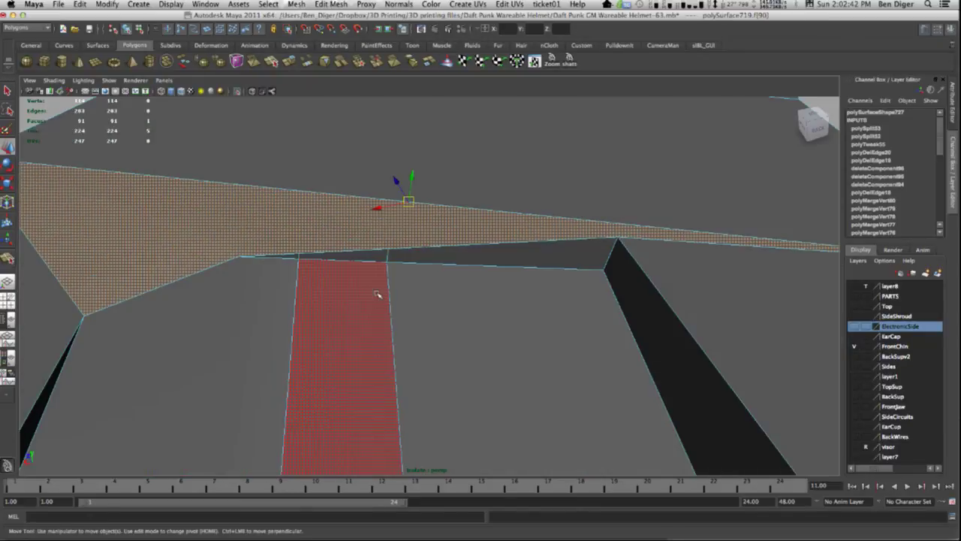
Split the top face from the other end of the recess chamfer to the same outer-edge vertex.
{"action": "key", "text": "g"}
{"action": "left_click_drag", "start_coordinate": [273, 257], "coordinate": [189, 251]}
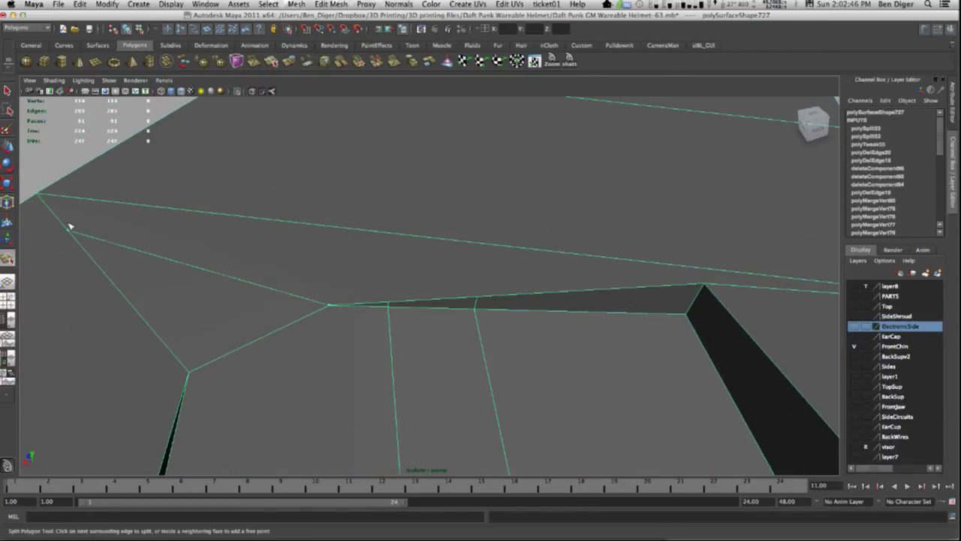
{"action": "key", "text": "Return"}
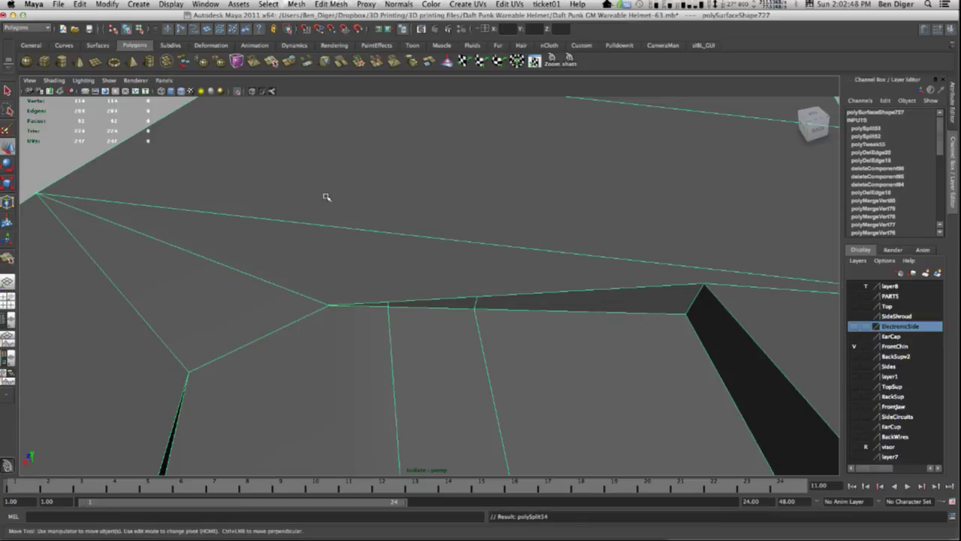
Split the top face from the middle vertex on the recess's end wall to the shared outer-edge vertex, and check the smoothed preview.
{"action": "key", "text": "g"}
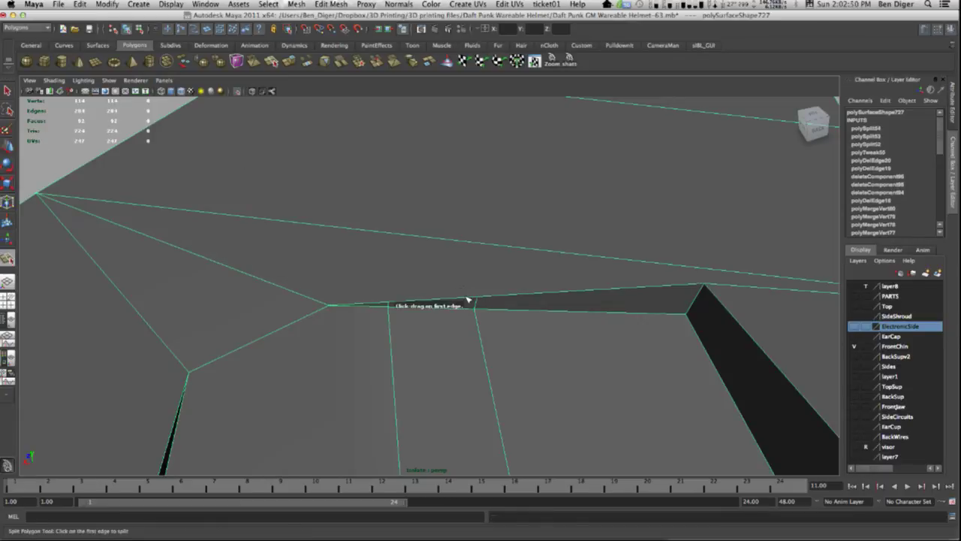
{"action": "left_click", "coordinate": [467, 299]}
{"action": "left_click", "coordinate": [279, 287]}
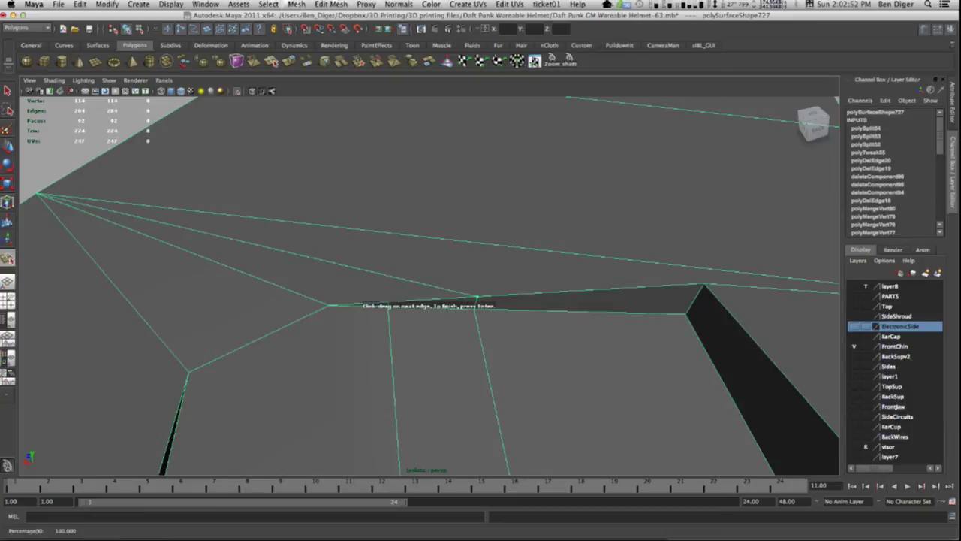
{"action": "key", "text": "Return"}
{"action": "key", "text": "3"}
{"action": "key", "text": "1"}
{"action": "scroll", "coordinate": [431, 279], "scroll_direction": "down", "scroll_amount": 10}
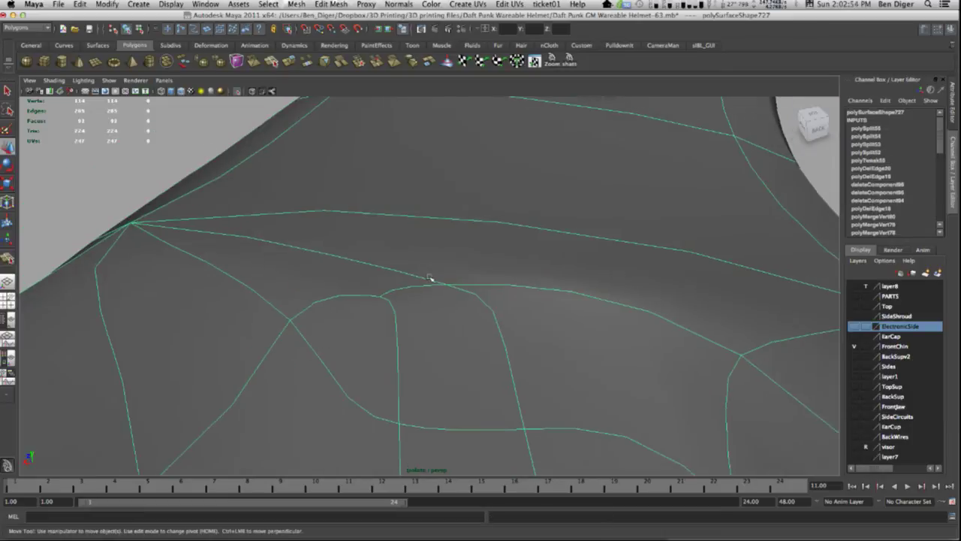
{"action": "left_click_drag", "start_coordinate": [525, 352], "coordinate": [624, 314], "text": "alt"}
{"action": "key", "text": "3"}
{"action": "scroll", "coordinate": [344, 290], "scroll_direction": "up", "scroll_amount": 8}
{"action": "key", "text": "1"}
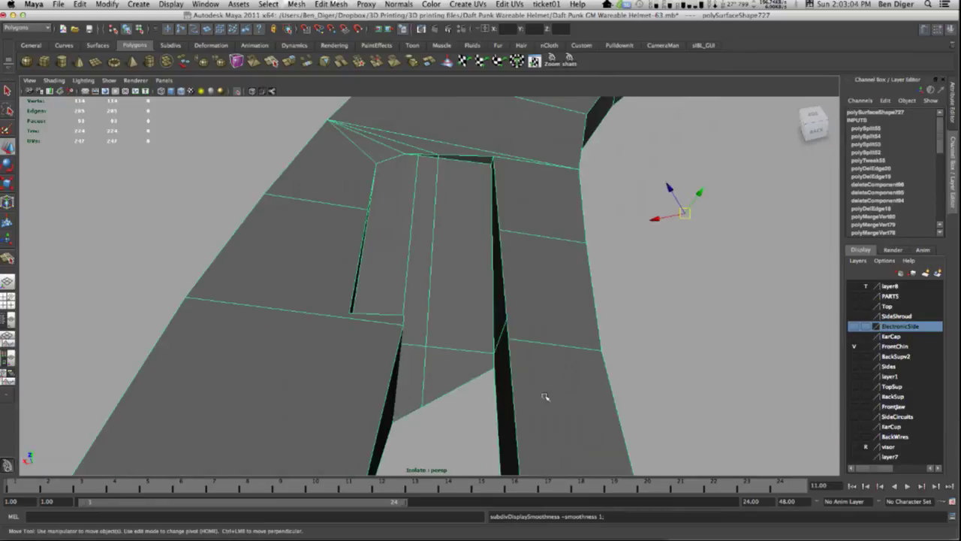
On the strip's underside, split the face from the slot's pointed corner to the nearby inner-edge vertex, and preview it smoothed.
{"action": "middle_click_drag", "start_coordinate": [545, 396], "coordinate": [532, 343], "text": "alt"}
{"action": "scroll", "coordinate": [504, 350], "scroll_direction": "up", "scroll_amount": 5}
{"action": "left_click_drag", "start_coordinate": [503, 350], "coordinate": [493, 304], "text": "alt"}
{"action": "left_click_drag", "start_coordinate": [501, 340], "coordinate": [496, 272], "text": "alt"}
{"action": "left_click", "coordinate": [499, 197]}
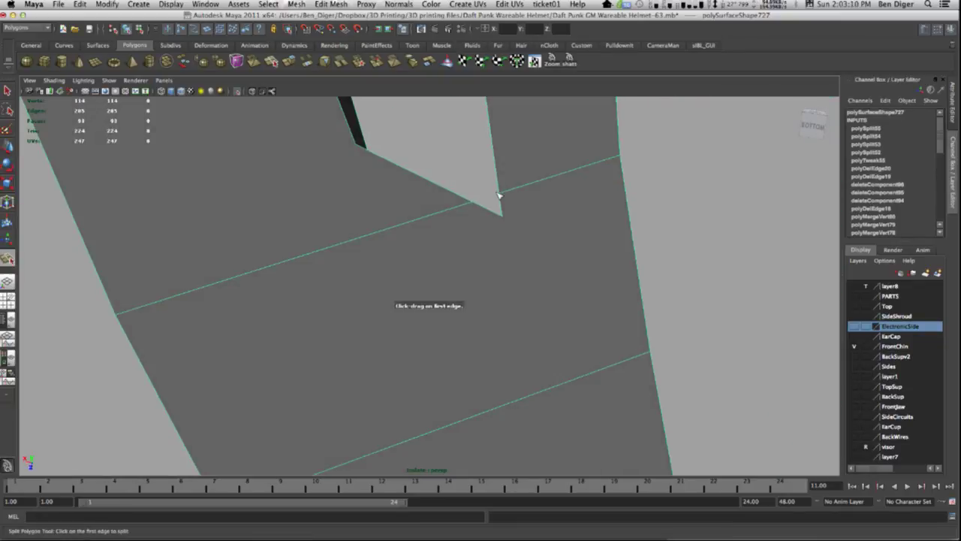
{"action": "left_click", "coordinate": [648, 351]}
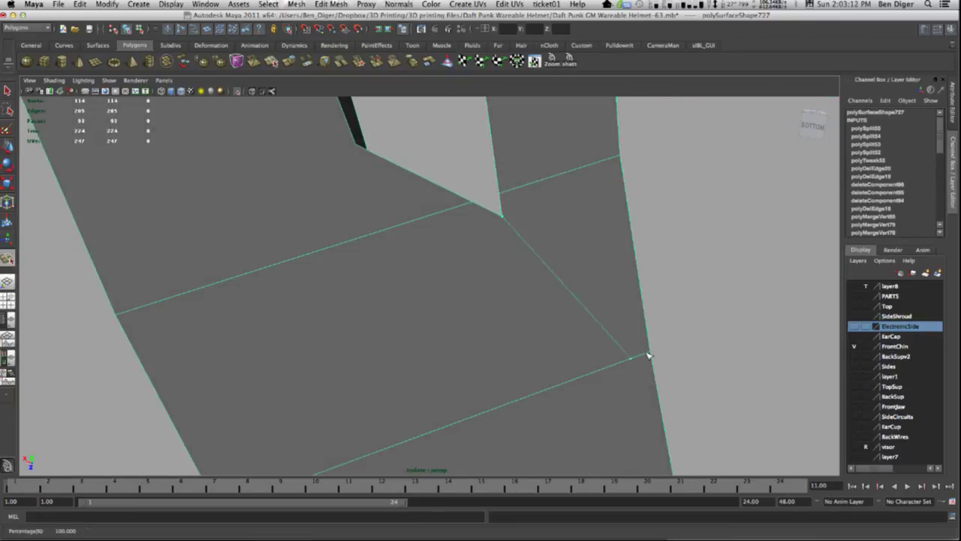
{"action": "key", "text": "Return"}
{"action": "key", "text": "3"}
{"action": "left_click_drag", "start_coordinate": [618, 299], "coordinate": [591, 341], "text": "alt"}
{"action": "key", "text": "1"}
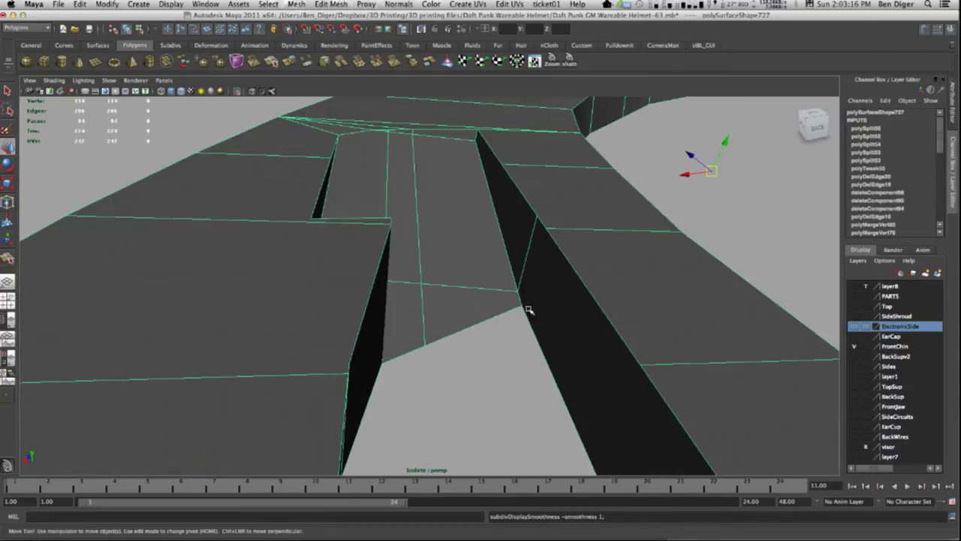
Split the small recess-floor face at the slot's opening between its existing corners, and check the whole strip smoothed.
{"action": "key", "text": "g"}
{"action": "left_click", "coordinate": [496, 316]}
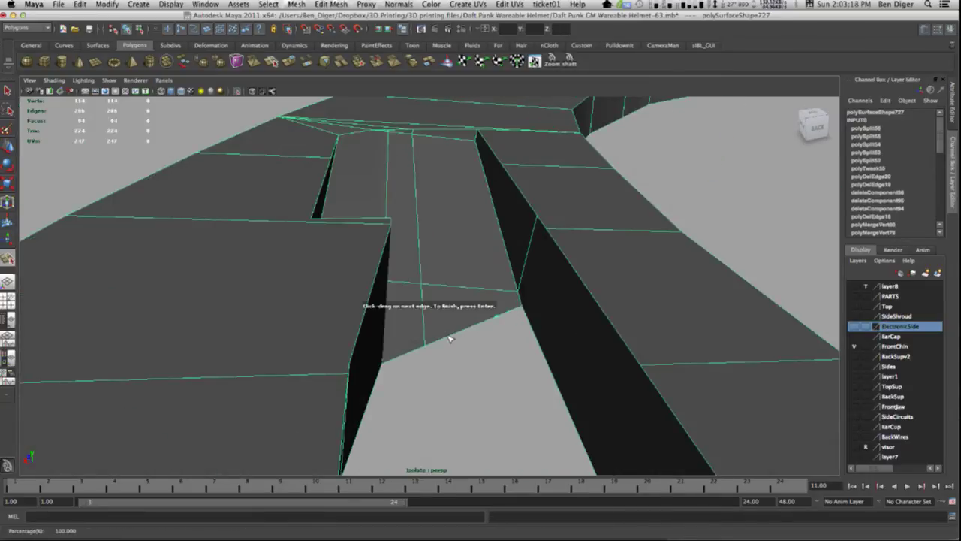
{"action": "left_click_drag", "start_coordinate": [424, 309], "coordinate": [446, 329]}
{"action": "key", "text": "Return"}
{"action": "key", "text": "3"}
{"action": "scroll", "coordinate": [382, 326], "scroll_direction": "down", "scroll_amount": 5}
{"action": "scroll", "coordinate": [447, 327], "scroll_direction": "down", "scroll_amount": 5}
{"action": "middle_click_drag", "start_coordinate": [449, 326], "coordinate": [490, 321], "text": "alt"}
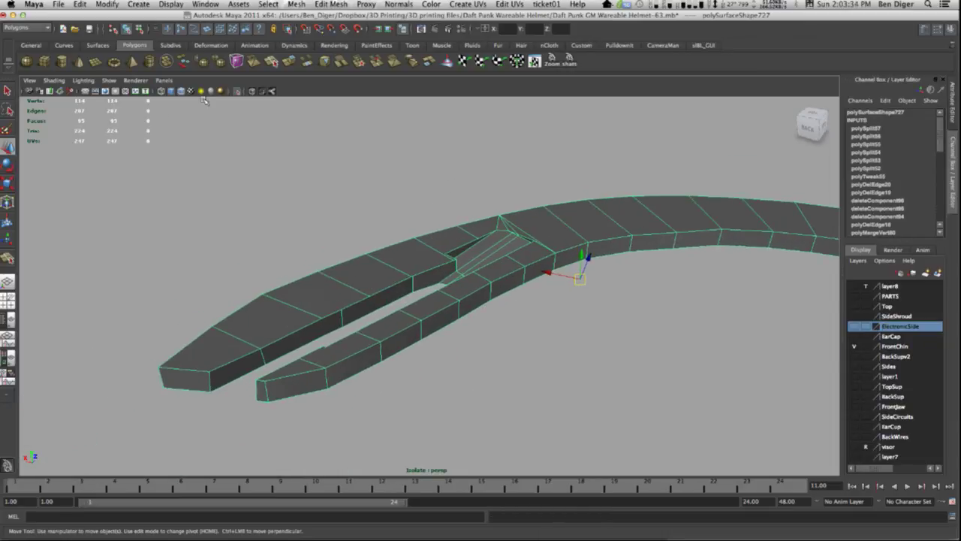
Turn off the isolated display and set the curved strip's X rotation to 0.
{"action": "left_click", "coordinate": [237, 91]}
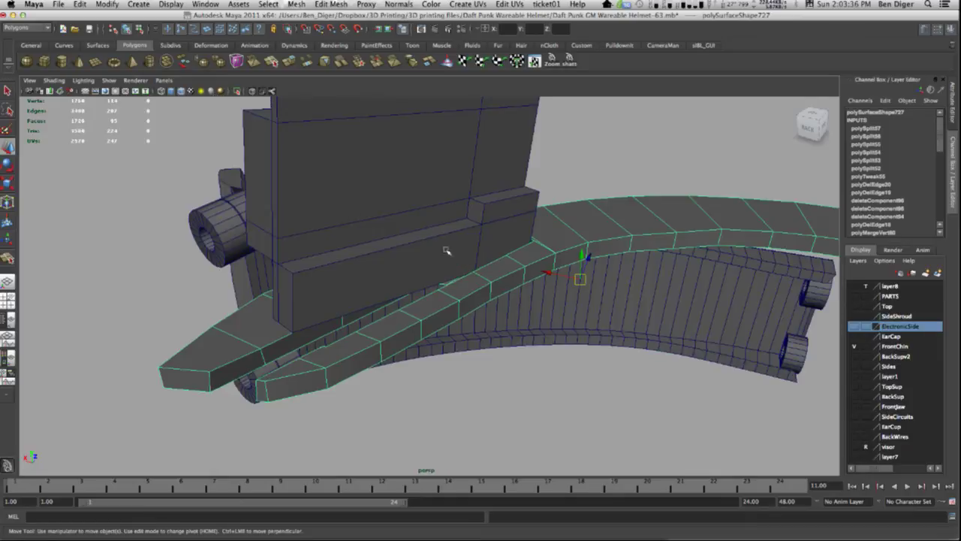
{"action": "key", "text": "q"}
{"action": "left_click", "coordinate": [486, 292]}
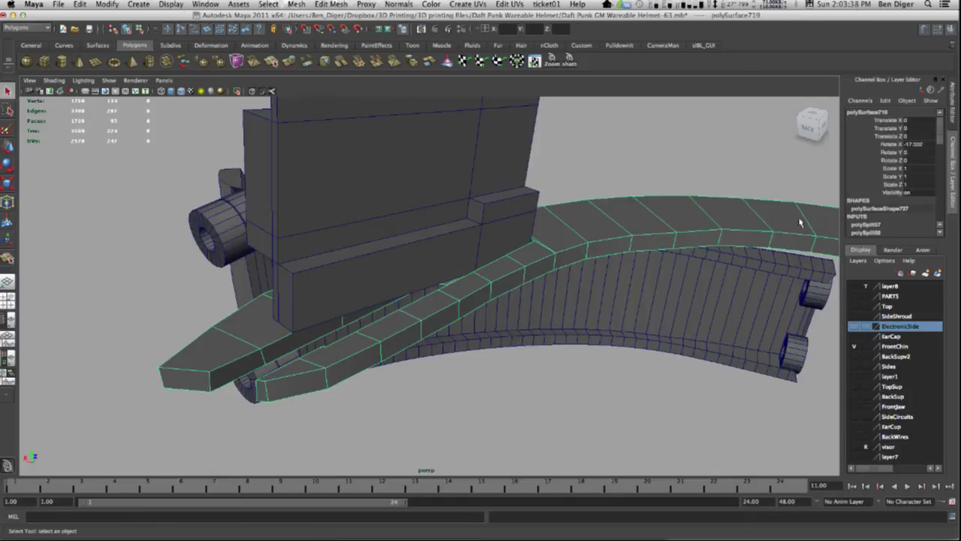
{"action": "left_click", "coordinate": [920, 146]}
{"action": "left_click", "coordinate": [920, 146]}
{"action": "double_click", "coordinate": [920, 146]}
{"action": "type", "text": "0"}
{"action": "key", "text": "Return"}
{"action": "left_click", "coordinate": [556, 230]}
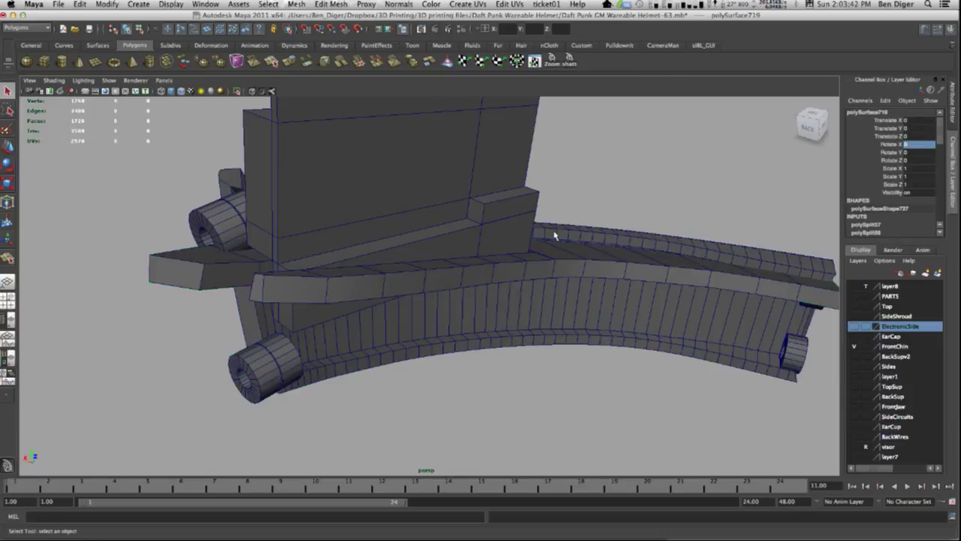
Examine how the curved strip sits against the chin piece and the electronics box from several angles.
{"action": "left_click_drag", "start_coordinate": [553, 232], "coordinate": [511, 367], "text": "alt"}
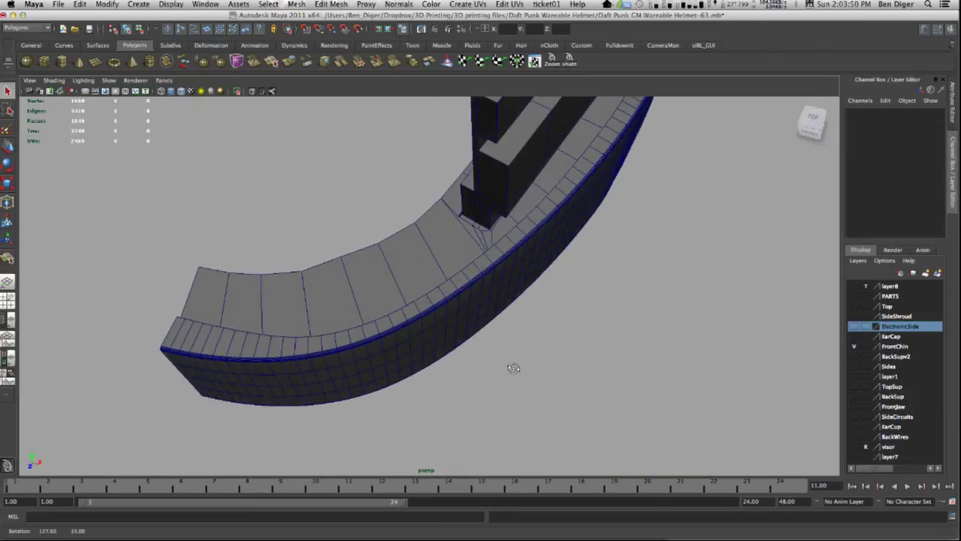
{"action": "left_click_drag", "start_coordinate": [358, 275], "coordinate": [526, 292], "text": "alt"}
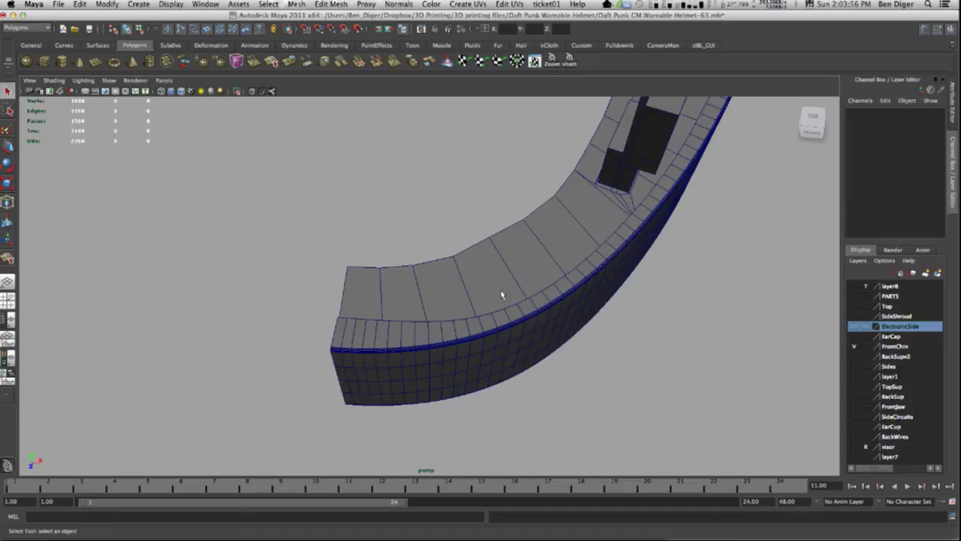
{"action": "left_click_drag", "start_coordinate": [483, 293], "coordinate": [513, 282], "text": "alt"}
{"action": "left_click", "coordinate": [510, 219]}
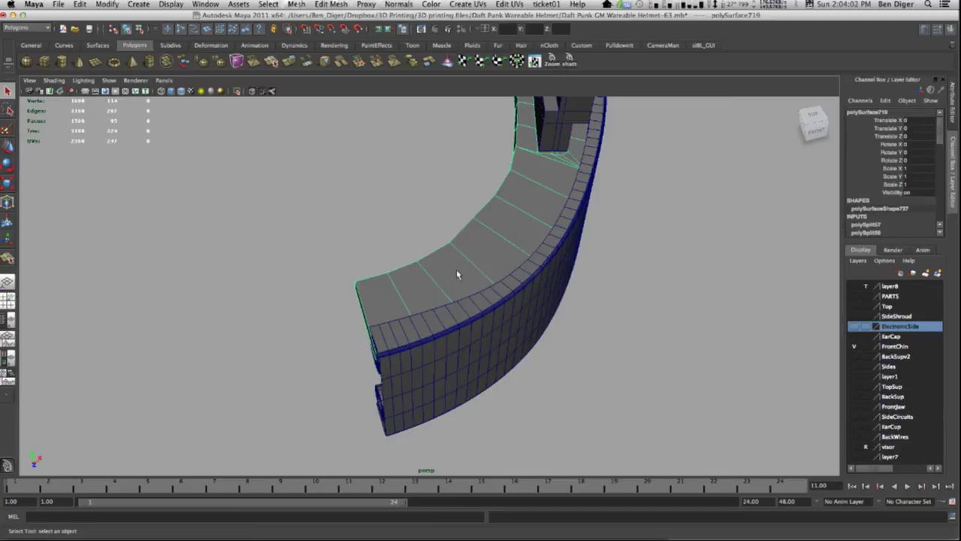
{"action": "left_click_drag", "start_coordinate": [521, 240], "coordinate": [464, 293], "text": "alt"}
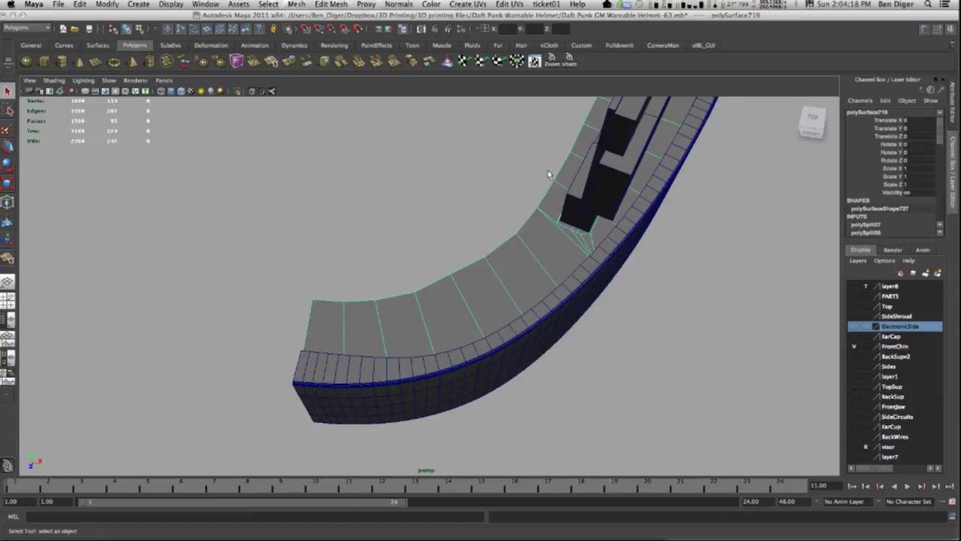
{"action": "left_click", "coordinate": [397, 253]}
{"action": "left_click_drag", "start_coordinate": [396, 253], "coordinate": [429, 344], "text": "alt"}
Select the two adjacent top faces on the curved strip's inner arm beside the electronics box's front end.
{"action": "left_click", "coordinate": [435, 302]}
{"action": "scroll", "coordinate": [434, 302], "scroll_direction": "up", "scroll_amount": 3}
{"action": "right_click_drag", "start_coordinate": [430, 342], "coordinate": [430, 363]}
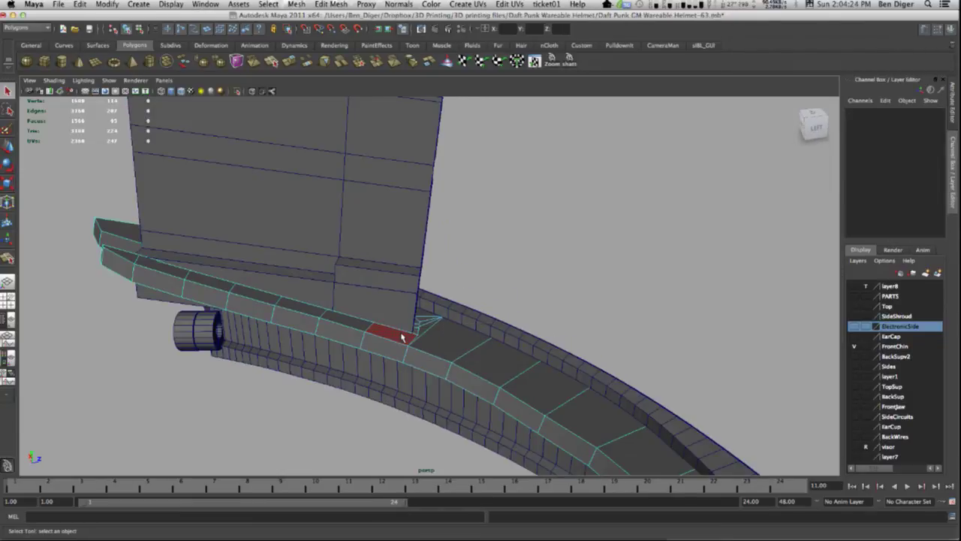
{"action": "left_click", "coordinate": [393, 332]}
{"action": "key", "text": "w"}
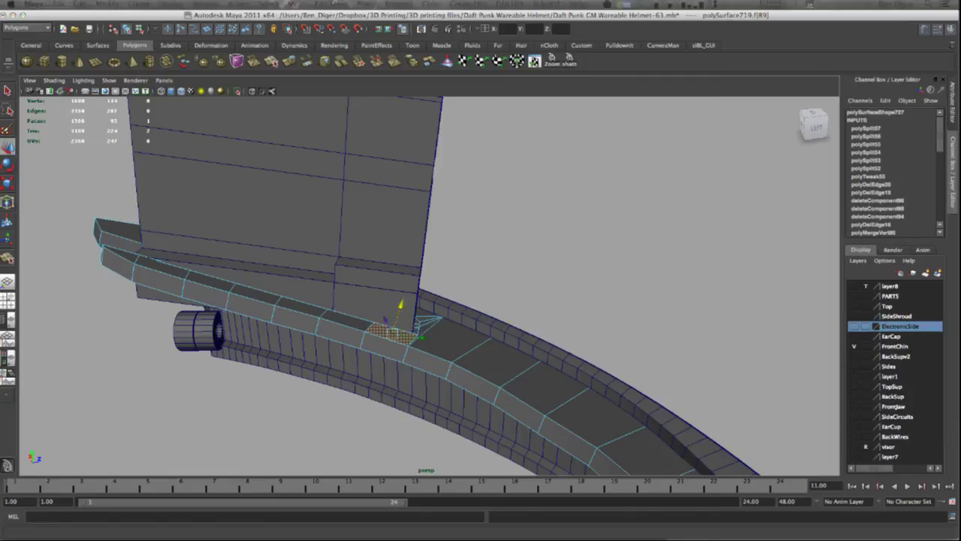
{"action": "left_click_drag", "start_coordinate": [443, 286], "coordinate": [423, 275], "text": "alt"}
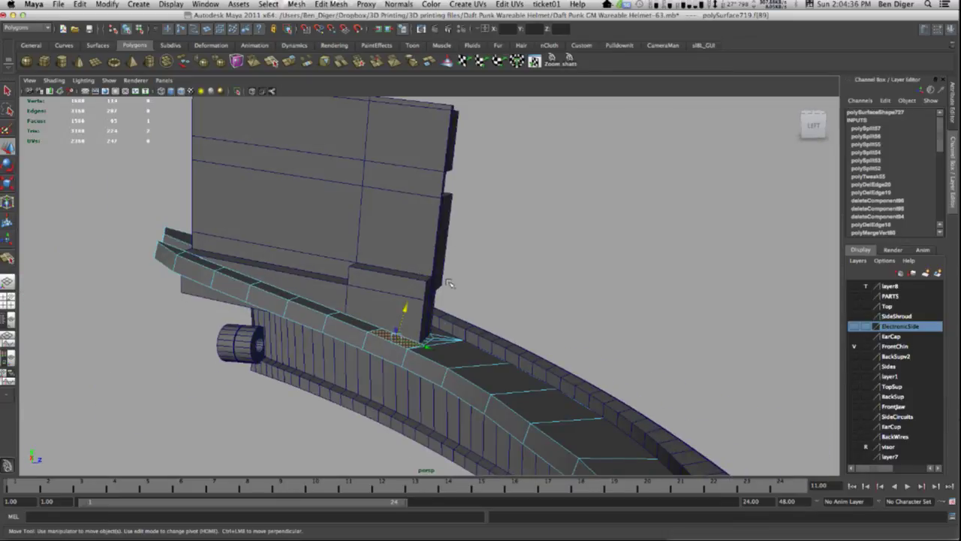
{"action": "left_click_drag", "start_coordinate": [447, 279], "coordinate": [436, 315], "text": "alt"}
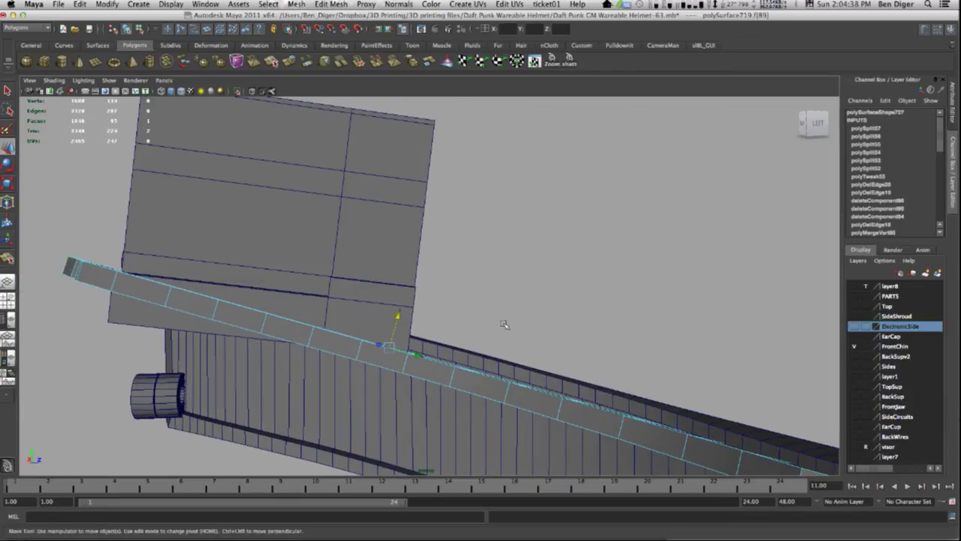
{"action": "left_click_drag", "start_coordinate": [506, 324], "coordinate": [506, 286], "text": "alt"}
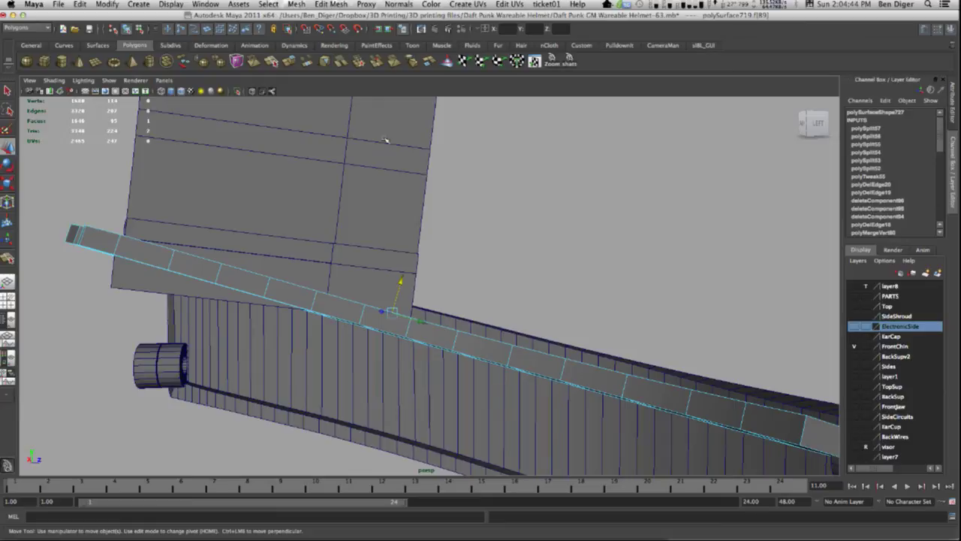
{"action": "left_click_drag", "start_coordinate": [326, 296], "coordinate": [344, 309], "text": "alt"}
{"action": "left_click", "coordinate": [344, 309], "text": "shift"}
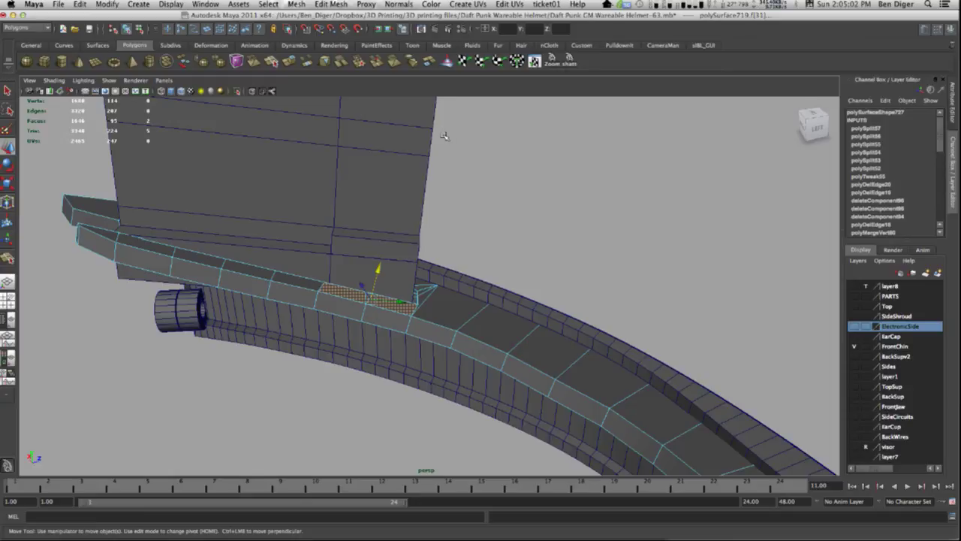
Examine from the front, back and side how the electronics box's lower ledge sits in the strip's slot.
{"action": "left_click_drag", "start_coordinate": [376, 208], "coordinate": [301, 264], "text": "alt"}
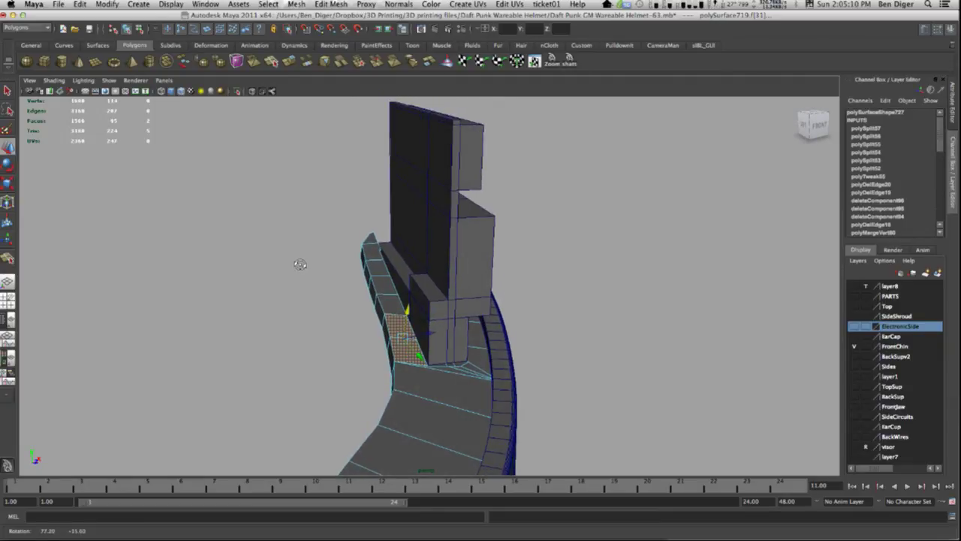
{"action": "left_click_drag", "start_coordinate": [300, 264], "coordinate": [482, 233], "text": "alt"}
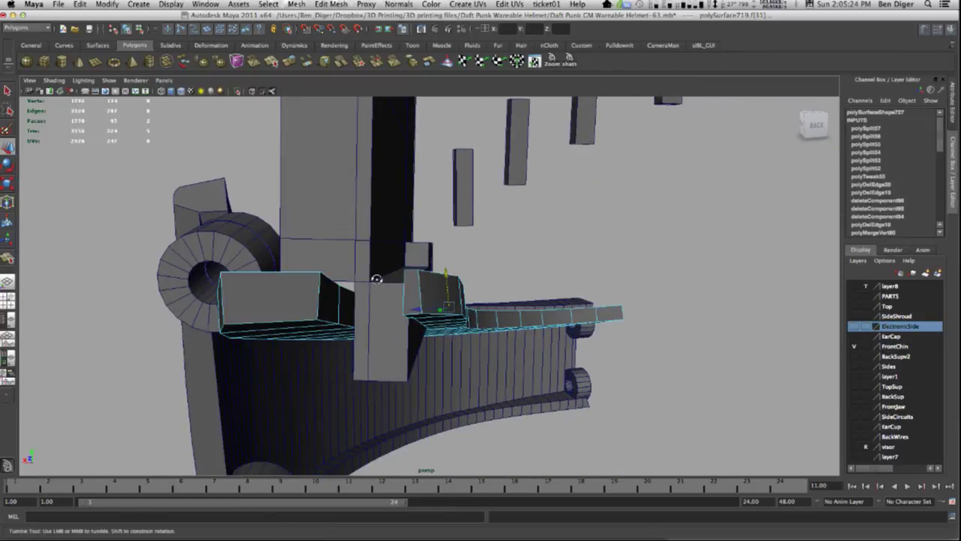
{"action": "left_click_drag", "start_coordinate": [377, 279], "coordinate": [406, 290], "text": "alt"}
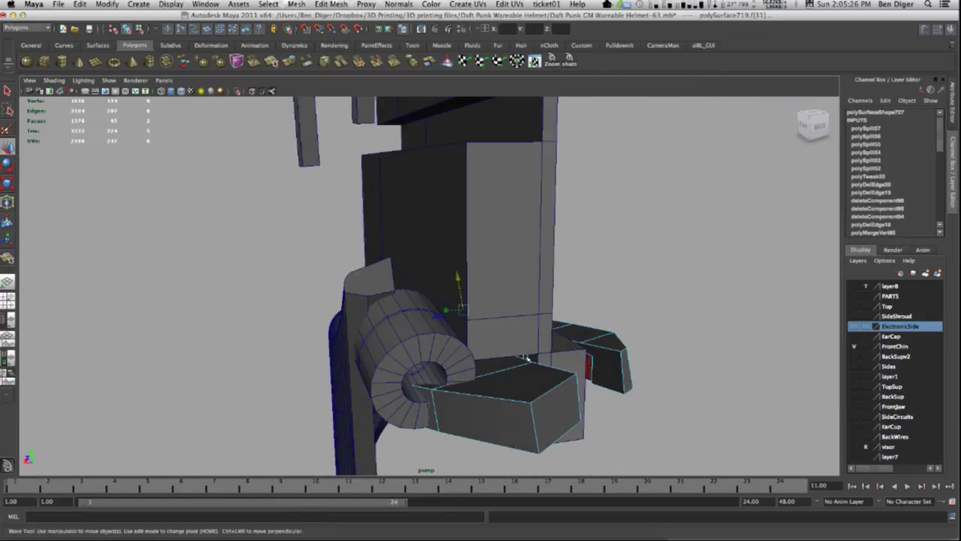
{"action": "left_click_drag", "start_coordinate": [526, 358], "coordinate": [393, 339], "text": "alt"}
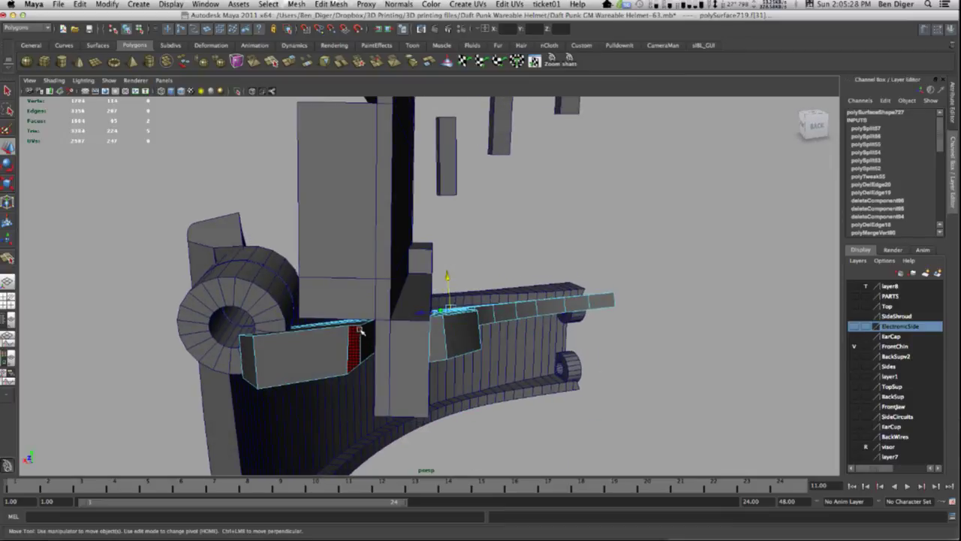
{"action": "left_click_drag", "start_coordinate": [336, 328], "coordinate": [337, 308], "text": "alt"}
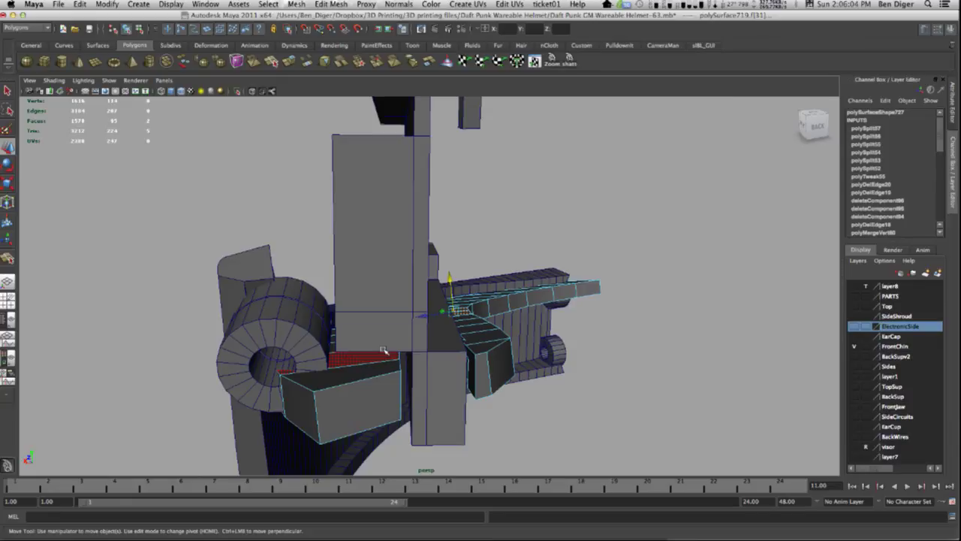
{"action": "left_click_drag", "start_coordinate": [366, 323], "coordinate": [386, 313], "text": "alt"}
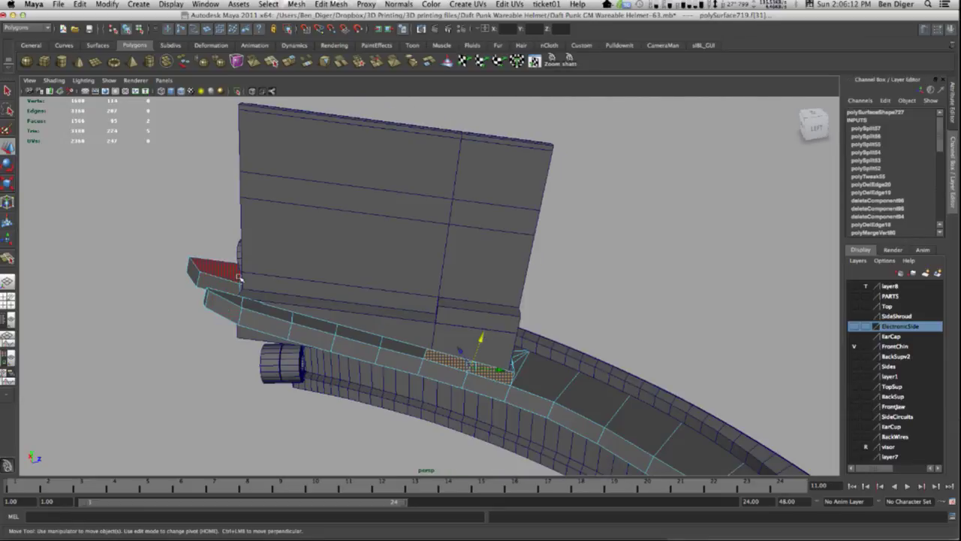
Mirror the electronics box front to back by reversing its Z scale, and deselect it.
{"action": "left_click", "coordinate": [382, 280]}
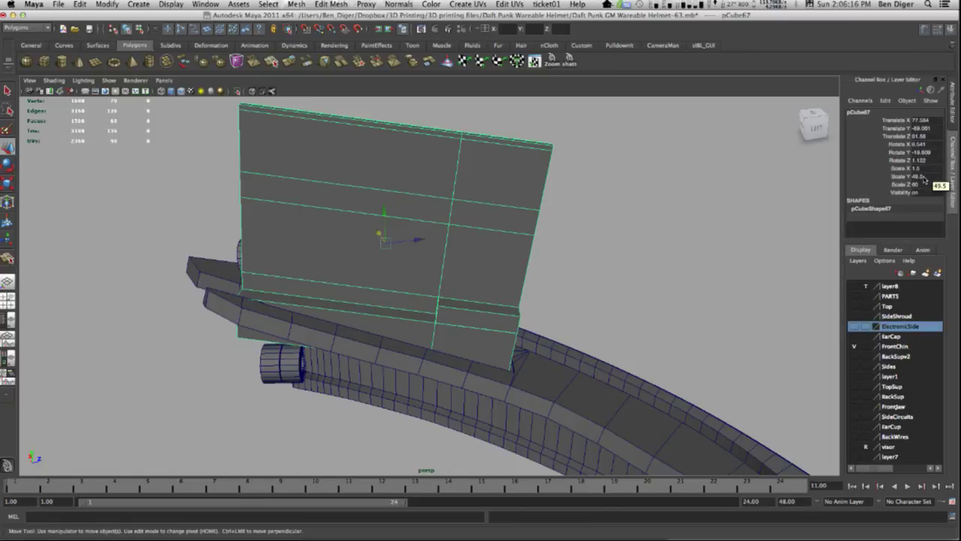
{"action": "double_click", "coordinate": [923, 178]}
{"action": "key", "text": "Tab"}
{"action": "key", "text": "Return"}
{"action": "left_click", "coordinate": [627, 197]}
Examine how the mirrored electronics box meets the strip's slot and the chin piece from behind, outside and front.
{"action": "left_click_drag", "start_coordinate": [535, 246], "coordinate": [355, 276], "text": "alt"}
{"action": "left_click_drag", "start_coordinate": [355, 280], "coordinate": [355, 299], "text": "alt"}
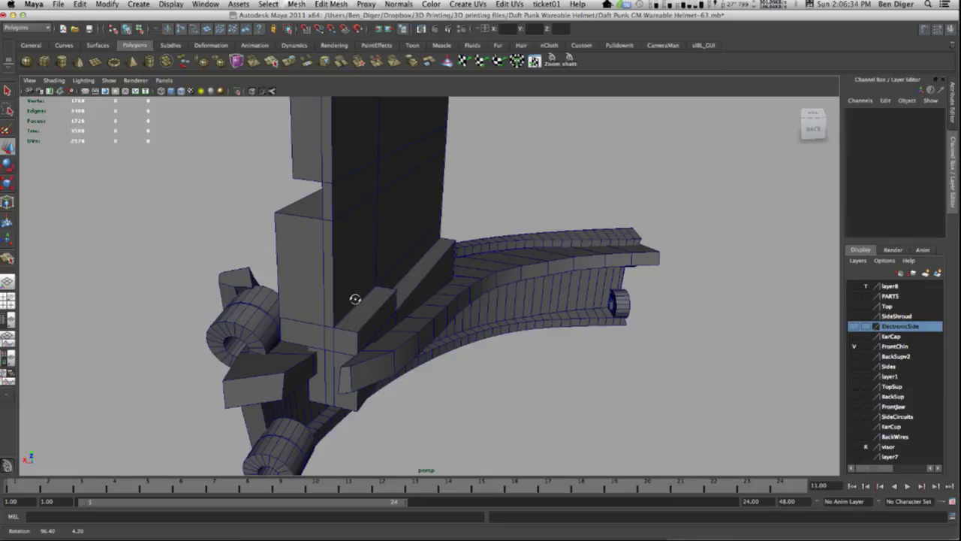
{"action": "left_click_drag", "start_coordinate": [536, 278], "coordinate": [501, 281], "text": "alt"}
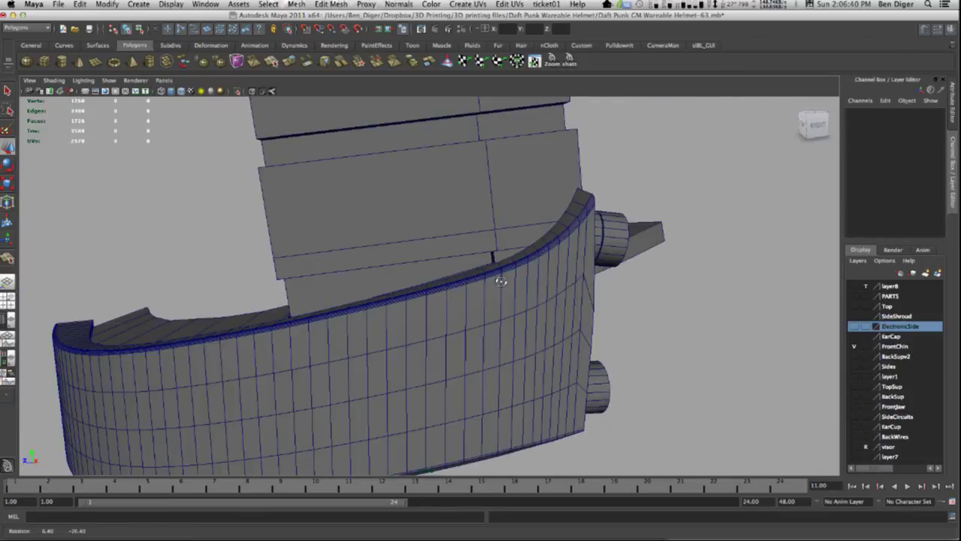
{"action": "left_click_drag", "start_coordinate": [587, 275], "coordinate": [621, 272], "text": "alt"}
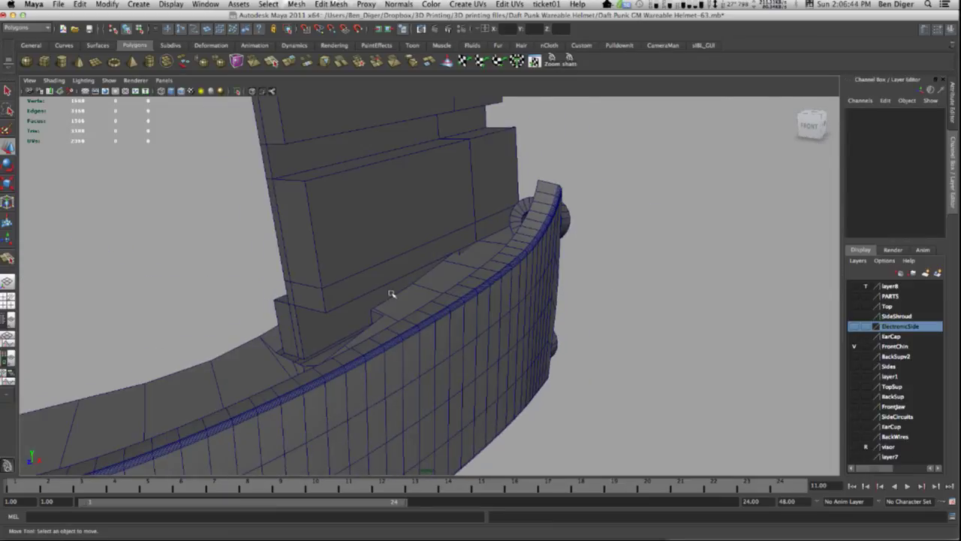
{"action": "left_click_drag", "start_coordinate": [367, 318], "coordinate": [399, 342], "text": "alt"}
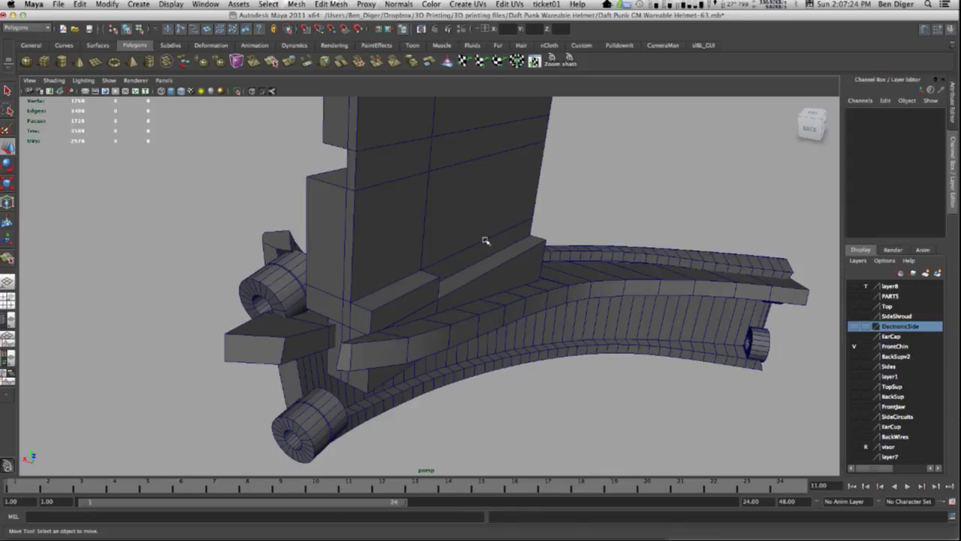
{"action": "left_click_drag", "start_coordinate": [357, 229], "coordinate": [424, 268], "text": "alt"}
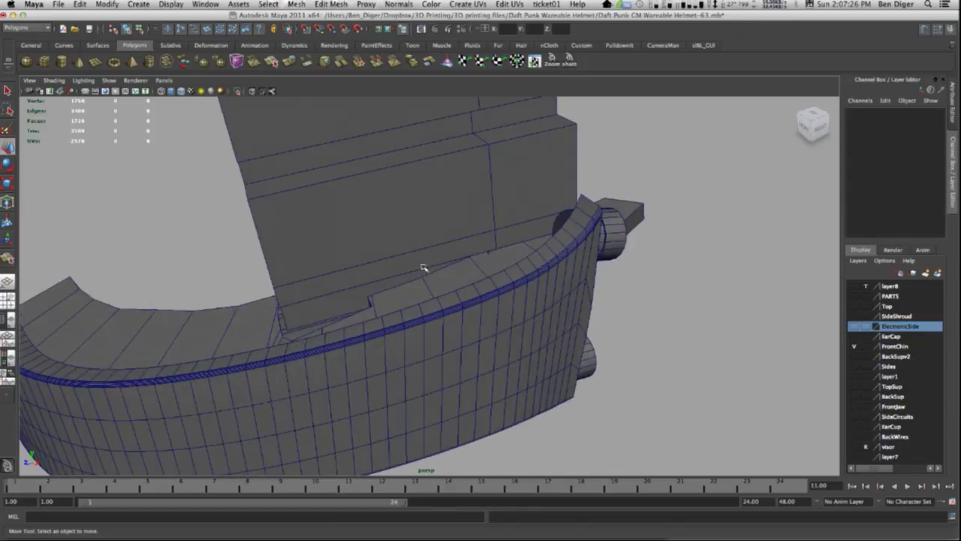
{"action": "left_click_drag", "start_coordinate": [336, 295], "coordinate": [420, 365], "text": "alt"}
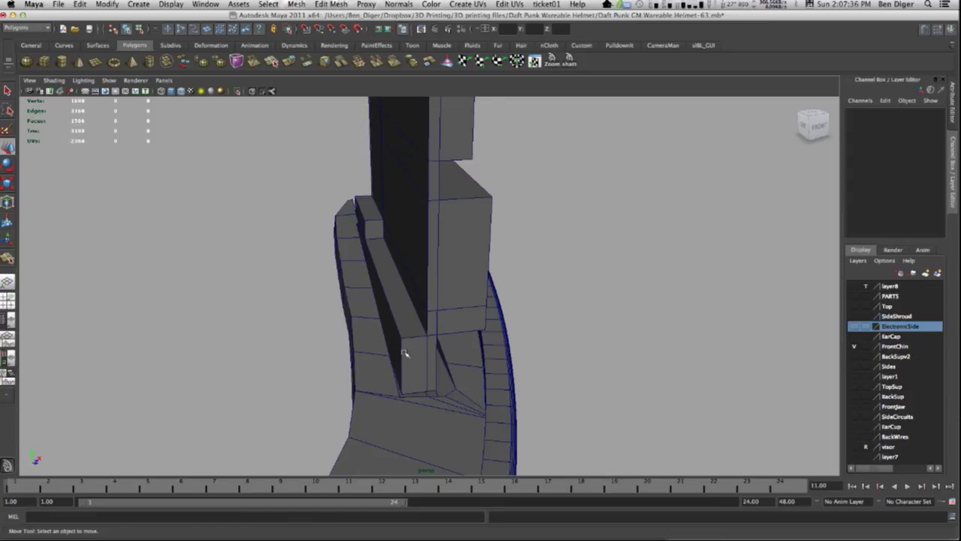
Isolate the curved strip and delete the recess-floor face next to the slot's opening.
{"action": "left_click", "coordinate": [356, 386]}
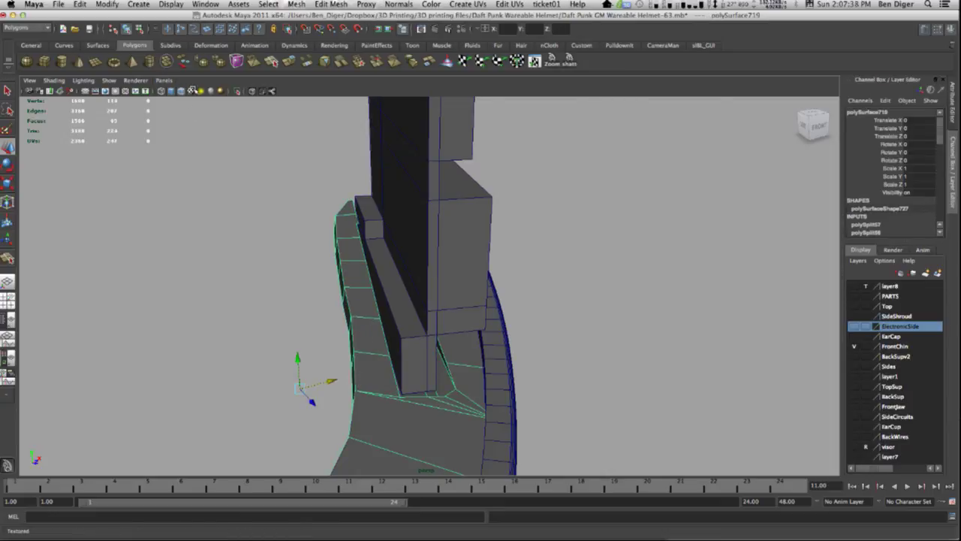
{"action": "left_click", "coordinate": [239, 91]}
{"action": "left_click_drag", "start_coordinate": [346, 239], "coordinate": [360, 306], "text": "alt"}
{"action": "right_click_drag", "start_coordinate": [360, 306], "coordinate": [341, 328]}
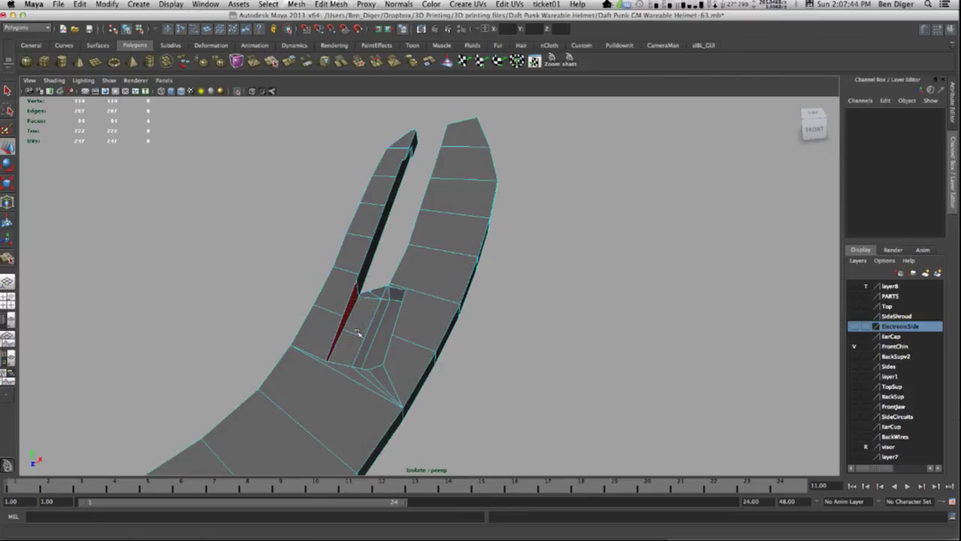
{"action": "key", "text": "w"}
{"action": "left_click", "coordinate": [350, 345]}
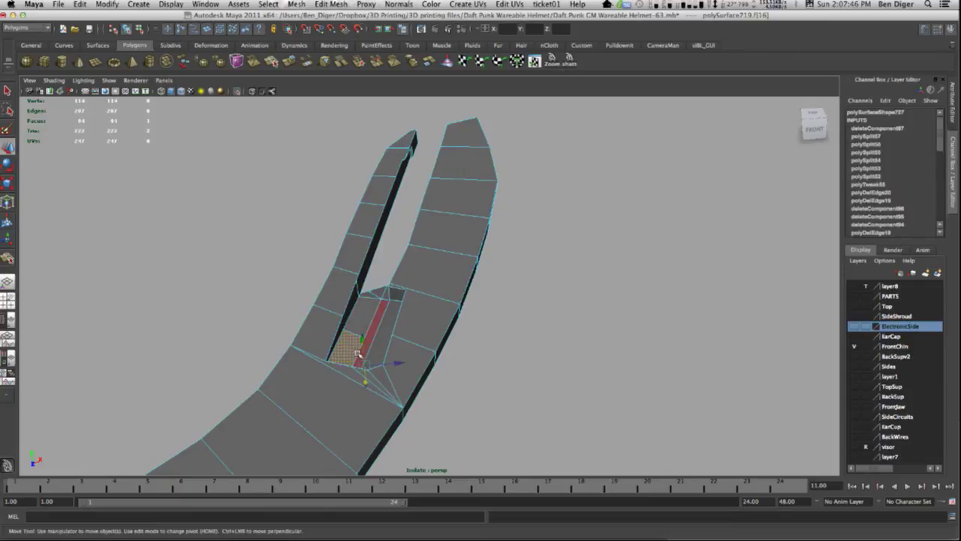
{"action": "key", "text": "f"}
{"action": "left_click_drag", "start_coordinate": [397, 361], "coordinate": [398, 198], "text": "alt"}
{"action": "left_click", "coordinate": [398, 198]}
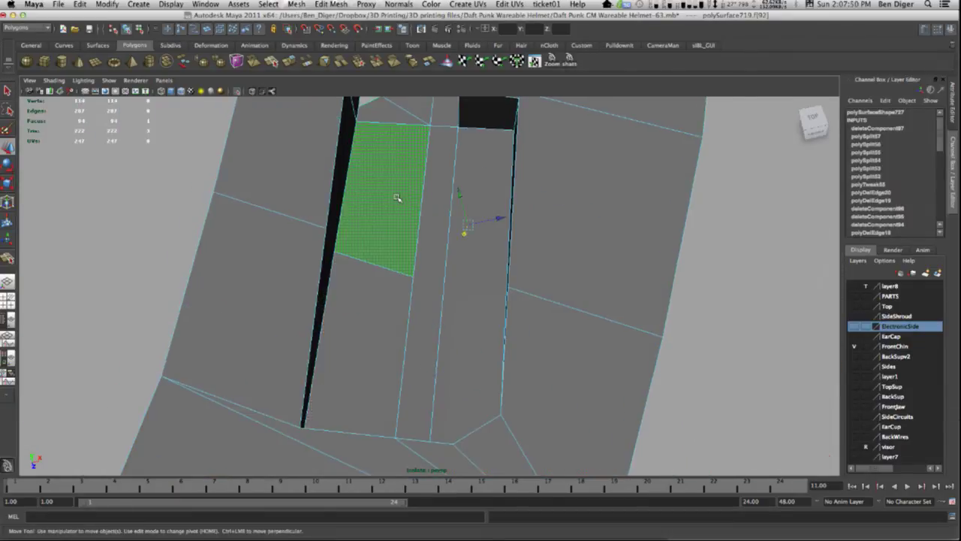
{"action": "key", "text": "Delete"}
Delete the small triangular faces remaining between the recess and the slot's opening.
{"action": "left_click", "coordinate": [401, 115]}
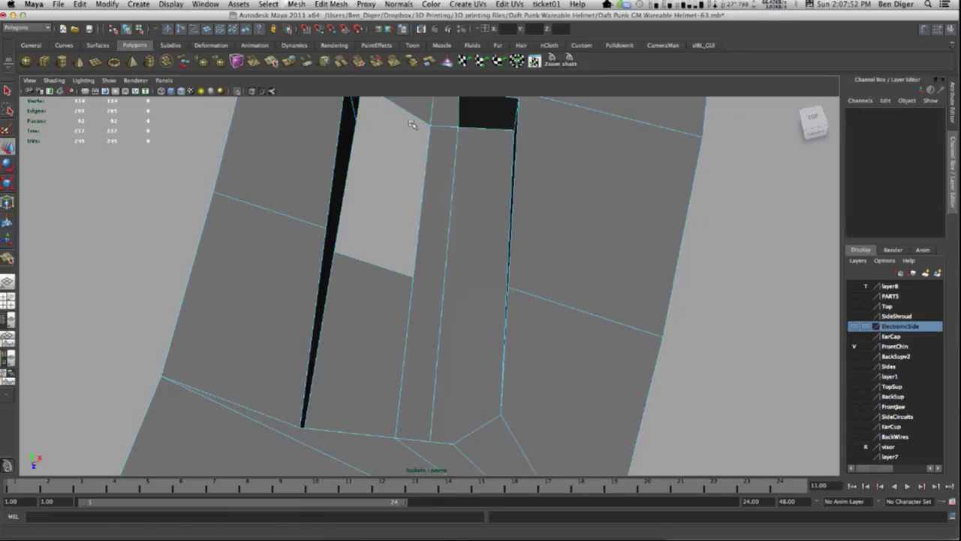
{"action": "left_click", "coordinate": [422, 101]}
{"action": "key", "text": "Delete"}
{"action": "scroll", "coordinate": [413, 172], "scroll_direction": "down", "scroll_amount": 5}
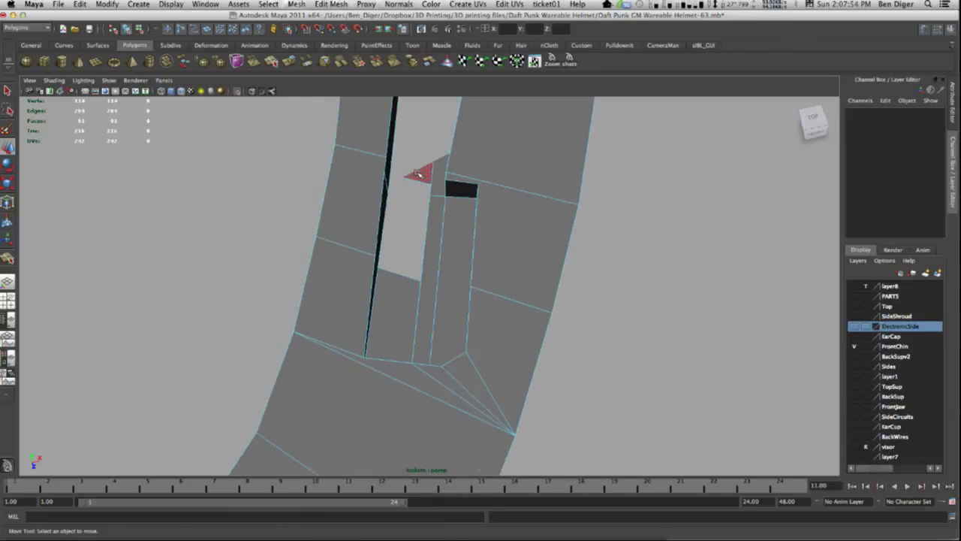
{"action": "left_click", "coordinate": [415, 174]}
{"action": "key", "text": "Delete"}
Split the remaining recess-floor face at the slot's closed end with the Split Polygon tool.
{"action": "left_click_drag", "start_coordinate": [410, 197], "coordinate": [307, 248], "text": "alt"}
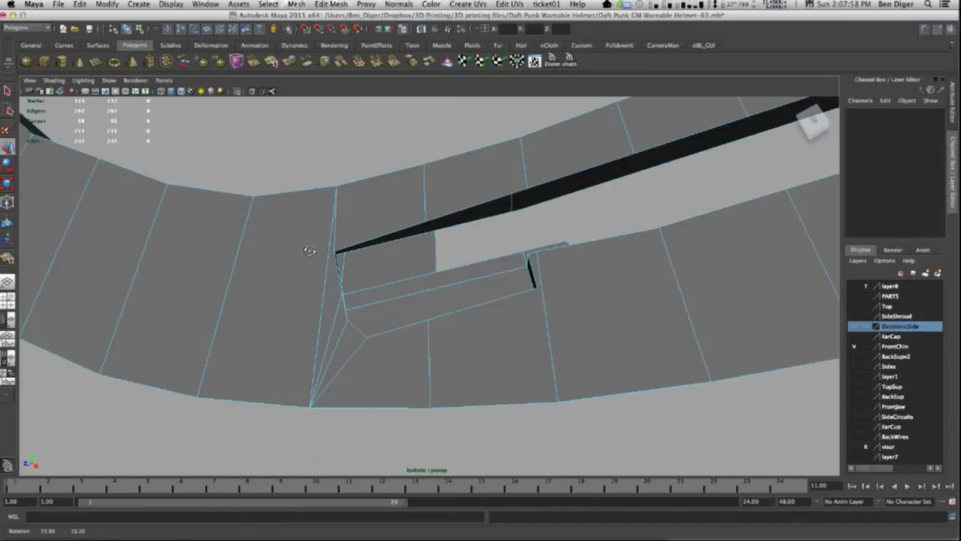
{"action": "left_click_drag", "start_coordinate": [443, 259], "coordinate": [440, 267], "text": "alt"}
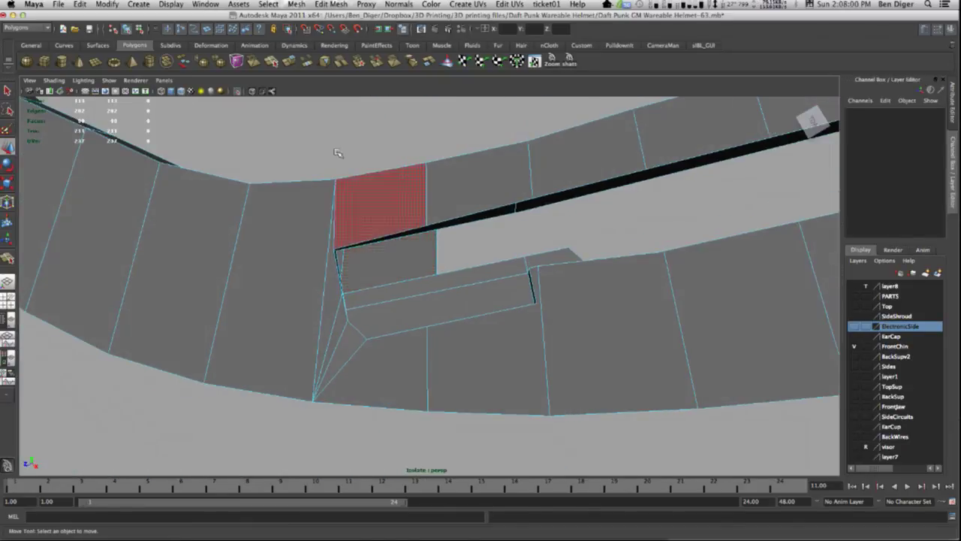
{"action": "left_click", "coordinate": [331, 4]}
{"action": "left_click", "coordinate": [334, 79]}
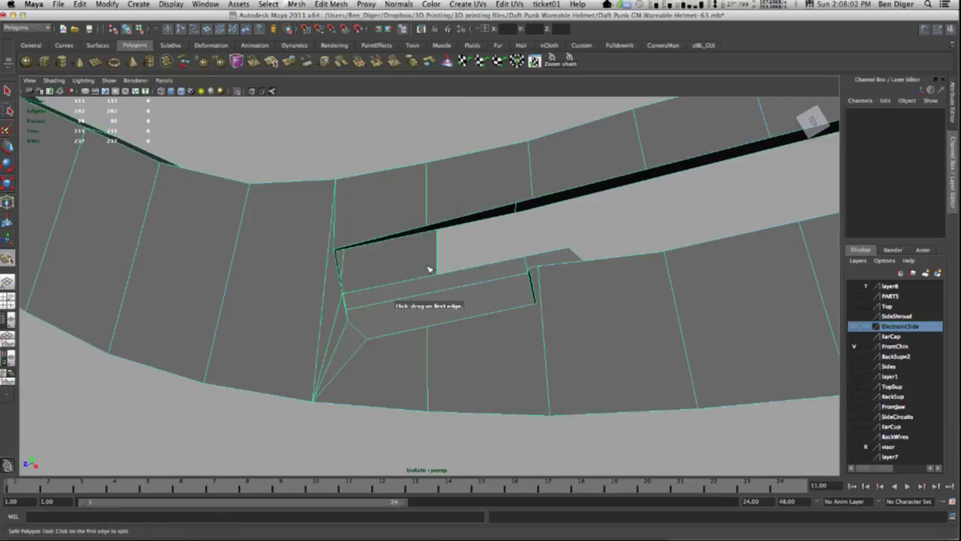
{"action": "left_click_drag", "start_coordinate": [439, 245], "coordinate": [441, 234]}
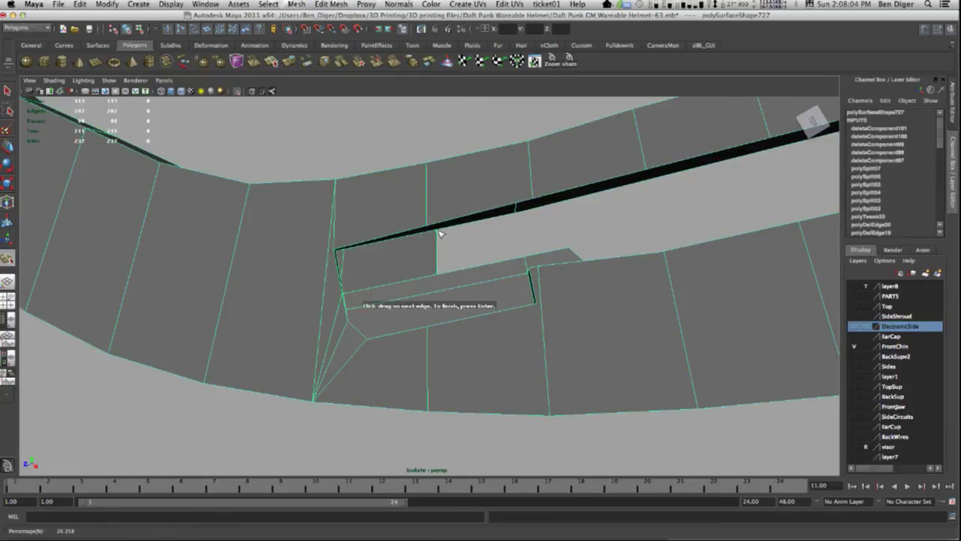
{"action": "left_click_drag", "start_coordinate": [344, 254], "coordinate": [305, 261]}
{"action": "key", "text": "Return"}
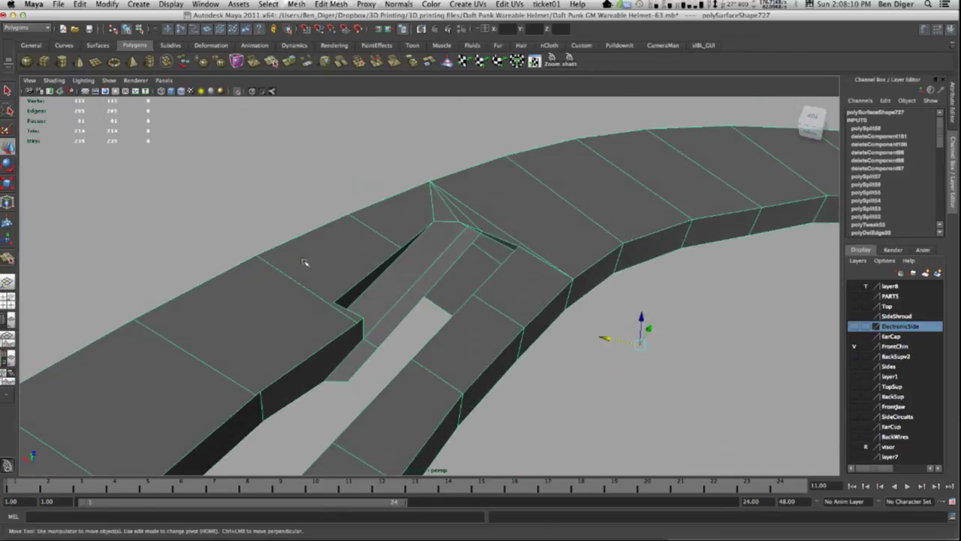
Try another split on the remaining recess-floor face while checking the box outline in the top view, and undo it.
{"action": "key", "text": "g"}
{"action": "left_click_drag", "start_coordinate": [429, 302], "coordinate": [474, 292]}
{"action": "key", "text": "space"}
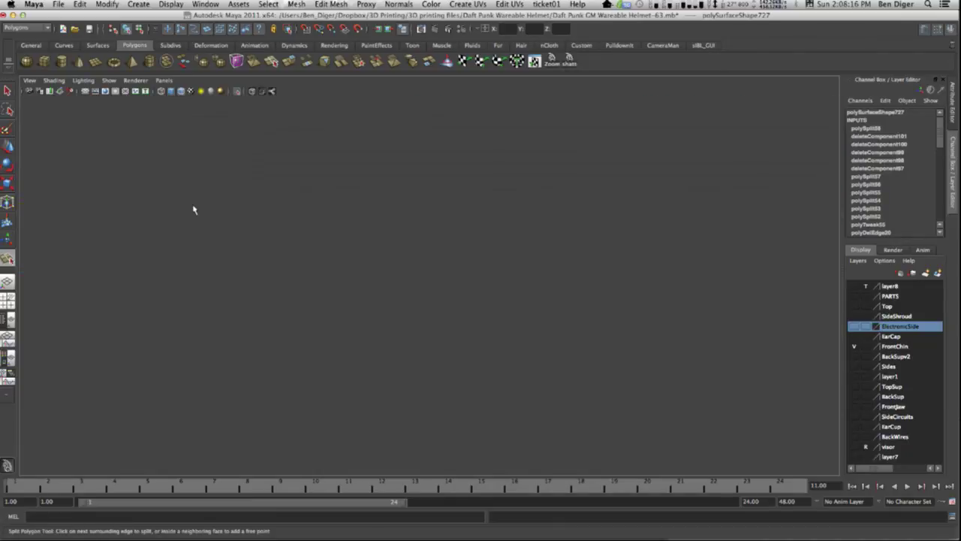
{"action": "key", "text": "space"}
{"action": "scroll", "coordinate": [288, 202], "scroll_direction": "up", "scroll_amount": 8}
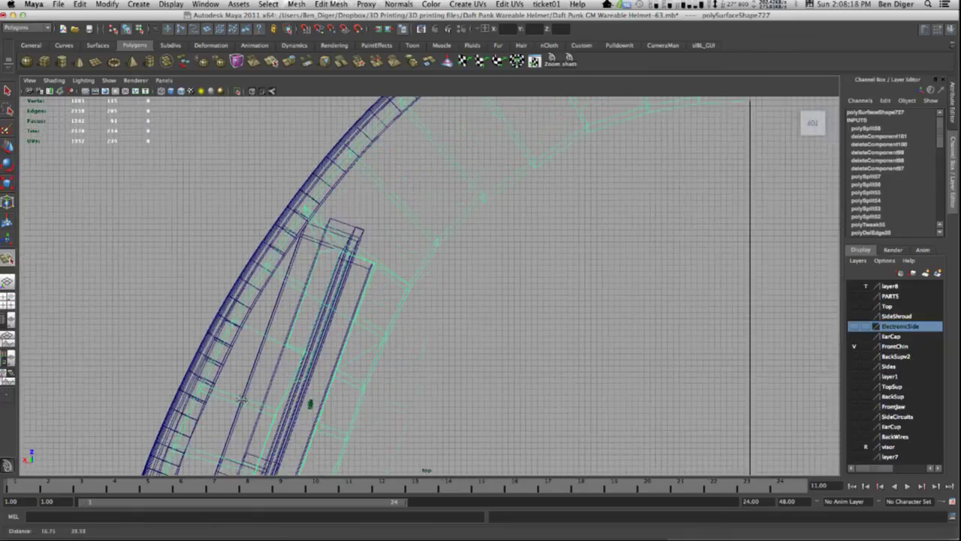
{"action": "key", "text": "w"}
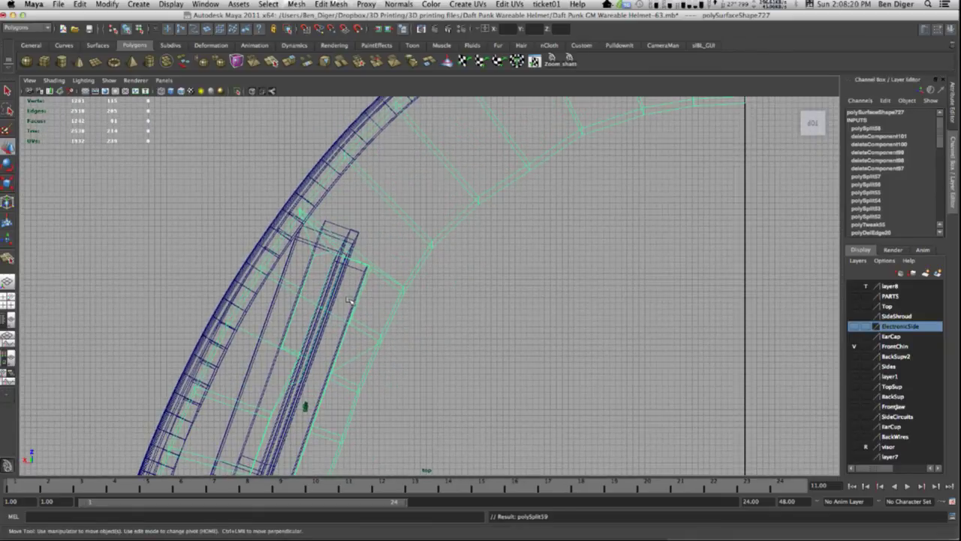
{"action": "key", "text": "ctrl+z"}
Try splitting the remaining recess-floor face at the slot's closed end with the Split Polygon tool, and undo it.
{"action": "key", "text": "y"}
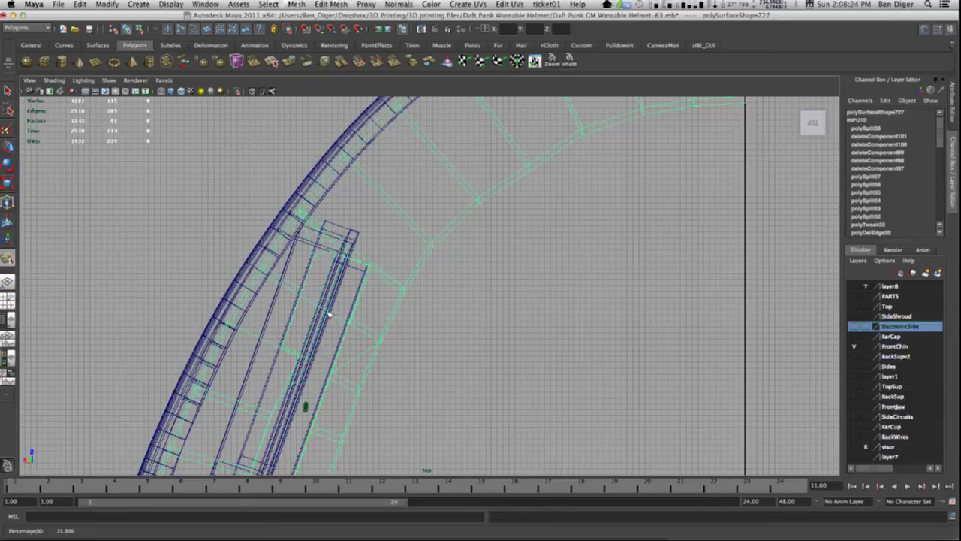
{"action": "left_click", "coordinate": [329, 315]}
{"action": "key", "text": "space"}
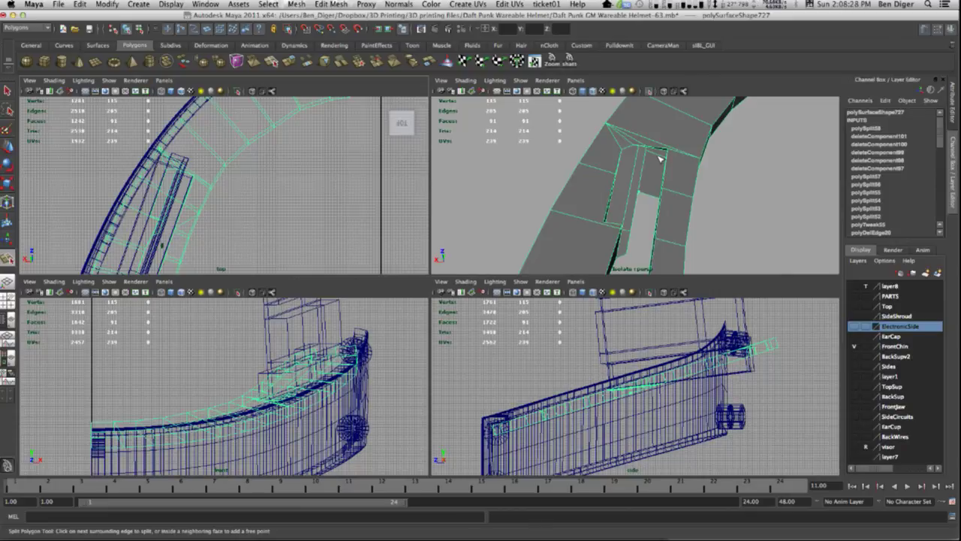
{"action": "left_click_drag", "start_coordinate": [660, 157], "coordinate": [650, 158]}
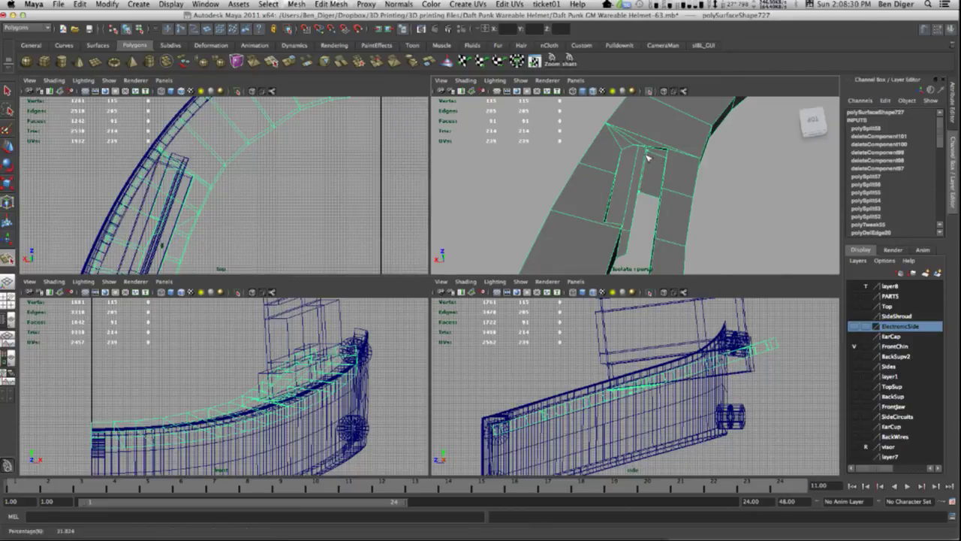
{"action": "left_click_drag", "start_coordinate": [649, 156], "coordinate": [650, 157]}
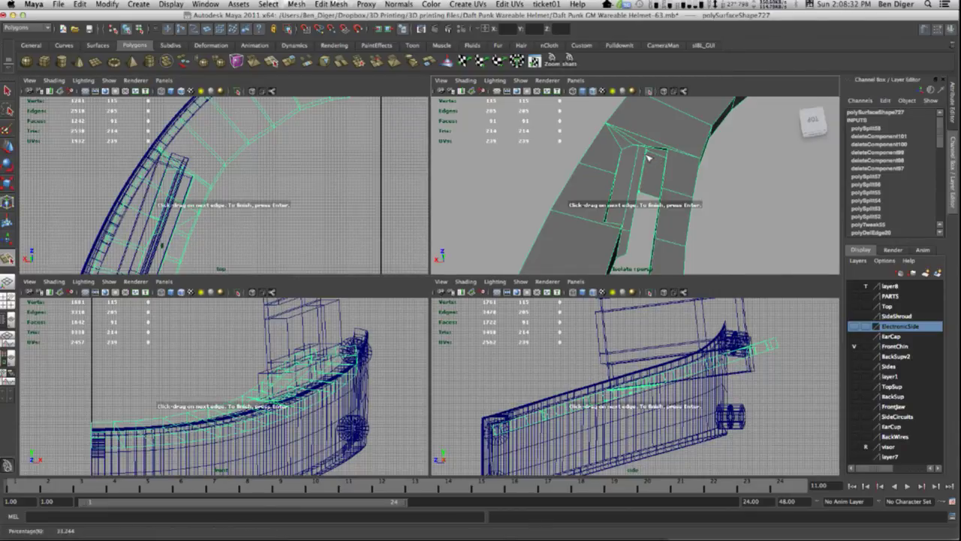
{"action": "key", "text": "Return"}
{"action": "right_click", "coordinate": [656, 167]}
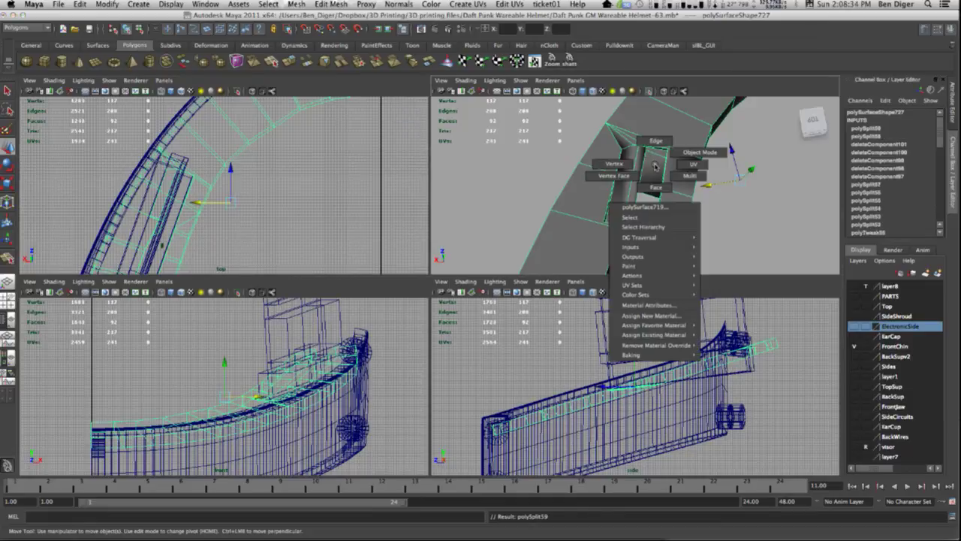
{"action": "left_click_drag", "start_coordinate": [673, 196], "coordinate": [672, 147], "text": "alt"}
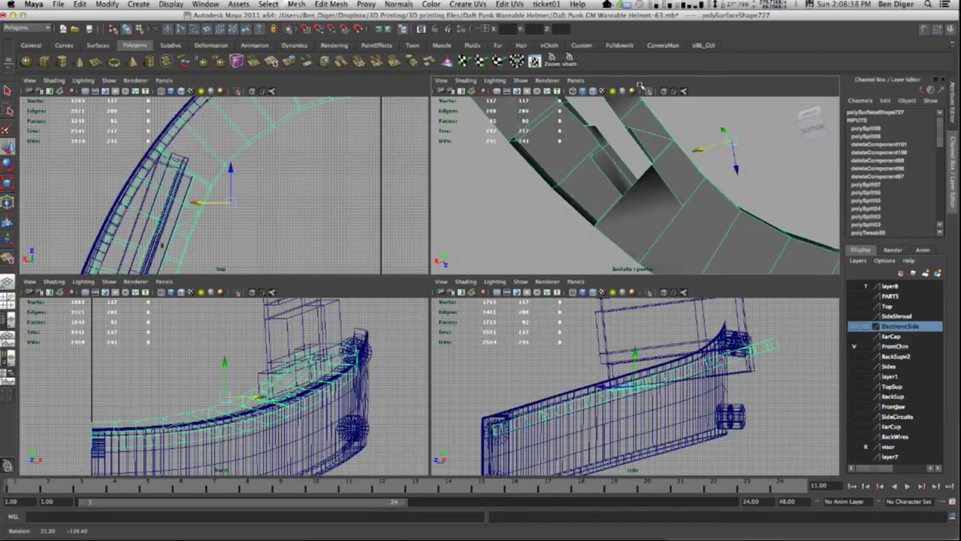
{"action": "key", "text": "z"}
Try splitting the strip's underside face at the slot's closed end with the Split Polygon tool, and undo it.
{"action": "left_click_drag", "start_coordinate": [653, 189], "coordinate": [669, 211], "text": "alt"}
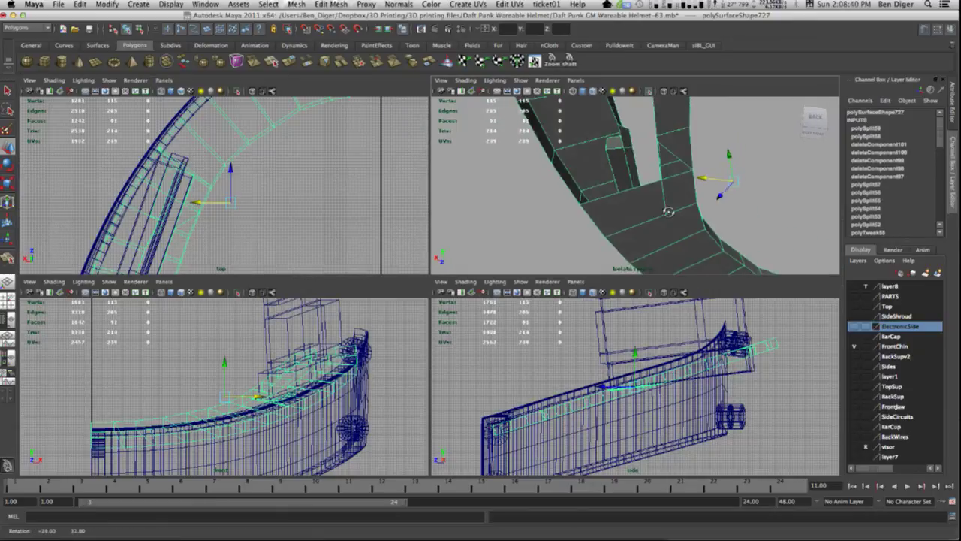
{"action": "key", "text": "g"}
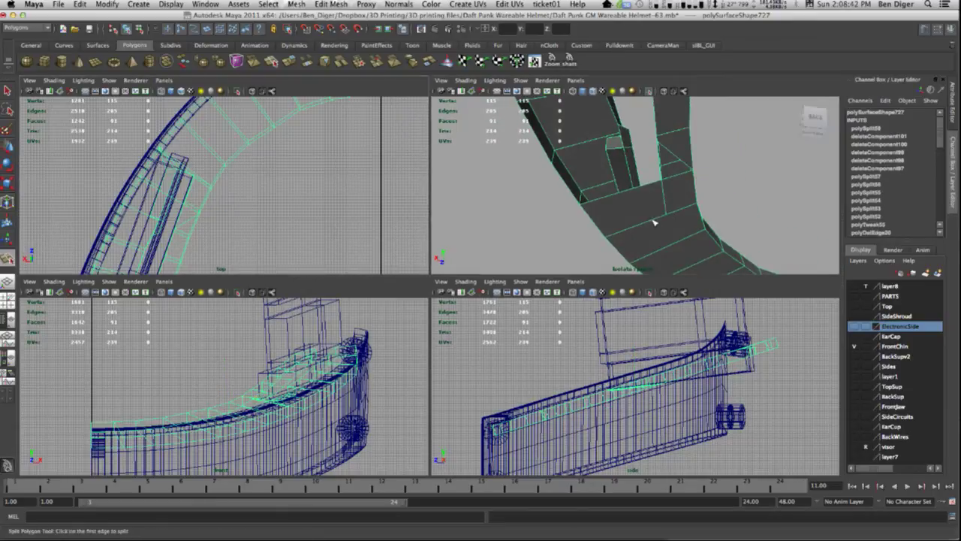
{"action": "left_click", "coordinate": [650, 226]}
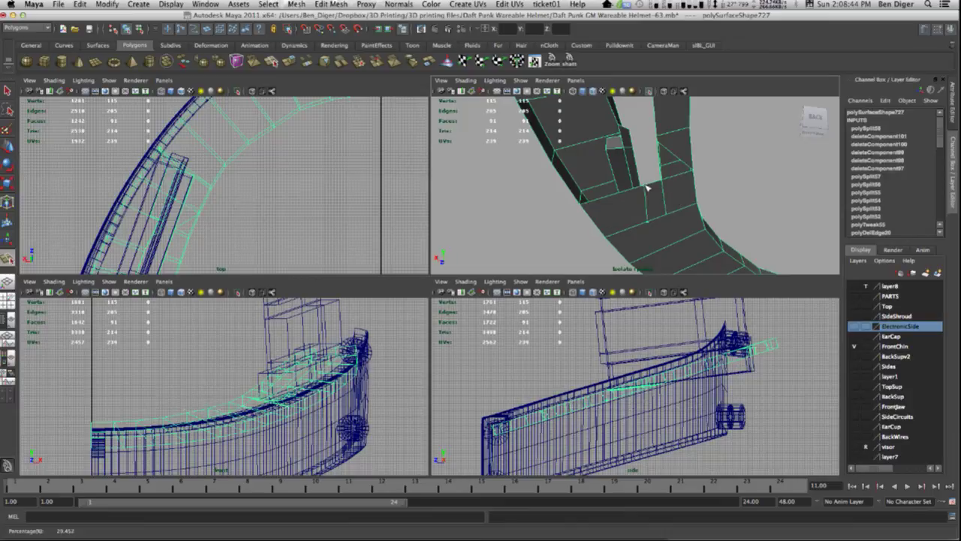
{"action": "left_click", "coordinate": [643, 194]}
{"action": "key", "text": "Return"}
{"action": "key", "text": "w"}
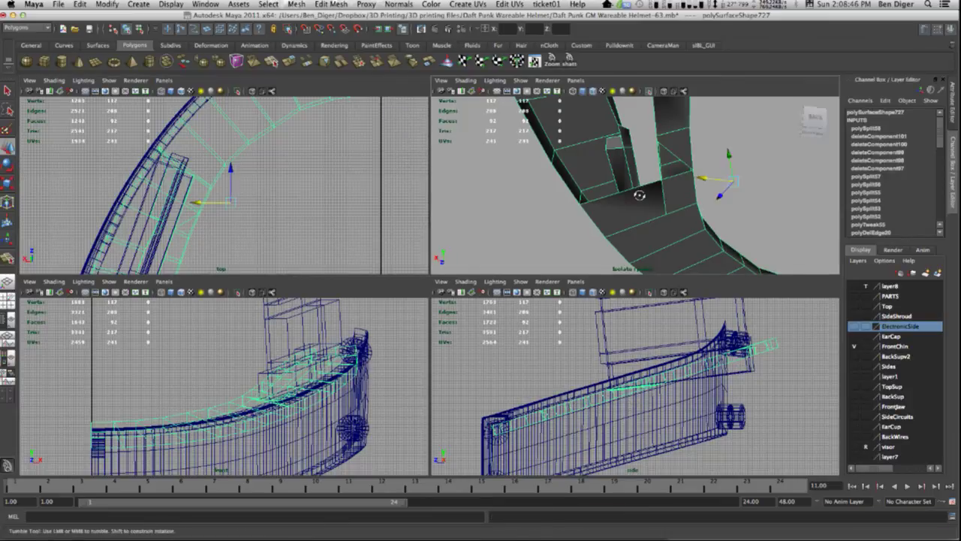
{"action": "left_click_drag", "start_coordinate": [640, 189], "coordinate": [632, 258], "text": "alt"}
{"action": "key", "text": "super+z"}
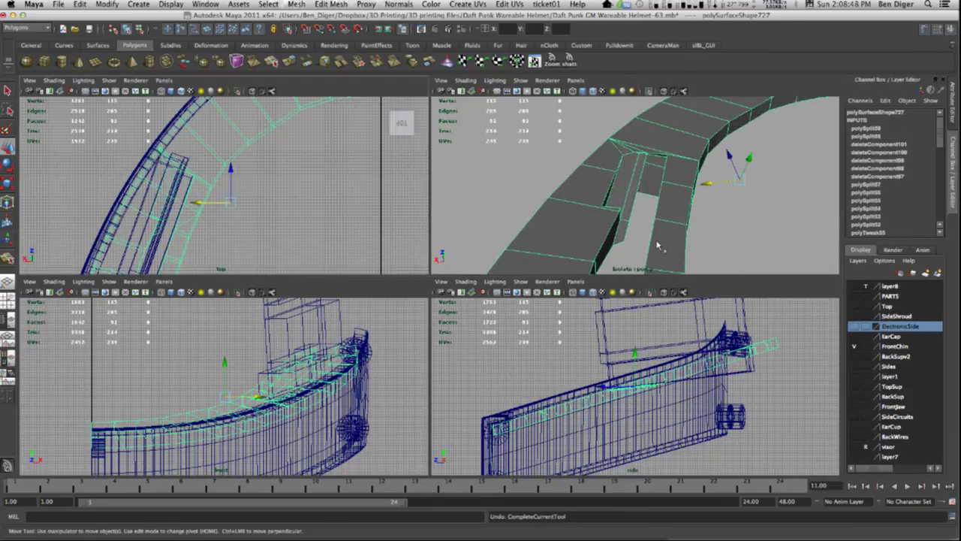
Delete the remaining recess-floor face at the slot's closed end.
{"action": "left_click_drag", "start_coordinate": [707, 191], "coordinate": [719, 144], "text": "alt"}
{"action": "right_click", "coordinate": [650, 201]}
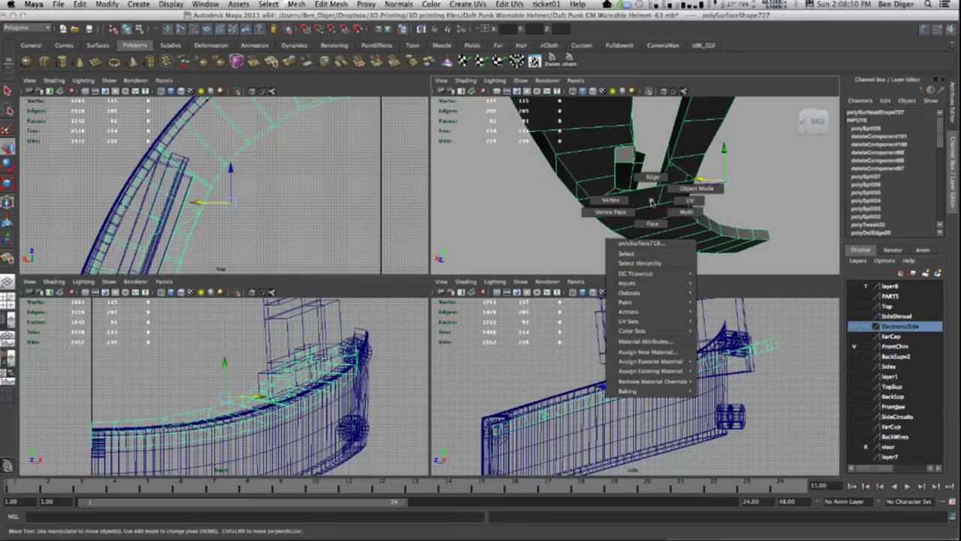
{"action": "left_click", "coordinate": [654, 223]}
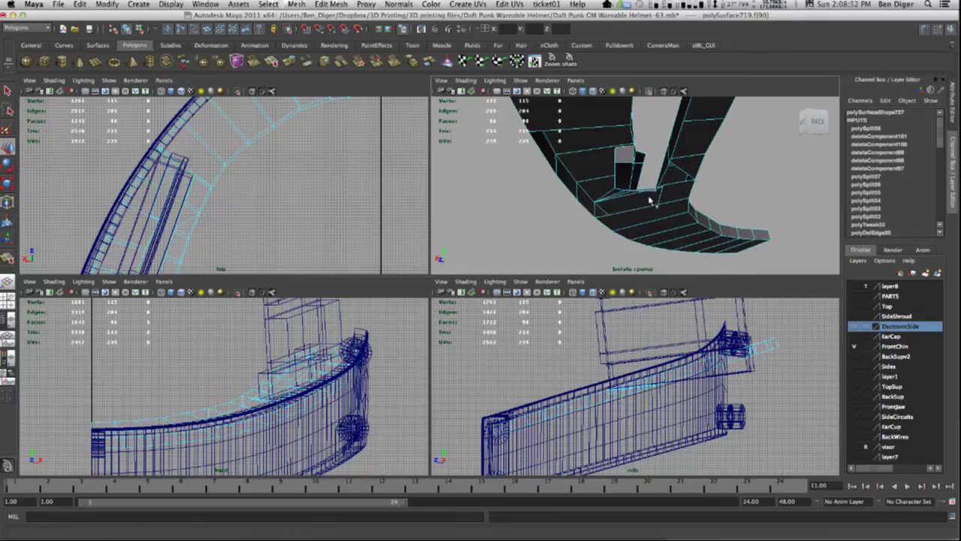
{"action": "left_click", "coordinate": [653, 201]}
{"action": "left_click_drag", "start_coordinate": [654, 201], "coordinate": [576, 169], "text": "alt"}
Examine the isolated strip's recess, outer side wall and slot from above, below and the open end.
{"action": "left_click", "coordinate": [610, 209]}
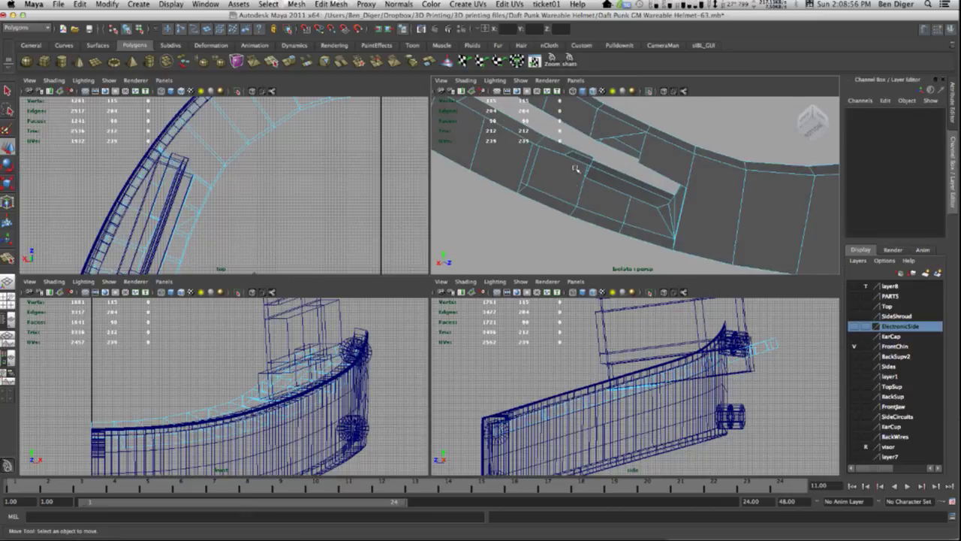
{"action": "left_click", "coordinate": [561, 214]}
{"action": "left_click_drag", "start_coordinate": [562, 213], "coordinate": [605, 225], "text": "alt"}
{"action": "right_click_drag", "start_coordinate": [599, 226], "coordinate": [601, 204]}
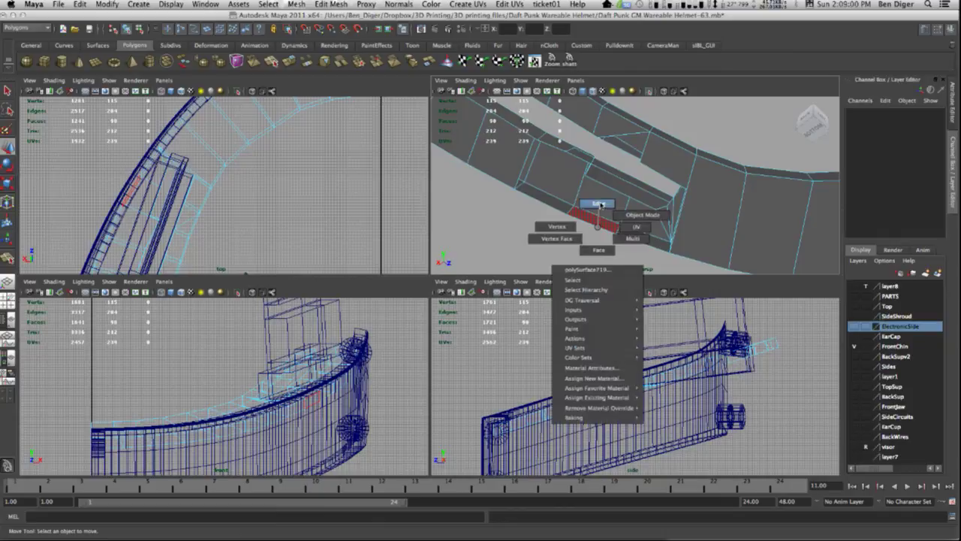
{"action": "left_click", "coordinate": [599, 222]}
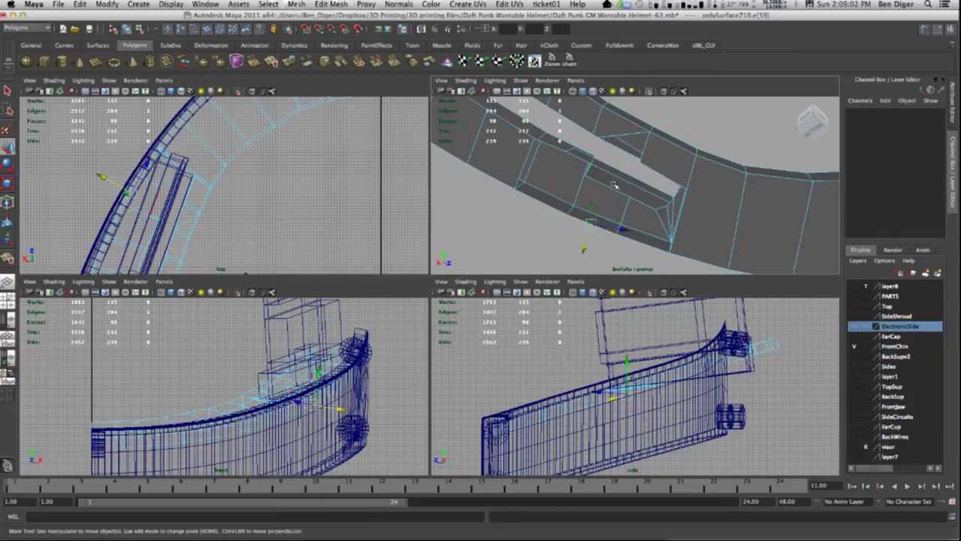
{"action": "left_click_drag", "start_coordinate": [613, 185], "coordinate": [619, 150], "text": "alt"}
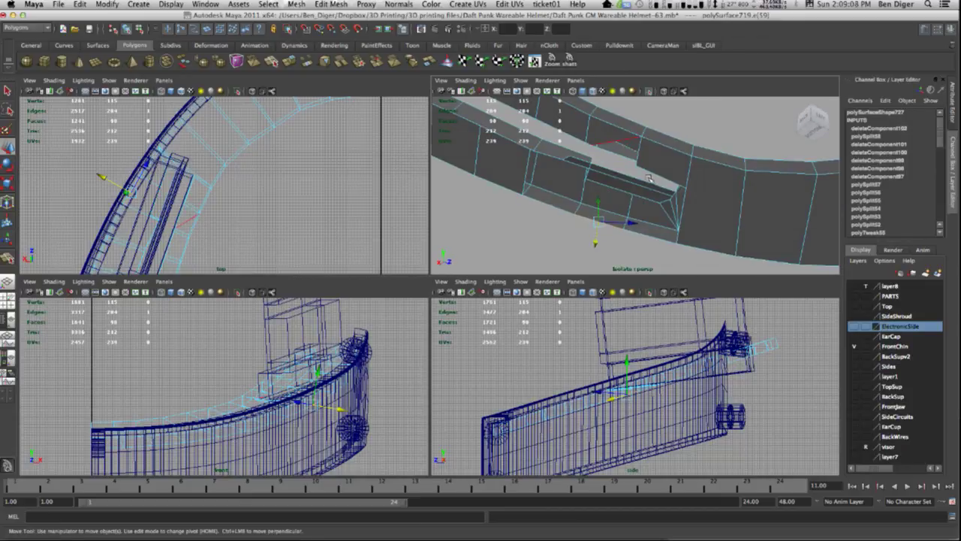
{"action": "left_click_drag", "start_coordinate": [647, 179], "coordinate": [625, 207], "text": "alt"}
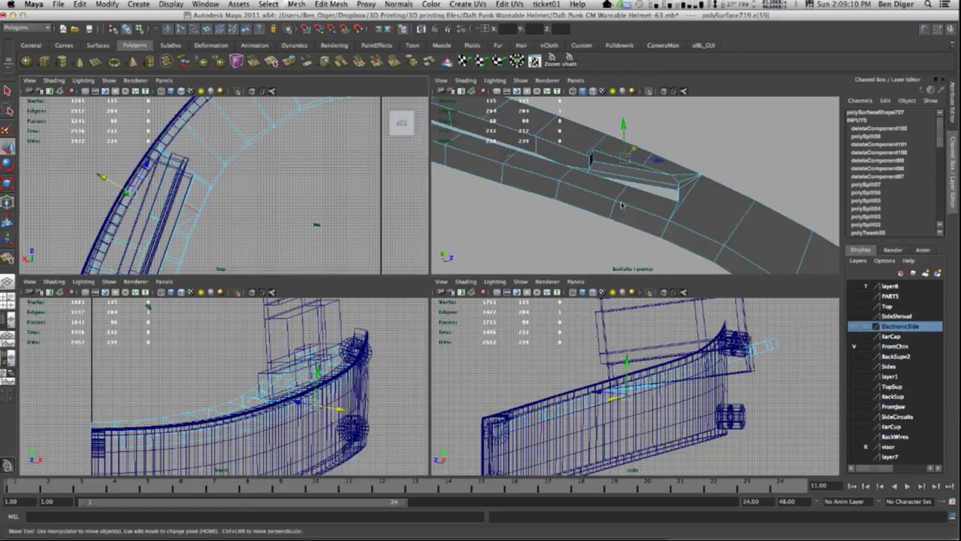
{"action": "key", "text": "space"}
{"action": "left_click_drag", "start_coordinate": [545, 250], "coordinate": [389, 291], "text": "alt"}
{"action": "scroll", "coordinate": [464, 254], "scroll_direction": "down", "scroll_amount": 2}
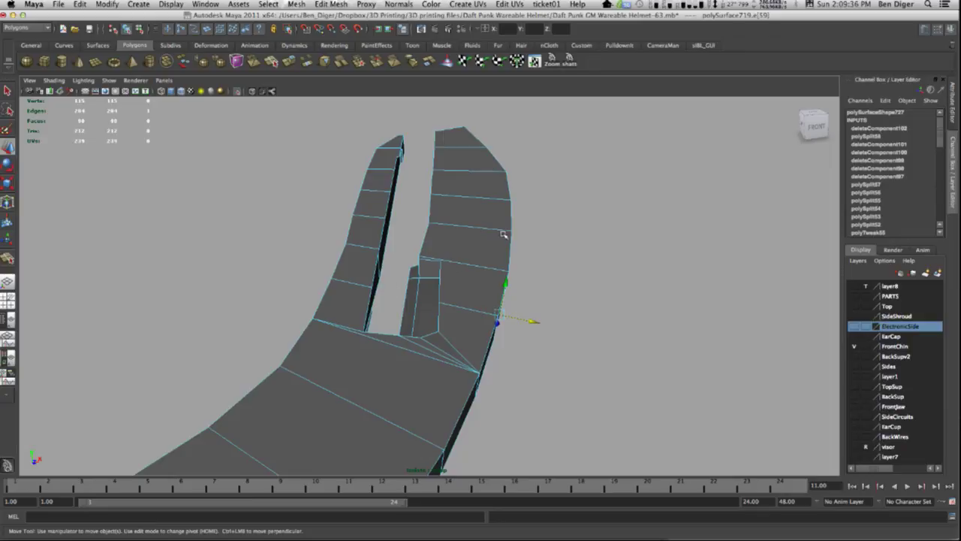
{"action": "key", "text": "space"}
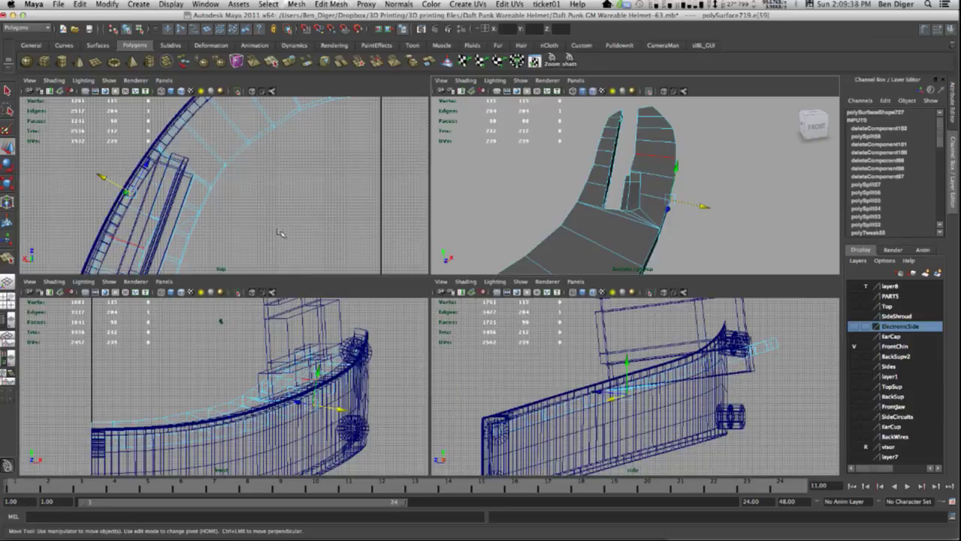
{"action": "scroll", "coordinate": [279, 225], "scroll_direction": "down", "scroll_amount": 3}
{"action": "scroll", "coordinate": [280, 225], "scroll_direction": "down", "scroll_amount": 1}
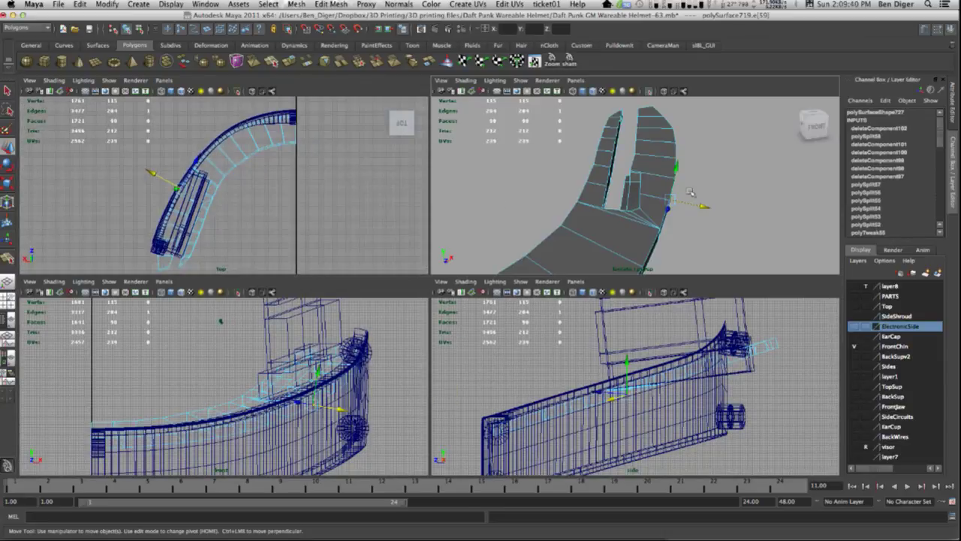
{"action": "scroll", "coordinate": [691, 194], "scroll_direction": "down", "scroll_amount": 10}
{"action": "scroll", "coordinate": [676, 197], "scroll_direction": "up", "scroll_amount": 6}
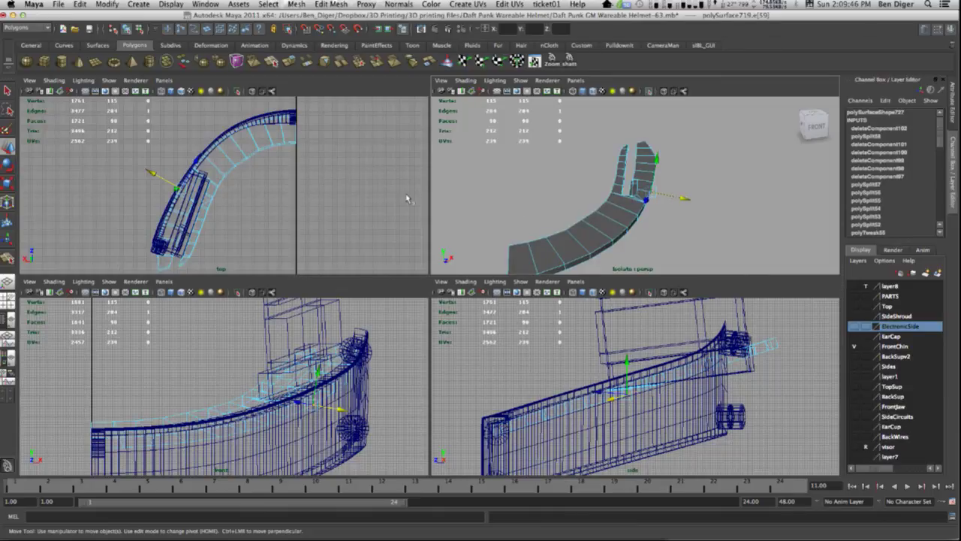
Turn off isolation and check how the slotted strip fits around the electronics box and inside the chin piece.
{"action": "key", "text": "space"}
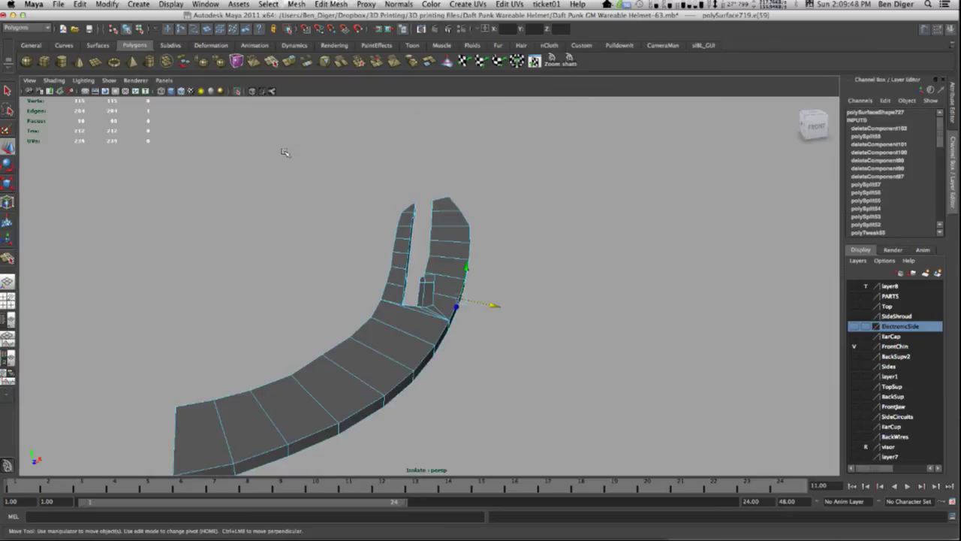
{"action": "left_click", "coordinate": [238, 92]}
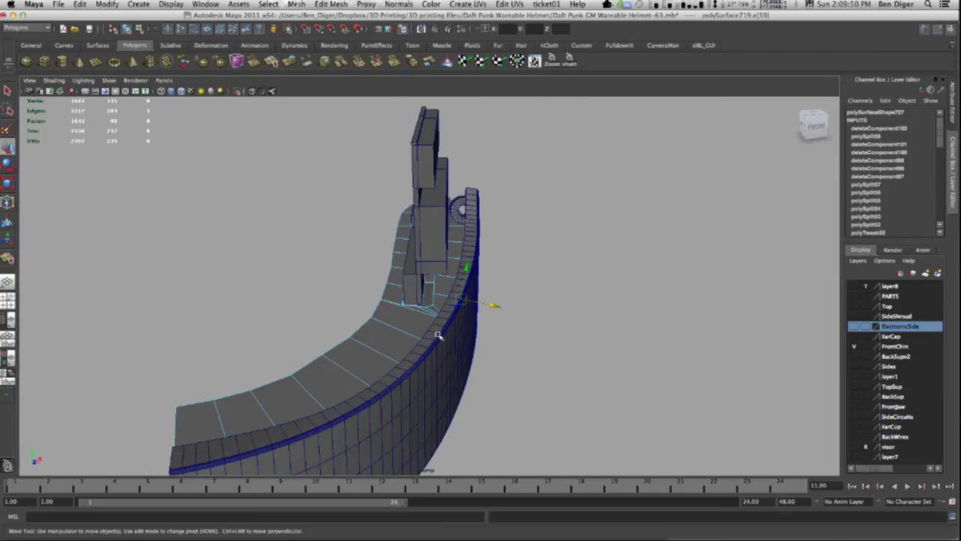
{"action": "left_click_drag", "start_coordinate": [442, 334], "coordinate": [458, 226], "text": "alt"}
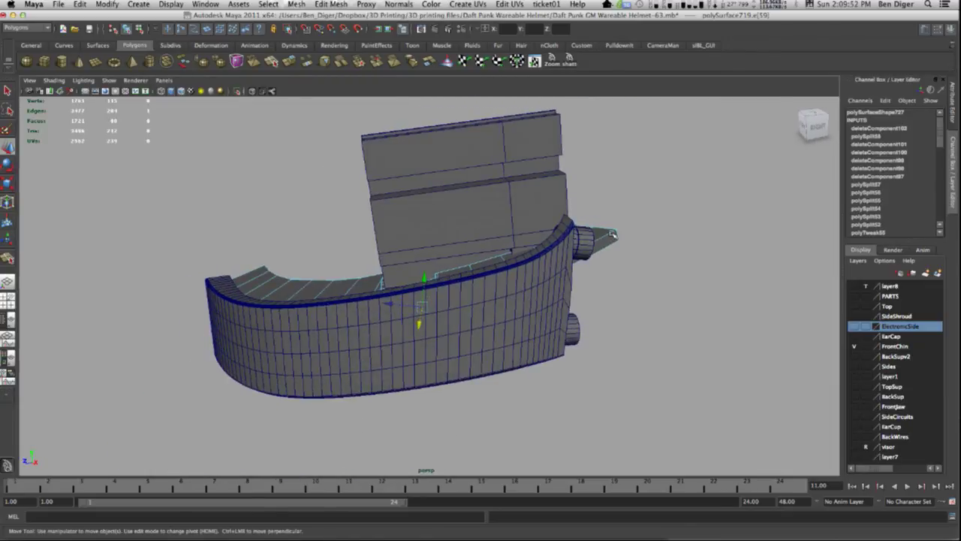
{"action": "left_click_drag", "start_coordinate": [604, 238], "coordinate": [421, 289], "text": "alt"}
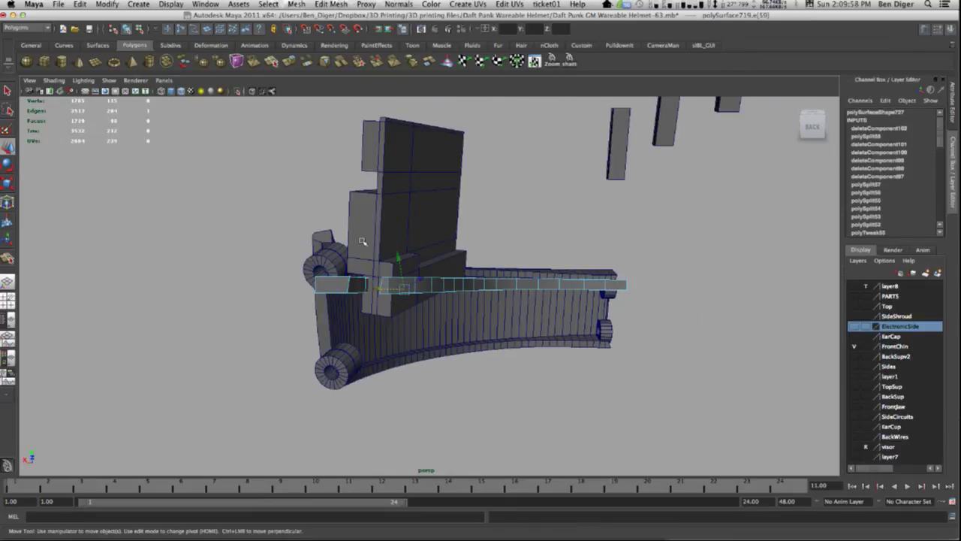
{"action": "left_click_drag", "start_coordinate": [353, 286], "coordinate": [394, 284], "text": "alt"}
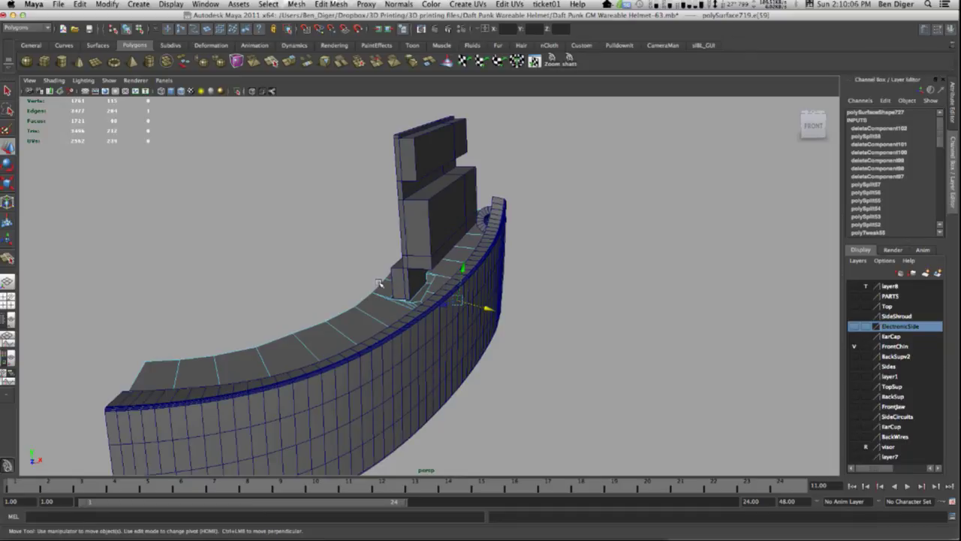
{"action": "left_click_drag", "start_coordinate": [380, 283], "coordinate": [619, 296], "text": "alt"}
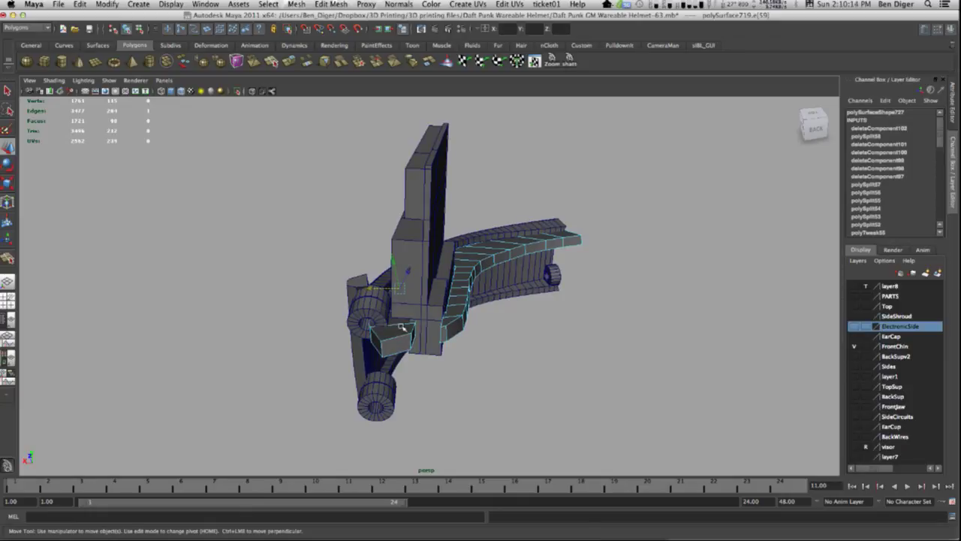
{"action": "left_click_drag", "start_coordinate": [407, 329], "coordinate": [407, 319], "text": "alt"}
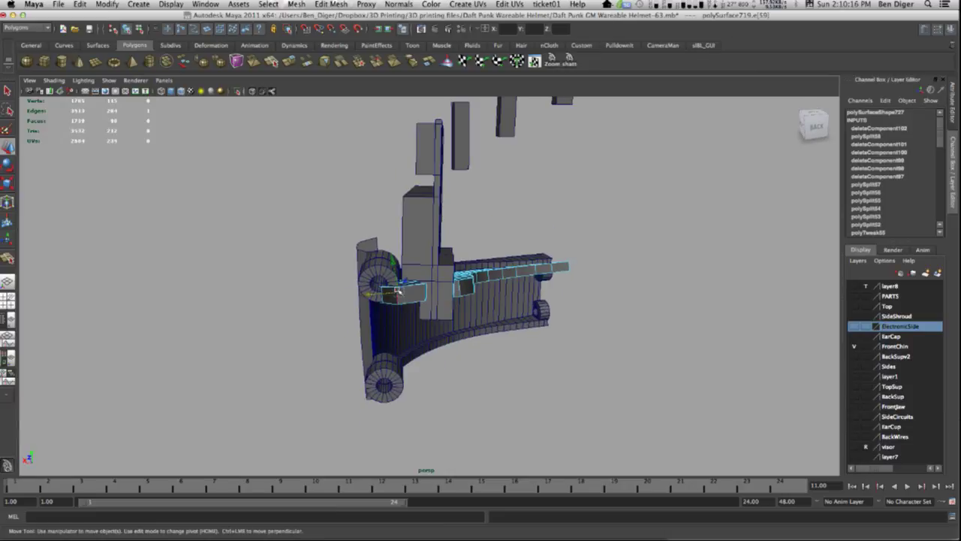
{"action": "left_click_drag", "start_coordinate": [407, 260], "coordinate": [475, 299], "text": "alt"}
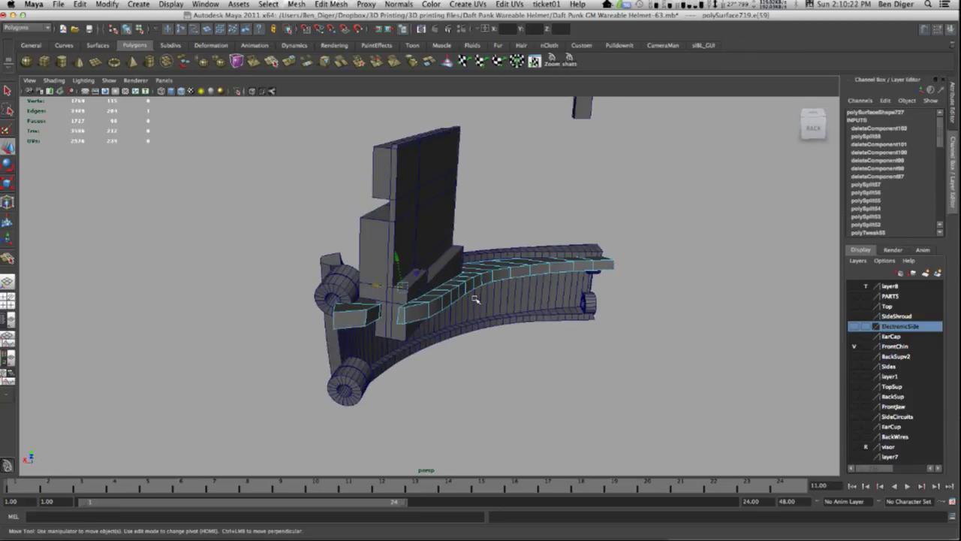
Duplicate the slotted strip, group the copy and mirror it to the other side by setting the group's Scale X to -1.
{"action": "right_click_drag", "start_coordinate": [511, 271], "coordinate": [558, 258]}
{"action": "left_click", "coordinate": [501, 273]}
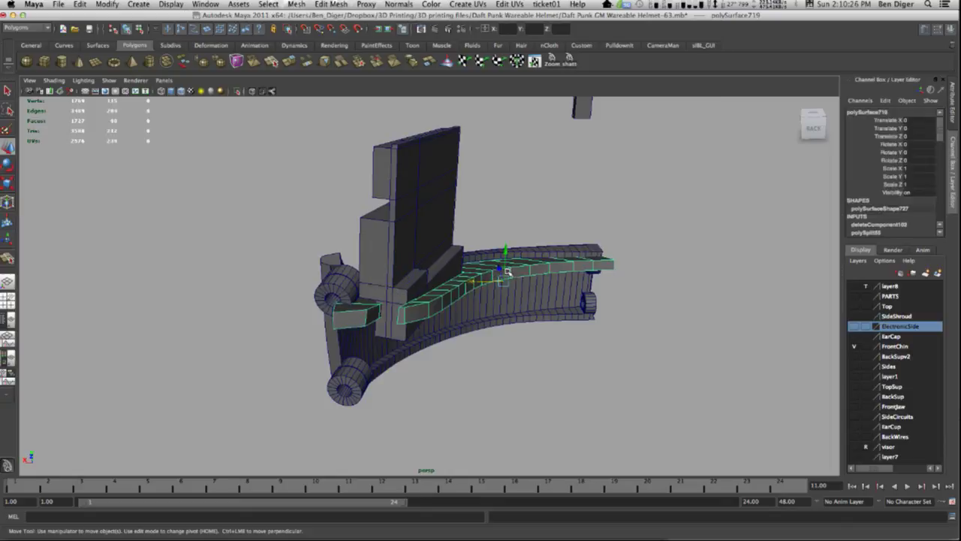
{"action": "key", "text": "super+d"}
{"action": "key", "text": "super+g"}
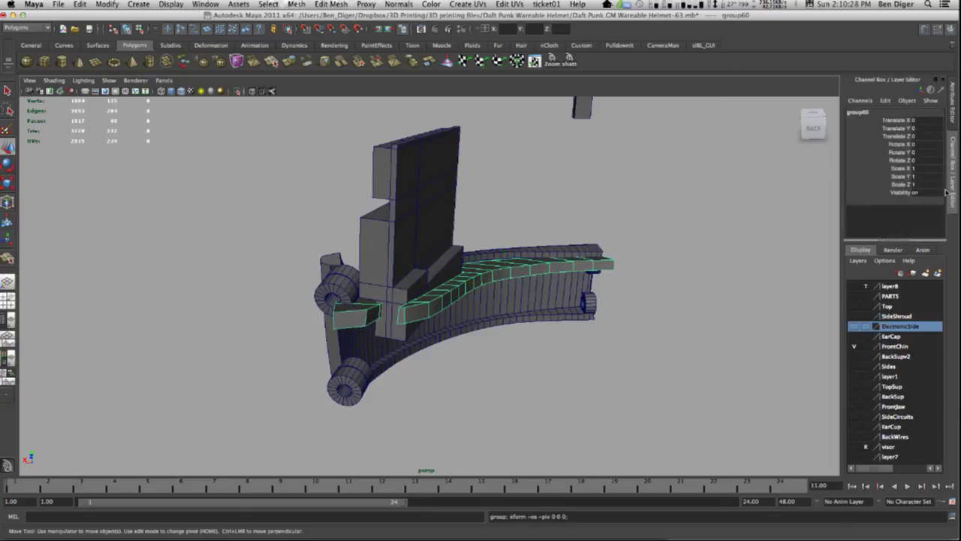
{"action": "left_click", "coordinate": [913, 171]}
{"action": "type", "text": "-1"}
{"action": "key", "text": "Return"}
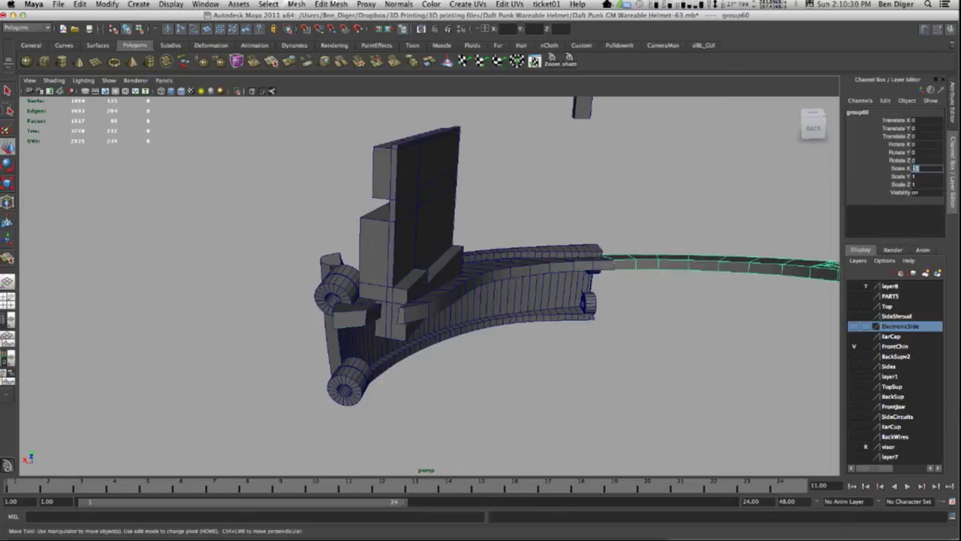
{"action": "left_click", "coordinate": [597, 215]}
{"action": "middle_click_drag", "start_coordinate": [644, 259], "coordinate": [481, 293], "text": "alt"}
{"action": "left_click_drag", "start_coordinate": [481, 293], "coordinate": [283, 325], "text": "alt"}
{"action": "scroll", "coordinate": [472, 317], "scroll_direction": "down", "scroll_amount": 4}
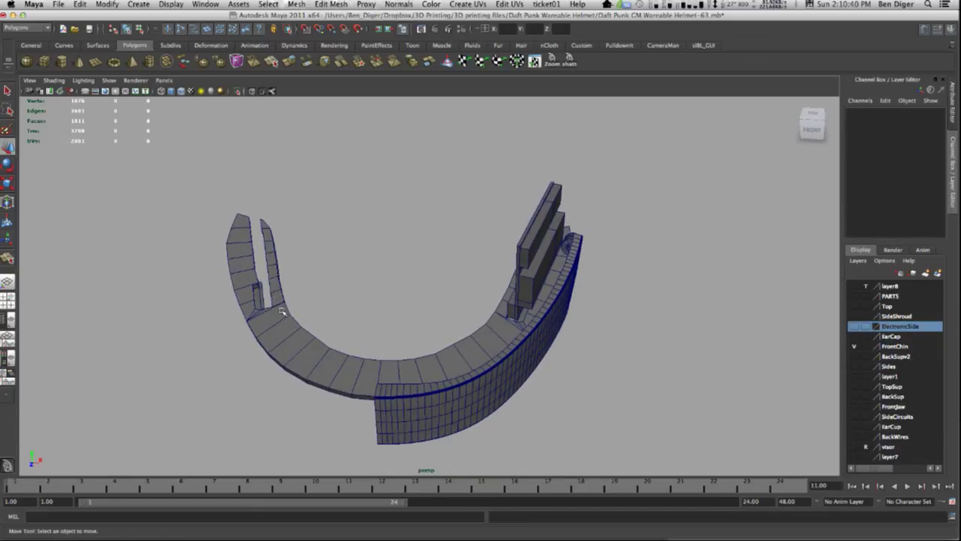
{"action": "left_click_drag", "start_coordinate": [328, 341], "coordinate": [338, 336], "text": "alt"}
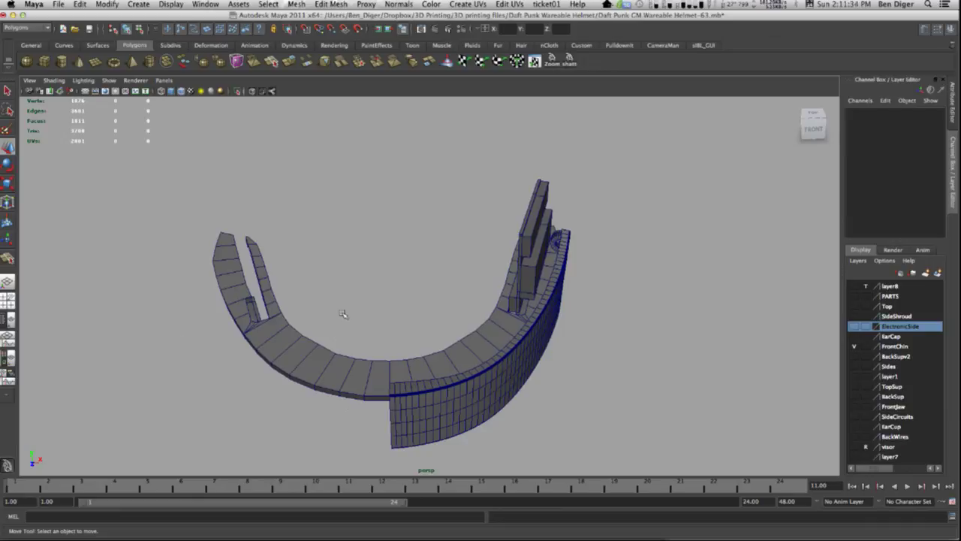
Show all hidden objects again so the other helmet parts are displayed around the chin piece.
{"action": "left_click_drag", "start_coordinate": [607, 338], "coordinate": [529, 293], "text": "alt"}
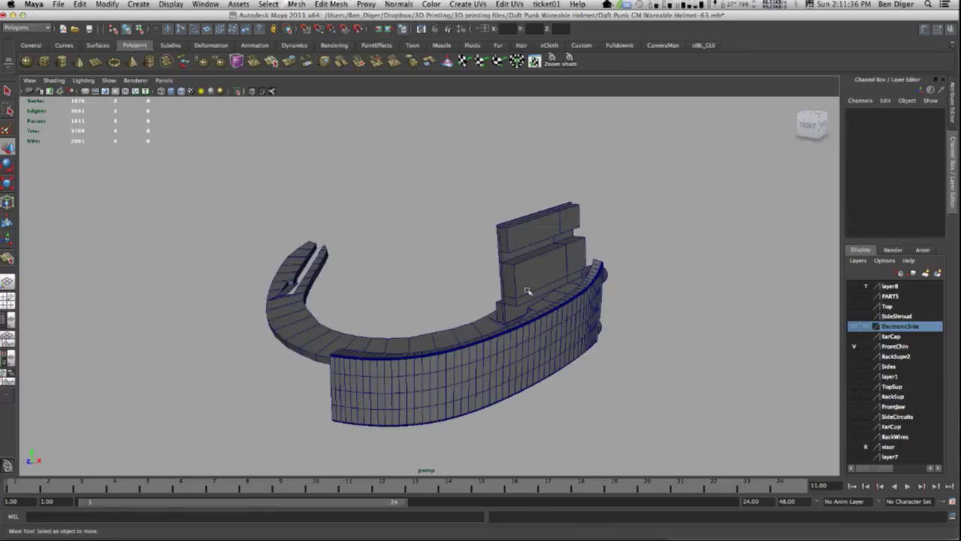
{"action": "left_click", "coordinate": [239, 4]}
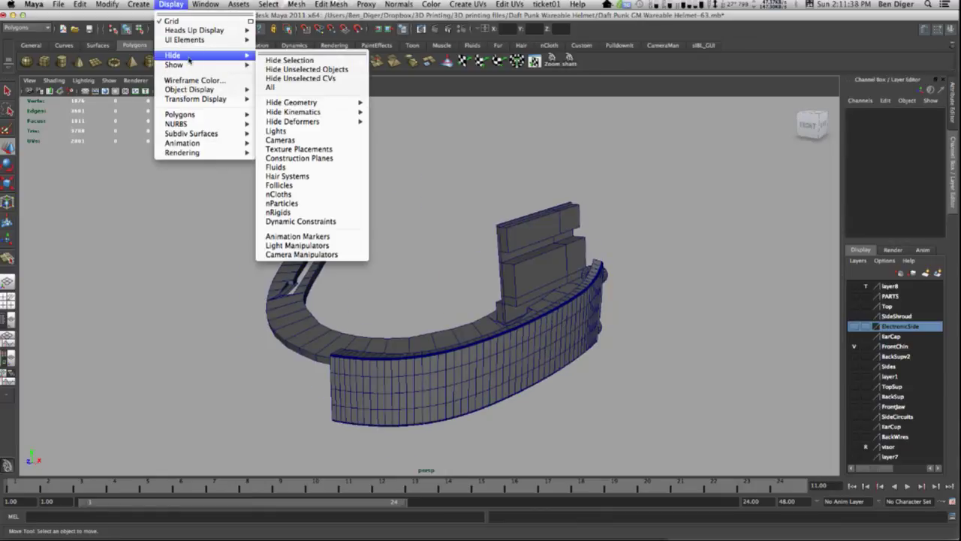
{"action": "mouse_move", "coordinate": [199, 64]}
{"action": "left_click", "coordinate": [286, 97]}
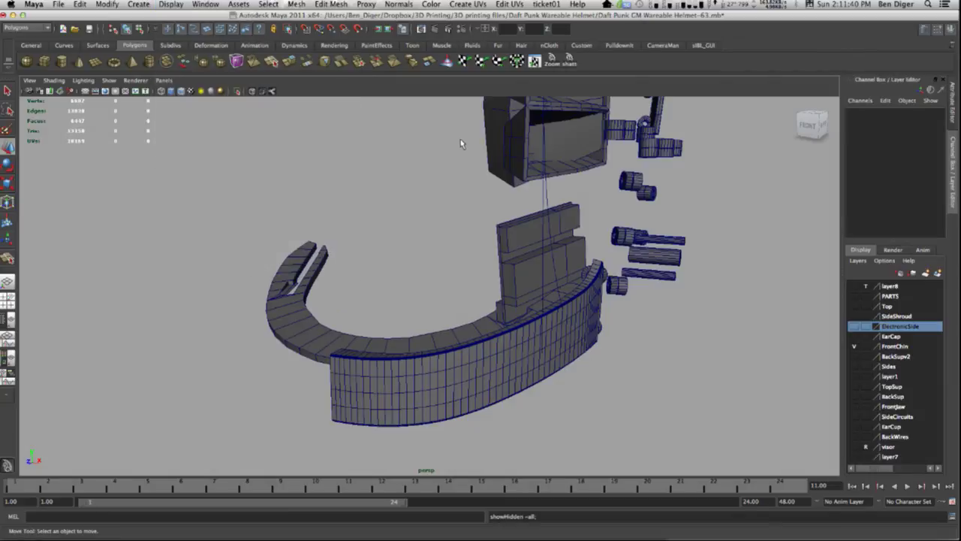
Delete the bent solid strip covering the slotted arc, and delete its bend deformer handle.
{"action": "left_click_drag", "start_coordinate": [443, 174], "coordinate": [537, 200], "text": "alt"}
{"action": "right_click_drag", "start_coordinate": [536, 199], "coordinate": [546, 324], "text": "alt"}
{"action": "left_click_drag", "start_coordinate": [546, 325], "coordinate": [445, 263], "text": "alt"}
{"action": "left_click", "coordinate": [445, 263]}
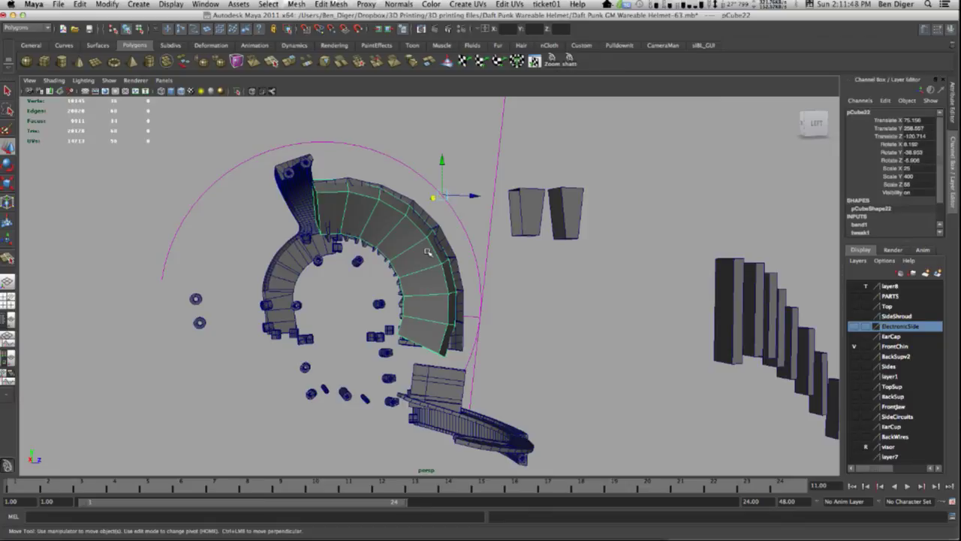
{"action": "key", "text": "Delete"}
{"action": "left_click_drag", "start_coordinate": [466, 133], "coordinate": [521, 146]}
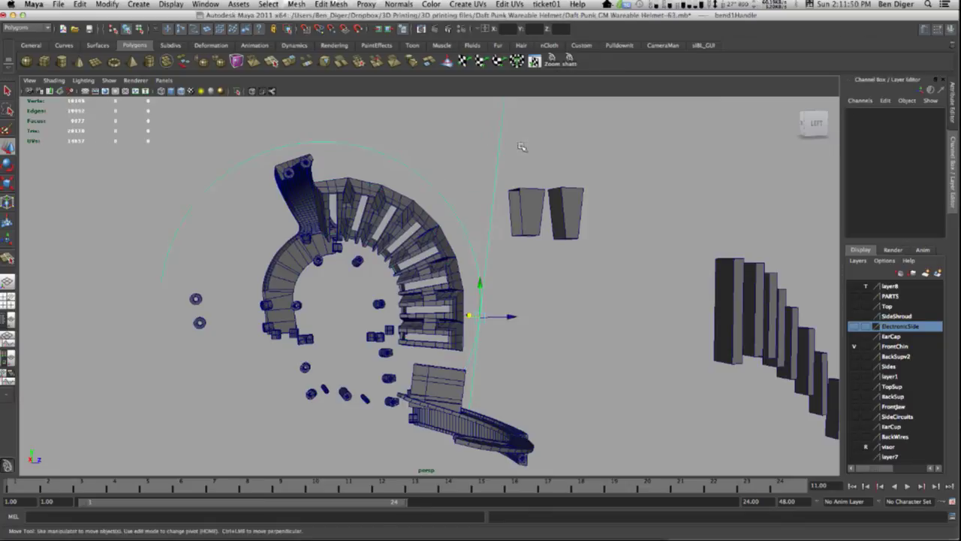
{"action": "key", "text": "Delete"}
{"action": "left_click_drag", "start_coordinate": [556, 316], "coordinate": [328, 326], "text": "alt"}
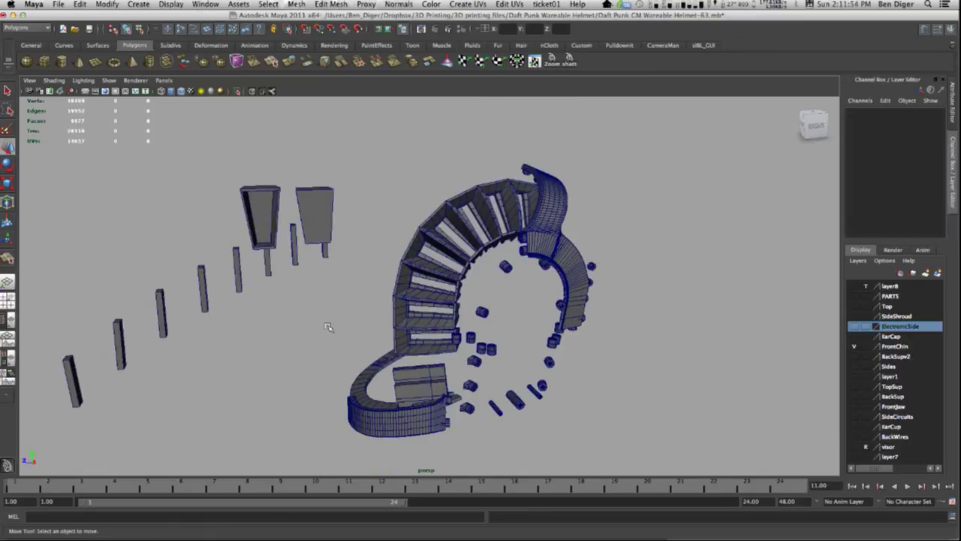